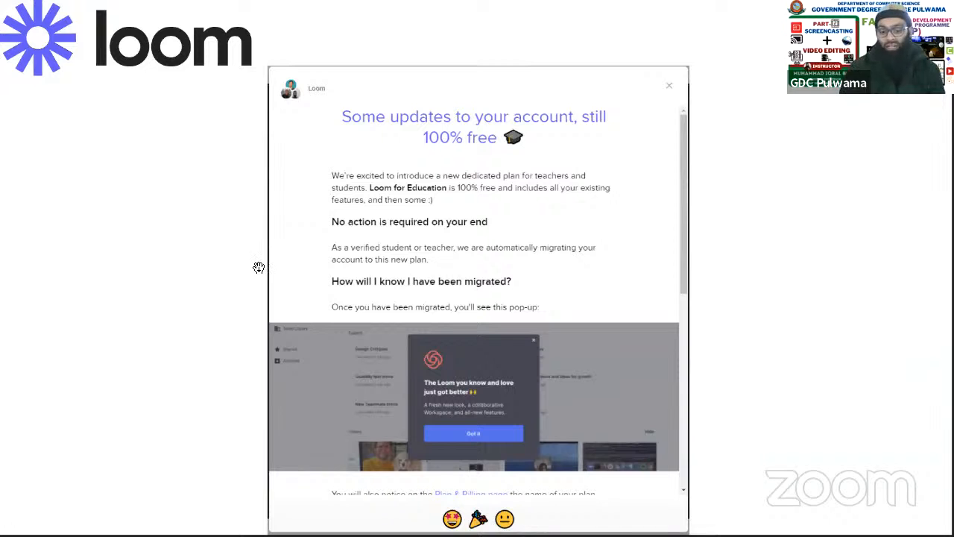
Leave the full-screen presentation and close the day-6 FDP-MOOCs-Dec2020.pdf document.
scroll(473, 298, down, 5)
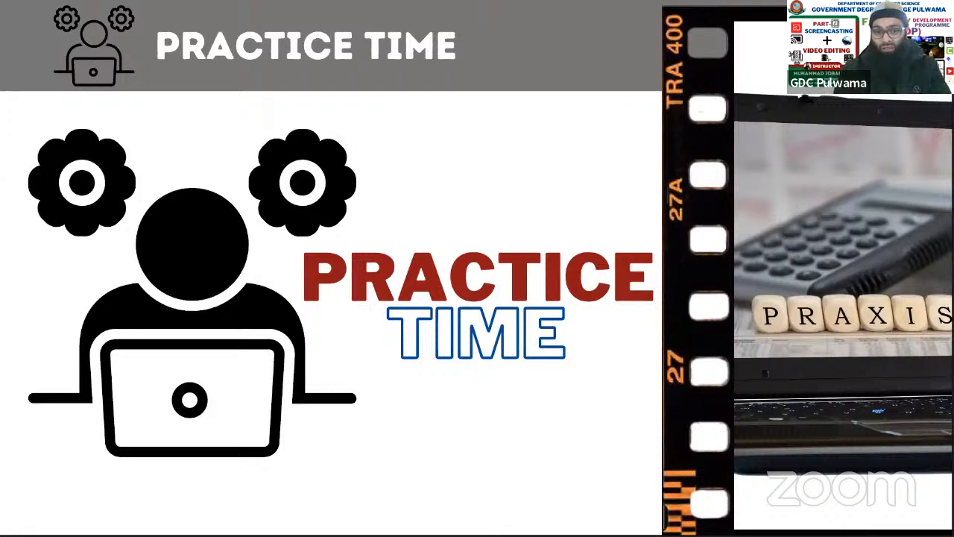
key(Escape)
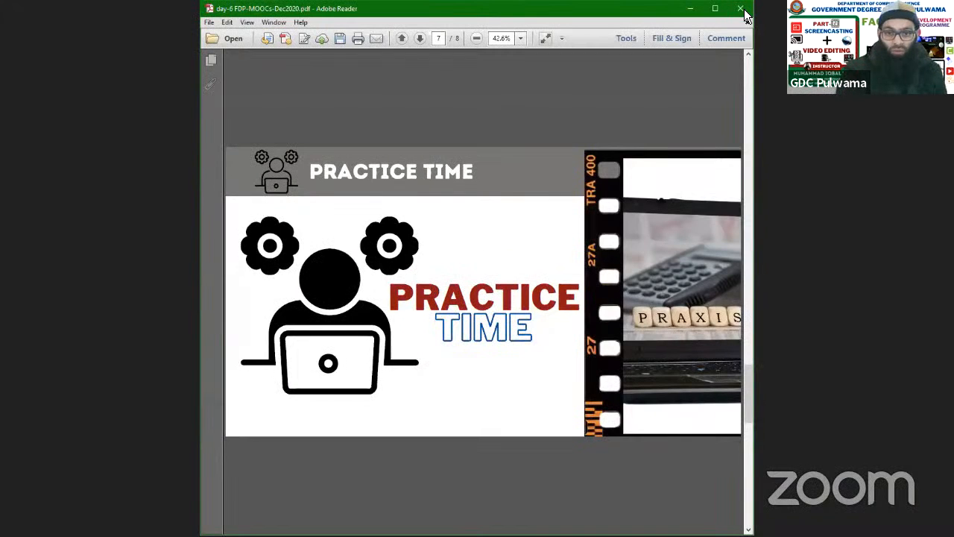
click(741, 10)
click(547, 299)
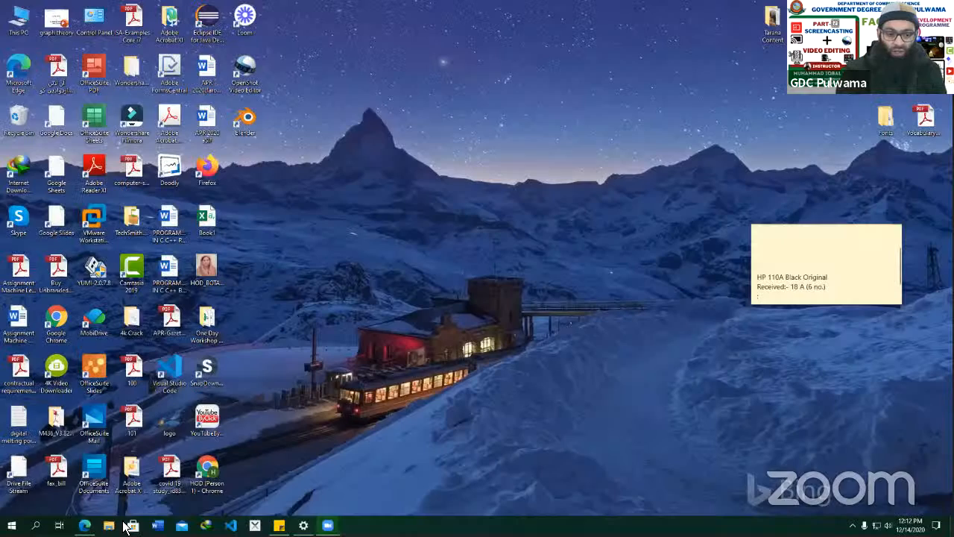
Switch to Microsoft Edge and replace the day-6 PDF tab with a new tab opened at loom.com/my-videos.
click(86, 525)
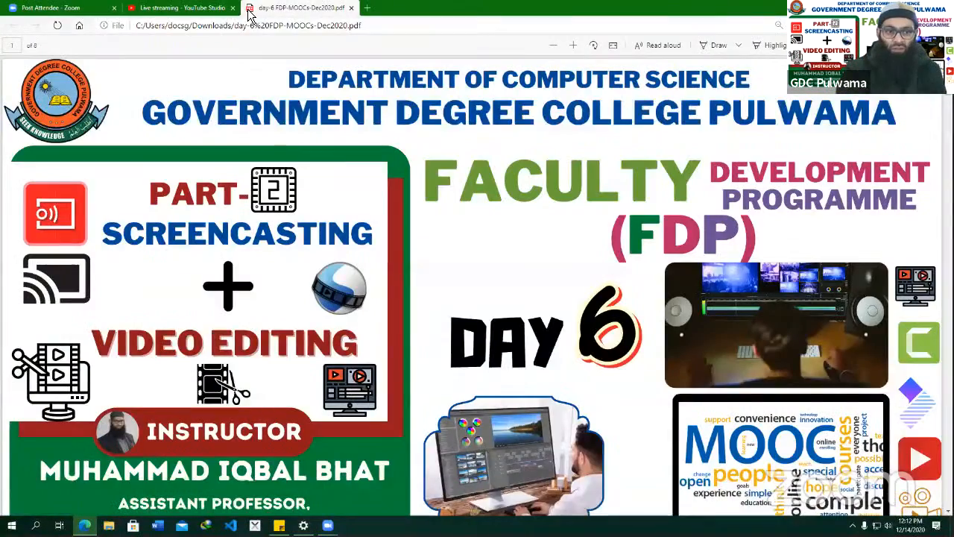
middle_click(249, 10)
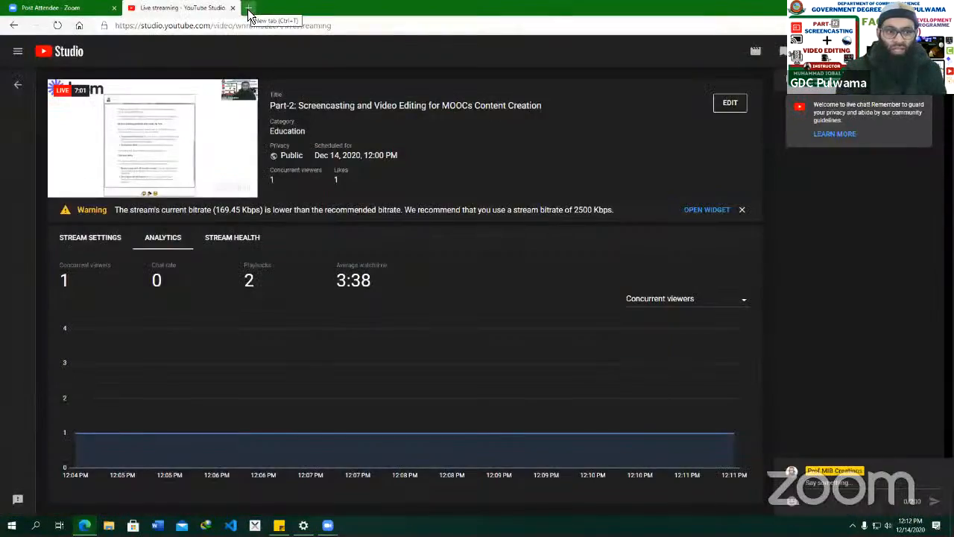
click(248, 9)
text(loom.)
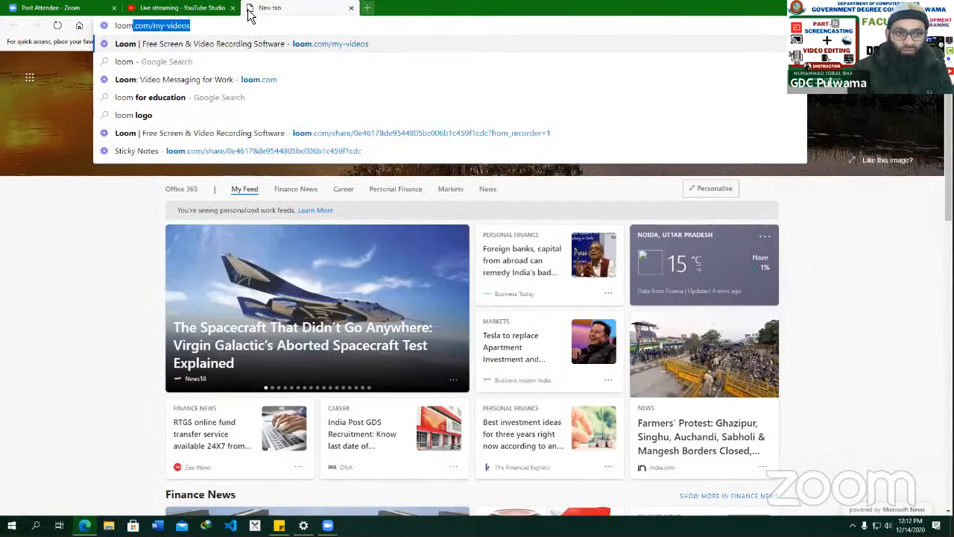
text(com)
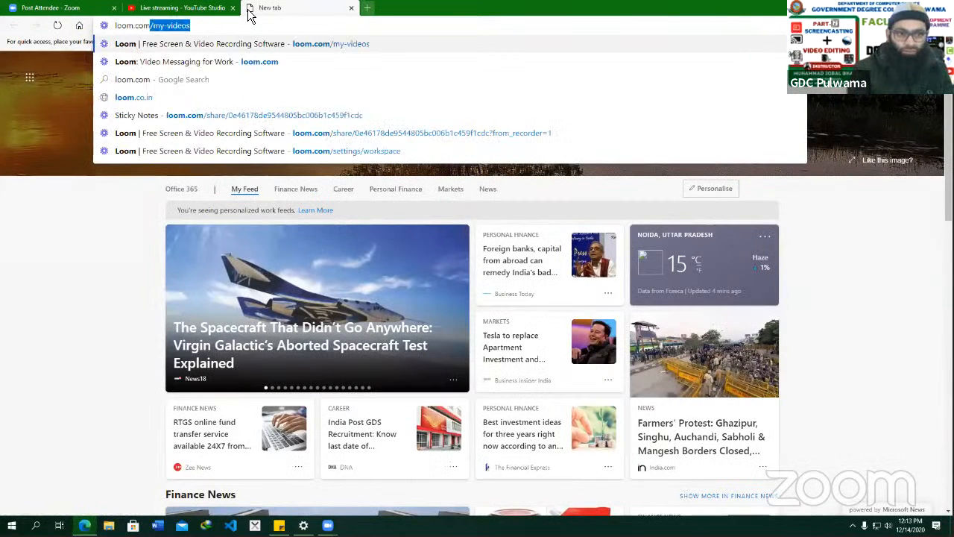
key(Return)
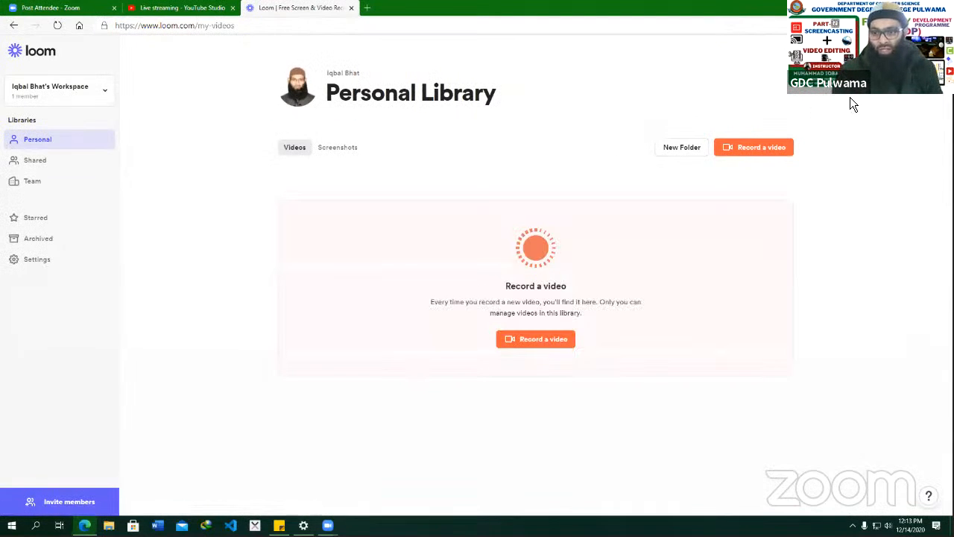
Sign out of the current Loom account and open the free sign-up page.
click(927, 51)
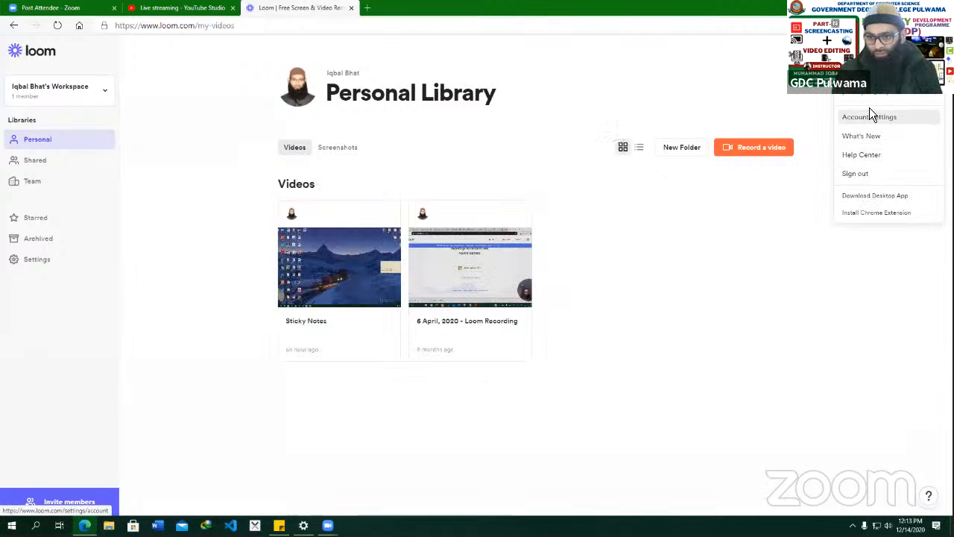
click(894, 198)
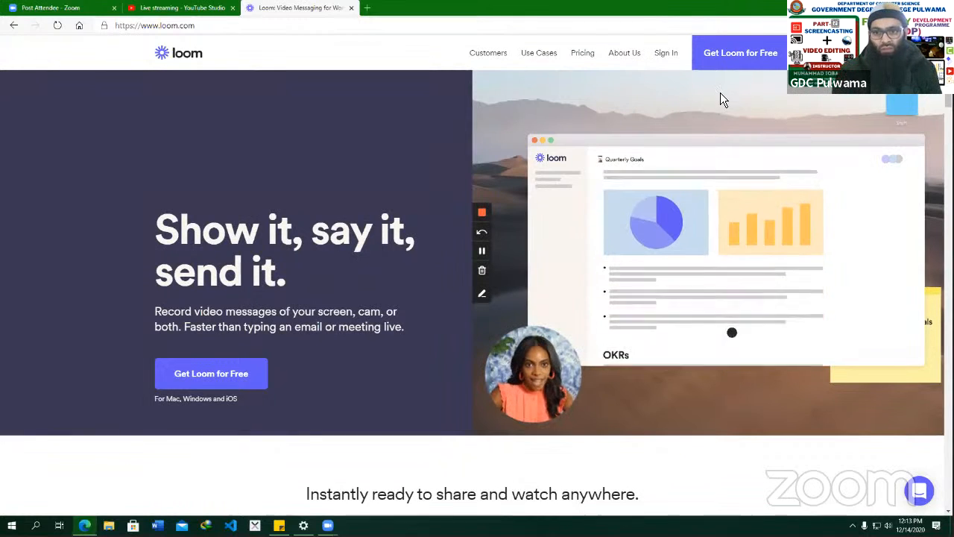
click(747, 65)
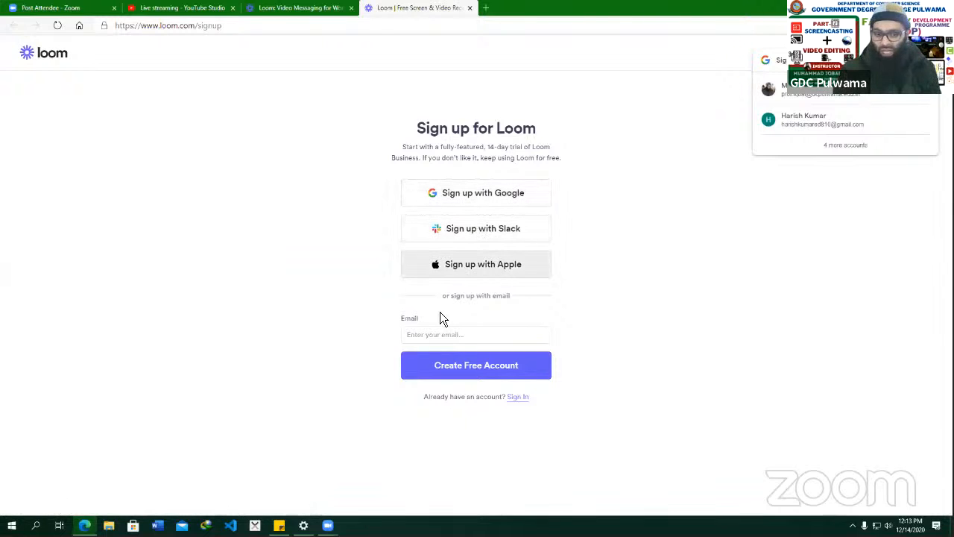
Sign up for Loom with Google, choosing the BCA department account.
click(426, 336)
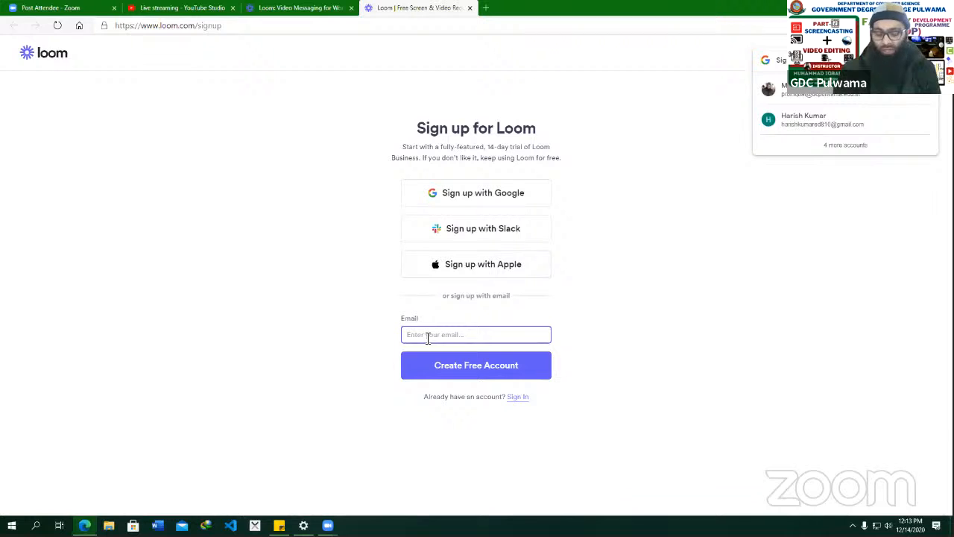
click(406, 290)
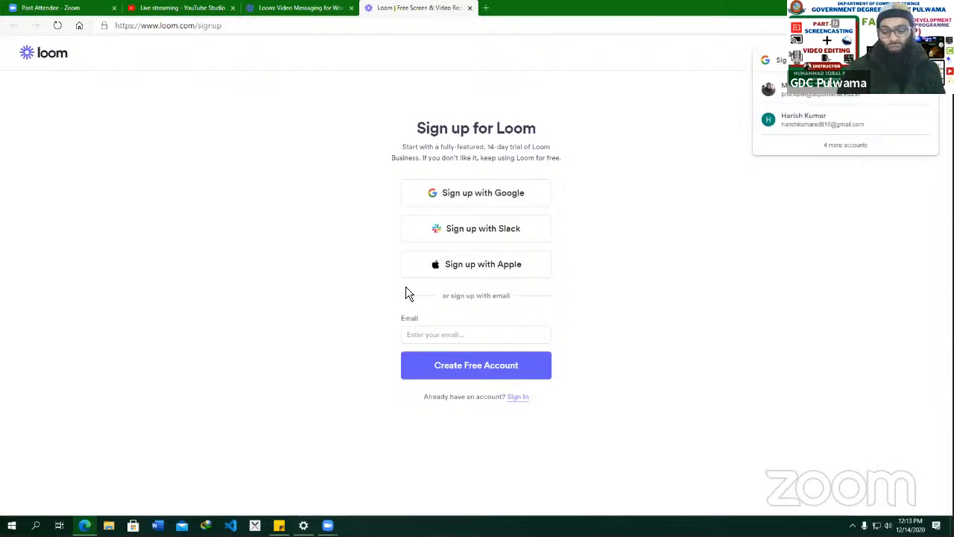
click(474, 208)
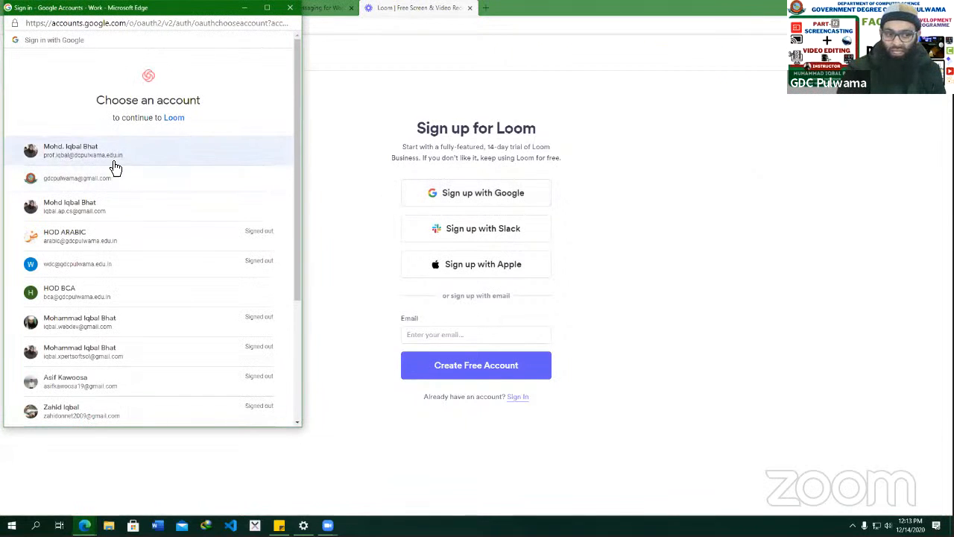
click(48, 302)
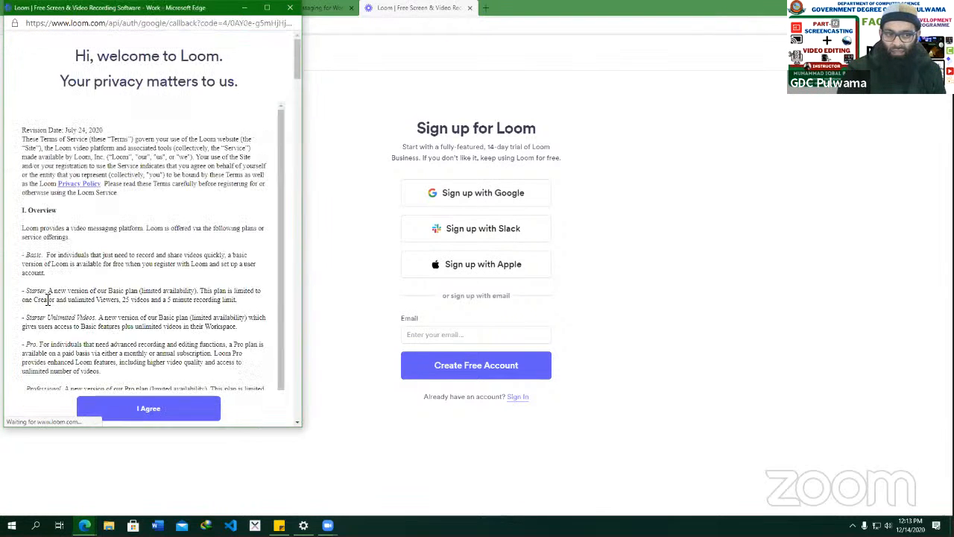
Read through Loom's Terms of Service to the Force Majeure section and agree to them.
scroll(155, 276, down, 1)
scroll(164, 293, down, 20)
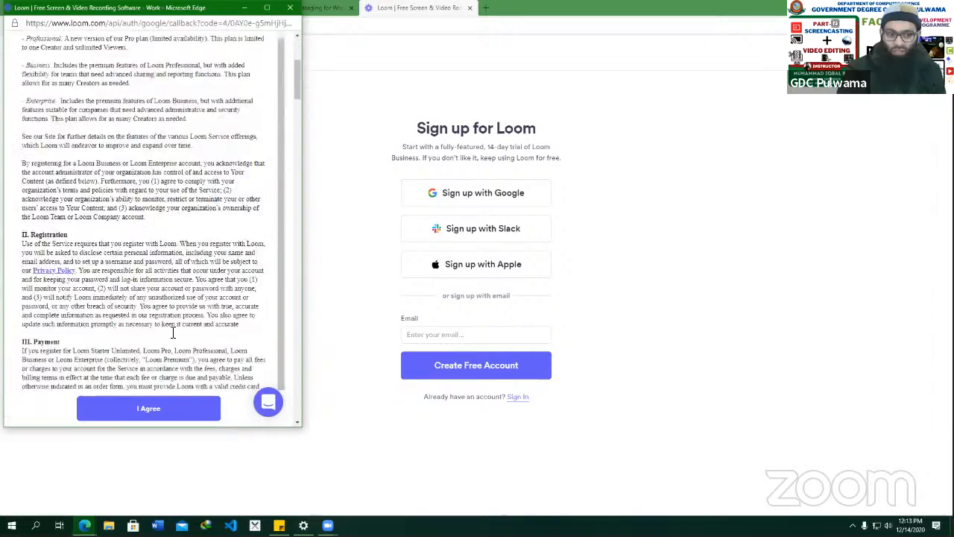
scroll(239, 358, down, 20)
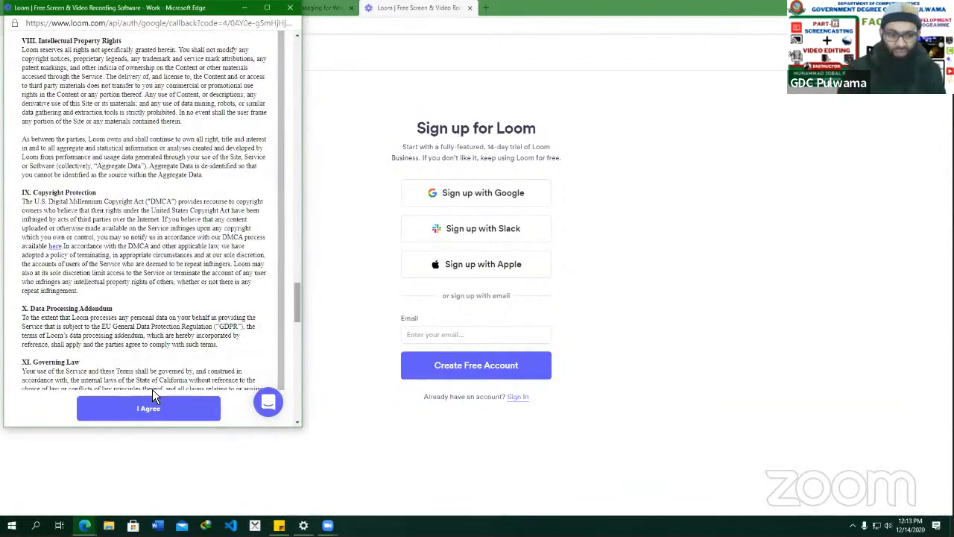
scroll(286, 349, down, 15)
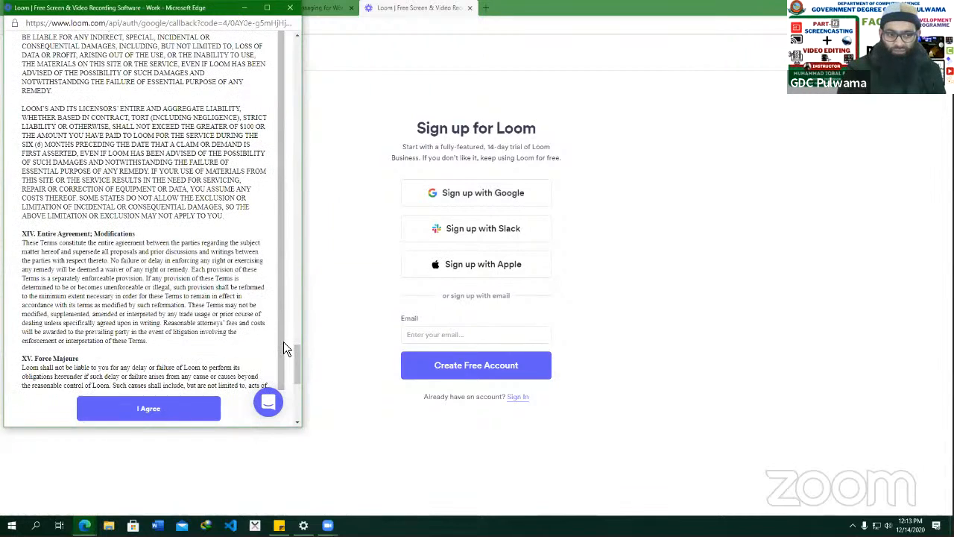
click(148, 408)
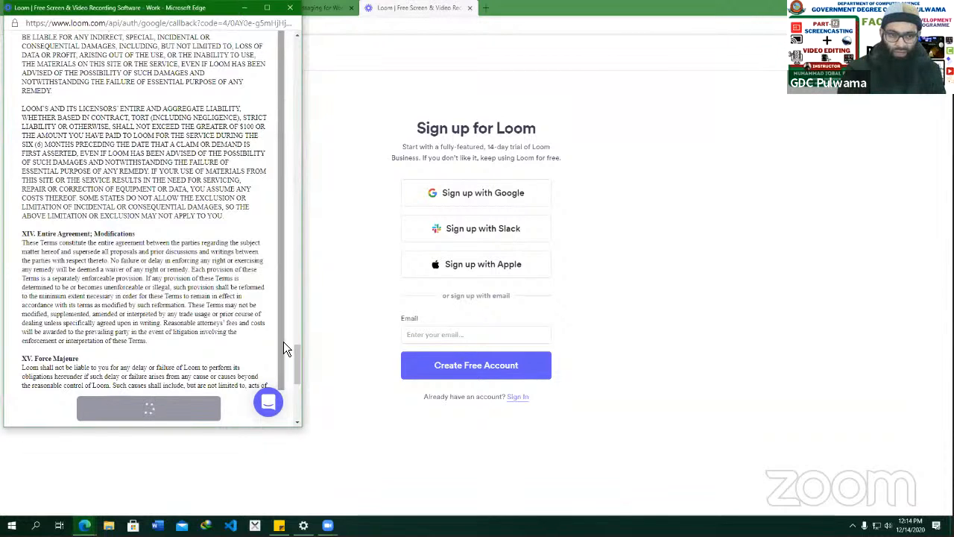
Answer the Loom usage question with "As a teacher" and continue to workspace creation.
scroll(198, 316, down, 1)
scroll(197, 316, down, 4)
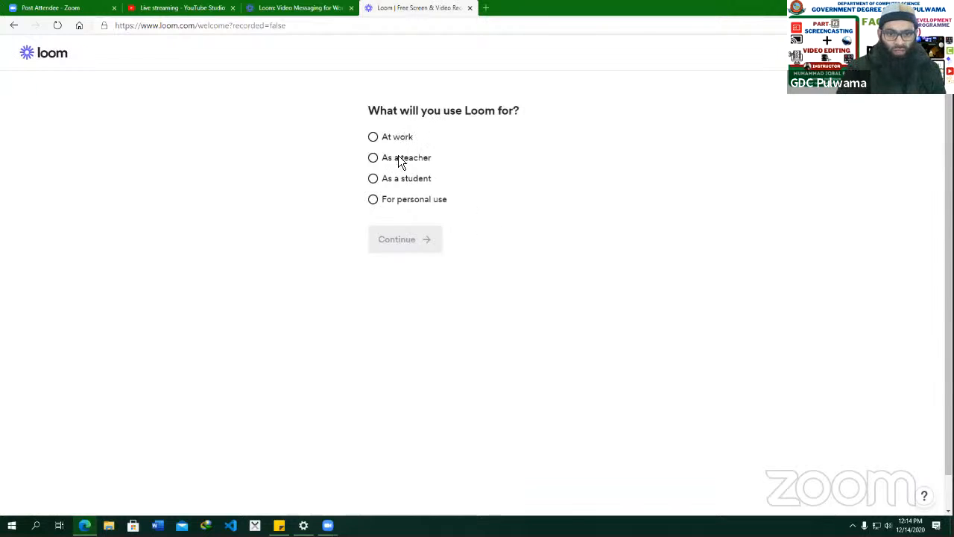
click(377, 160)
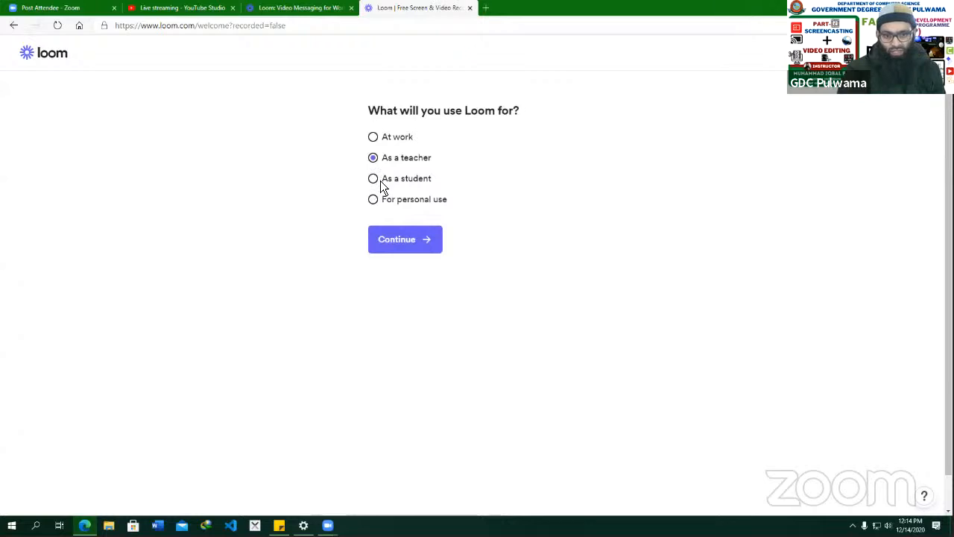
click(409, 254)
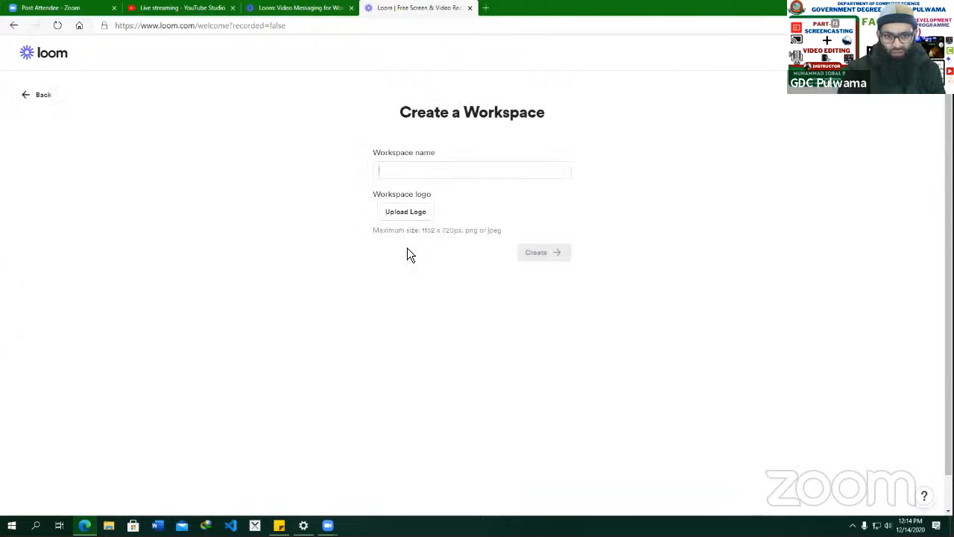
Create a workspace named "MIB Workspace" without uploading a logo.
click(430, 173)
click(353, 178)
click(395, 170)
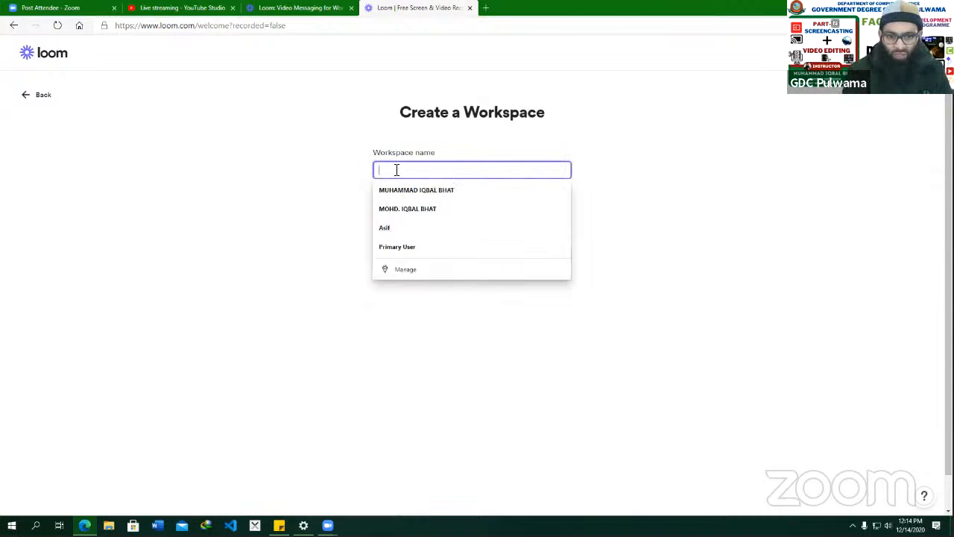
text(MIB Work)
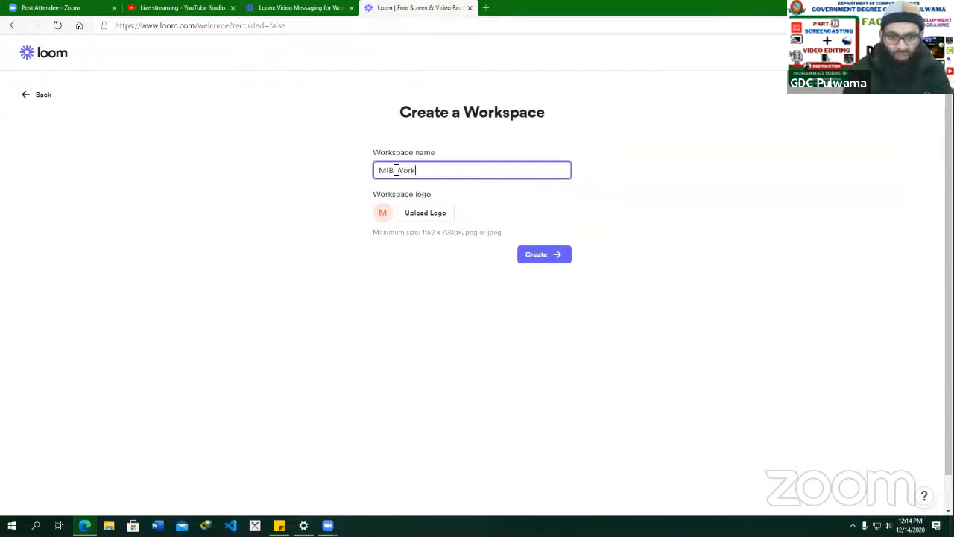
text(spac)
key(BackSpace)
key(BackSpace)
key(BackSpace)
text(pa)
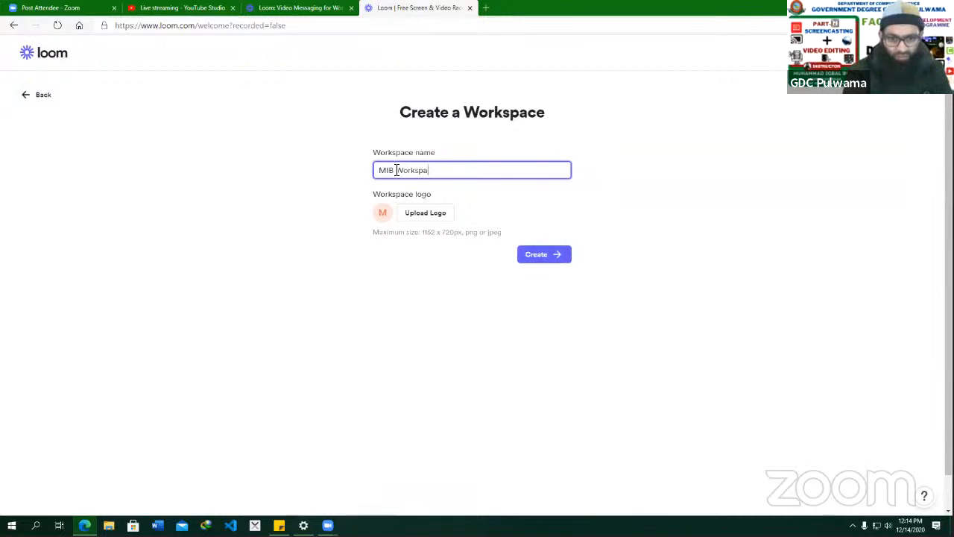
text(ce)
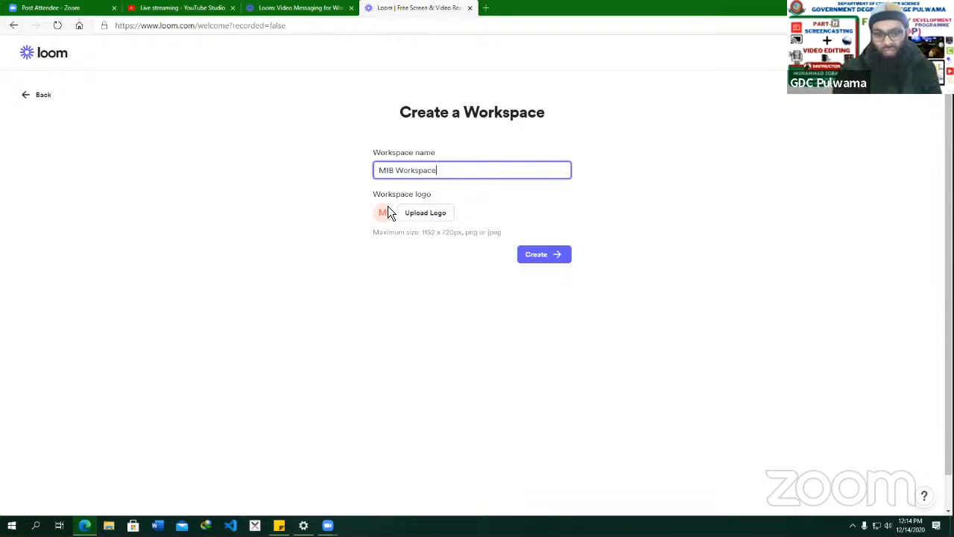
click(540, 255)
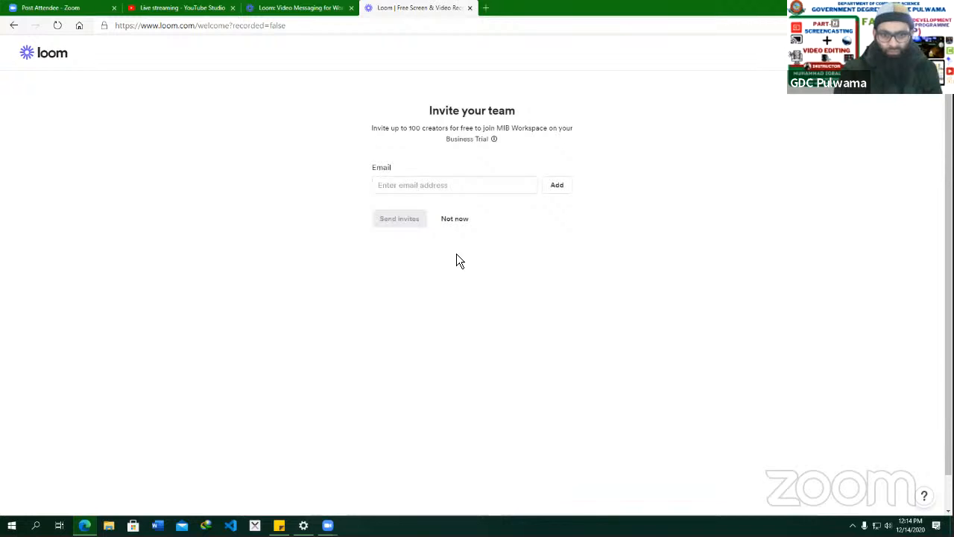
Skip inviting team members to the new workspace for now.
click(431, 186)
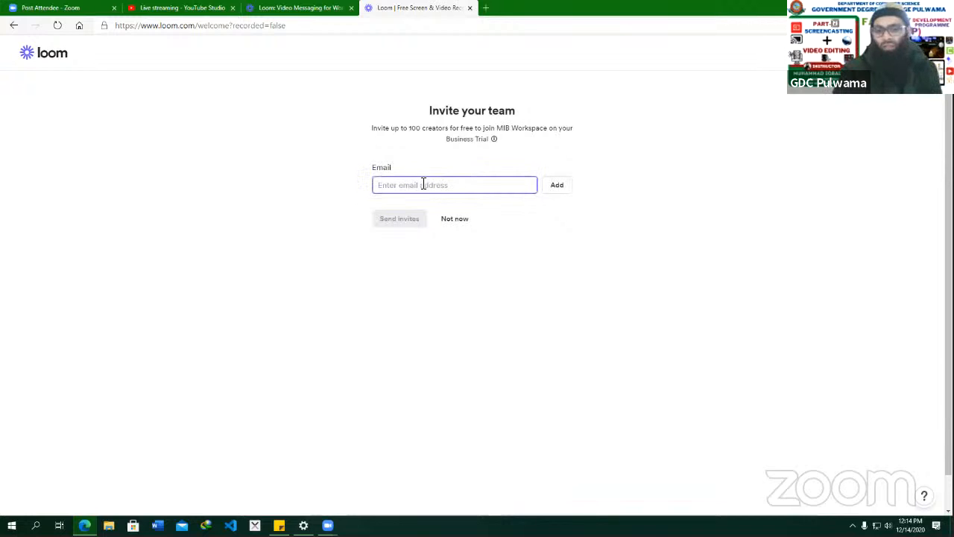
click(454, 223)
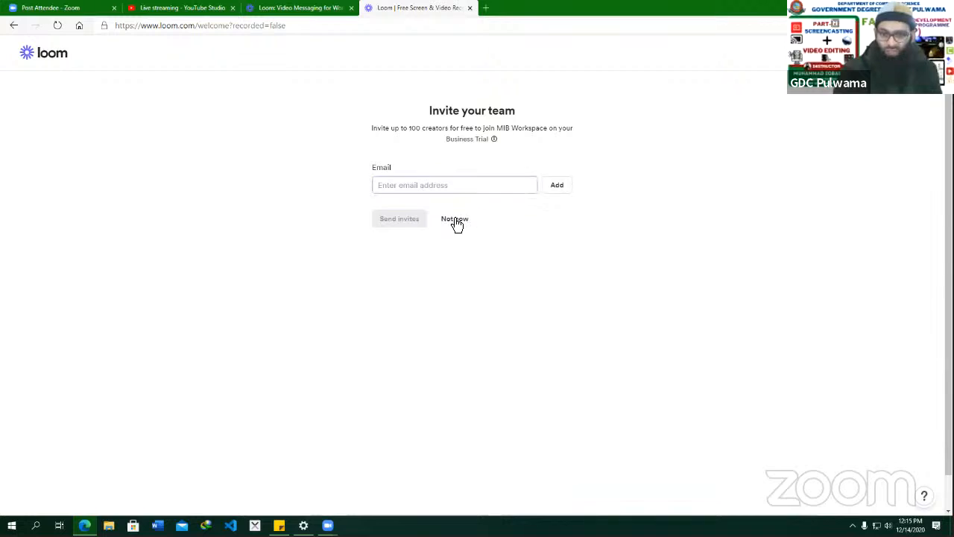
click(453, 222)
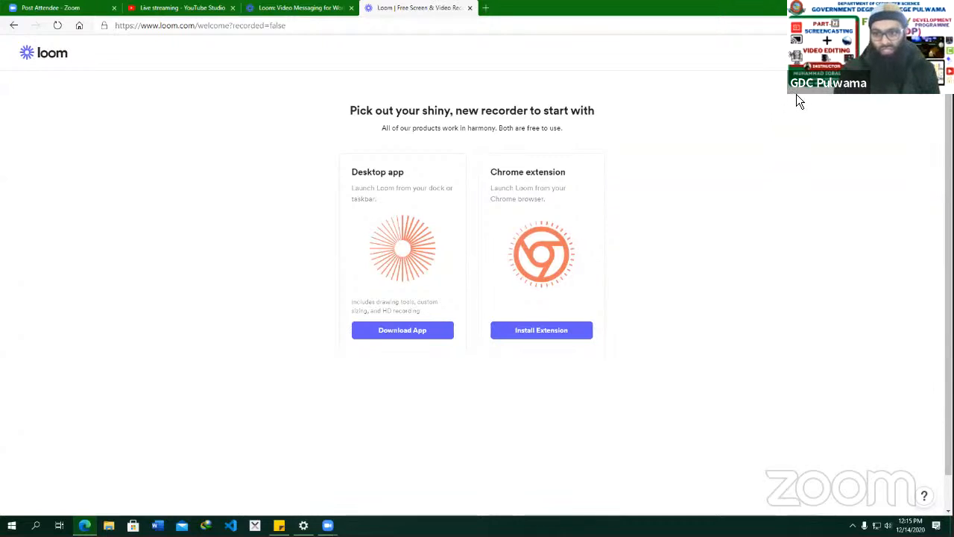
Minimize the browser and move the Loom shortcut to an empty area of the desktop beyond the icon columns.
click(249, 26)
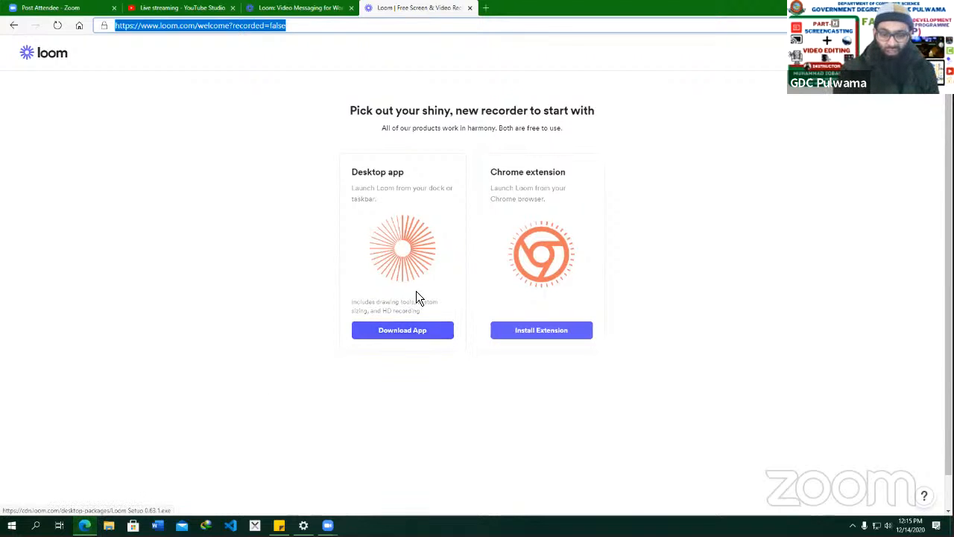
click(84, 524)
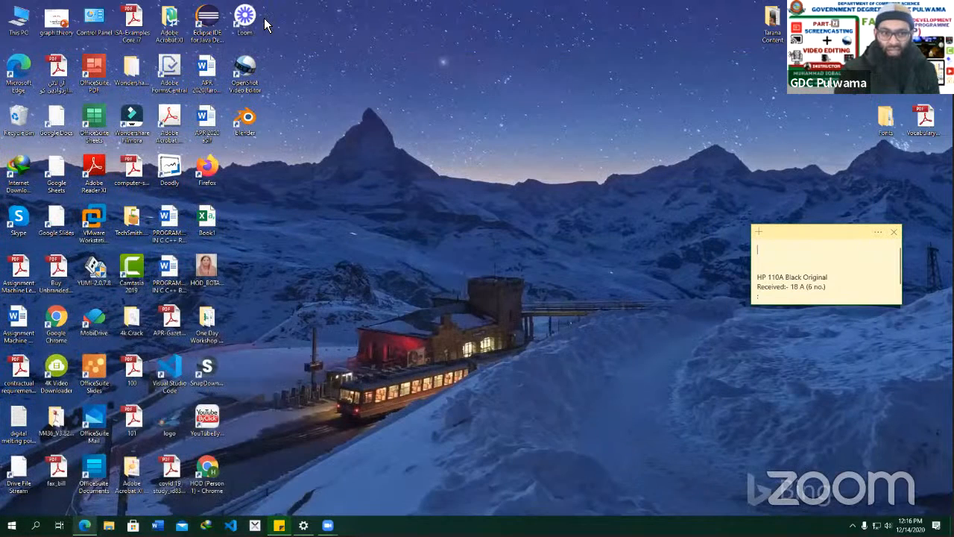
drag(252, 18, 364, 178)
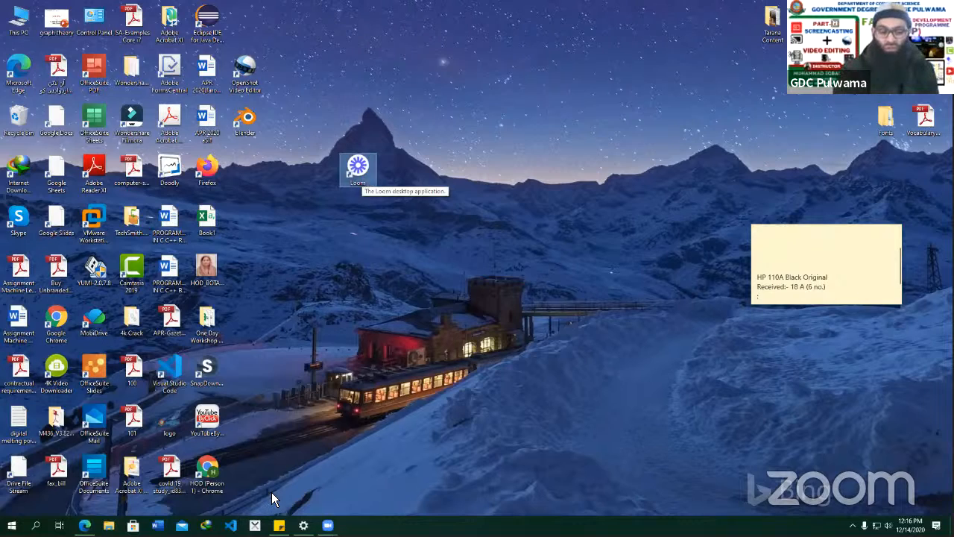
Return to Microsoft Edge and go from the recorder choice page to the new account's Personal Library.
click(84, 525)
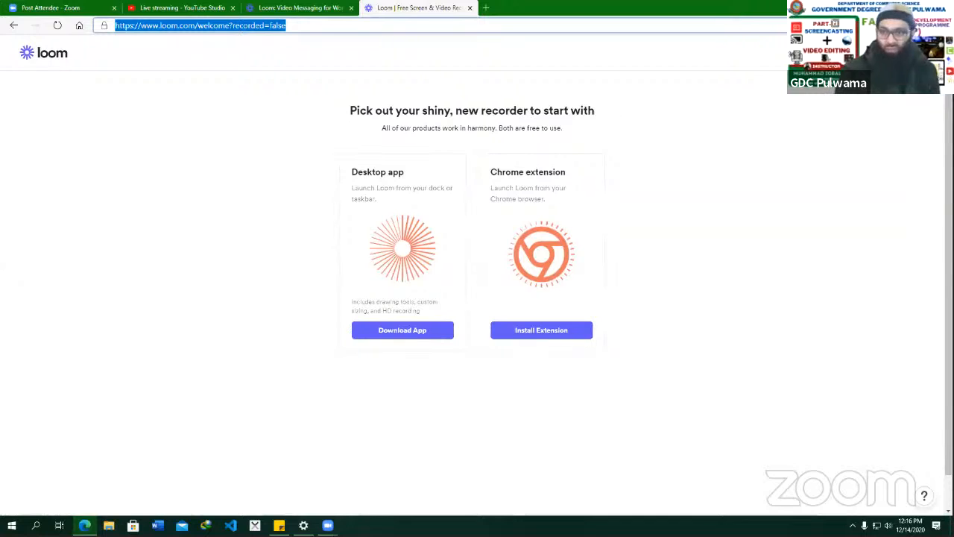
click(59, 67)
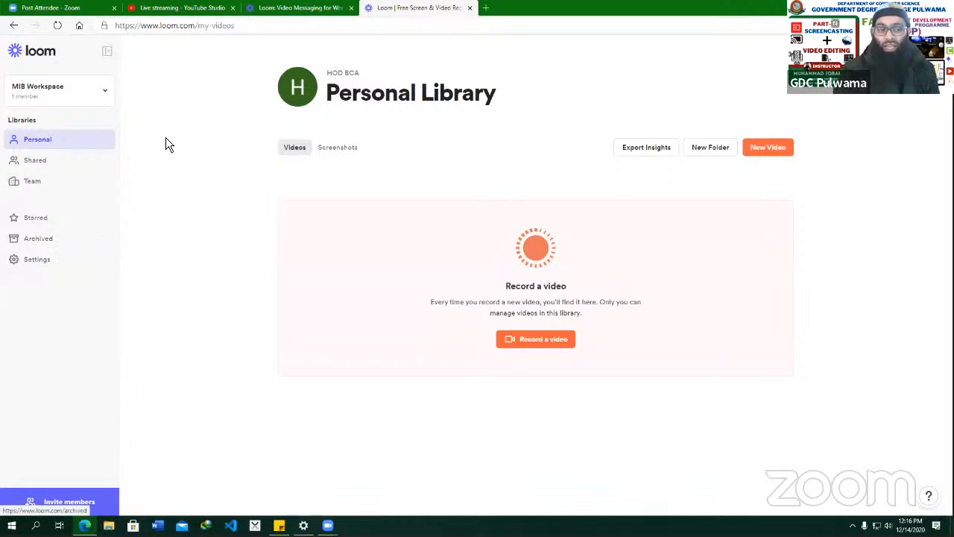
Open the plan and billing settings of MIB Workspace to review its subscription.
click(37, 261)
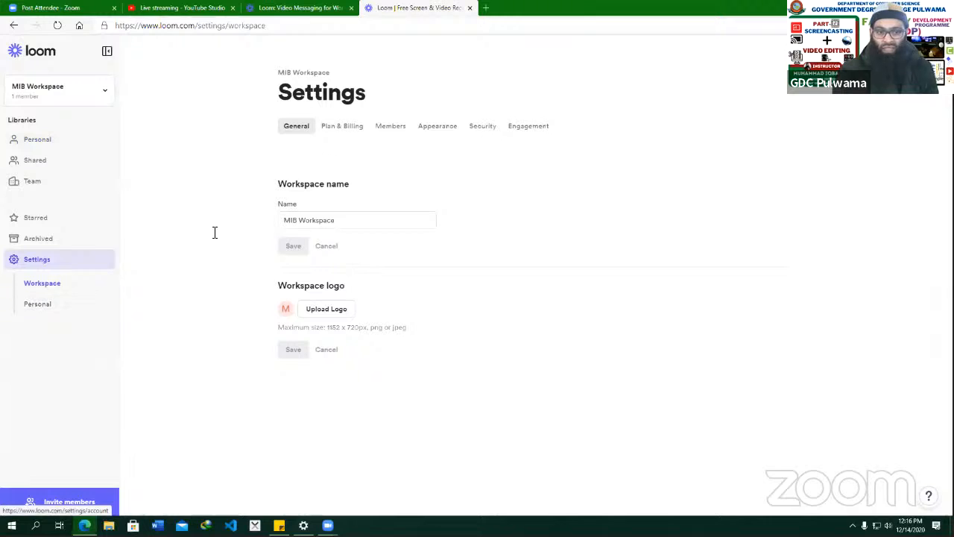
click(342, 129)
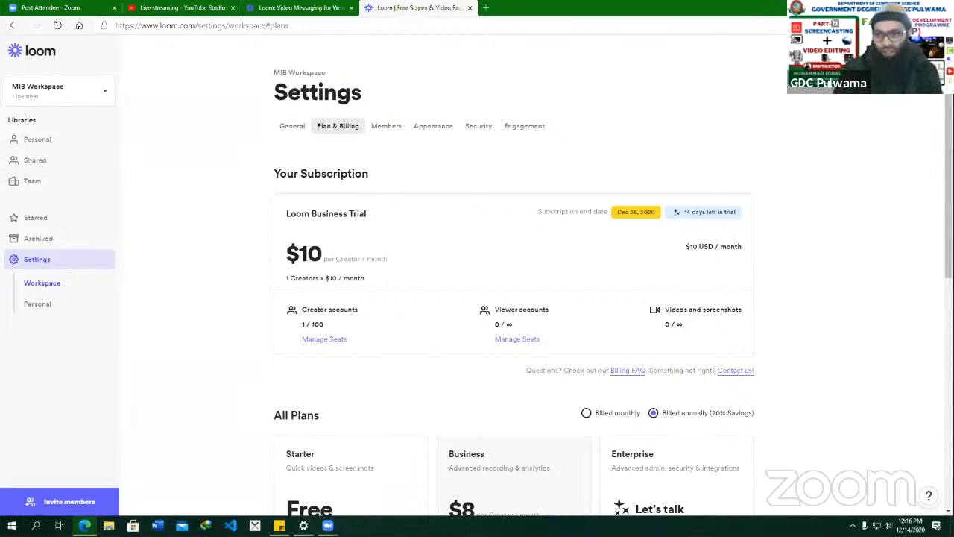
Sign out of the new Loom account and sign in to the existing account with Google.
click(920, 75)
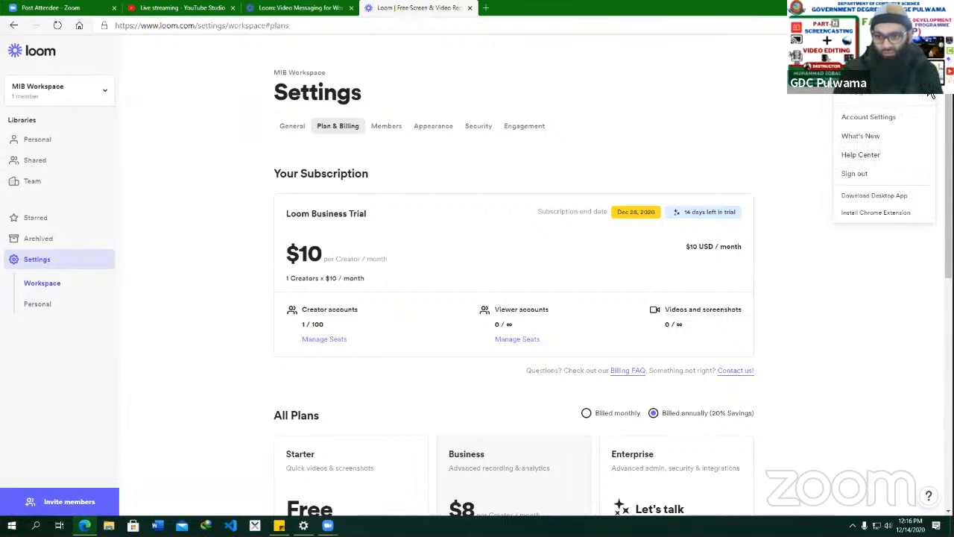
click(886, 154)
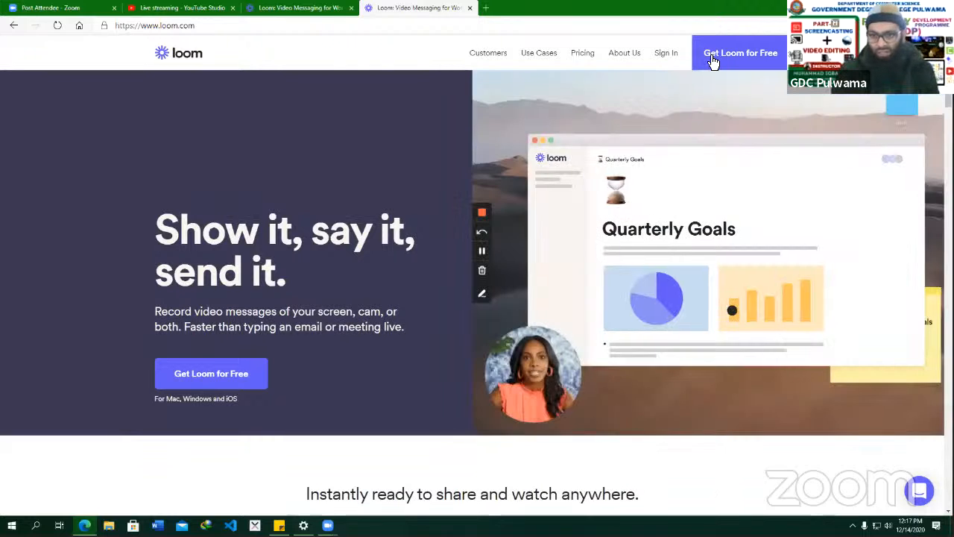
click(666, 53)
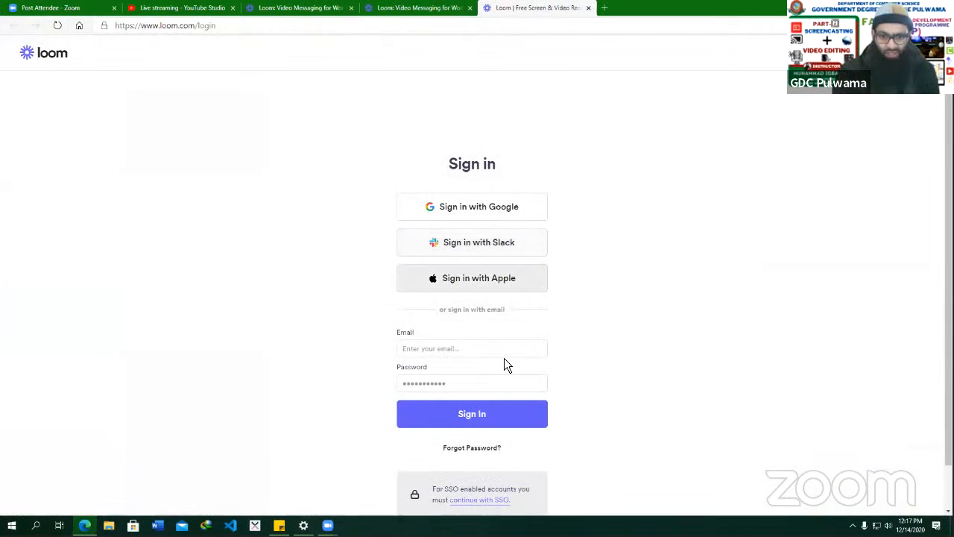
click(474, 211)
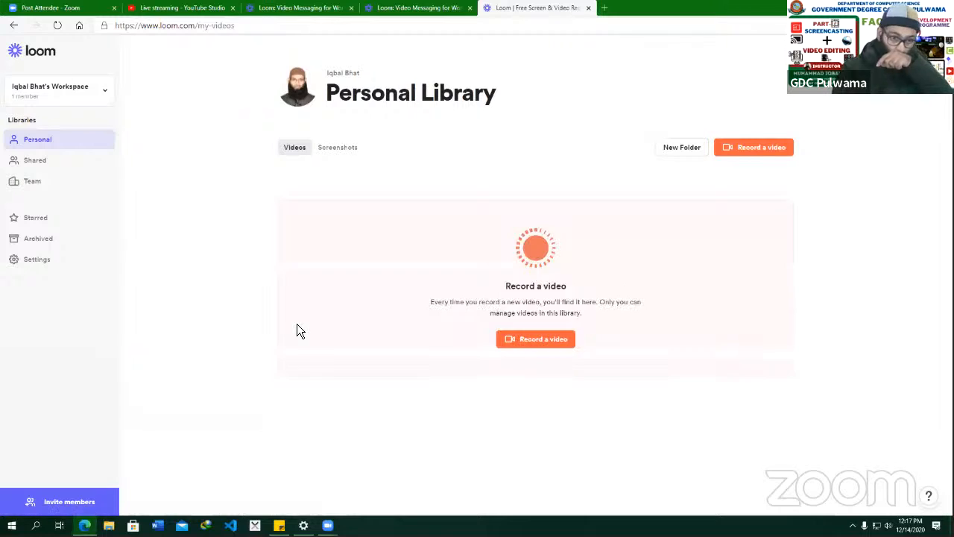
Check the subscription details in the plan and billing settings of the existing account's workspace.
click(33, 261)
click(37, 287)
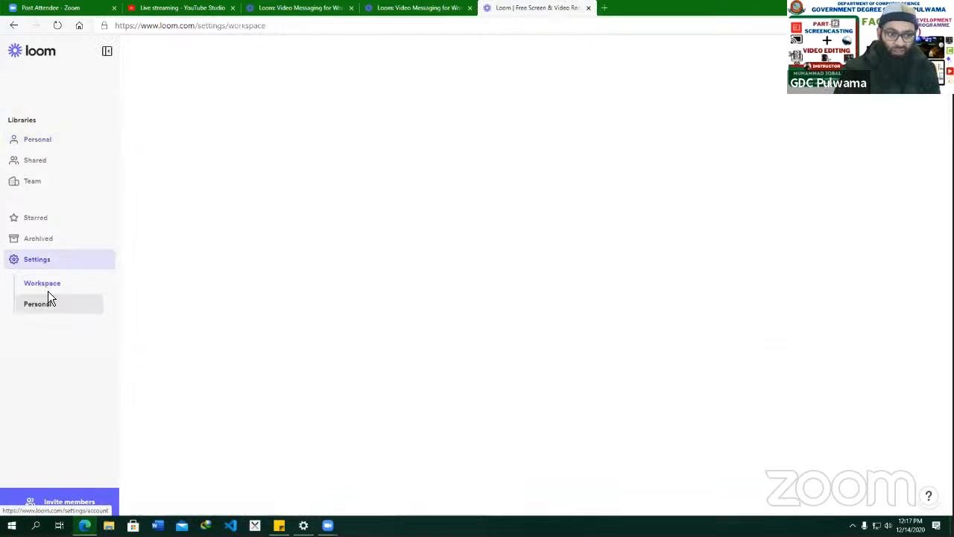
click(342, 127)
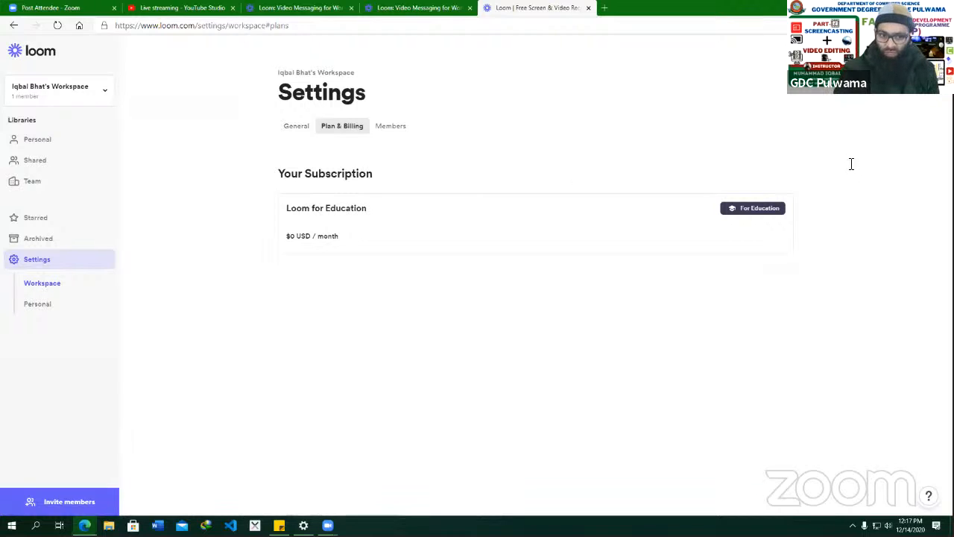
drag(850, 164, 381, 246)
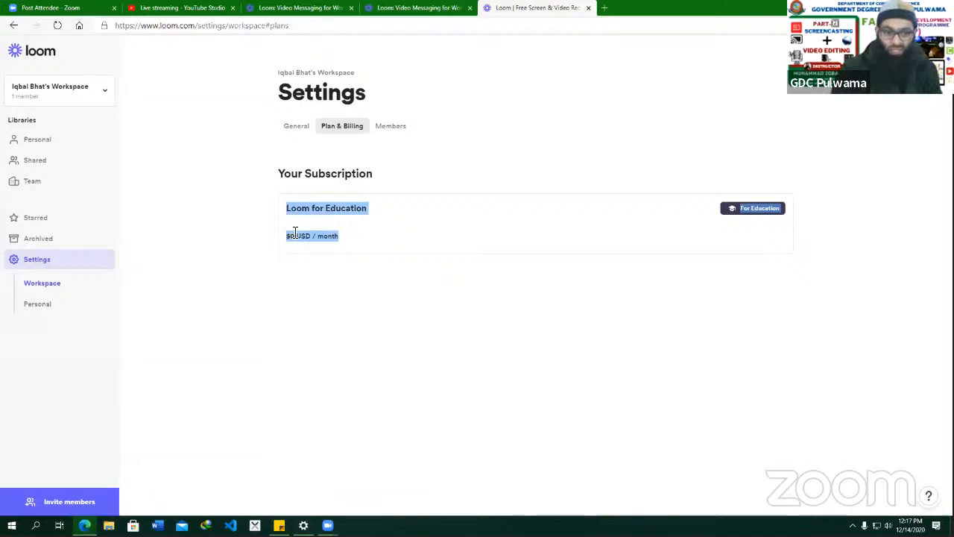
View the workspace's general settings and the options of the workspace switcher.
click(293, 133)
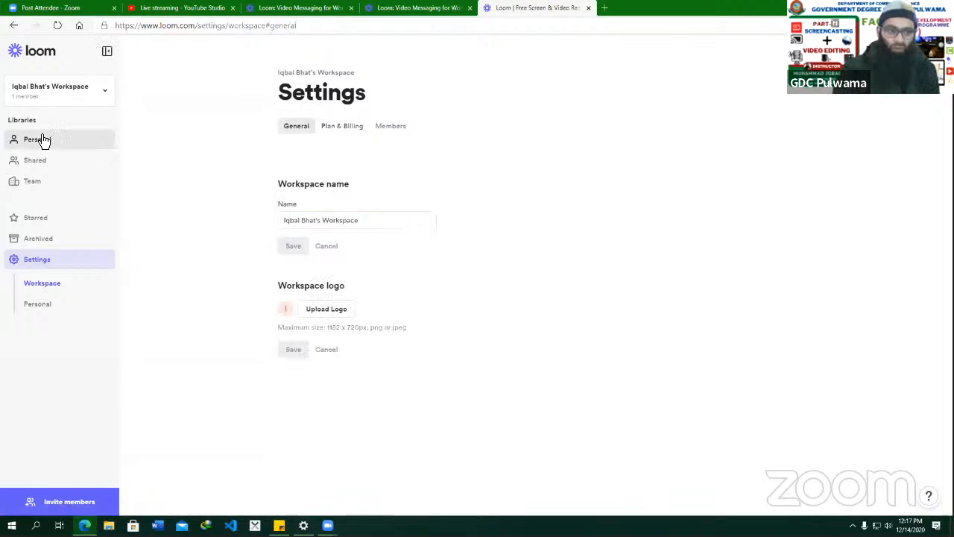
click(76, 94)
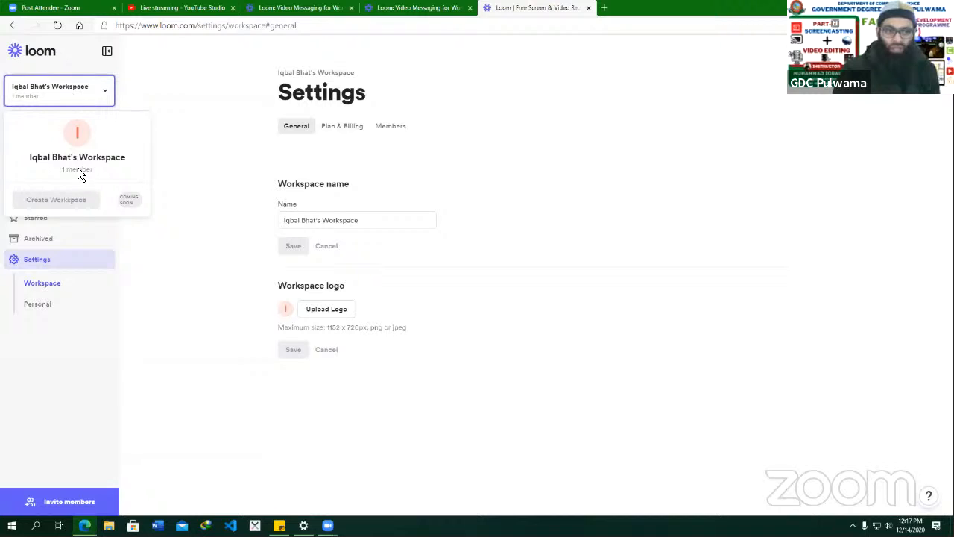
click(172, 154)
Examine the Personal Library's videos and screenshots and the options offered for the Sticky Notes video.
click(32, 141)
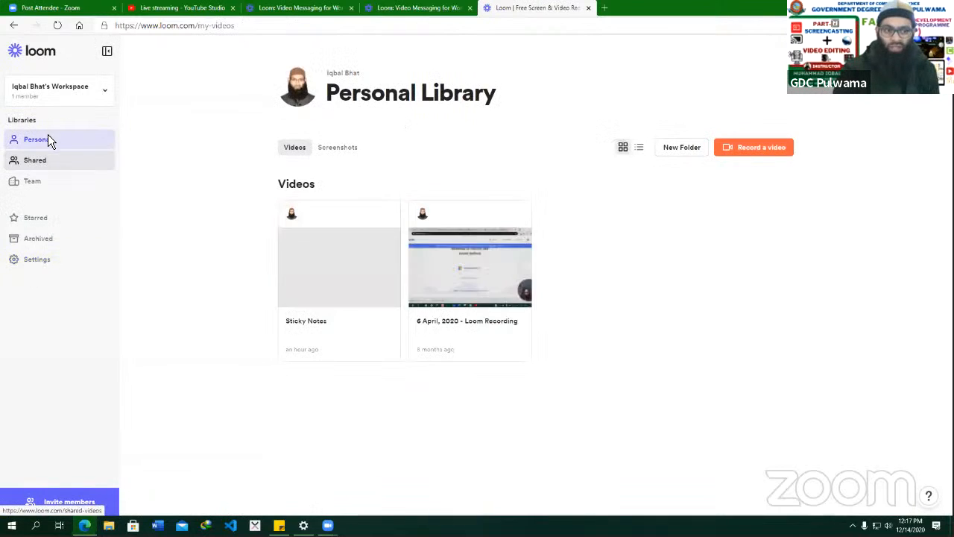
mouse_move(398, 364)
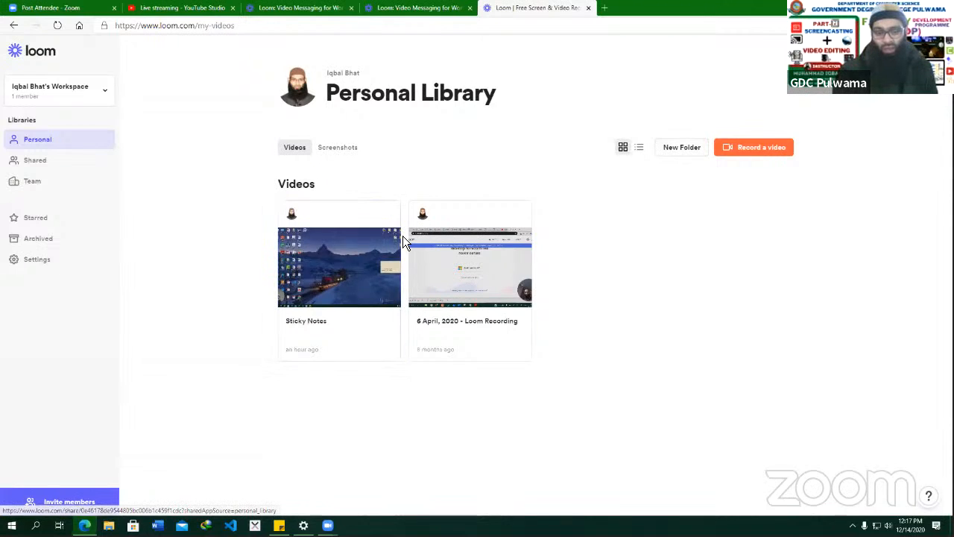
mouse_move(402, 236)
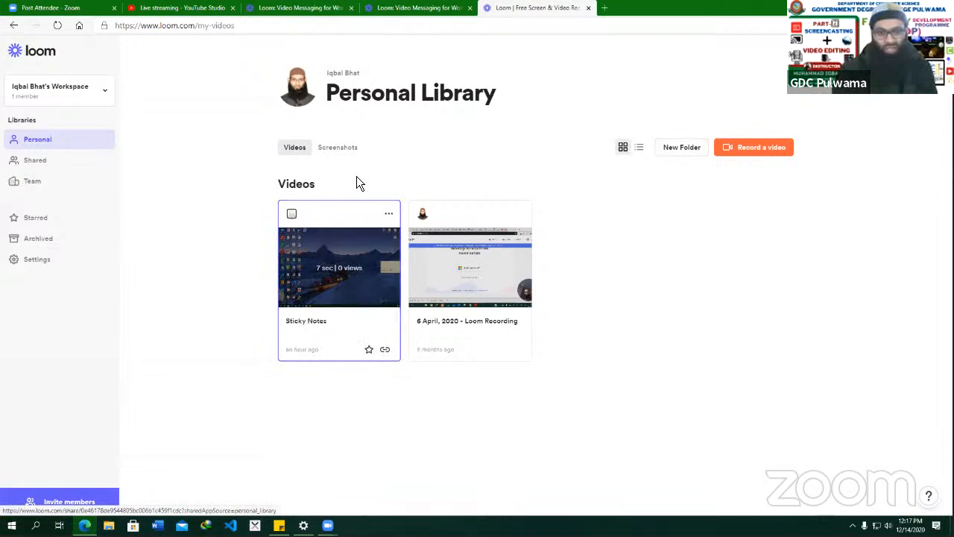
click(341, 151)
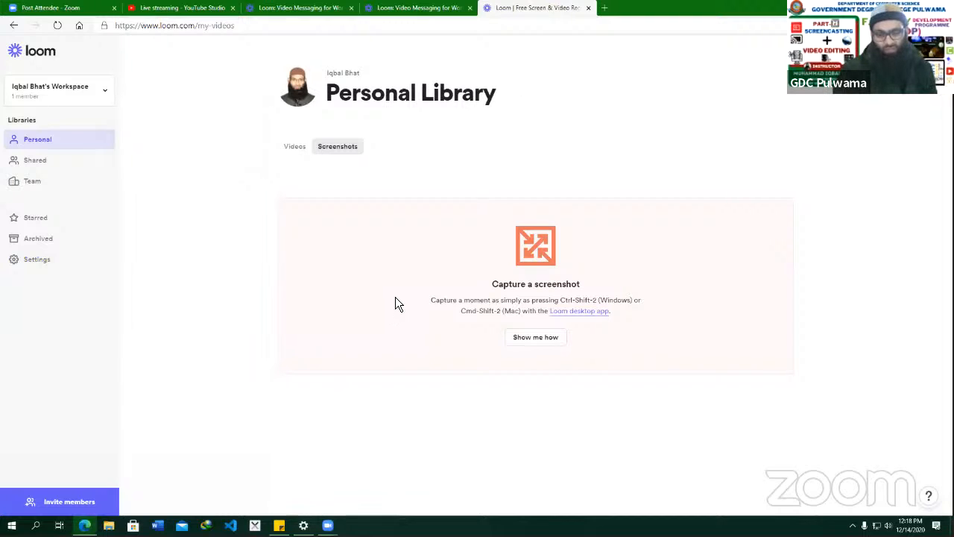
click(287, 148)
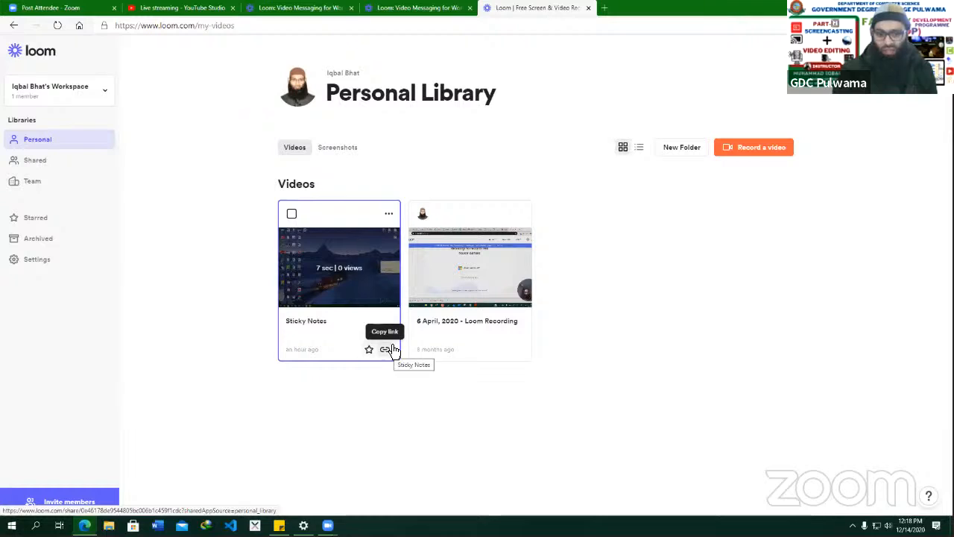
click(388, 213)
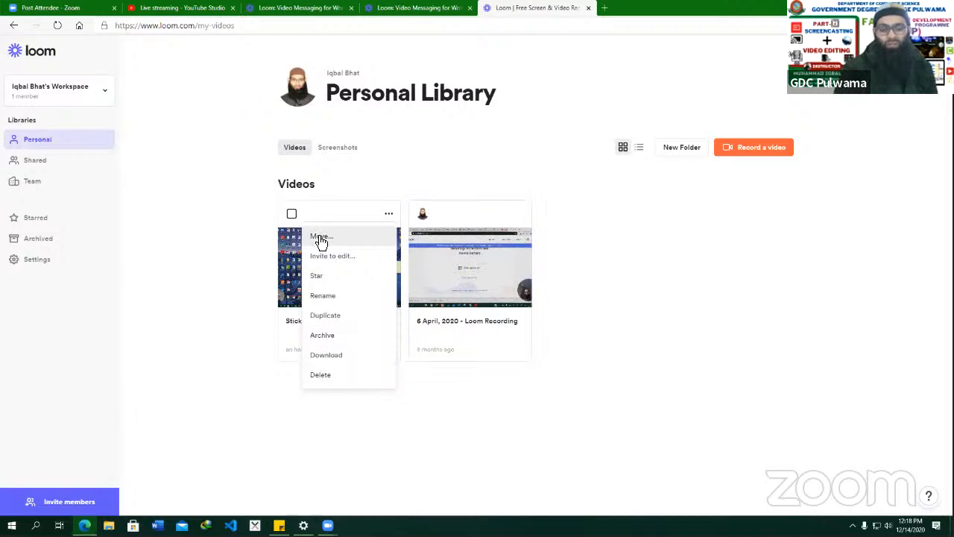
click(227, 261)
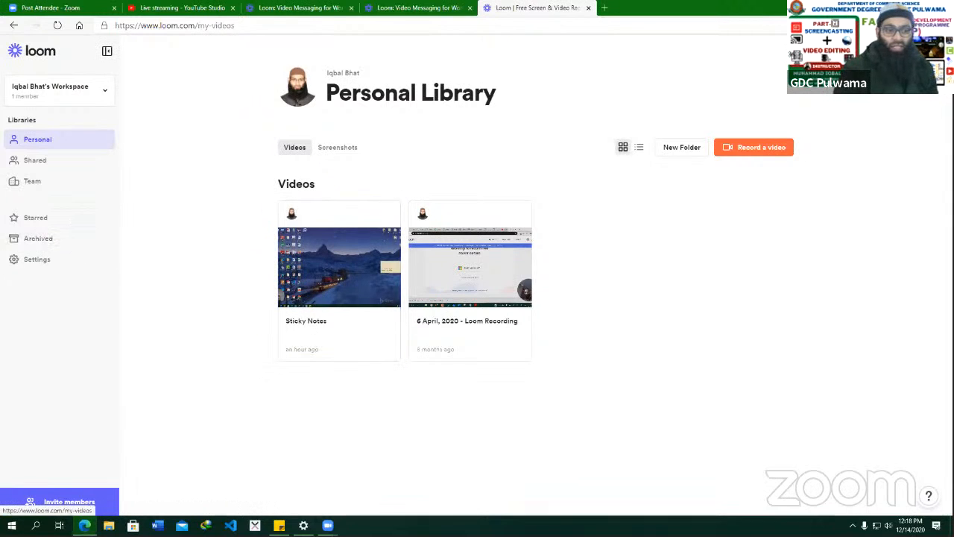
Examine the Shared Library and Team Library, including the options for the "25 March, 2020 - Loom Recording" video.
click(33, 165)
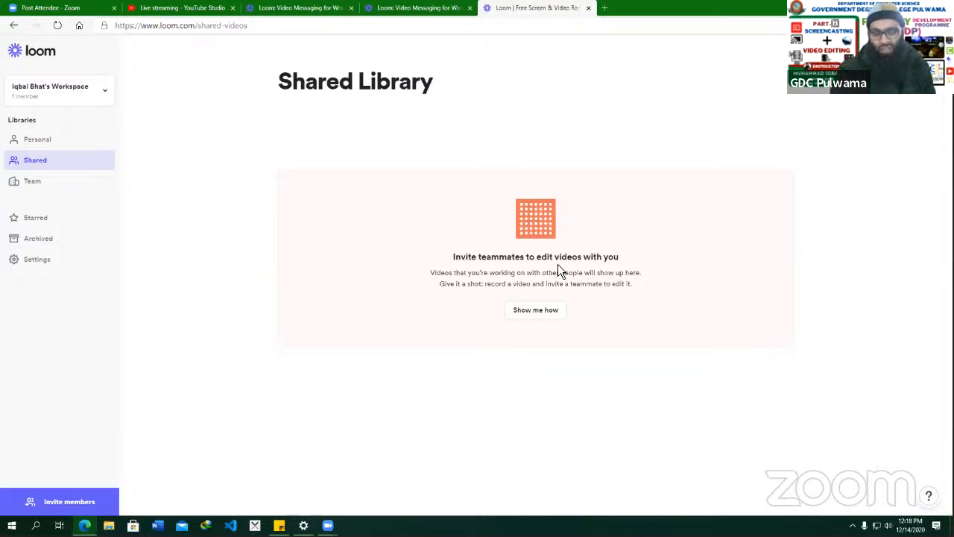
click(33, 182)
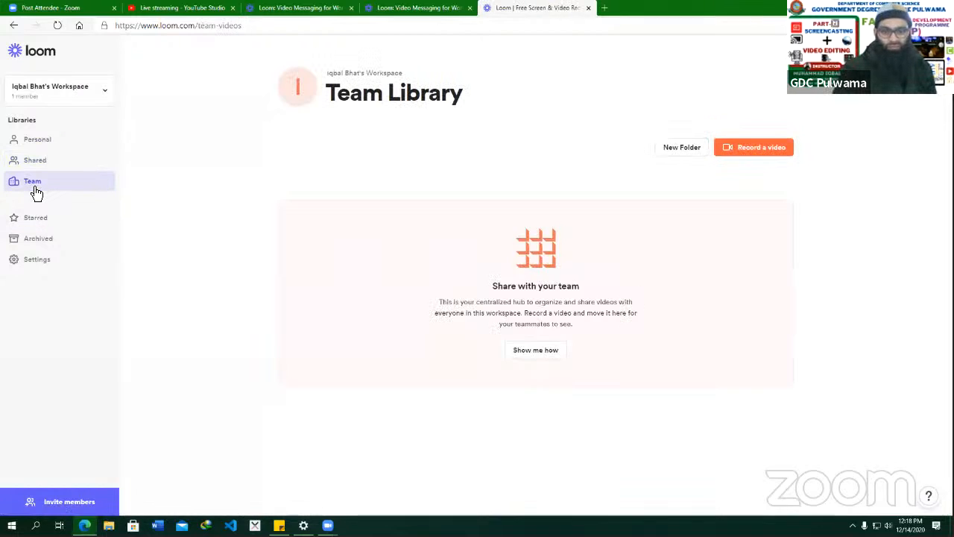
mouse_move(377, 281)
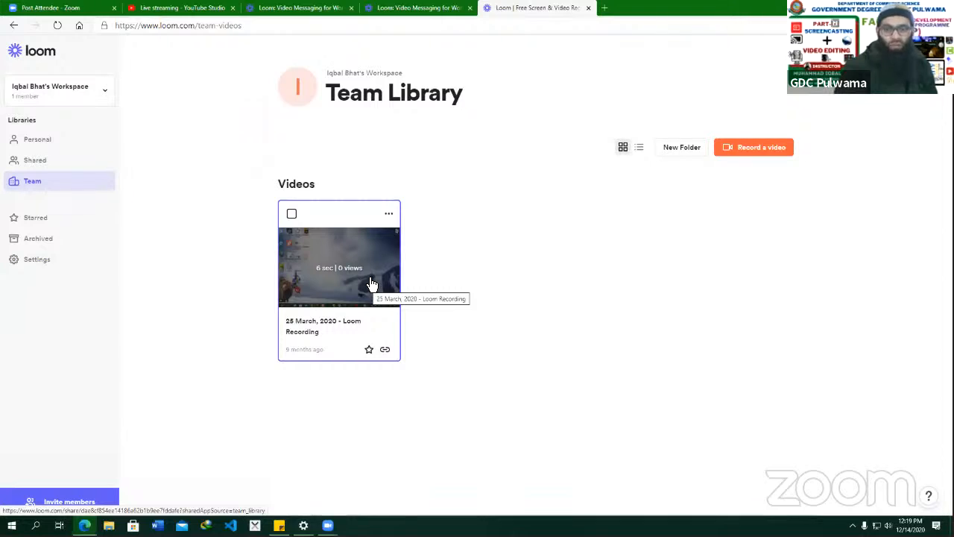
click(388, 215)
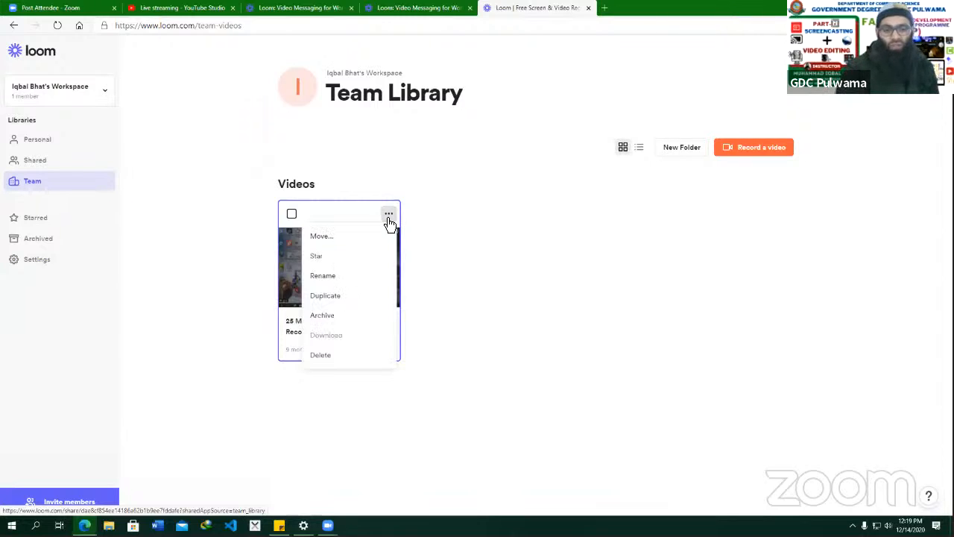
click(509, 258)
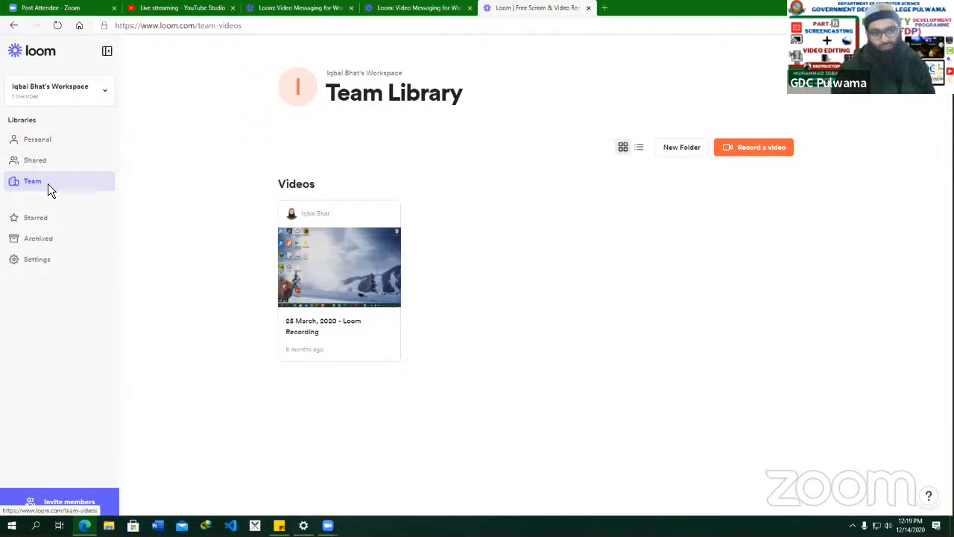
Move the "6 April, 2020 - Loom Recording" video from the Personal Library to the Team Library and view it there.
click(41, 146)
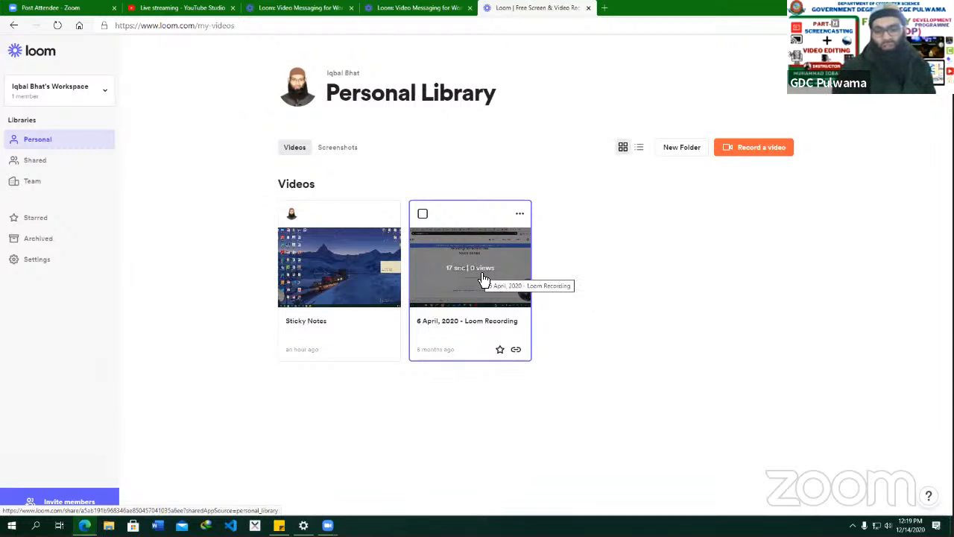
drag(484, 274, 27, 194)
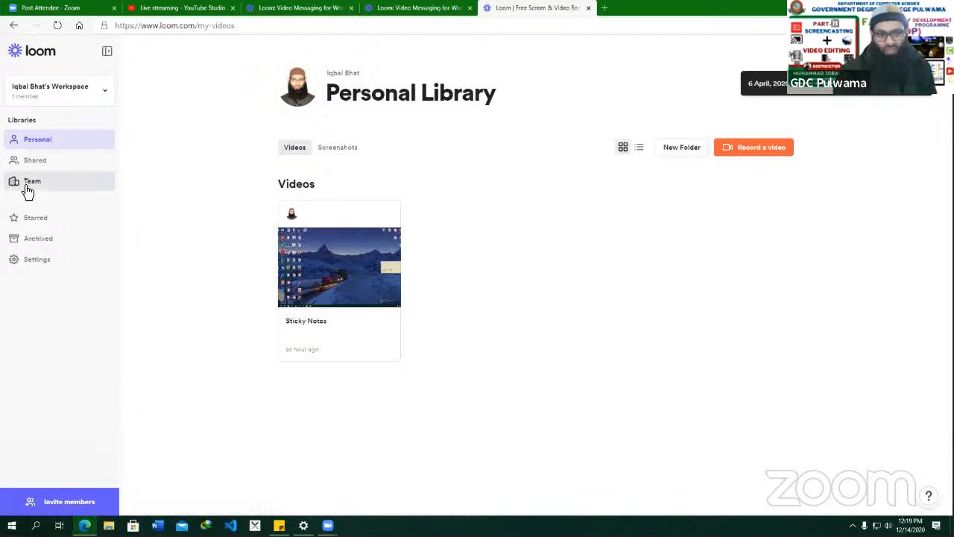
click(26, 187)
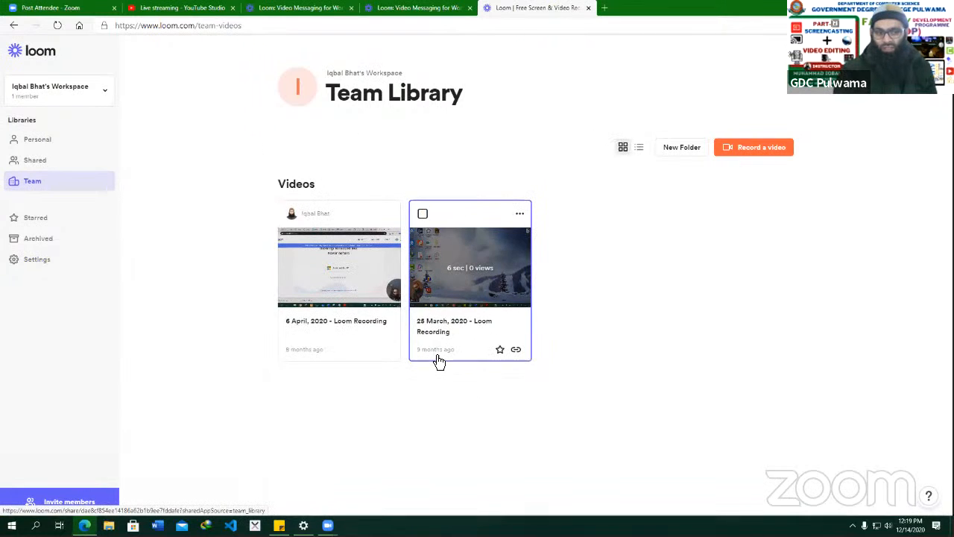
Look at the Starred Library, then add the Sticky Notes video to favorites and view its further options.
click(25, 225)
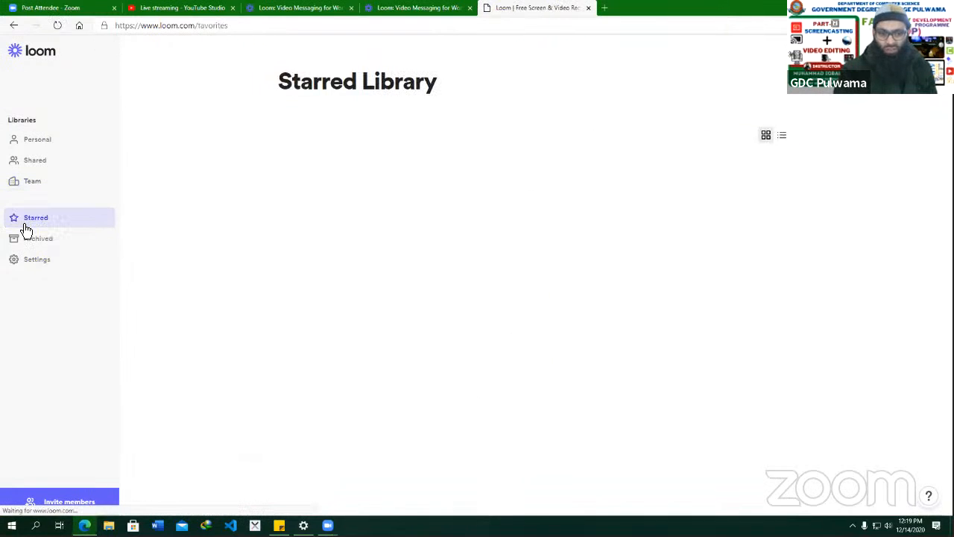
click(33, 144)
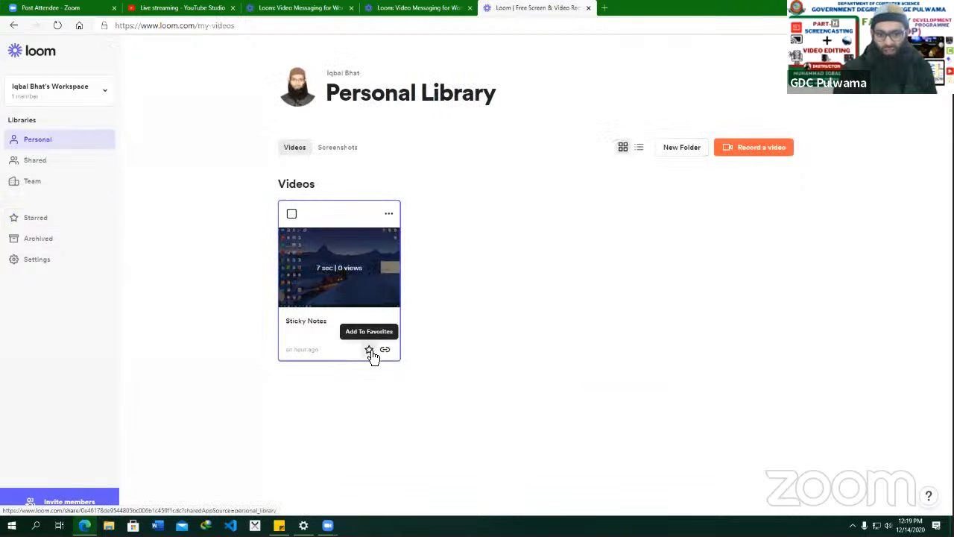
click(369, 349)
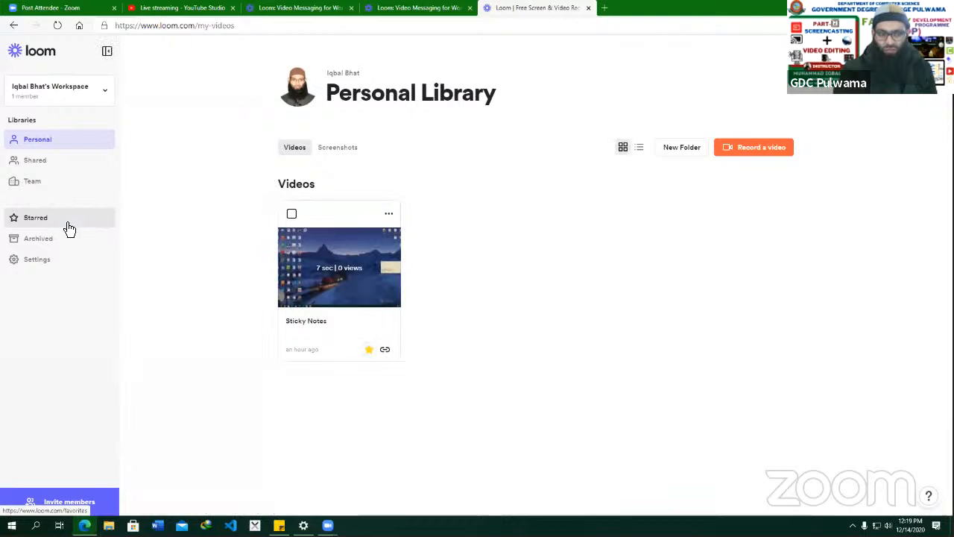
click(389, 214)
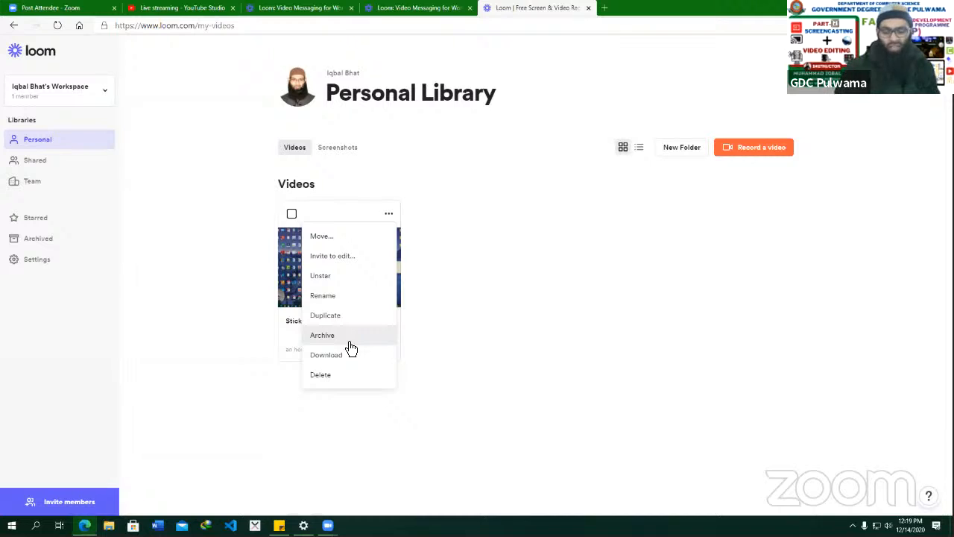
Open the workspace settings and select the whole workspace name in its field.
click(41, 266)
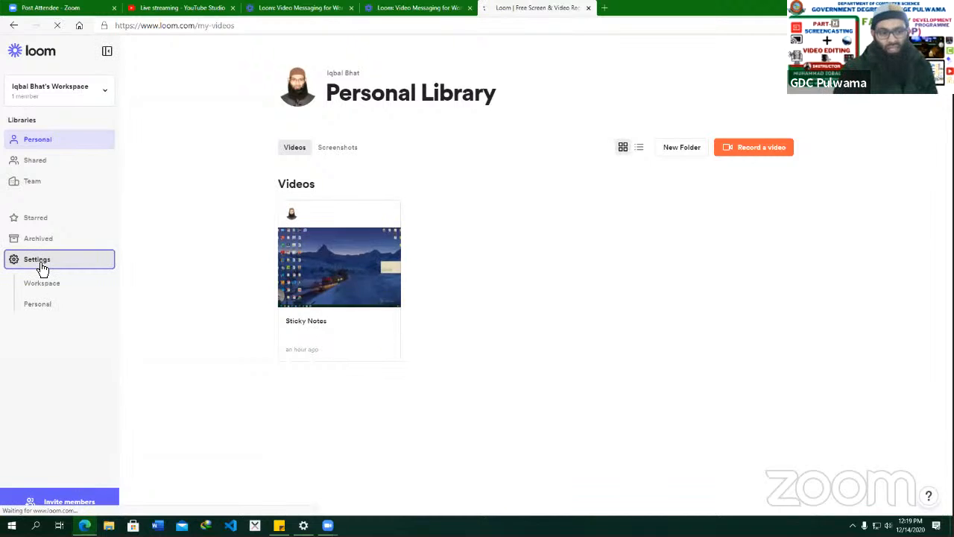
click(47, 285)
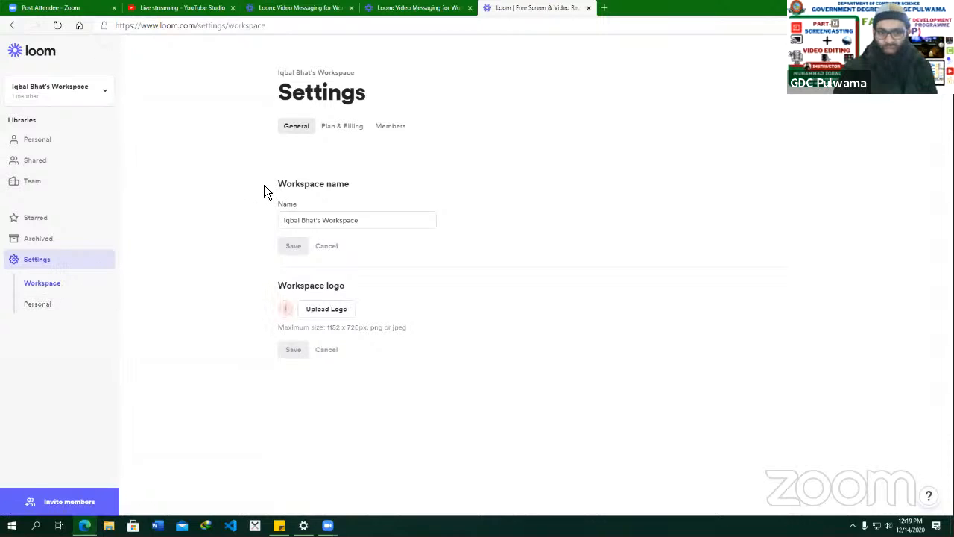
click(340, 220)
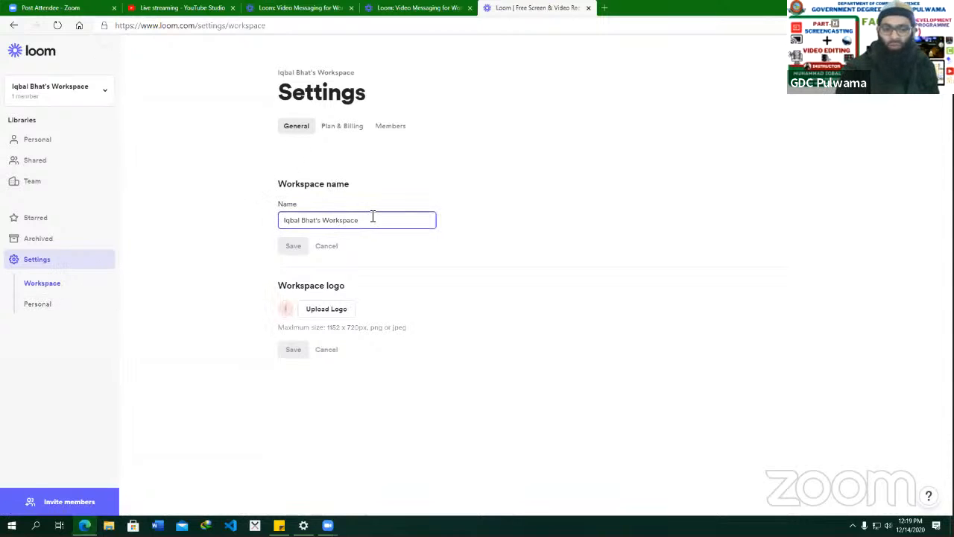
drag(372, 216, 280, 214)
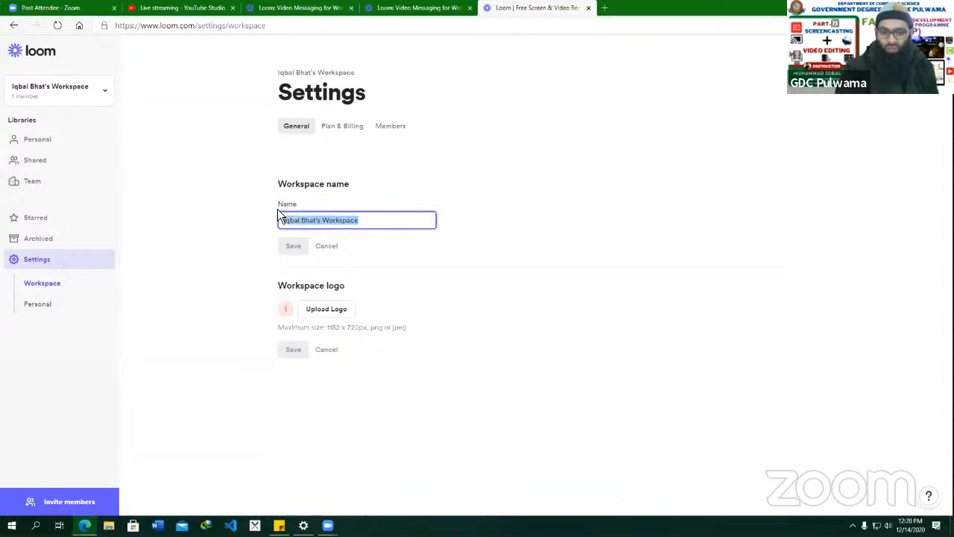
Upload the "logo" PNG file from the Desktop folder as the workspace logo and save it.
click(331, 314)
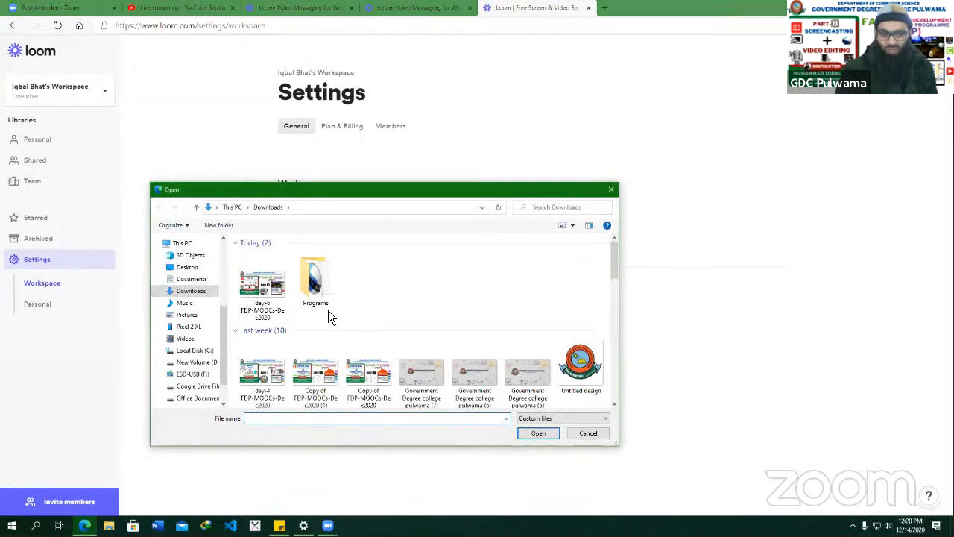
click(196, 362)
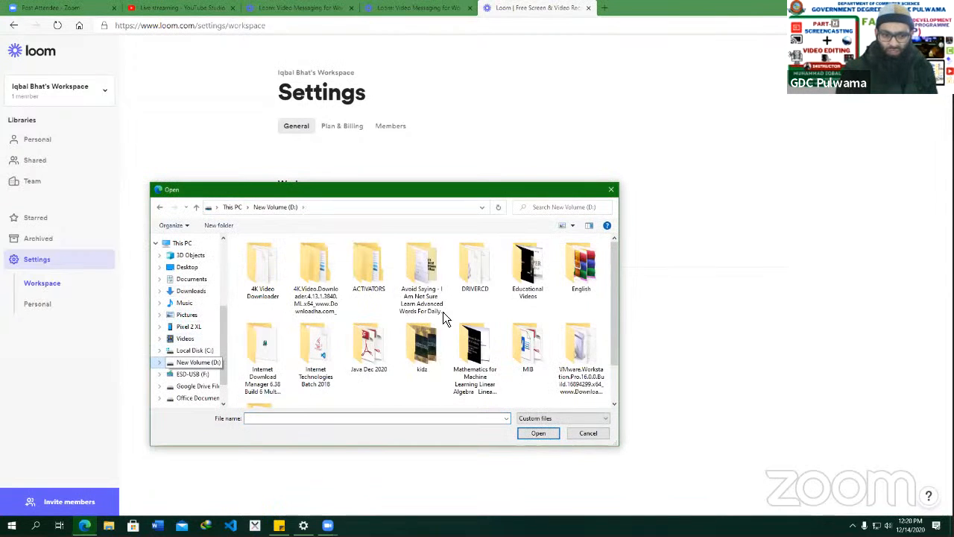
click(379, 345)
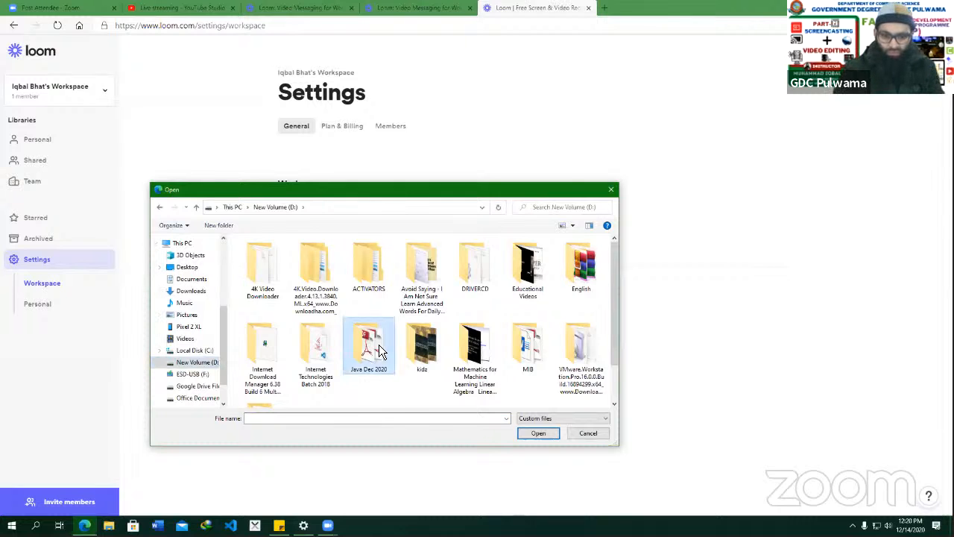
scroll(399, 347, down, 1)
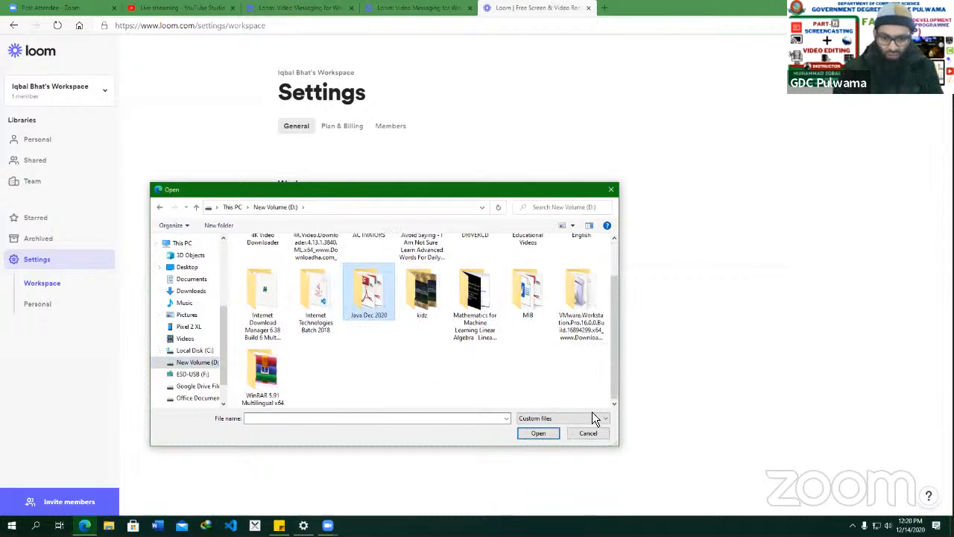
click(187, 267)
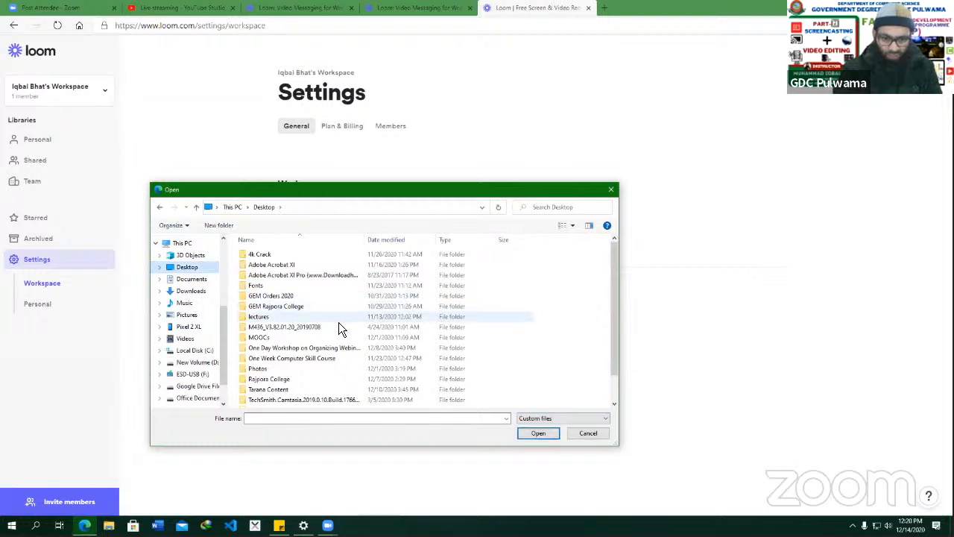
text(logo)
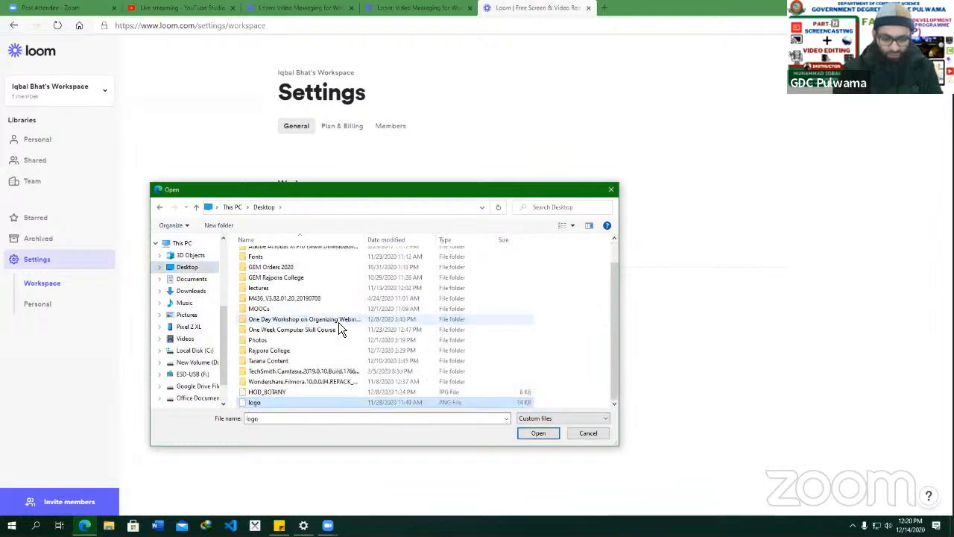
click(544, 434)
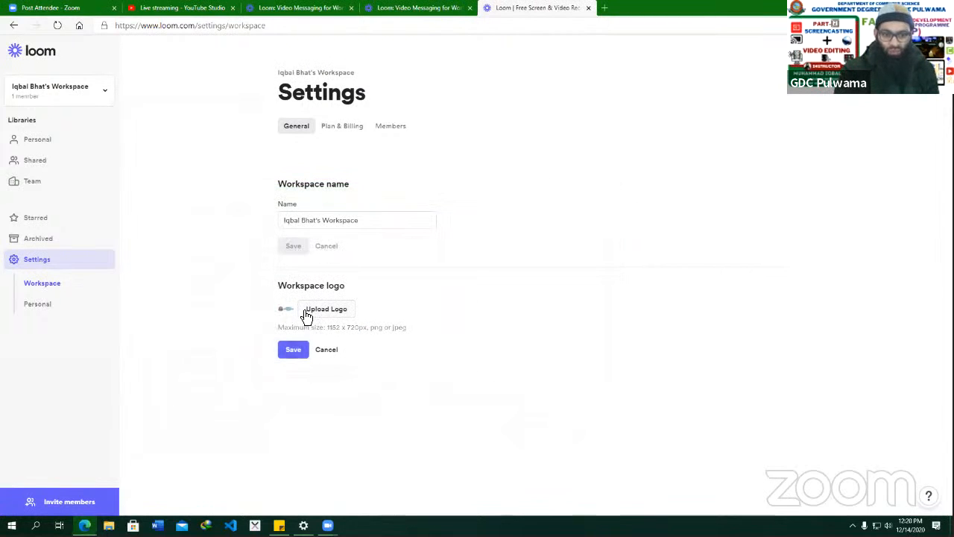
click(294, 347)
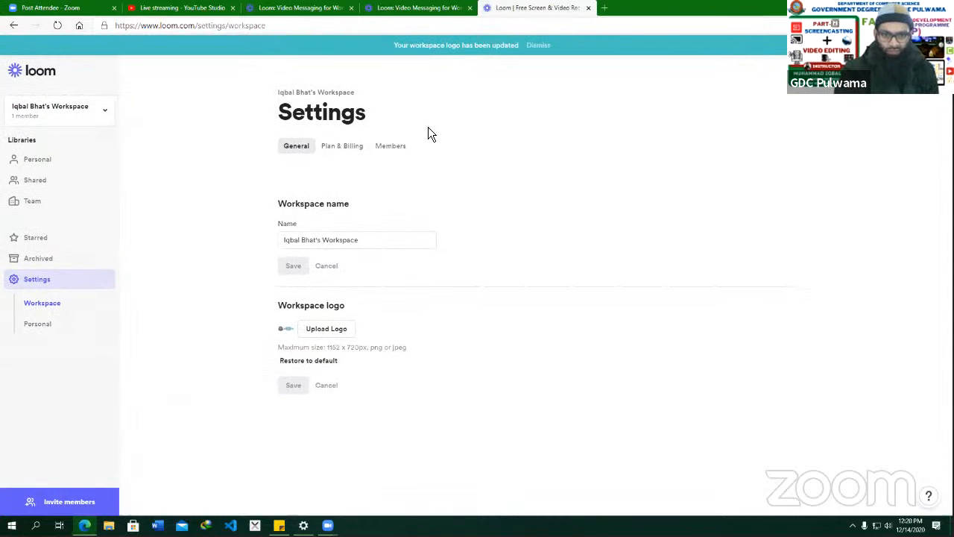
Examine the workspace's plan, billing and member settings, then the personal profile with its contact, password and data sections.
click(349, 128)
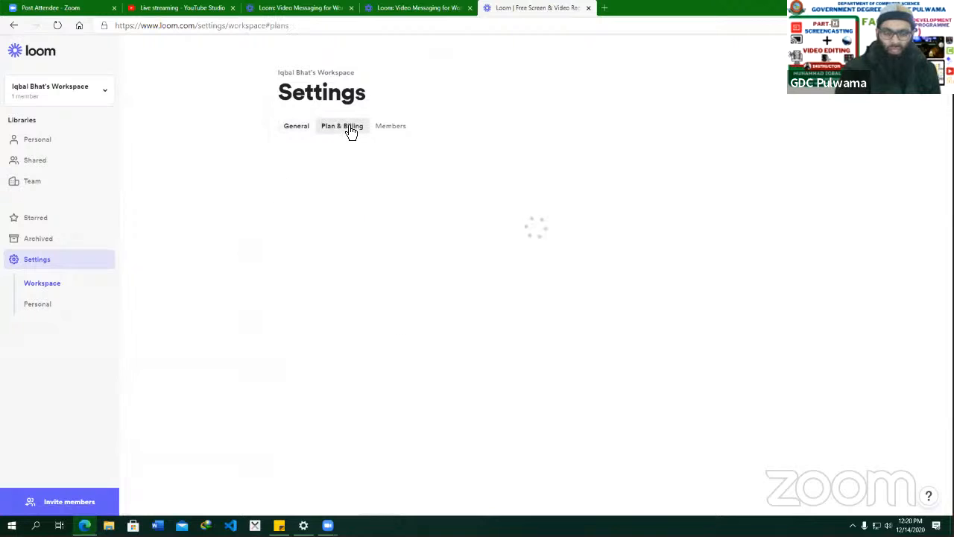
click(388, 130)
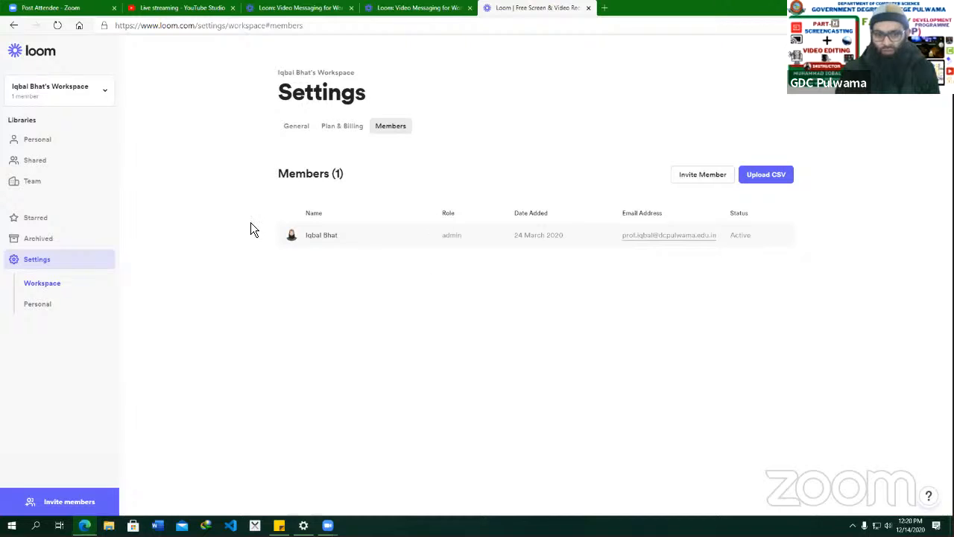
click(38, 312)
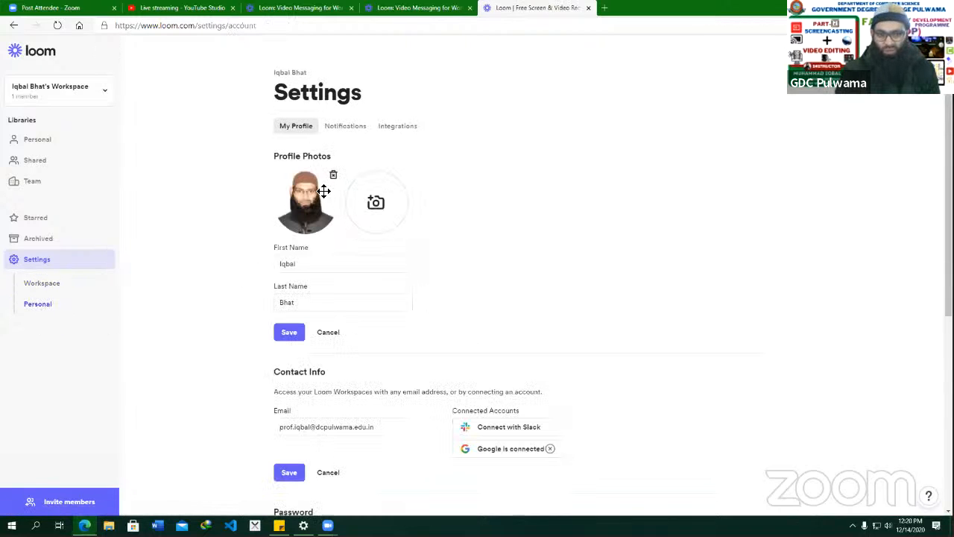
scroll(330, 207, down, 1)
scroll(330, 201, up, 1)
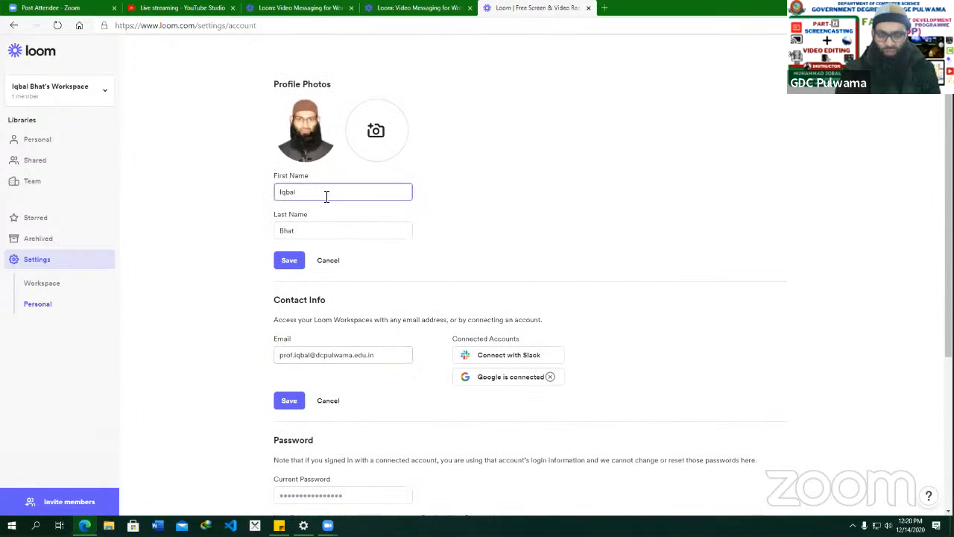
scroll(380, 279, down, 2)
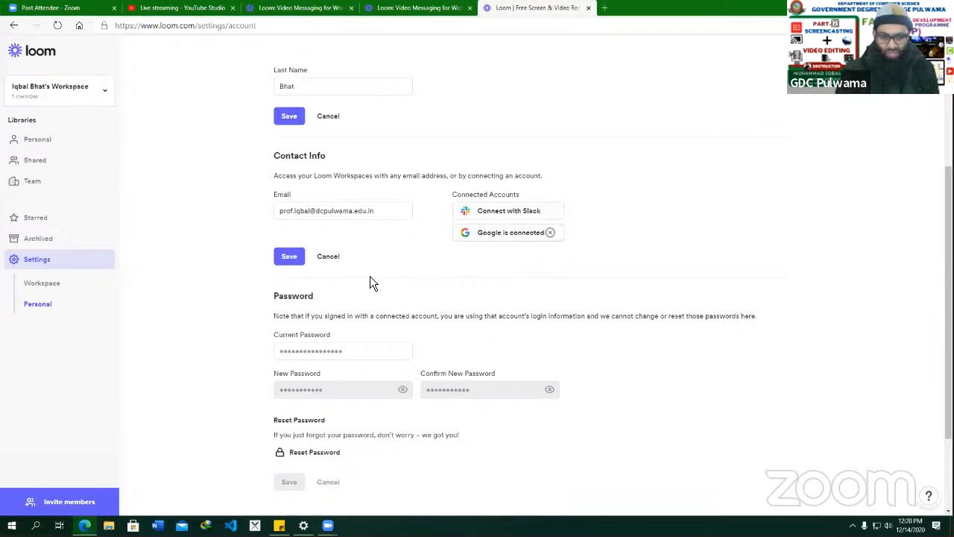
scroll(371, 279, down, 2)
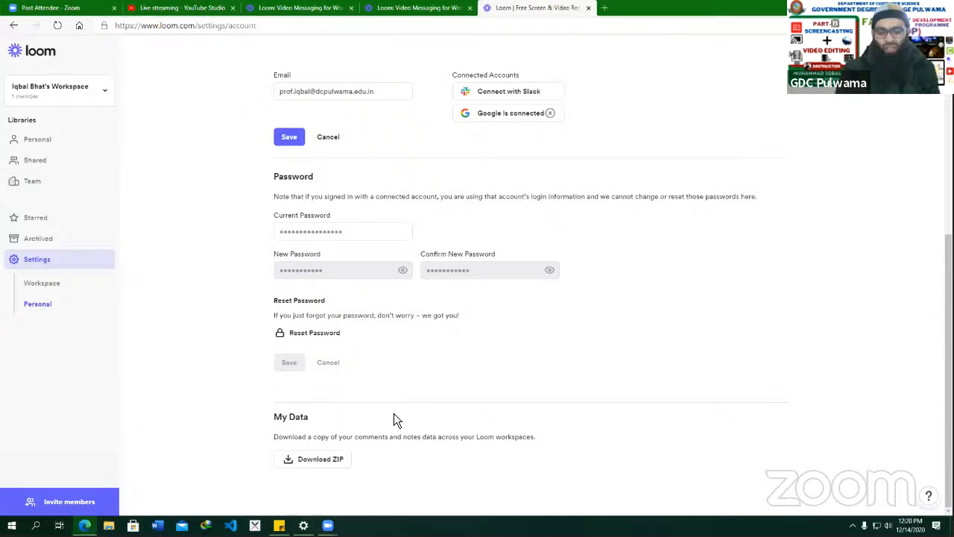
scroll(377, 395, up, 2)
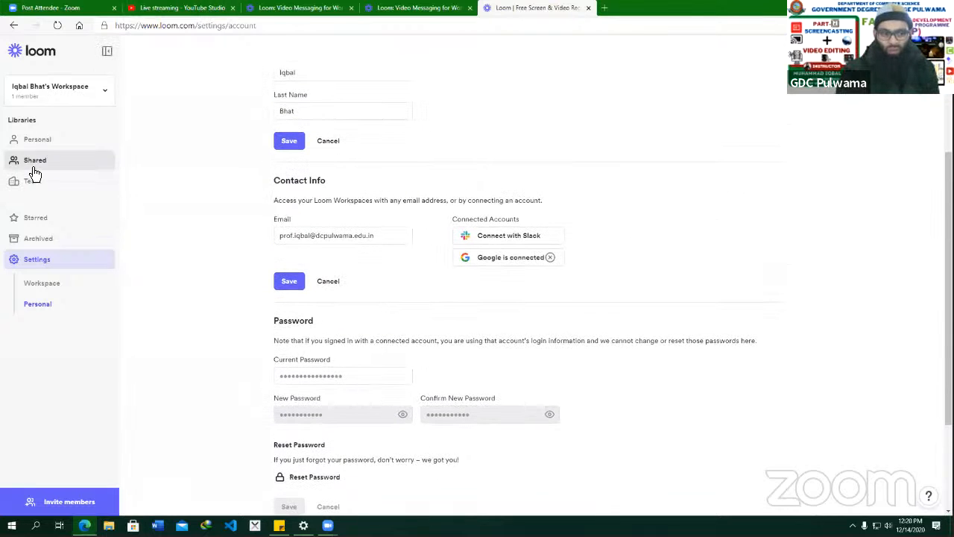
Return to the personal settings from the Personal Library and examine the notification options and the link-expanding integrations.
click(37, 140)
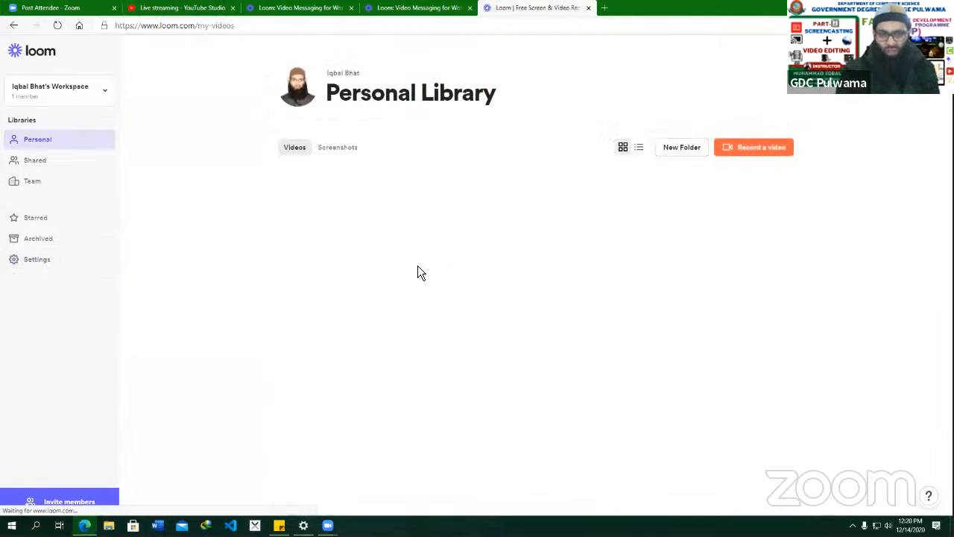
click(37, 259)
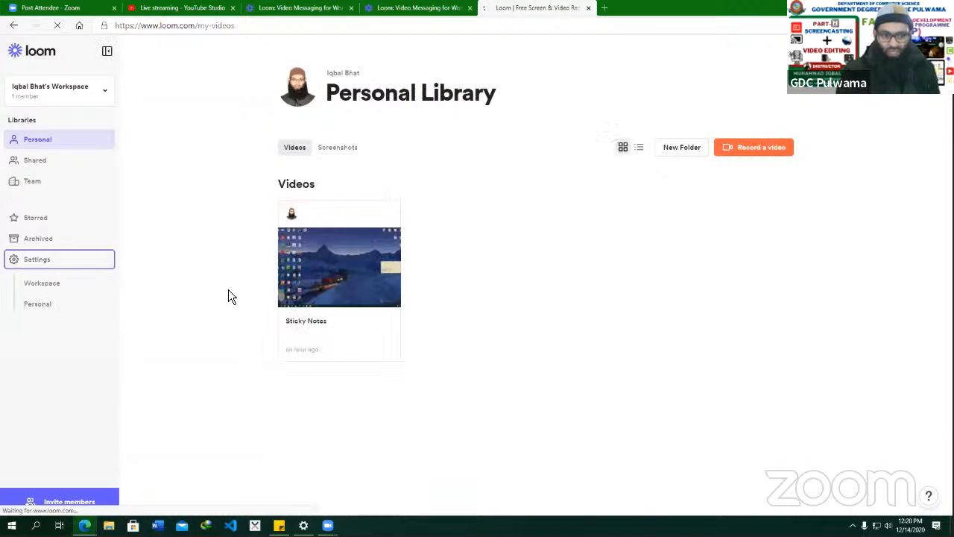
click(38, 304)
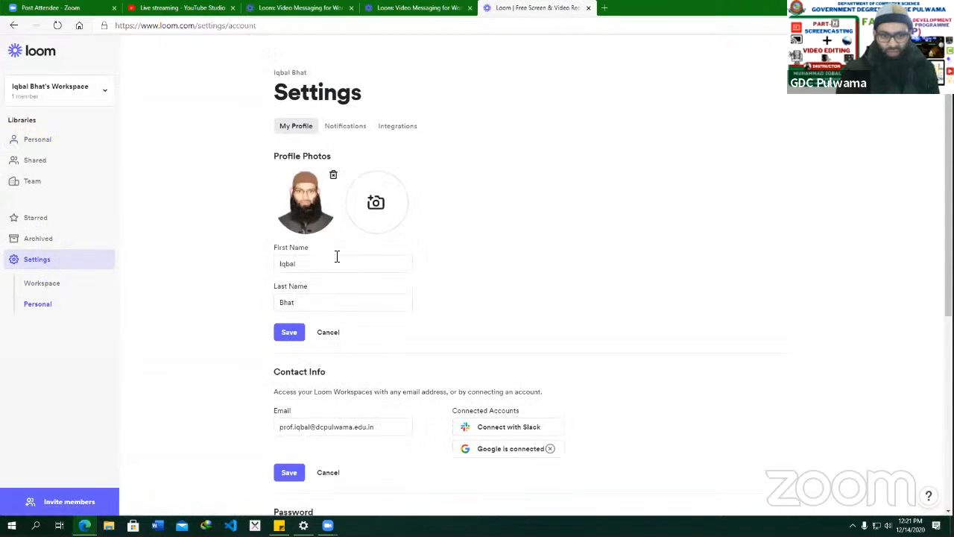
scroll(341, 179, down, 1)
scroll(359, 145, up, 1)
click(349, 126)
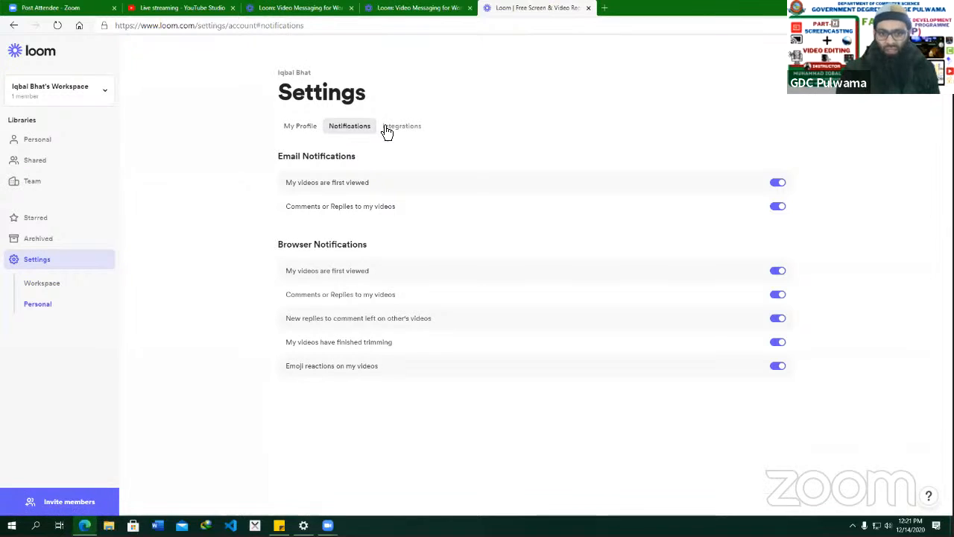
click(391, 128)
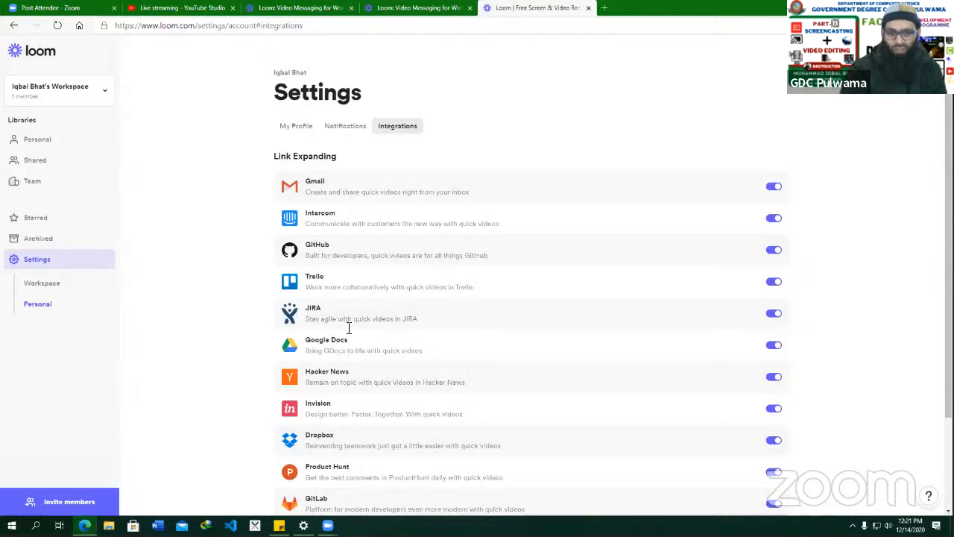
scroll(351, 270, down, 3)
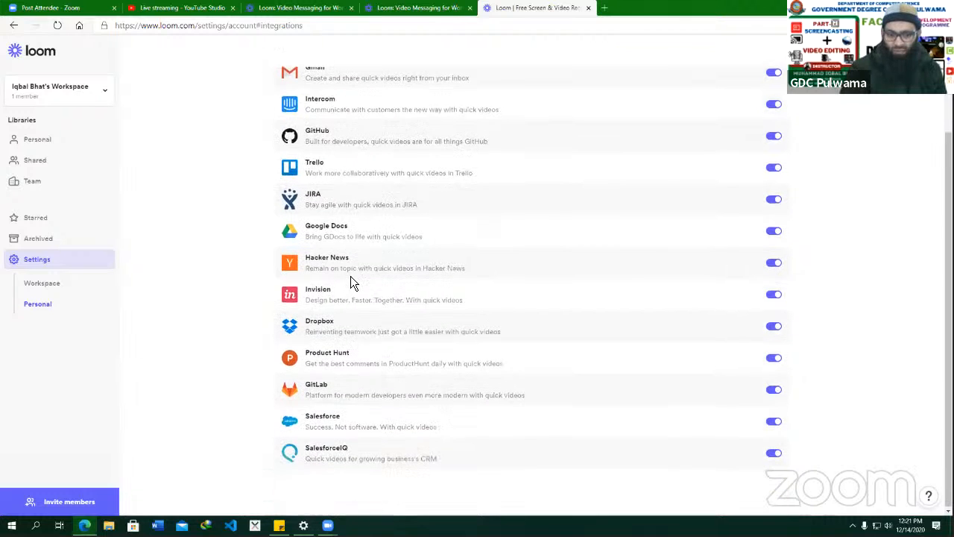
Return to the Personal Library, then switch to the Loom desktop app and dismiss its "View Your Videos" tip.
click(36, 143)
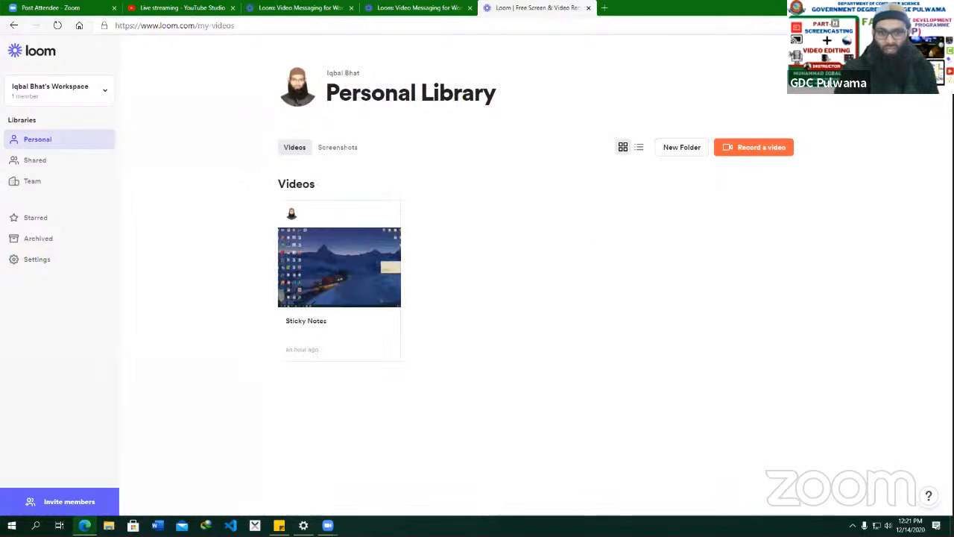
click(897, 8)
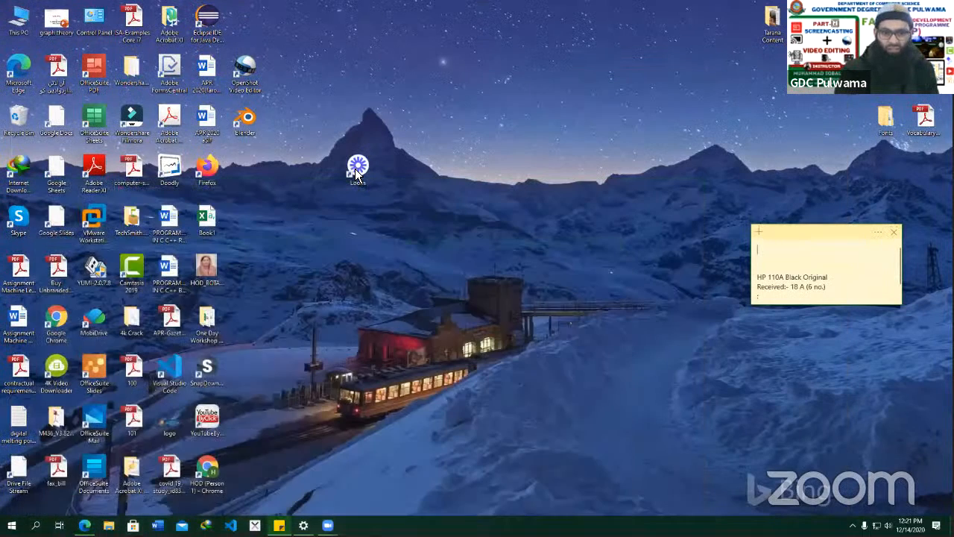
click(356, 169)
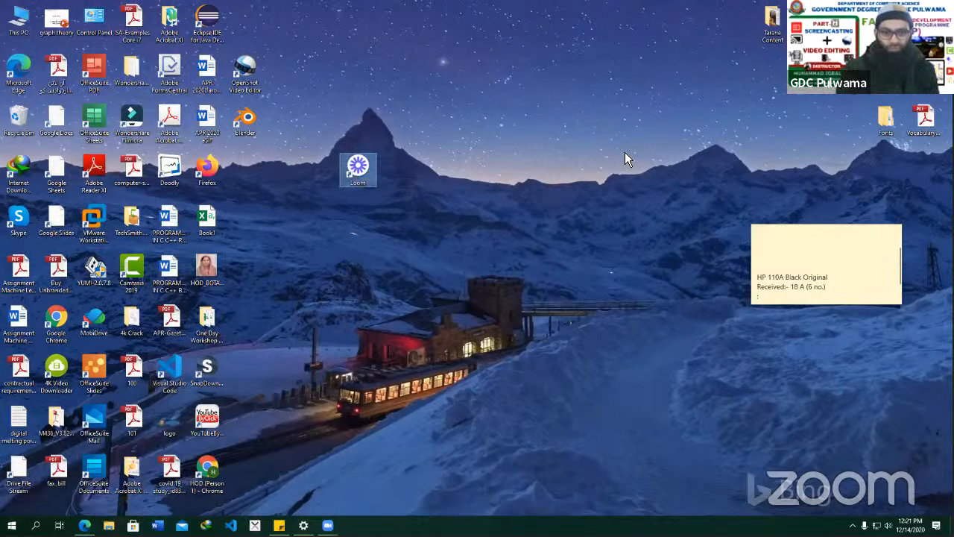
double_click(358, 173)
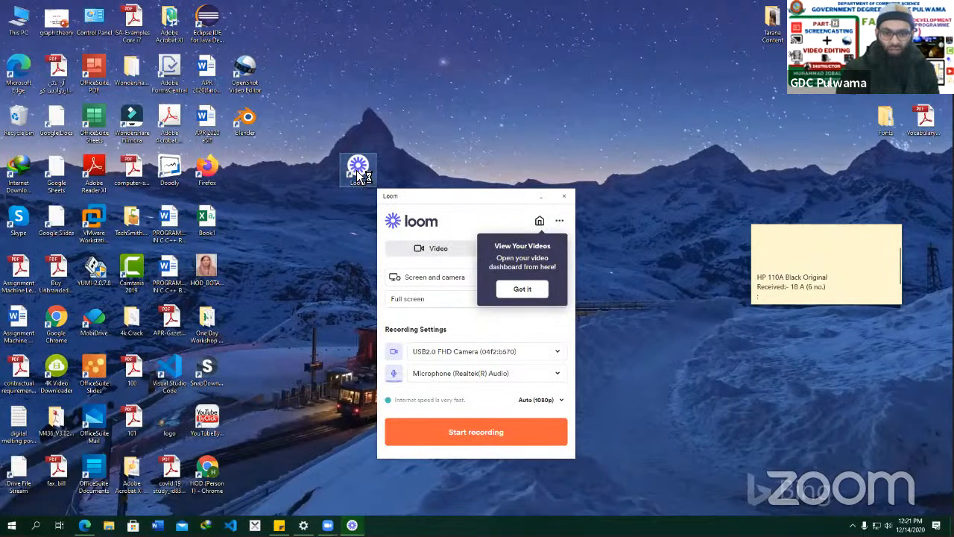
click(522, 290)
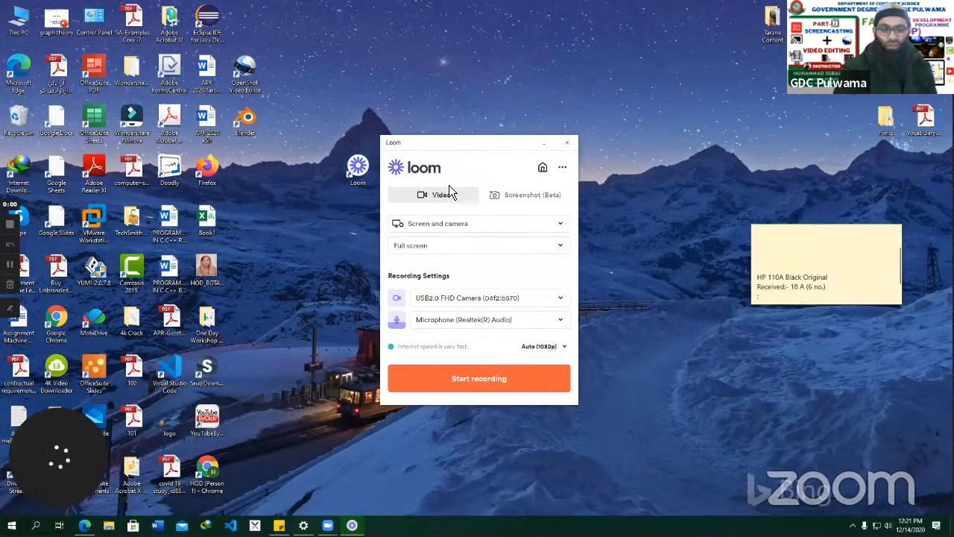
Look at the Screenshot (Beta) mode, return to Video mode, and examine the camera and microphone choices.
click(517, 202)
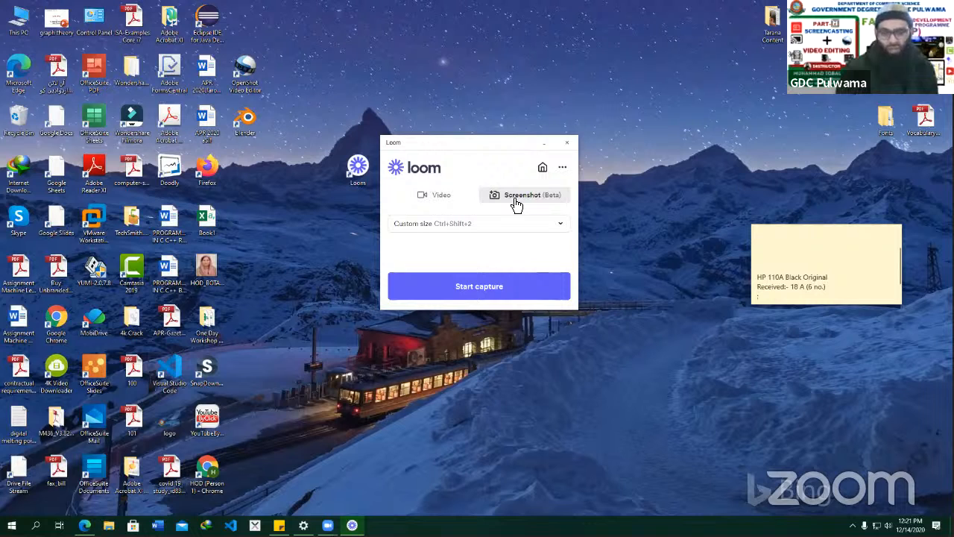
click(438, 203)
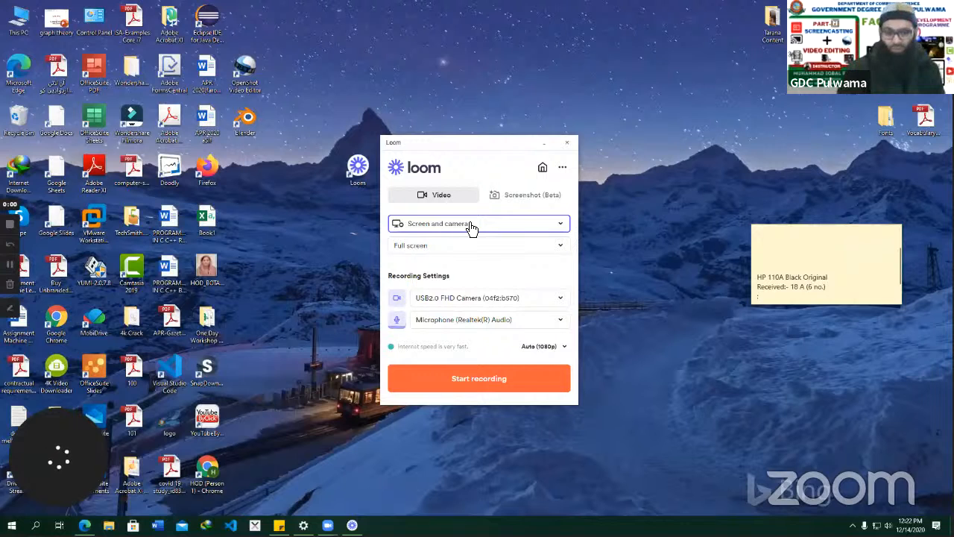
click(497, 304)
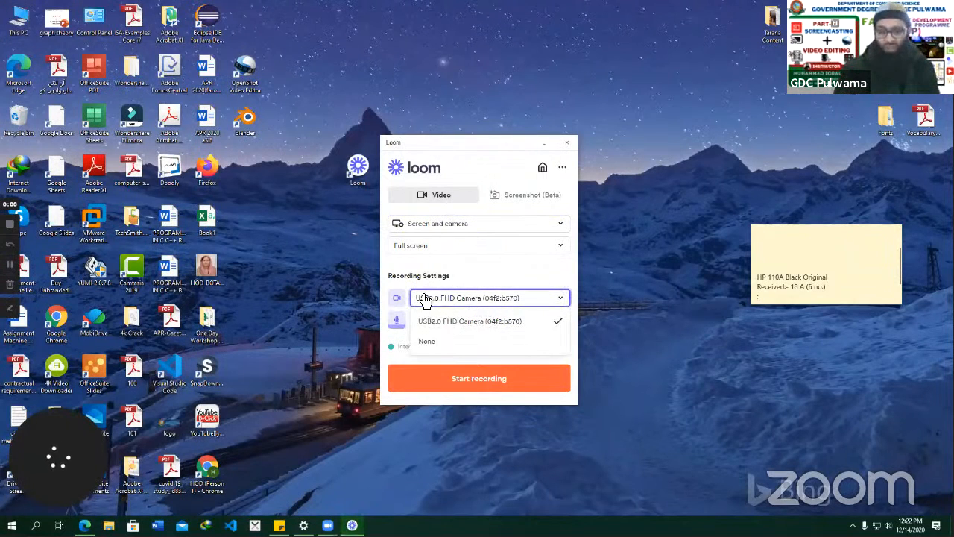
click(425, 327)
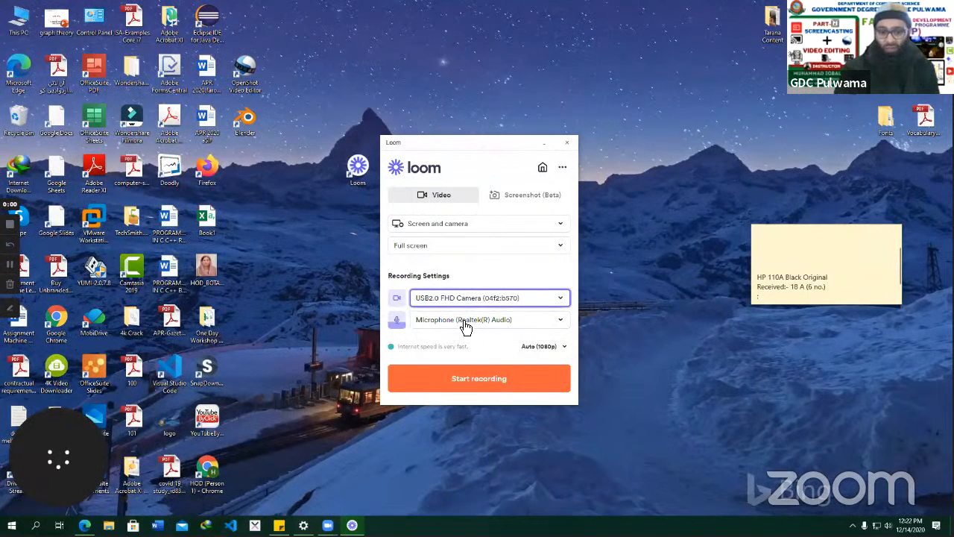
click(458, 323)
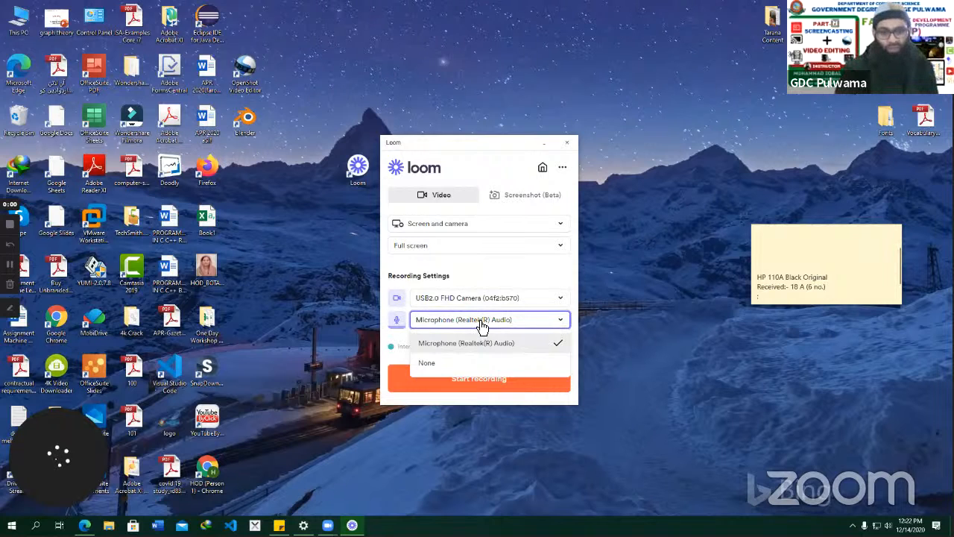
click(482, 323)
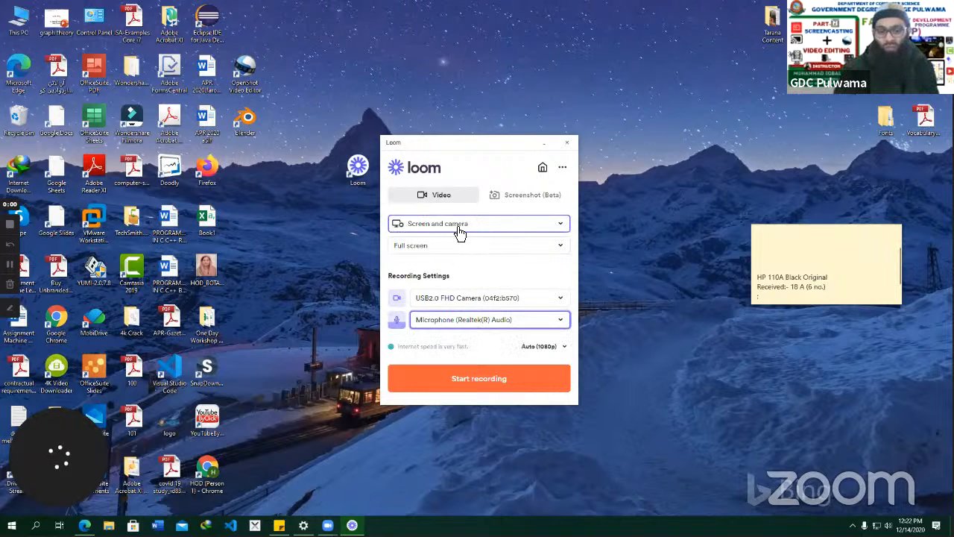
Set the recording mode to Screen only and select the USB2.0 FHD Camera as the camera source.
click(461, 228)
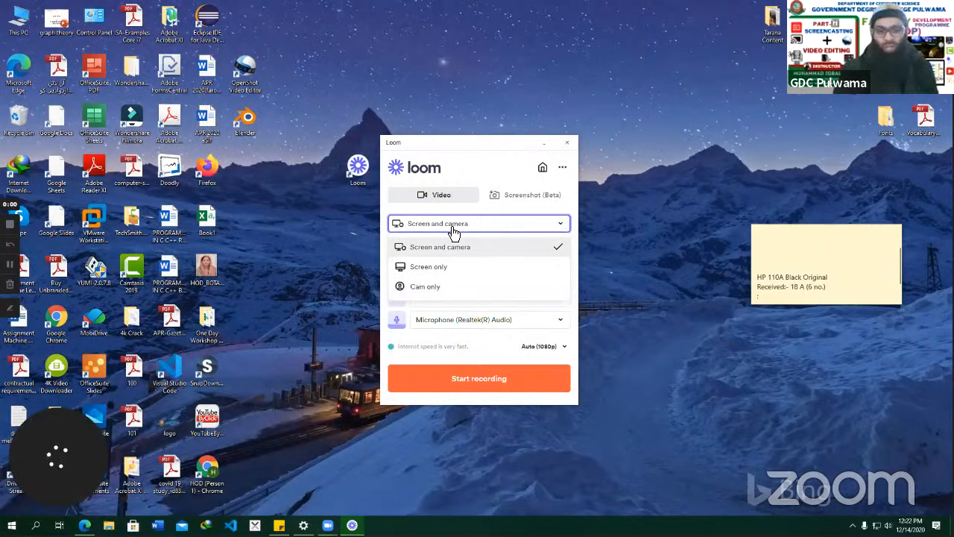
click(447, 269)
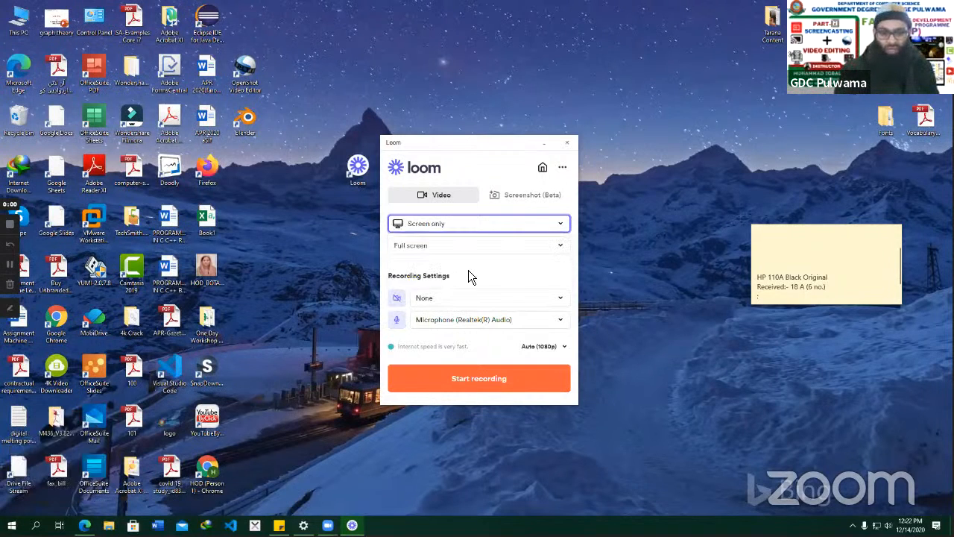
click(430, 225)
click(431, 226)
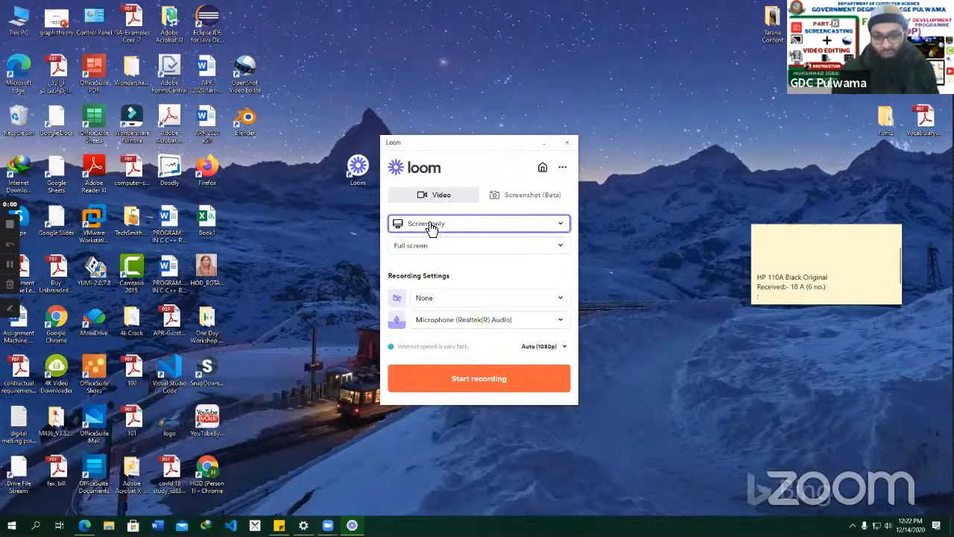
click(457, 303)
click(454, 322)
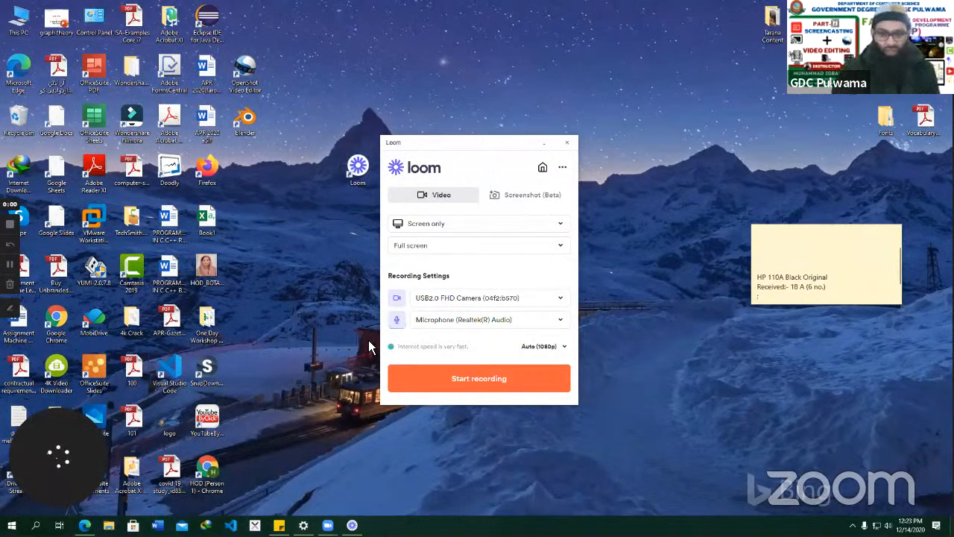
Examine the available recording quality options.
click(553, 349)
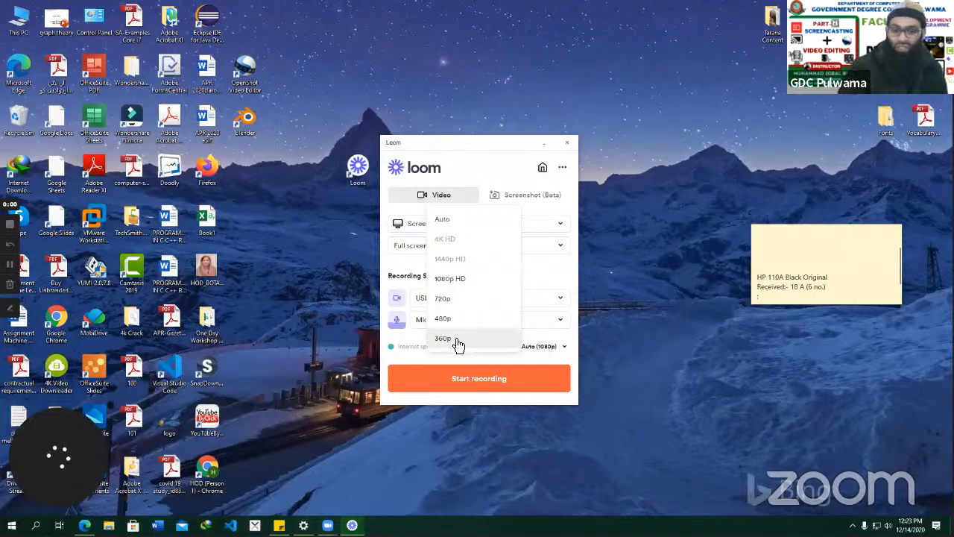
click(465, 285)
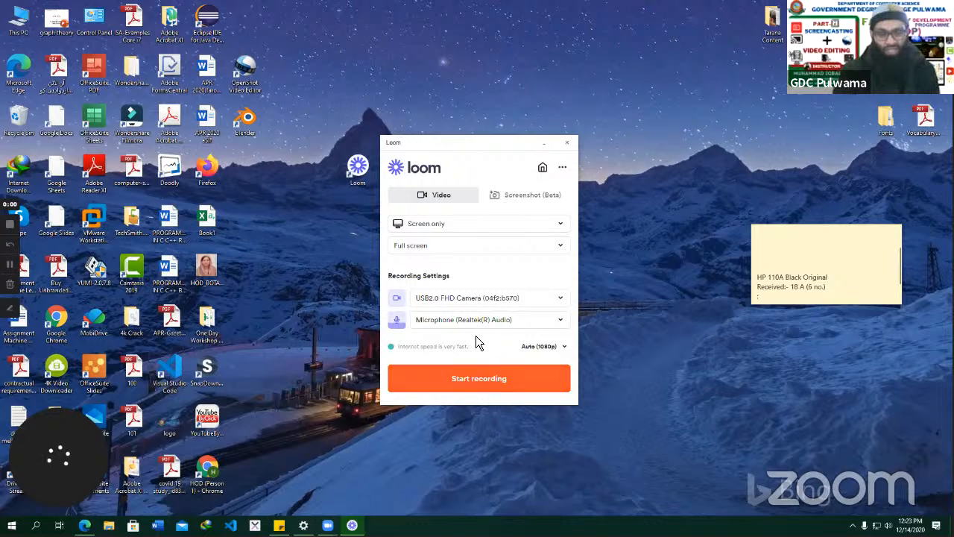
Open the Preferences, turn on Highlight mouse clicks, and review the other recording settings.
click(563, 168)
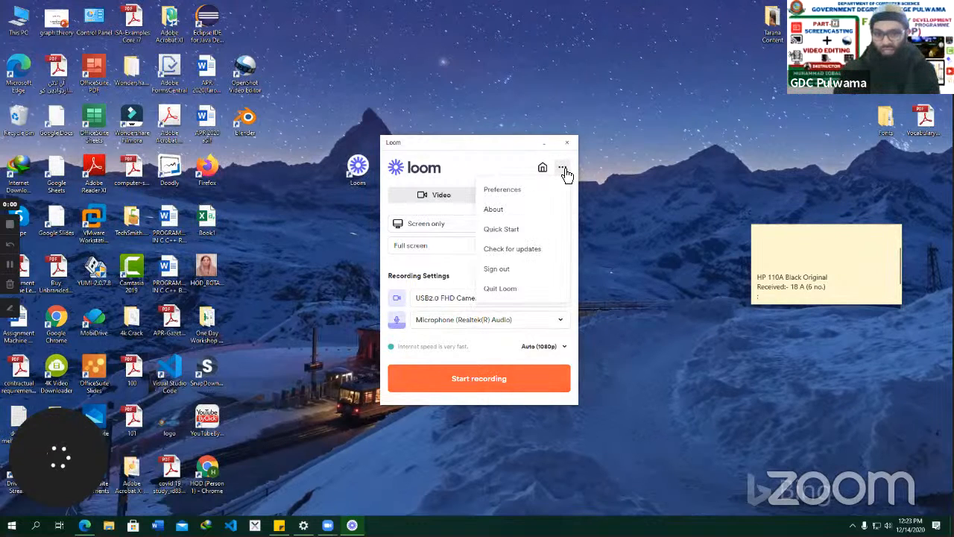
click(565, 171)
click(564, 171)
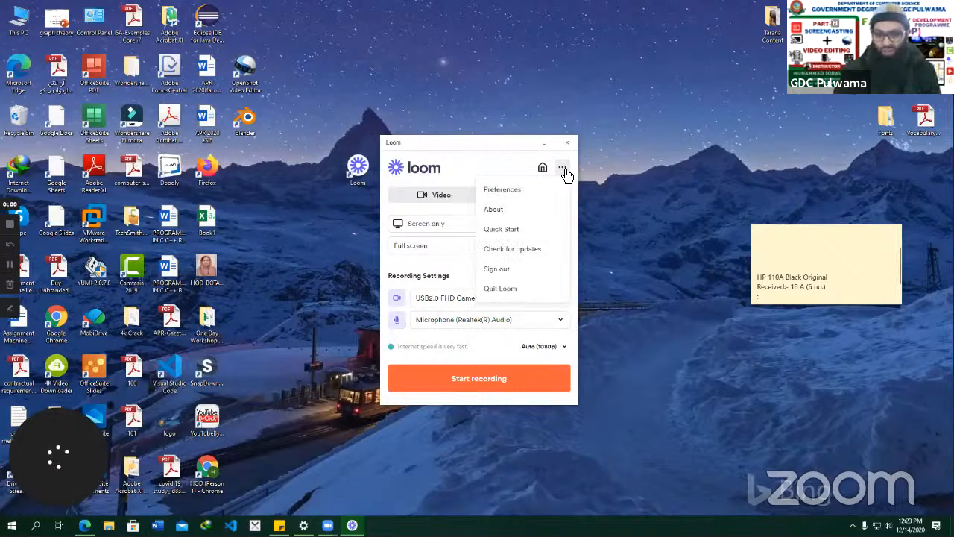
click(510, 191)
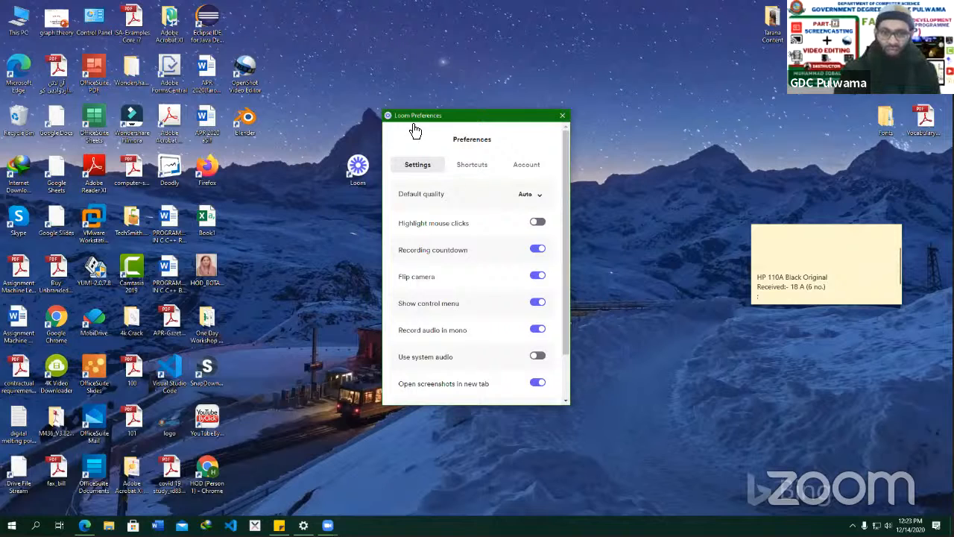
drag(415, 131, 339, 97)
scroll(425, 213, down, 2)
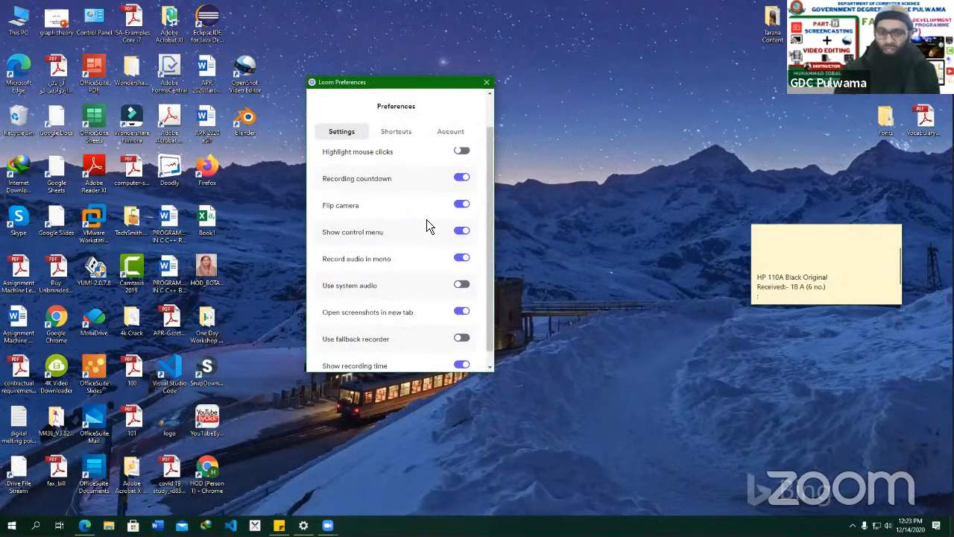
scroll(429, 225, up, 2)
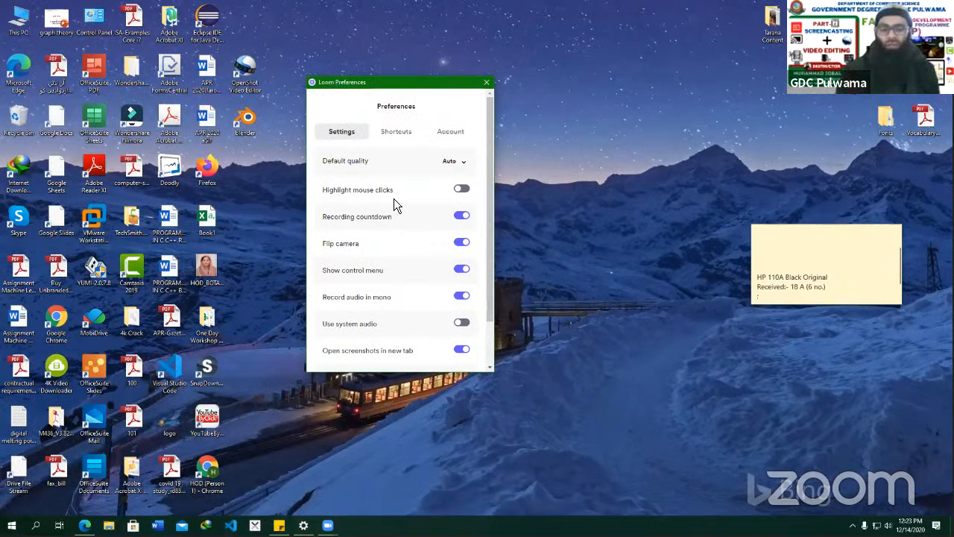
click(461, 191)
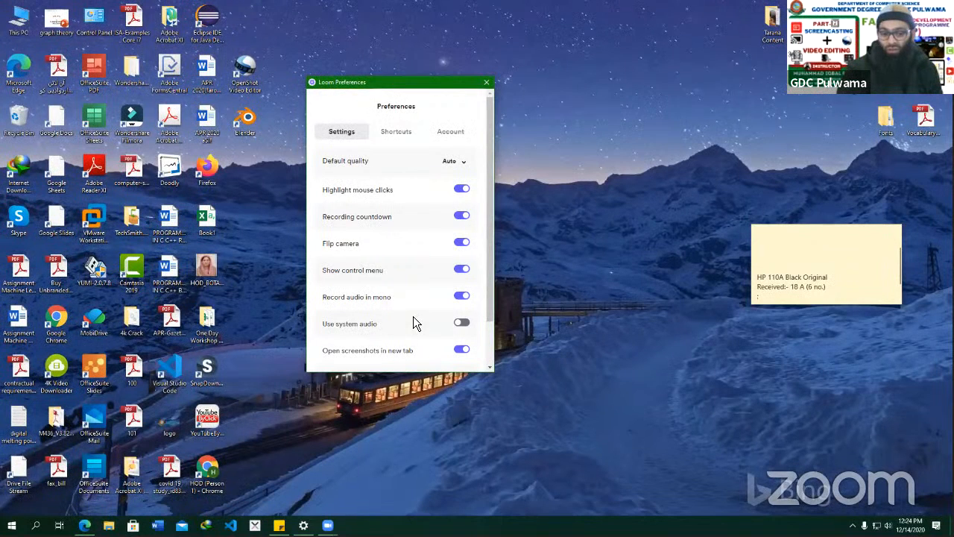
scroll(404, 316, down, 2)
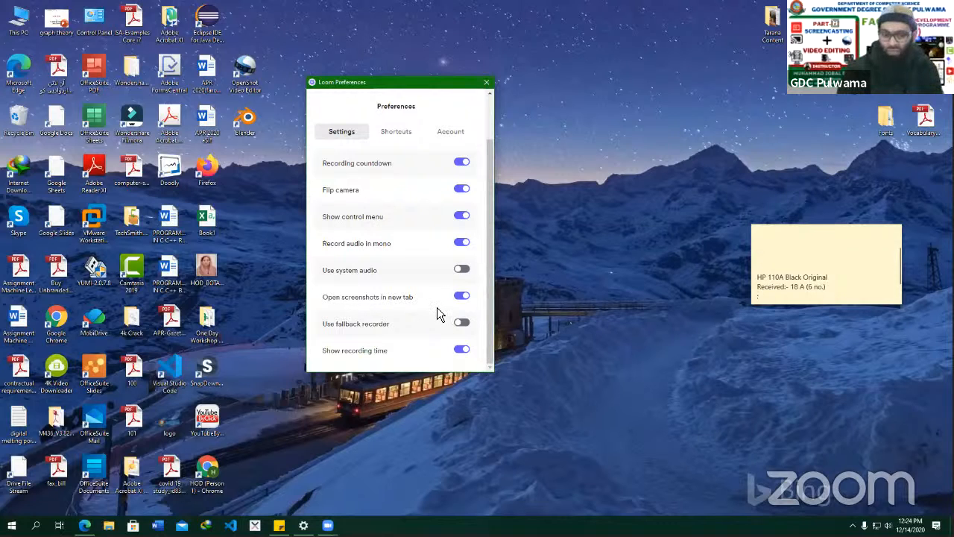
scroll(436, 305, up, 3)
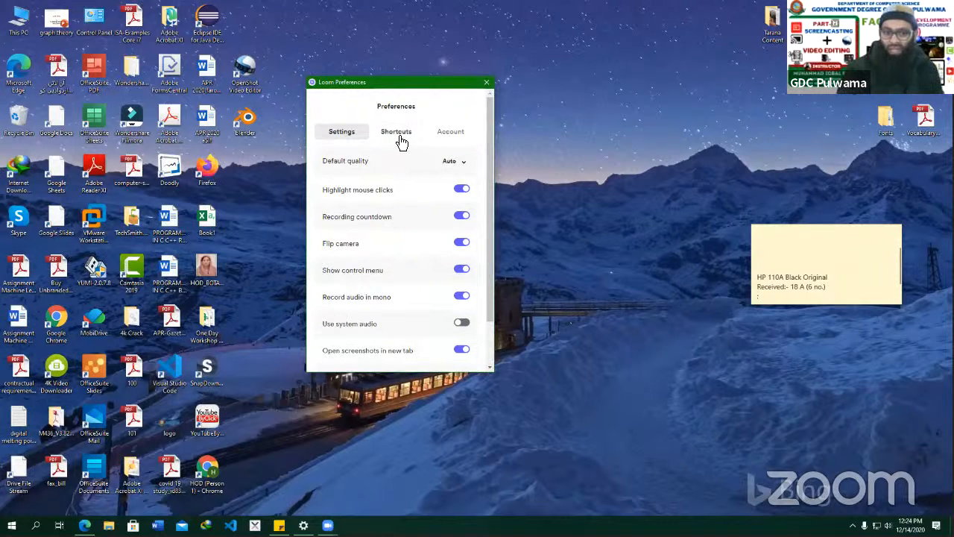
In the Shortcuts preferences, re-enter the Start/stop recording shortcut as Ctrl+Shift+S.
click(398, 138)
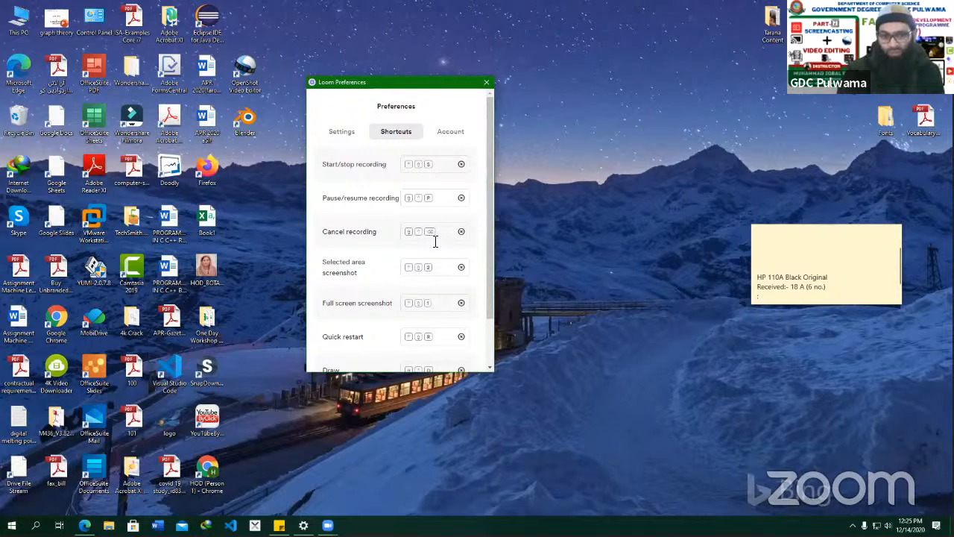
click(409, 165)
key(alt+shift+s)
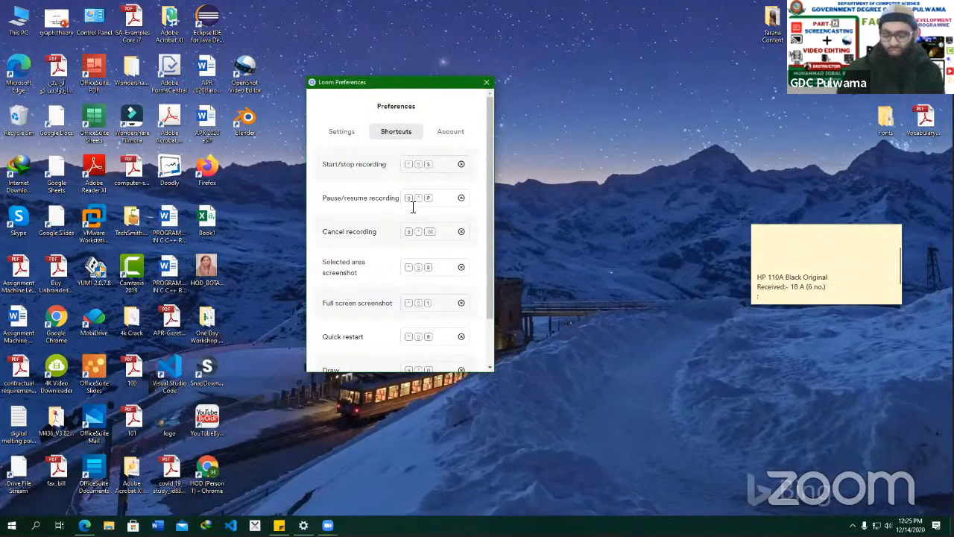
click(430, 165)
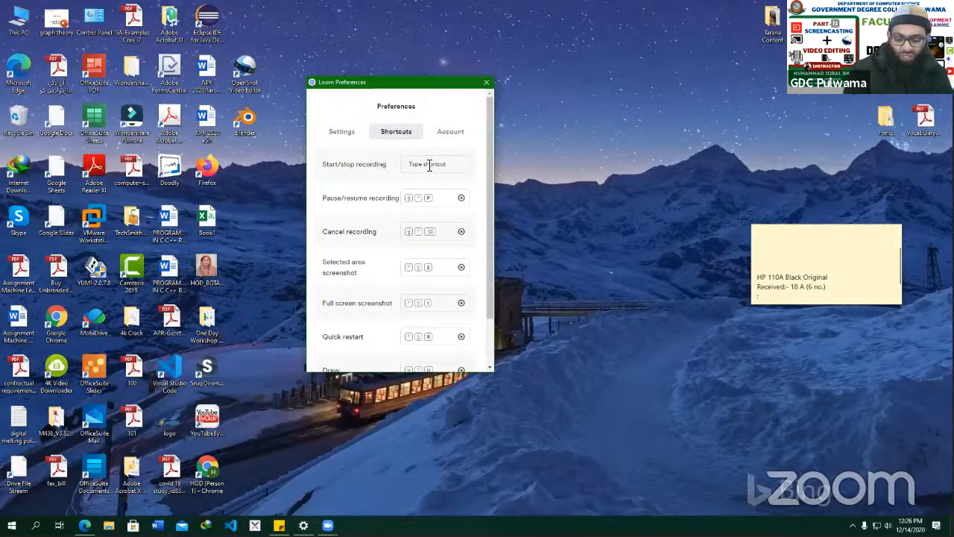
key(alt)
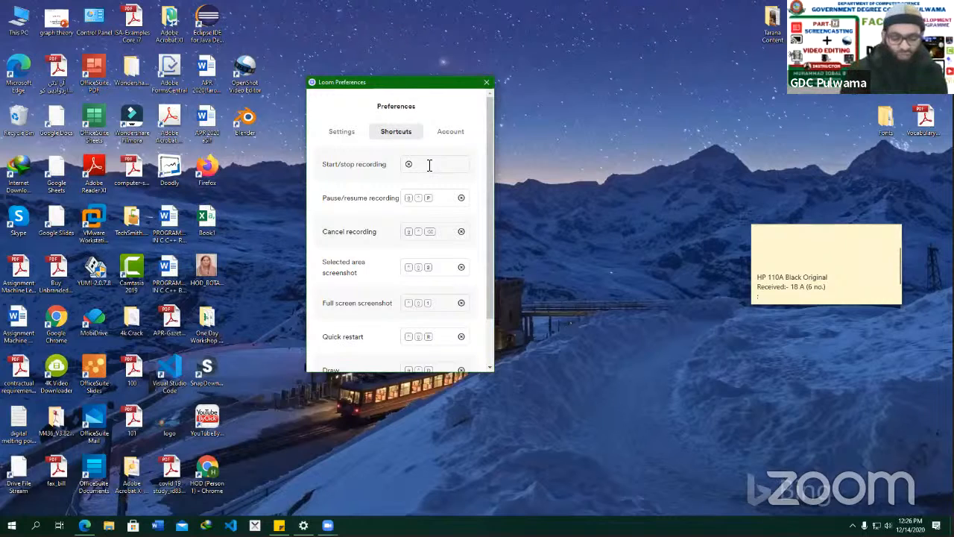
key(alt+shift)
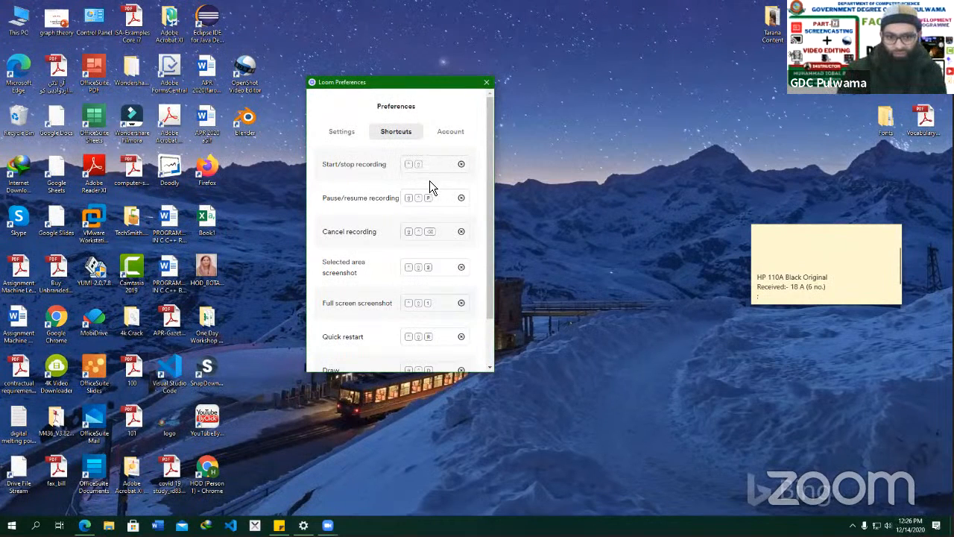
click(430, 164)
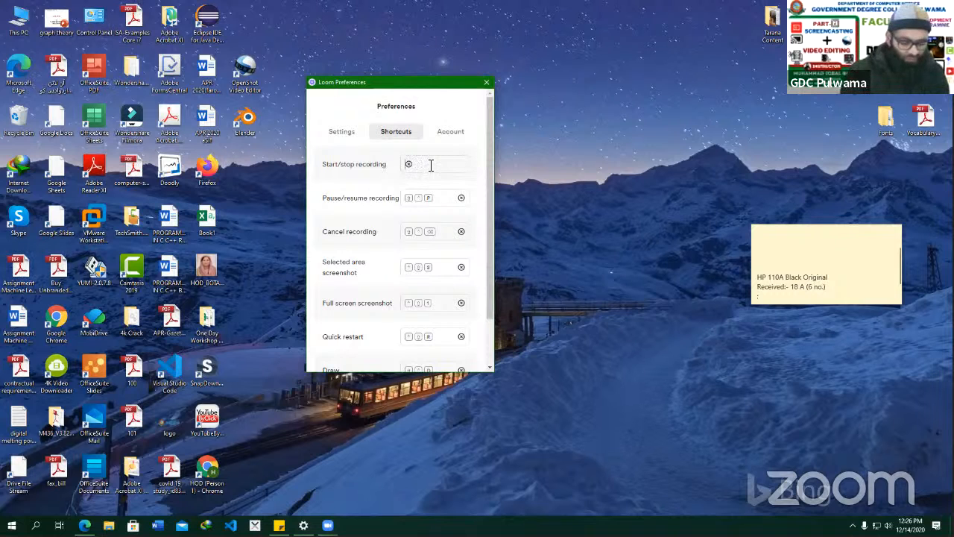
key(alt+shift+l)
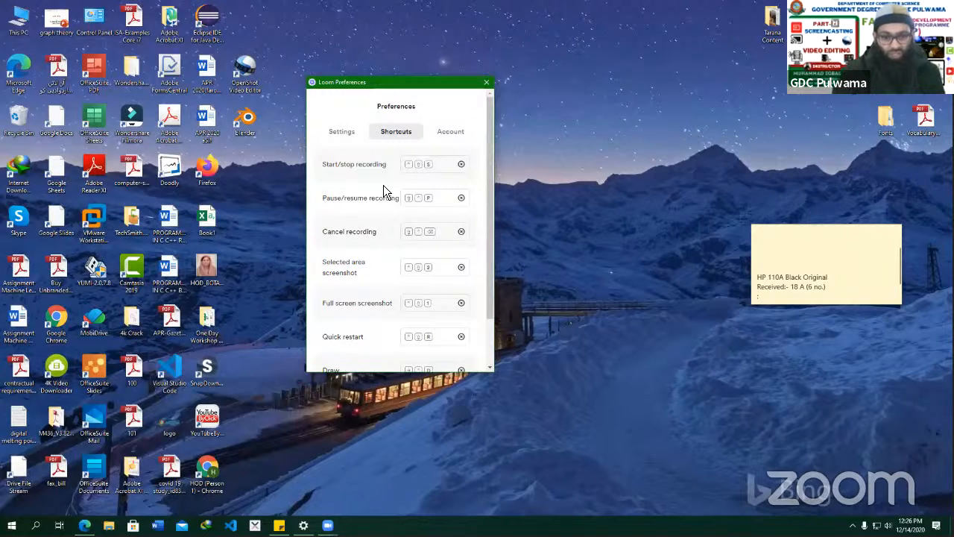
Review the remaining recording, screenshot and drawing shortcuts and the Account preferences, then close the Preferences.
scroll(381, 231, down, 2)
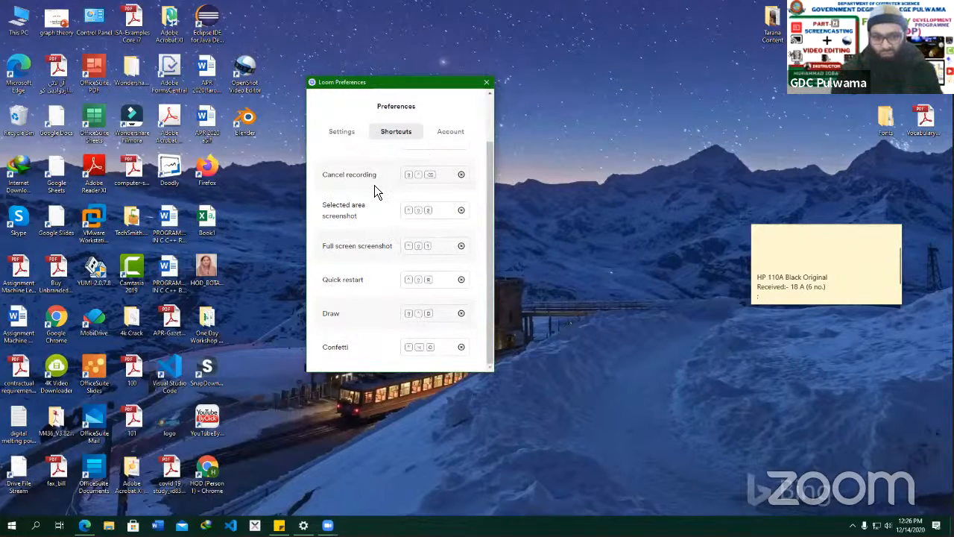
scroll(407, 230, up, 2)
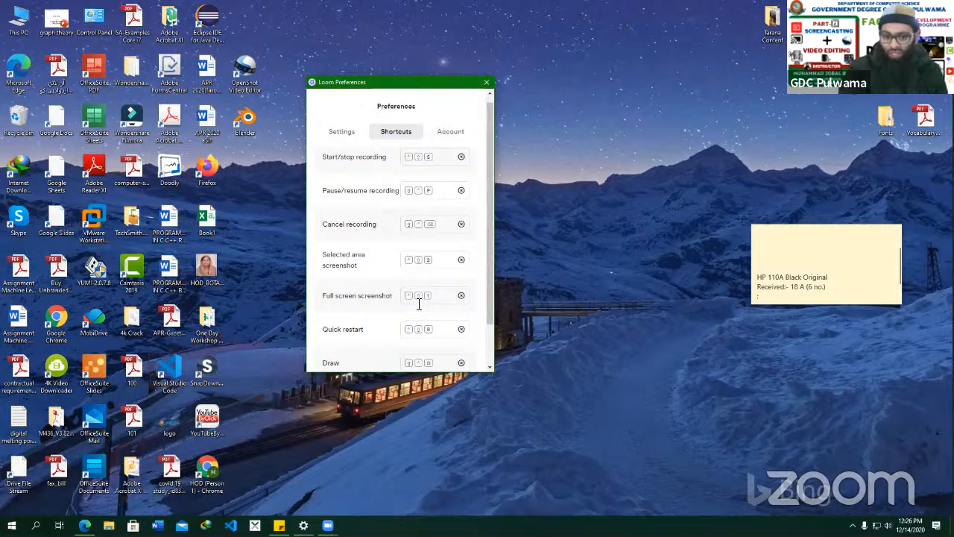
scroll(438, 298, down, 1)
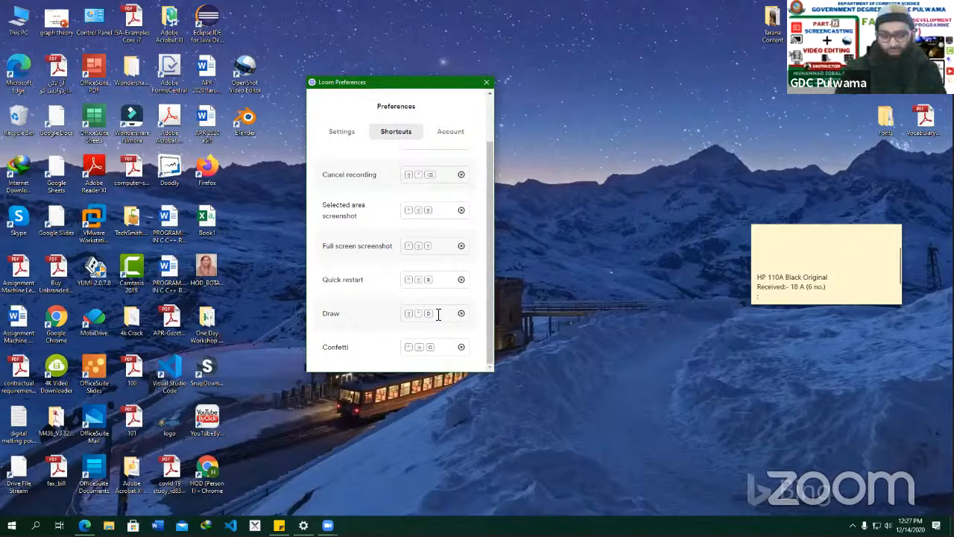
scroll(432, 313, up, 3)
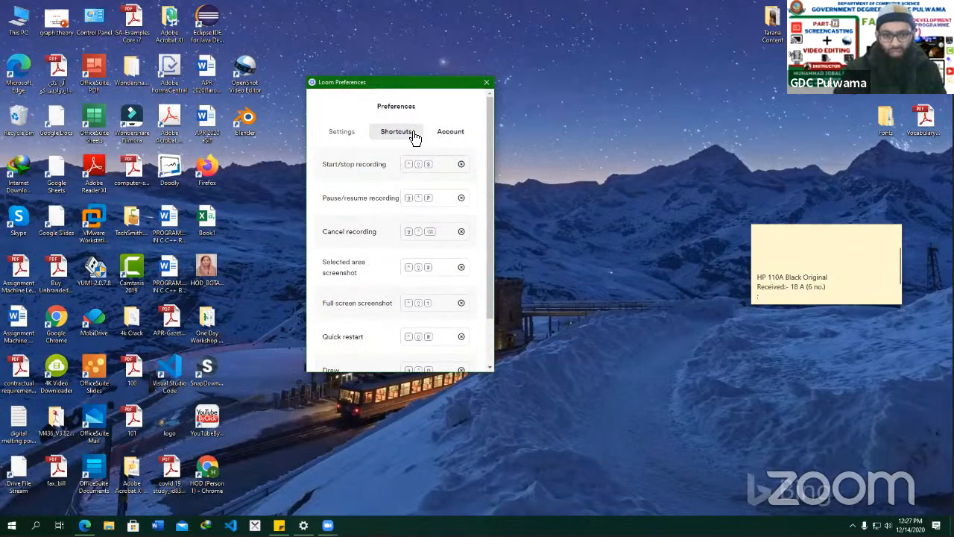
click(450, 132)
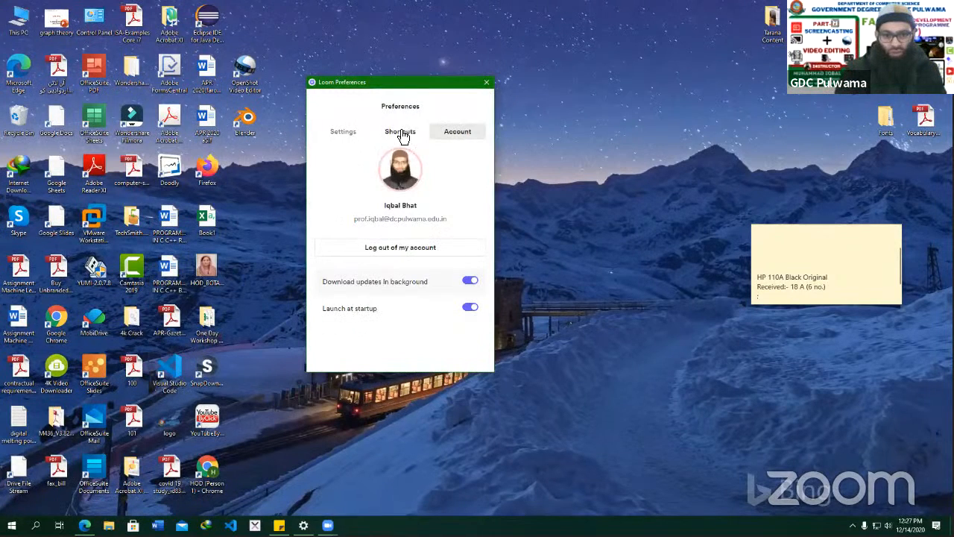
click(485, 85)
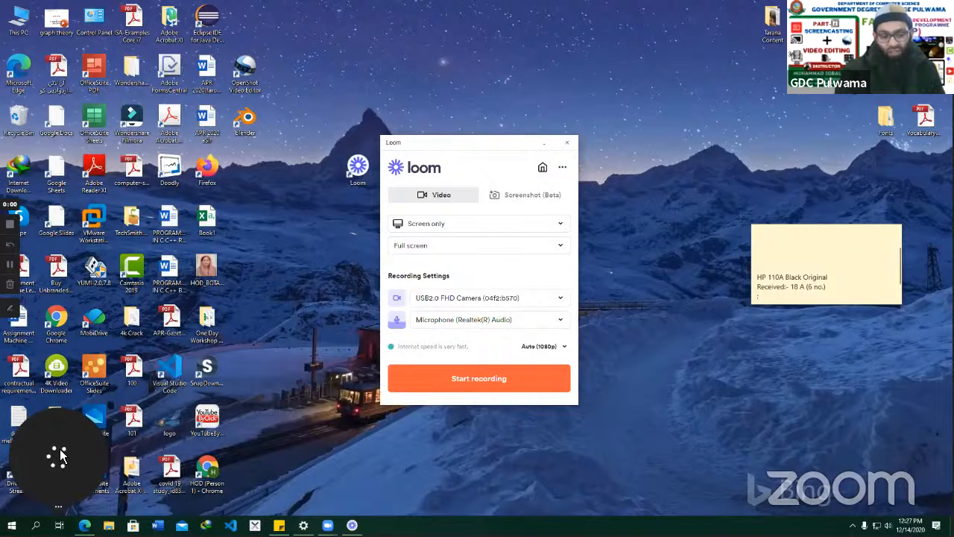
Move the camera bubble inward from the desktop corner, open the recording mode list, and try the bubble's larger size.
drag(55, 467, 134, 408)
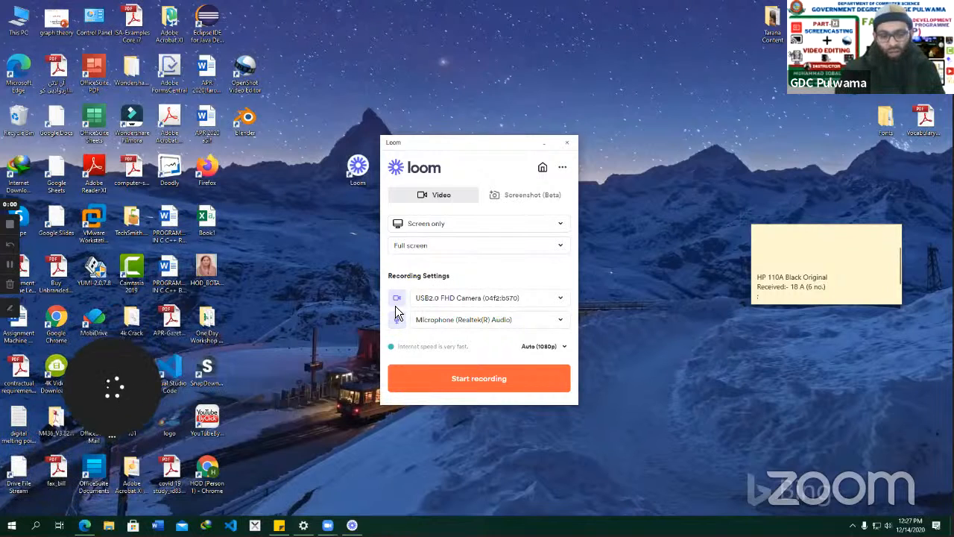
click(472, 226)
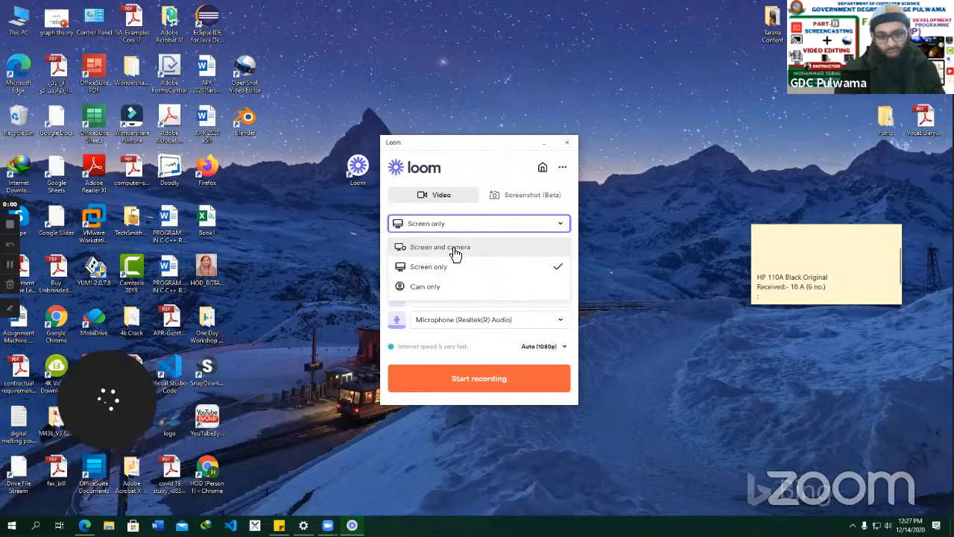
mouse_move(107, 451)
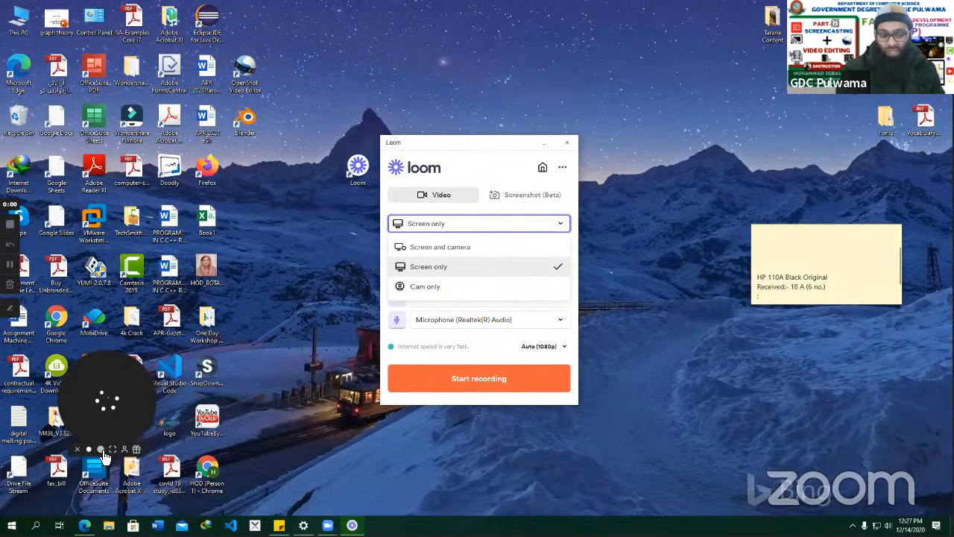
click(101, 450)
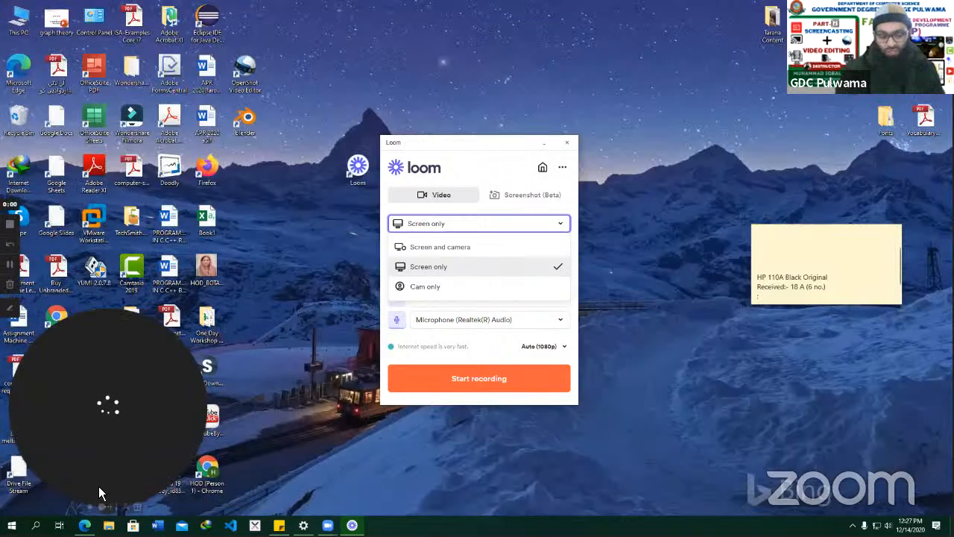
click(81, 513)
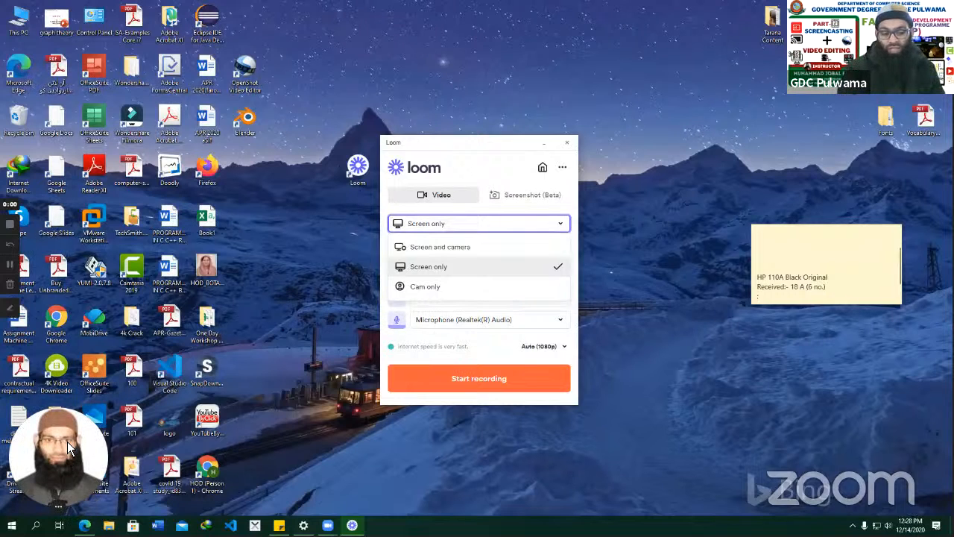
Preview the Winter Snow and Winter Foliage frames on the camera bubble, reselect None, and close the frame chooser.
mouse_move(67, 505)
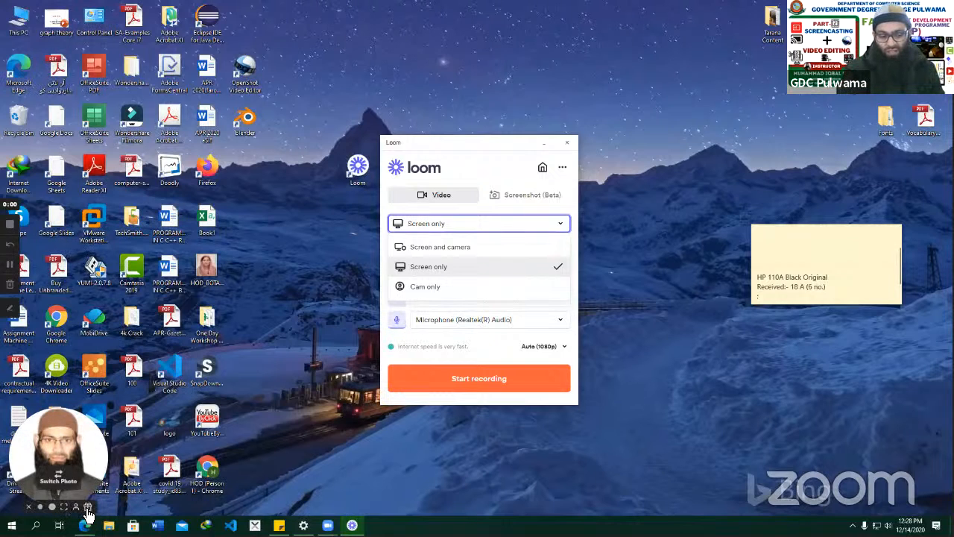
click(87, 508)
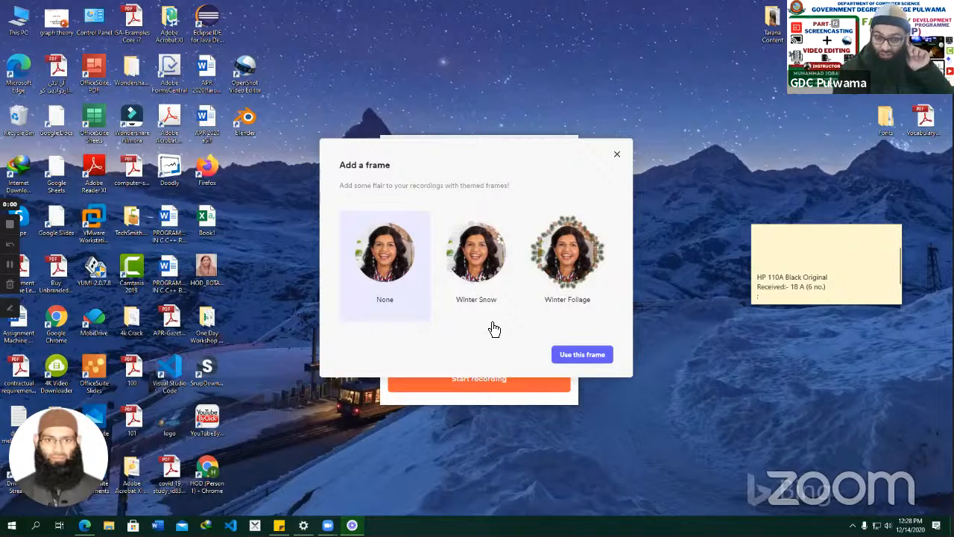
click(494, 273)
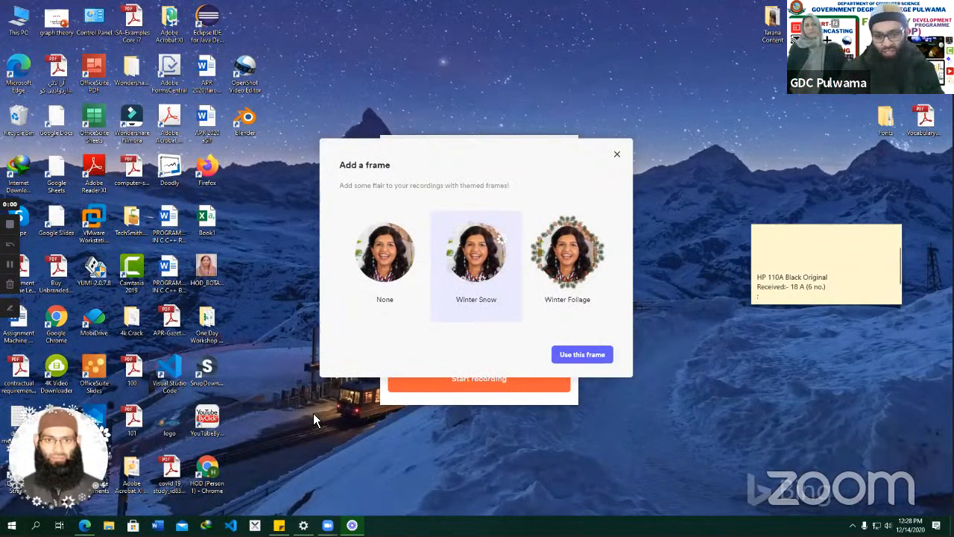
click(578, 265)
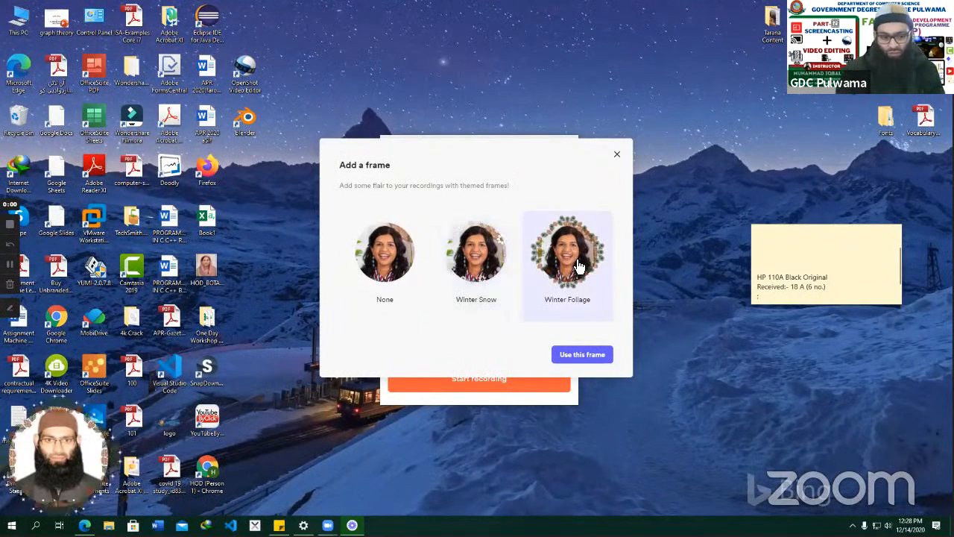
click(394, 270)
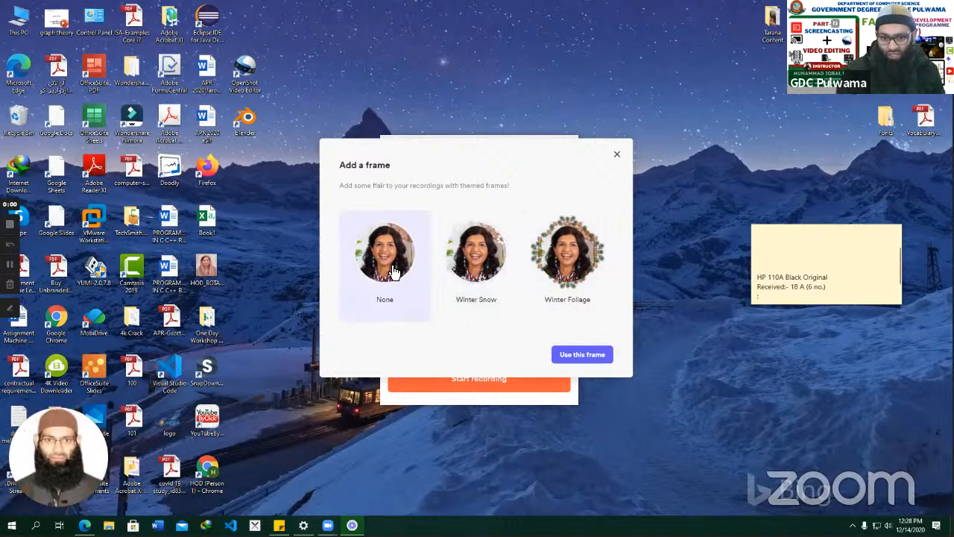
click(617, 154)
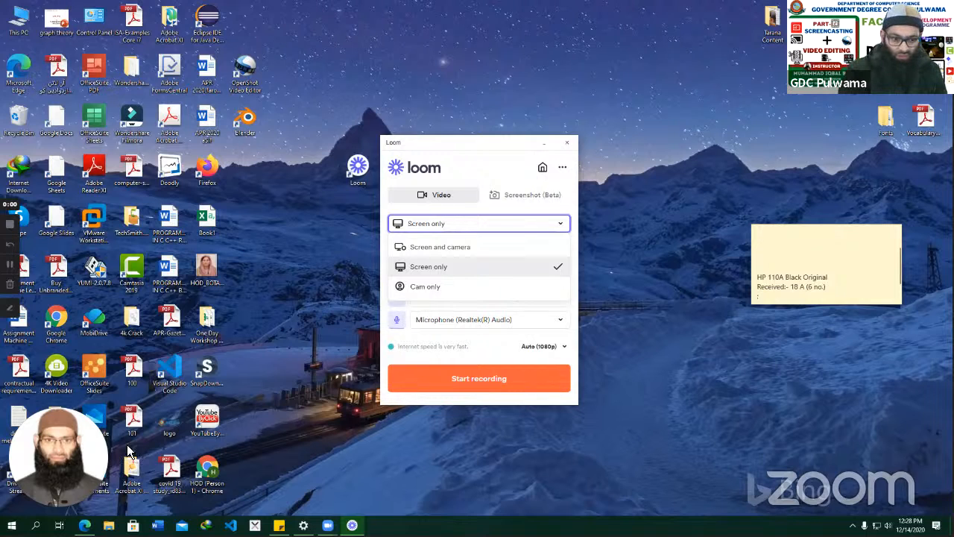
Start a screen-only recording of the full screen with the photo bubble shown.
mouse_move(80, 474)
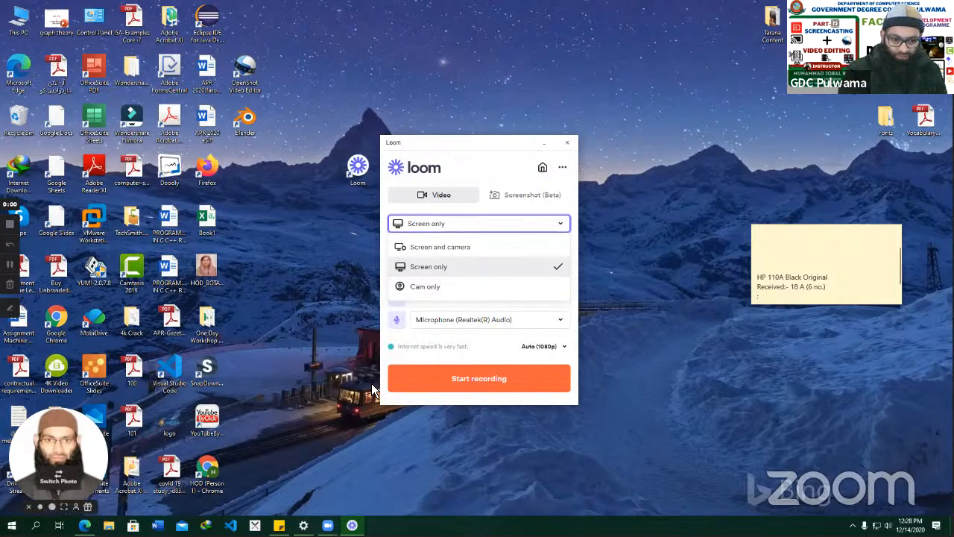
click(451, 386)
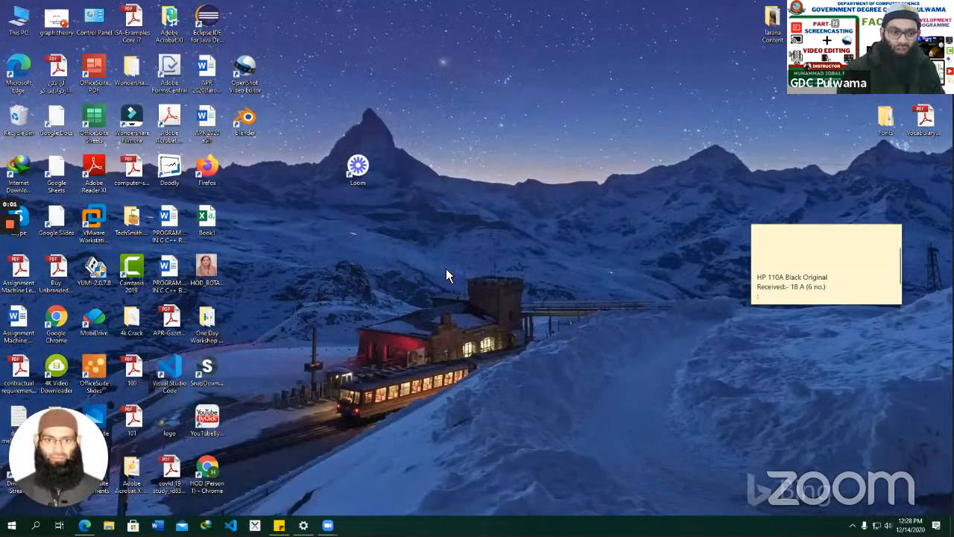
mouse_move(10, 224)
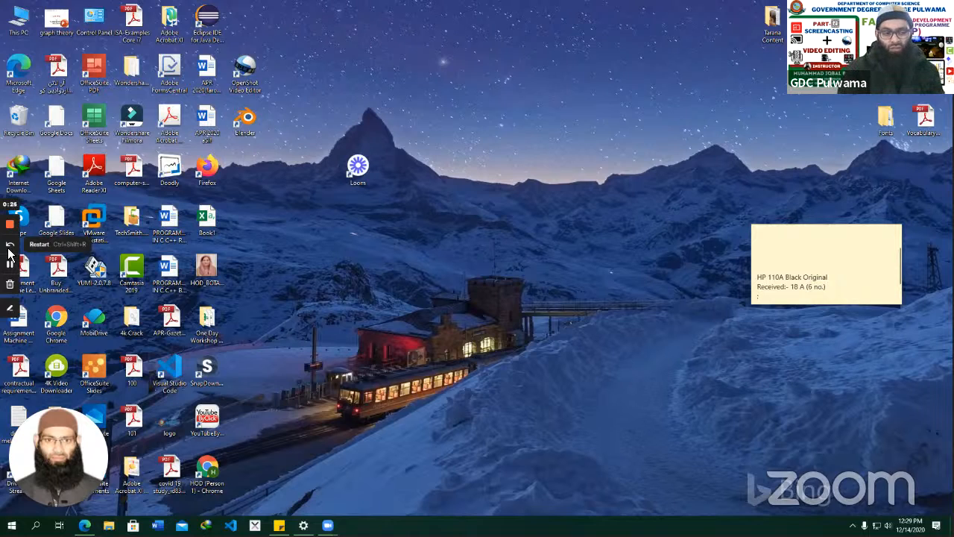
Draw red ovals over the mountainside above the station and around the sticky note, and exit the drawing mode.
click(11, 307)
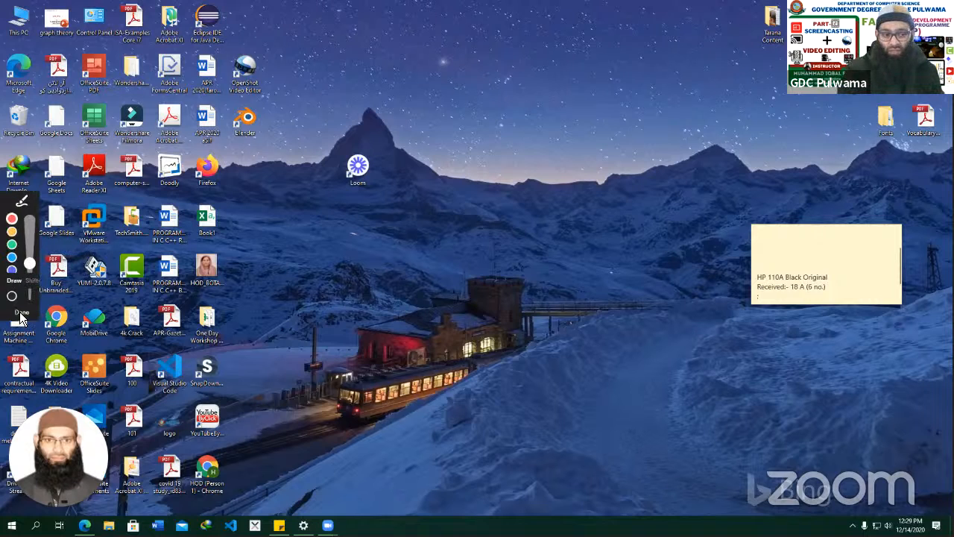
mouse_move(352, 228)
mouse_down()
mouse_move(318, 251)
mouse_move(354, 307)
mouse_move(476, 311)
mouse_move(506, 250)
mouse_move(395, 218)
mouse_move(336, 220)
mouse_up()
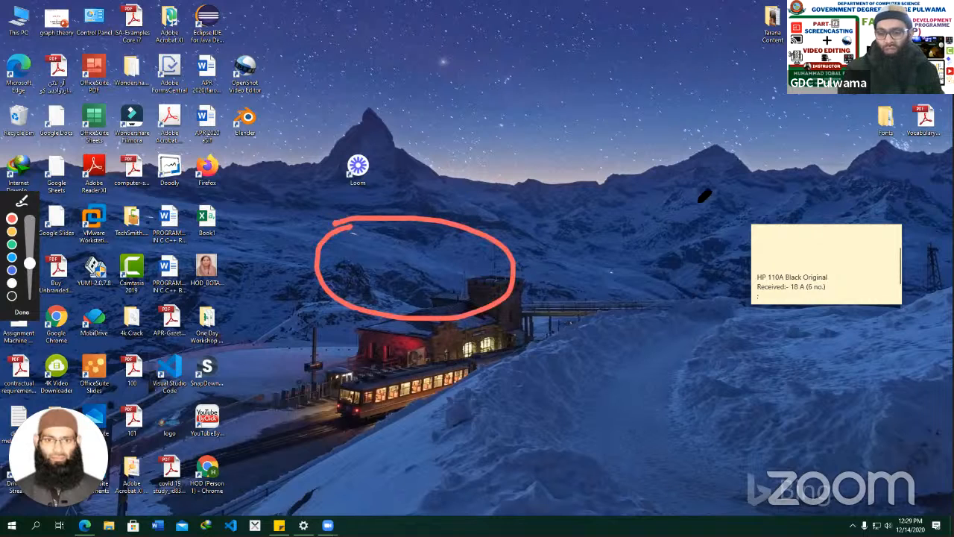
mouse_move(751, 205)
mouse_down()
mouse_move(699, 290)
mouse_move(810, 346)
mouse_move(906, 323)
mouse_move(933, 268)
mouse_move(863, 211)
mouse_move(768, 209)
mouse_move(734, 216)
mouse_up()
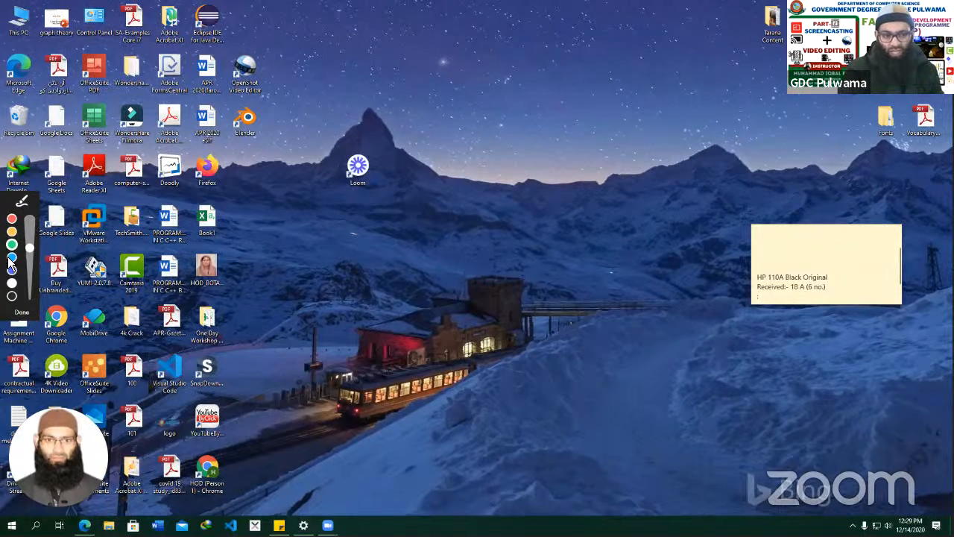
click(21, 314)
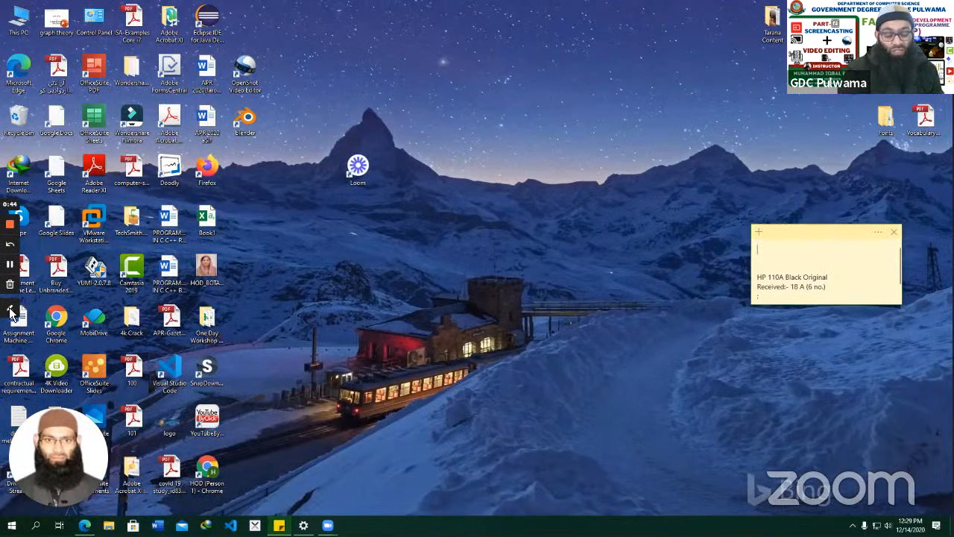
Reopen the drawing tool, mark the Loom desktop icon, draw another stroke across the mountains, and finish drawing.
click(9, 310)
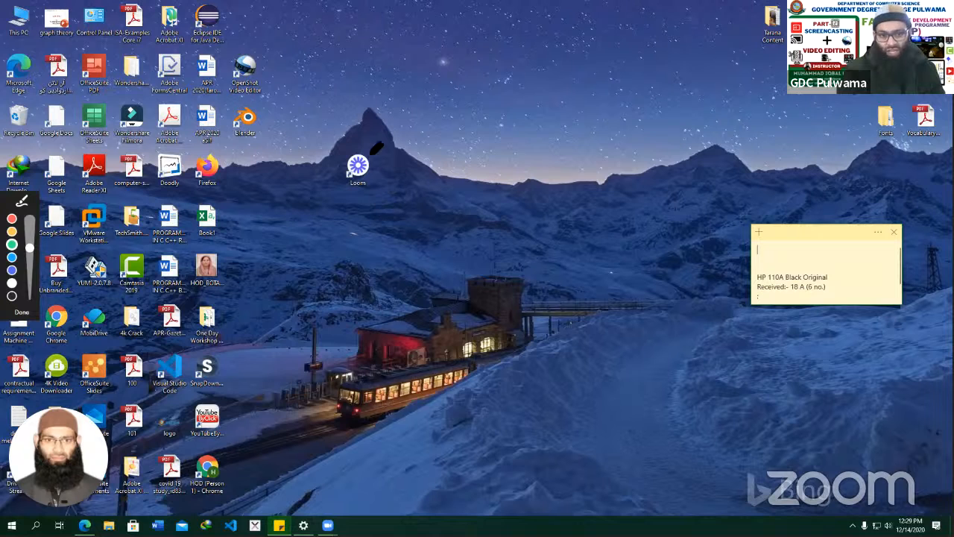
mouse_move(375, 148)
mouse_down()
mouse_move(395, 169)
mouse_move(371, 142)
mouse_up()
mouse_move(395, 249)
mouse_down()
mouse_move(553, 236)
mouse_move(604, 195)
mouse_up()
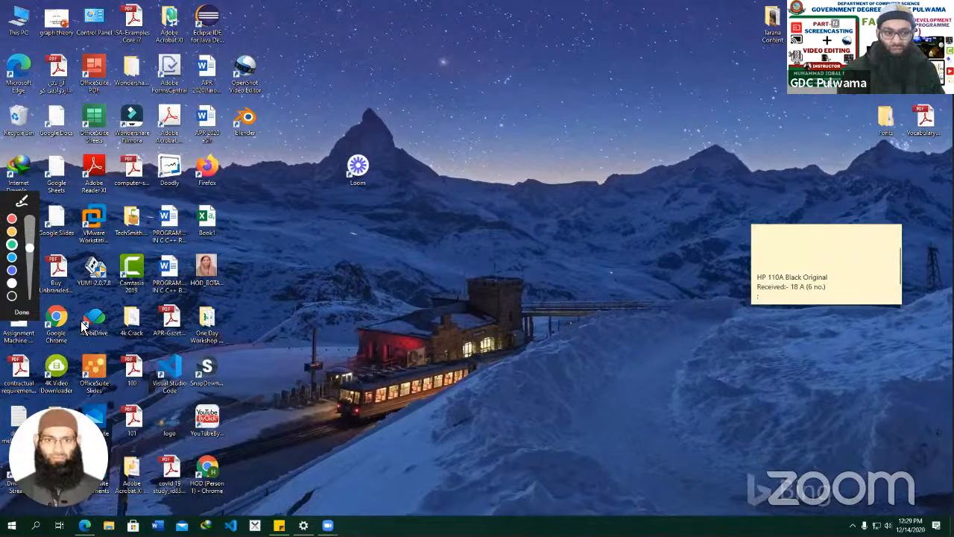
click(22, 311)
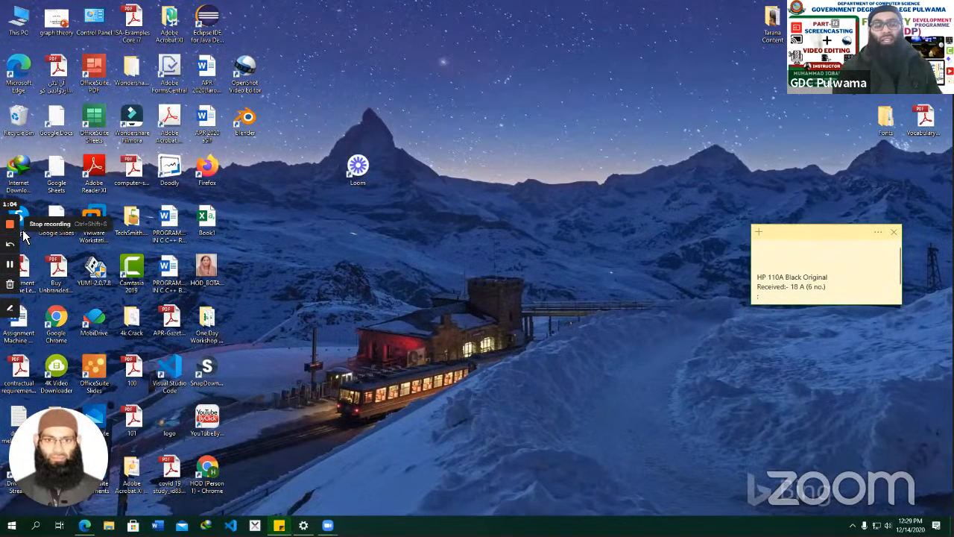
Open the graph theory presentation from the desktop in PowerPoint and start its slide show.
double_click(63, 30)
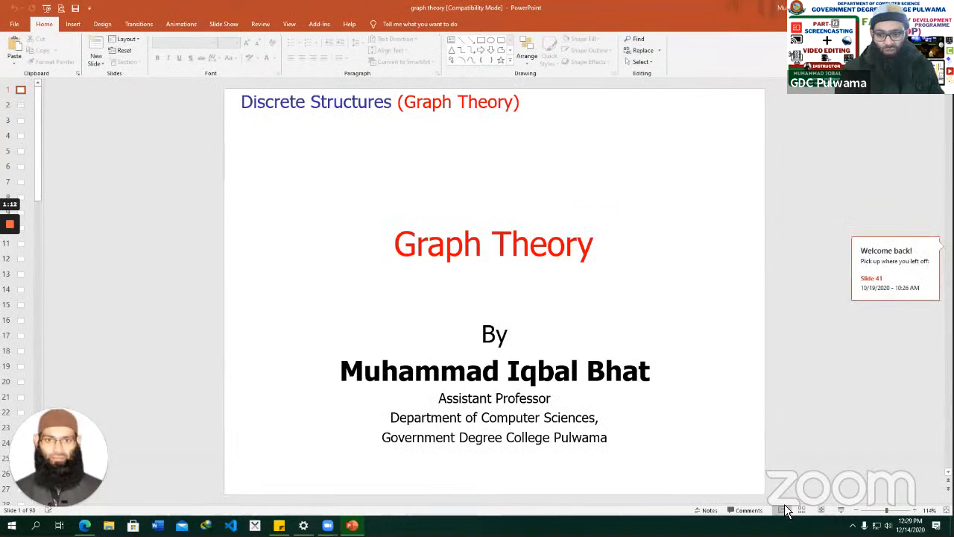
click(841, 510)
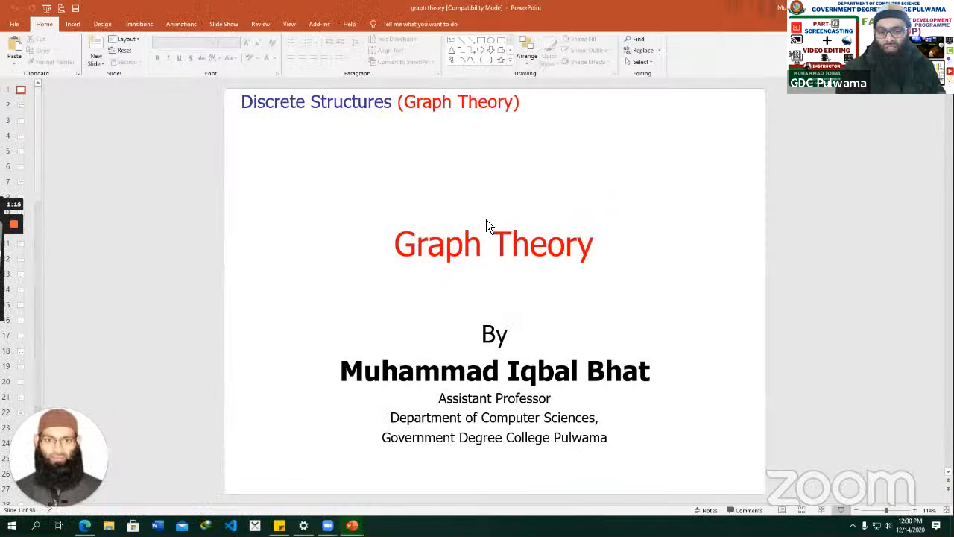
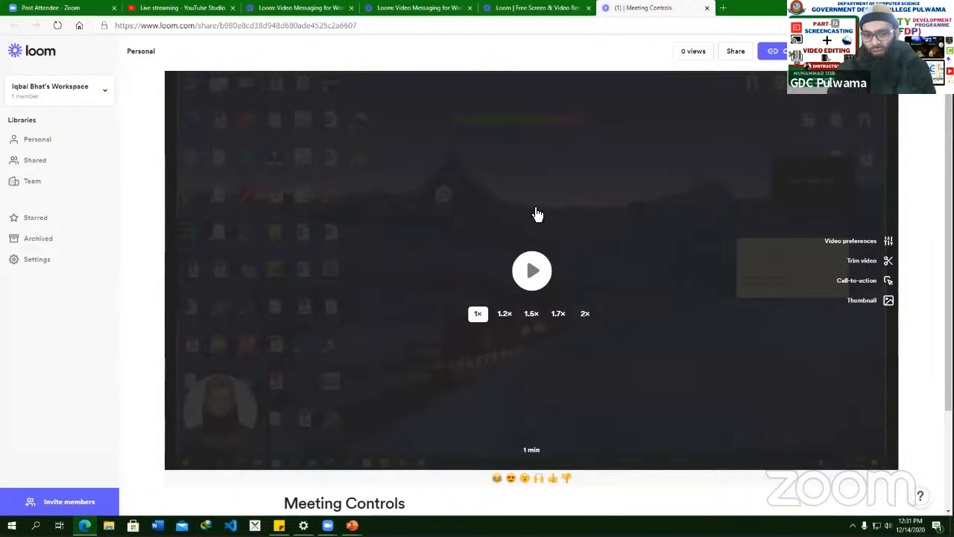
Play the opening seconds of the new recording on its Loom page and pause the playback.
click(530, 276)
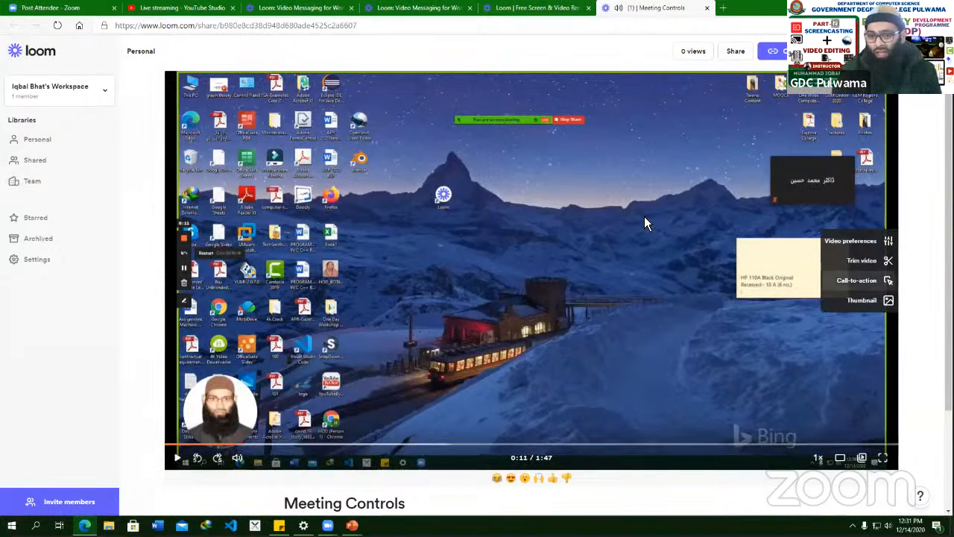
click(489, 301)
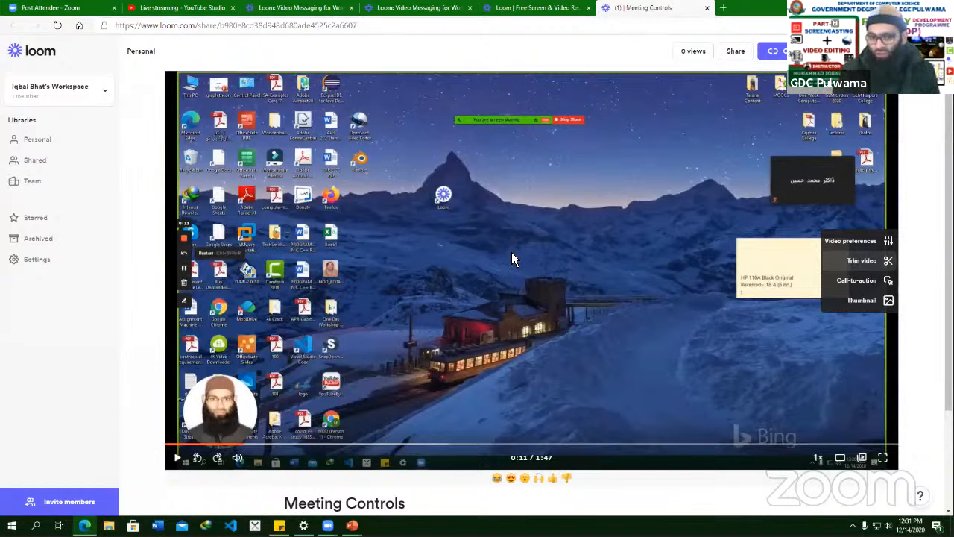
Trim the section from 0:05.3 to 0:15.2 out of the recording and briefly play the video around 0:36 to 0:38.
click(864, 267)
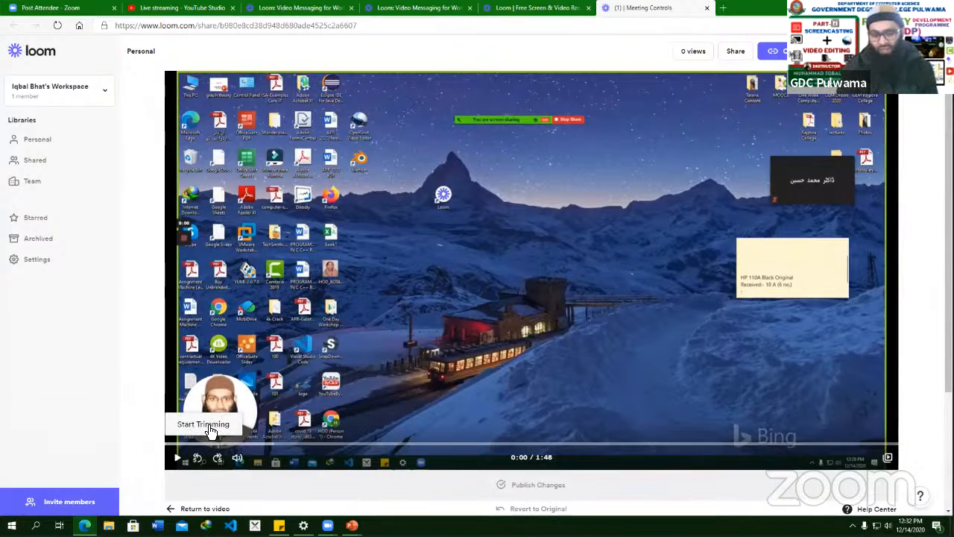
click(192, 452)
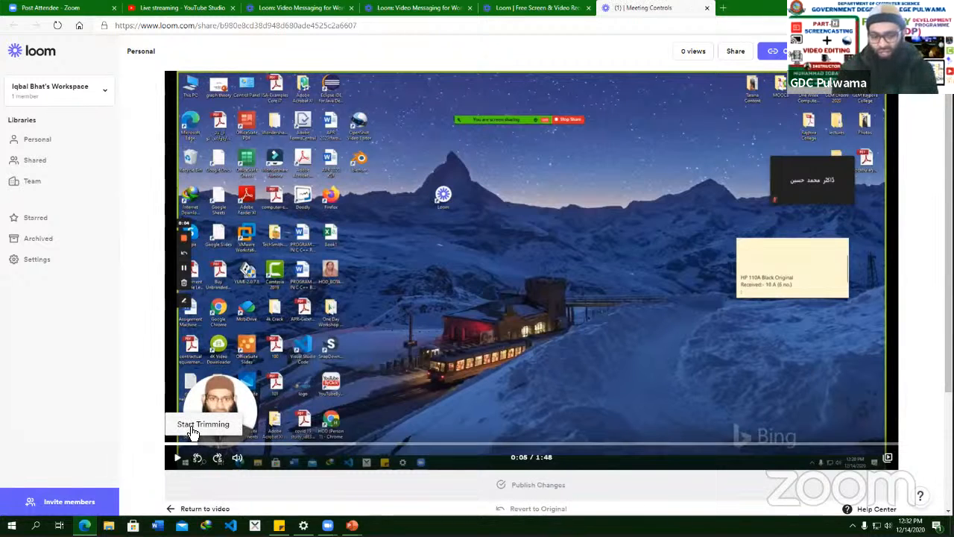
click(220, 455)
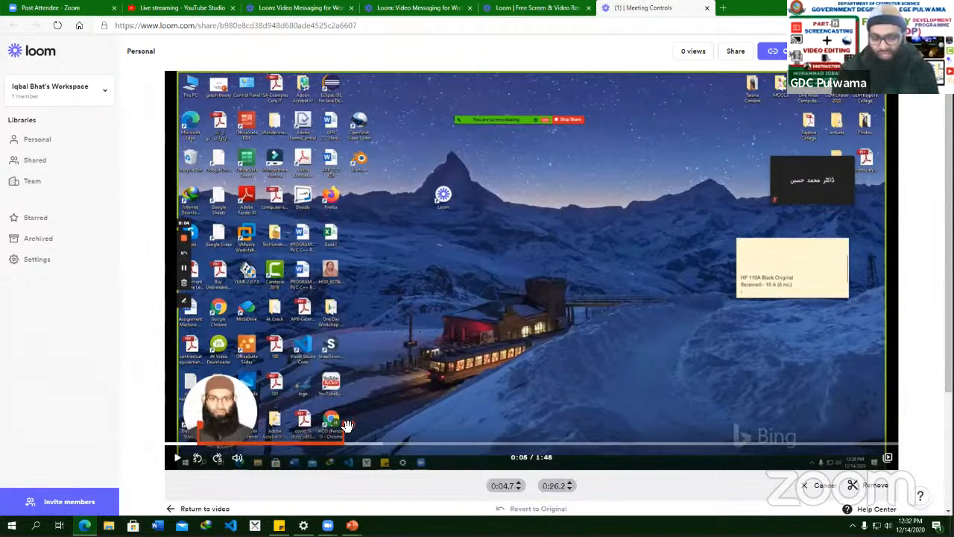
drag(343, 431, 272, 431)
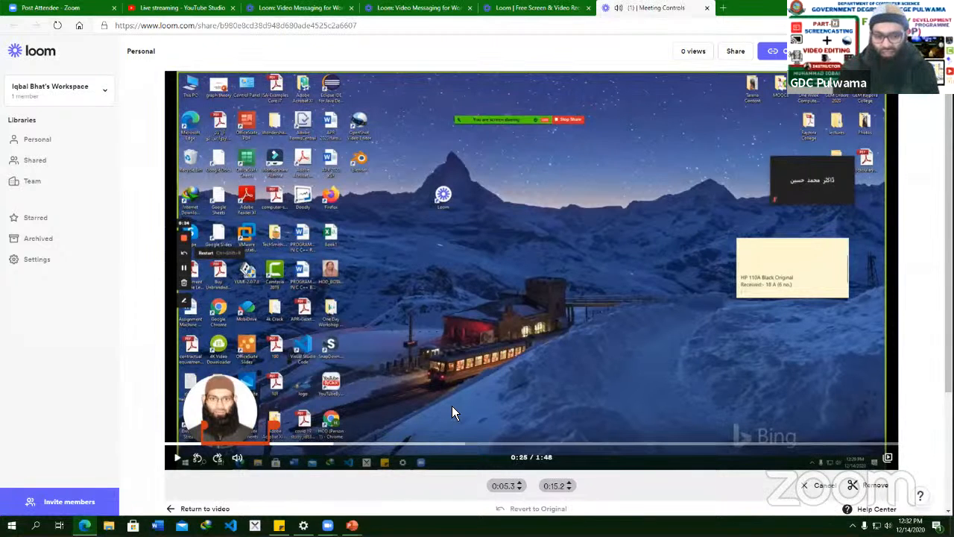
click(405, 444)
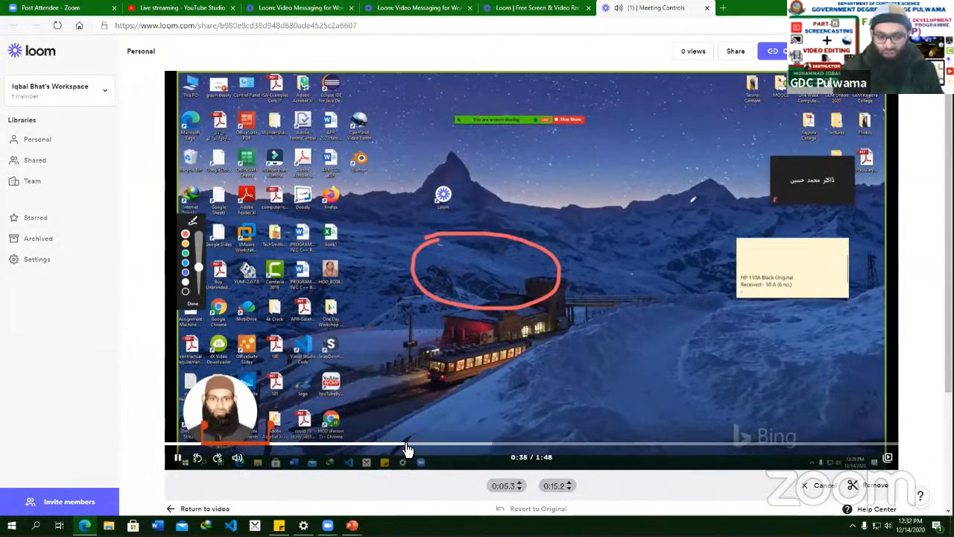
click(410, 419)
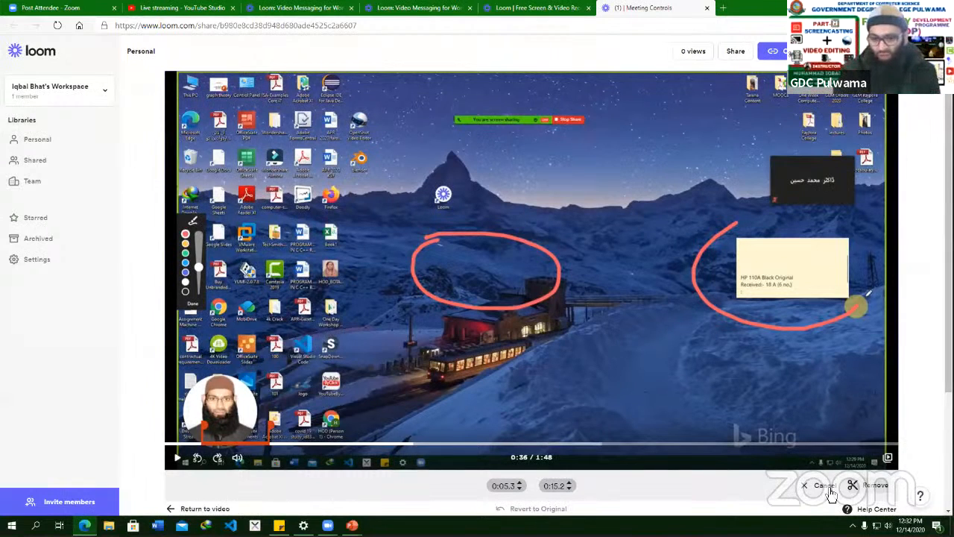
click(873, 489)
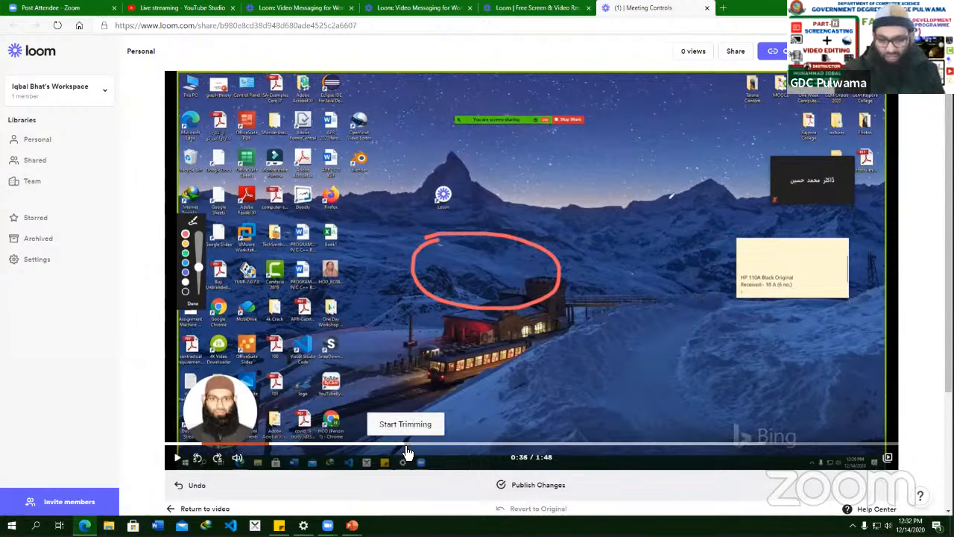
key(space)
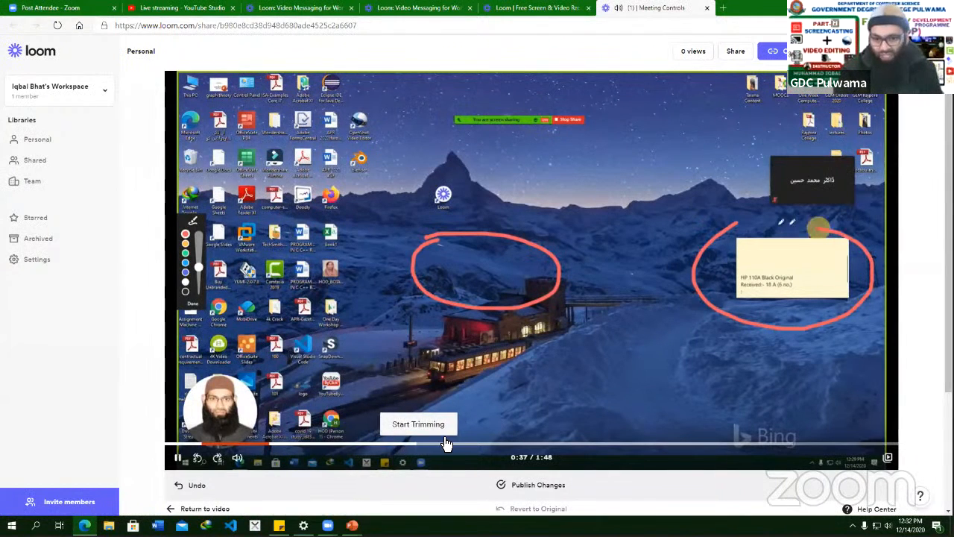
key(space)
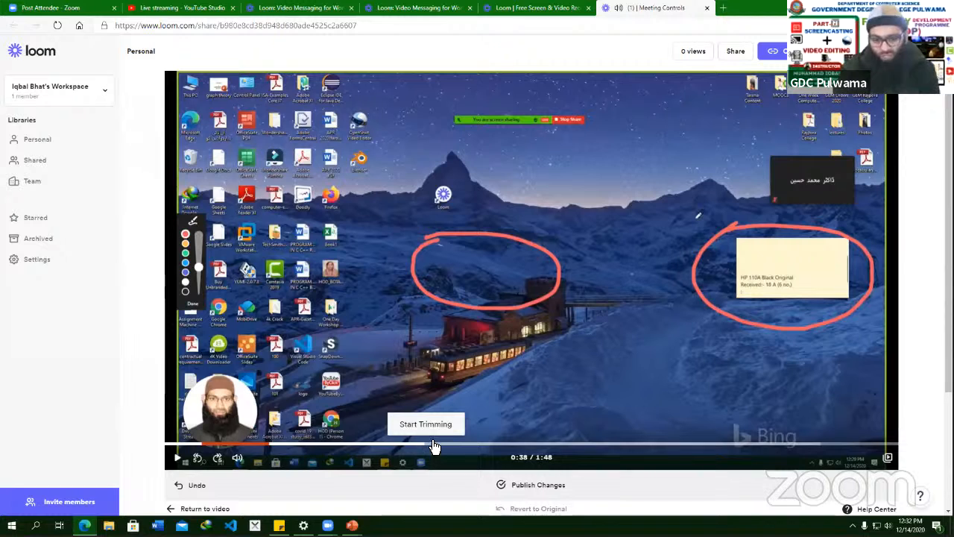
Trim the section from 0:38.0 to 0:55.1 out of the recording and publish the changes.
click(422, 425)
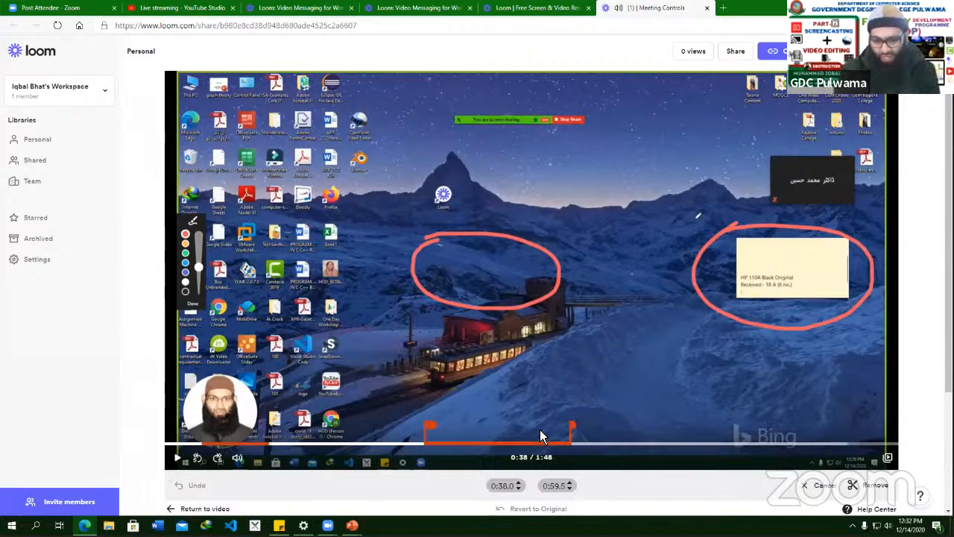
drag(571, 429, 543, 435)
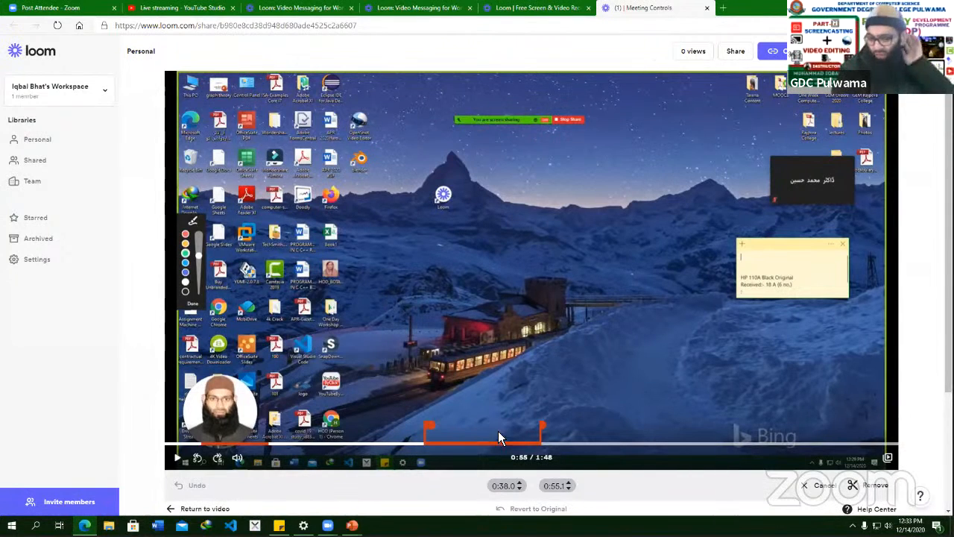
click(876, 485)
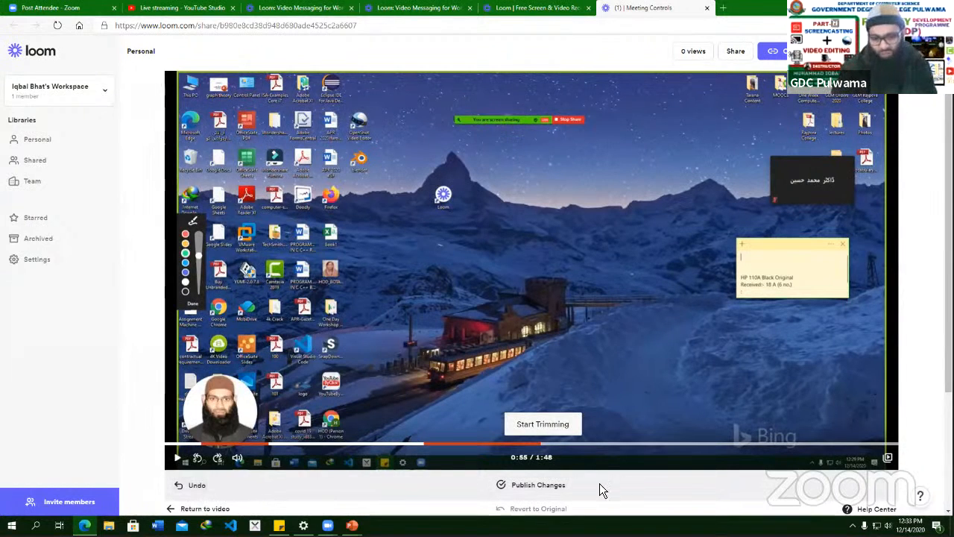
click(525, 489)
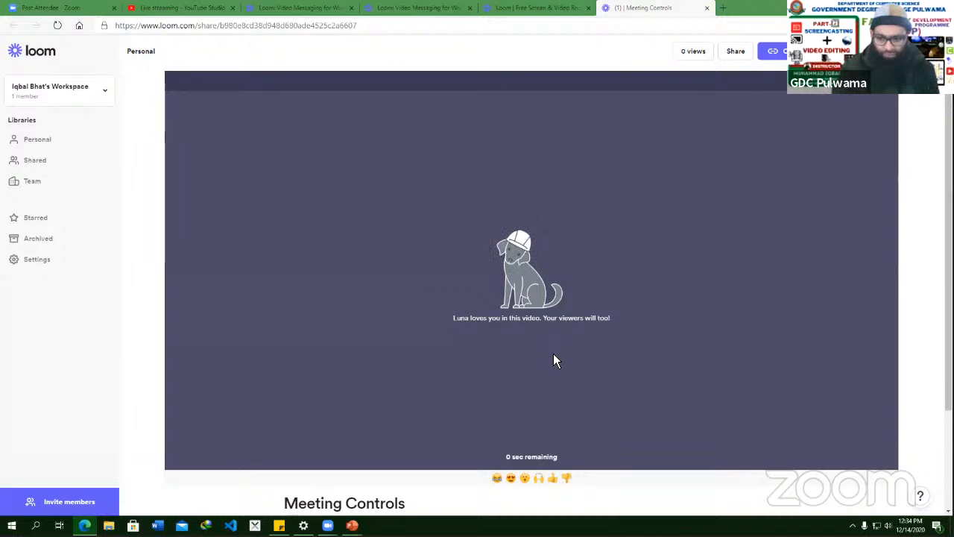
Look over the video page and play the trimmed recording up to about 0:22.
scroll(554, 357, down, 2)
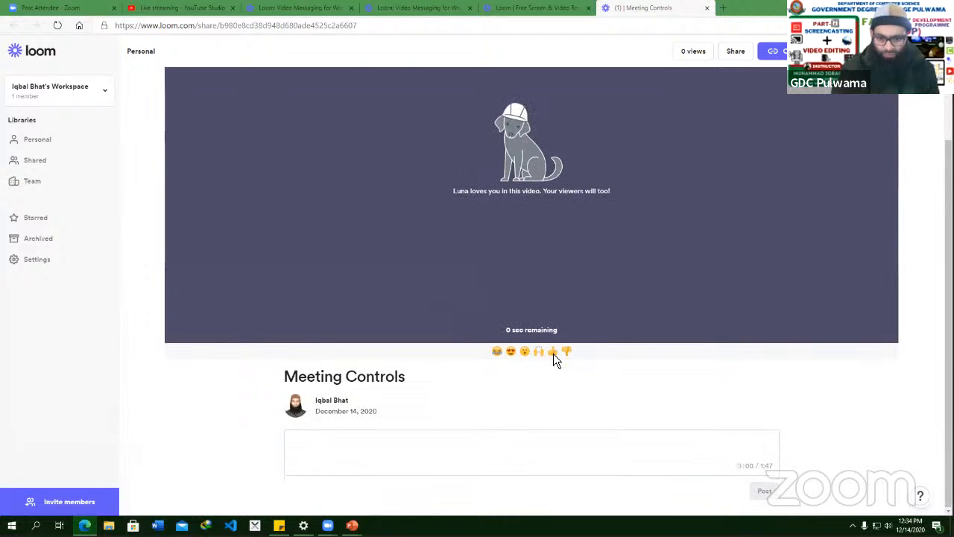
scroll(550, 356, up, 1)
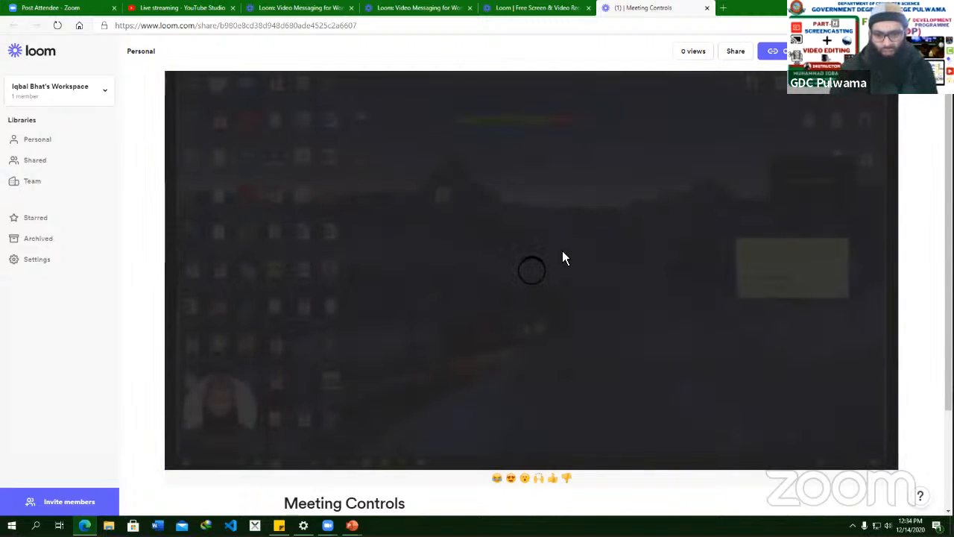
click(603, 257)
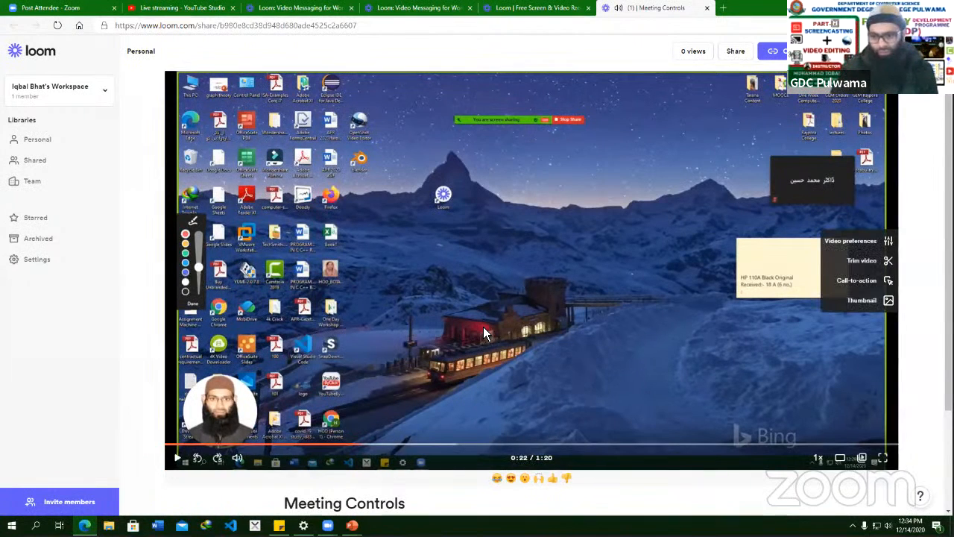
Create a call-to-action for the video with the button text "More Details".
click(868, 281)
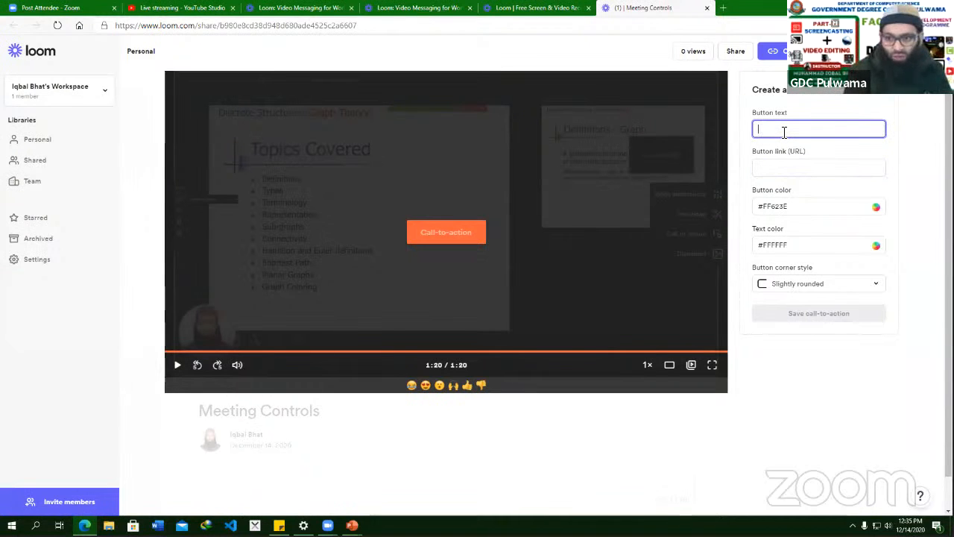
text(More)
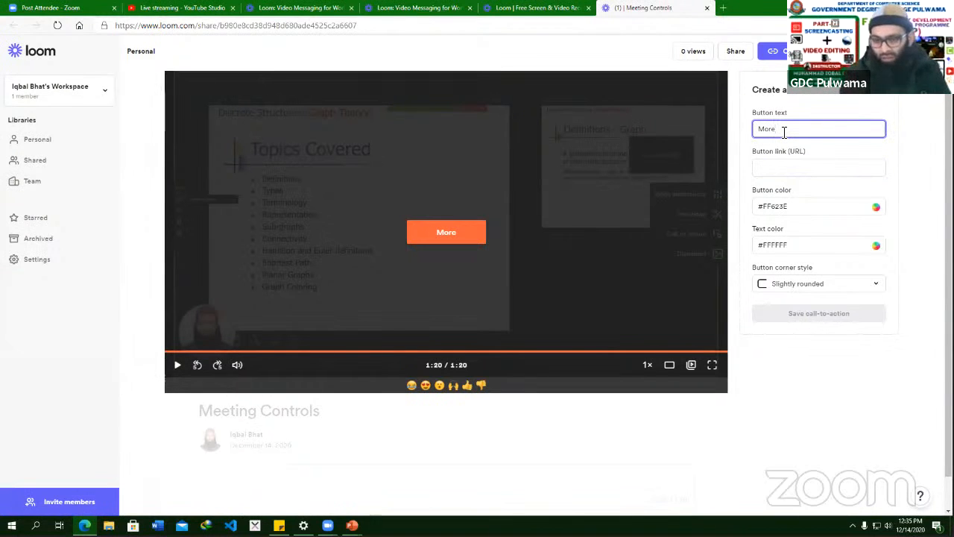
text( Details)
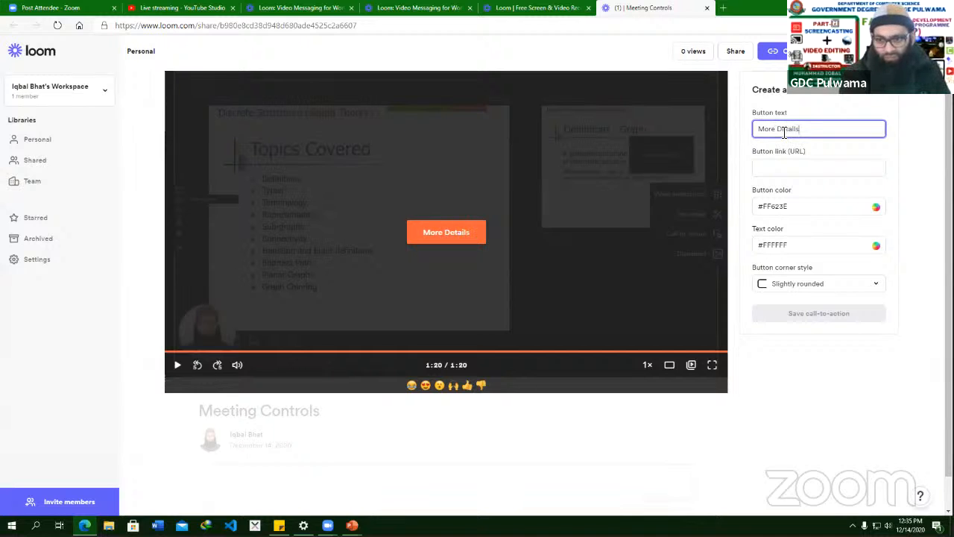
click(805, 169)
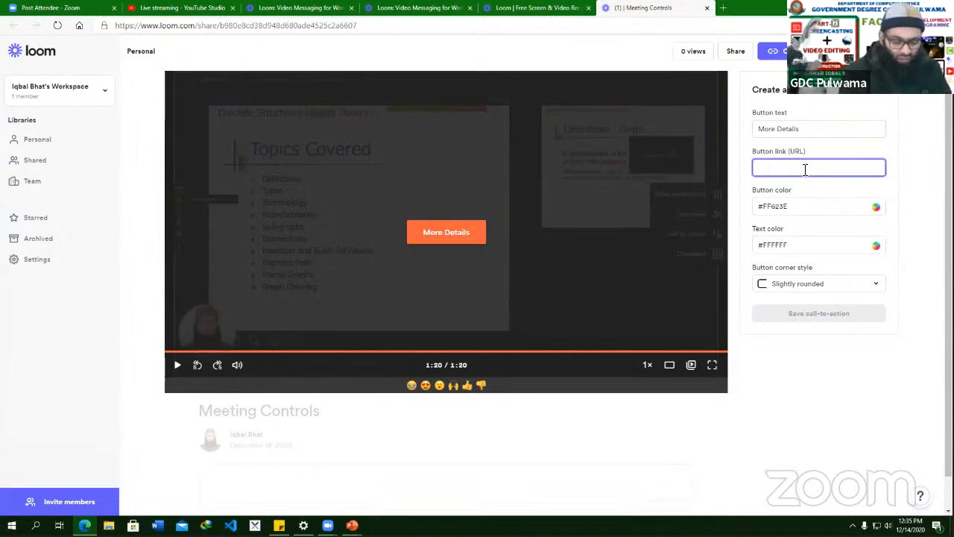
text(https://)
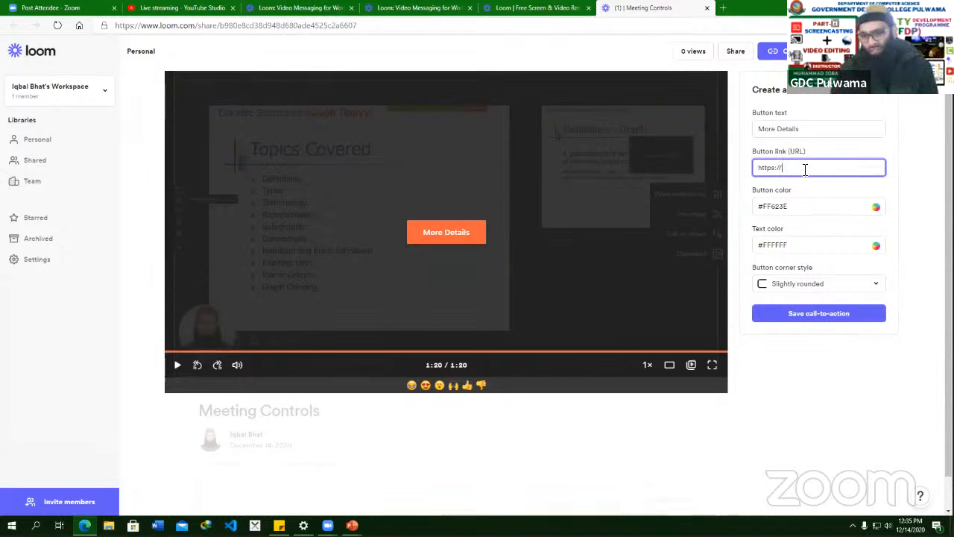
key(shift+Left)
key(shift+Left)
key(shift+Left)
key(shift+Left)
key(shift+Left)
key(shift+Left)
key(shift+Left)
key(shift+Left)
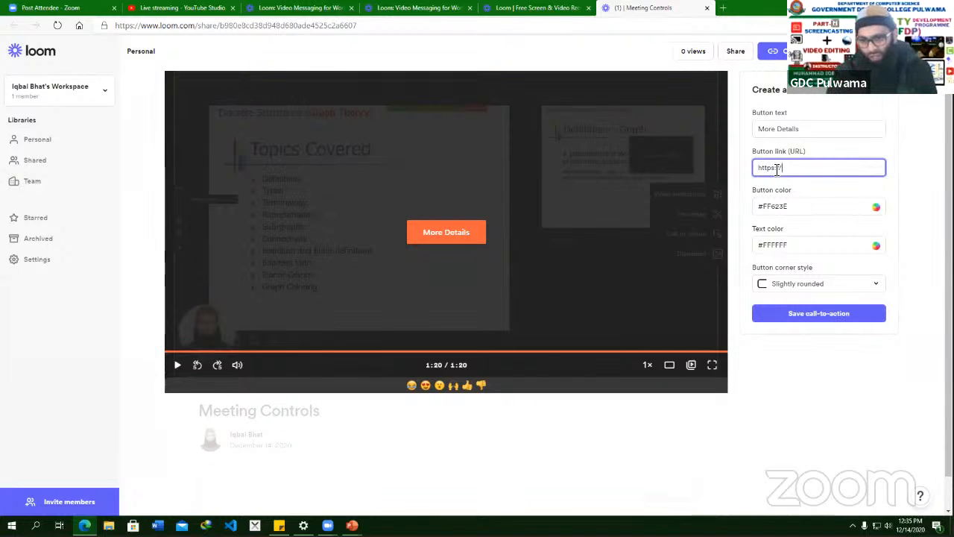
key(Right)
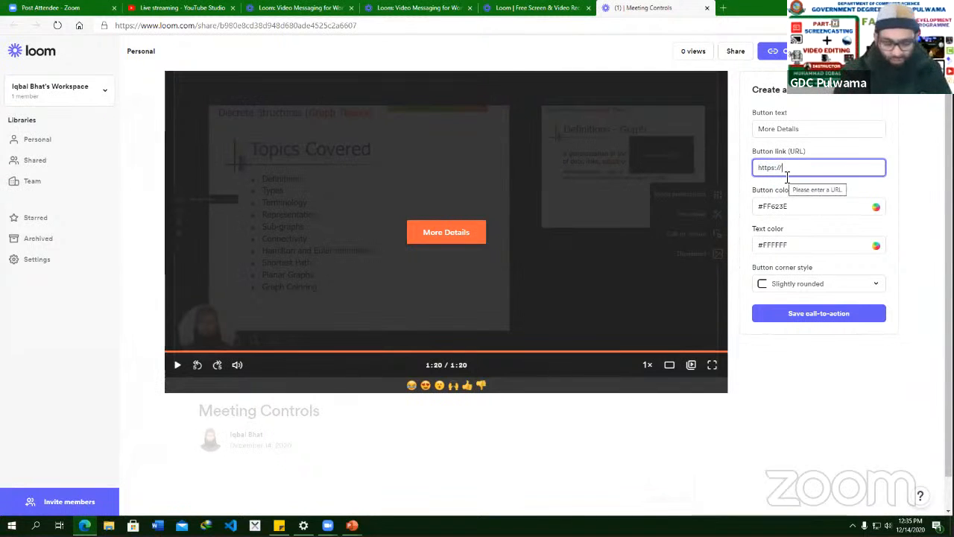
text(www.yout)
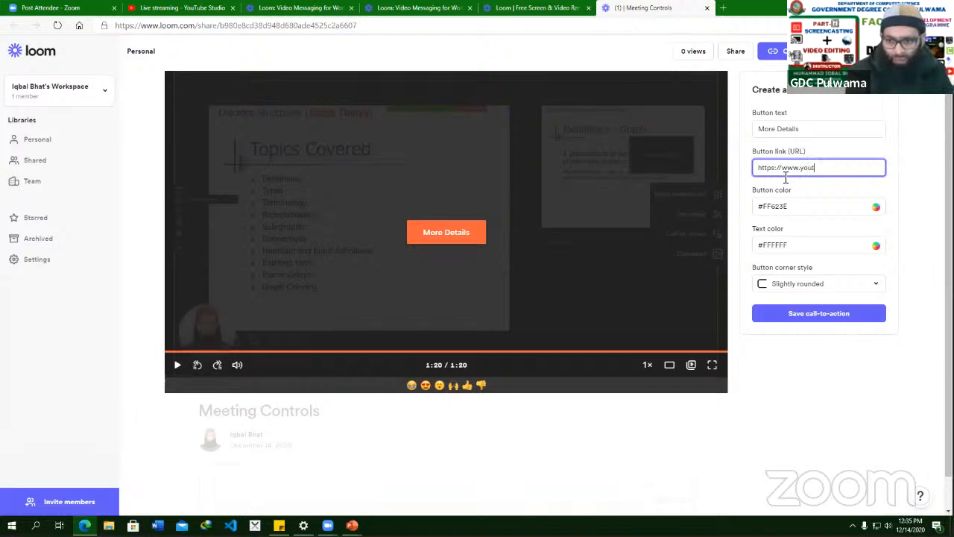
text(ube.com)
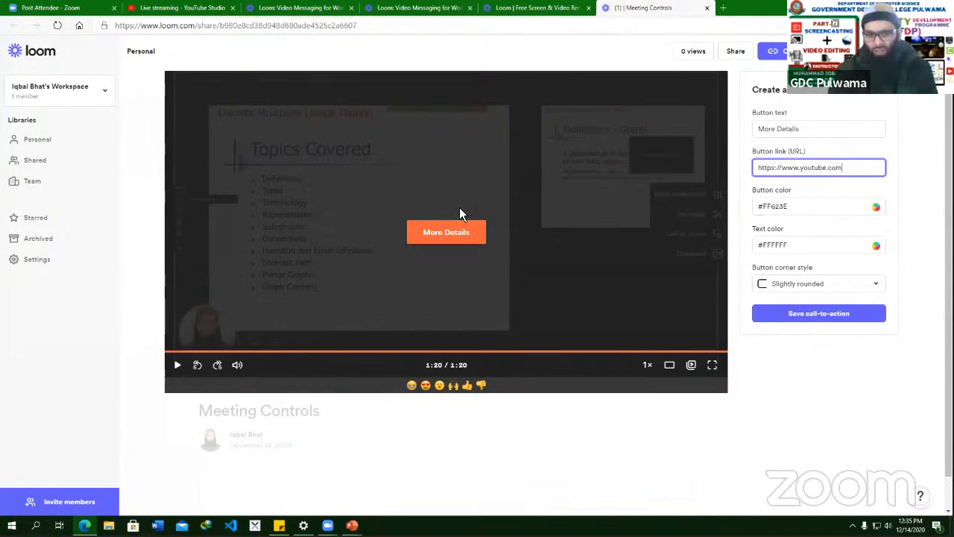
Change the call-to-action's button color to green #14e94d and save the call-to-action.
click(875, 207)
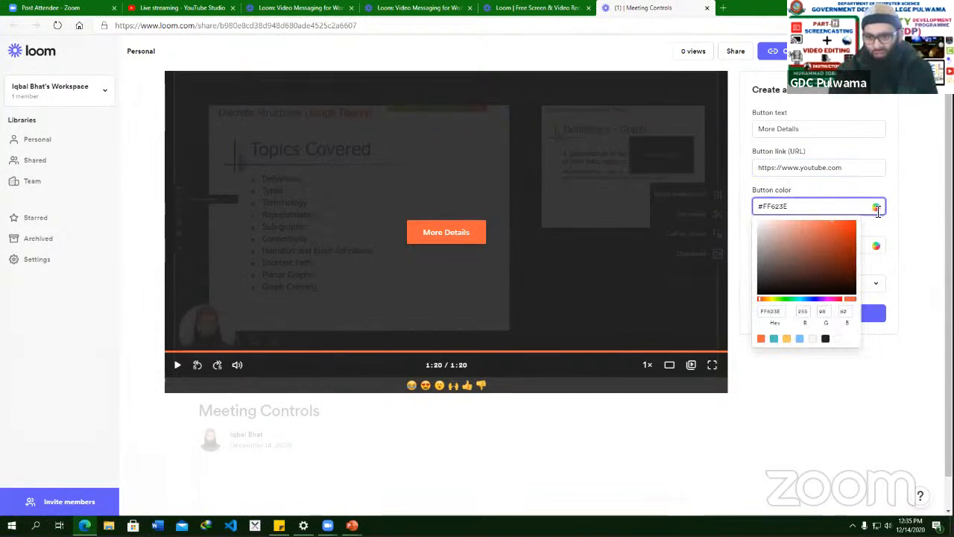
click(792, 299)
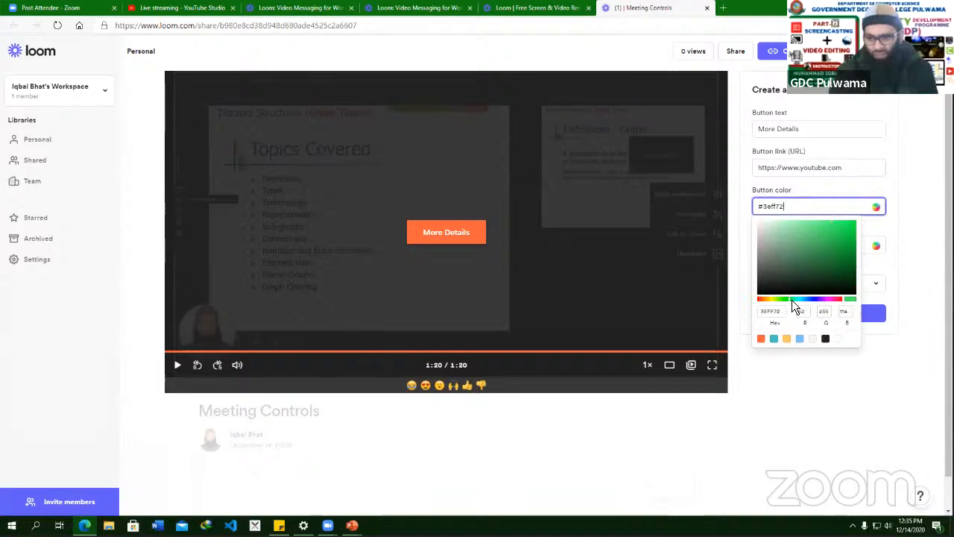
click(848, 228)
click(879, 227)
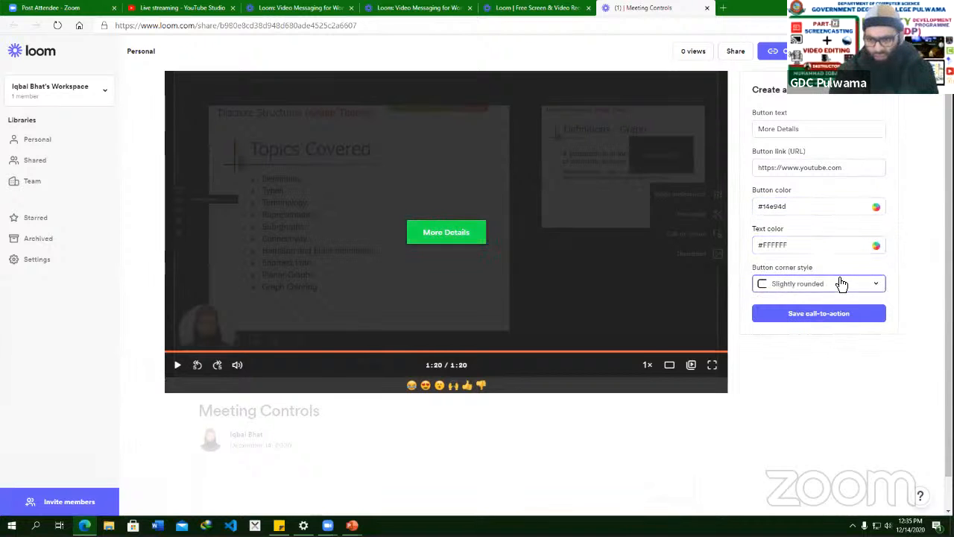
scroll(835, 283, down, 1)
click(805, 283)
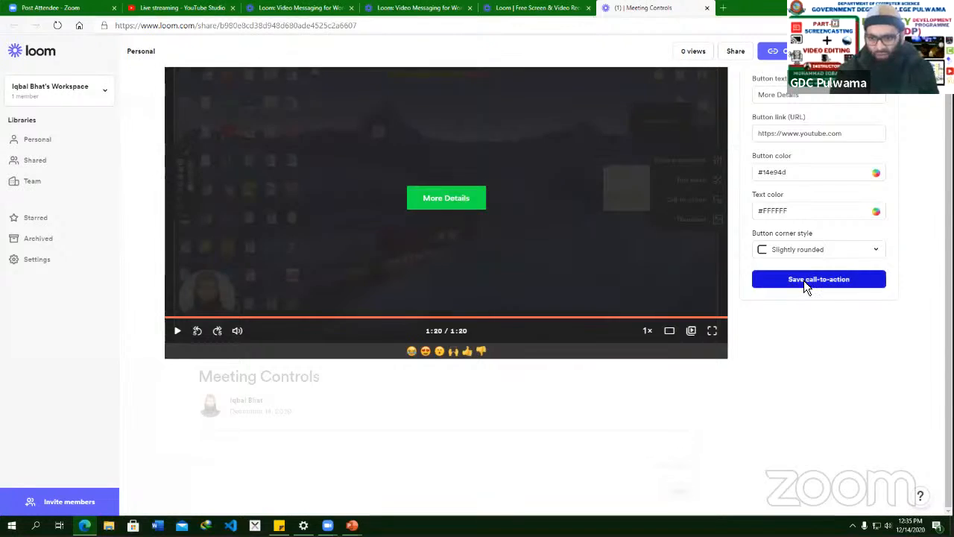
Play the video's ending in full screen, test the More Details link, and return to the recording's Loom page.
click(538, 274)
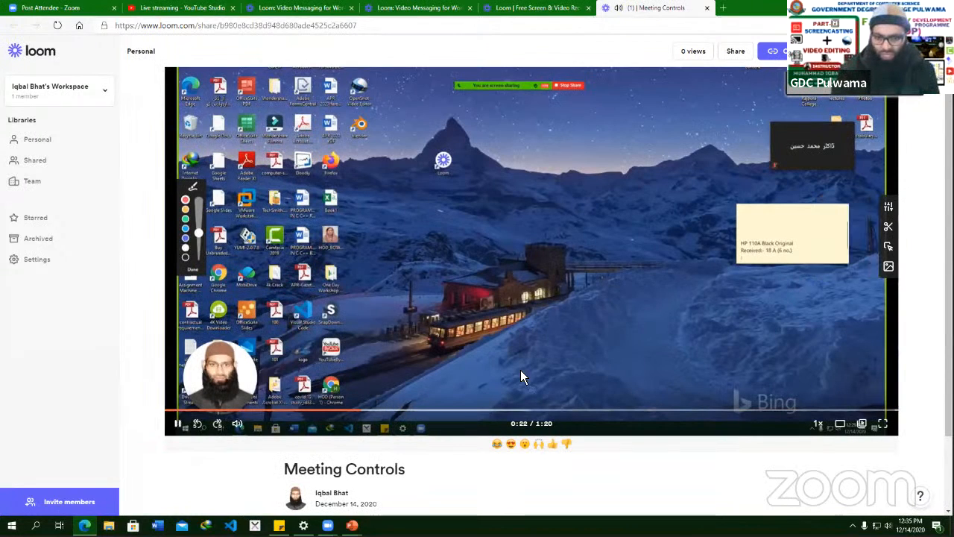
click(875, 410)
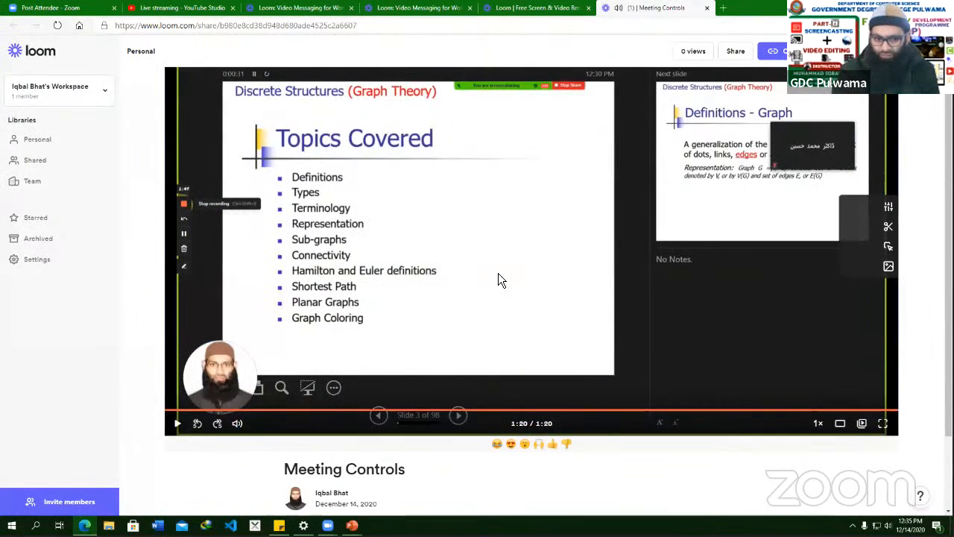
double_click(499, 274)
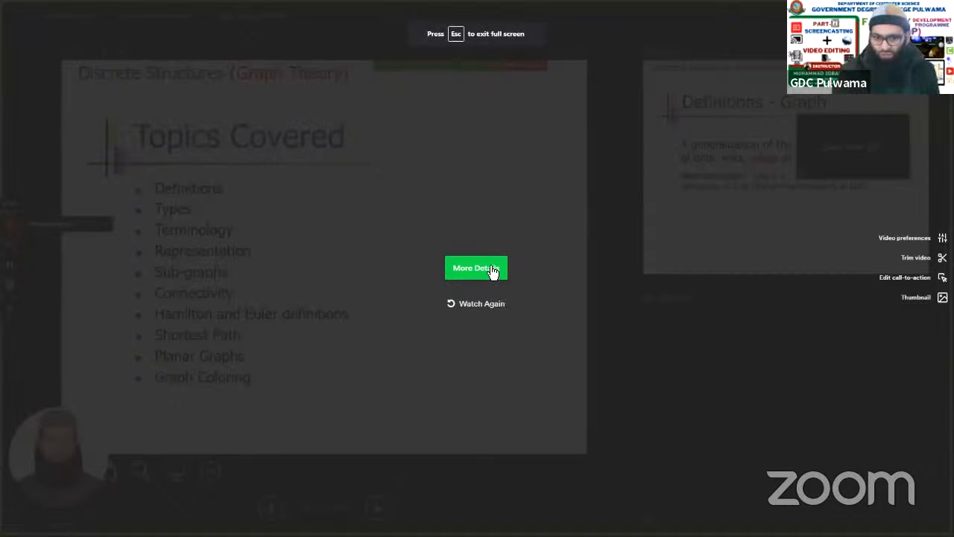
click(463, 272)
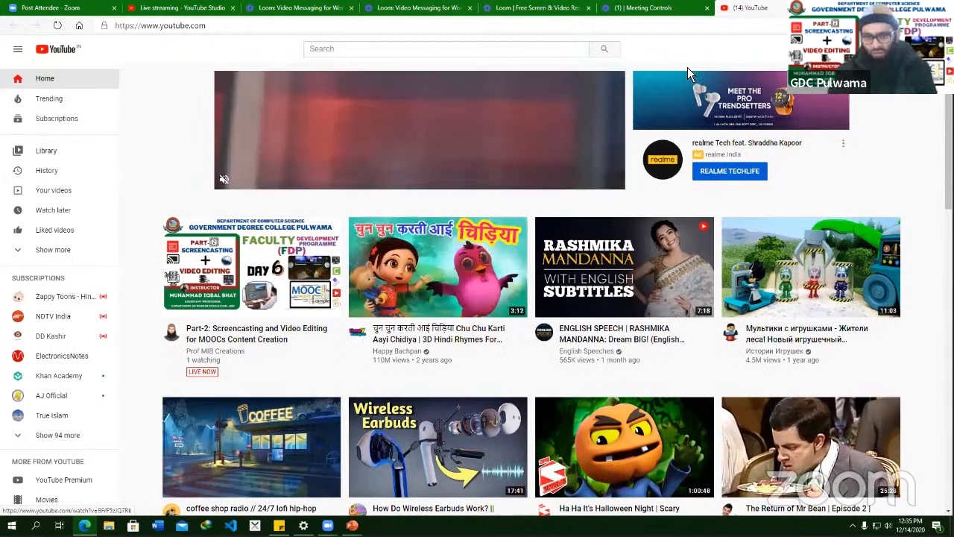
click(663, 8)
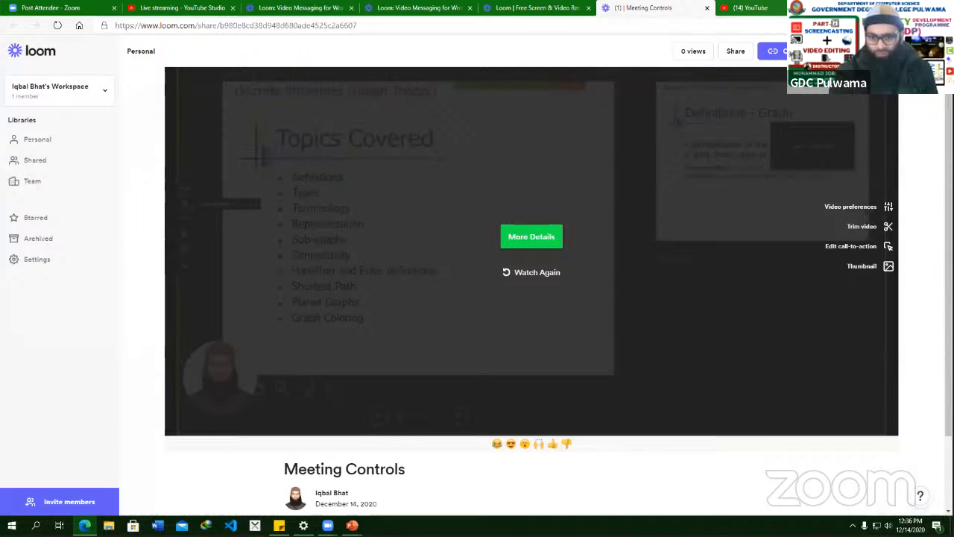
triple_click(427, 474)
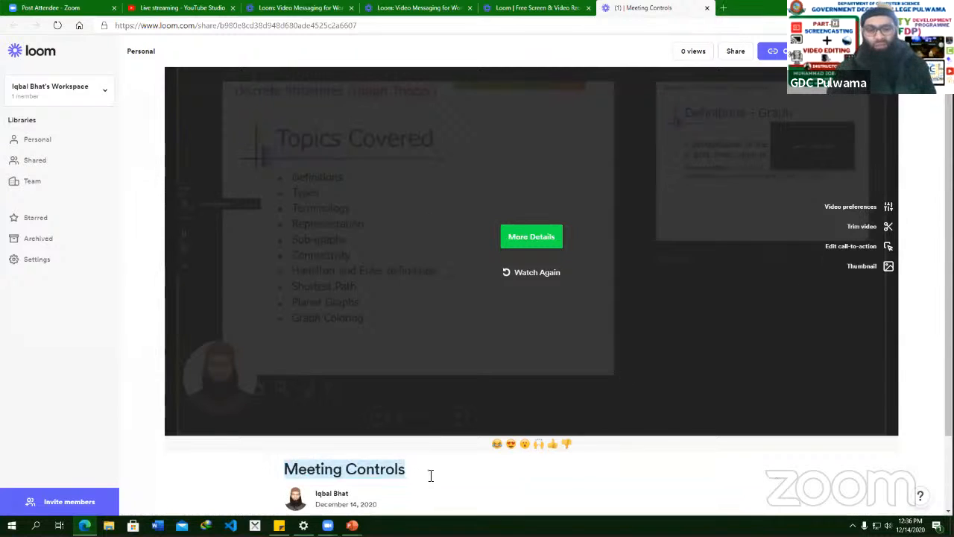
Create a folder named "BCA 2nd Semester Videos" in the Personal library.
click(40, 147)
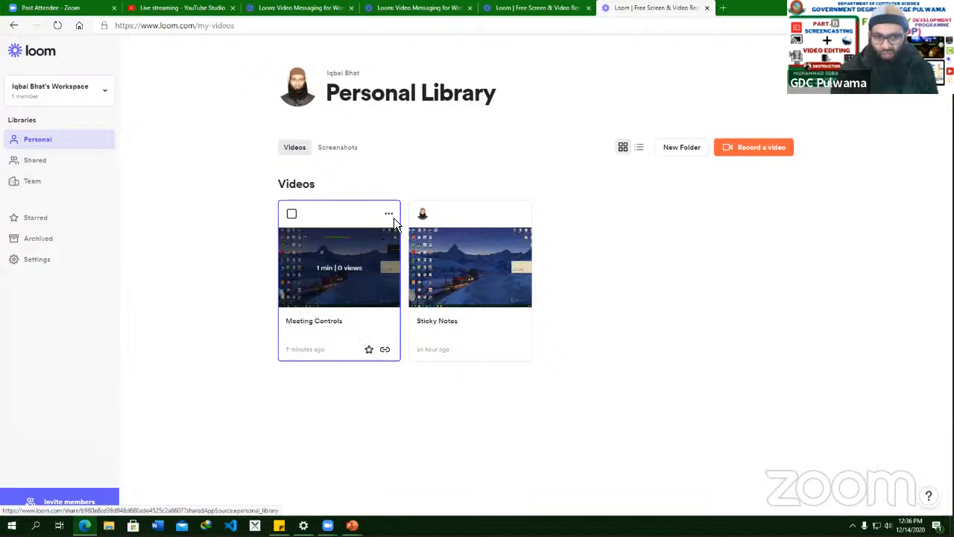
click(681, 148)
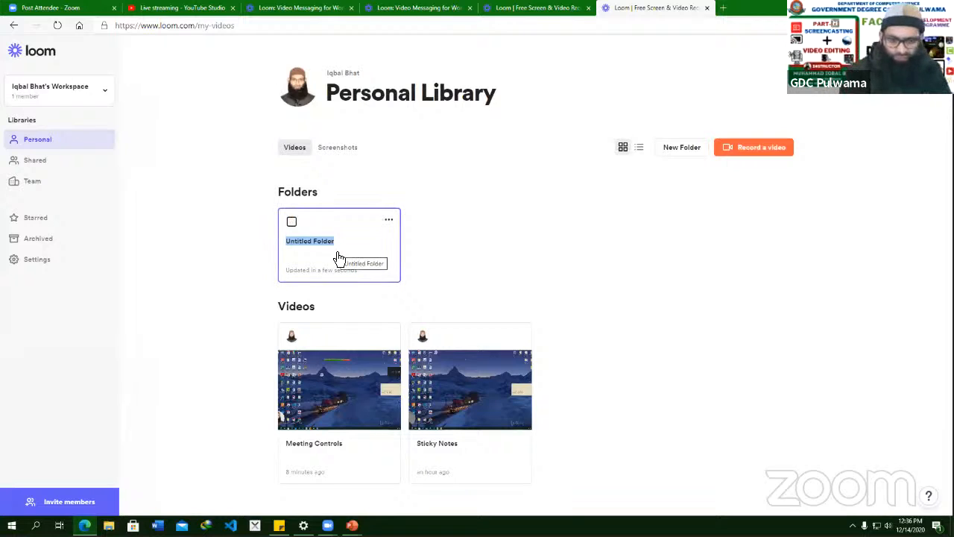
text(BCA 2nd)
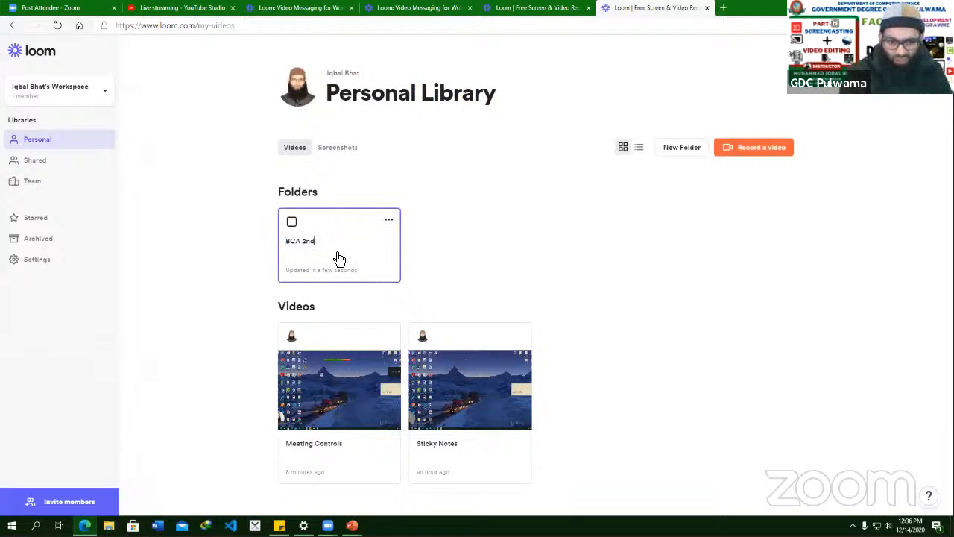
text( Seemste)
key(BackSpace)
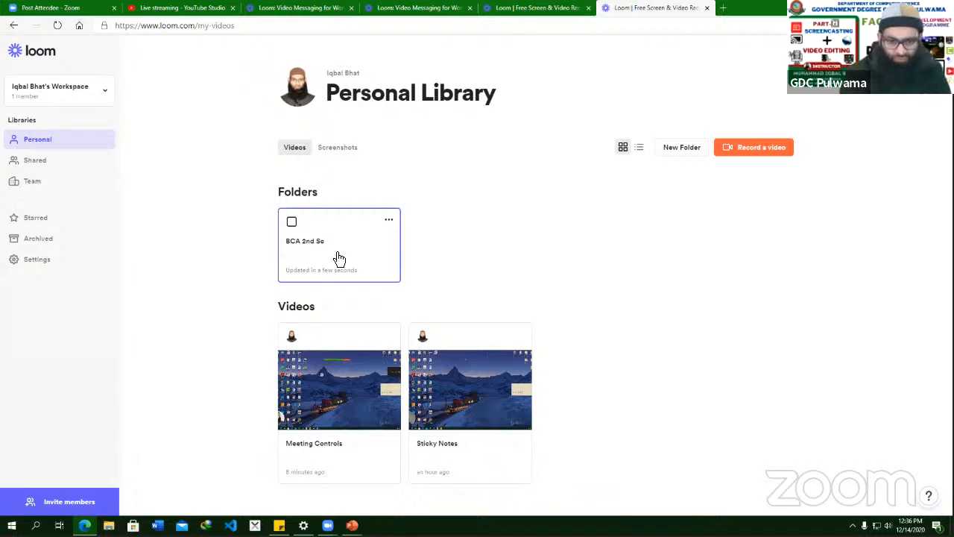
text(mester Video)
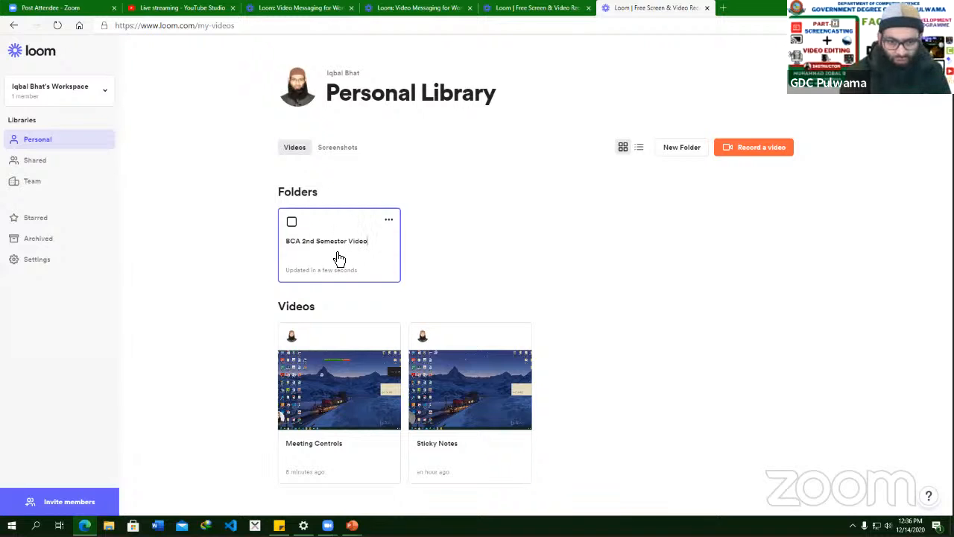
text(s)
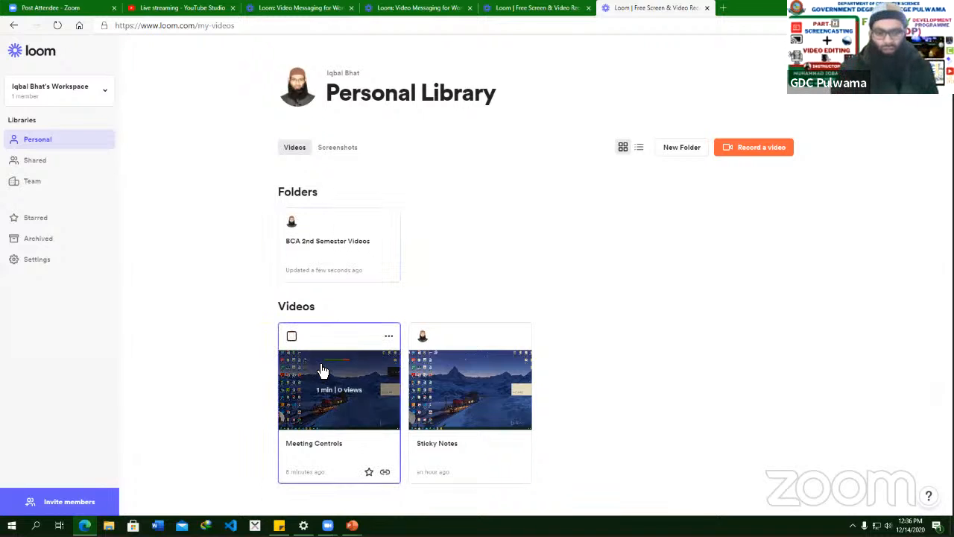
Download the Meeting Controls video from the Personal library.
click(389, 338)
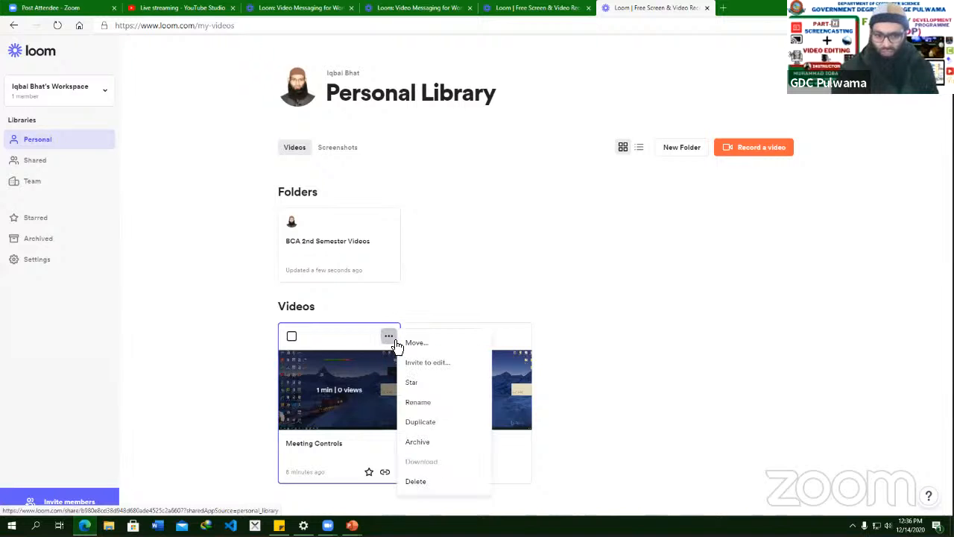
click(389, 336)
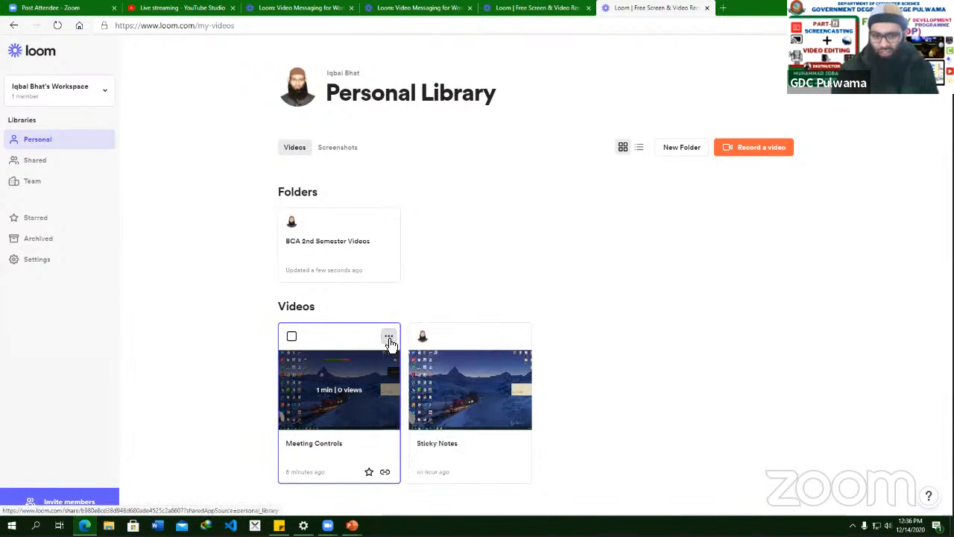
click(389, 336)
click(421, 461)
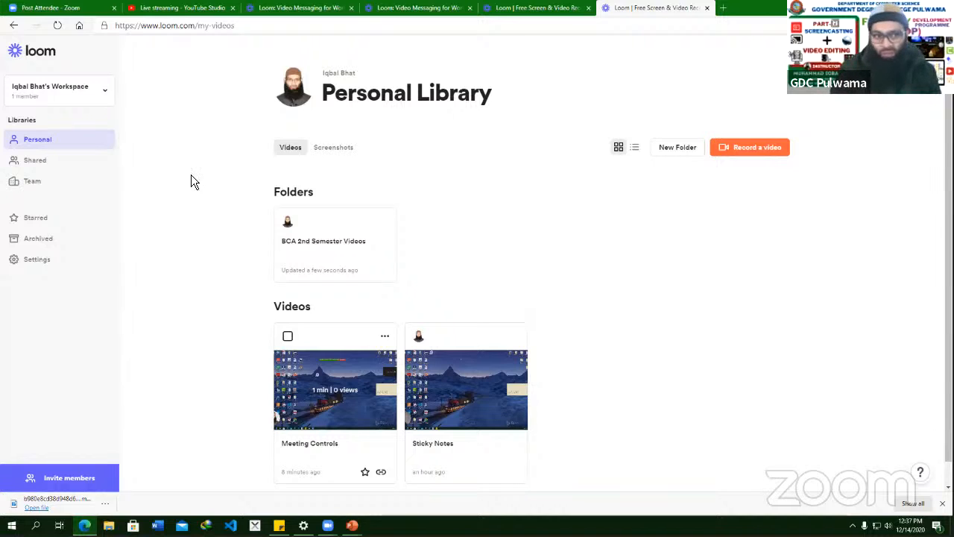
drag(196, 26, 340, 27)
key(BackSpace)
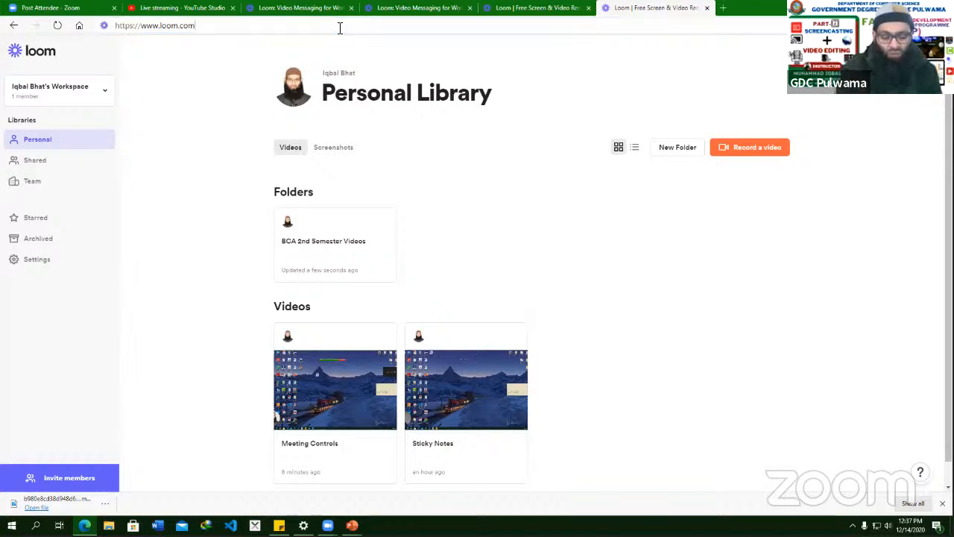
text(/my-videos)
key(Return)
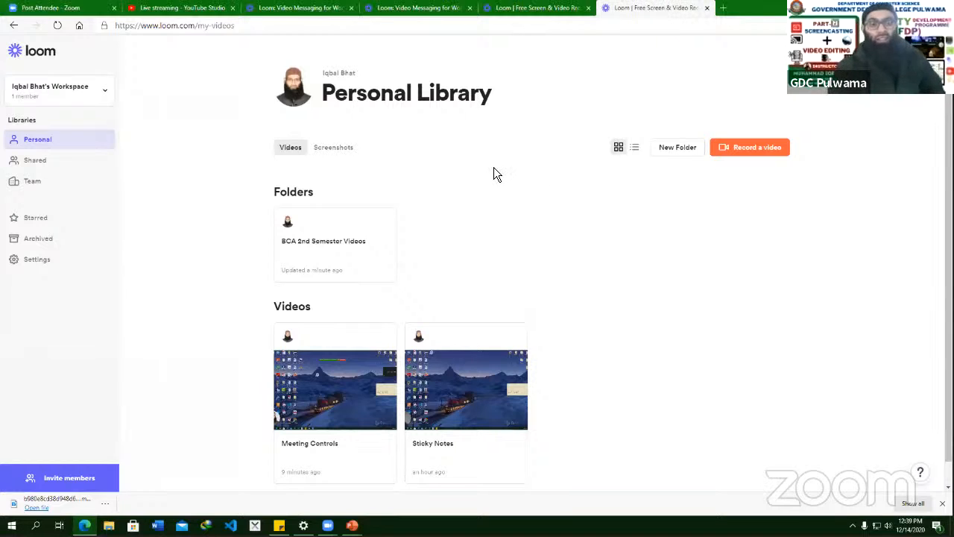
Close the four open Loom browser tabs, keeping the Zoom and YouTube Studio tabs open.
click(707, 8)
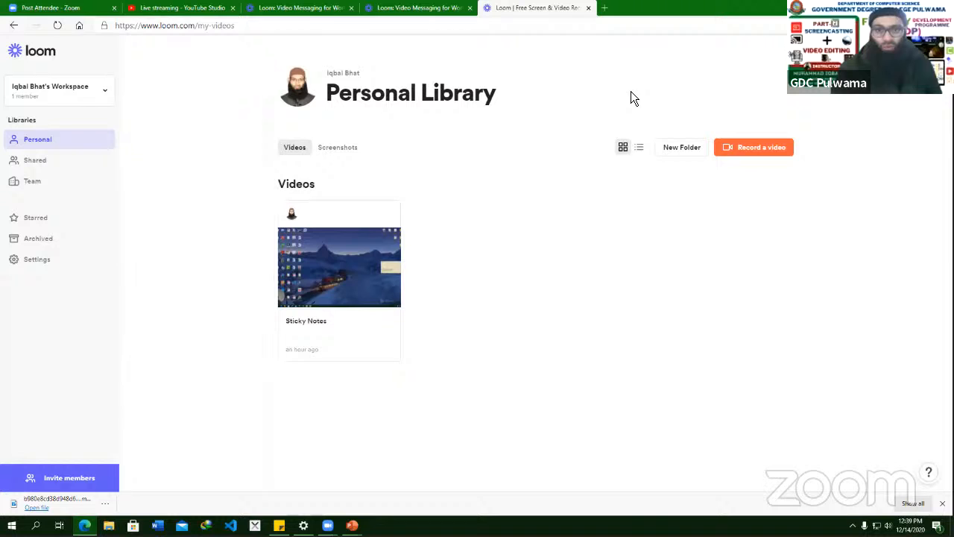
click(589, 8)
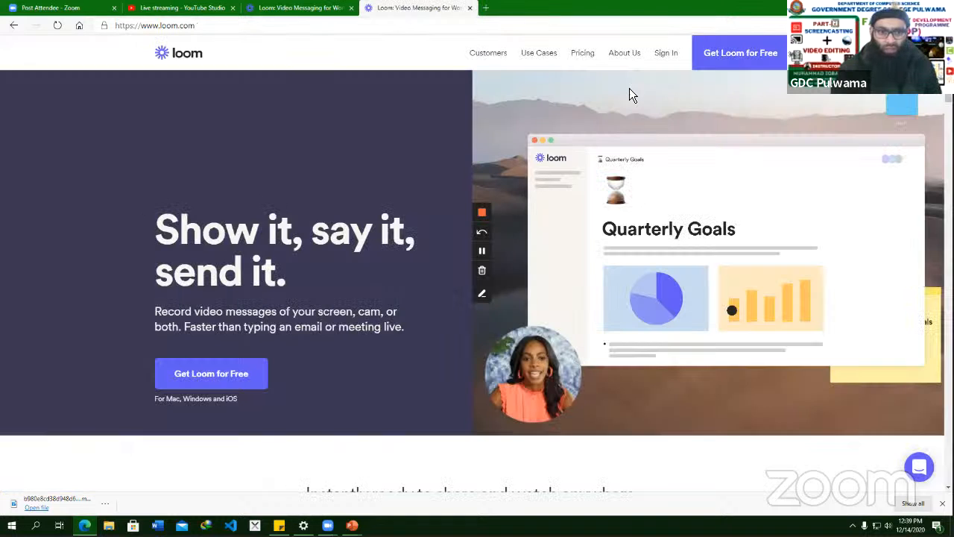
click(470, 8)
click(351, 8)
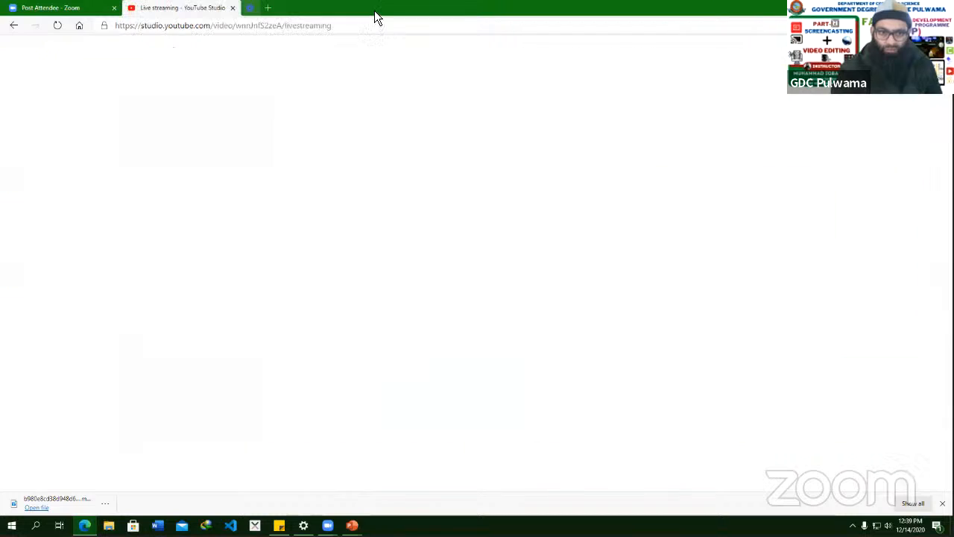
Switch to PowerPoint, end the graph theory slide show, and close the presentation.
key(alt+Tab)
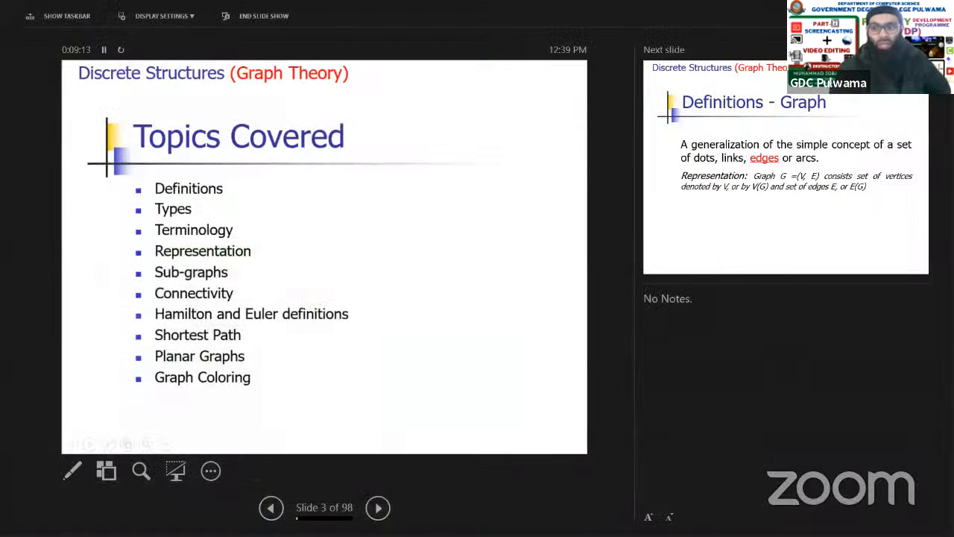
key(Escape)
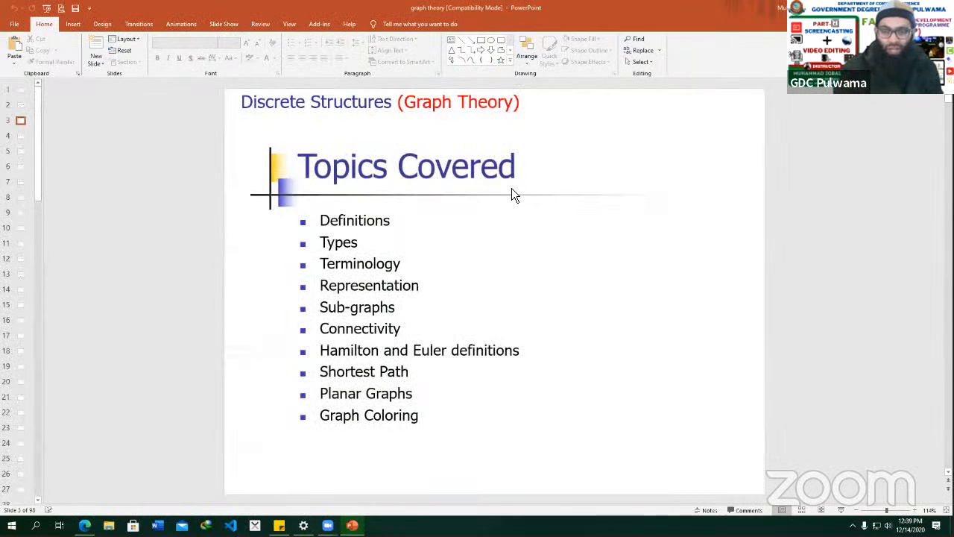
key(alt+F4)
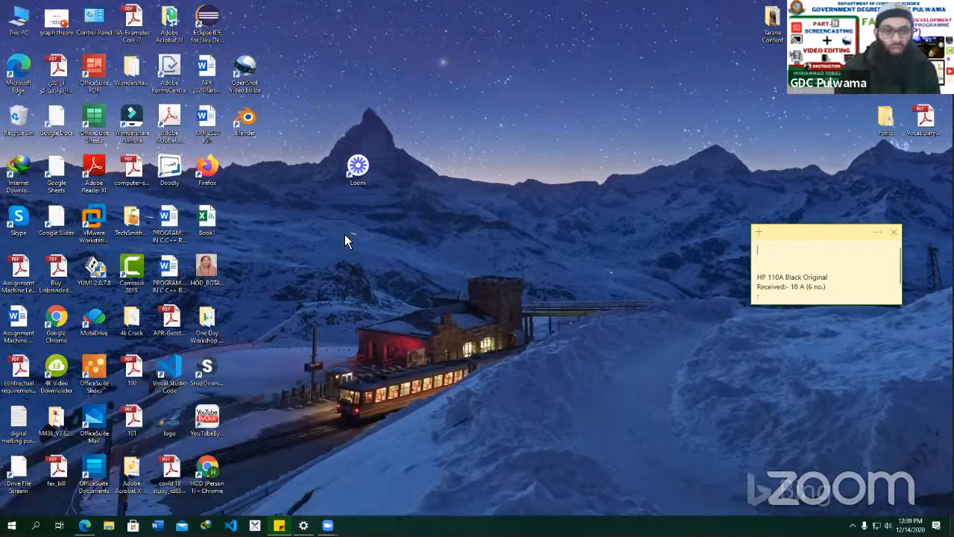
Switch to the Edge browser and search the web for "open shot video editor" in a new tab.
drag(261, 165, 259, 36)
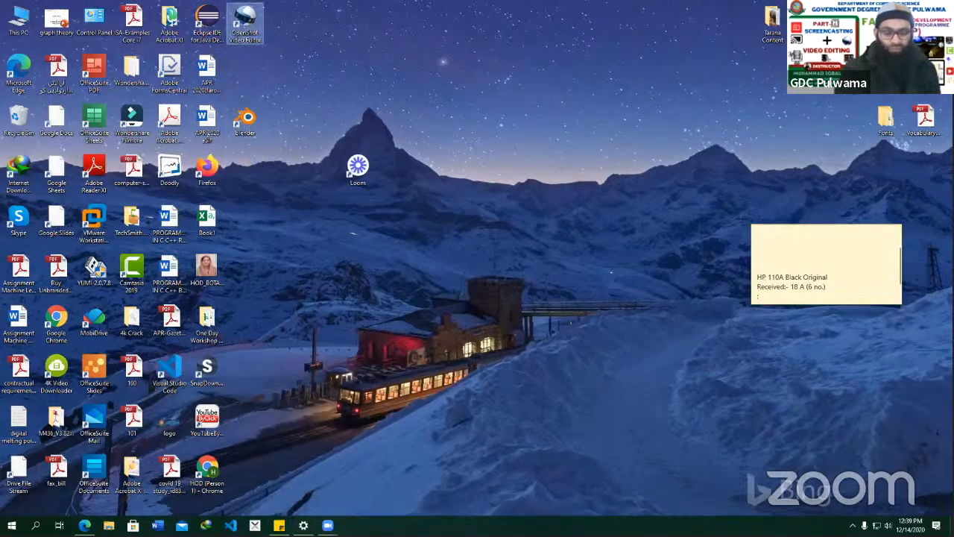
click(149, 486)
click(85, 525)
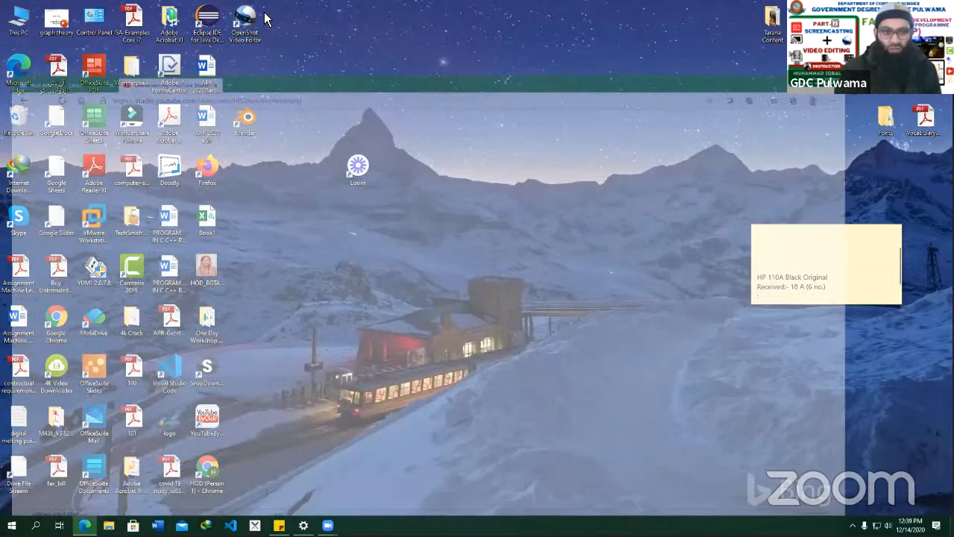
key(ctrl+t)
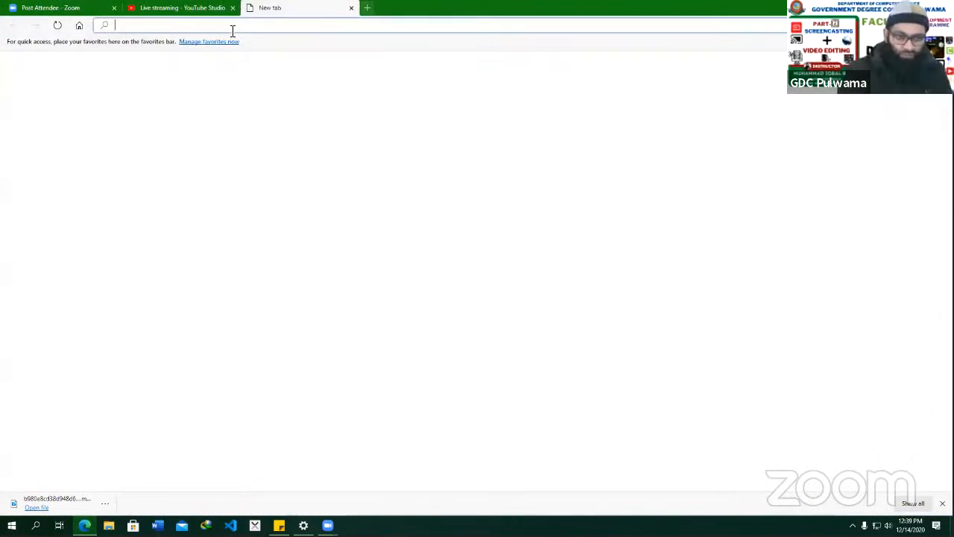
click(213, 16)
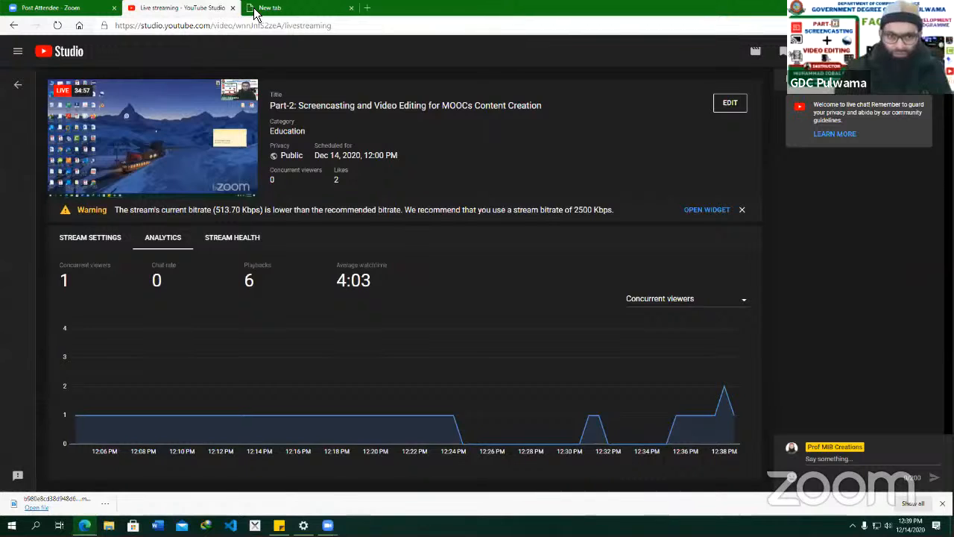
click(255, 9)
click(179, 24)
text(open s)
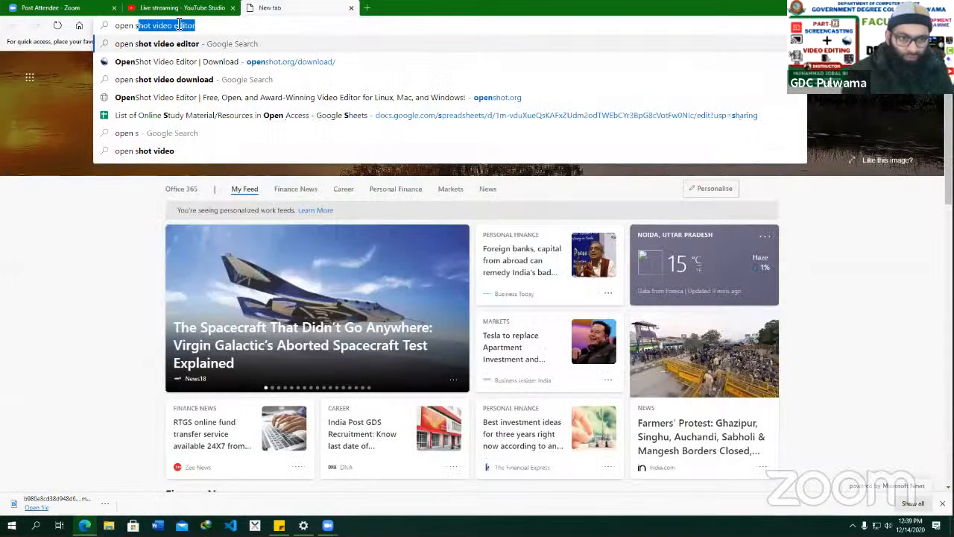
text(hot video editor)
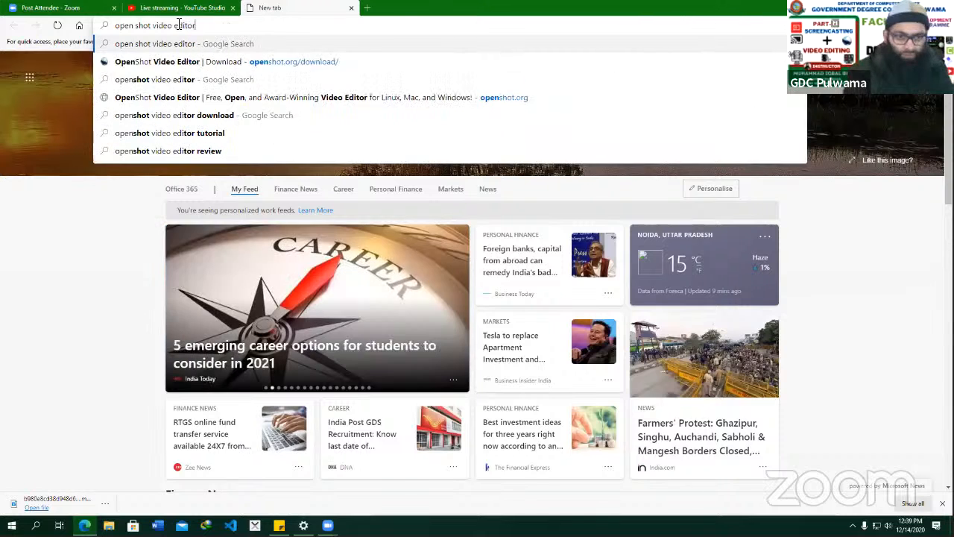
key(Return)
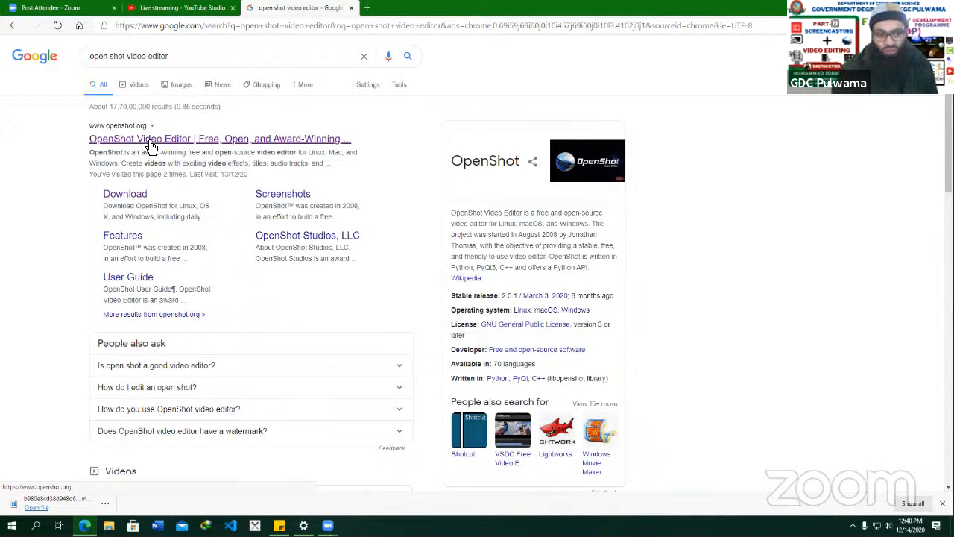
Open the OpenShot website's download page and highlight the 64-bit Windows installer's name and its supported Windows versions.
click(151, 145)
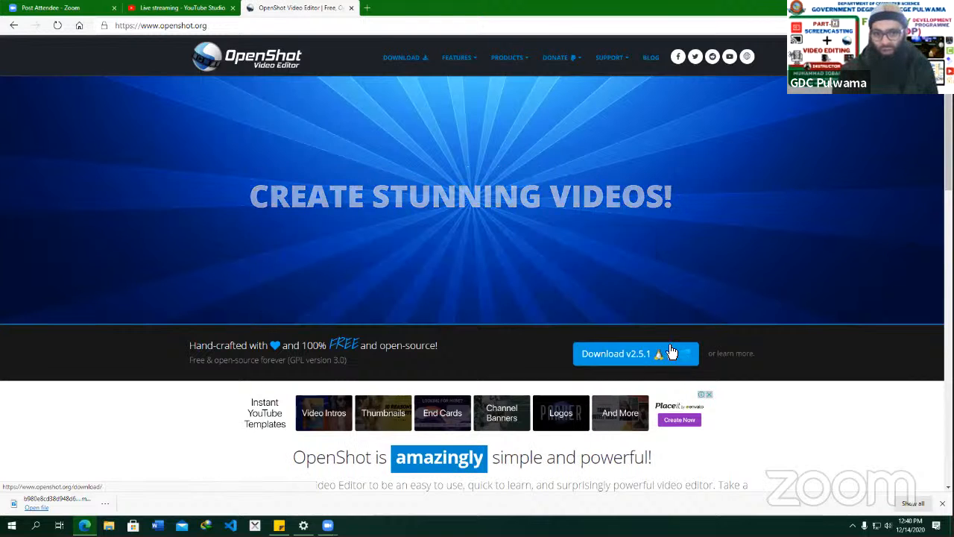
click(401, 65)
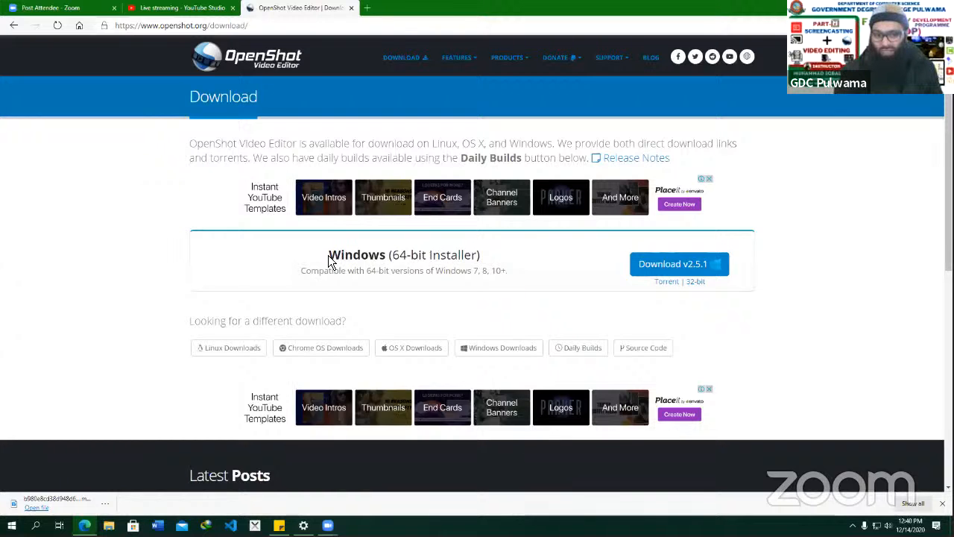
drag(330, 260, 485, 260)
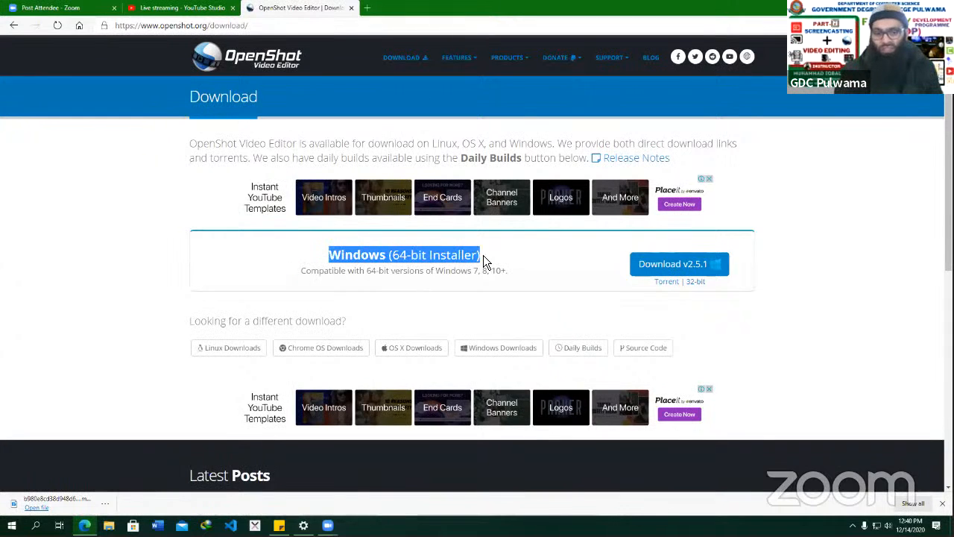
click(412, 256)
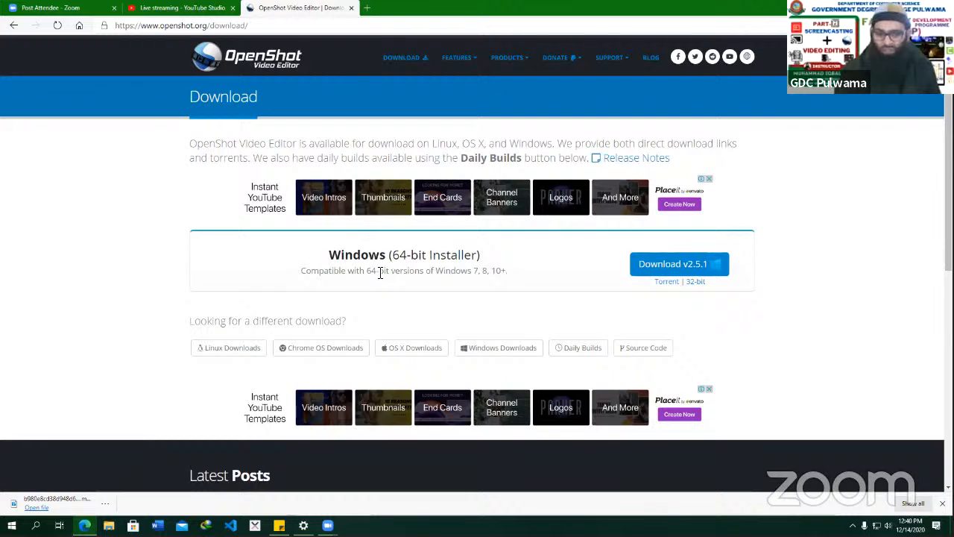
drag(474, 274, 508, 281)
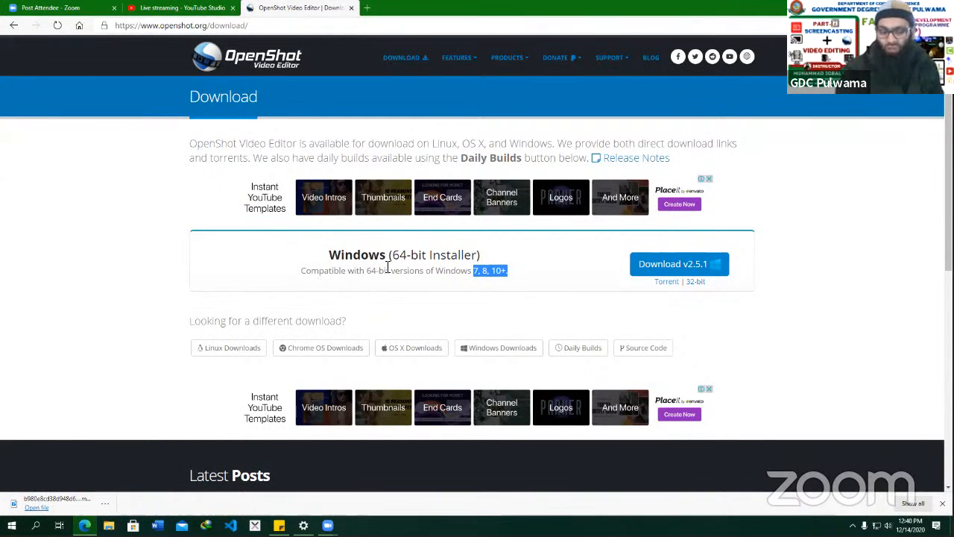
Start downloading the 32-bit OpenShot v2.5.1 installer for Windows and cancel the download.
click(698, 285)
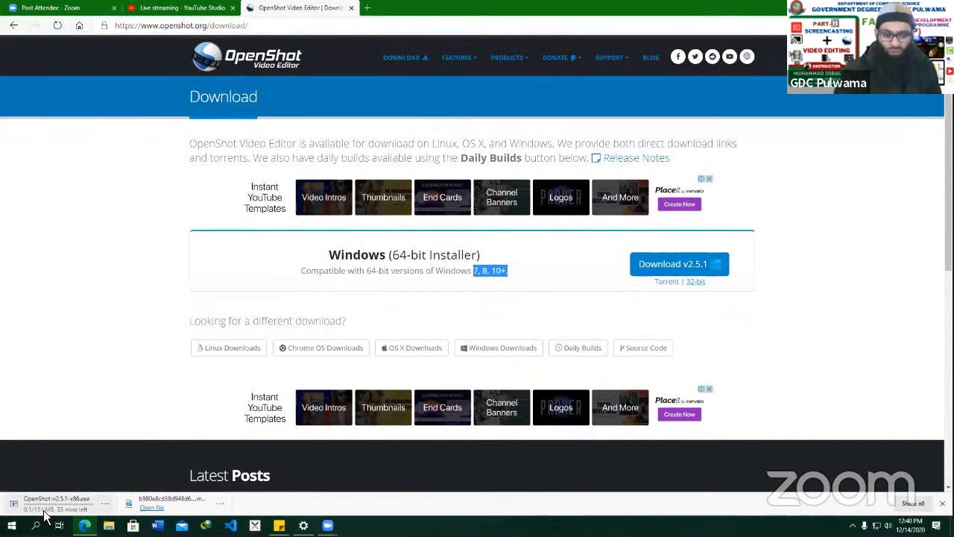
click(106, 503)
click(71, 499)
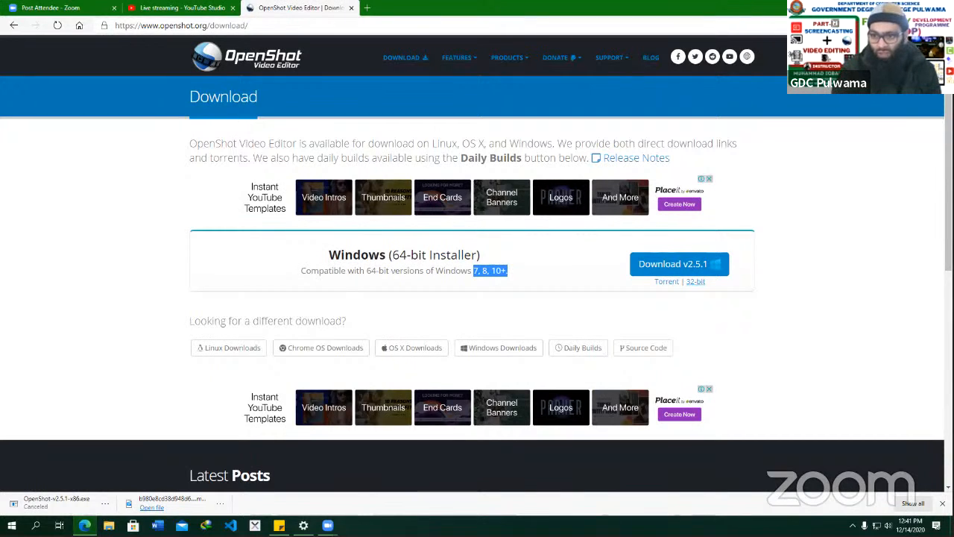
View the computer's system properties from the desktop to check its system type, and close the window.
key(super+d)
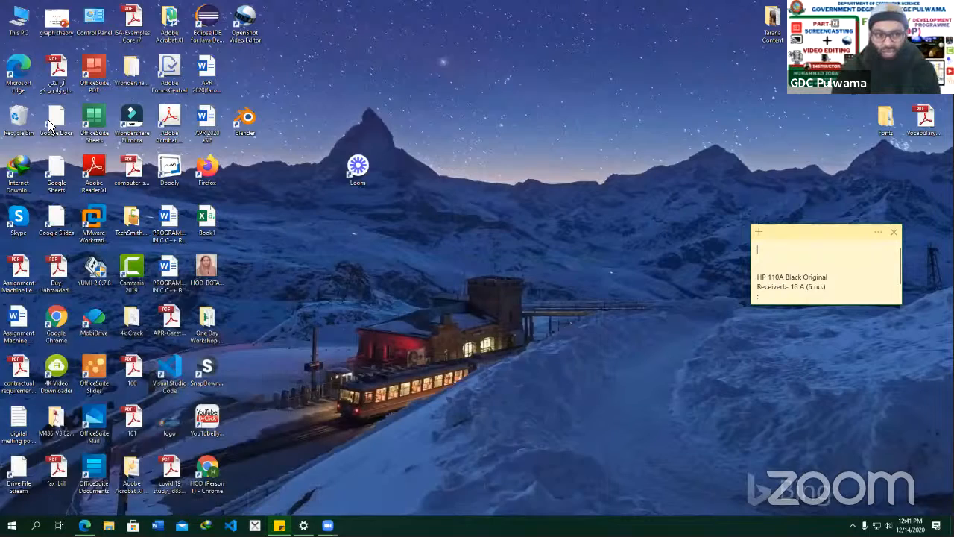
key(shift+F10)
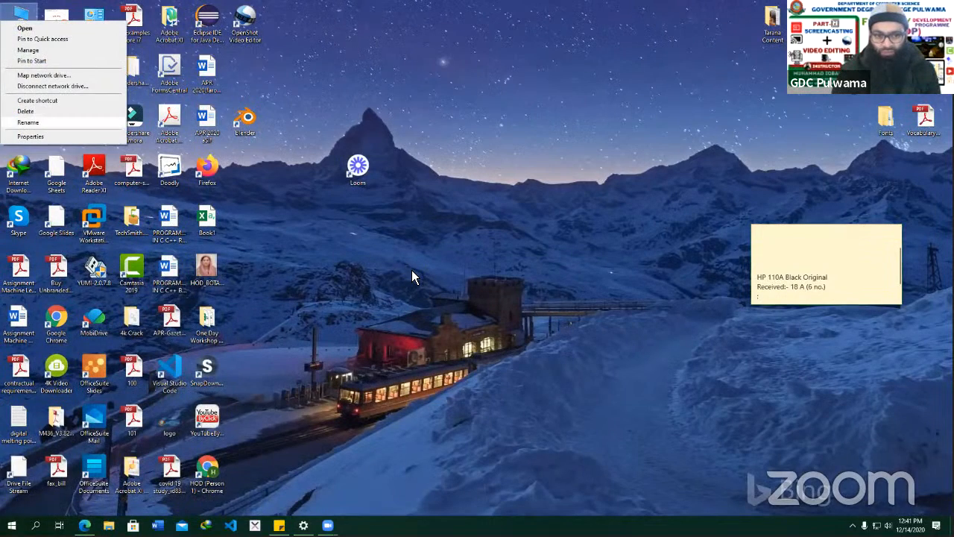
key(Escape)
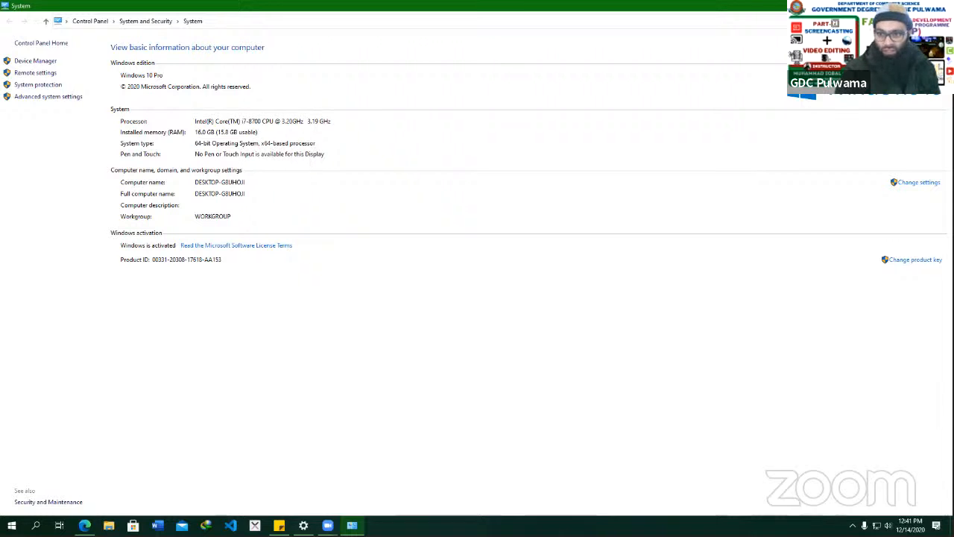
click(941, 6)
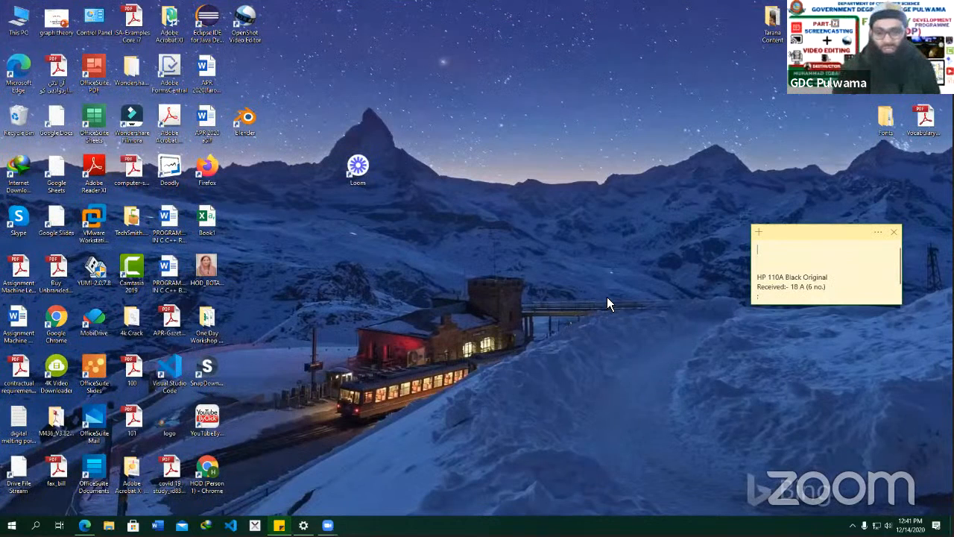
Return to the OpenShot download page, start downloading the 64-bit Windows installer v2.5.1, and cancel the download.
key(super+e)
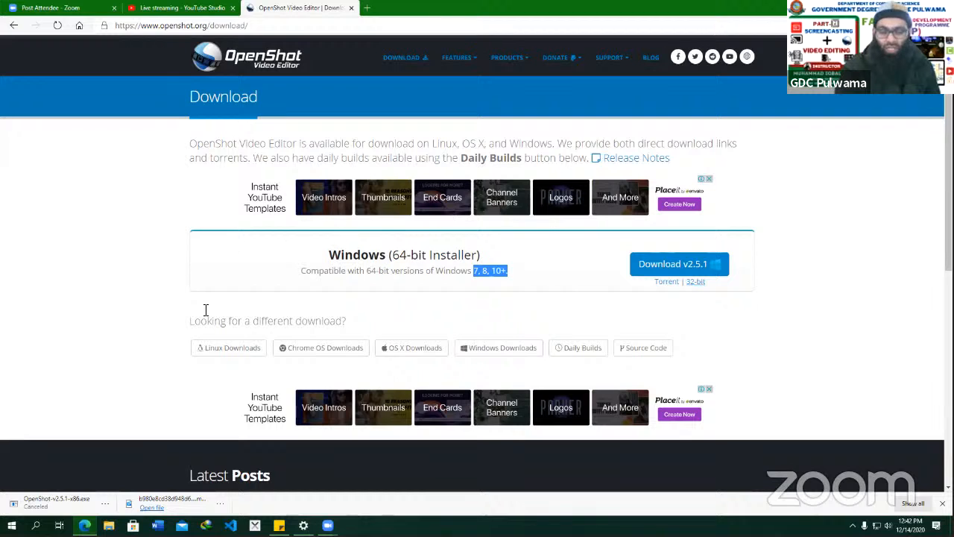
click(680, 268)
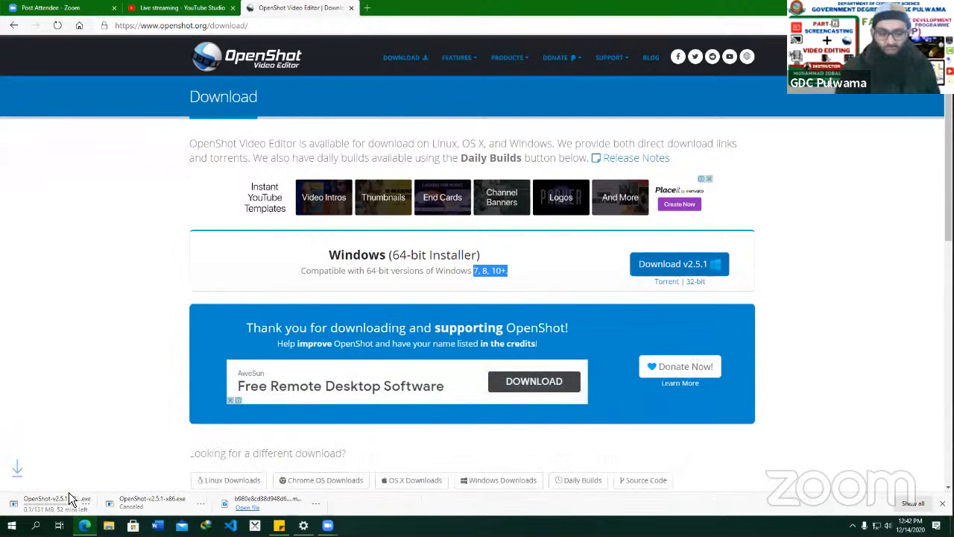
right_click(41, 510)
click(71, 490)
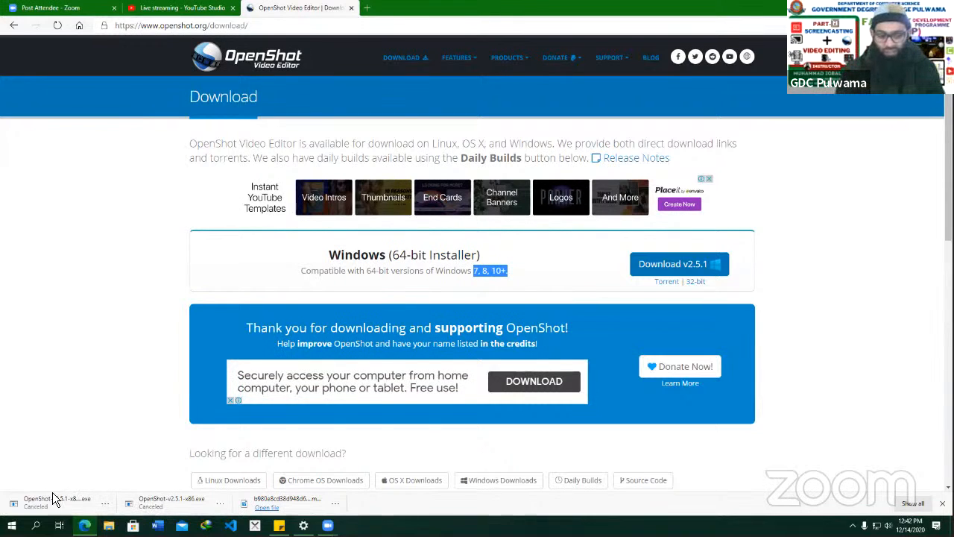
Move the OpenShot Video Editor shortcut beside the Loom shortcut on the desktop and launch OpenShot.
click(84, 525)
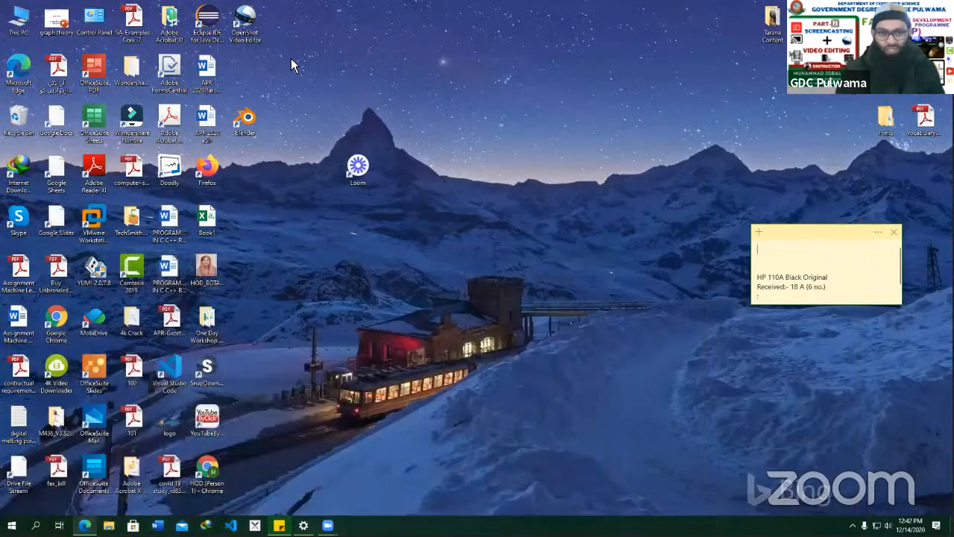
click(291, 58)
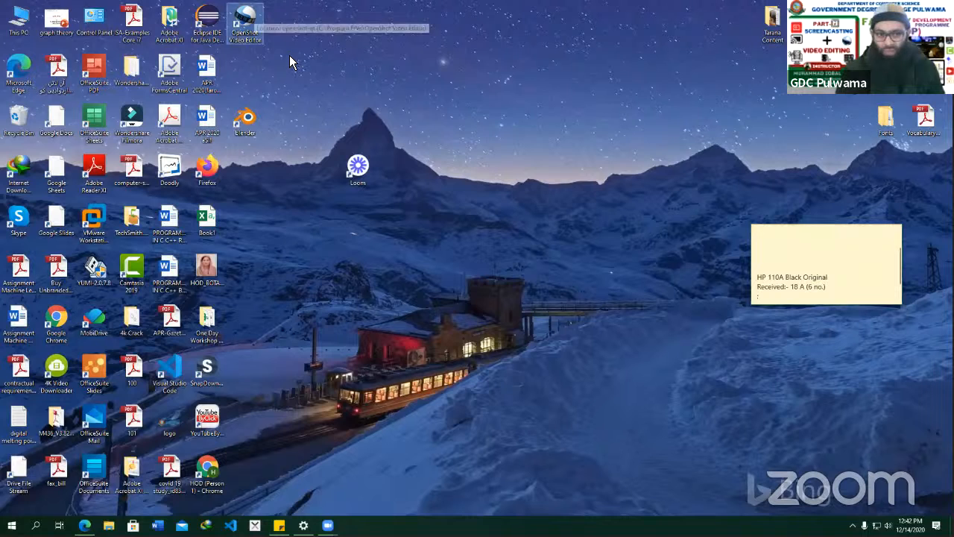
drag(245, 22, 441, 177)
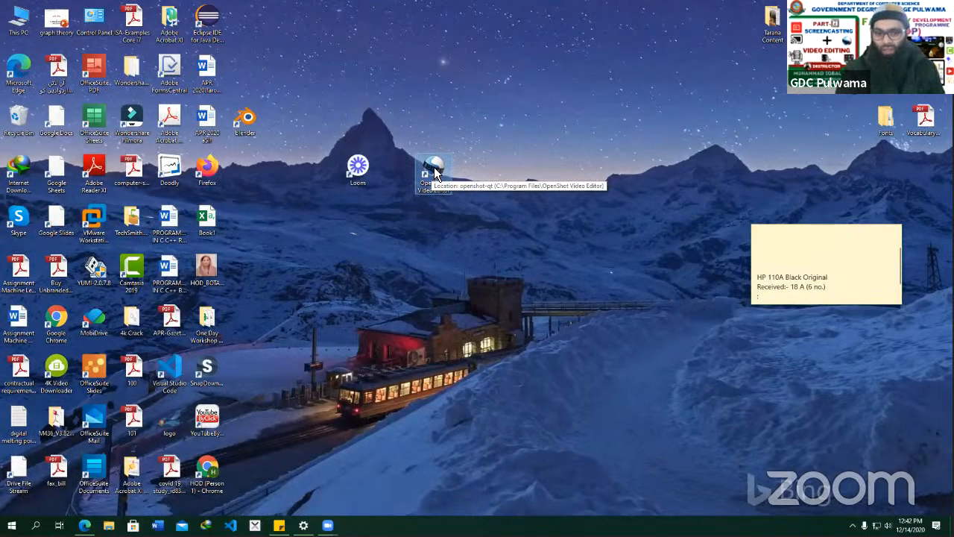
double_click(434, 170)
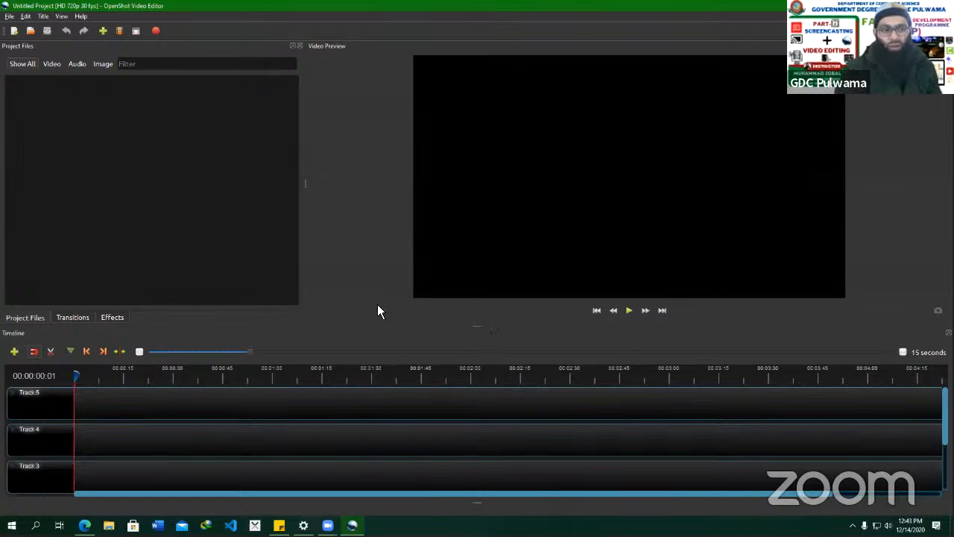
Examine the application menus, the file import dialog and the extent of the empty timeline tracks.
click(9, 15)
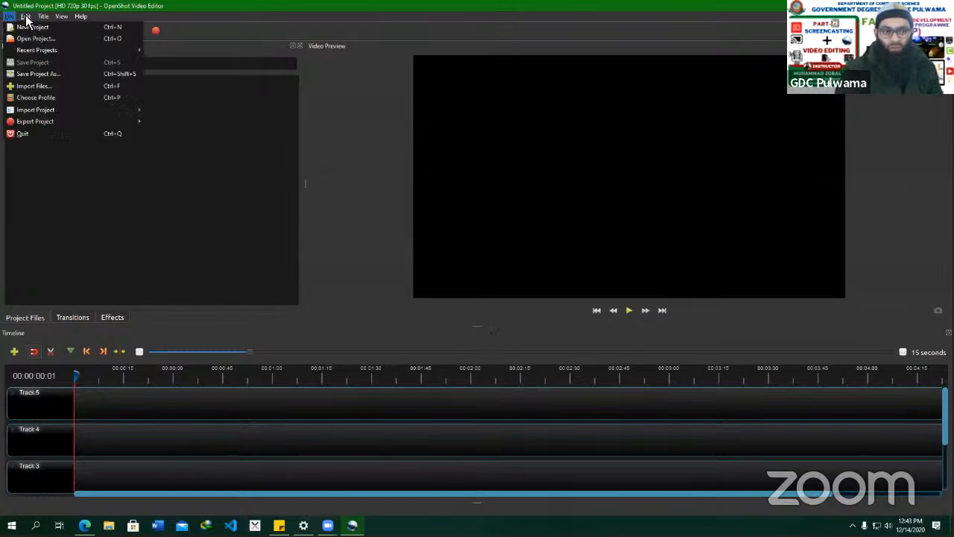
click(82, 18)
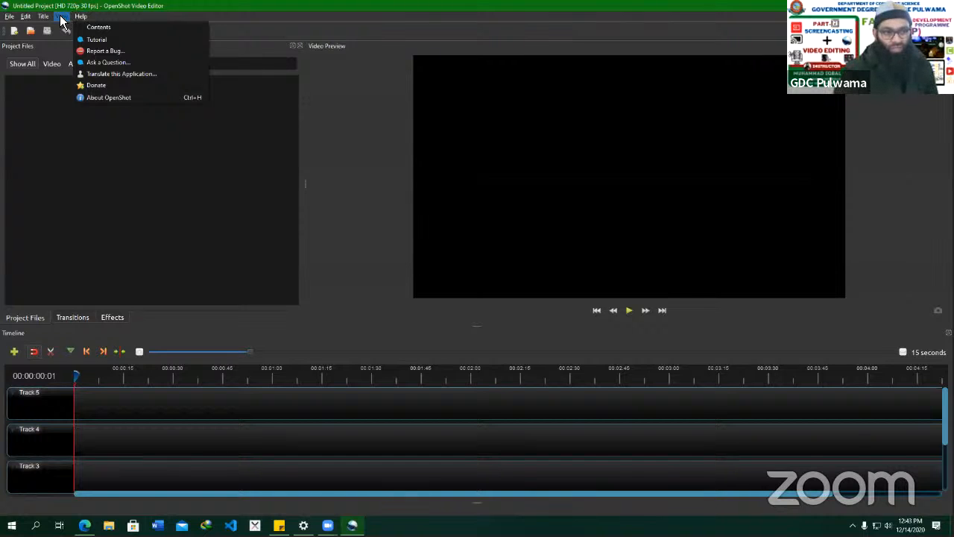
click(196, 33)
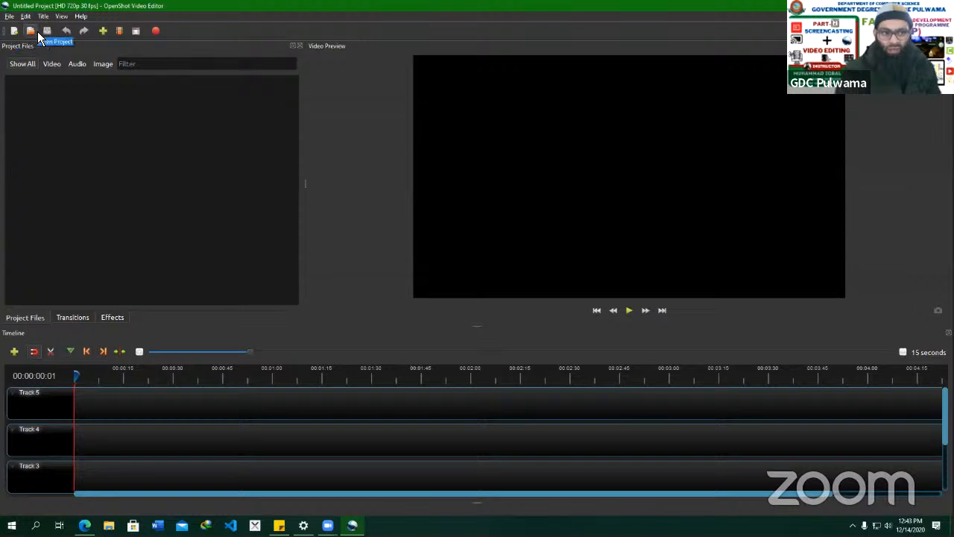
click(104, 31)
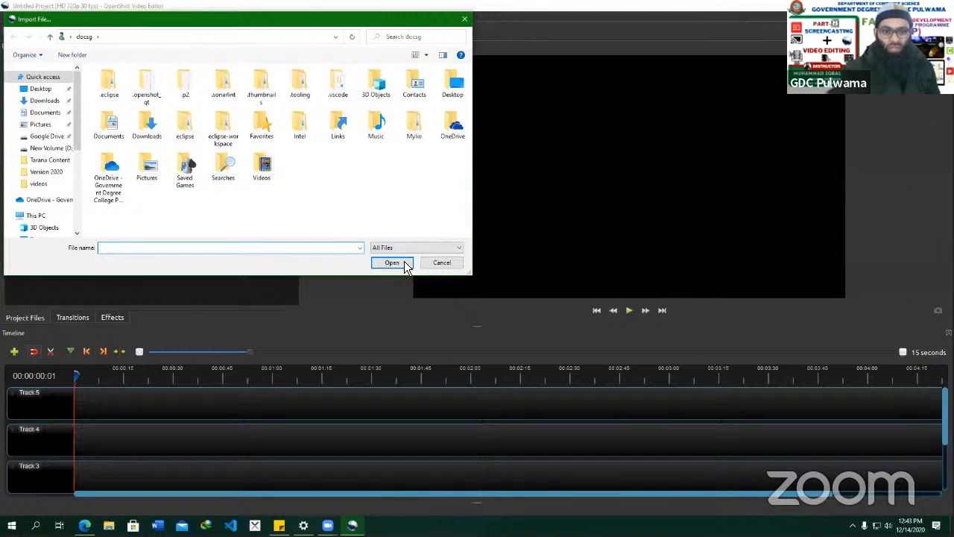
click(438, 263)
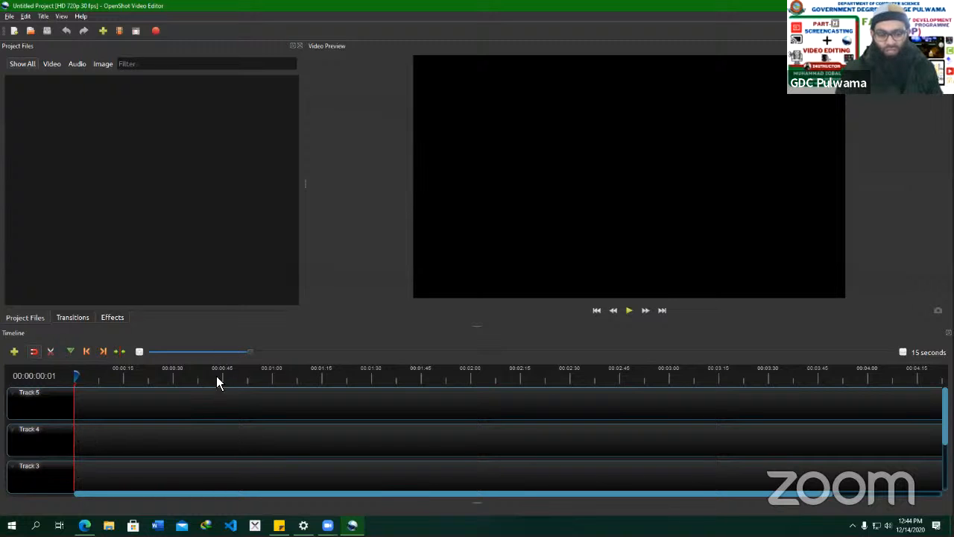
scroll(157, 420, down, 3)
scroll(176, 431, up, 3)
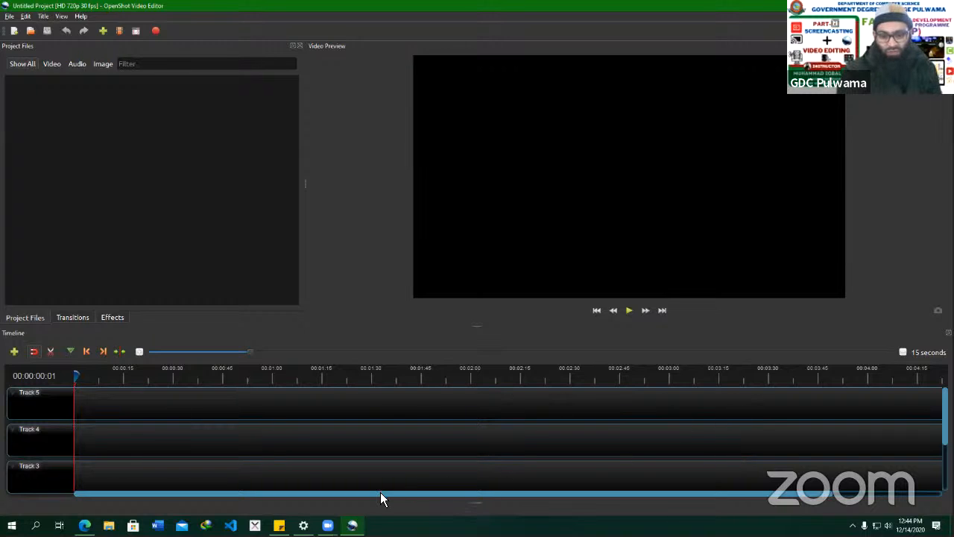
drag(373, 494, 579, 515)
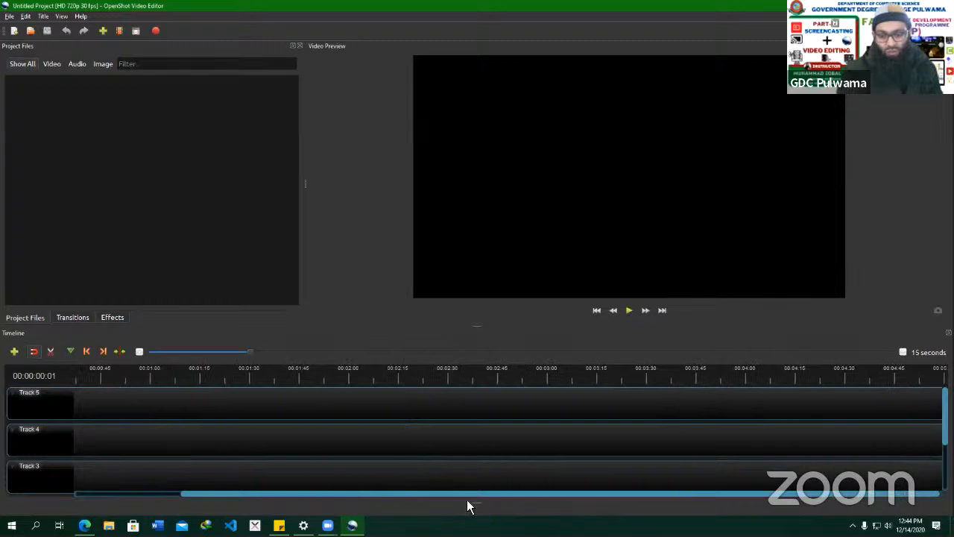
drag(468, 507, 268, 498)
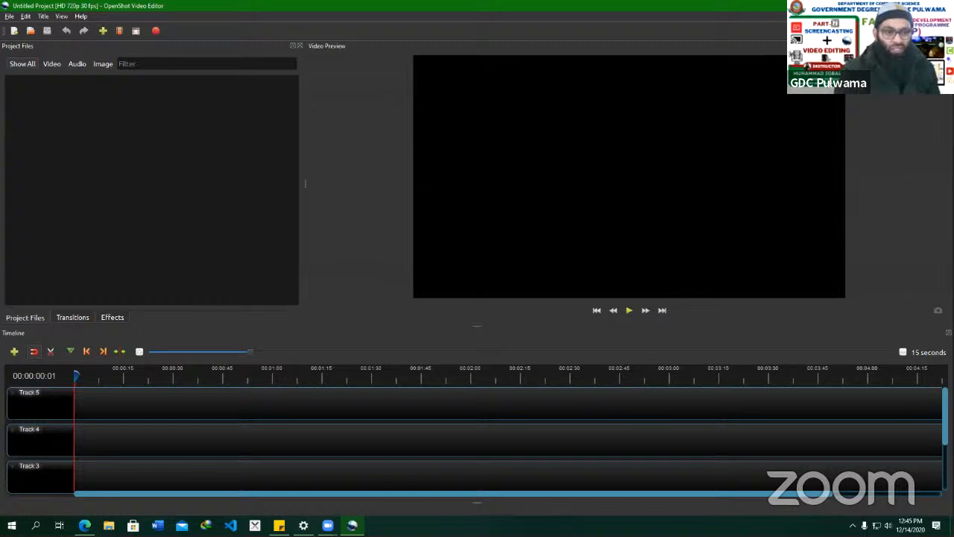
Examine the commands for creating, opening and saving projects, and the import options of the project files area.
click(9, 16)
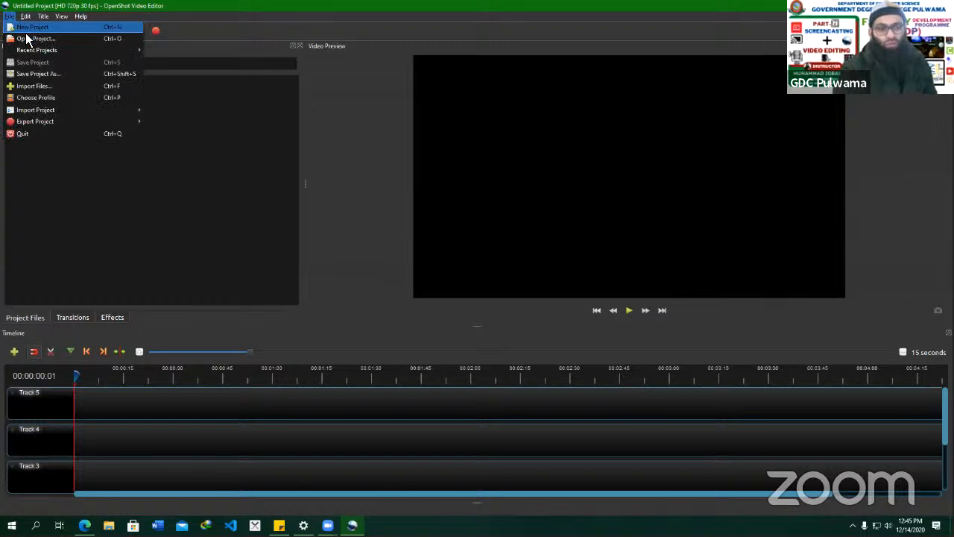
click(96, 196)
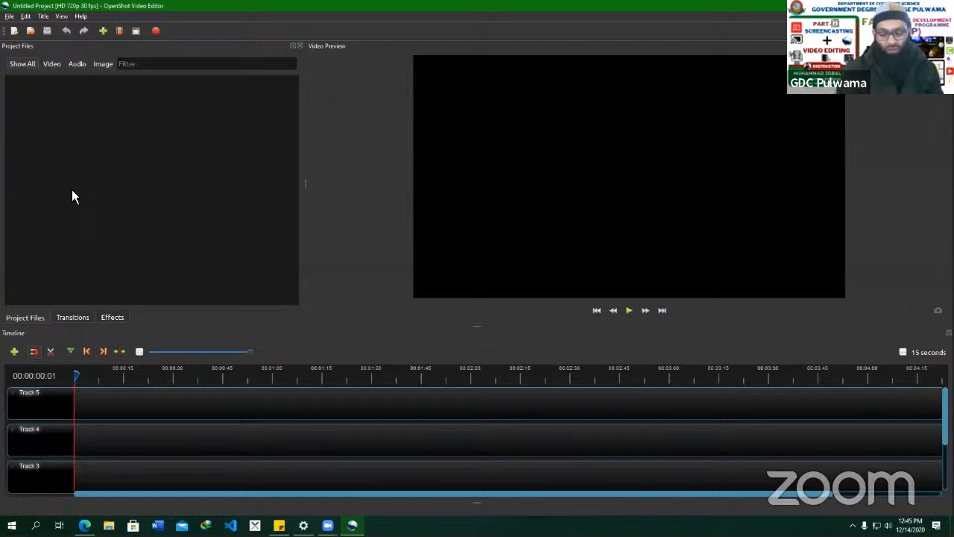
click(10, 17)
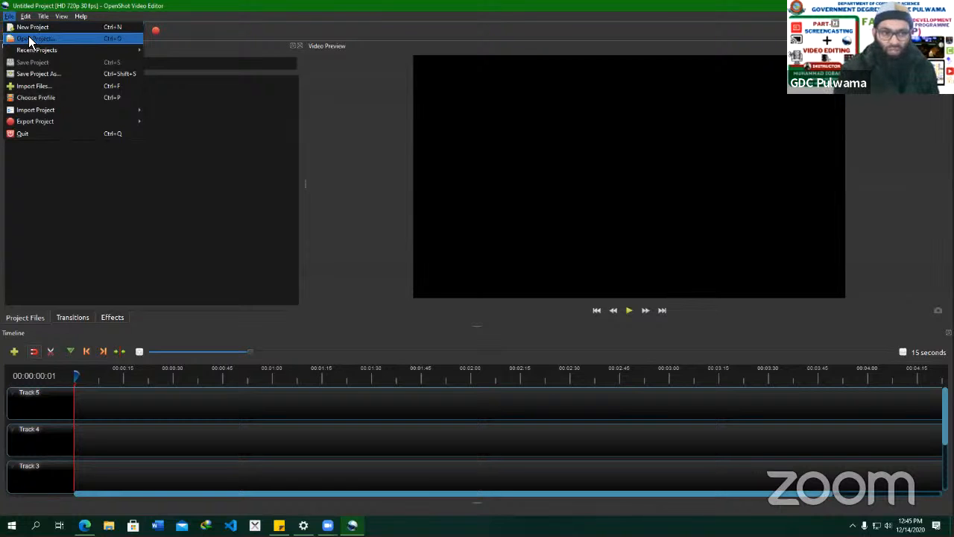
click(29, 31)
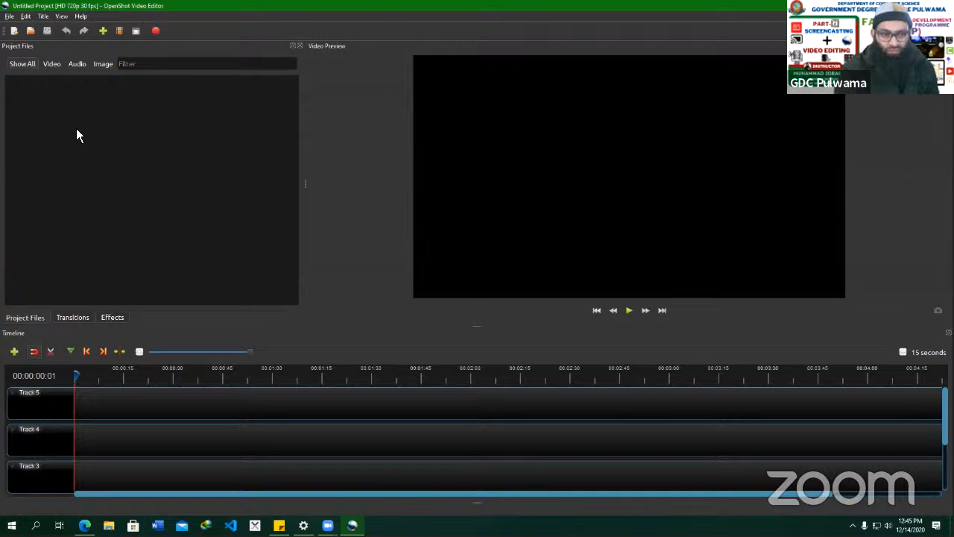
click(10, 16)
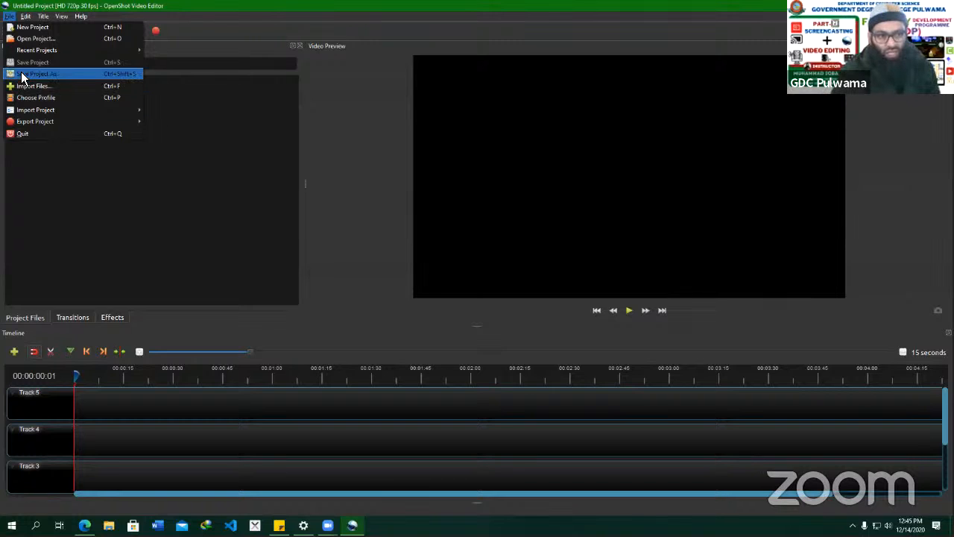
click(168, 239)
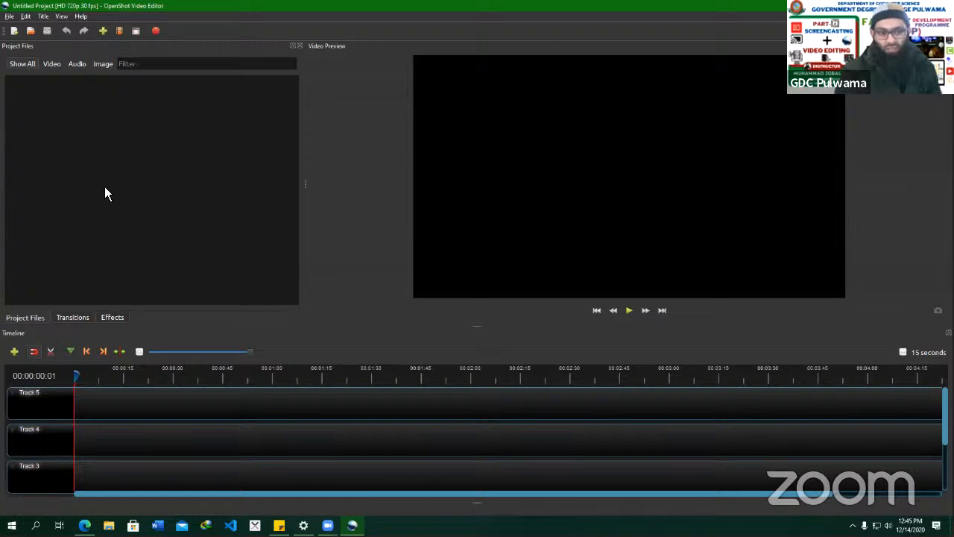
drag(24, 100, 271, 291)
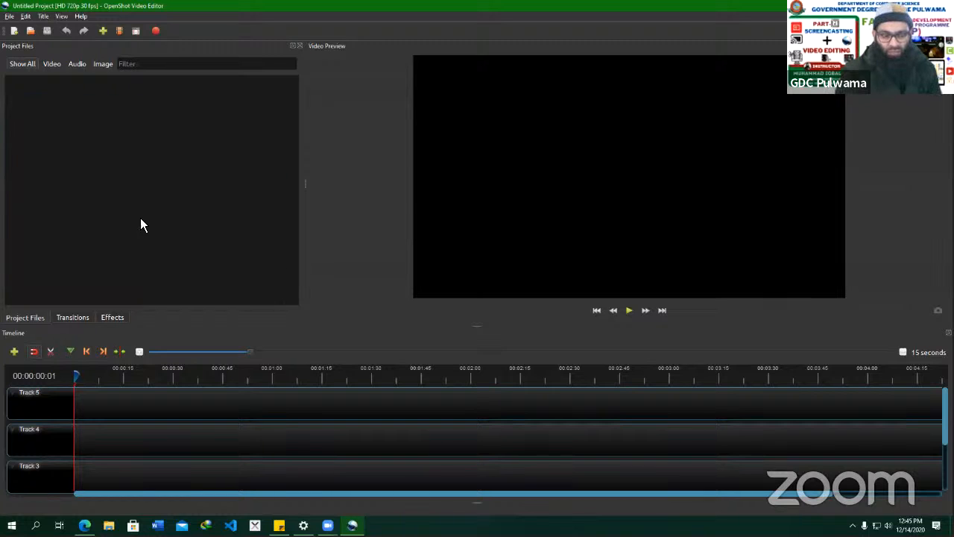
right_click(110, 197)
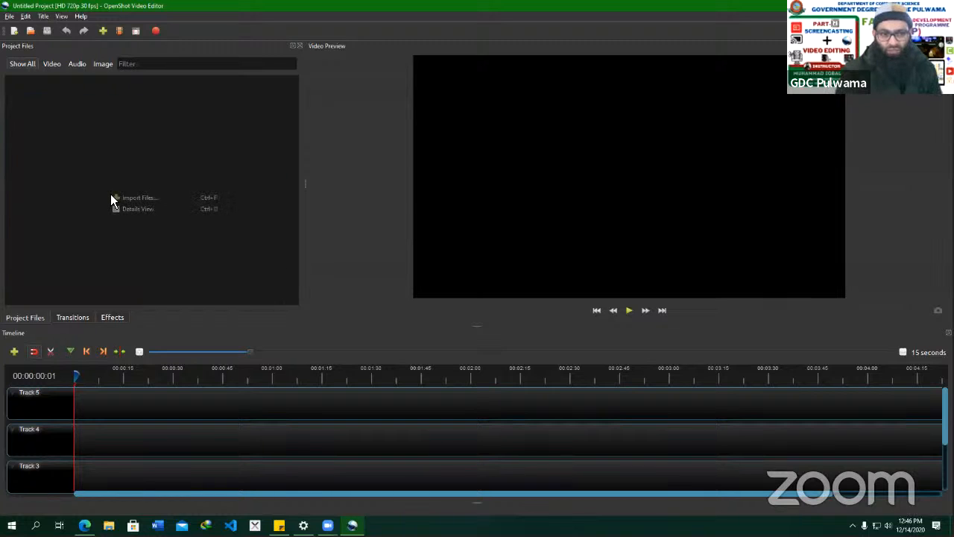
right_click(76, 148)
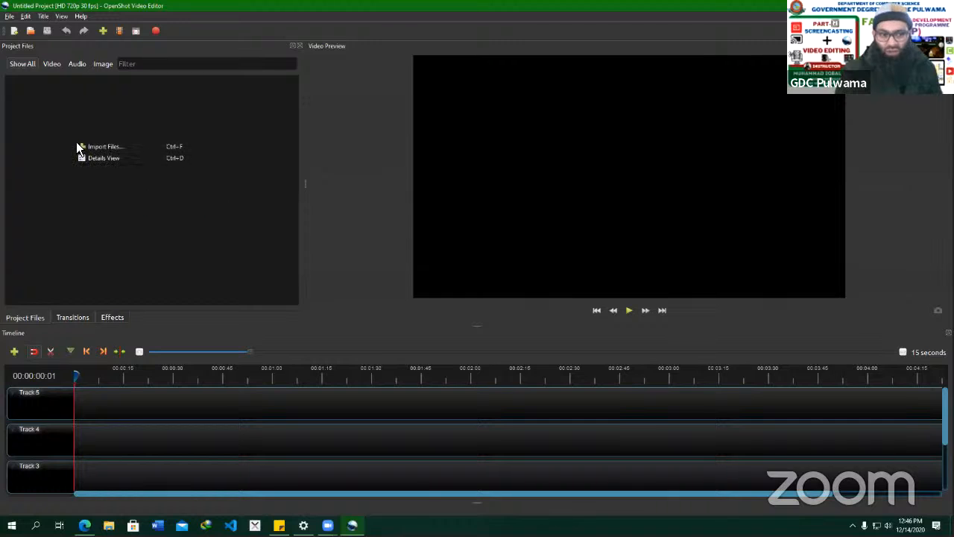
click(116, 147)
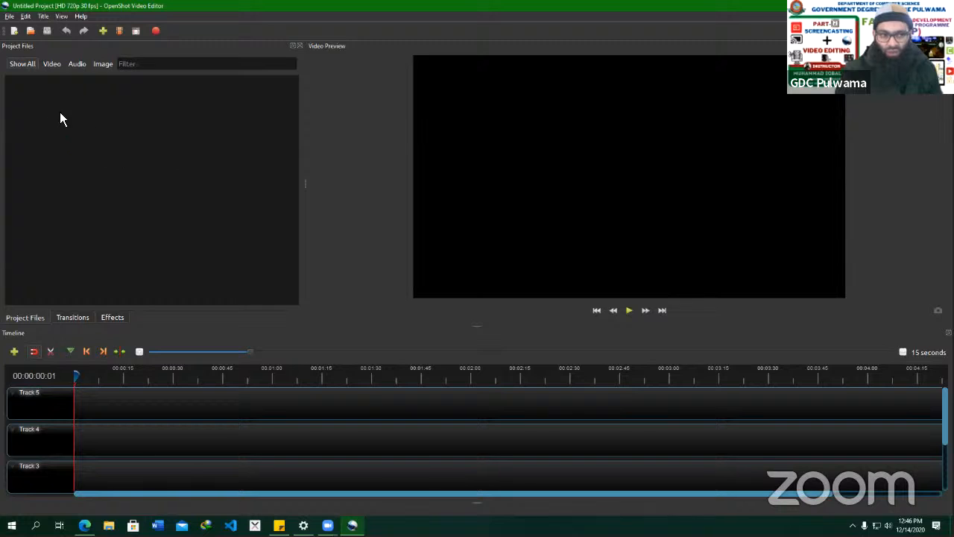
click(104, 31)
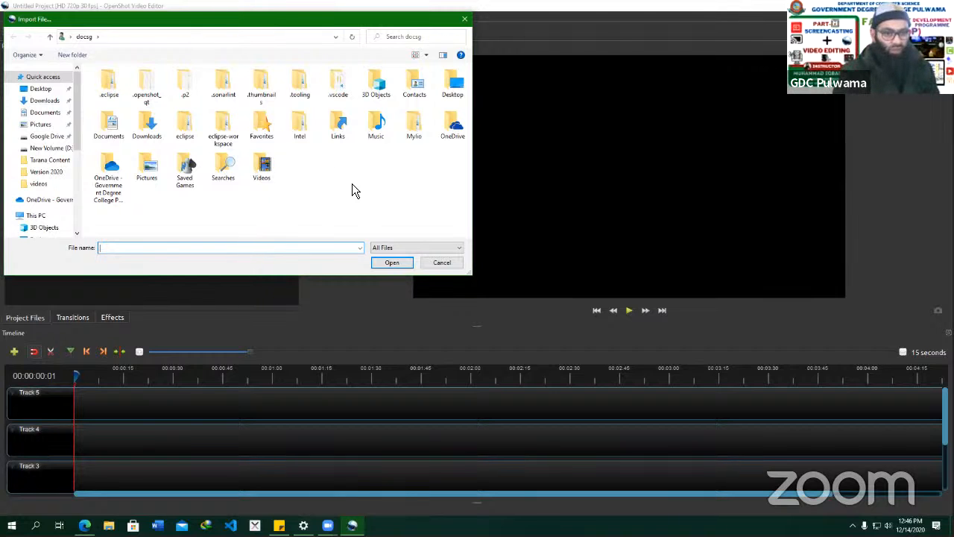
click(41, 101)
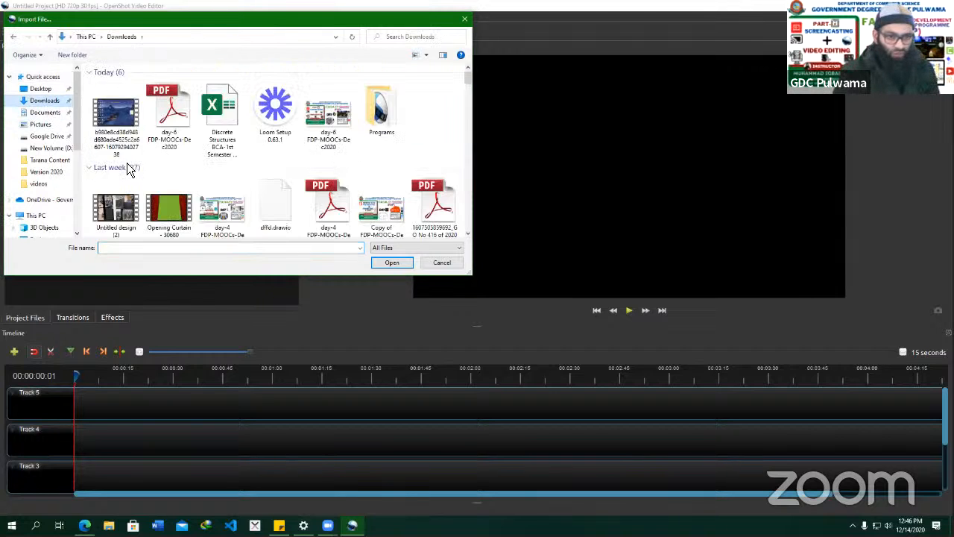
click(118, 130)
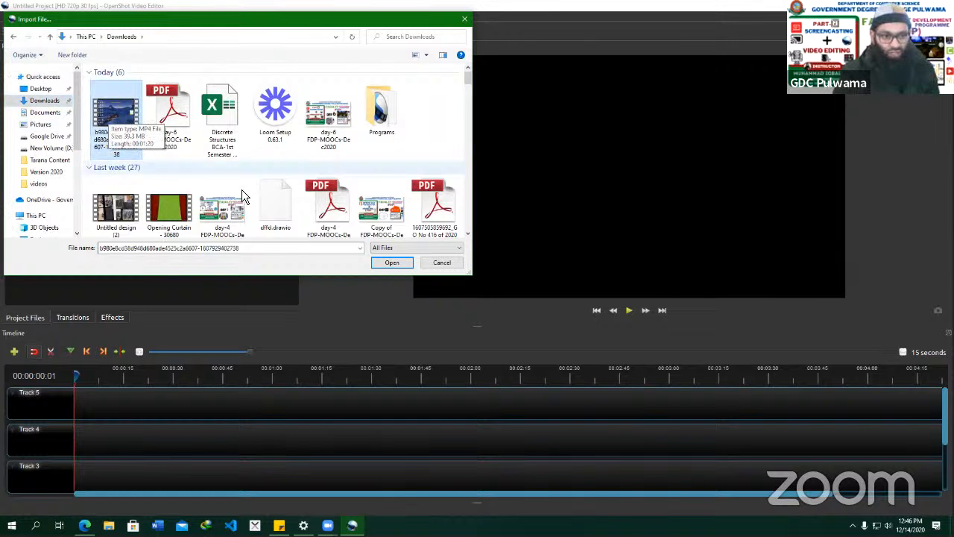
click(384, 263)
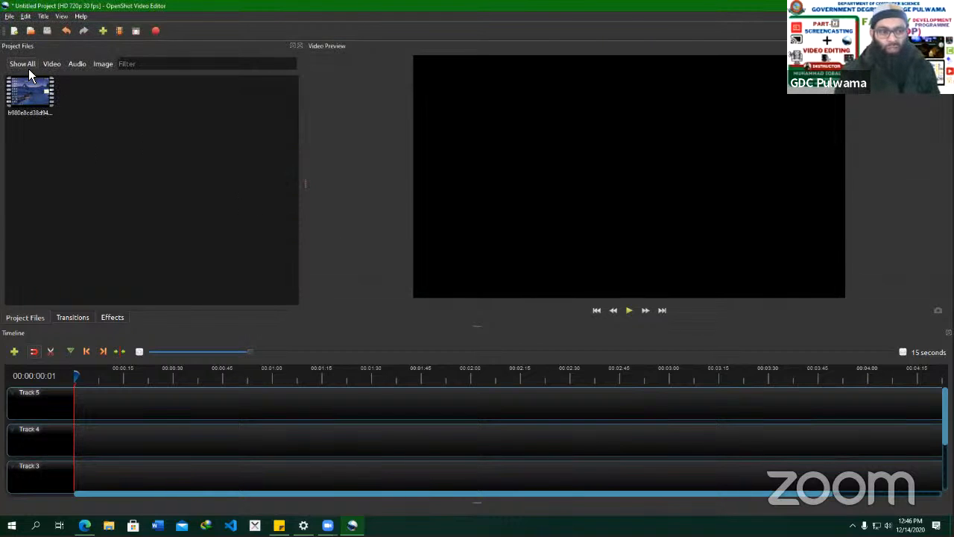
Filter the project files by video and by audio to compare what each filter shows.
click(52, 64)
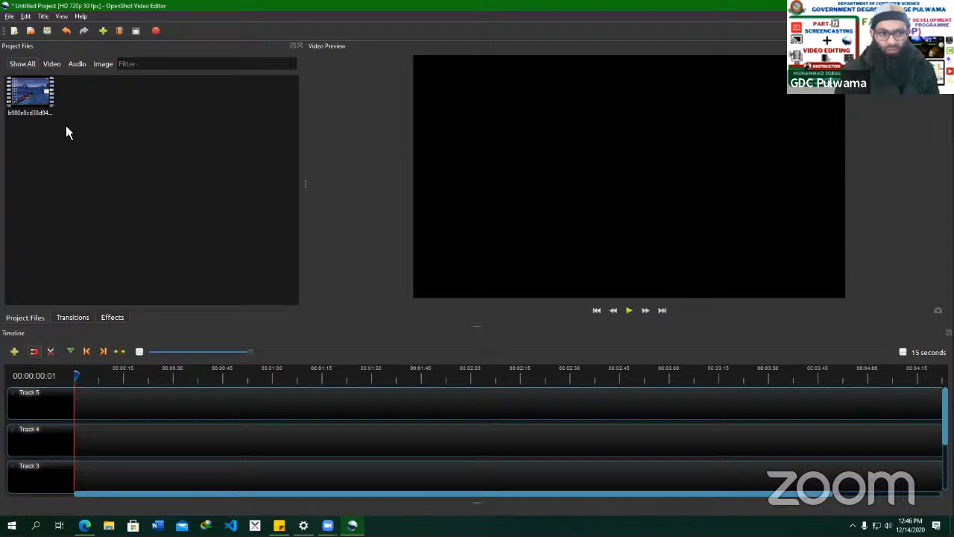
click(77, 65)
drag(69, 94, 75, 194)
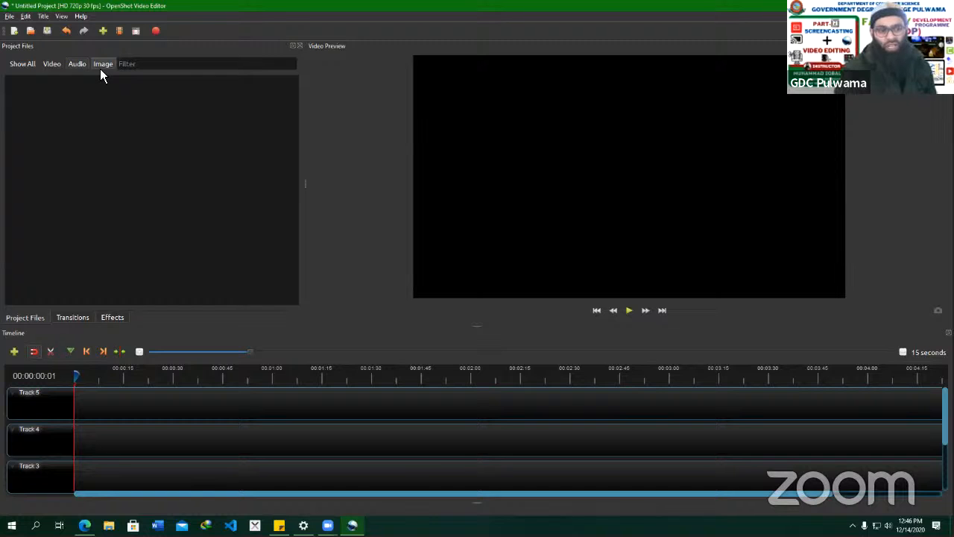
Import the day-6 FDP-MOOCs-Dec2020 image from the Downloads folder and show all project files together.
right_click(56, 101)
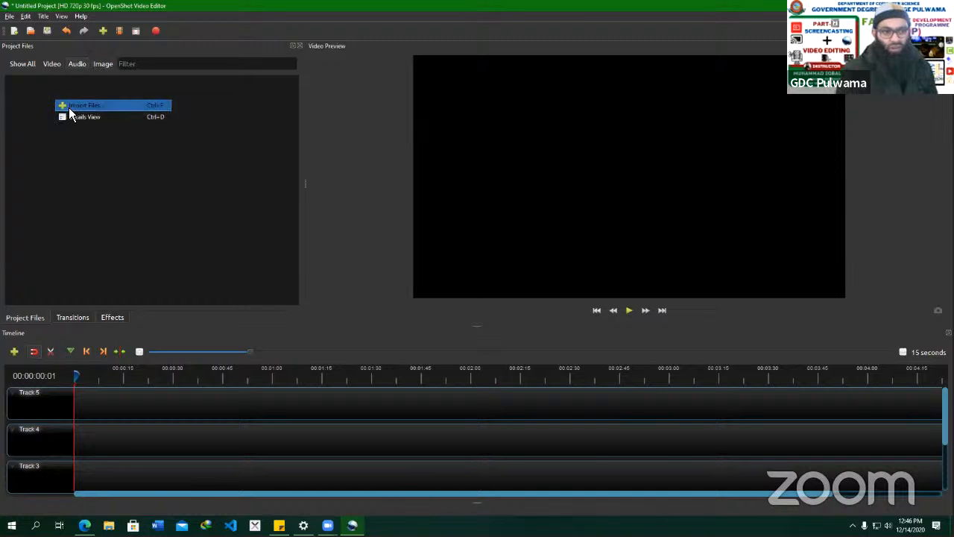
click(69, 105)
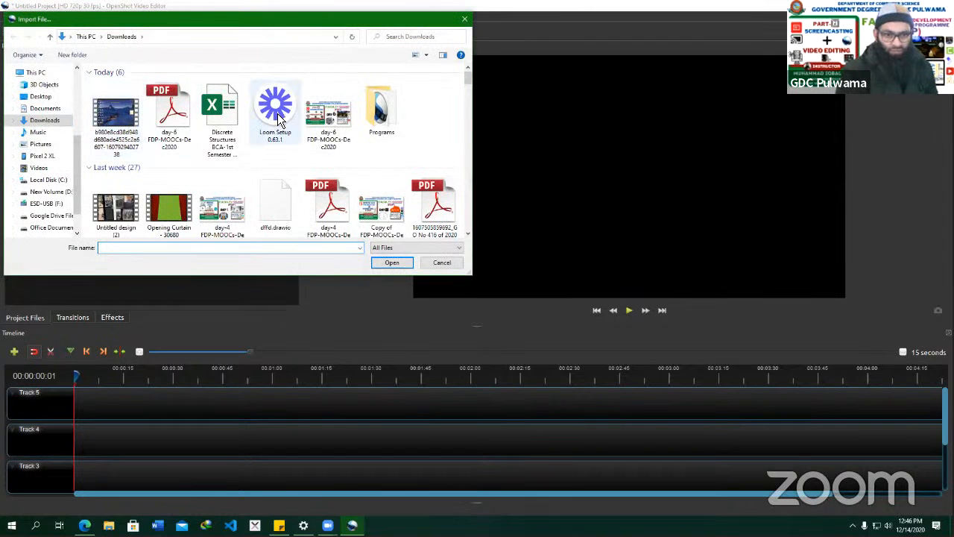
double_click(321, 123)
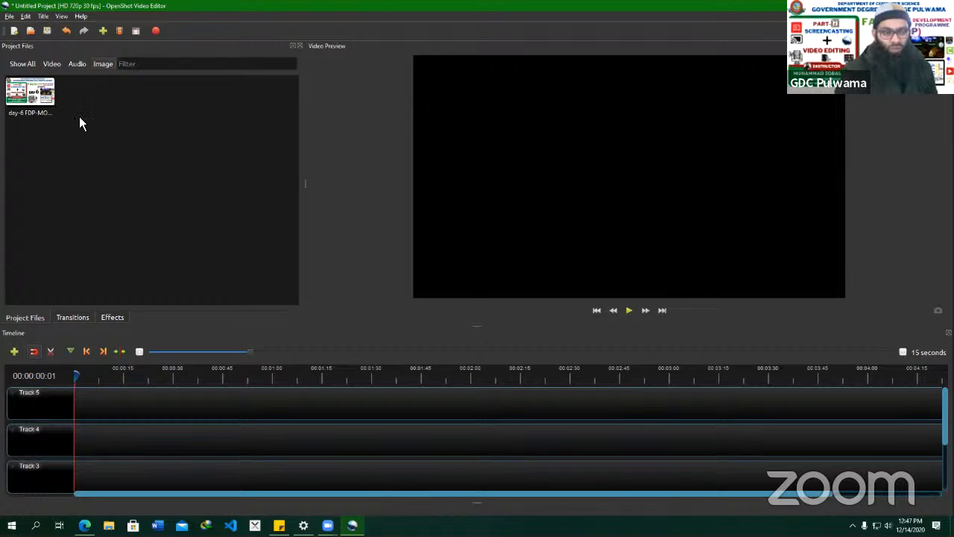
click(22, 63)
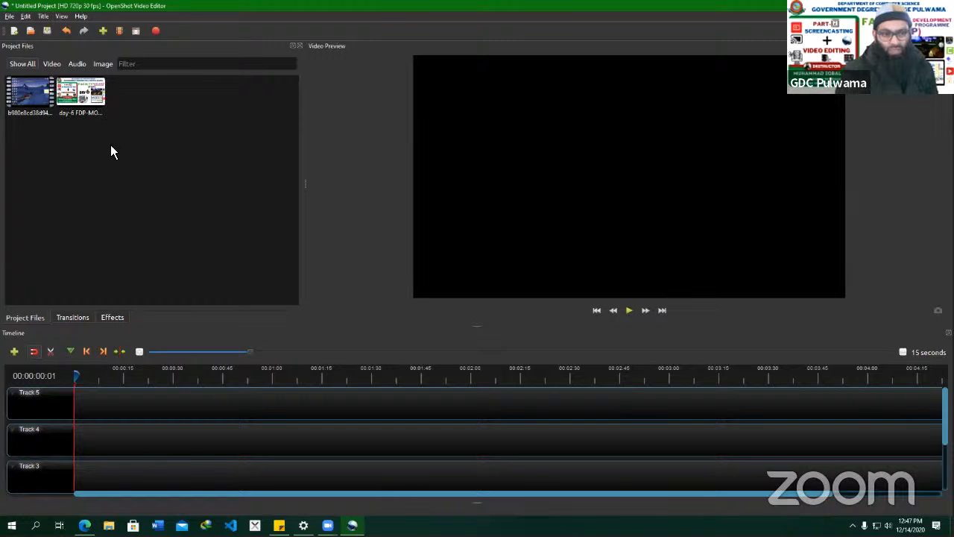
drag(146, 144, 34, 83)
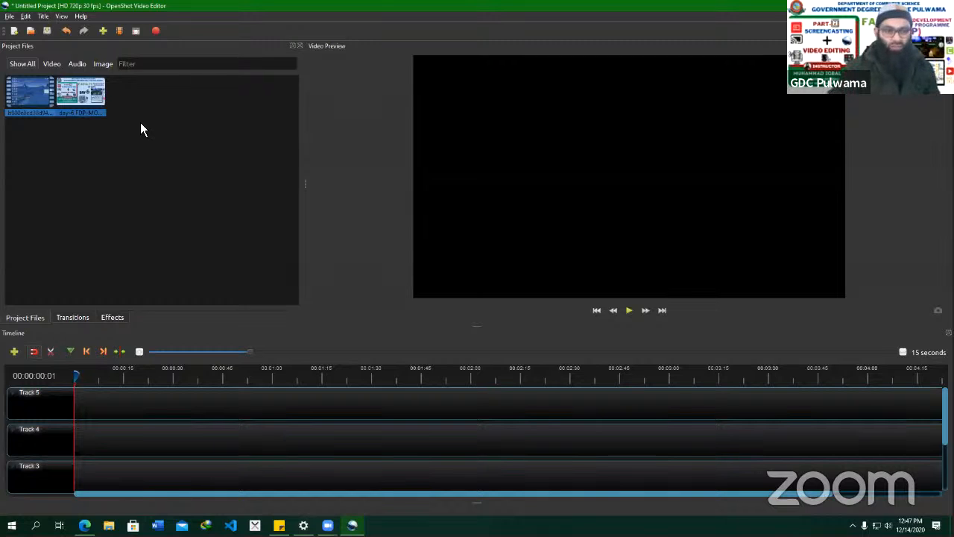
Place the imported MP4 video at the start of Track 4 on the timeline.
click(150, 149)
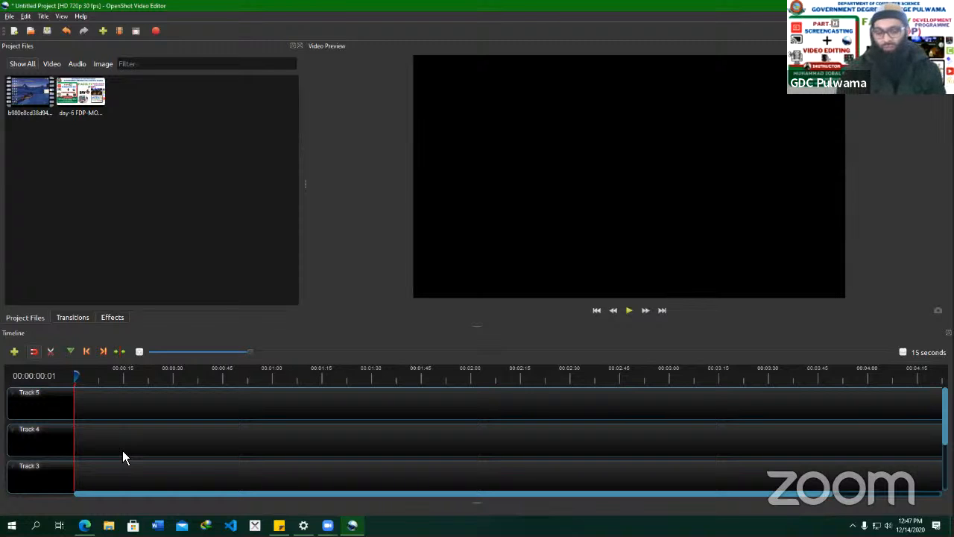
click(23, 97)
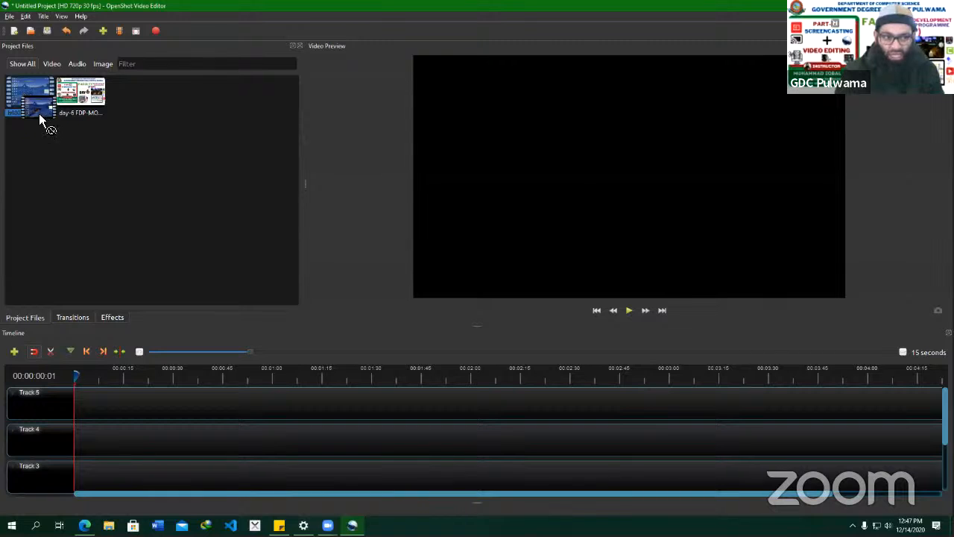
drag(113, 359, 85, 444)
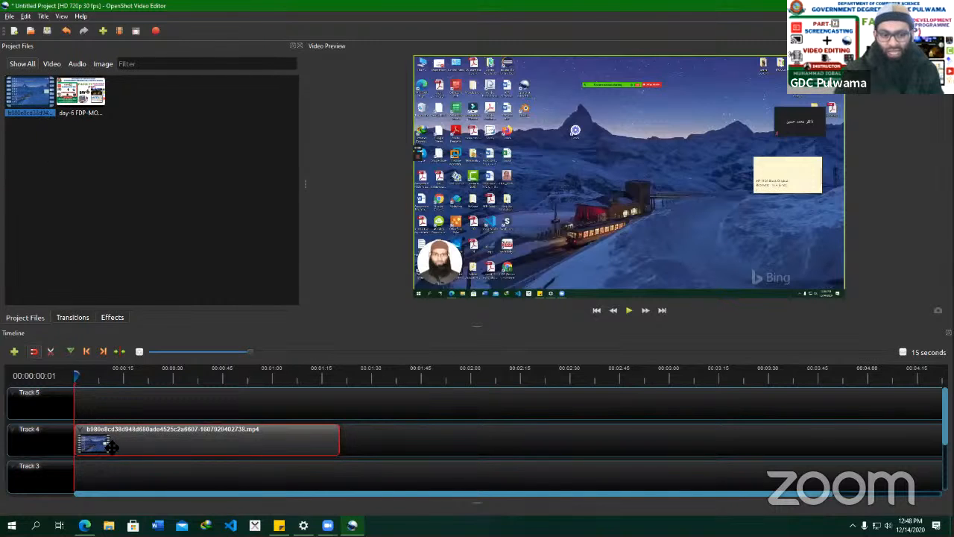
Preview the clip at several timeline positions up to its end, and return the playhead to the start.
click(93, 377)
click(113, 378)
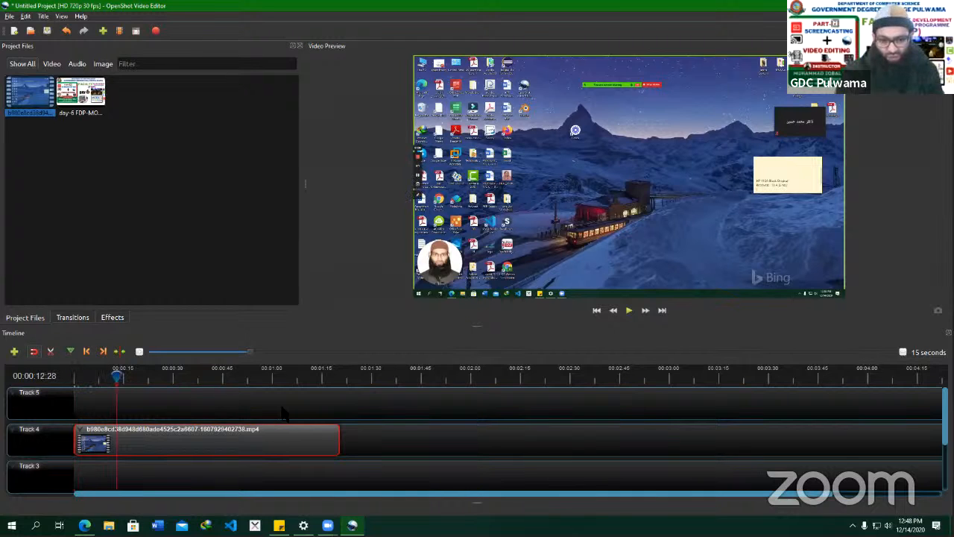
click(338, 376)
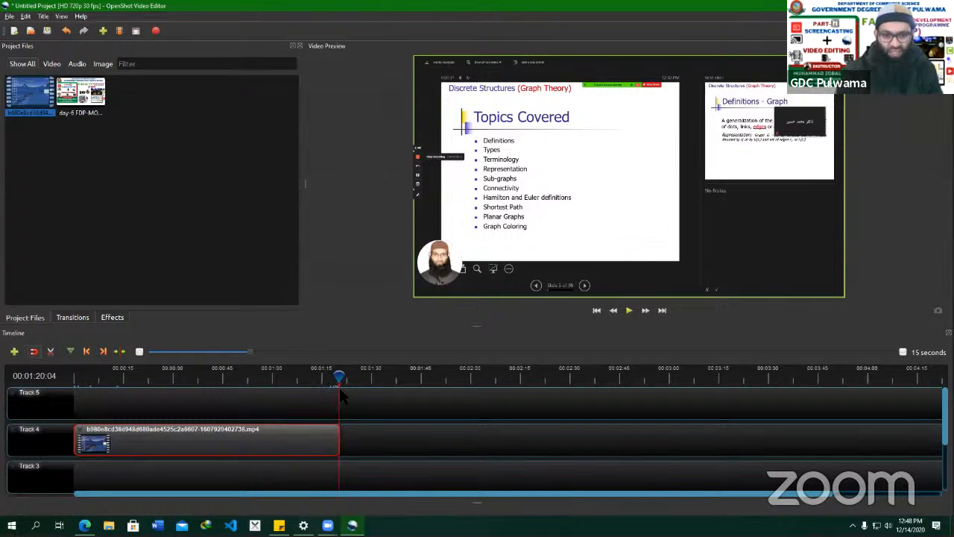
drag(339, 376, 66, 381)
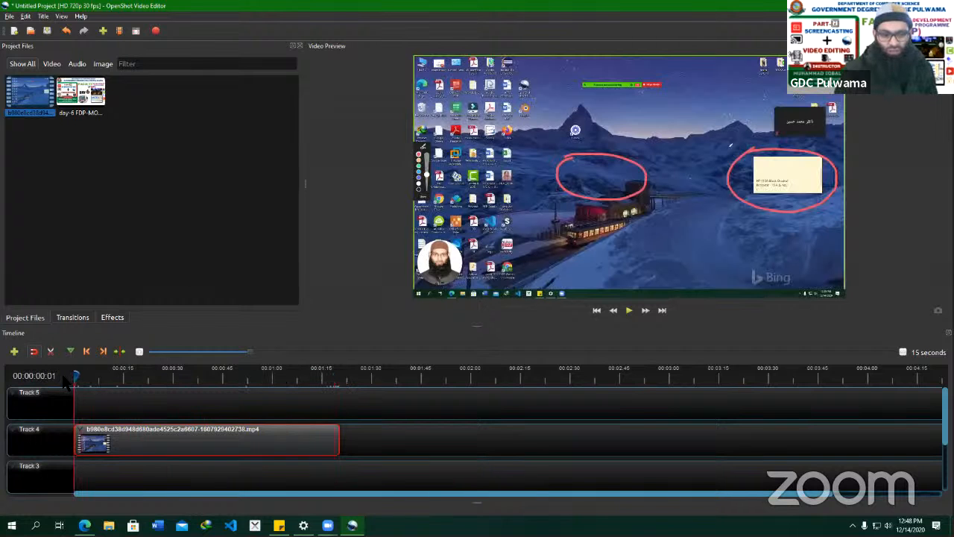
Play the clip from its start, skip ahead to about 15 seconds, and pause the playback shortly after.
key(space)
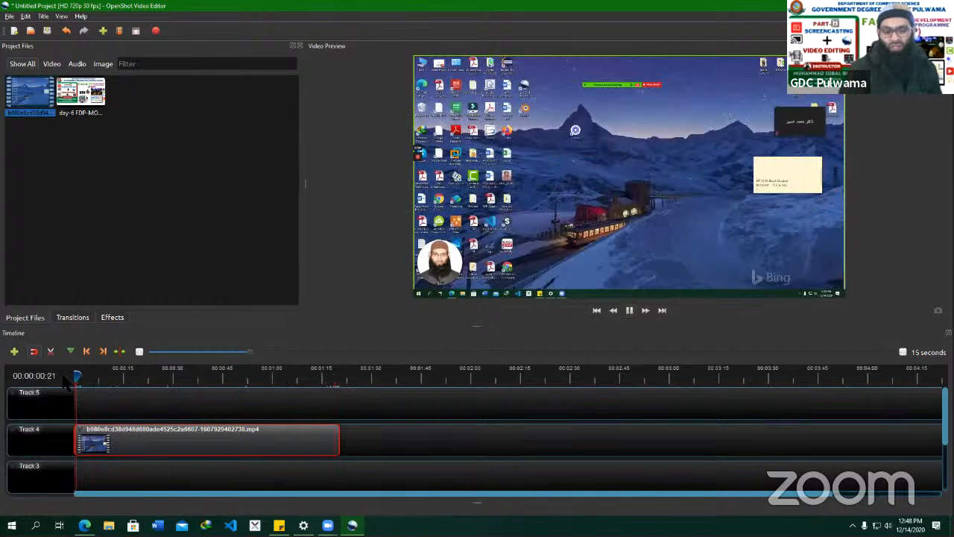
click(92, 406)
drag(83, 375, 118, 373)
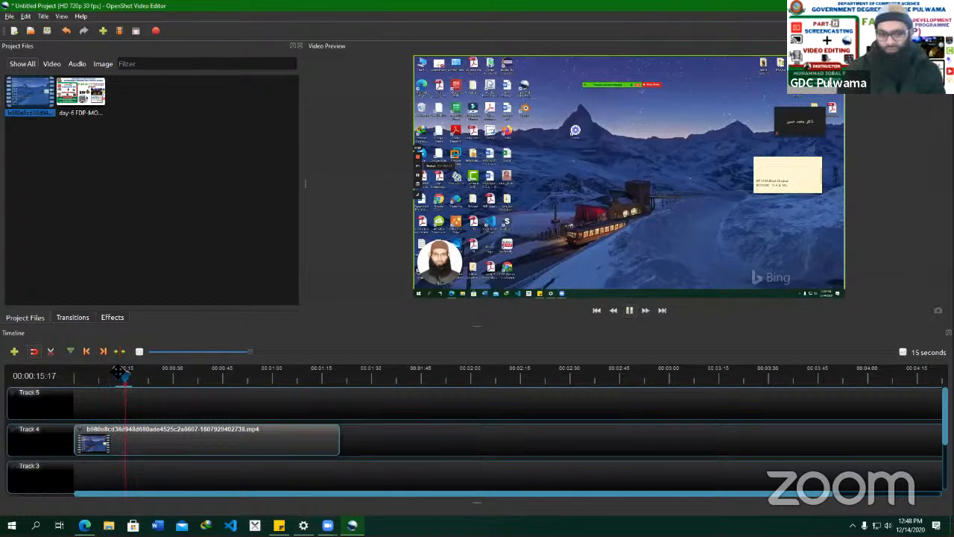
key(space)
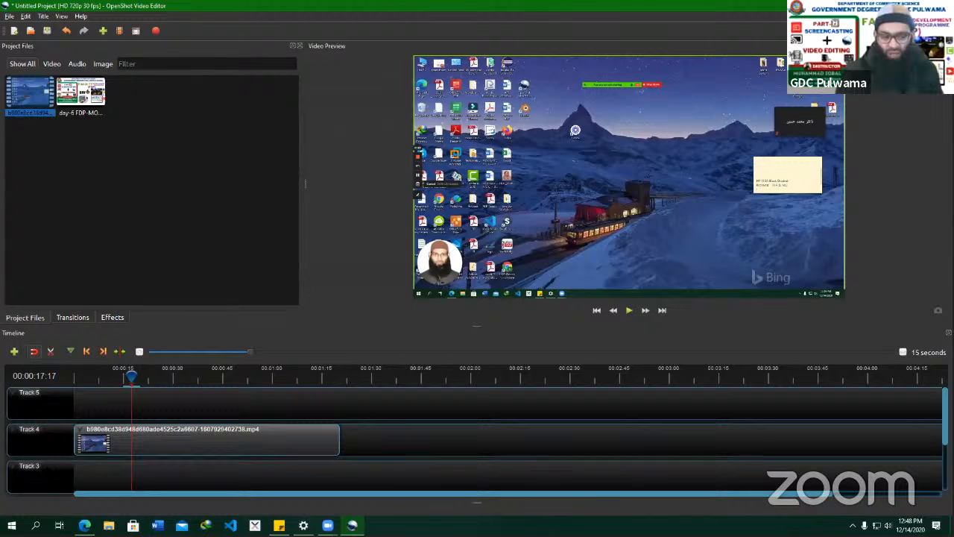
Add a new empty track above Track 5 and look at the track options of Track 5 without applying any.
click(14, 351)
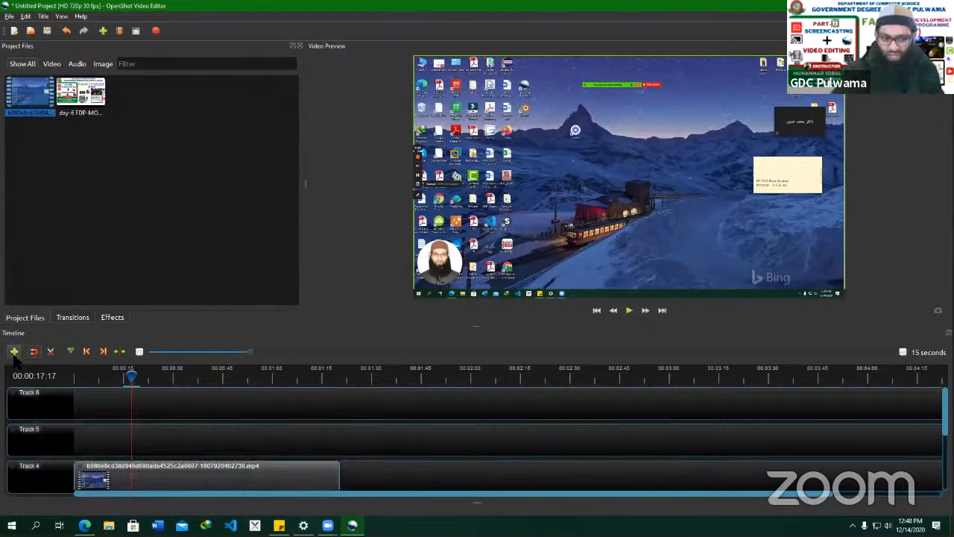
right_click(30, 434)
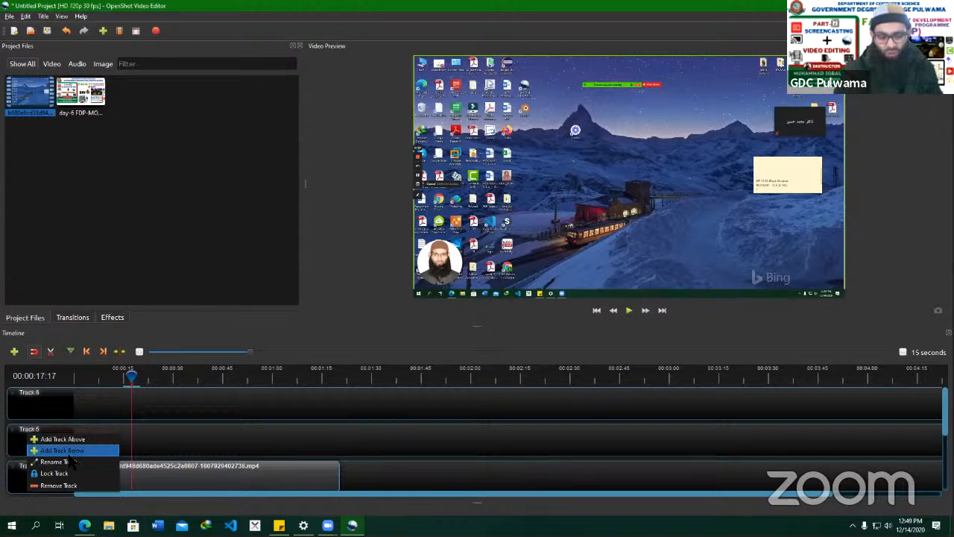
key(Escape)
Enlarge the timeline area until all six tracks fit without scrolling.
scroll(46, 432, down, 2)
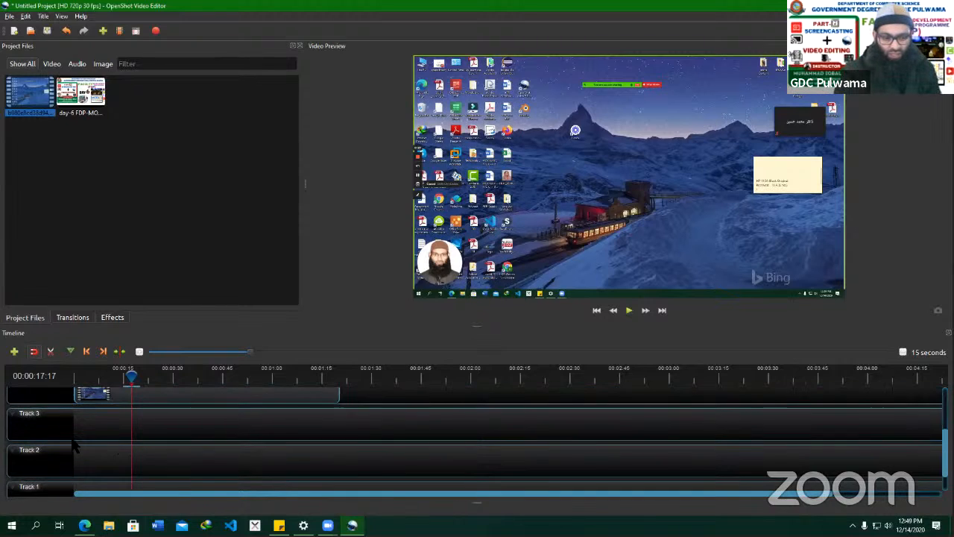
scroll(220, 432, up, 2)
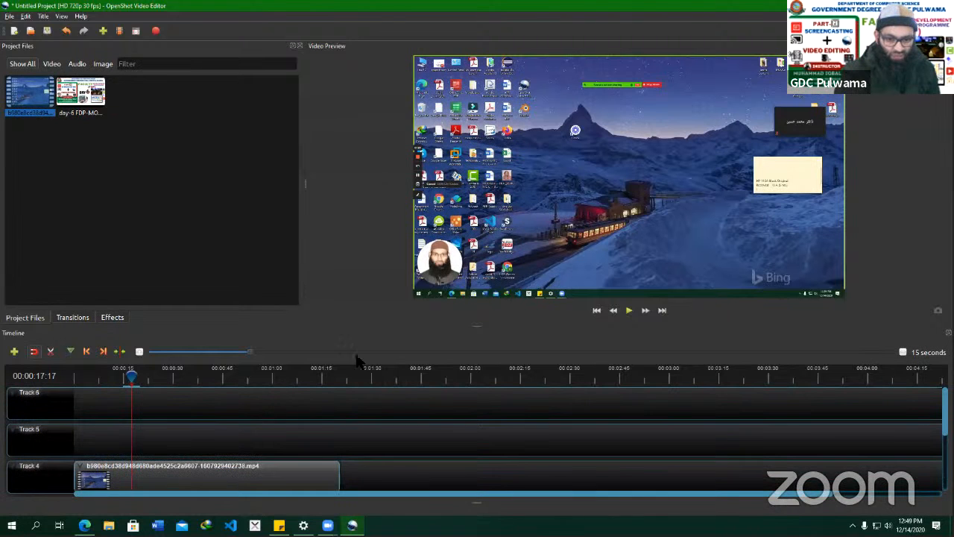
mouse_move(479, 323)
mouse_down()
mouse_move(484, 299)
mouse_move(484, 327)
mouse_up()
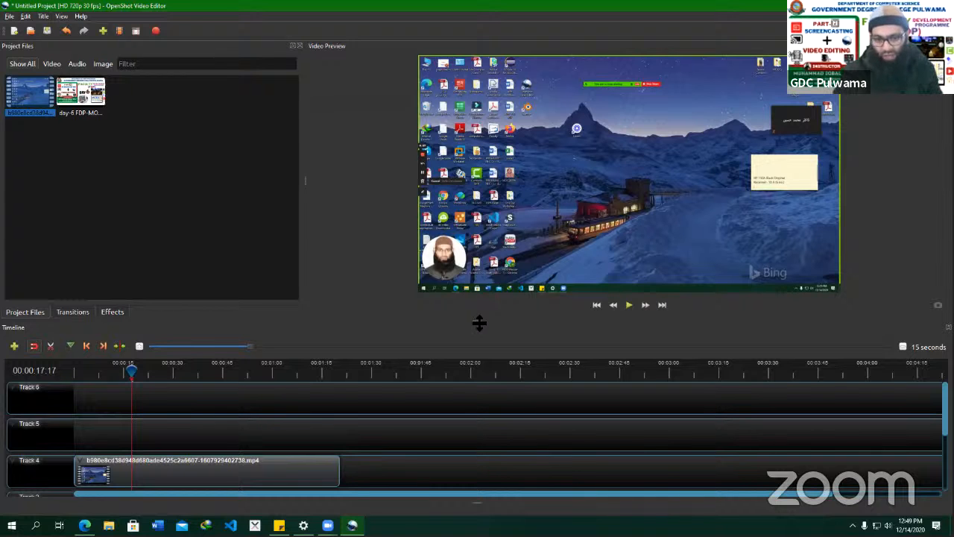
drag(479, 322, 488, 217)
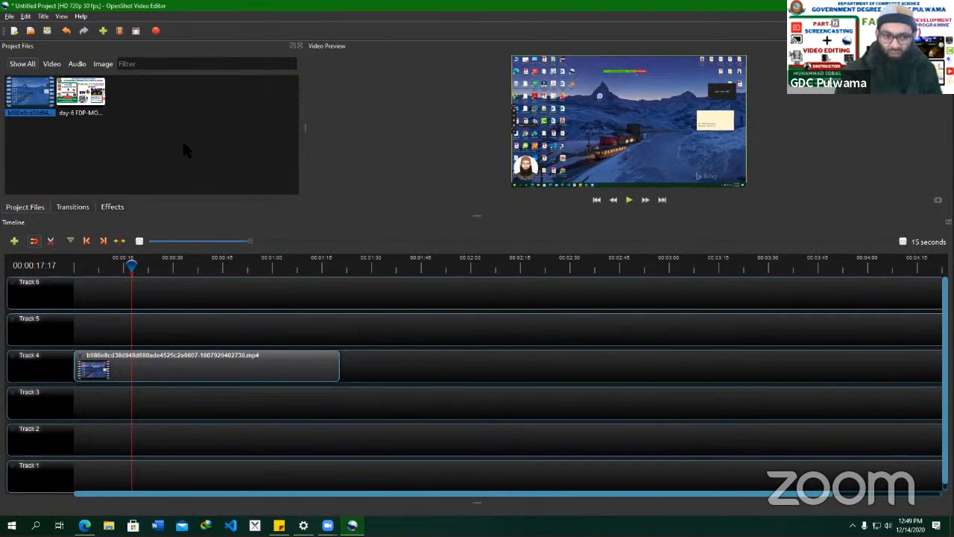
Rename Track 4, which holds the MP4 clip, as "Main Video Track".
mouse_move(109, 363)
mouse_down()
mouse_move(176, 400)
mouse_move(110, 363)
mouse_up()
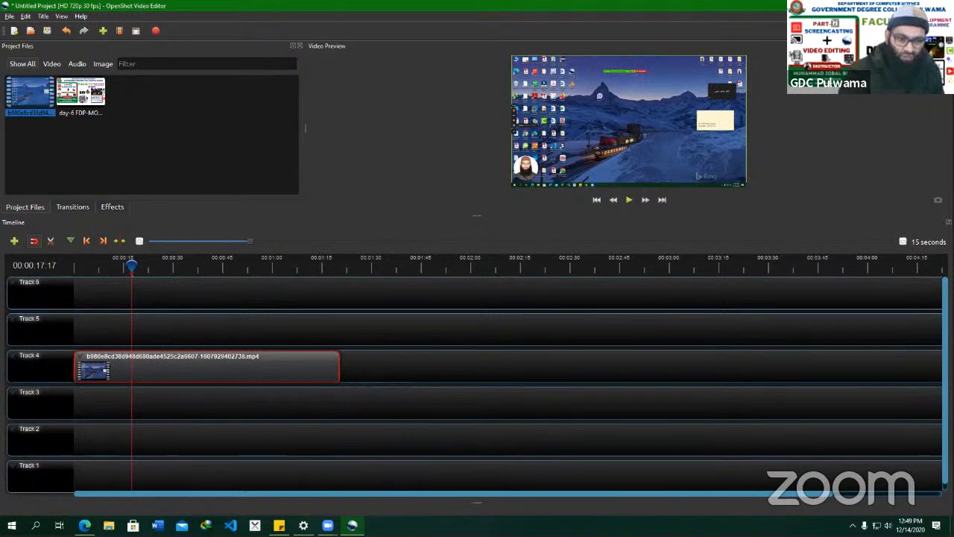
right_click(33, 359)
click(72, 388)
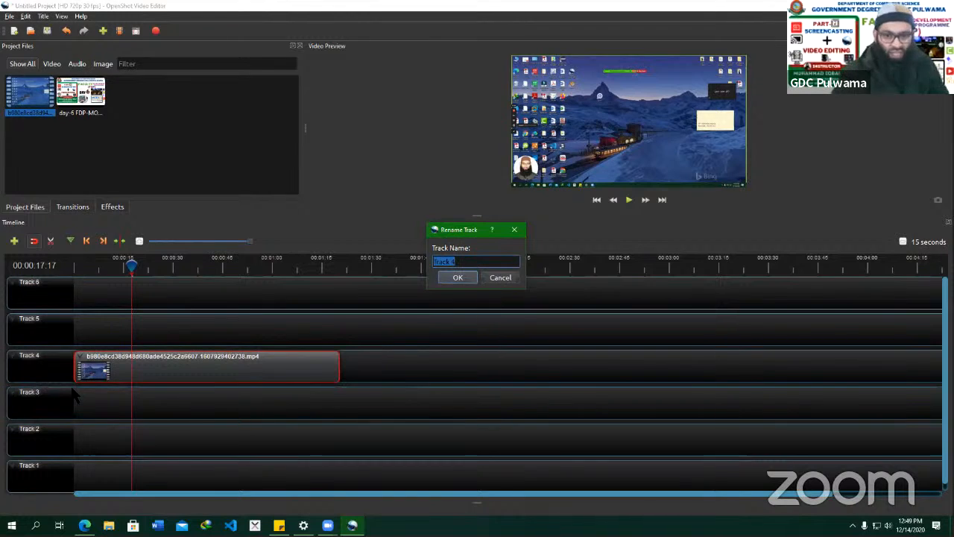
text(Main)
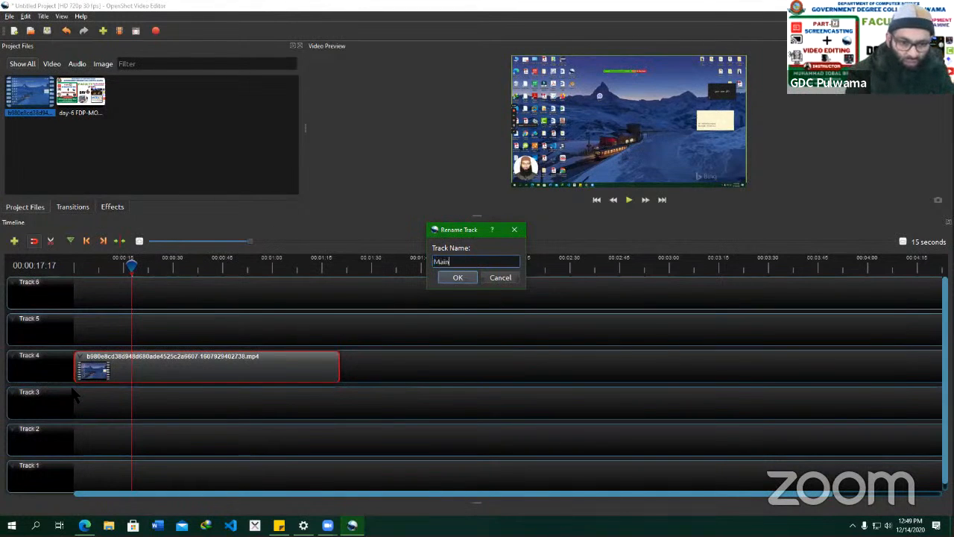
text( Video Track)
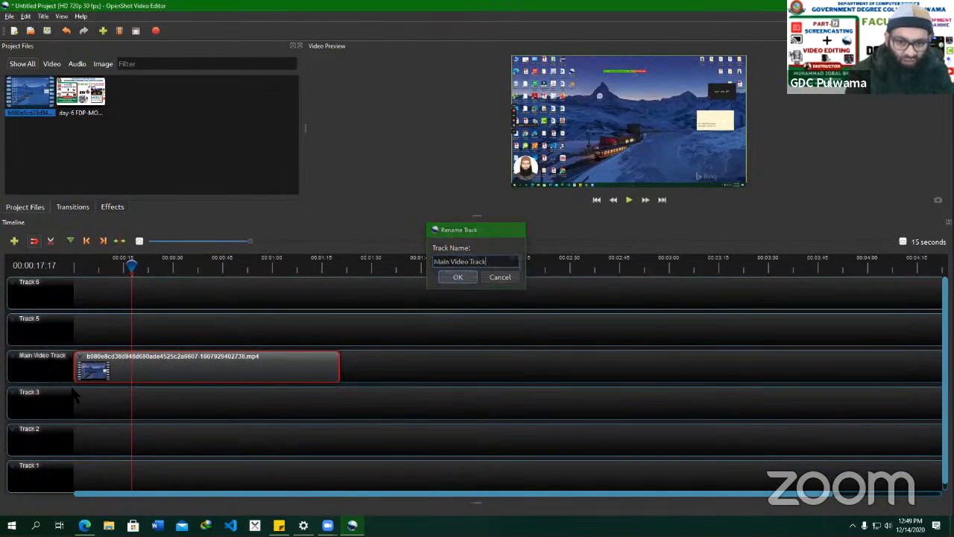
key(Return)
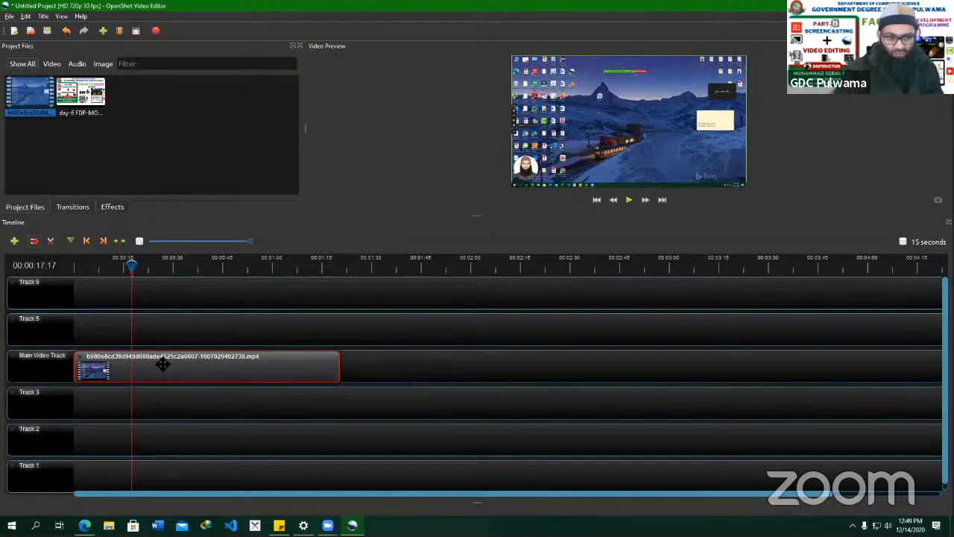
Place the day-6 image at the start of Track 5 above the video, and preview it from the beginning for a few seconds.
click(78, 97)
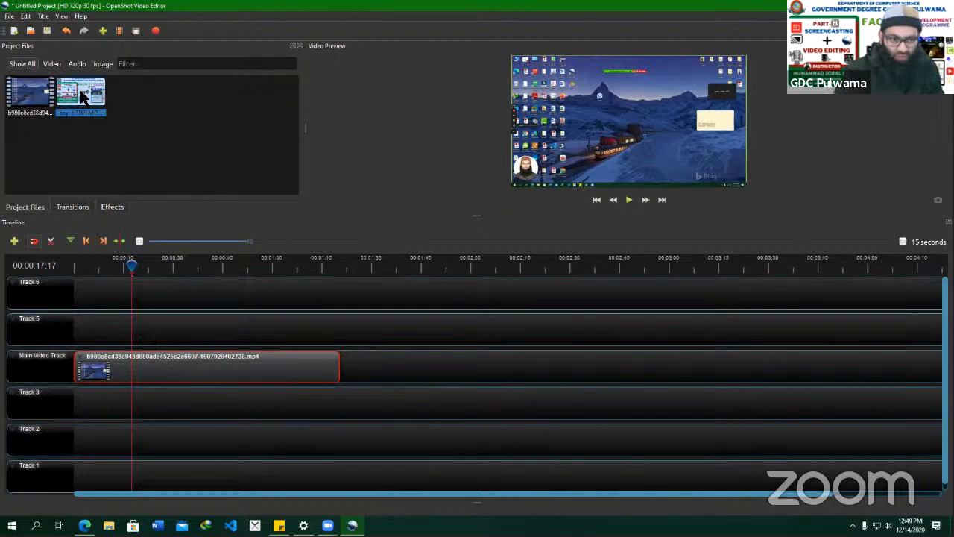
drag(83, 96, 78, 339)
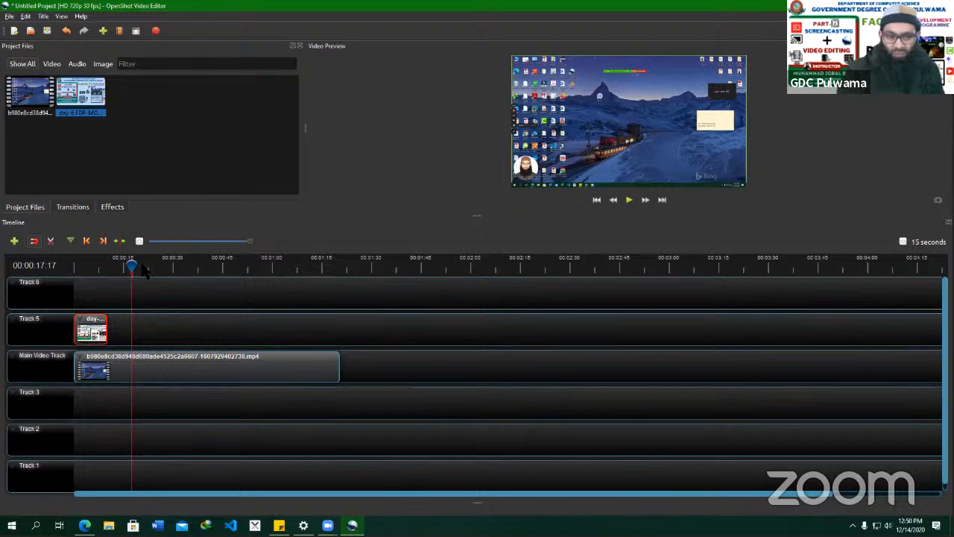
drag(131, 265, 64, 277)
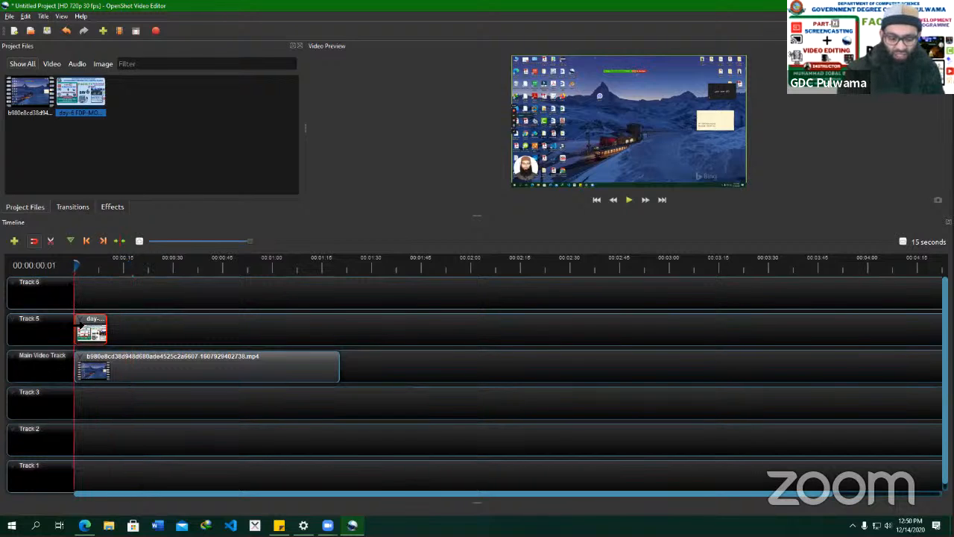
key(space)
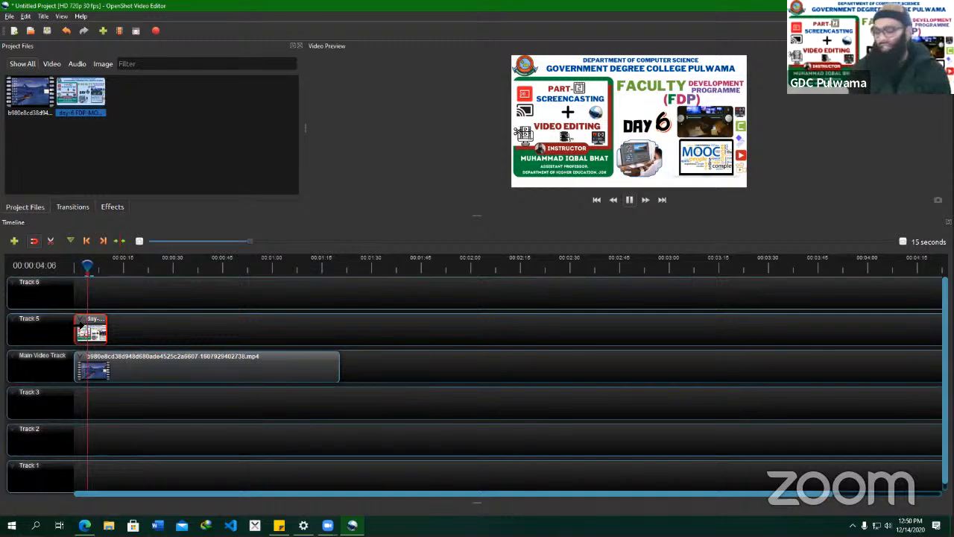
key(space)
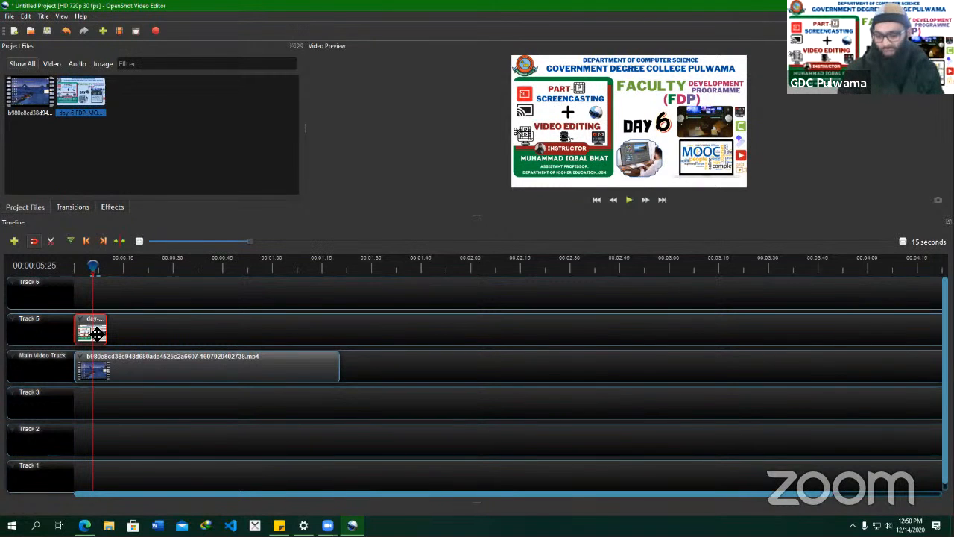
click(223, 368)
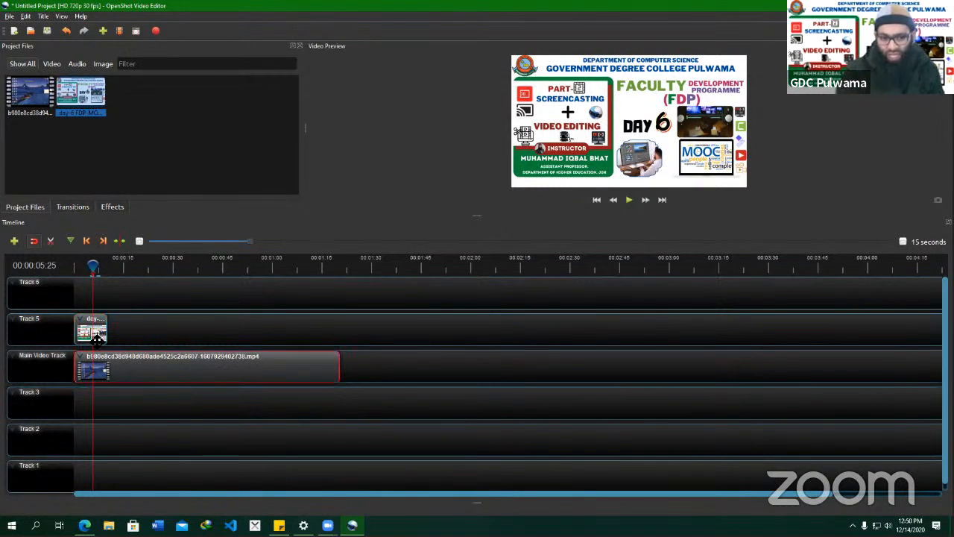
mouse_move(91, 331)
mouse_down()
mouse_move(140, 331)
mouse_move(84, 334)
mouse_up()
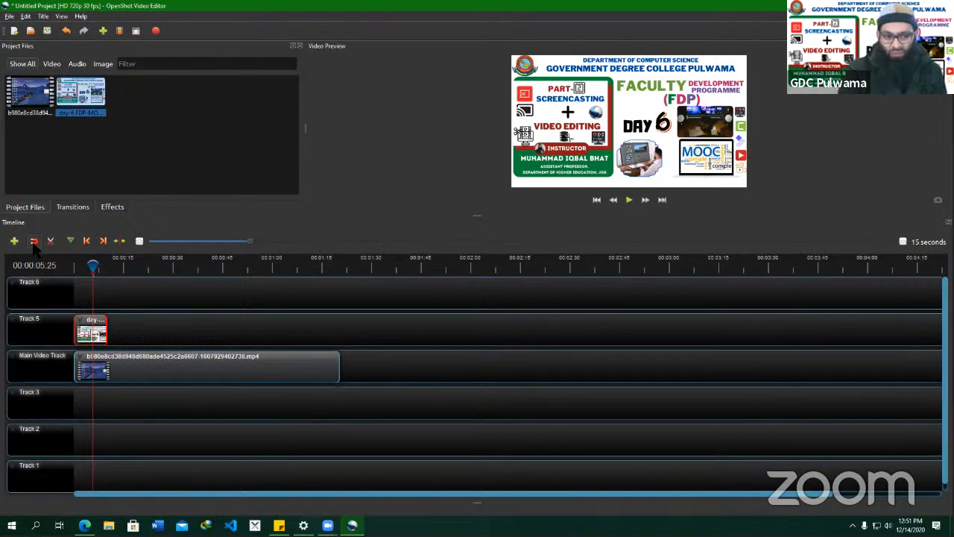
click(179, 371)
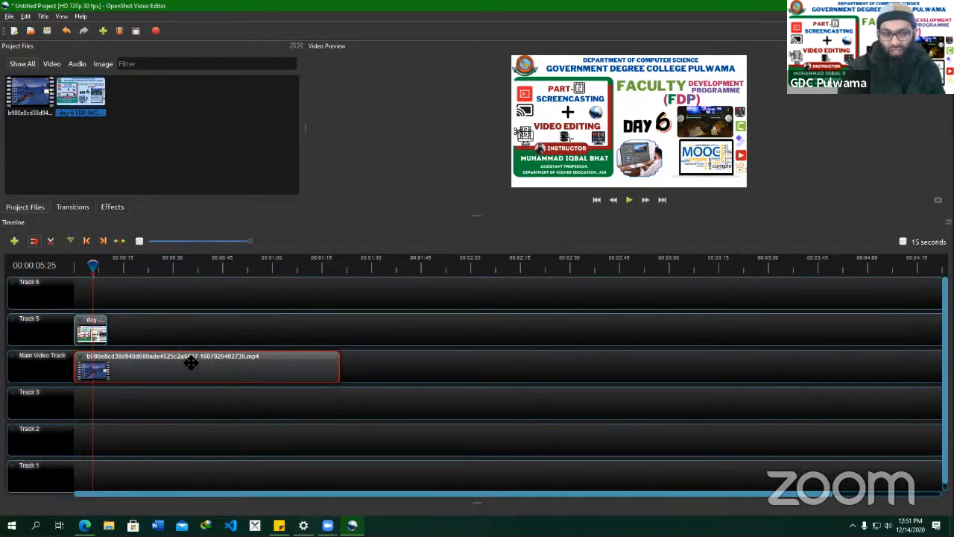
Try the Razor tool by splitting the main video clip just before the one-minute mark, and undo the split.
click(51, 242)
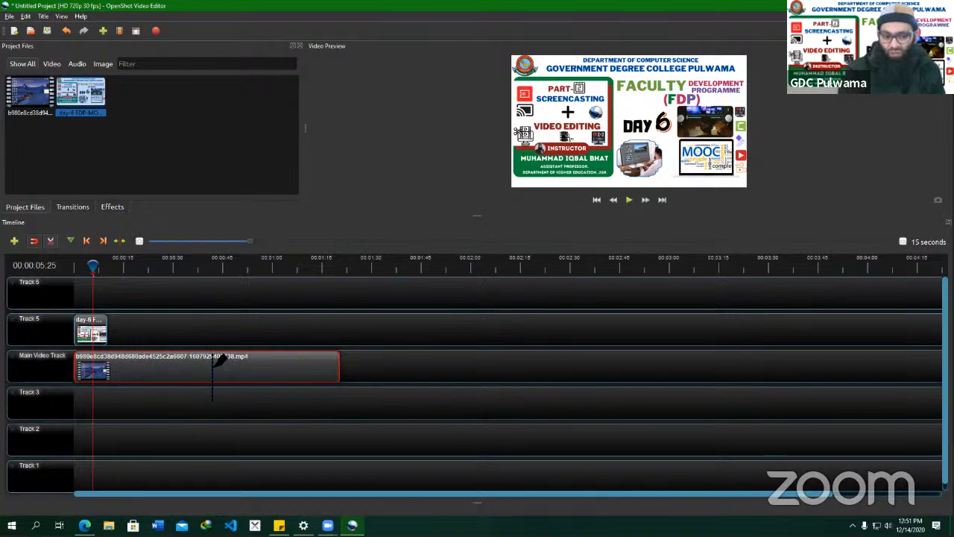
click(261, 361)
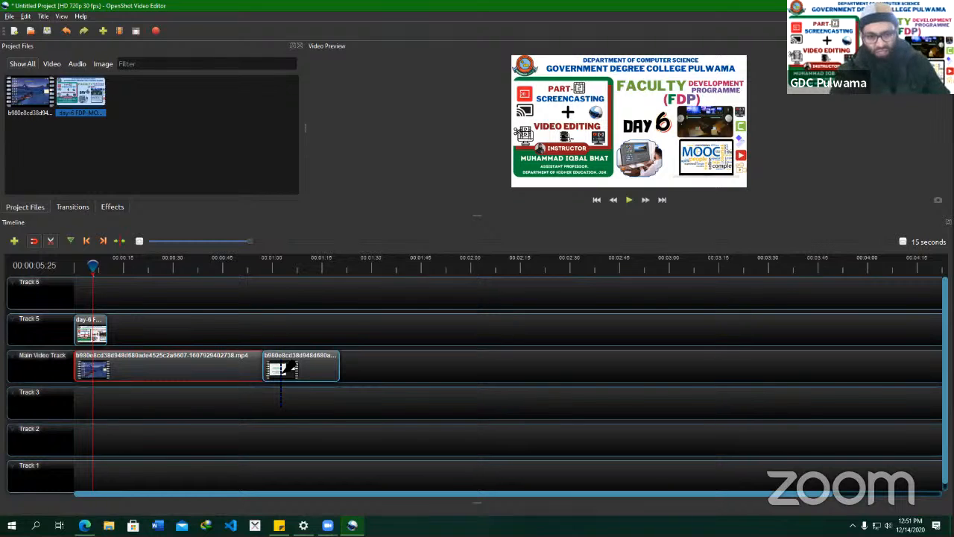
click(34, 240)
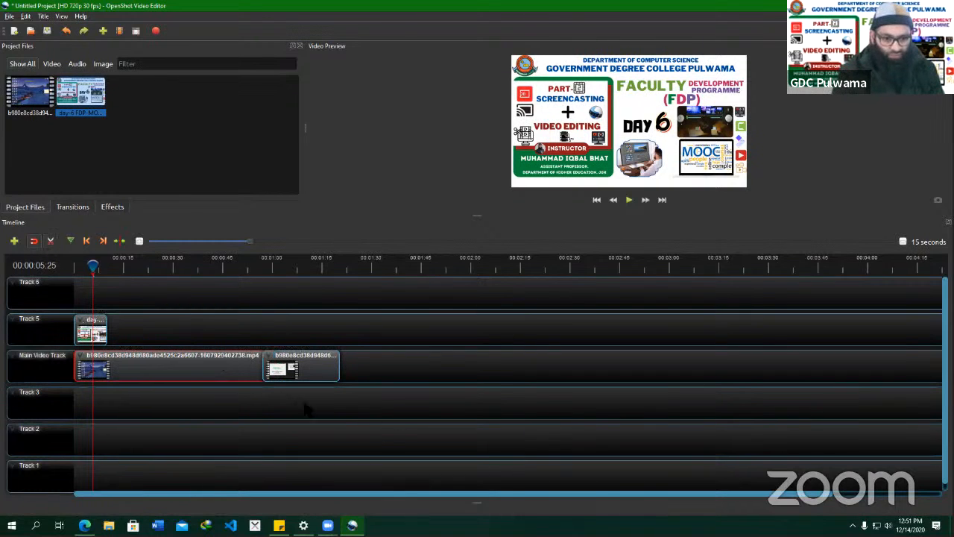
key(ctrl+z)
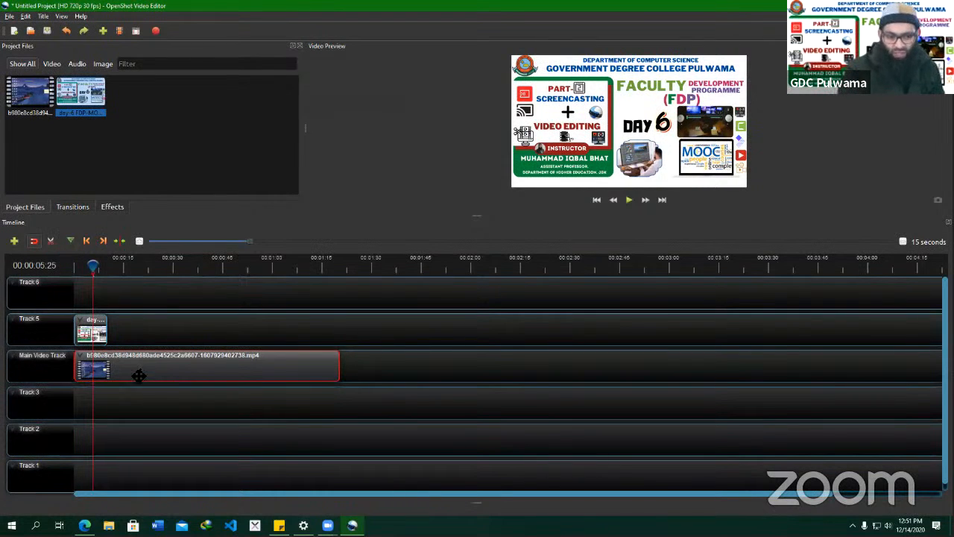
Position the playhead at about 20 seconds and activate the Razor tool for cutting the main video clip there.
key(space)
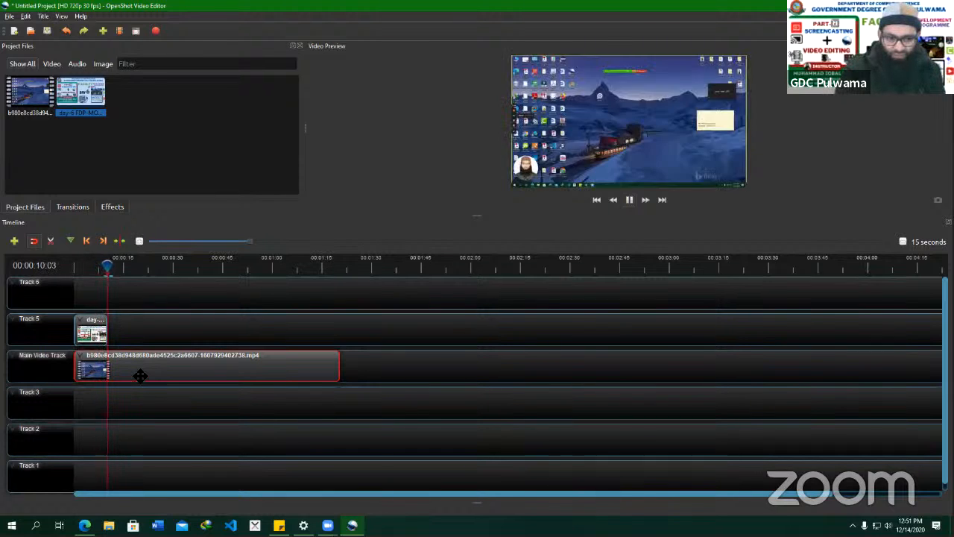
click(142, 260)
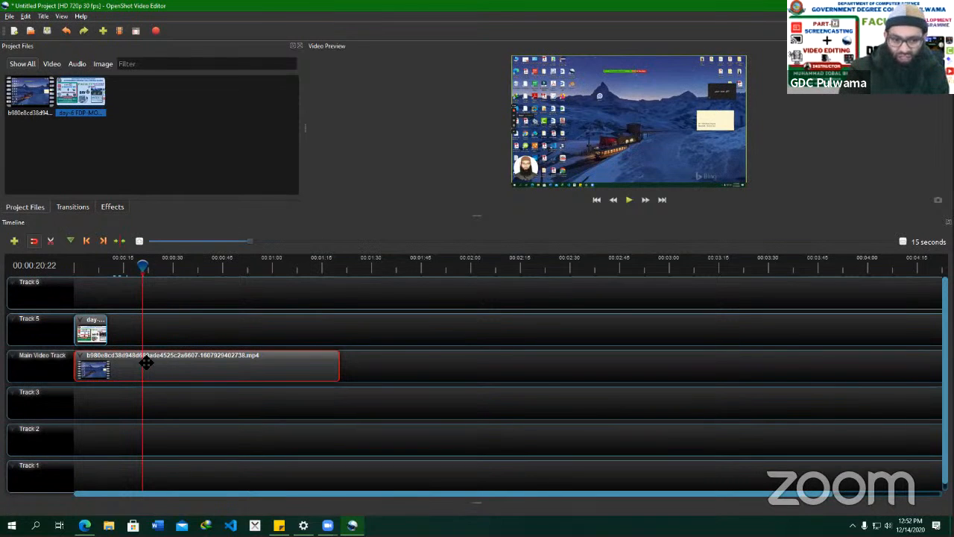
click(49, 242)
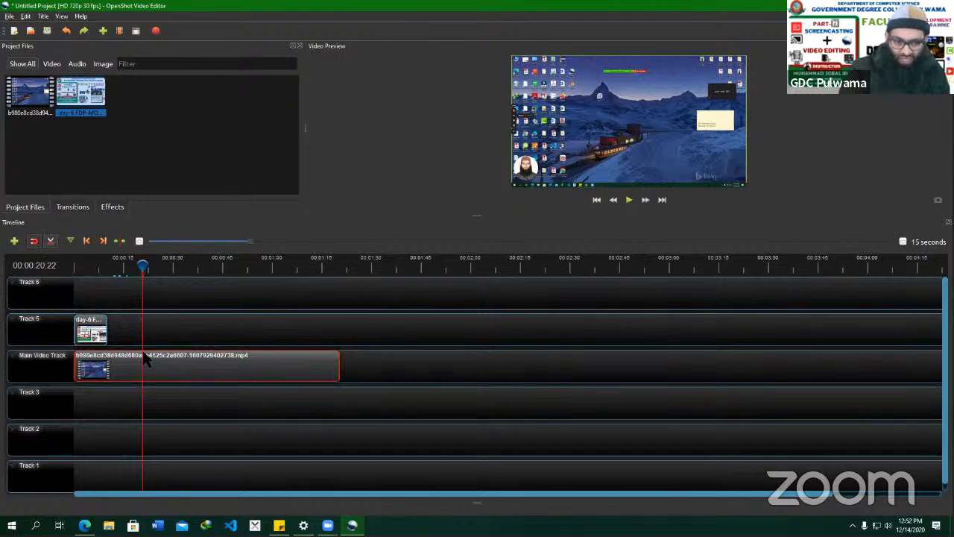
Split the main video clip at 00:00:20,22 and shift the second part about 4 seconds later to leave a gap, and preview it.
click(143, 365)
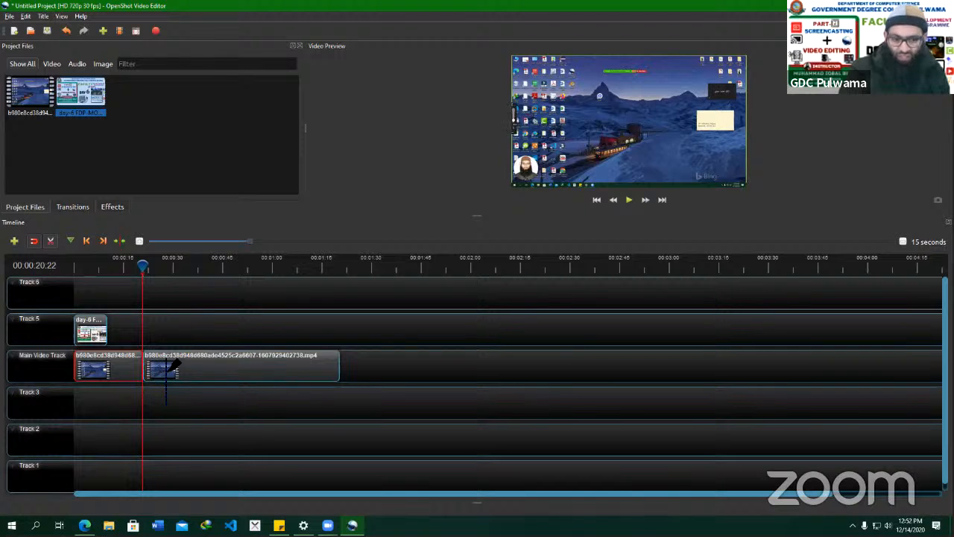
click(50, 241)
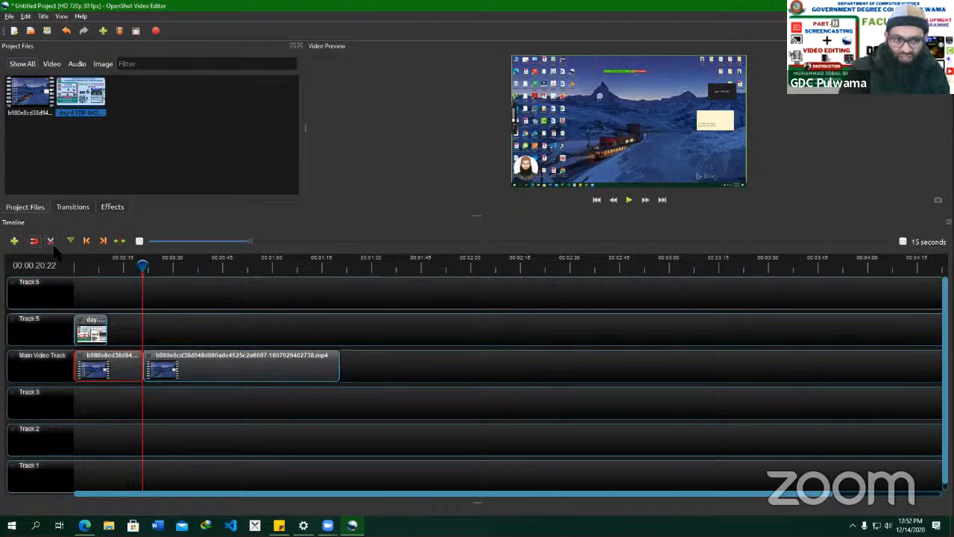
mouse_move(179, 366)
mouse_down()
mouse_move(262, 367)
mouse_move(179, 366)
mouse_move(259, 366)
mouse_move(190, 366)
mouse_up()
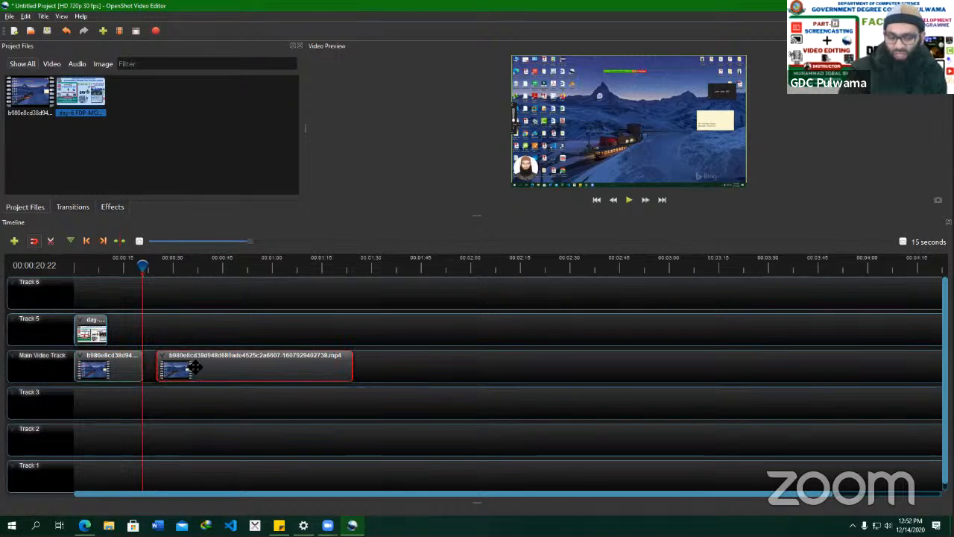
drag(144, 265, 129, 265)
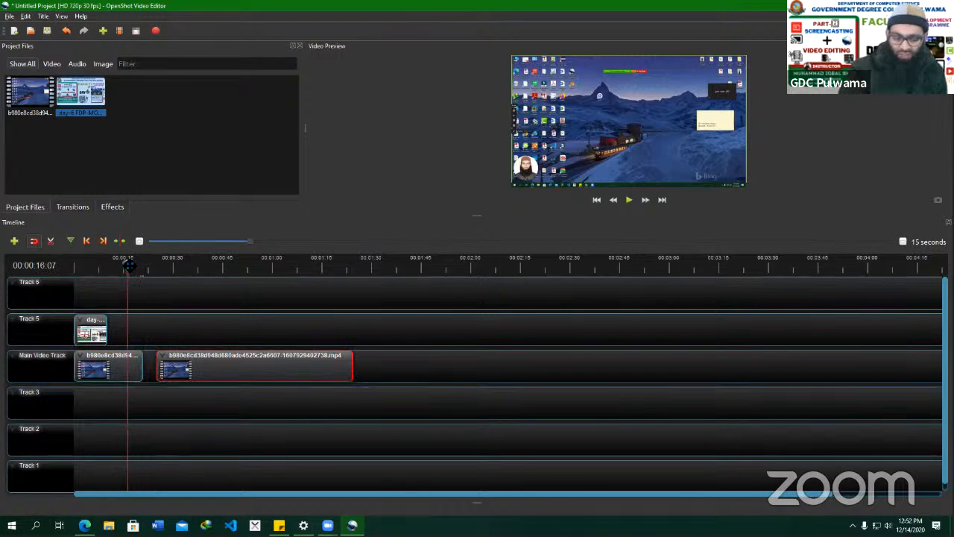
key(space)
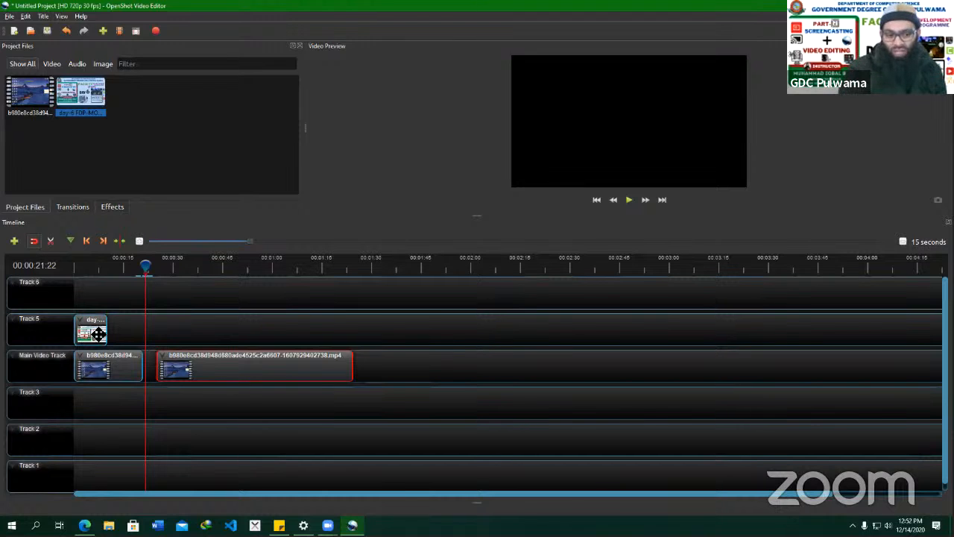
Move the day-6 image clip on Track 5 over the gap, shorten it to the gap's length, and play the section.
drag(97, 333, 156, 328)
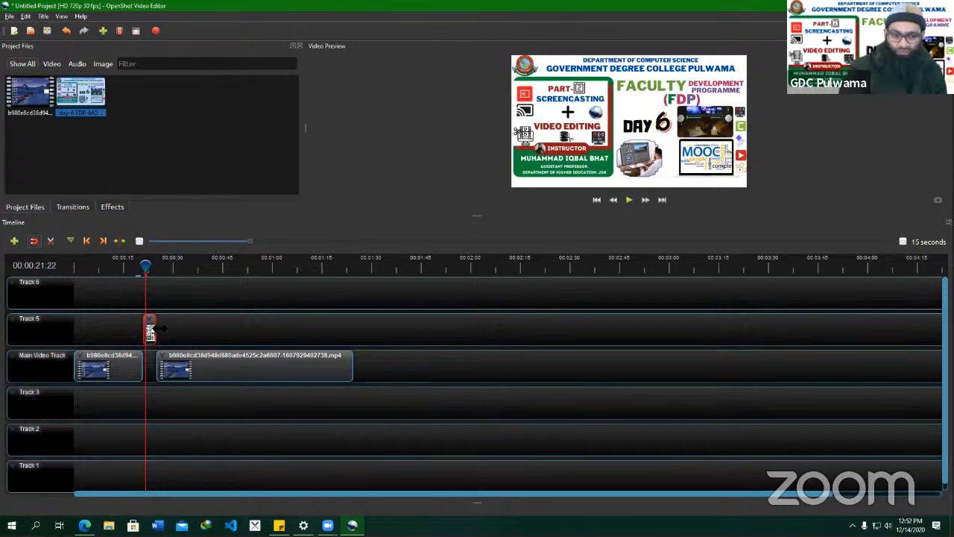
drag(145, 266, 139, 267)
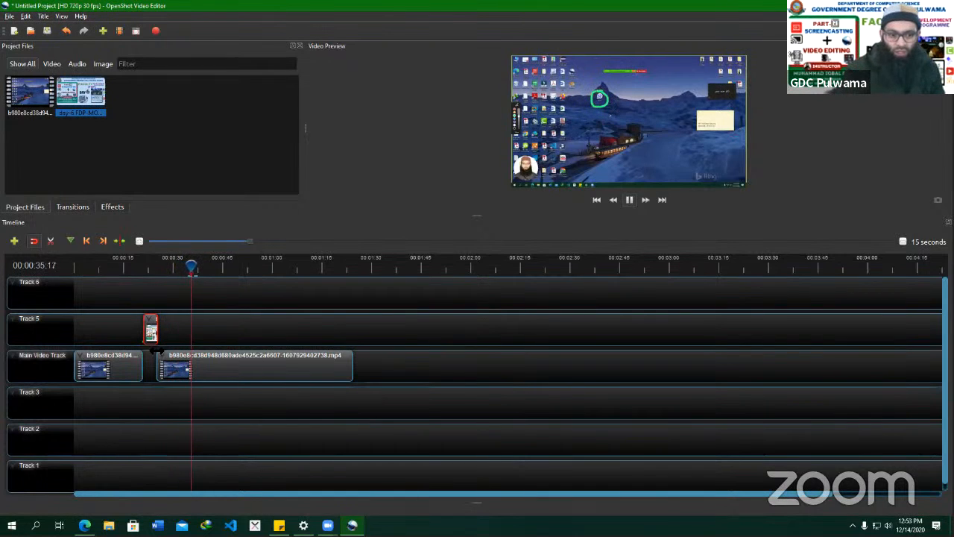
key(space)
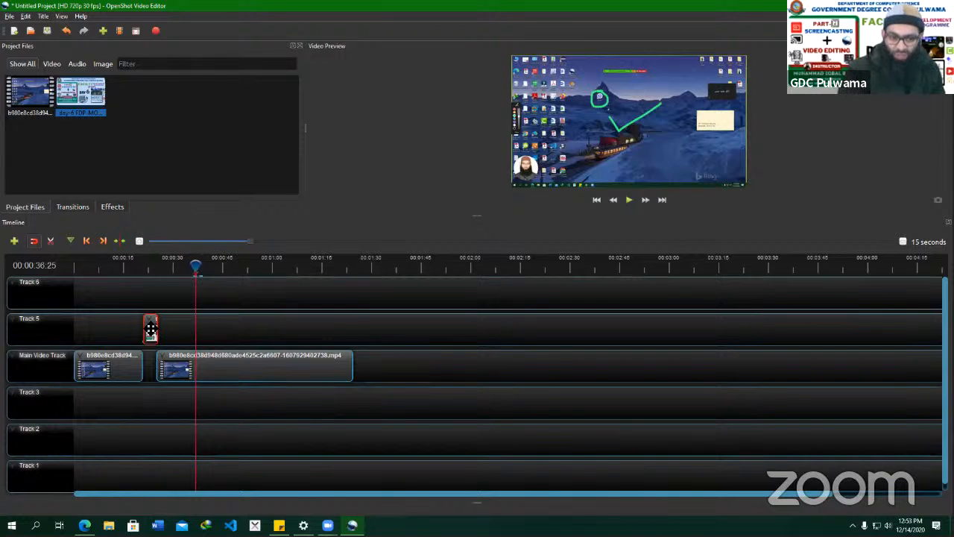
Move the shortened day-6 image clip to Track 3 beneath the gap and play that section.
drag(151, 328, 151, 404)
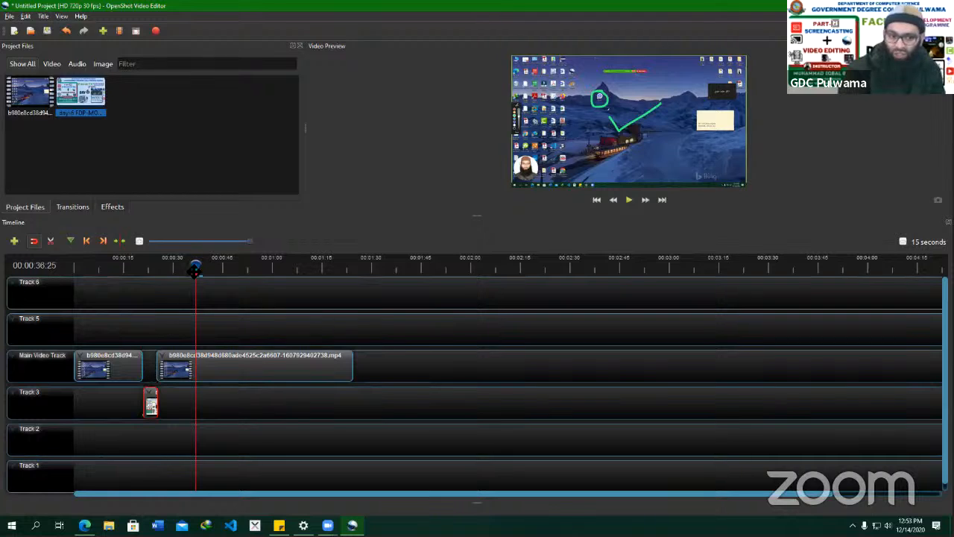
click(163, 266)
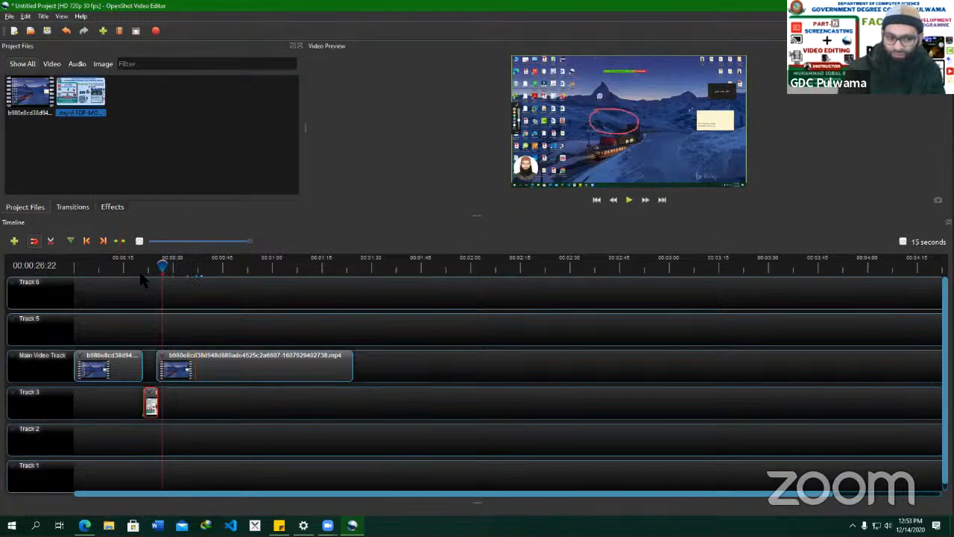
click(144, 266)
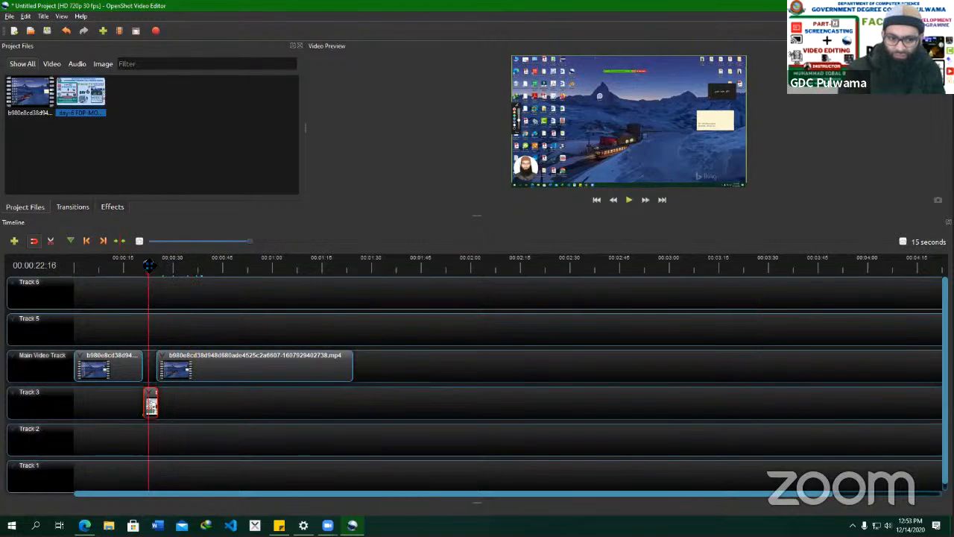
key(space)
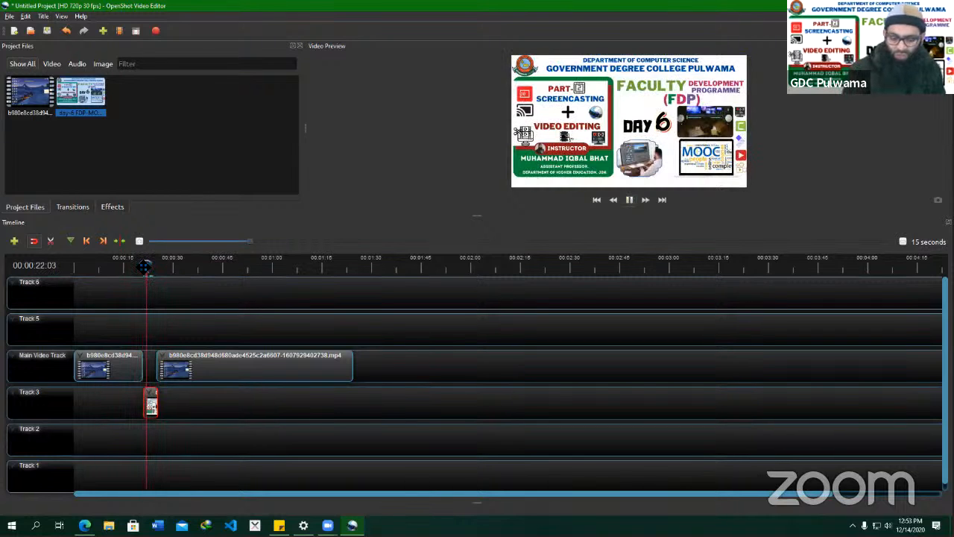
key(space)
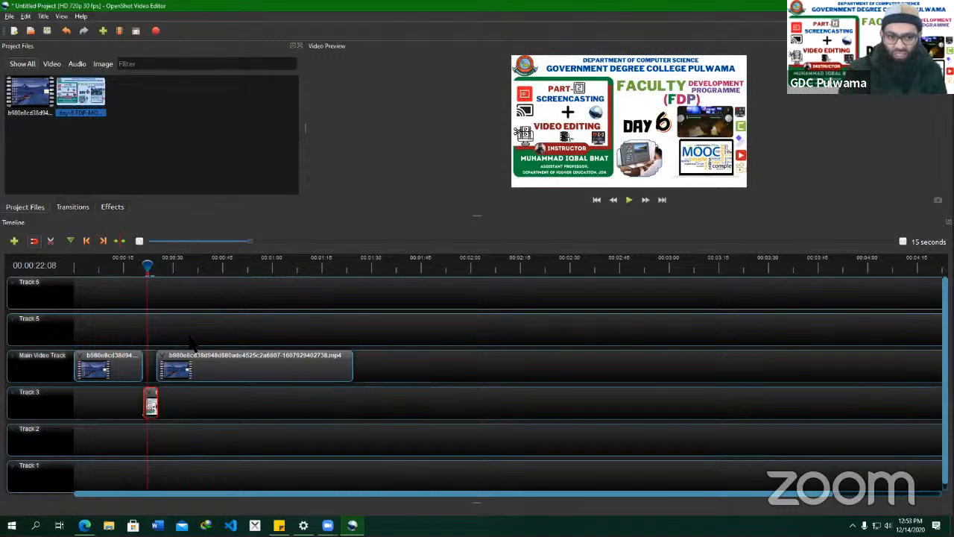
Place another copy of the day-6 image over the gap on Track 5 and try to import the Loom Setup 0.63.1 file.
drag(82, 97, 158, 333)
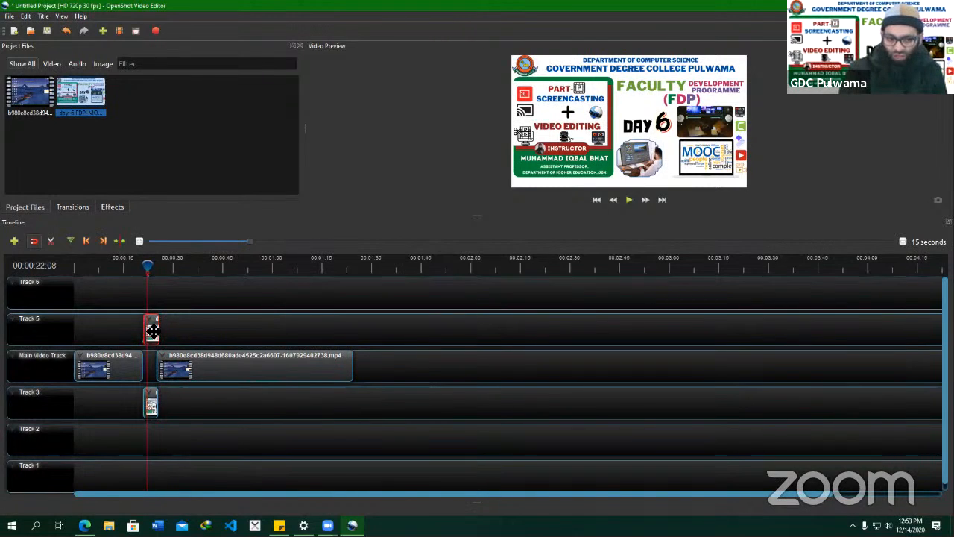
click(128, 97)
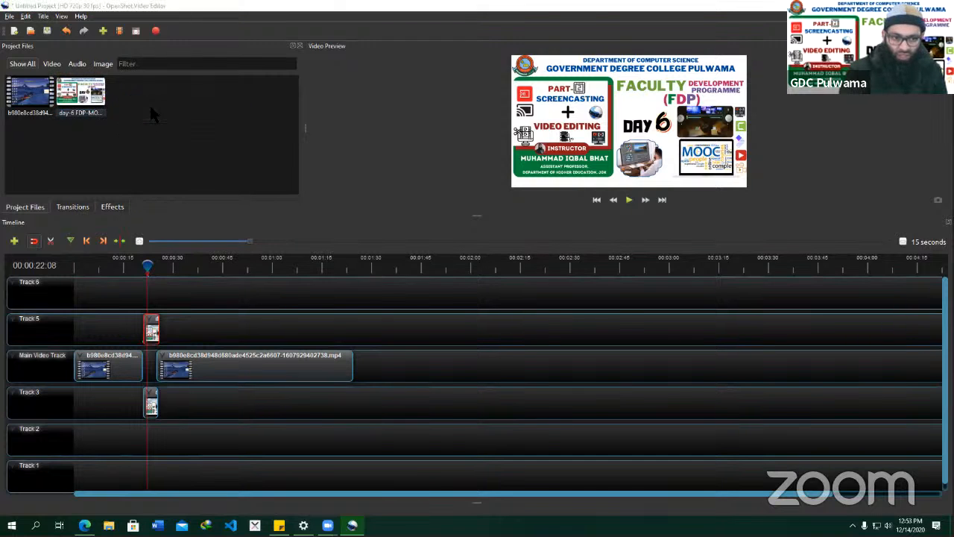
double_click(150, 109)
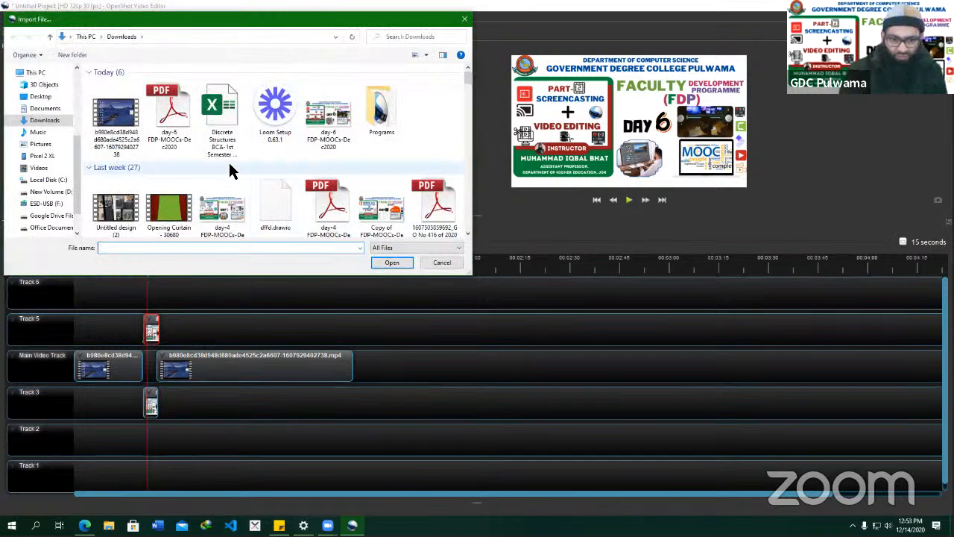
double_click(253, 123)
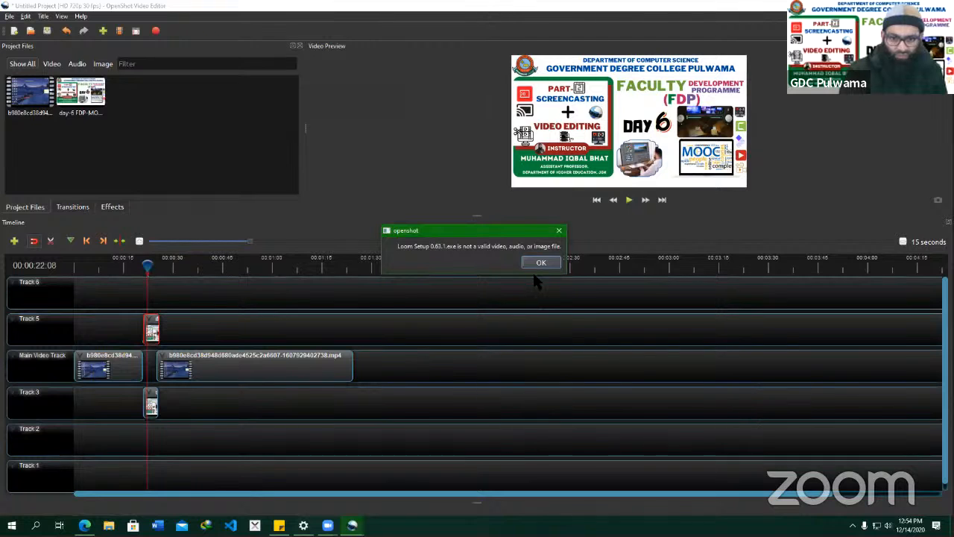
click(541, 263)
Import the day-4 FDP-MOOCs-Dec2020 image from the Downloads folder into the project files.
right_click(166, 100)
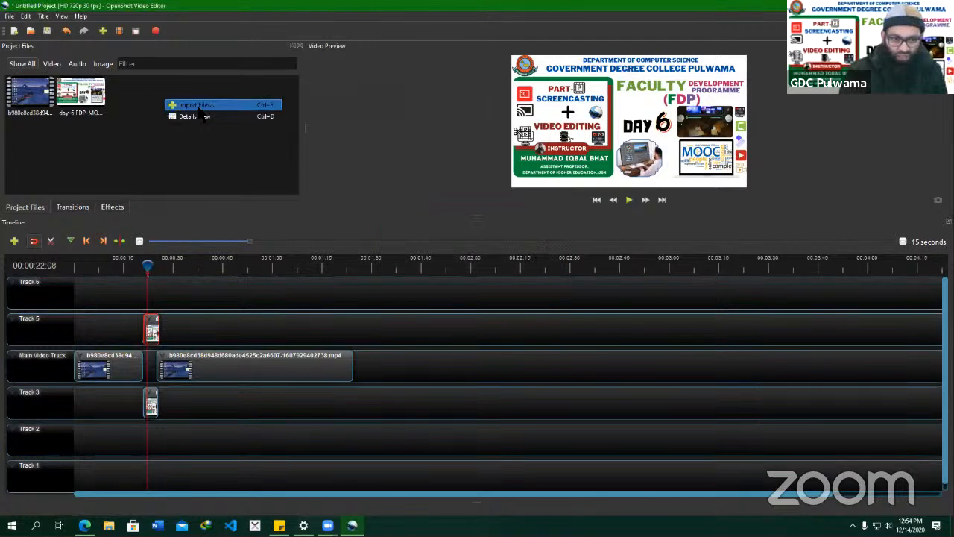
click(199, 107)
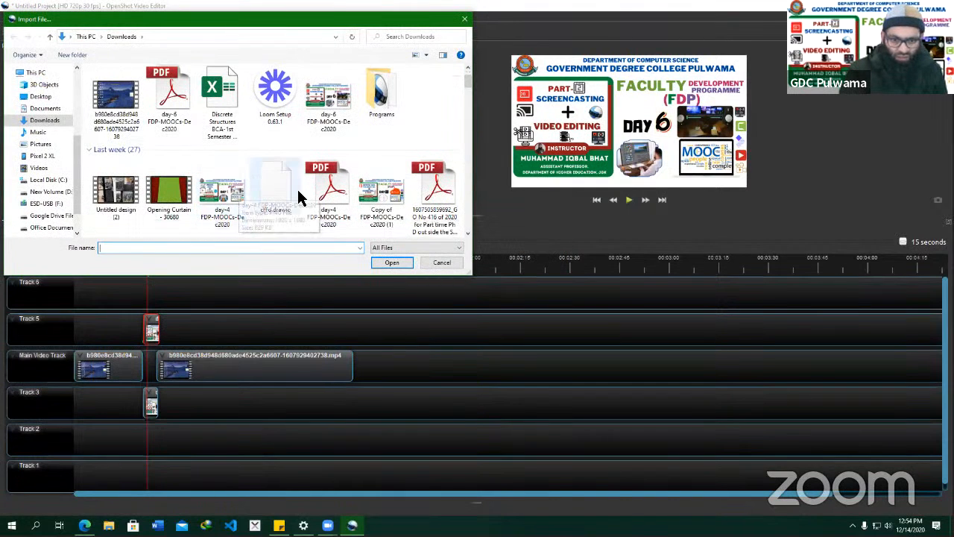
click(220, 198)
double_click(219, 198)
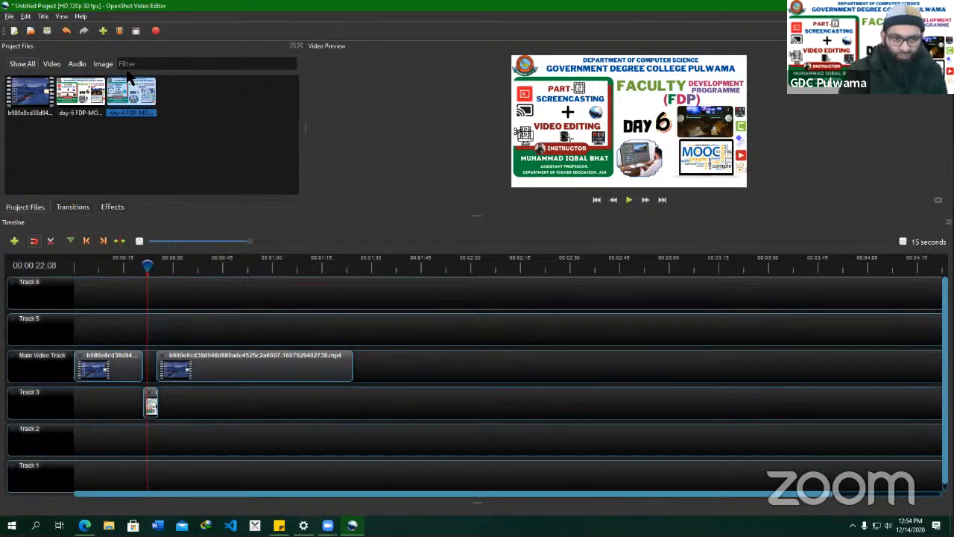
Place the day-4 image on Track 5 over the gap, fitted to the gap's length, and play the section.
drag(133, 93, 160, 331)
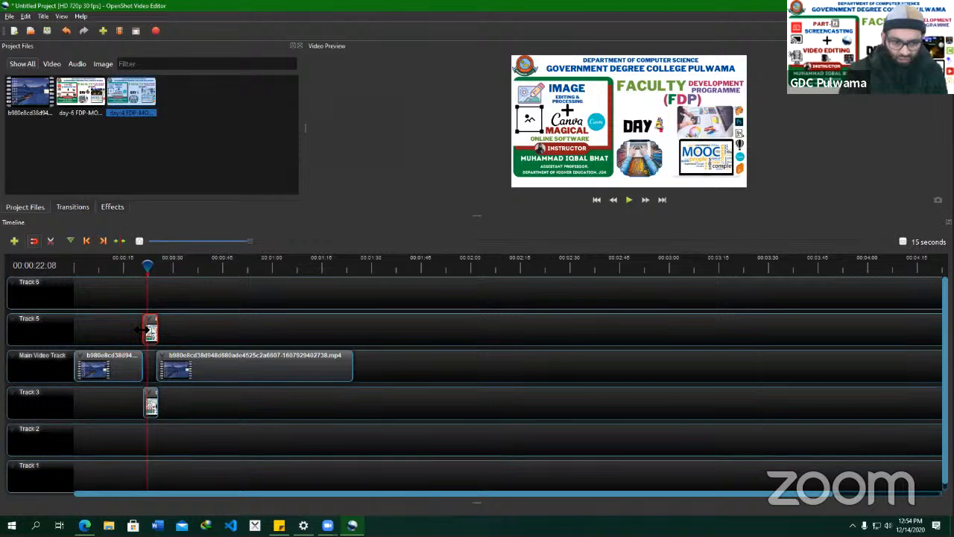
drag(148, 265, 136, 267)
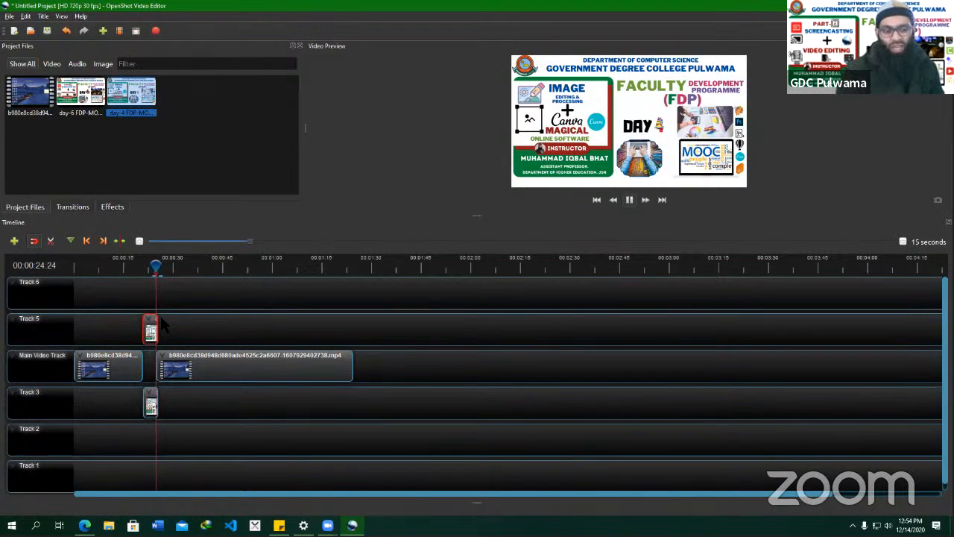
key(space)
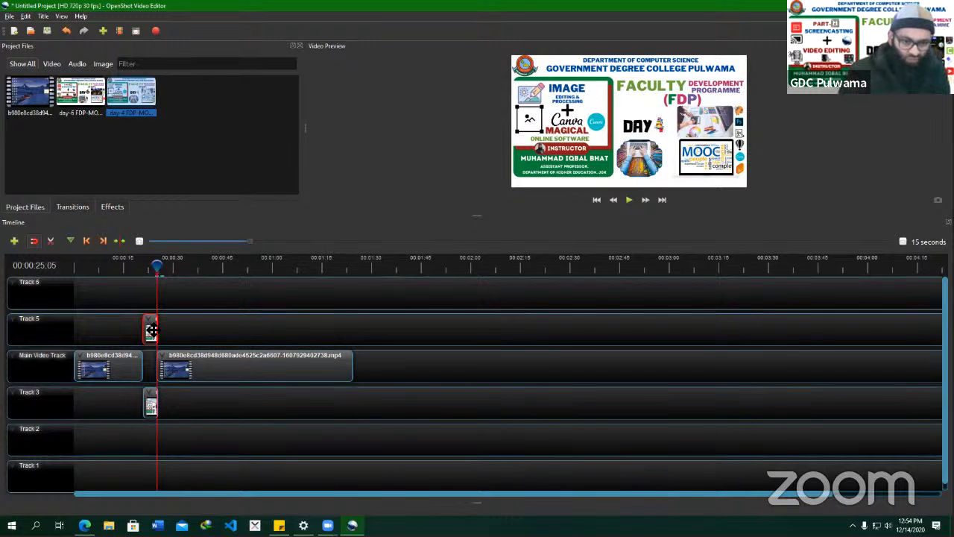
Delete the day-4 image clip from Track 5 and the day-6 image clip from Track 3.
key(Delete)
click(152, 407)
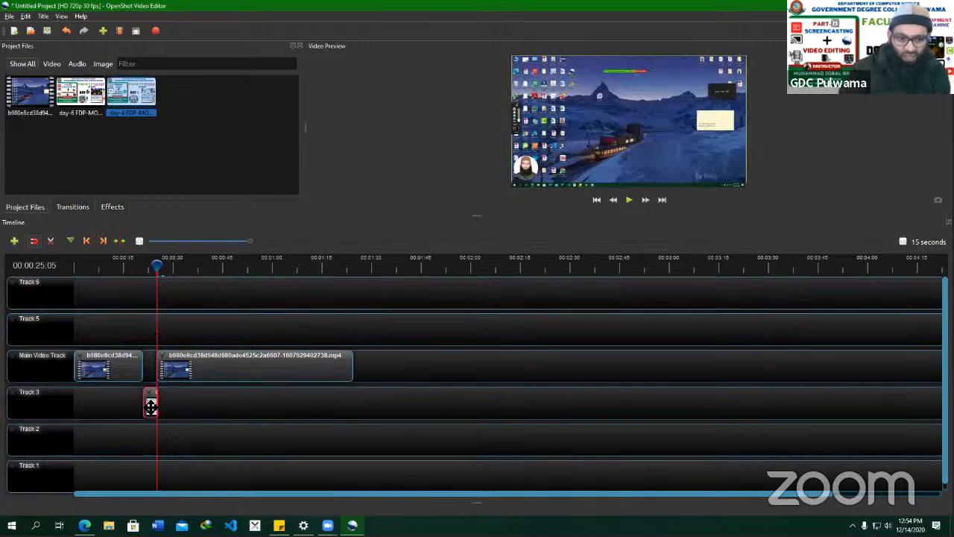
key(Delete)
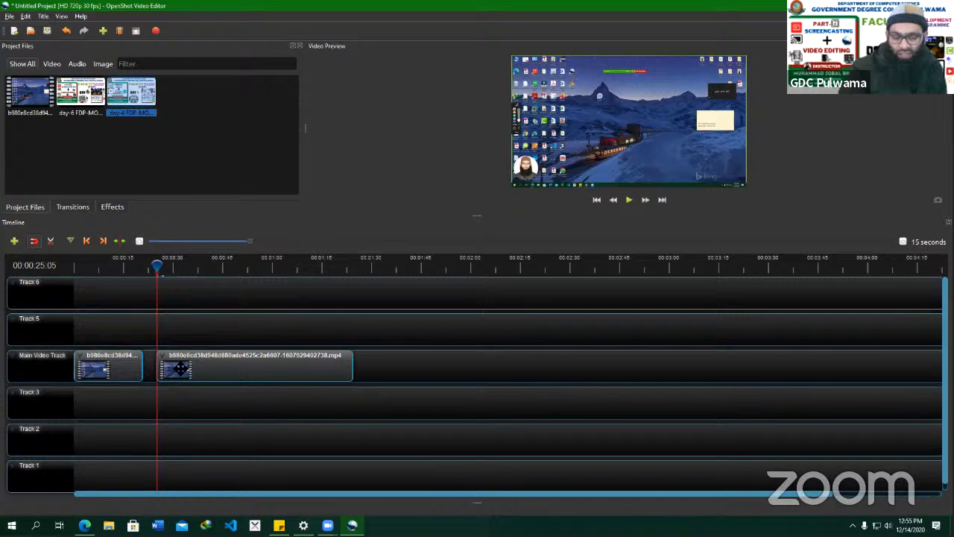
Close the gap on the main video track by moving the second clip back against the first, and preview it.
click(119, 371)
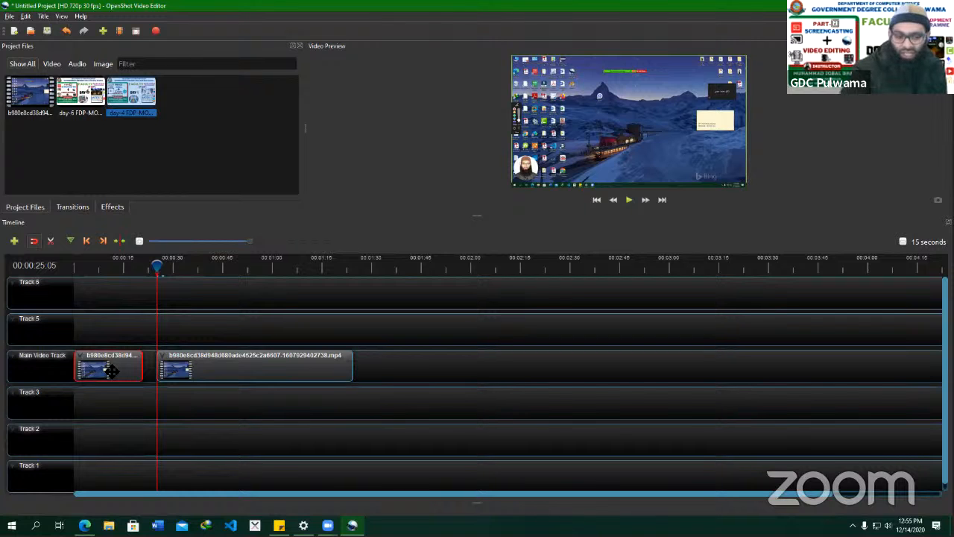
click(112, 378)
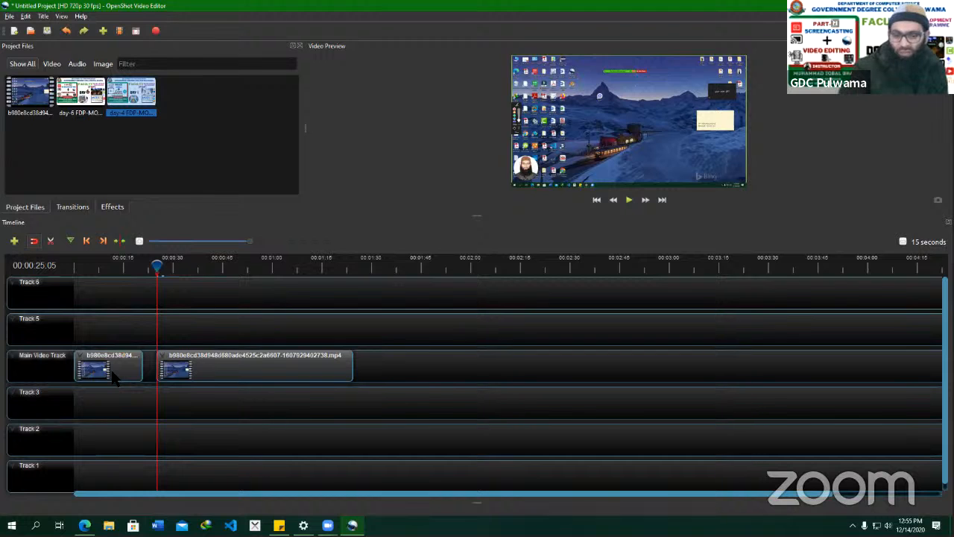
drag(177, 371, 164, 371)
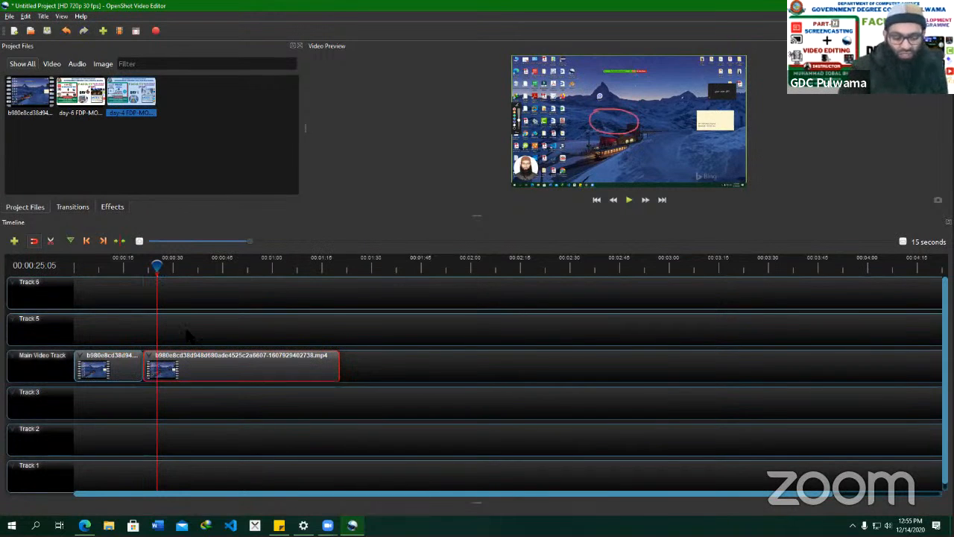
key(space)
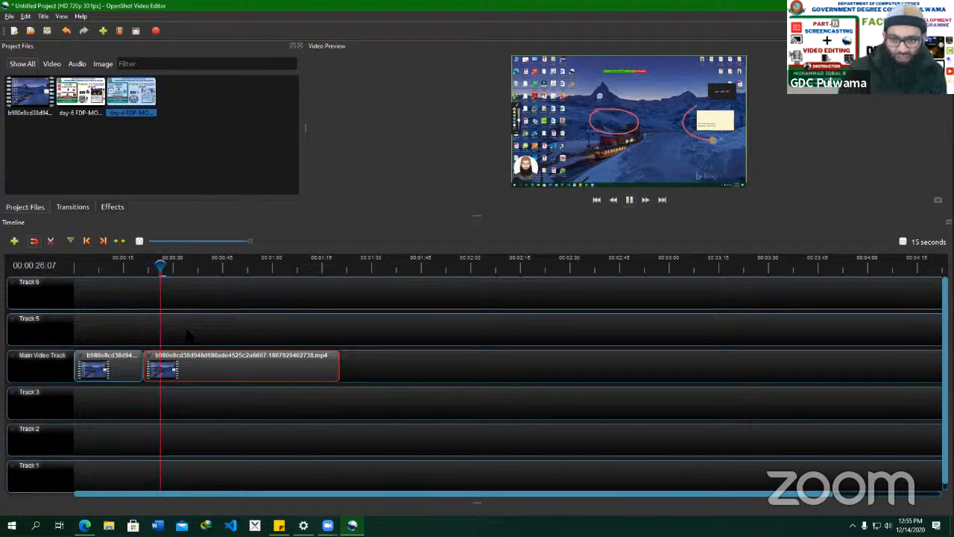
key(space)
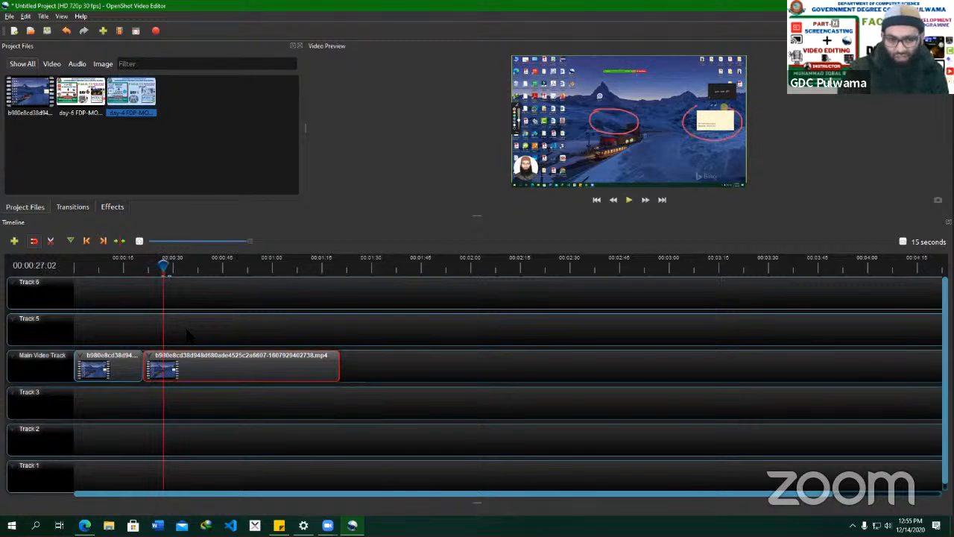
Split the second main-track clip at 00:00:24,28 and play the video past the cut.
click(163, 267)
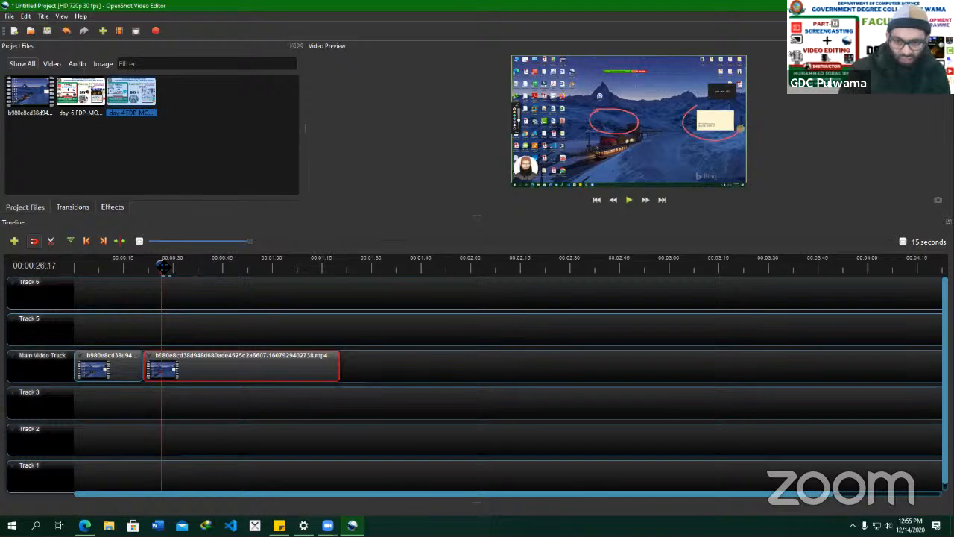
click(157, 267)
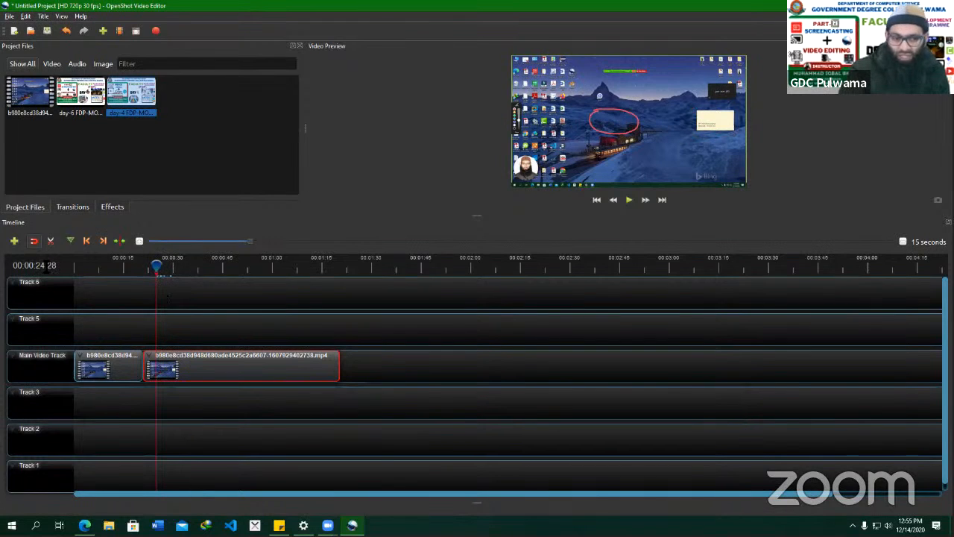
click(51, 241)
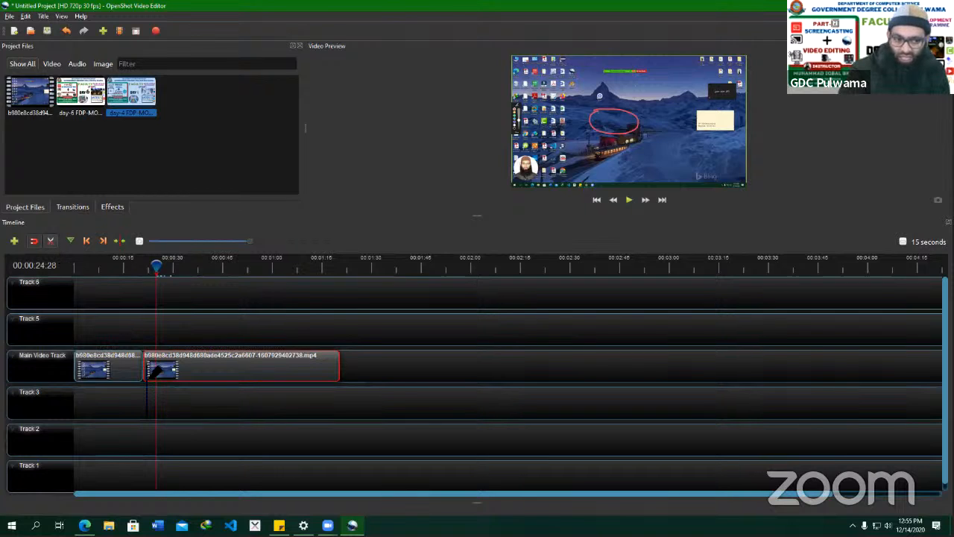
click(158, 365)
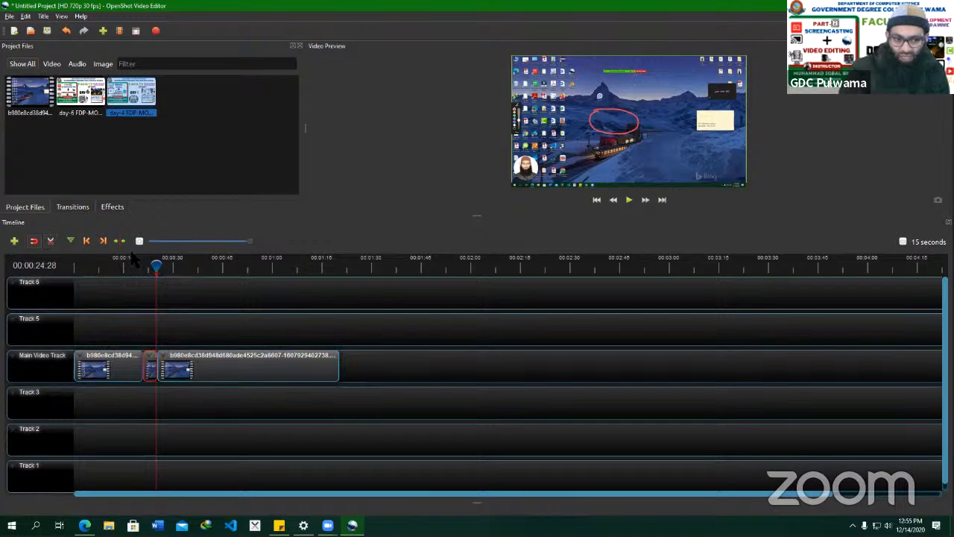
drag(155, 264, 162, 266)
key(space)
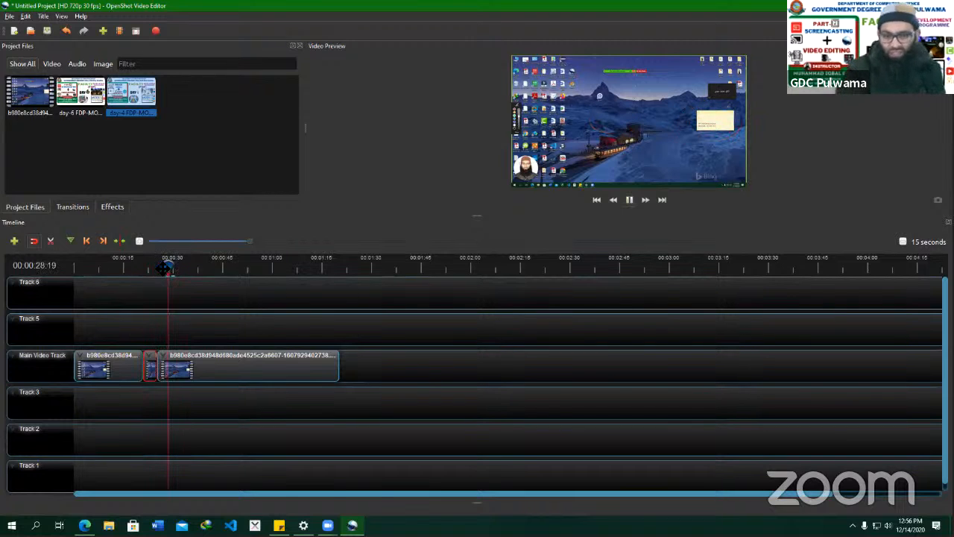
Stop playback at 00:00:30,08 and split the last main-track clip there with the Razor.
key(space)
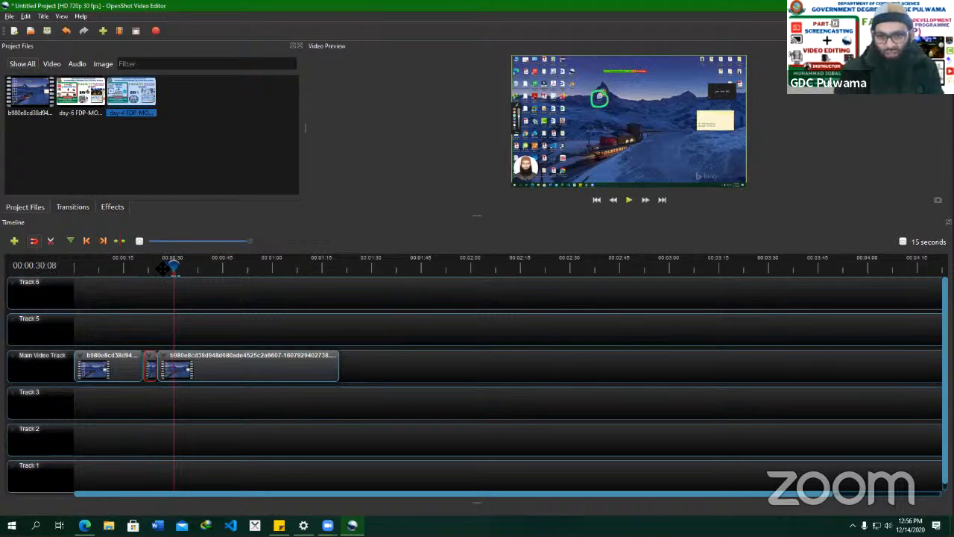
click(51, 240)
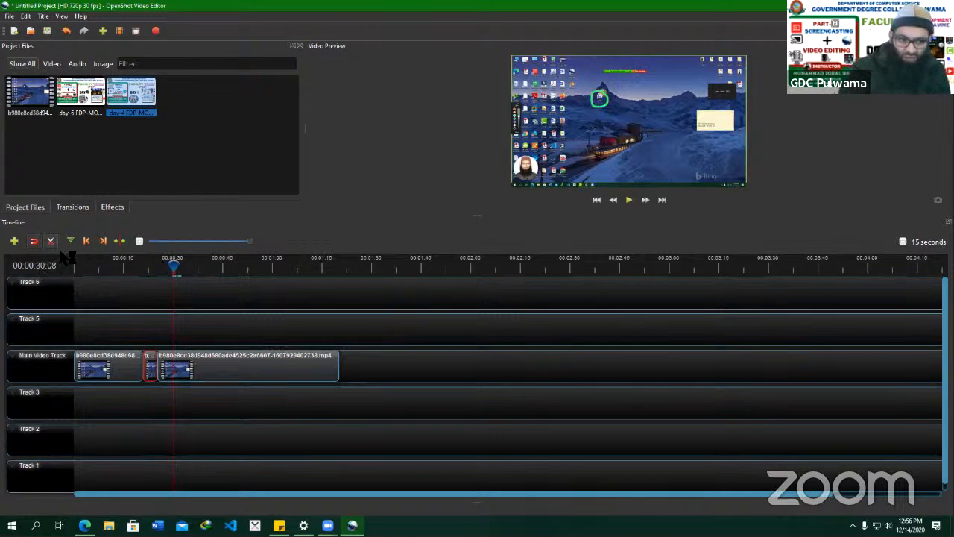
click(176, 359)
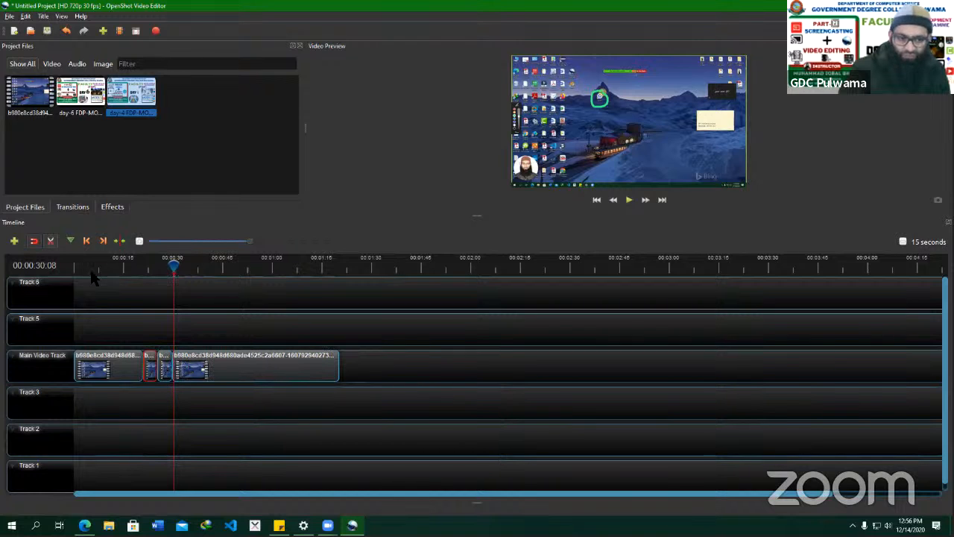
click(51, 240)
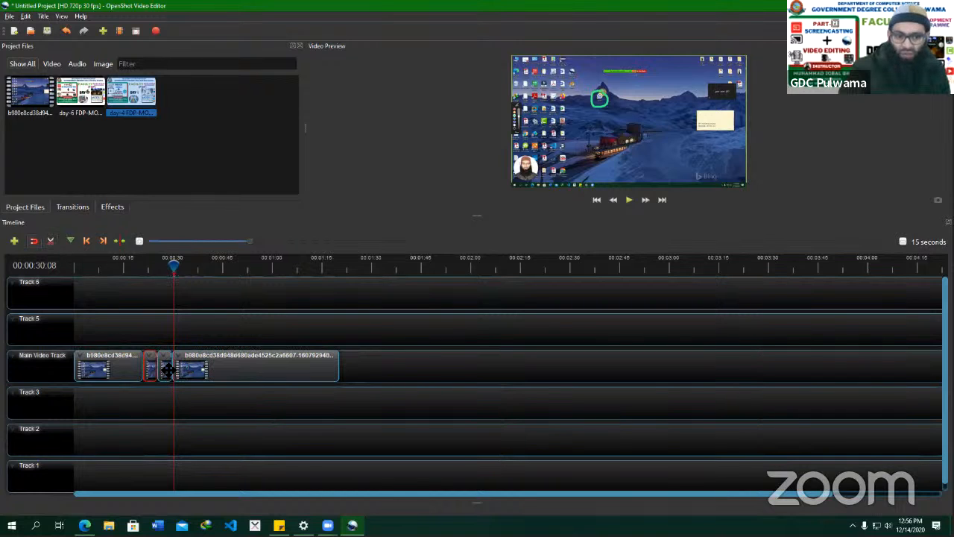
Delete the short third clip on the main video track and move the last clip back against the second clip.
click(165, 367)
drag(166, 366, 165, 365)
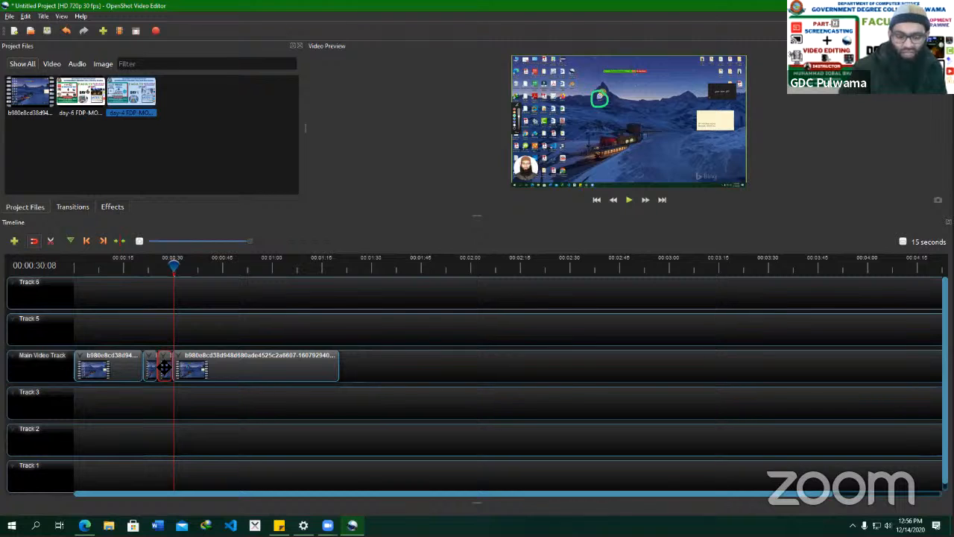
key(Delete)
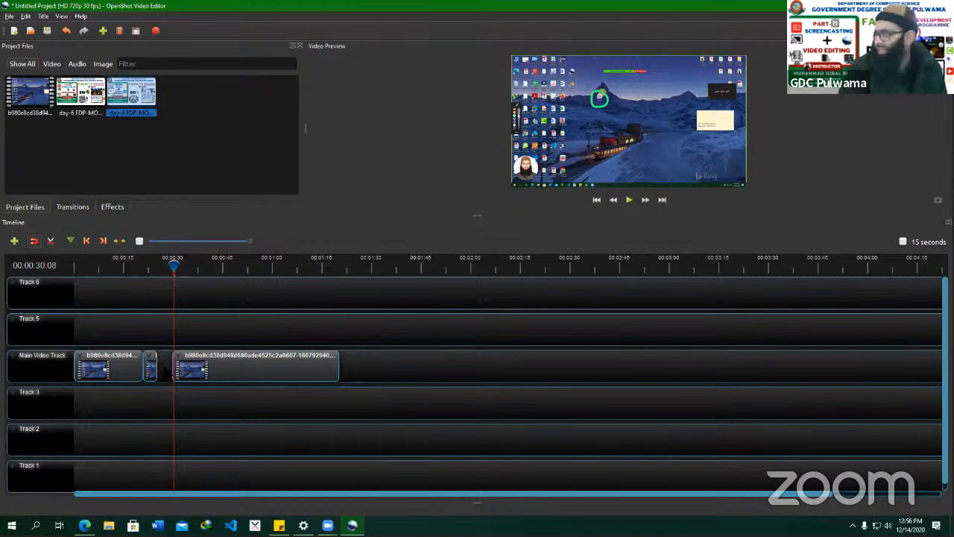
drag(243, 361, 236, 363)
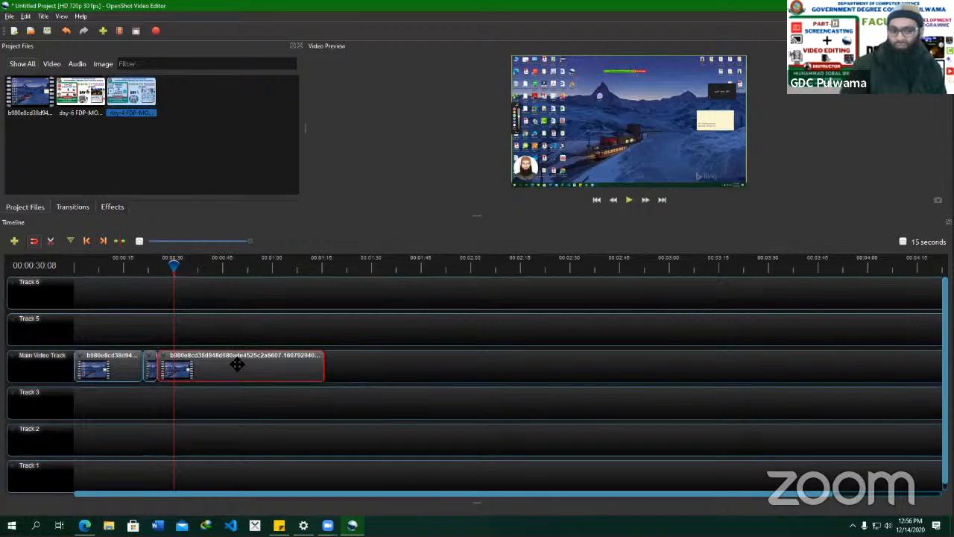
Play the video across the closed cut, then move the playhead to 00:00:44,04.
drag(173, 267, 152, 271)
key(space)
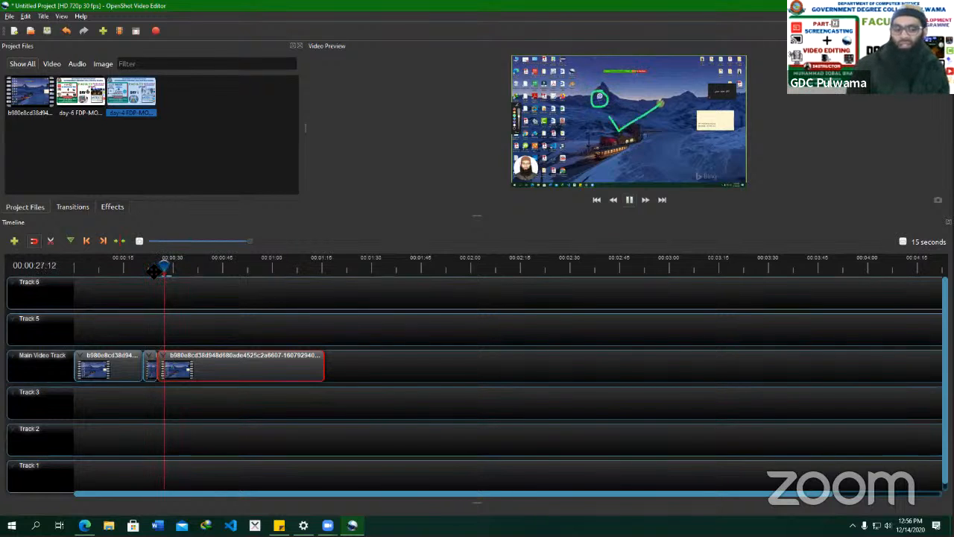
key(space)
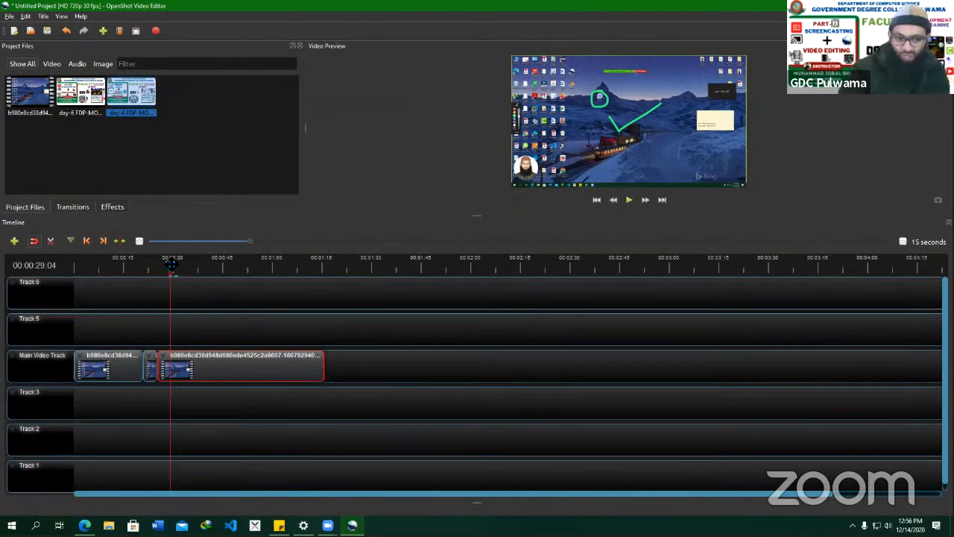
drag(171, 264, 221, 260)
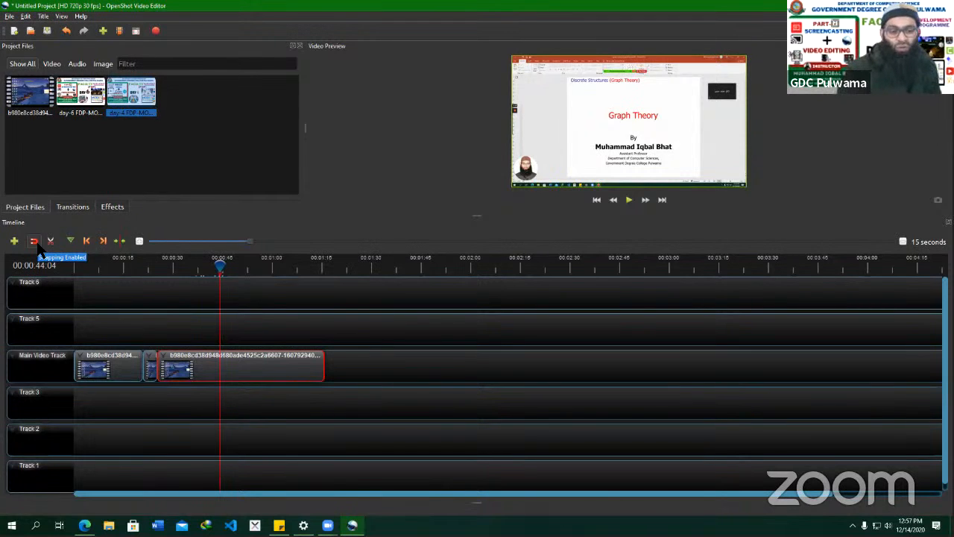
Move the last main-track clip just past 00:00:45, and snap the short second clip back onto the end of the first clip.
mouse_move(179, 373)
mouse_down()
mouse_move(249, 373)
mouse_move(172, 369)
mouse_move(192, 369)
mouse_up()
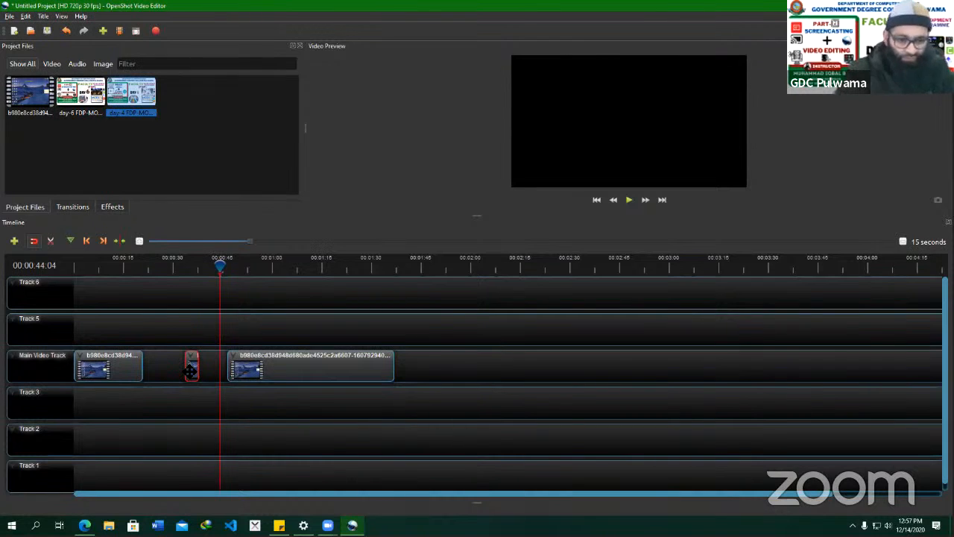
drag(190, 370, 151, 369)
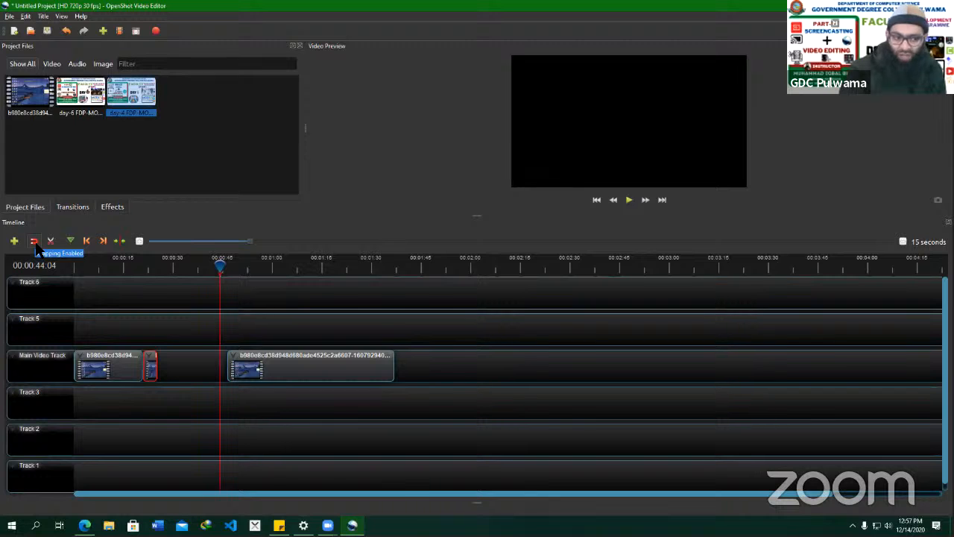
mouse_move(151, 366)
mouse_down()
mouse_move(142, 369)
mouse_move(165, 366)
mouse_up()
drag(154, 367, 154, 366)
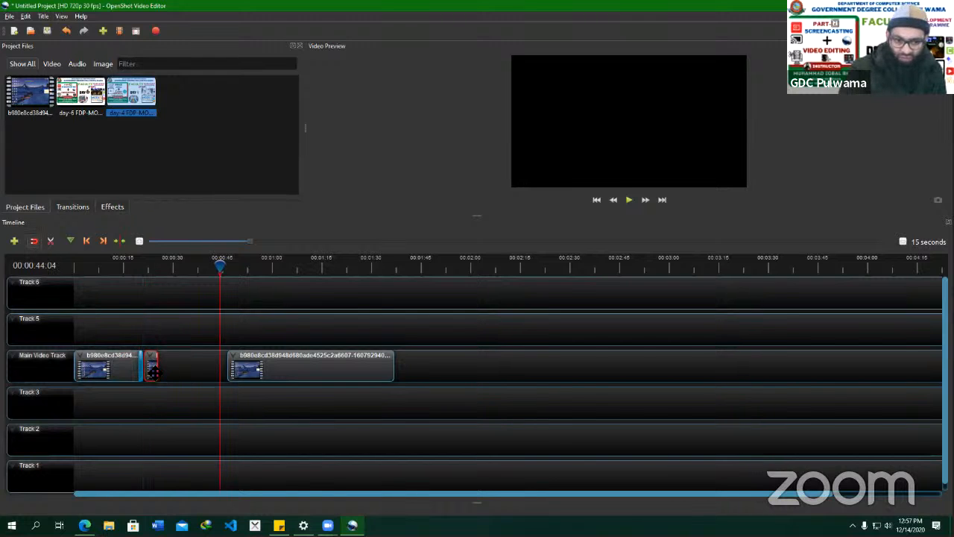
drag(150, 371, 150, 370)
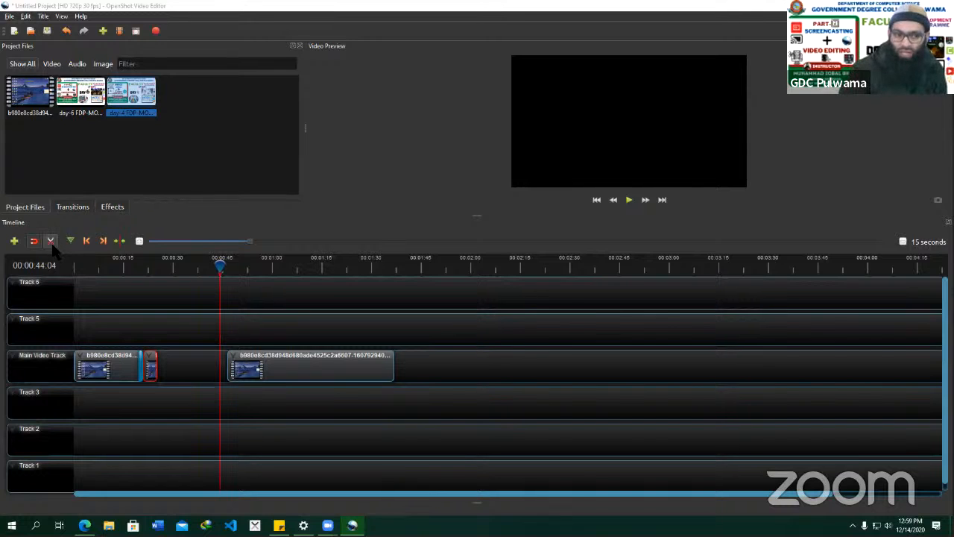
Move the last main-track clip back against the short second clip and set the playhead to 00:00:15,10.
drag(264, 362, 197, 358)
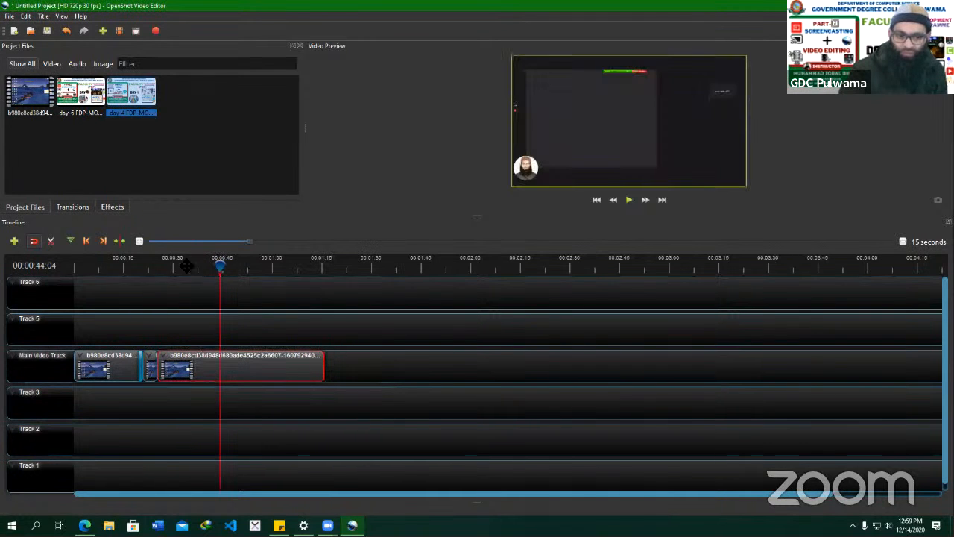
click(146, 264)
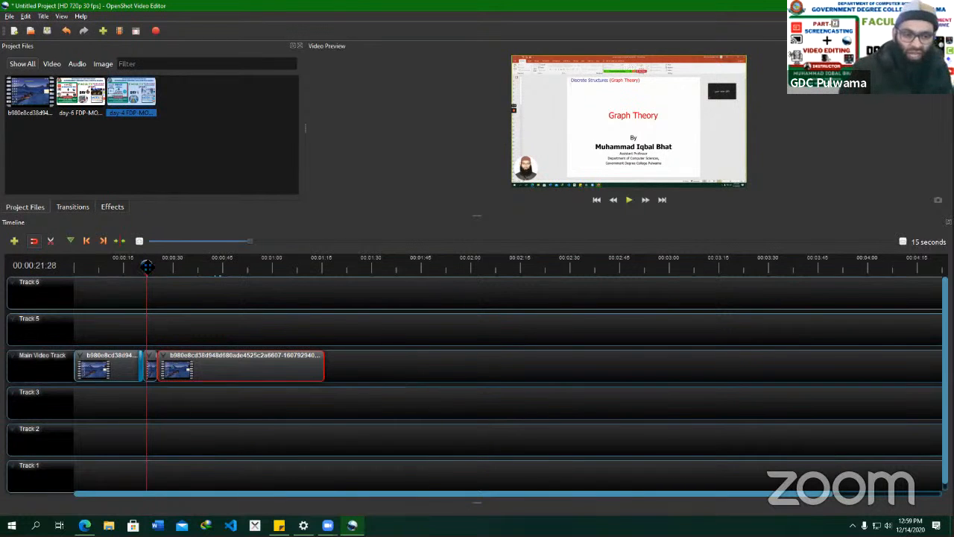
drag(146, 267, 125, 270)
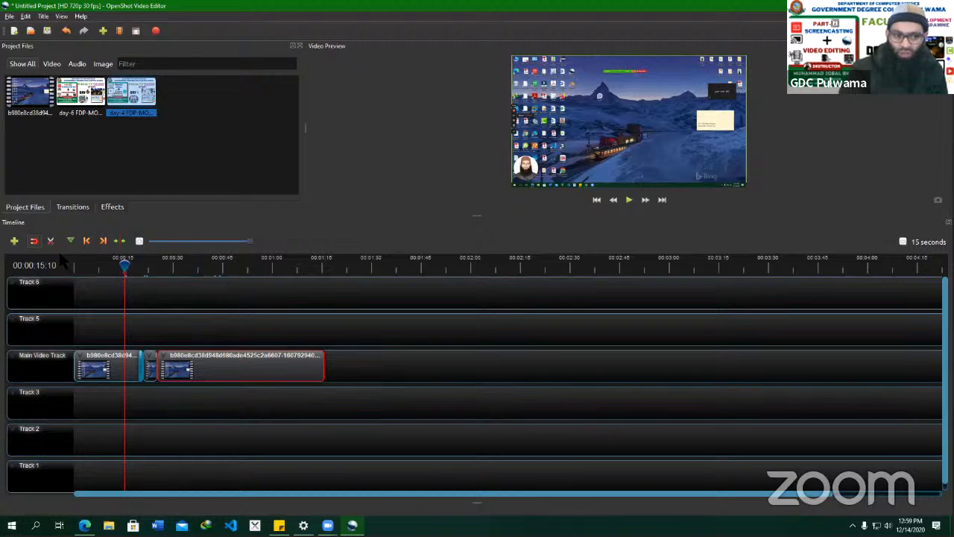
Add a Circle in to out transition over the join between the first and second main-track clips.
click(73, 207)
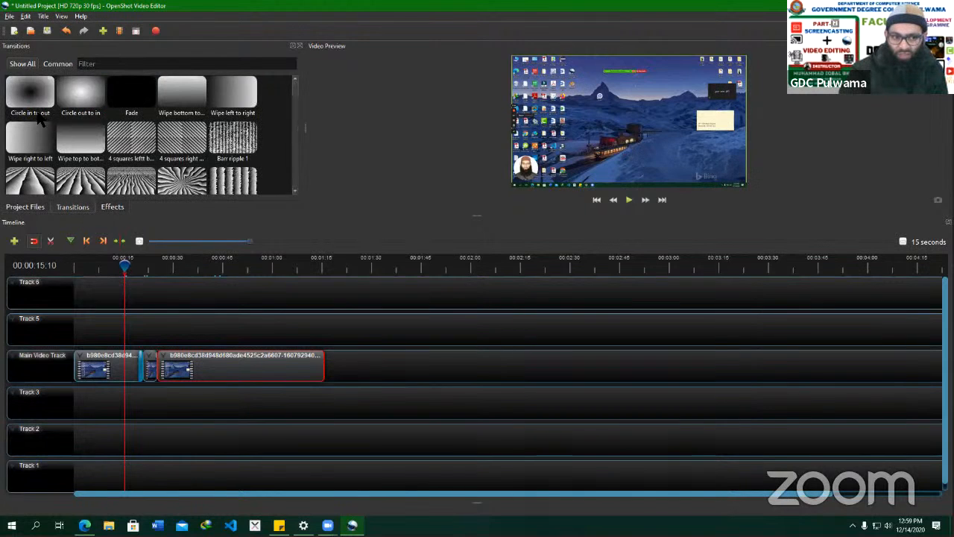
click(44, 211)
click(73, 211)
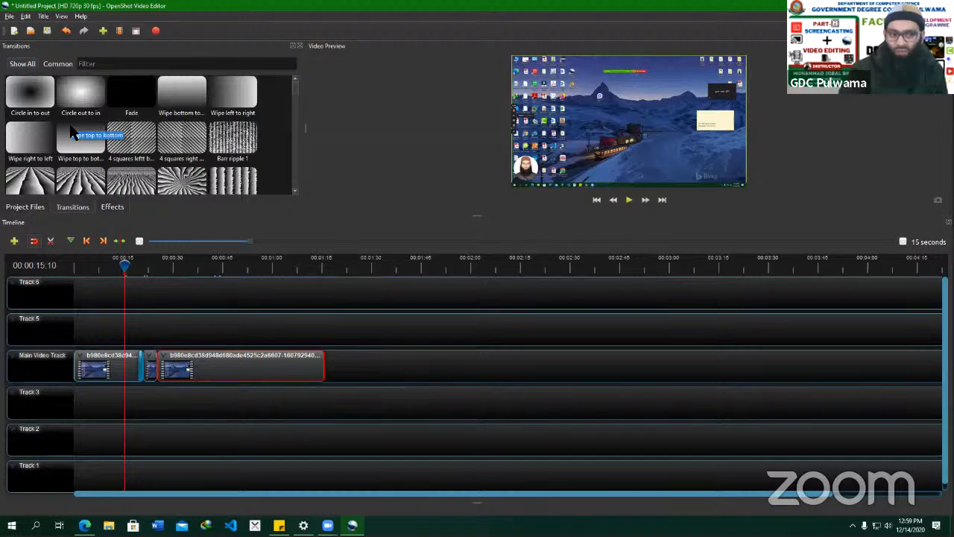
drag(30, 93, 158, 363)
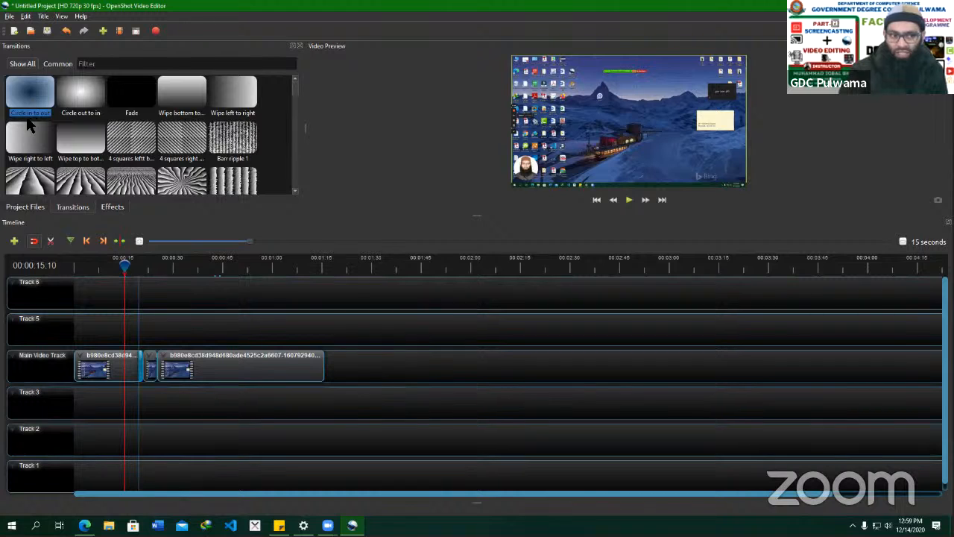
drag(30, 95, 132, 377)
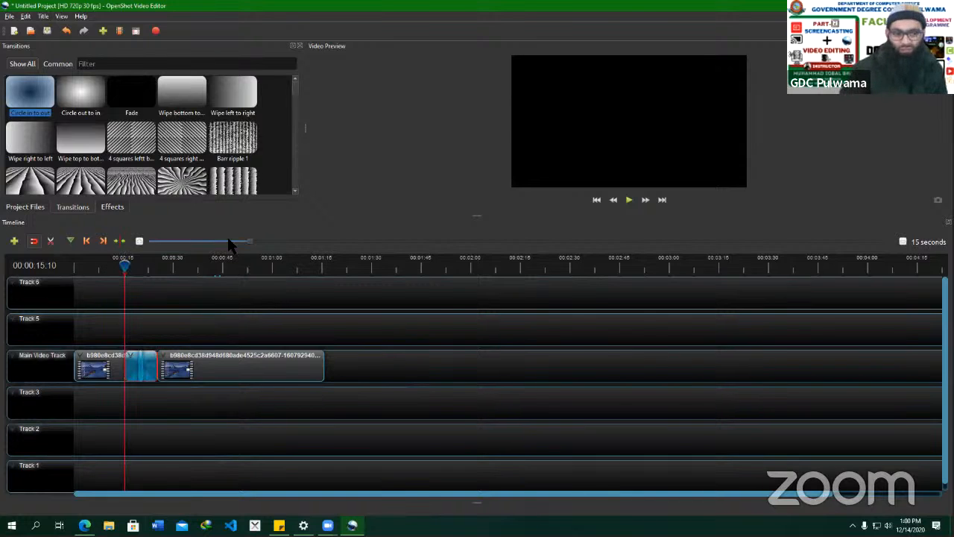
Play the video repeatedly across the transition between the first two main-track clips.
key(space)
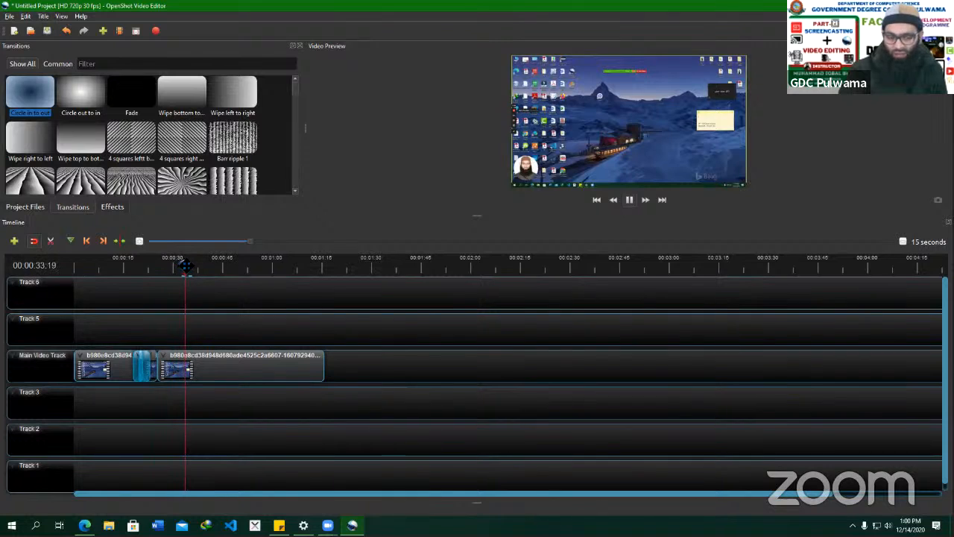
click(162, 267)
click(134, 267)
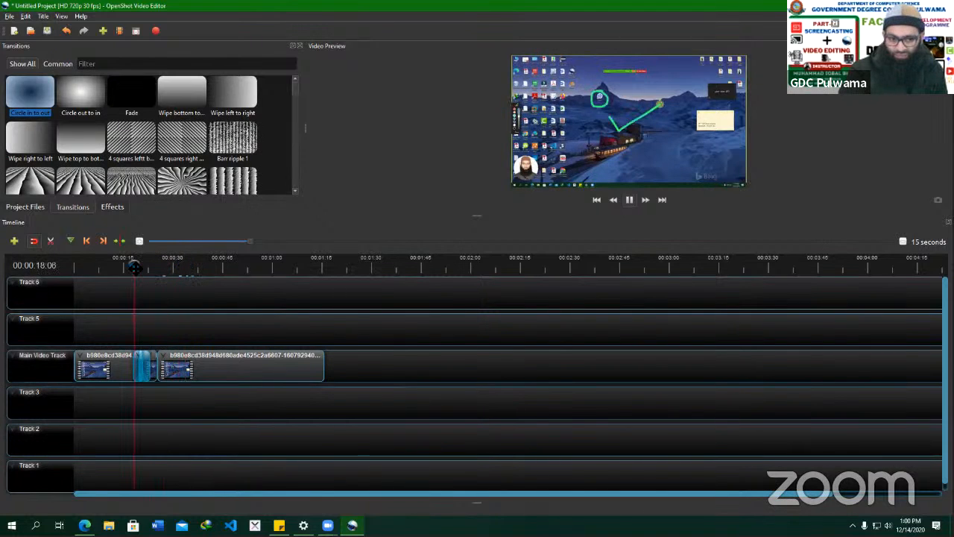
click(132, 267)
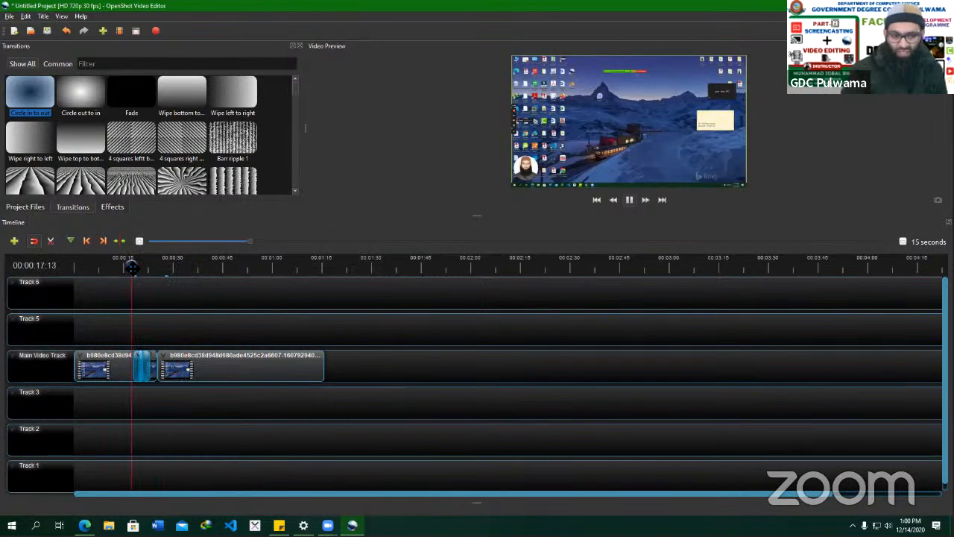
click(133, 267)
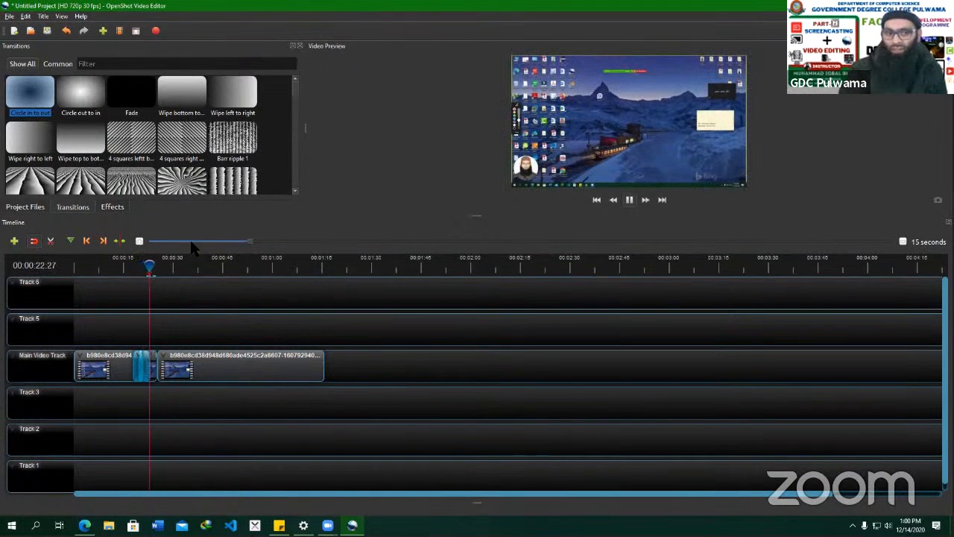
key(space)
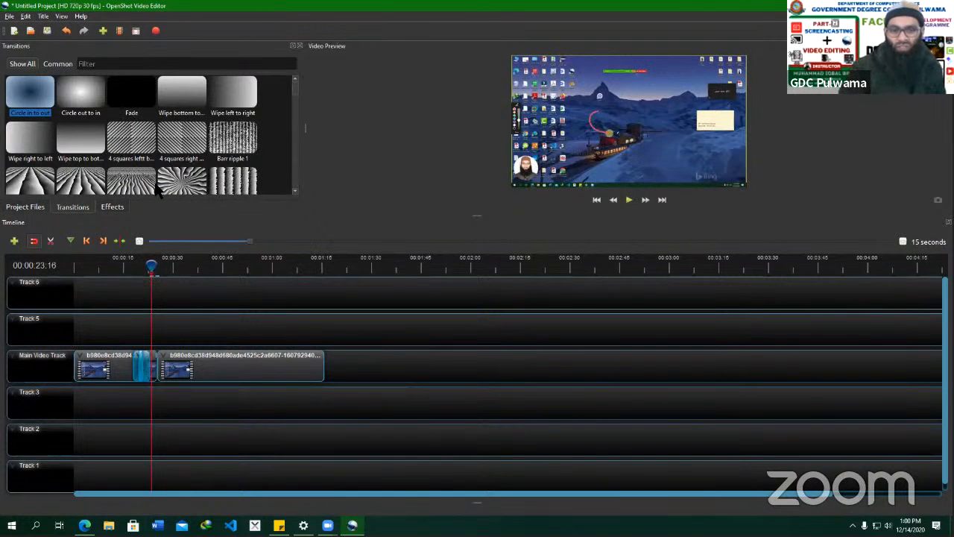
Add a Fade transition at the start of the first main-track clip and play it from the beginning.
click(132, 104)
drag(133, 105, 89, 366)
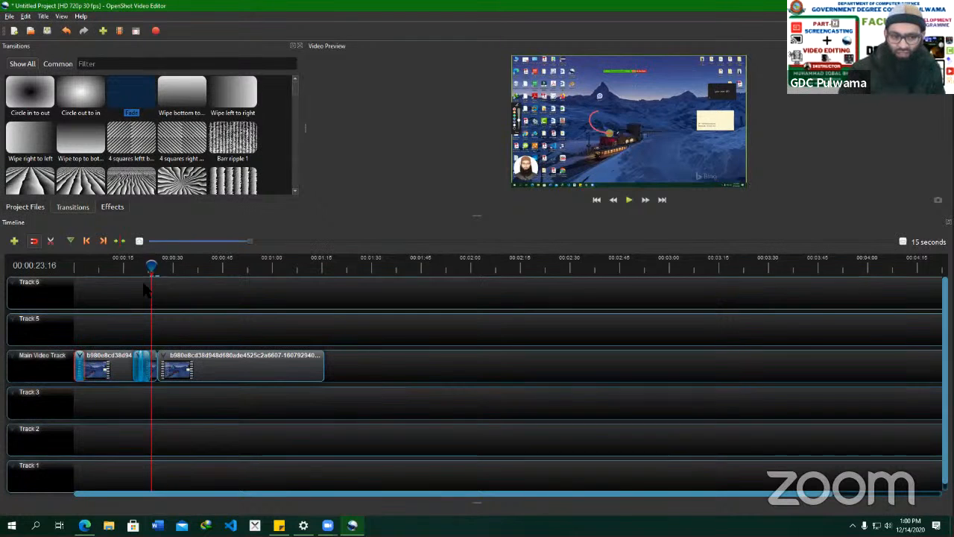
drag(152, 266, 110, 266)
click(74, 270)
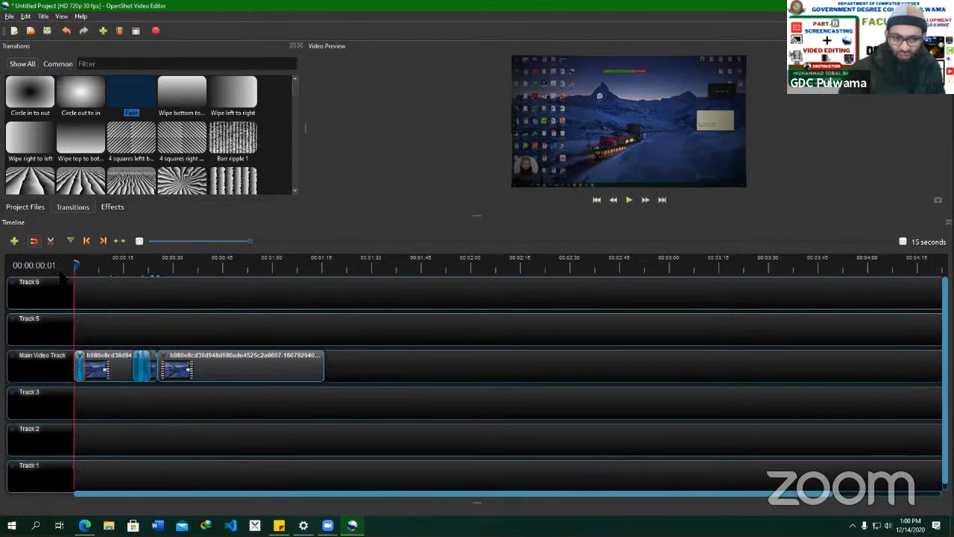
key(space)
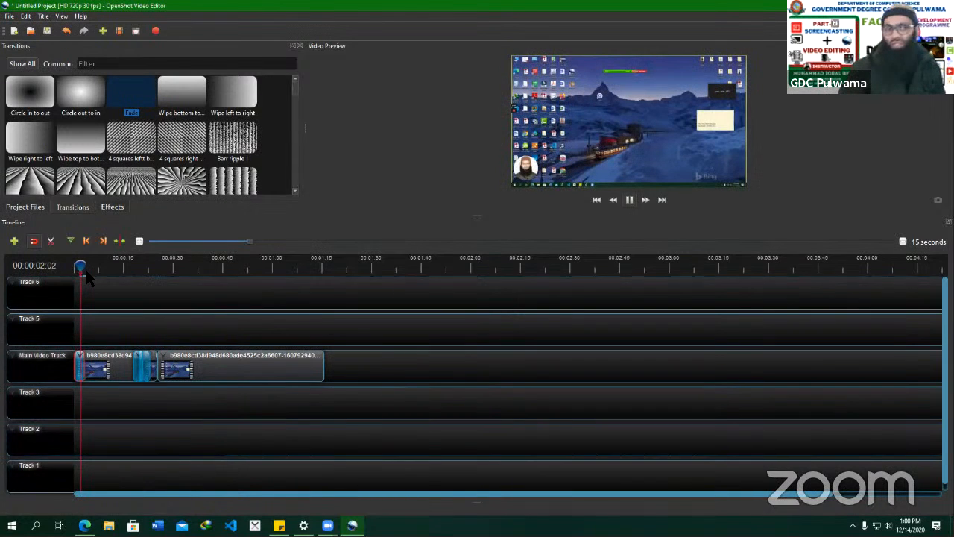
key(space)
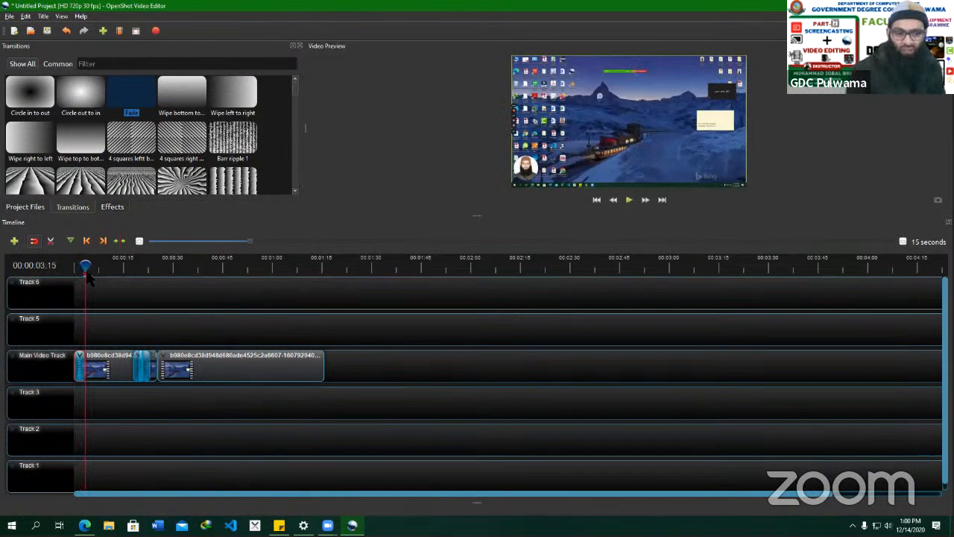
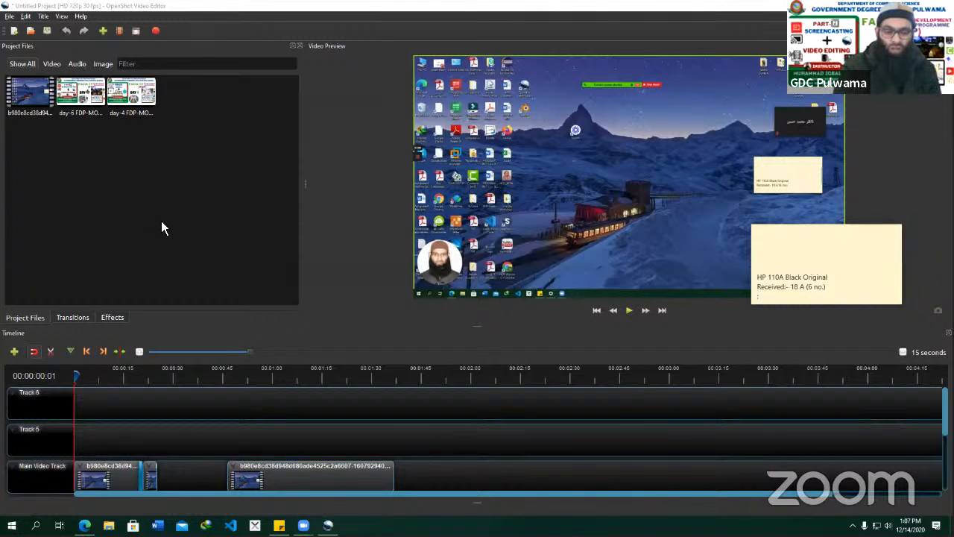
Close the gap on the main video track by moving the last clip against the short second clip, and show the available transitions.
click(102, 172)
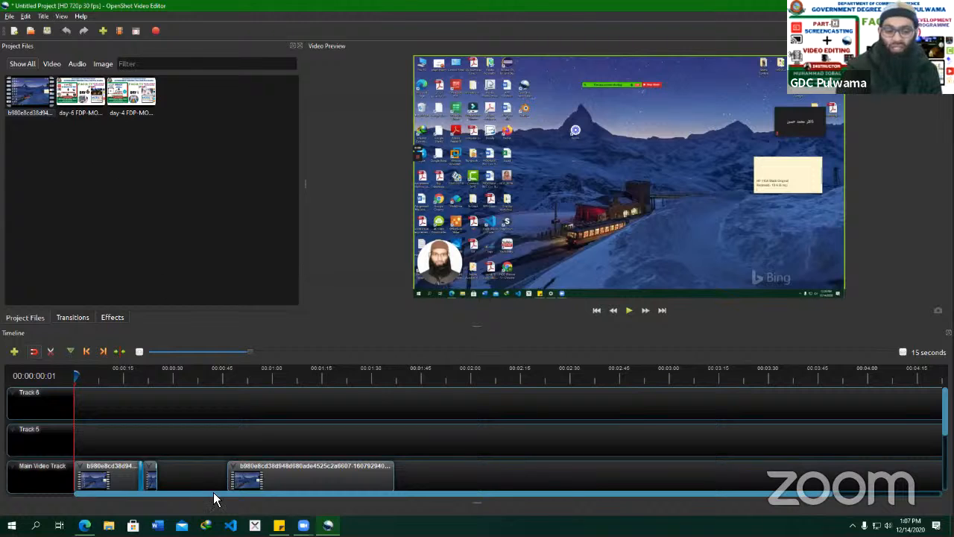
scroll(243, 446, down, 1)
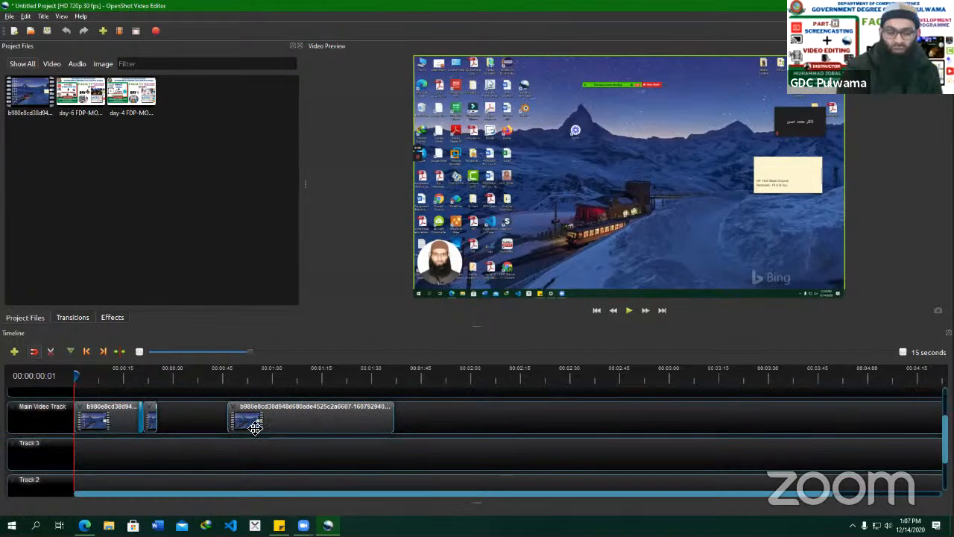
drag(249, 423, 189, 425)
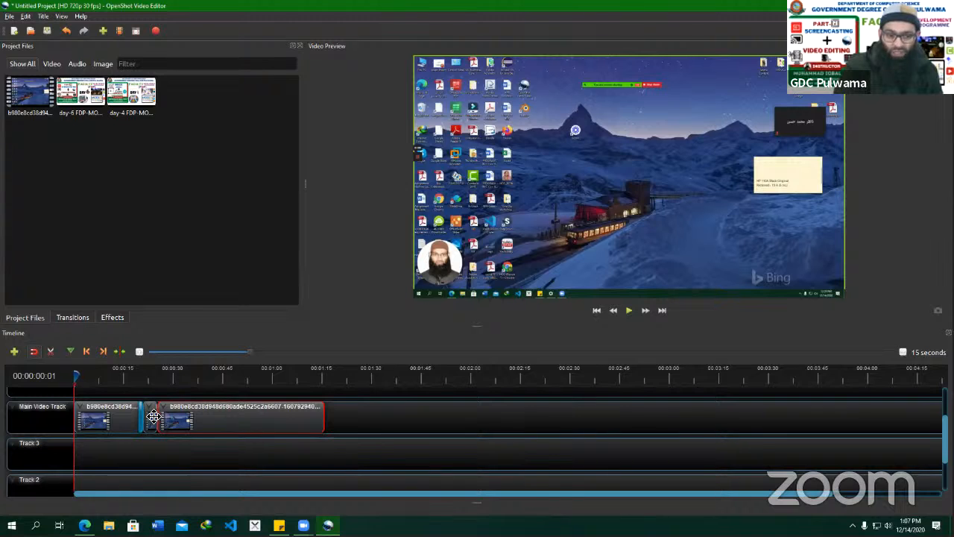
click(70, 321)
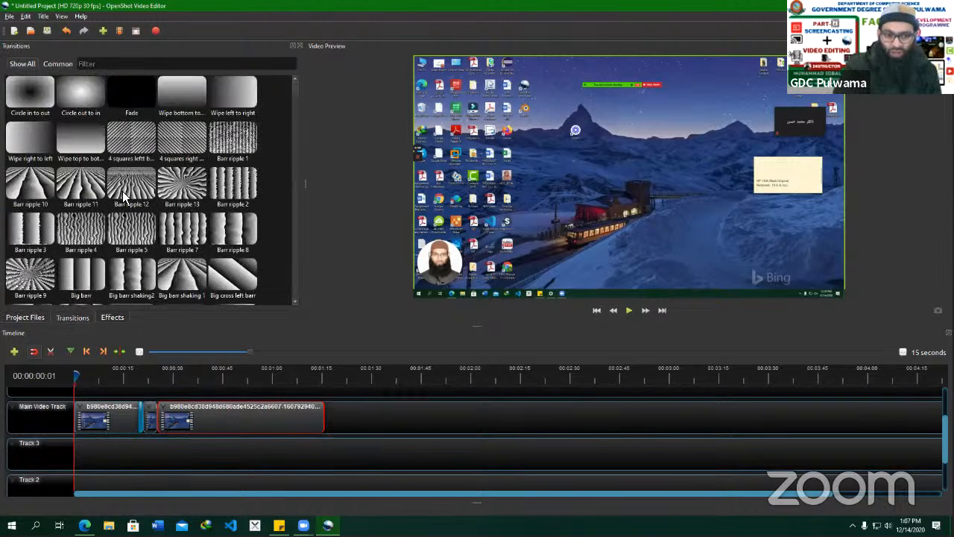
scroll(127, 190, down, 8)
scroll(150, 185, up, 8)
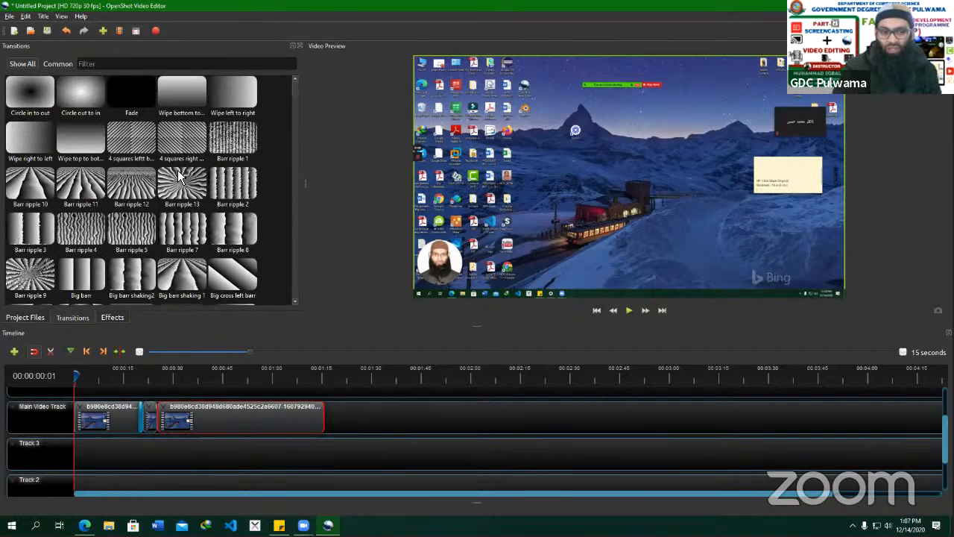
drag(179, 176, 155, 417)
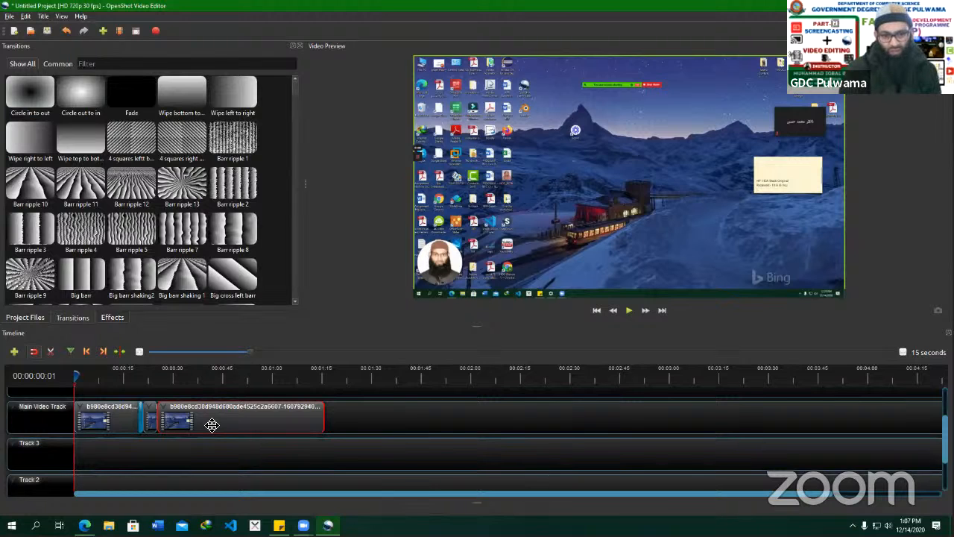
Split the last main-track clip at about 42 seconds.
drag(77, 377, 213, 372)
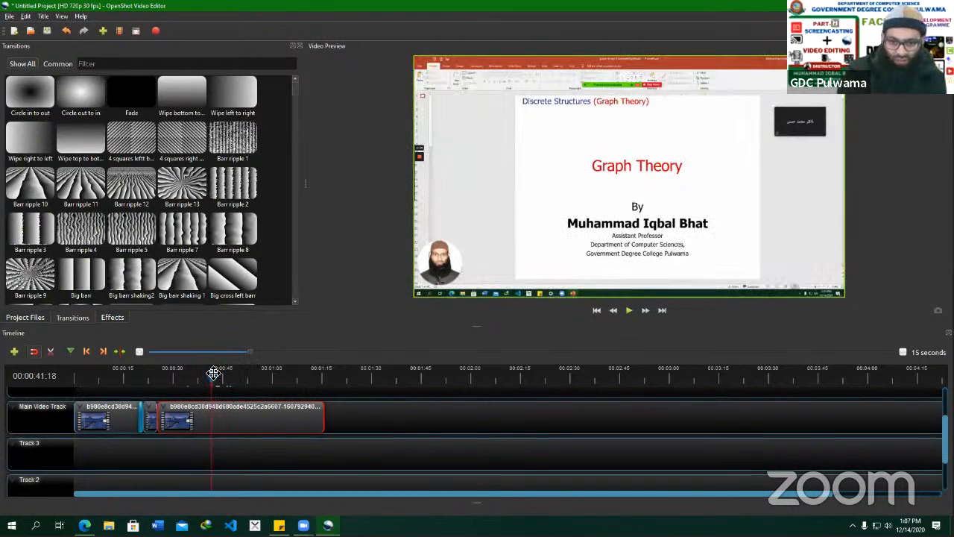
key(space)
key(space)
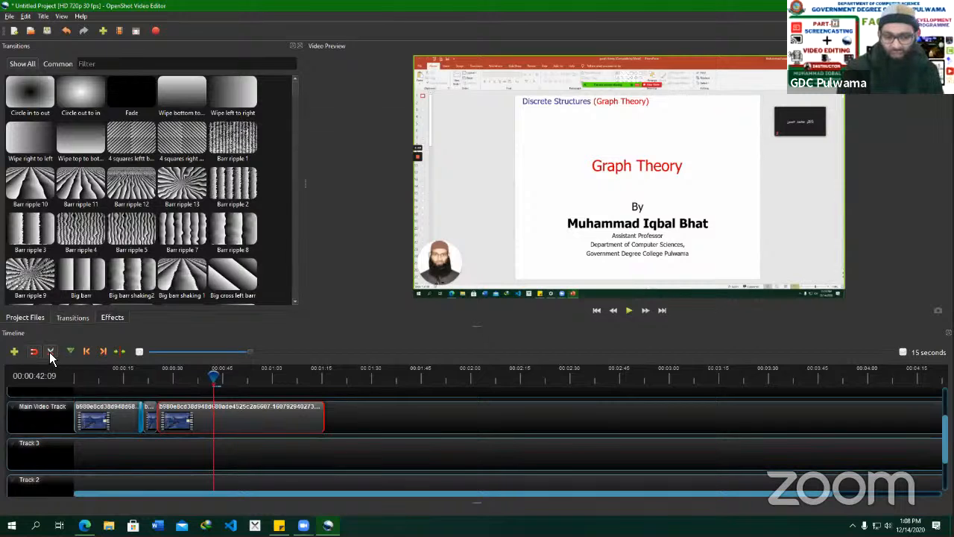
click(218, 408)
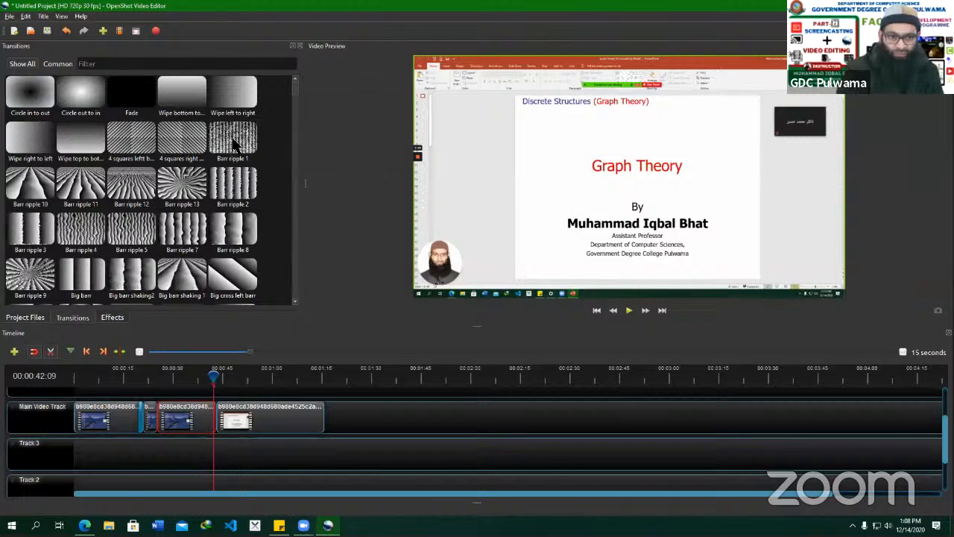
Place a Barr ripple 1 transition, shortened to about 5 seconds, over the new cut and play the video across it.
drag(235, 143, 239, 308)
drag(229, 400, 207, 424)
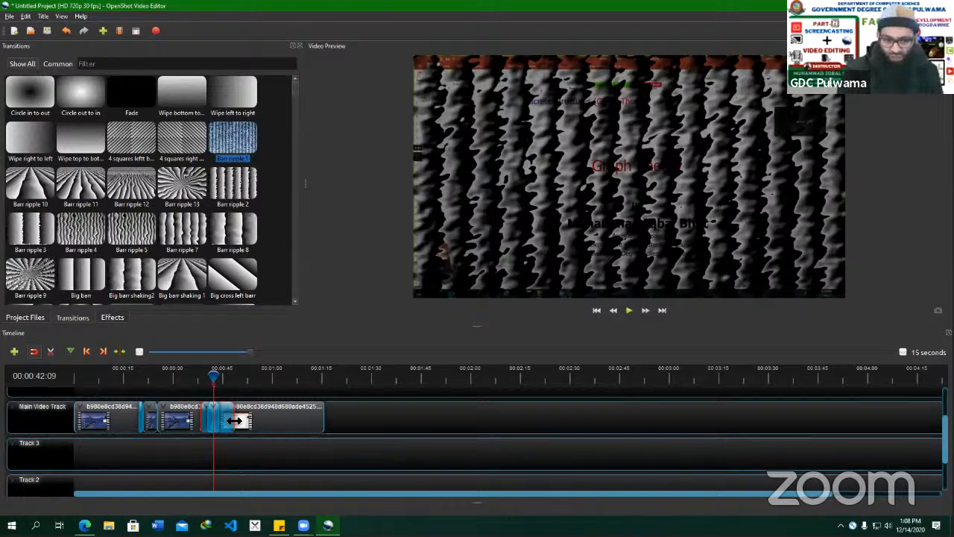
drag(234, 419, 226, 420)
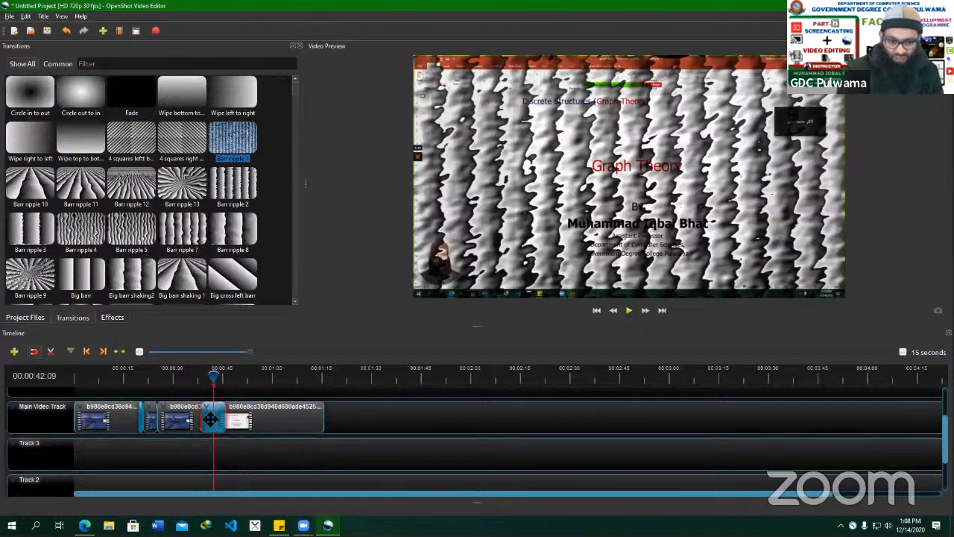
drag(211, 419, 202, 417)
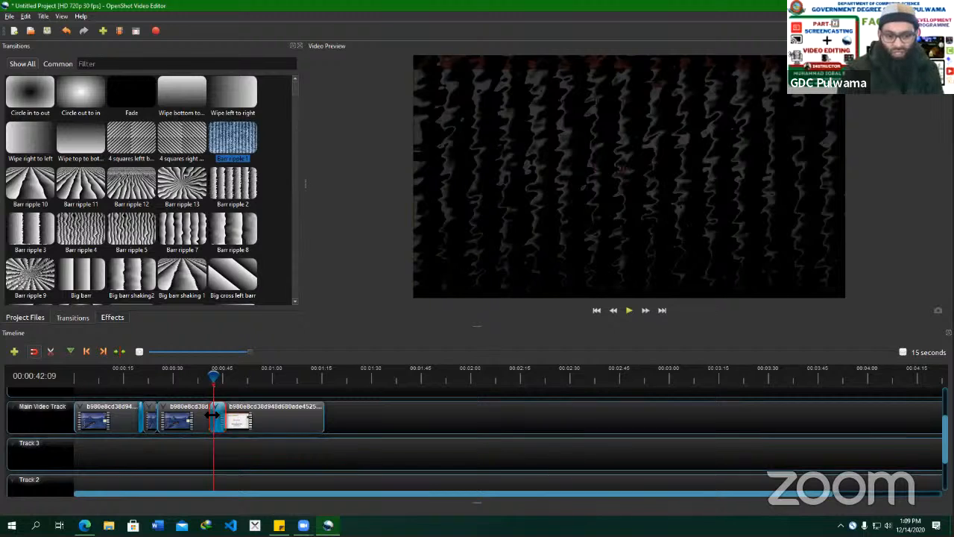
drag(212, 380, 209, 376)
key(space)
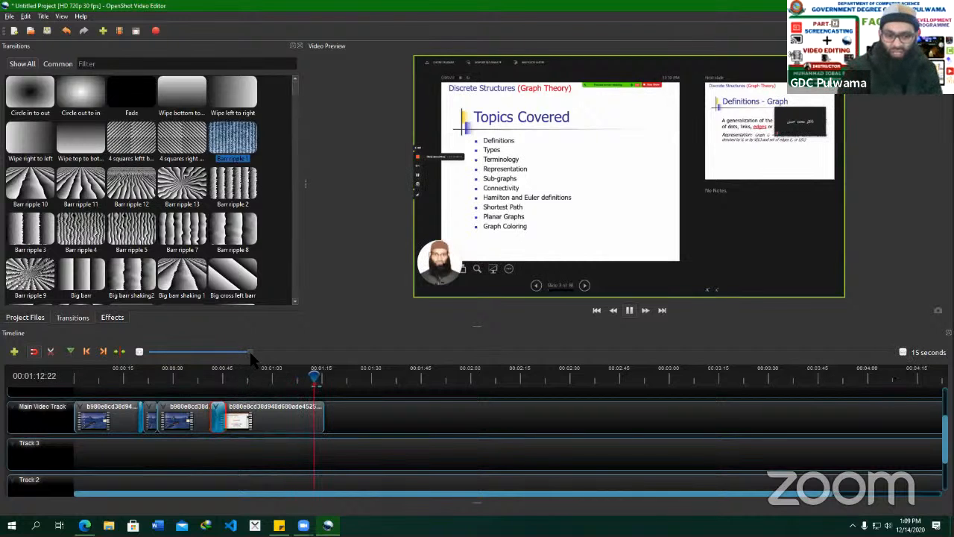
Shorten the Barr ripple 1 transition to about 2 seconds and play the video across it.
drag(250, 351, 199, 360)
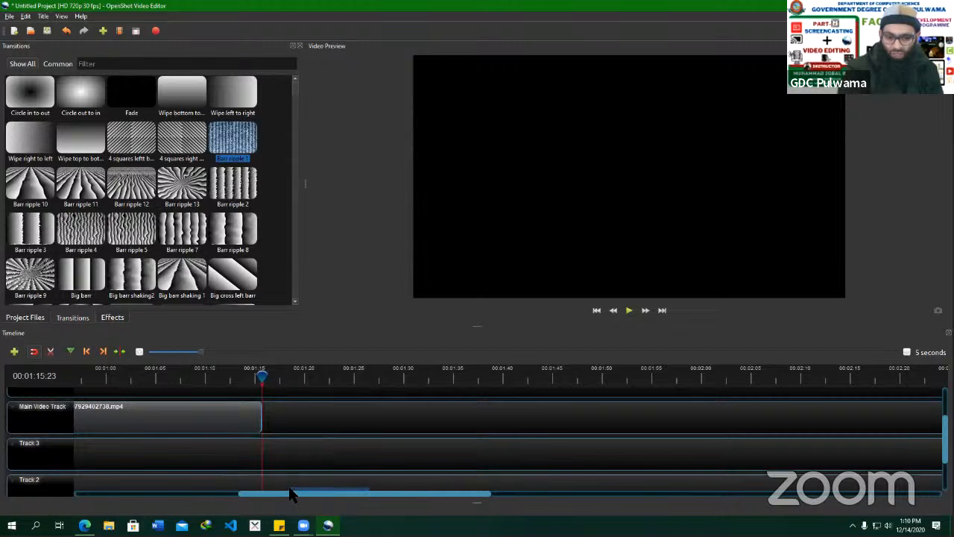
drag(270, 495, 188, 509)
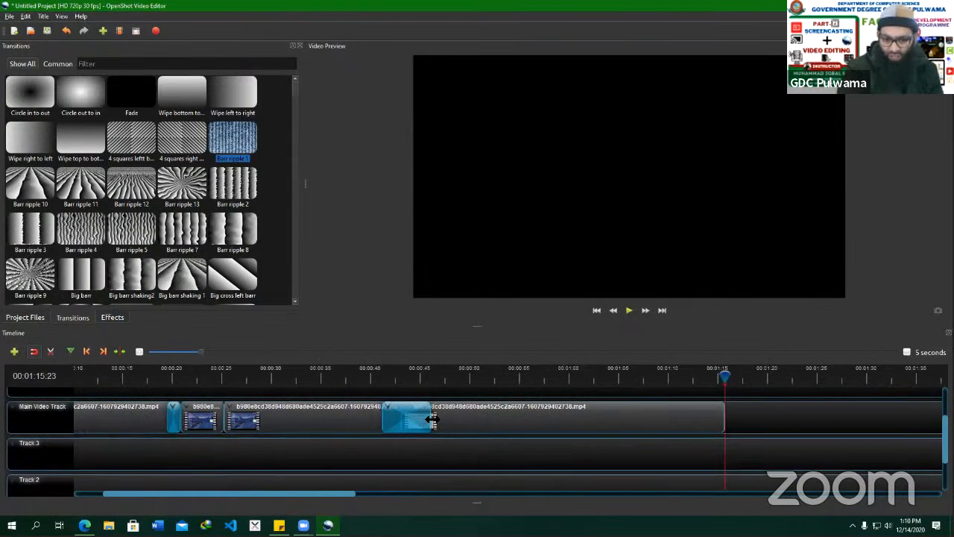
drag(433, 419, 390, 418)
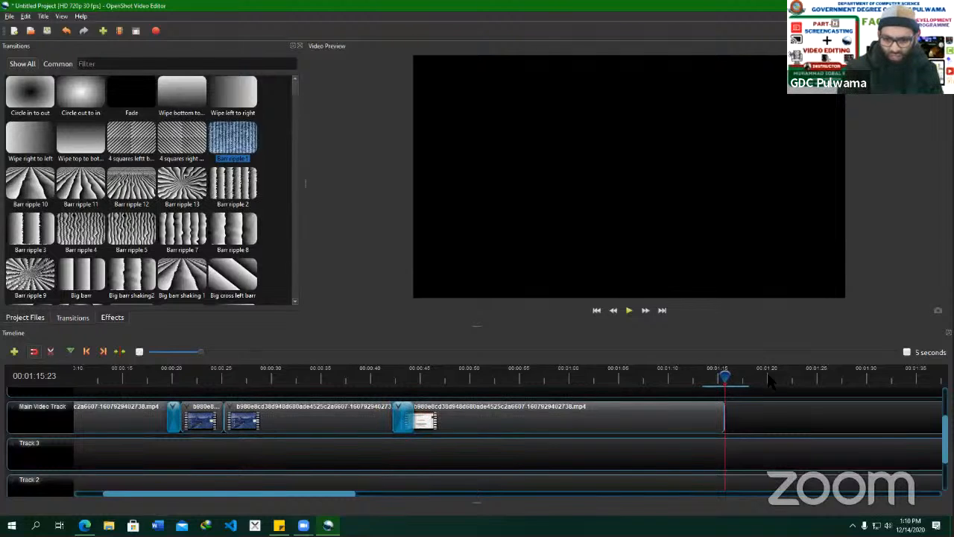
drag(726, 376, 390, 378)
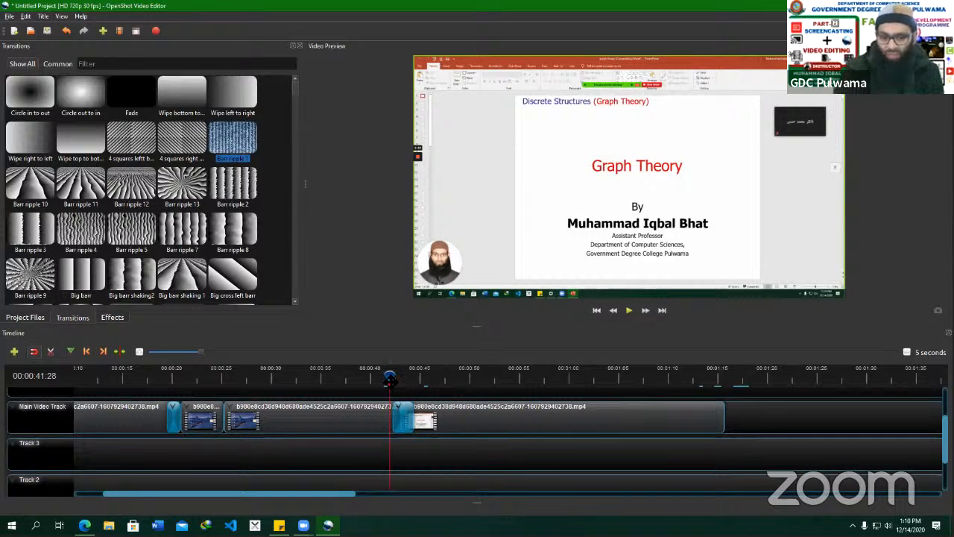
key(space)
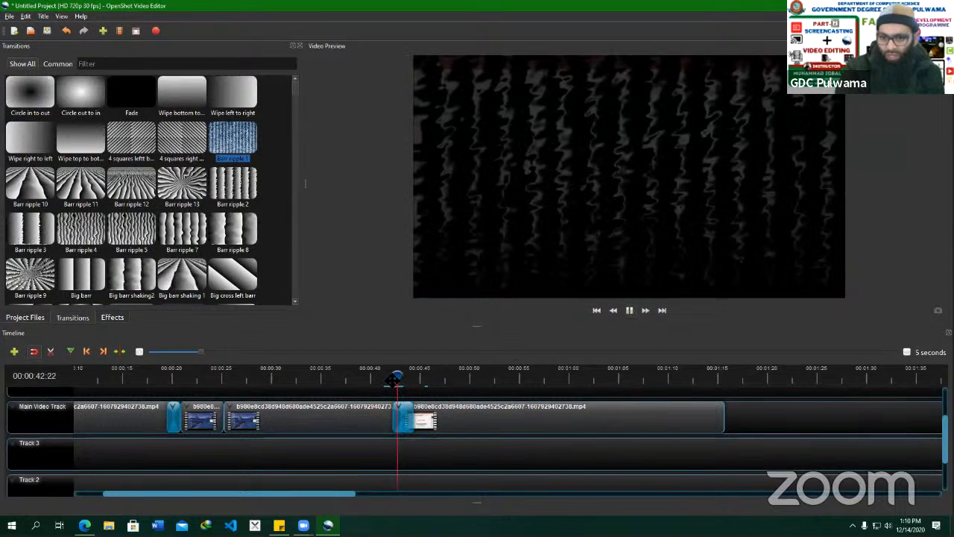
key(space)
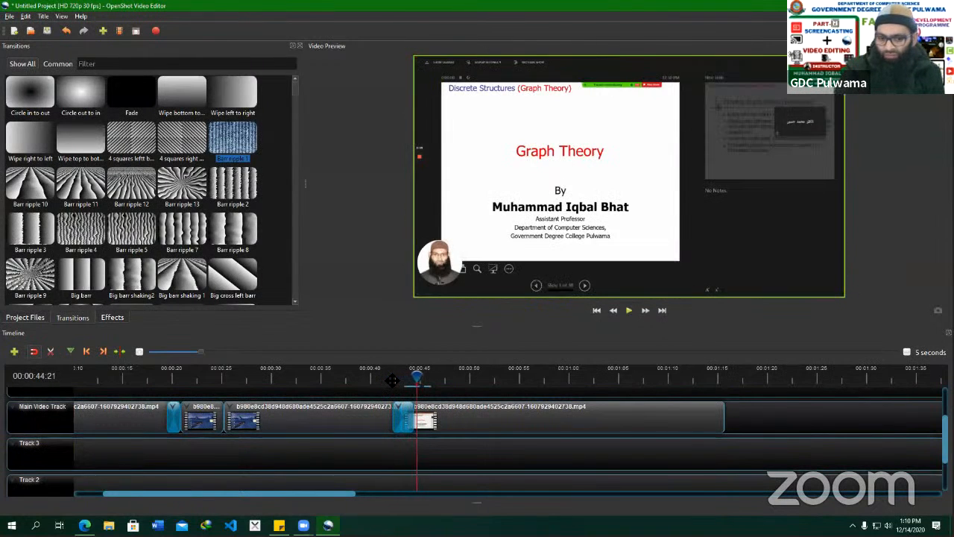
Browse the complete list of available transitions and return to its beginning.
scroll(395, 417, up, 2)
scroll(395, 417, down, 1)
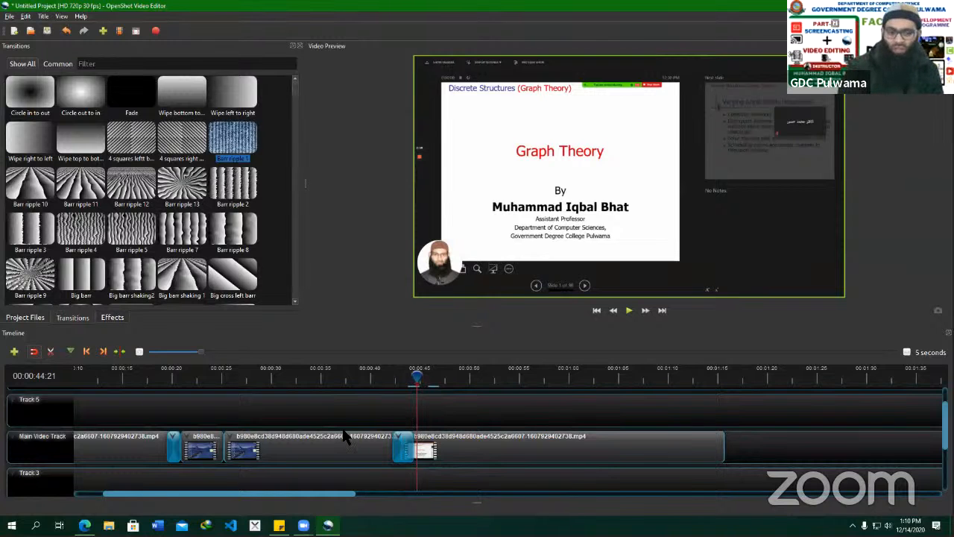
scroll(142, 246, down, 10)
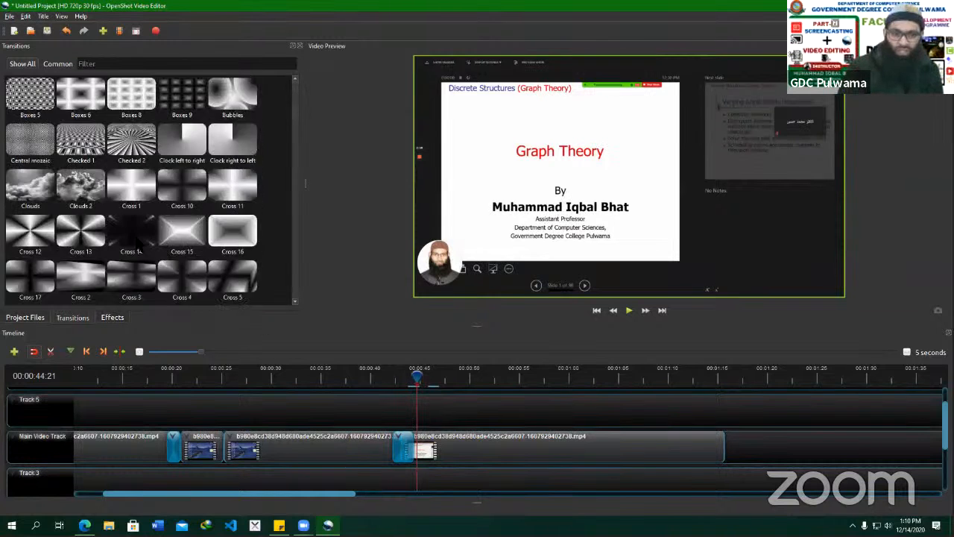
drag(300, 151, 296, 307)
drag(295, 104, 294, 79)
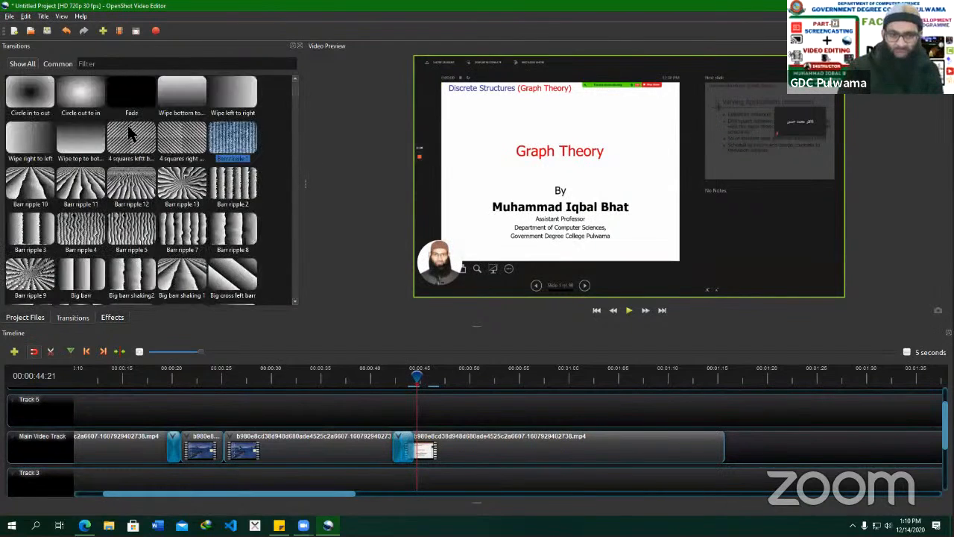
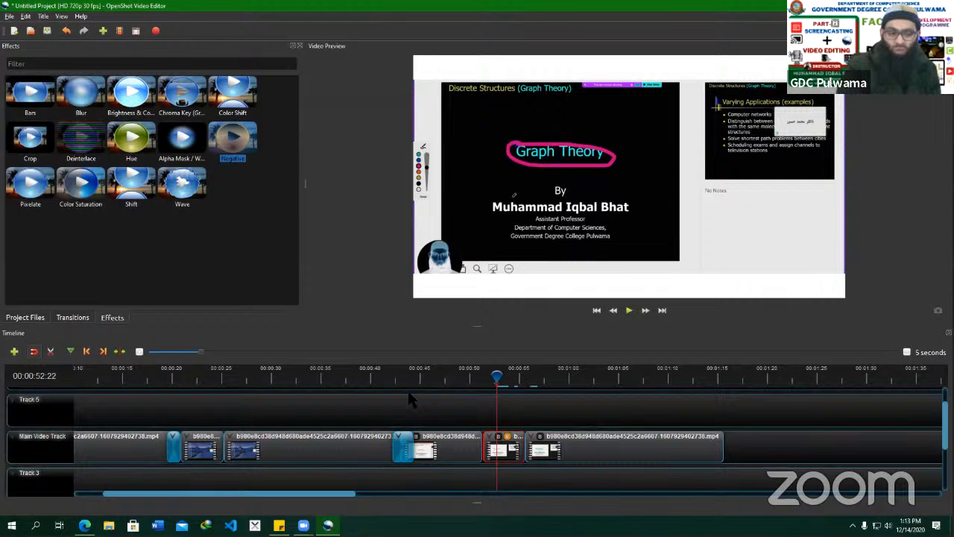
Look over the transitions and effects lists and the Copy and Fade options for the last main-track clip.
click(67, 321)
click(108, 320)
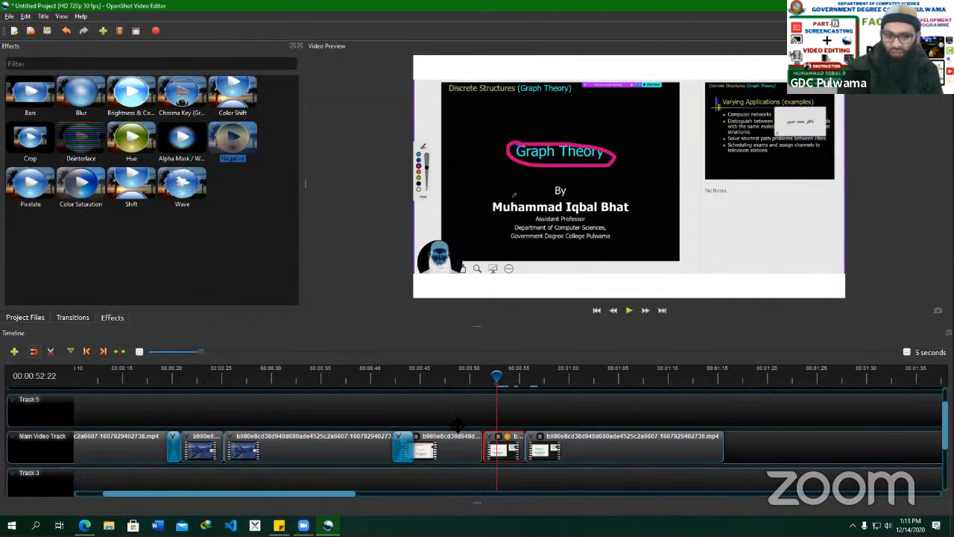
click(578, 450)
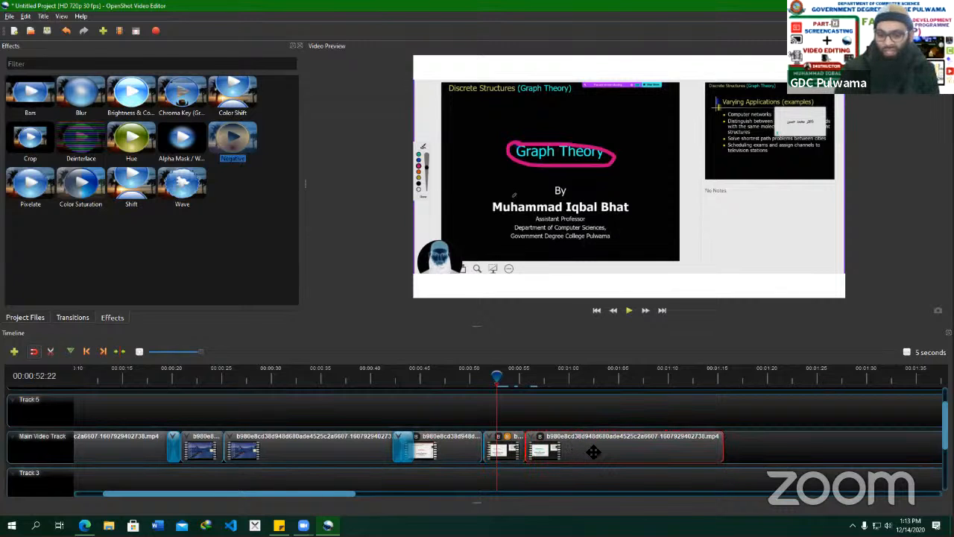
right_click(593, 452)
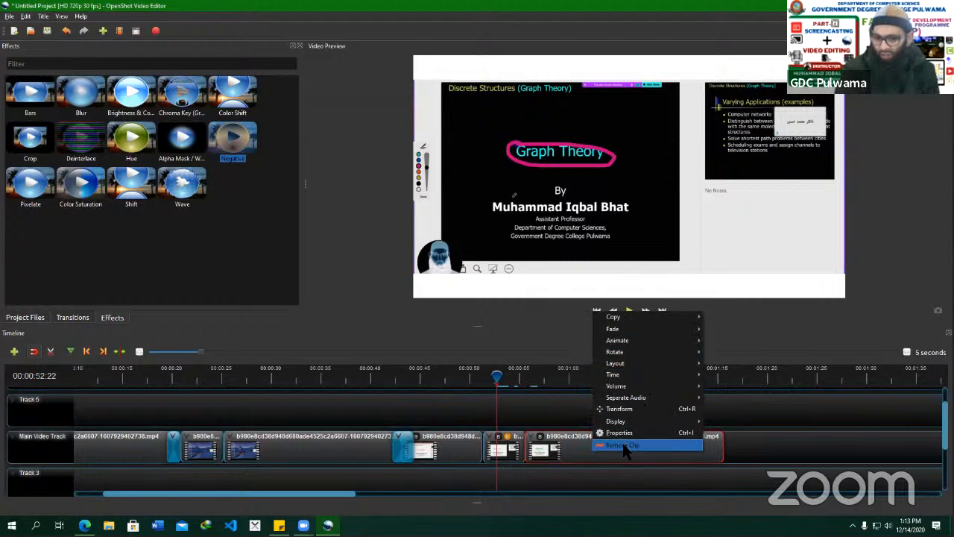
mouse_move(639, 324)
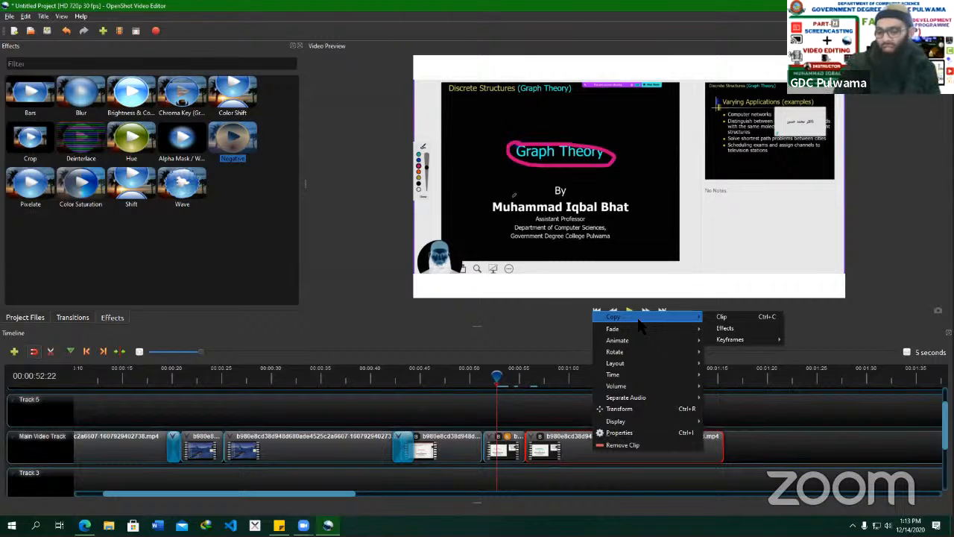
click(812, 443)
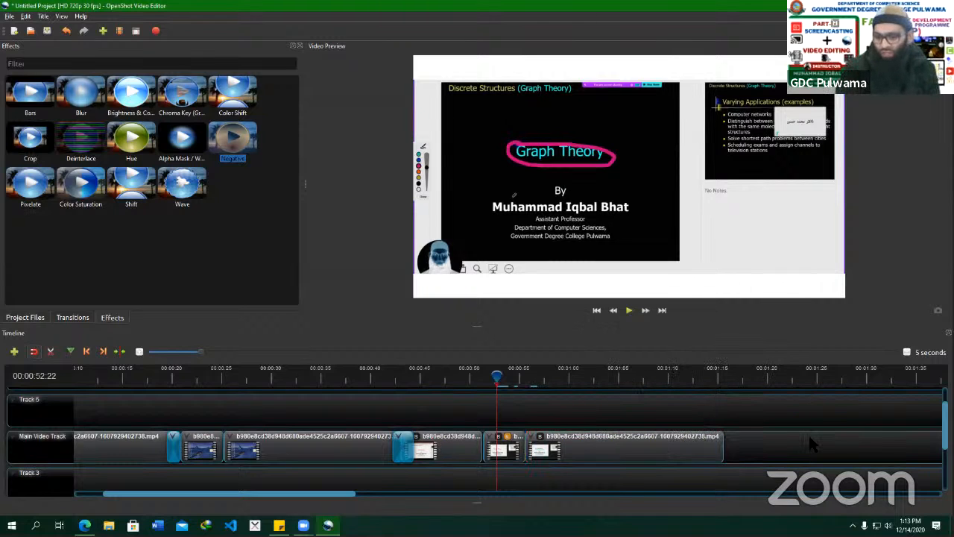
right_click(671, 437)
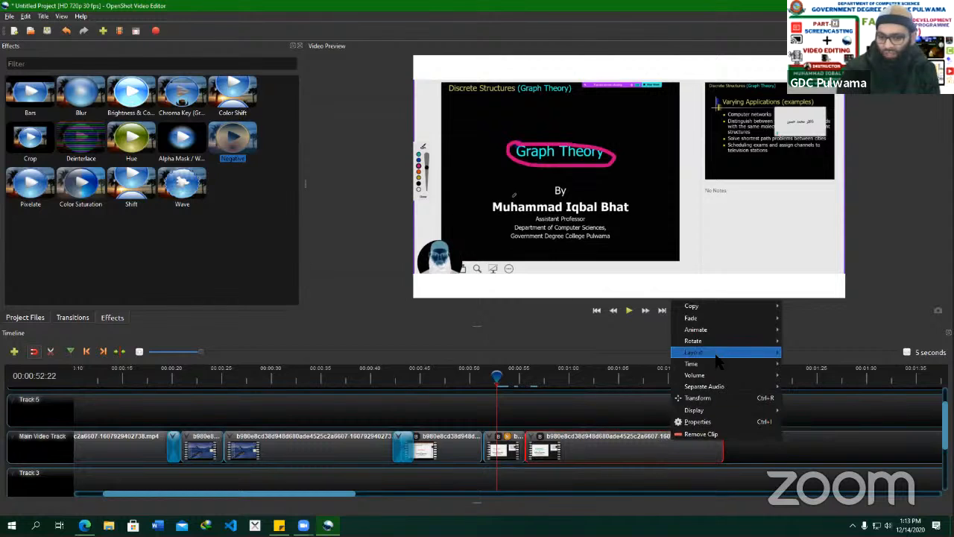
mouse_move(718, 322)
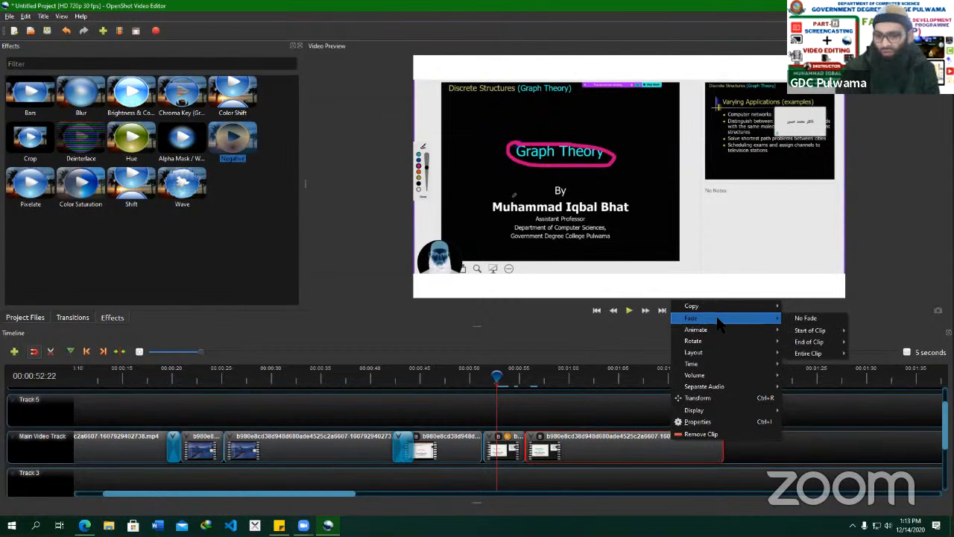
click(626, 455)
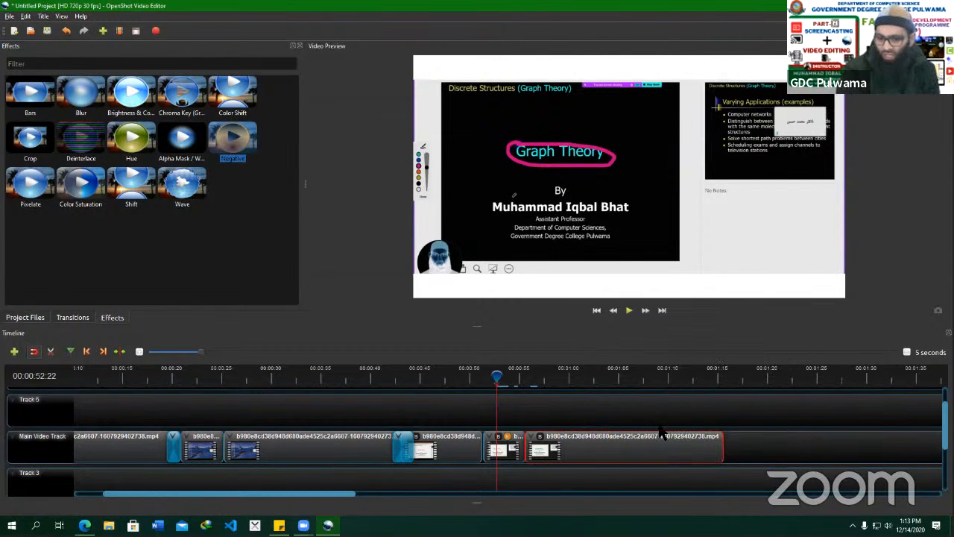
Apply Fade In and Out (Fast) to the entire last main-track clip.
right_click(593, 446)
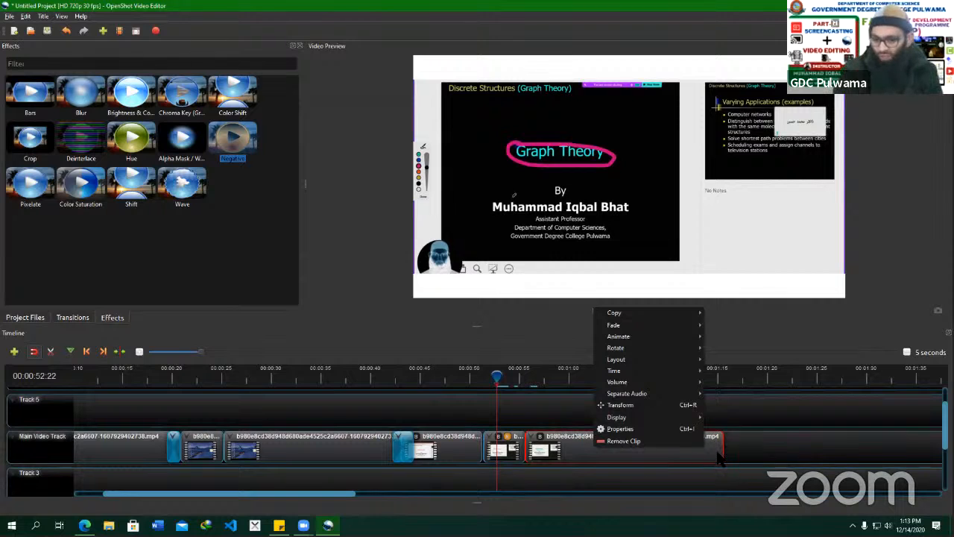
mouse_move(656, 324)
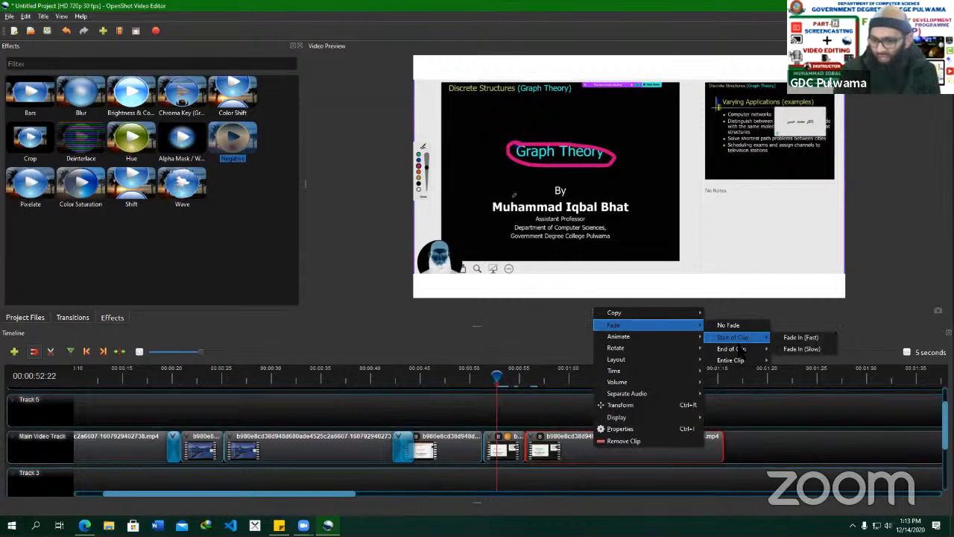
mouse_move(747, 360)
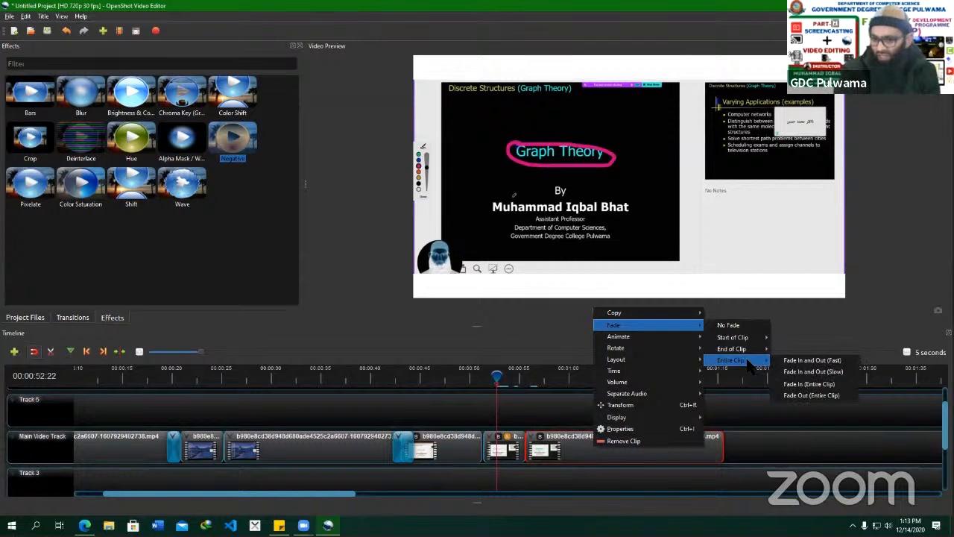
click(814, 361)
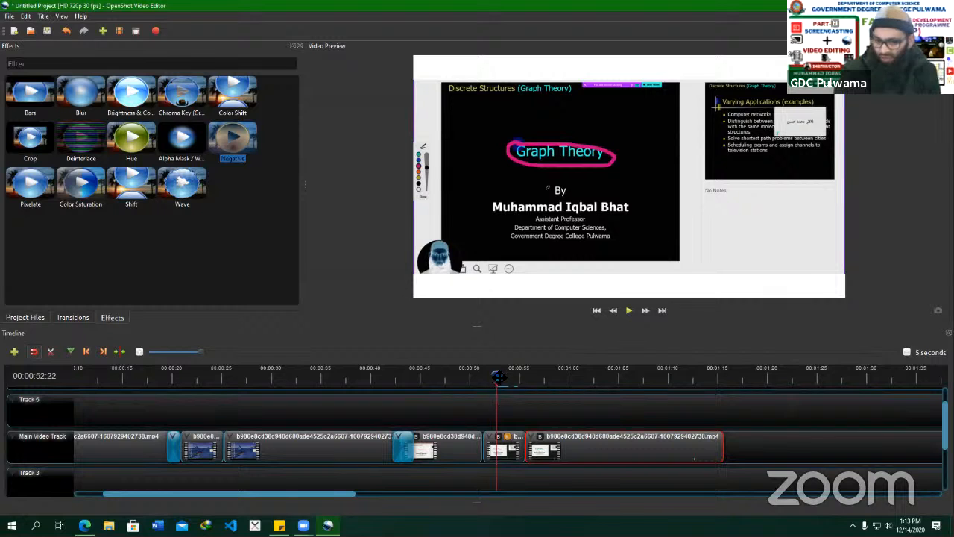
Play the start and the end of the last main-track clip to check both of its fades.
drag(498, 377, 523, 378)
key(space)
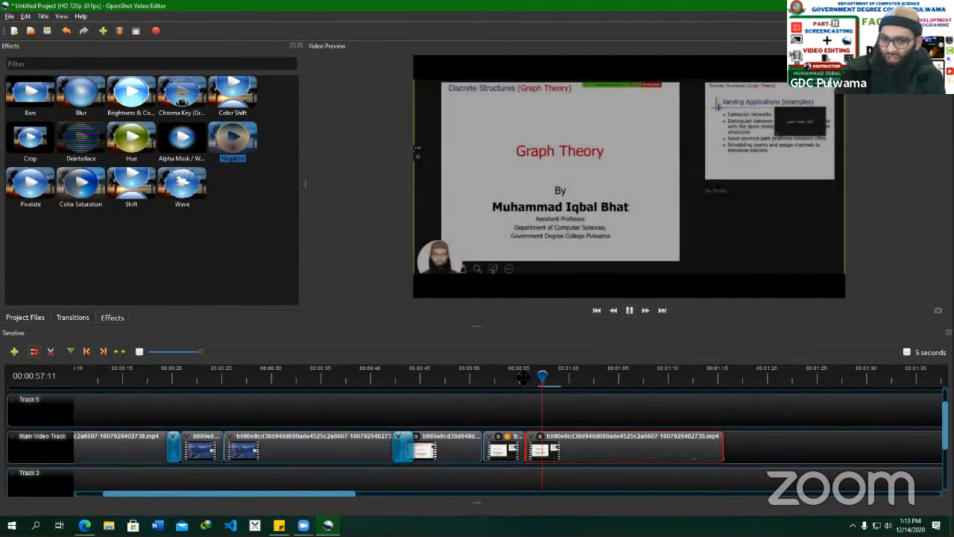
click(716, 376)
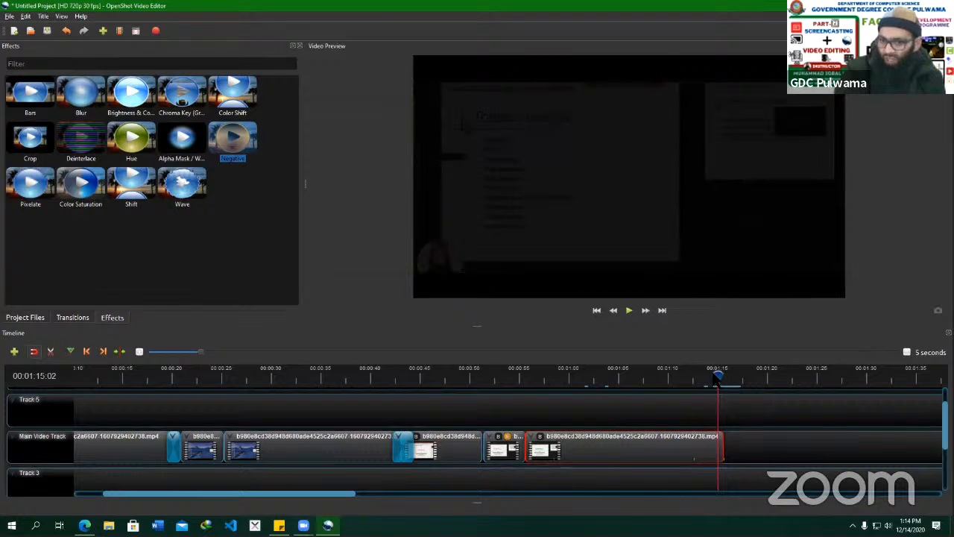
key(space)
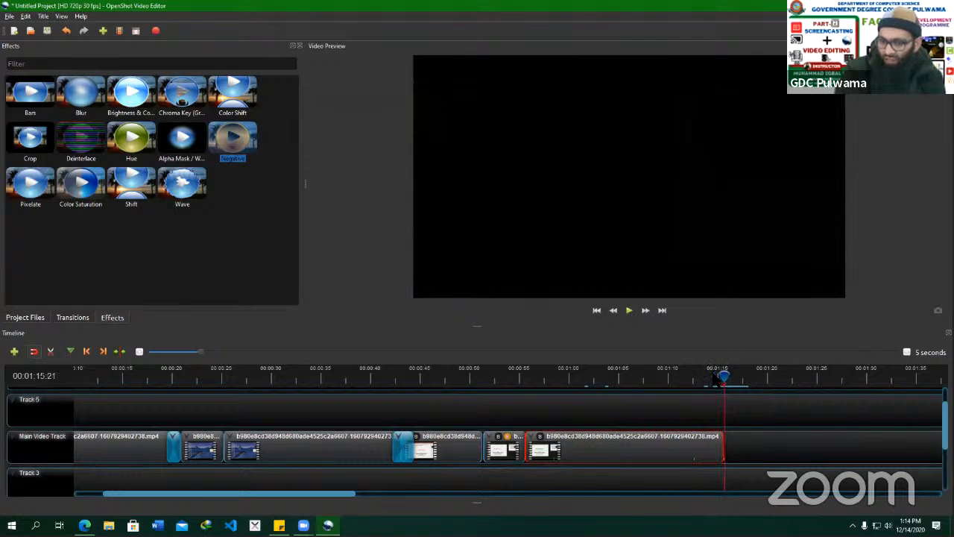
Apply the Zoom In (50% to 100%) animation to the entire last main-track clip.
right_click(592, 444)
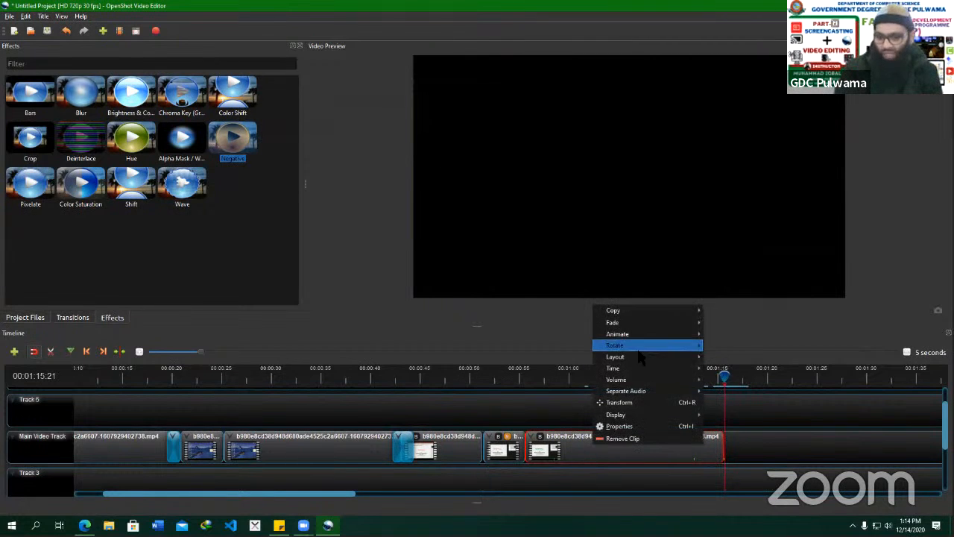
mouse_move(645, 345)
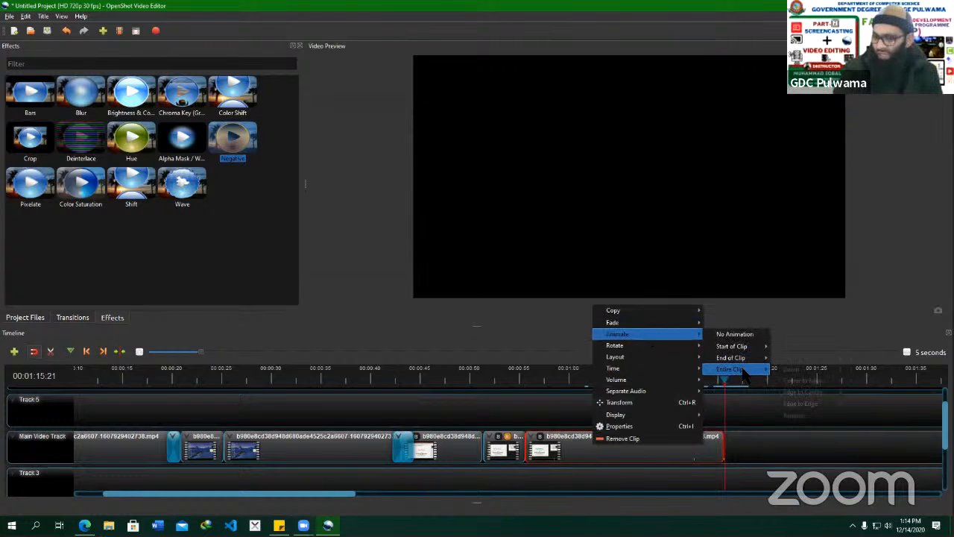
mouse_move(743, 369)
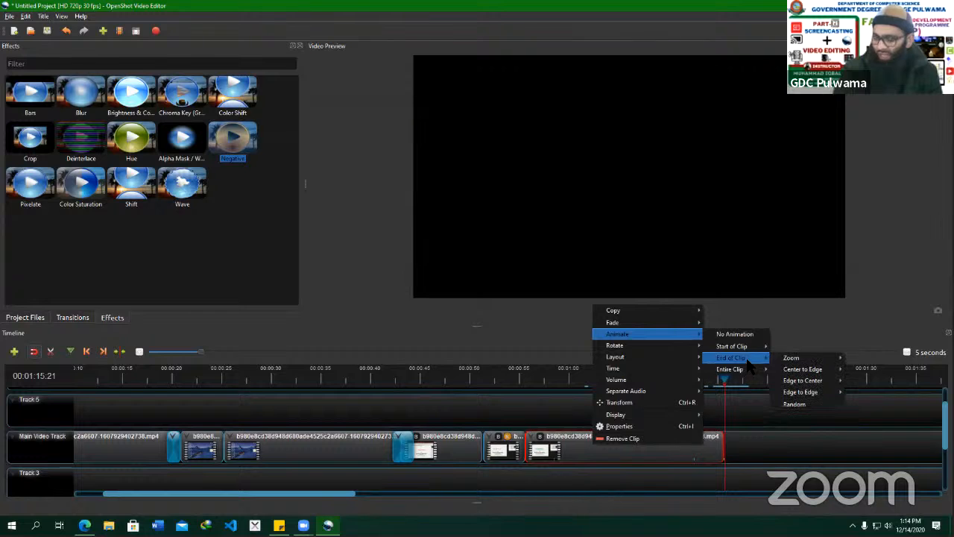
mouse_move(791, 373)
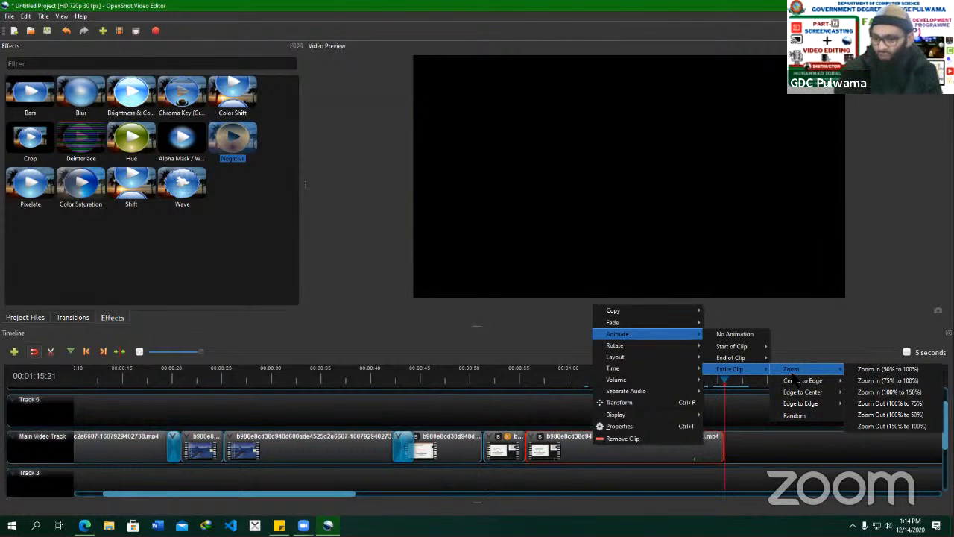
click(886, 369)
Play the last main-track clip from just before its start to check the zoom animation.
drag(724, 377, 608, 377)
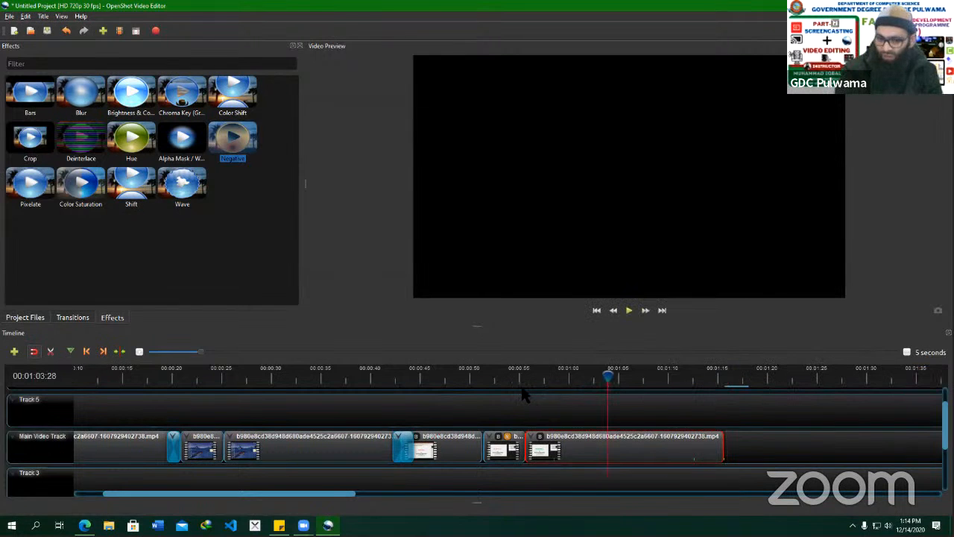
click(523, 386)
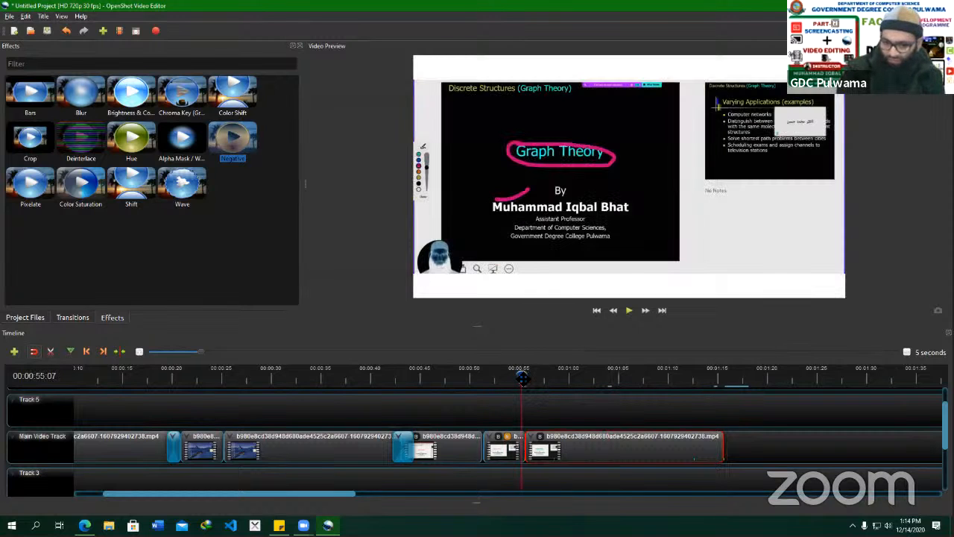
key(space)
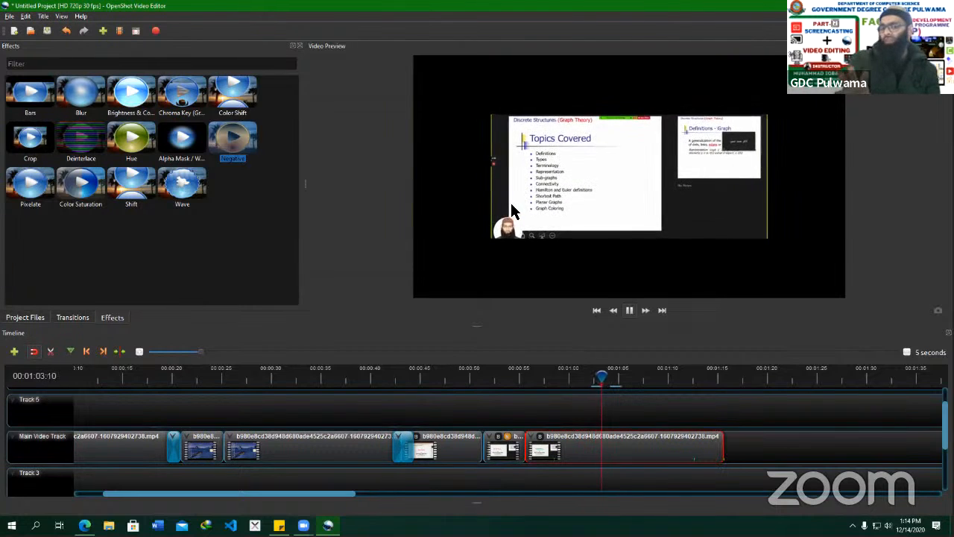
key(space)
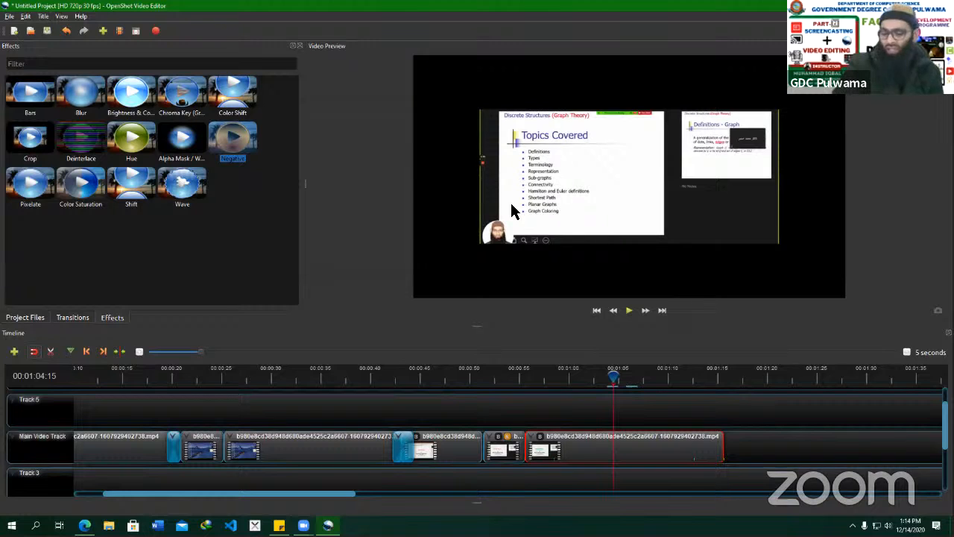
Try rotating the last main-track clip 90 degrees to the right, and look over its layout options.
right_click(569, 458)
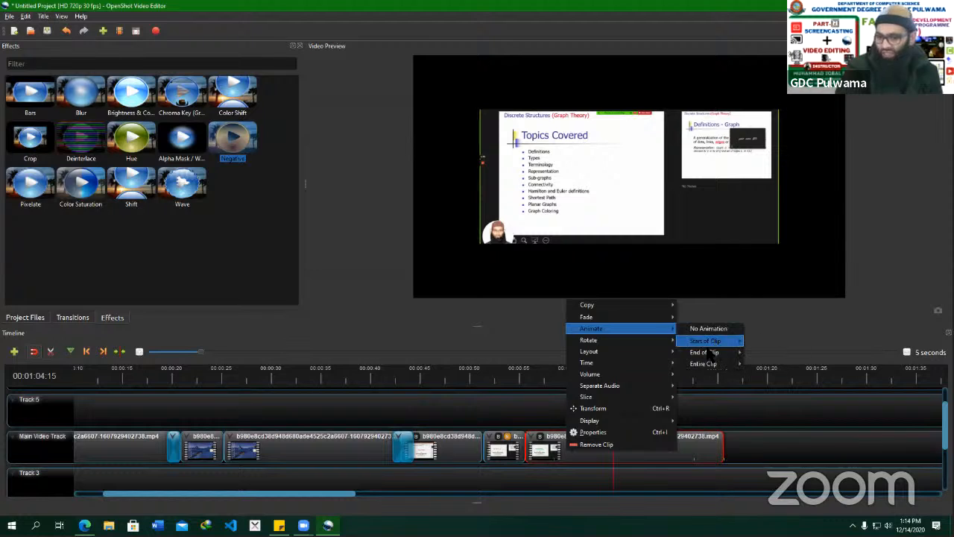
click(706, 355)
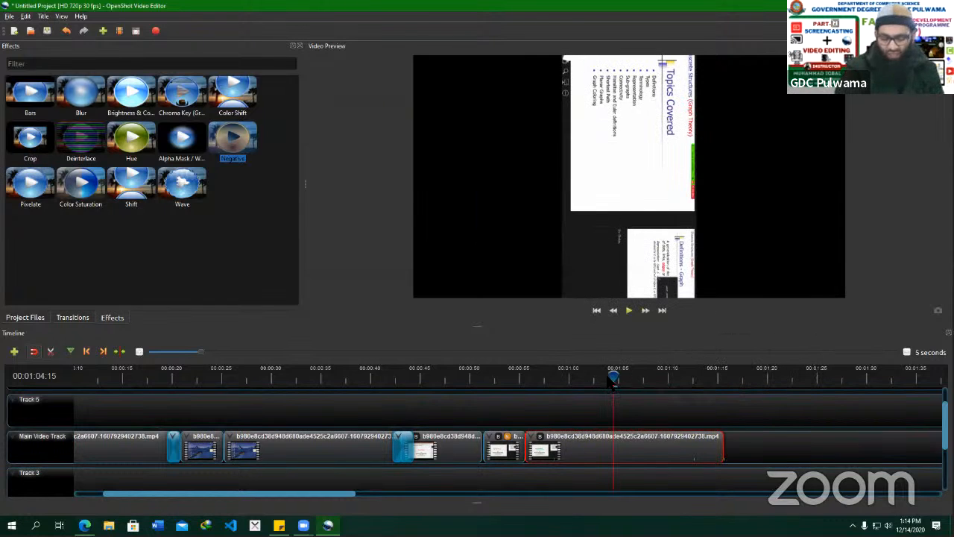
right_click(570, 447)
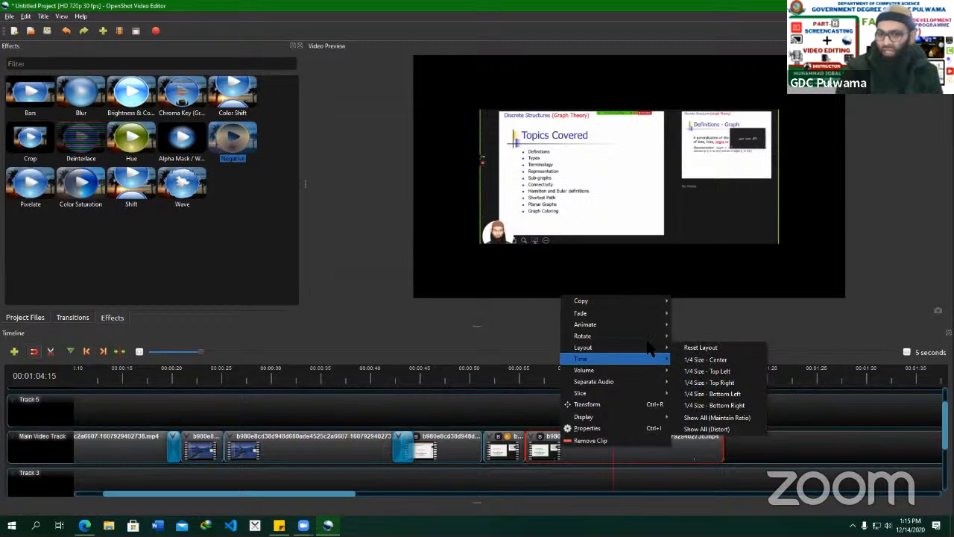
click(601, 196)
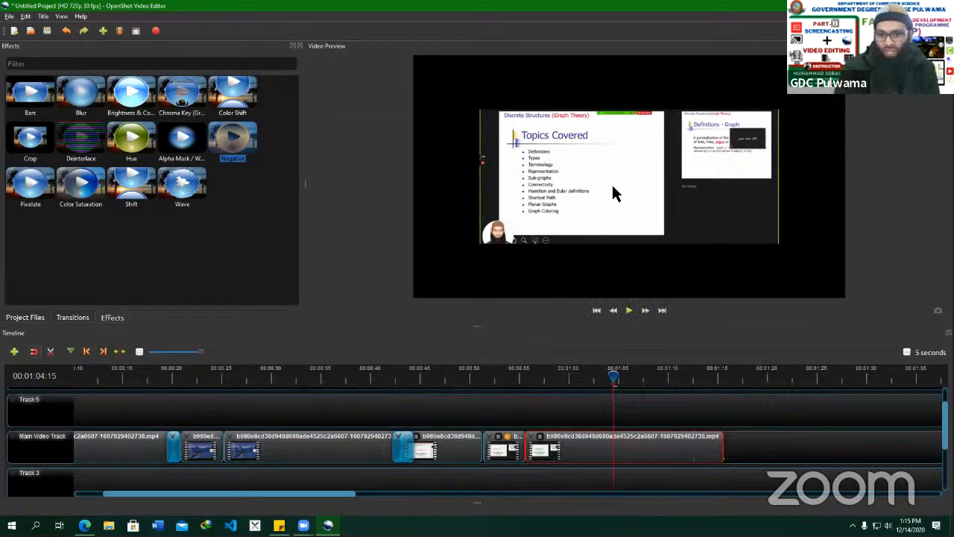
Transform the last main-track clip to about half the frame size and place it in the frame's upper-left corner.
right_click(569, 442)
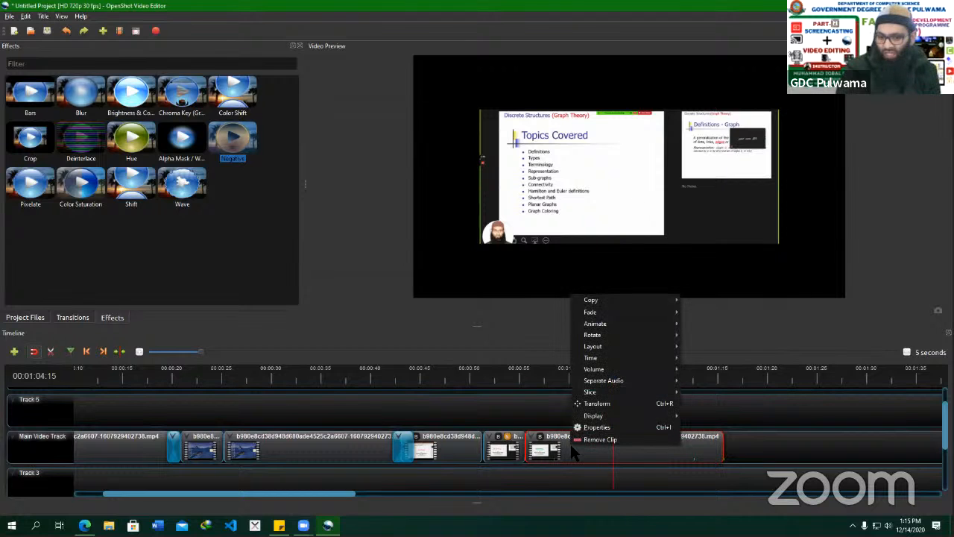
click(610, 406)
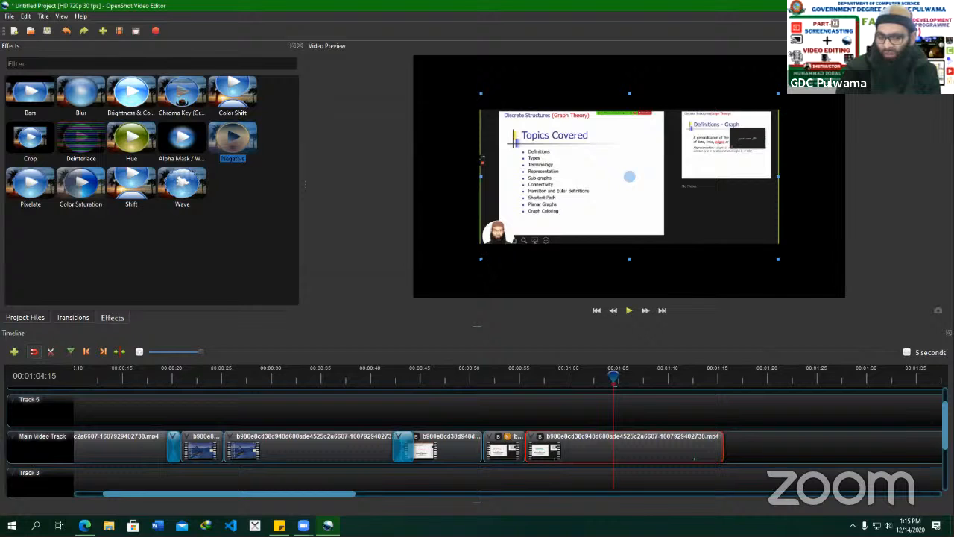
scroll(629, 195, down, 5)
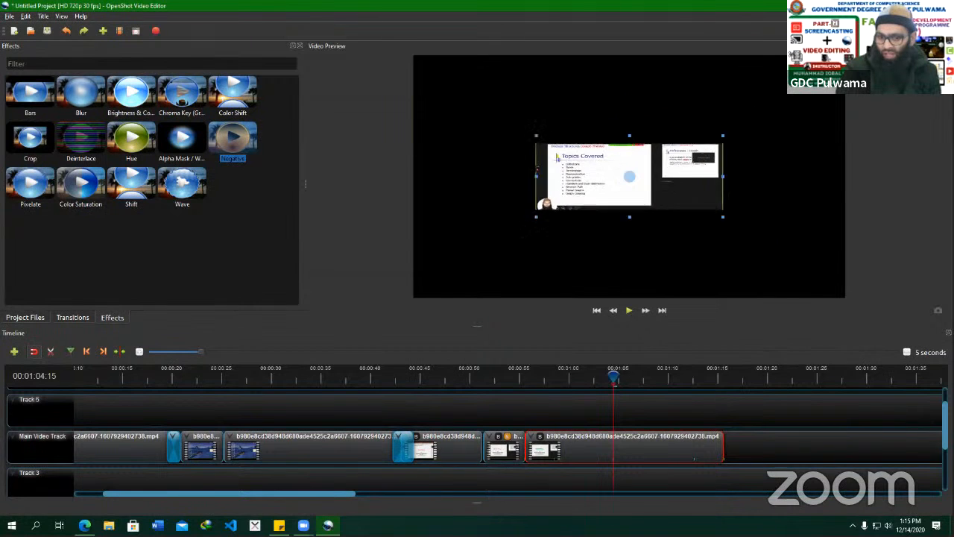
drag(630, 195, 526, 113)
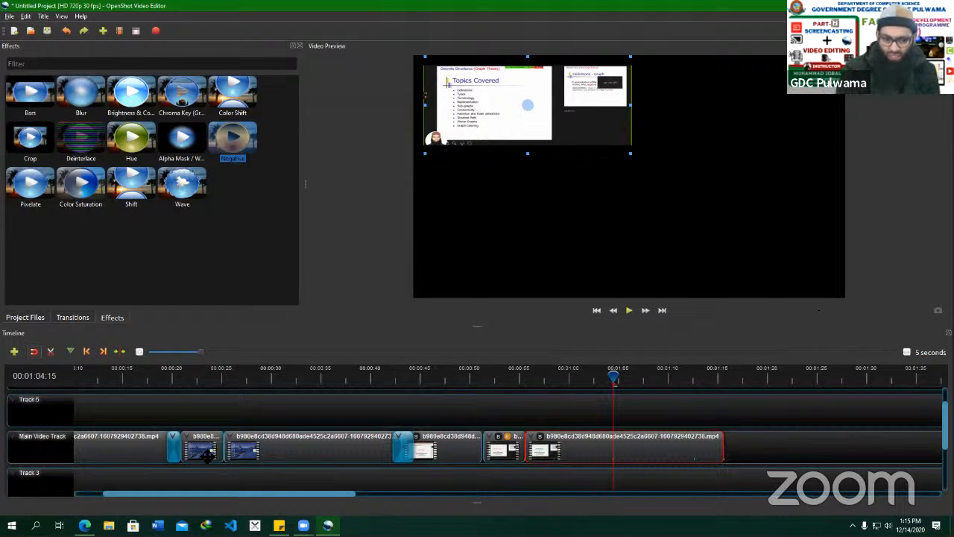
Move the short desktop clip onto Track 5 above the last main-track clip and shrink it to under half the frame width.
drag(210, 454, 615, 419)
right_click(621, 408)
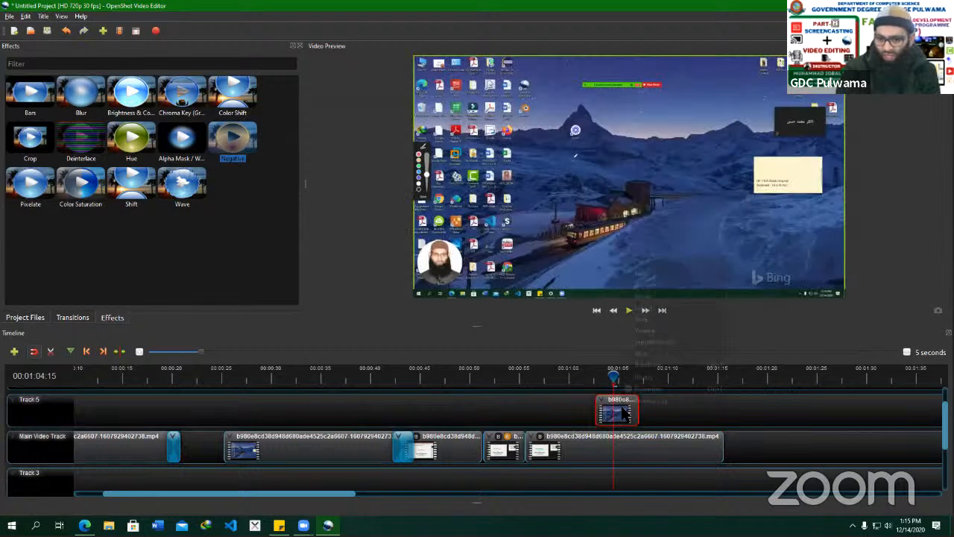
click(658, 365)
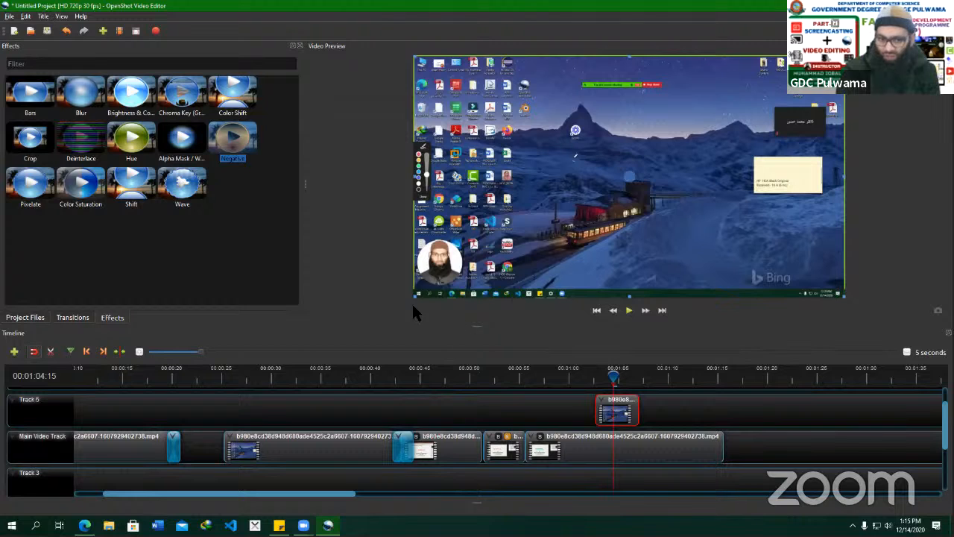
drag(414, 296, 535, 239)
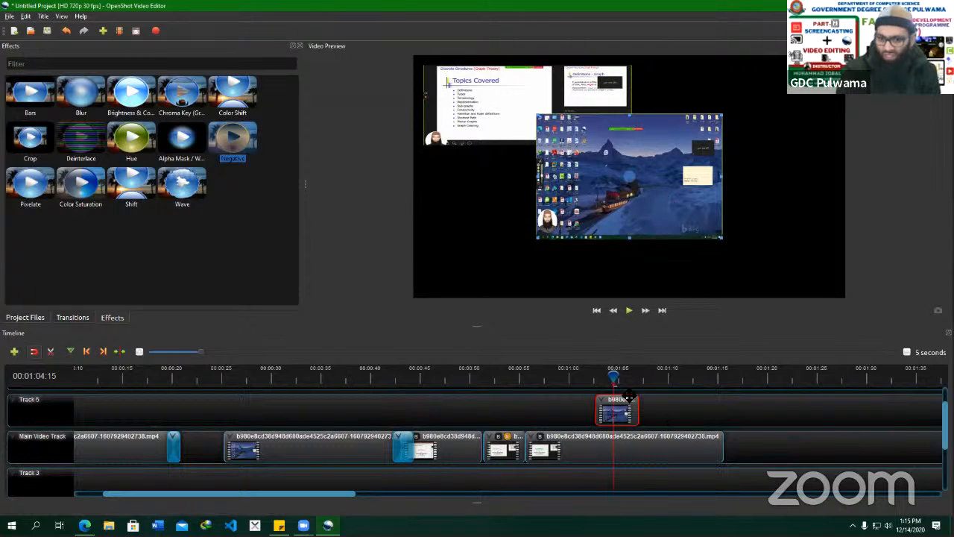
Play the overlapping section from the start of the Track 5 clip to check both videos running together.
drag(613, 377, 593, 377)
key(space)
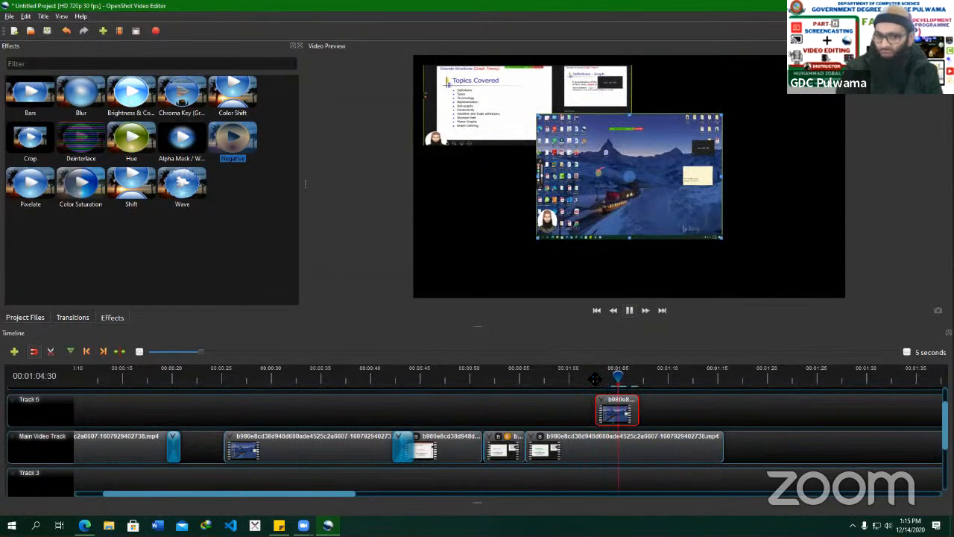
key(space)
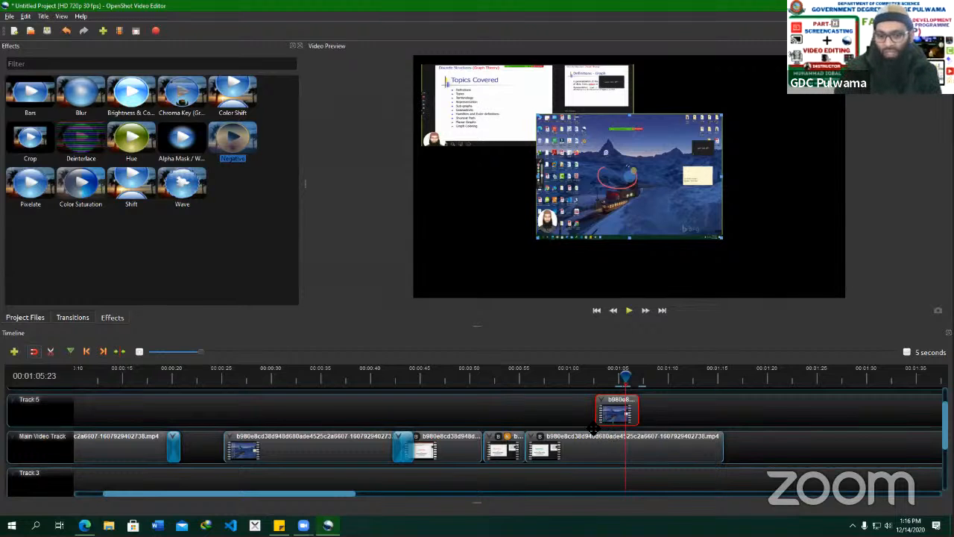
Look over the Volume and Separate Audio options available for the last main-track clip.
right_click(617, 442)
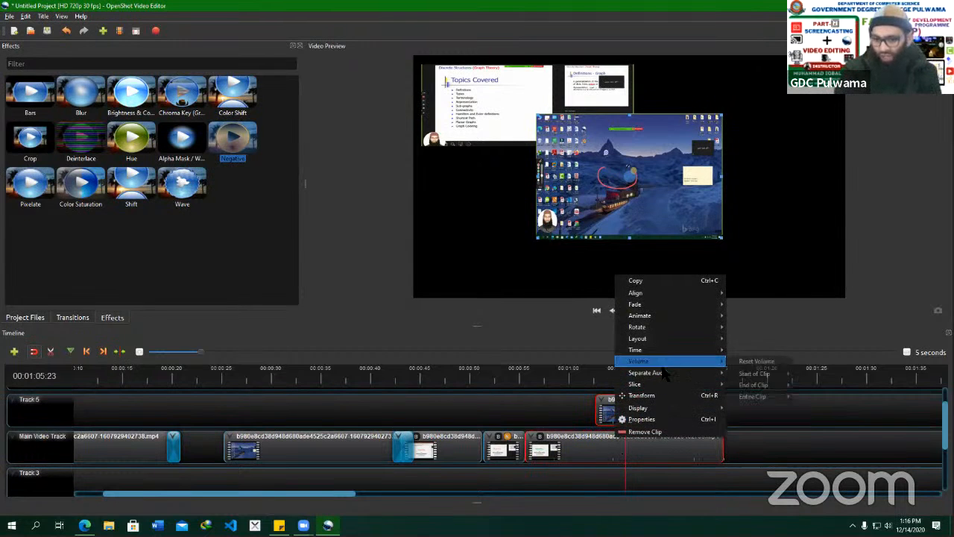
mouse_move(775, 376)
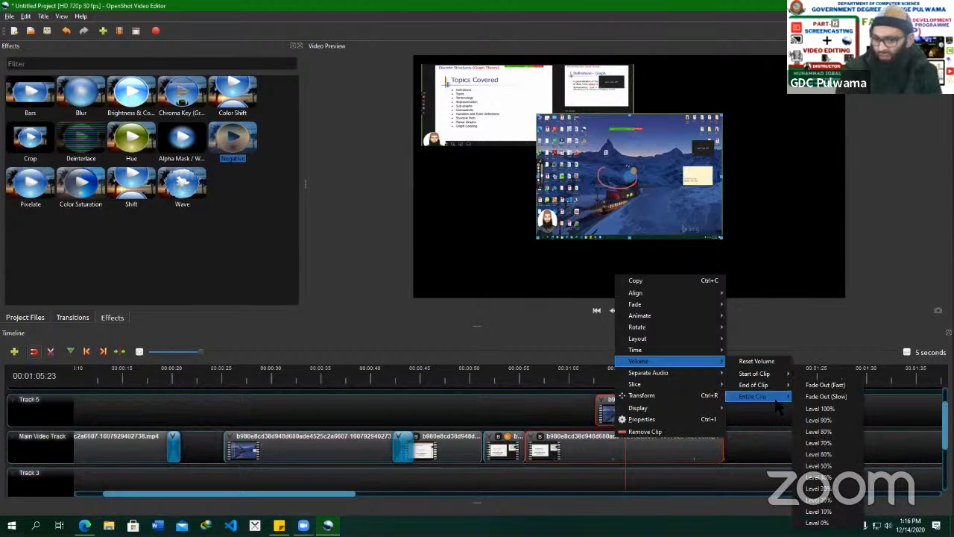
mouse_move(775, 401)
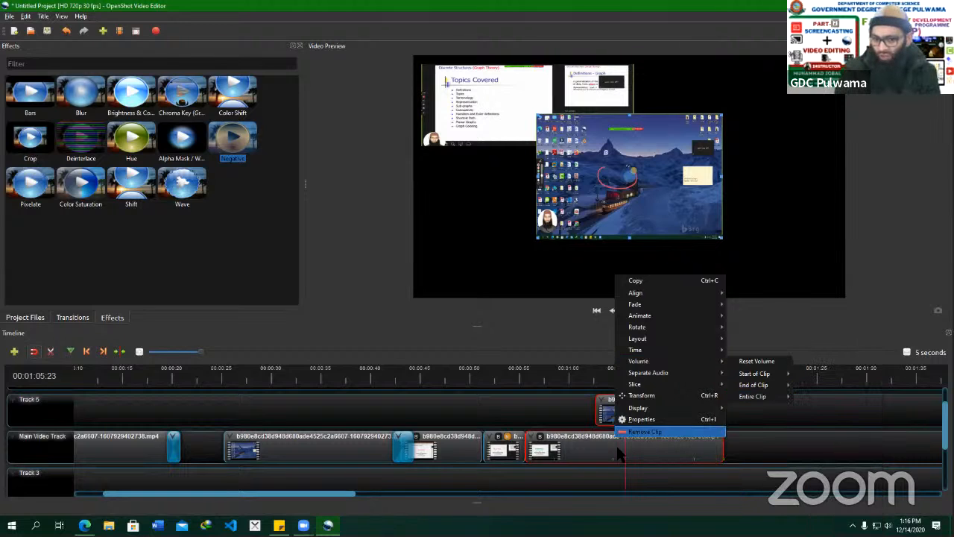
click(613, 449)
right_click(570, 442)
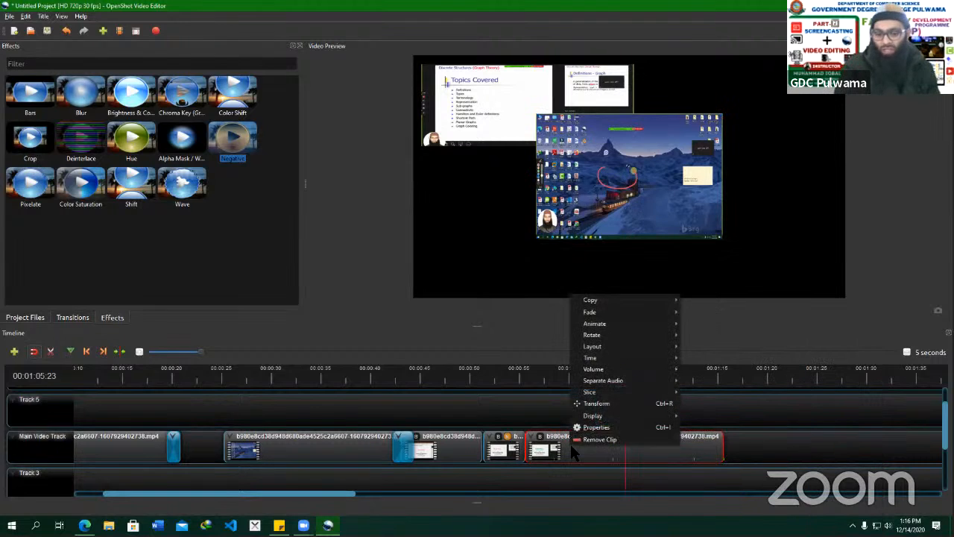
mouse_move(615, 388)
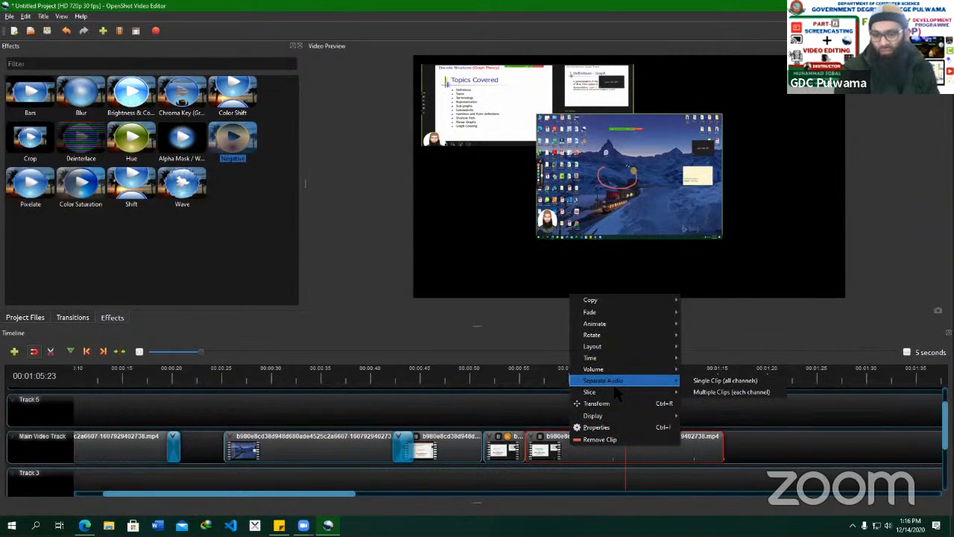
click(651, 458)
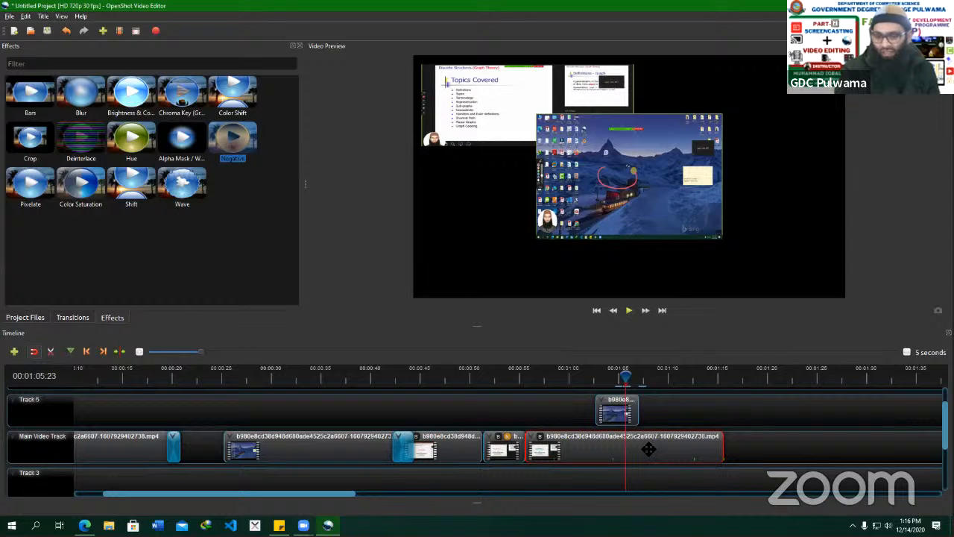
right_click(648, 447)
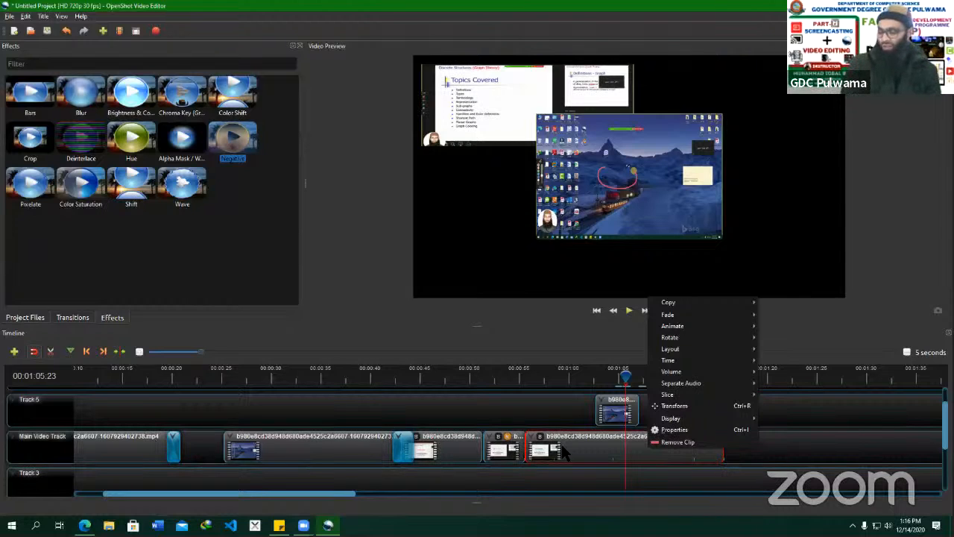
mouse_move(681, 386)
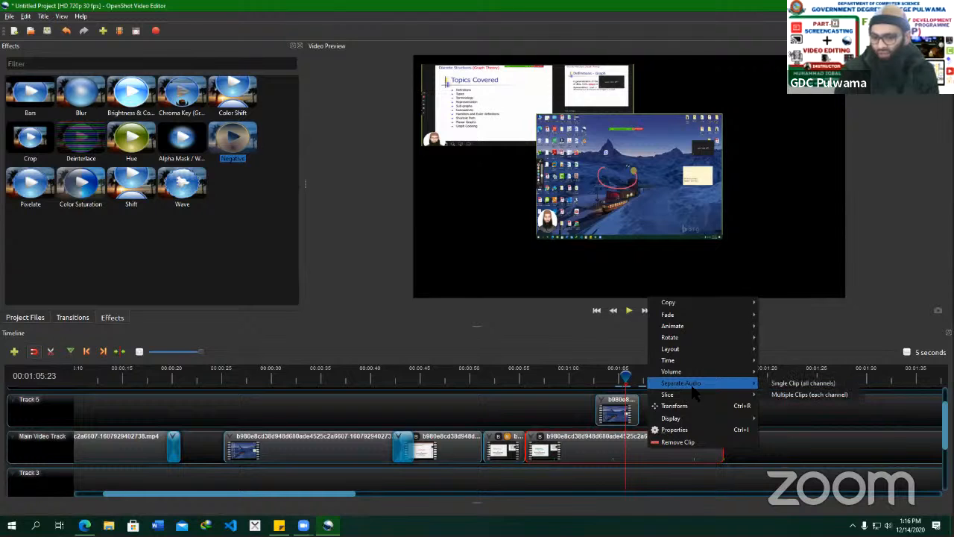
click(520, 443)
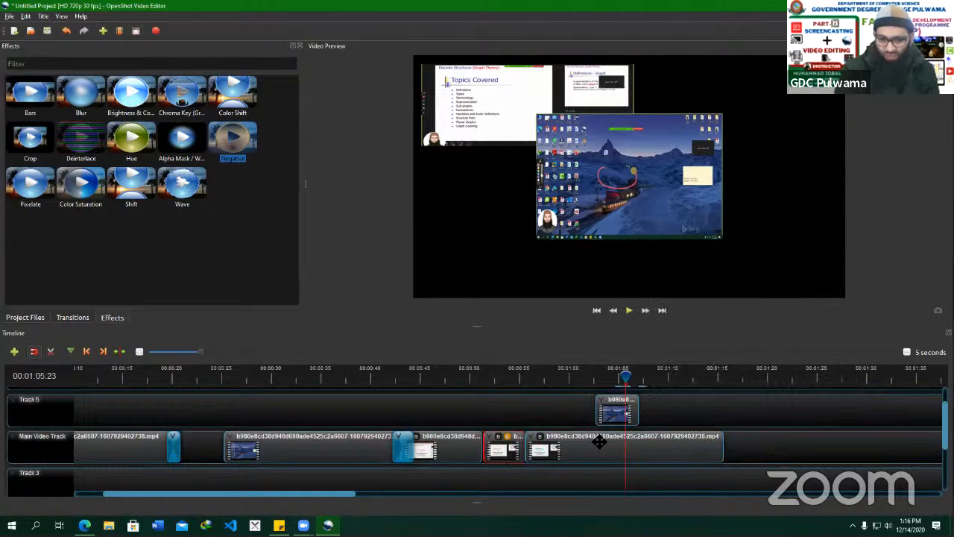
Add the mp4 video from the project files to Track 6, starting at about 11 seconds.
scroll(147, 434, up, 1)
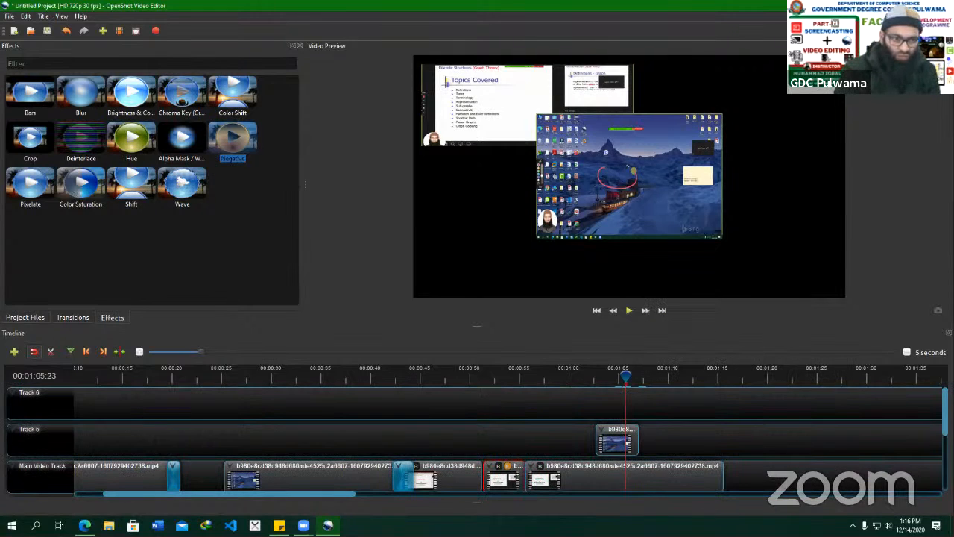
click(30, 318)
drag(30, 95, 107, 413)
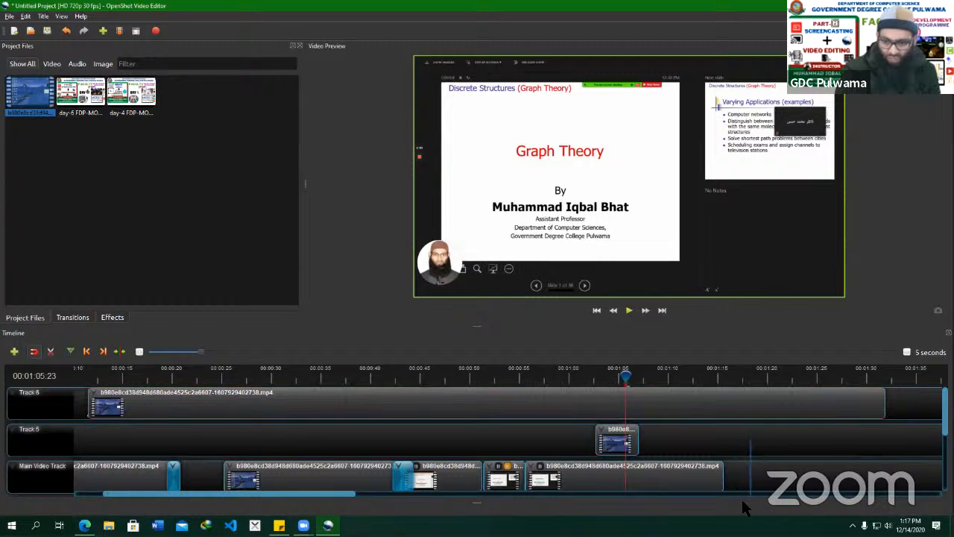
Delete all clips and transitions on Track 5 and the main video track, and select the clip on Track 6.
drag(760, 468, 85, 514)
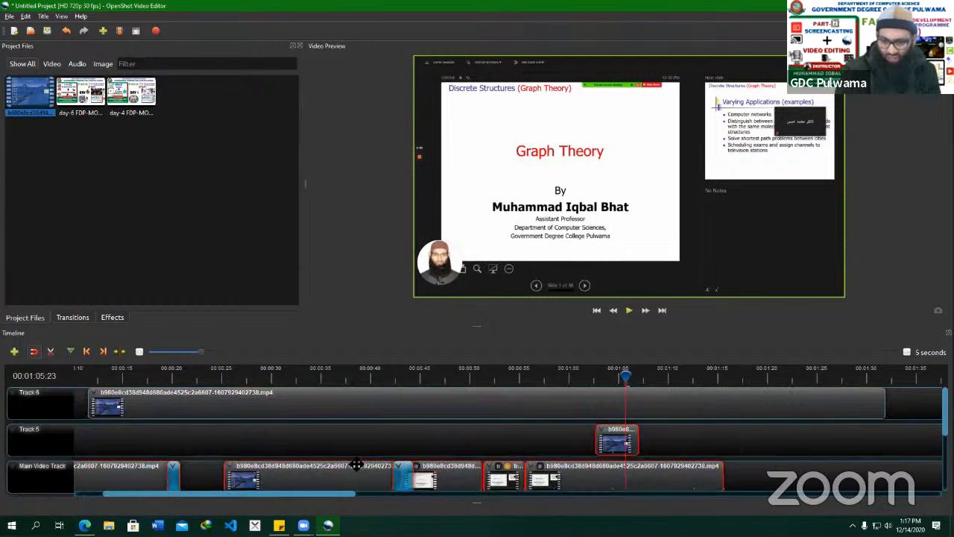
scroll(631, 394, down, 2)
key(Delete)
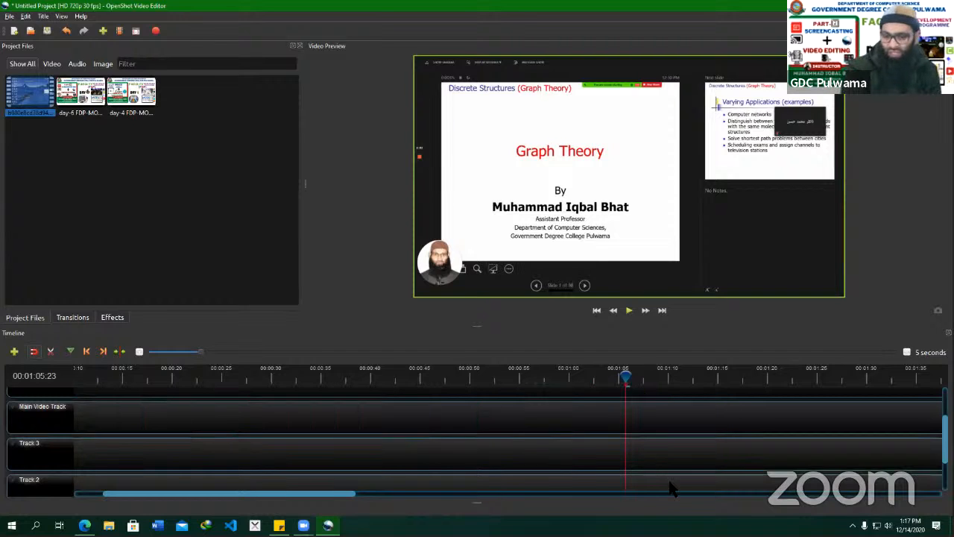
scroll(669, 488, up, 2)
click(362, 413)
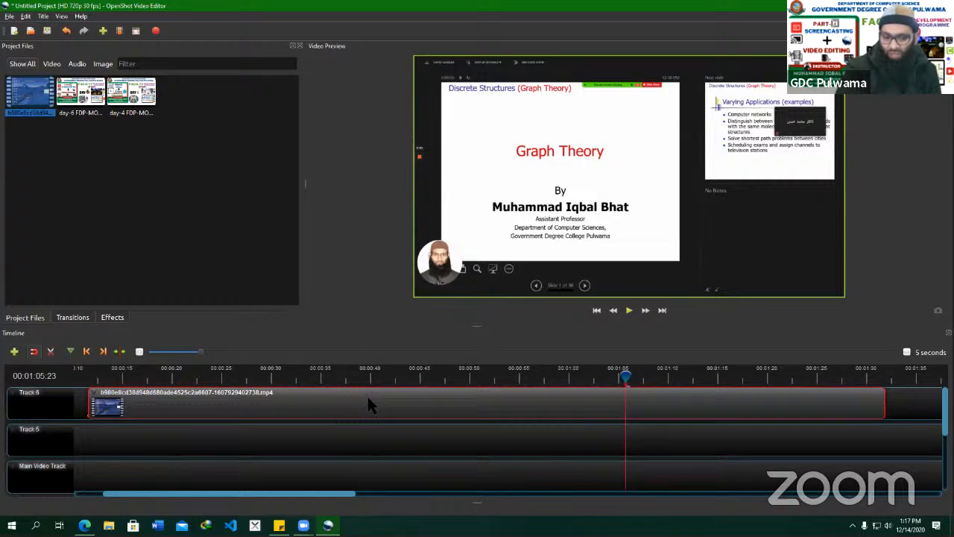
Separate the audio of the Track 6 video clip as a single clip with all channels.
right_click(368, 398)
mouse_move(417, 333)
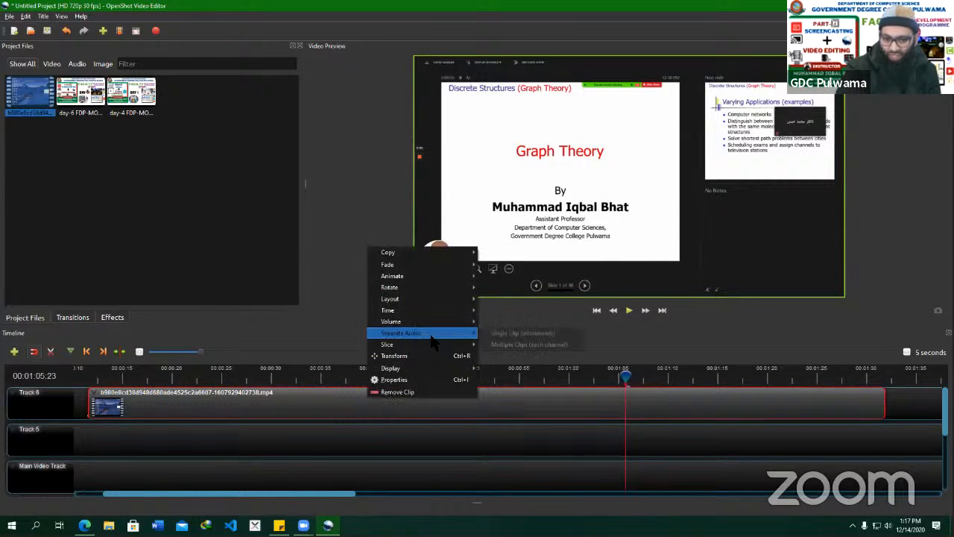
click(534, 333)
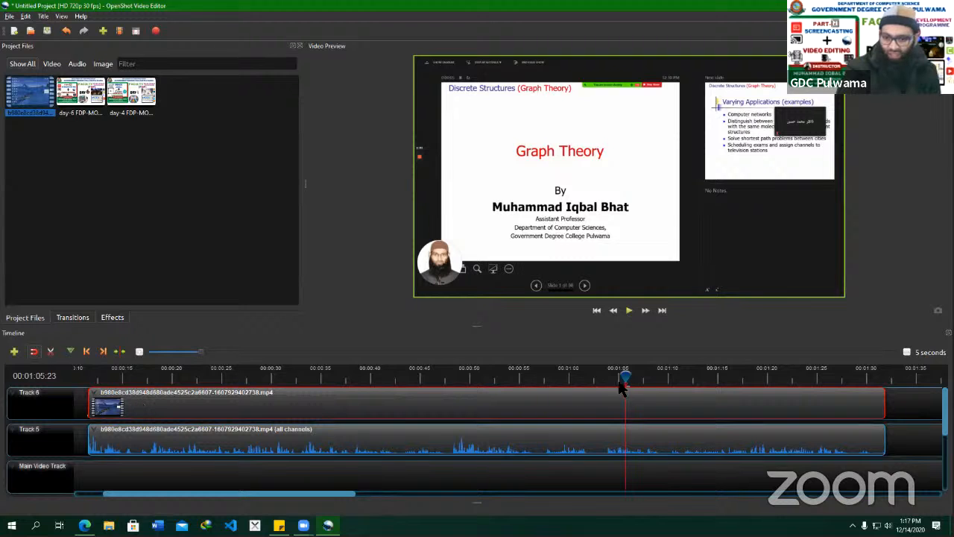
Try delaying the separated audio on Track 5 to about 22 seconds, then about 14 seconds, while playing the video from its start.
drag(580, 378, 181, 378)
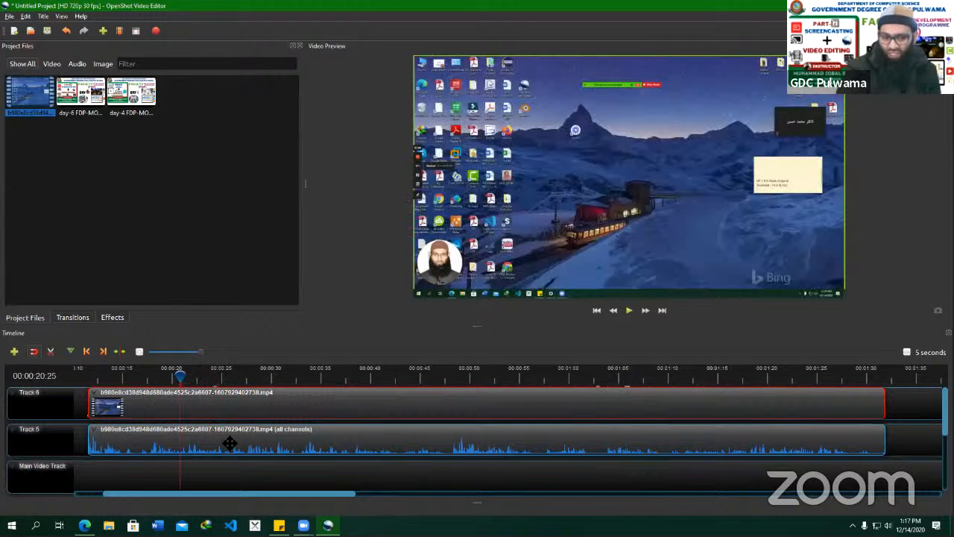
drag(230, 443, 334, 437)
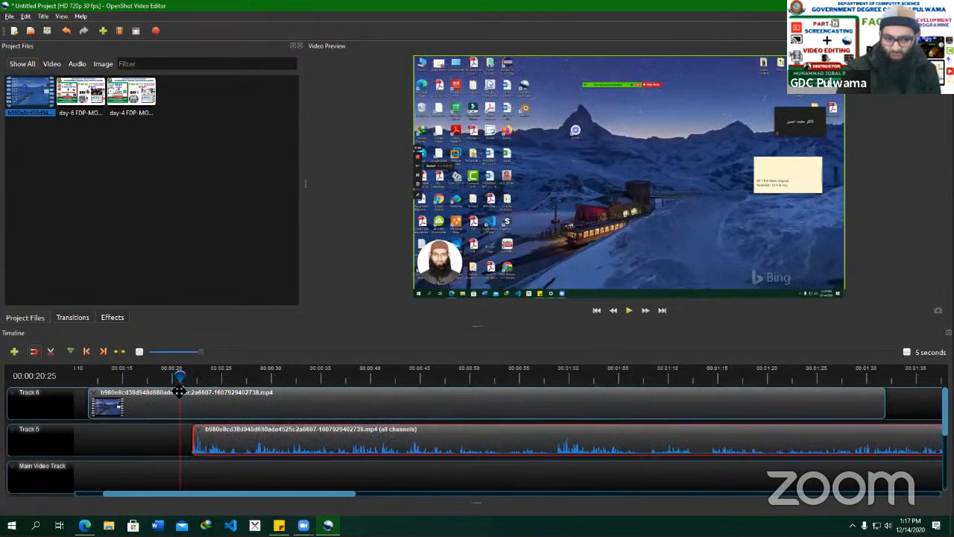
drag(180, 378, 88, 376)
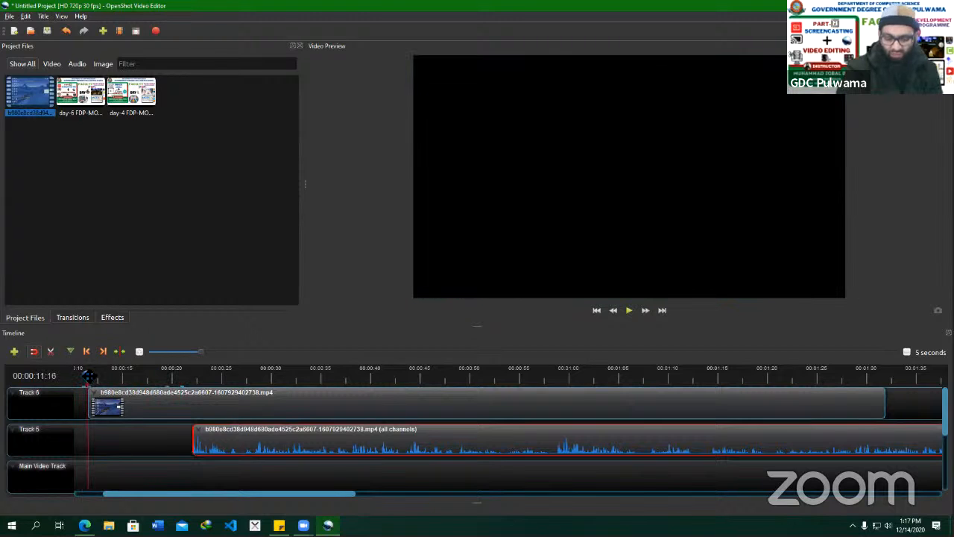
key(space)
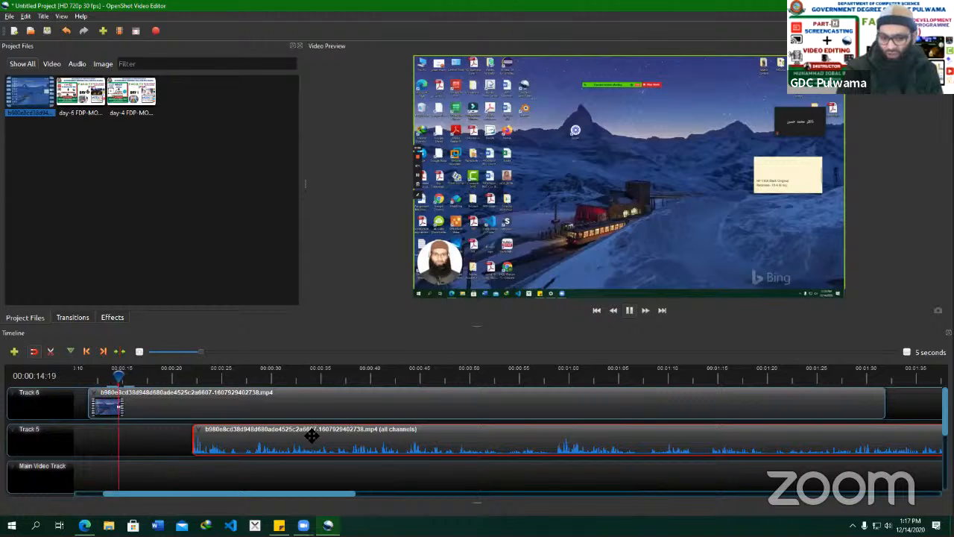
drag(311, 436, 231, 436)
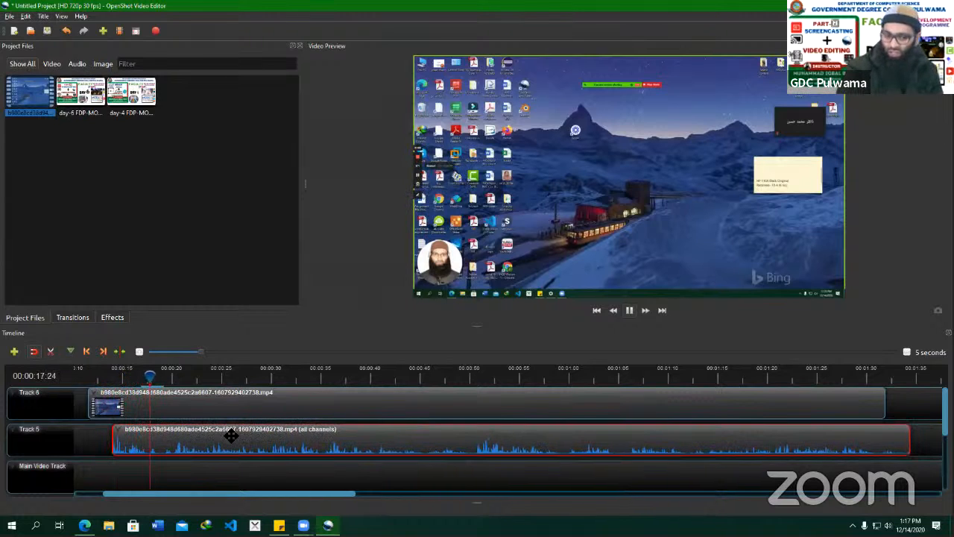
key(space)
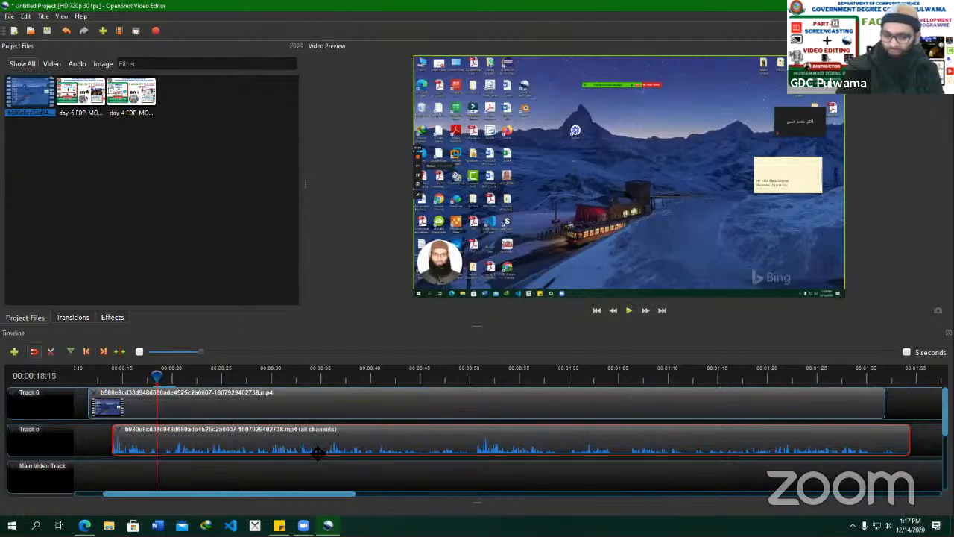
Realign the separated audio clip on Track 5 with the start of the Track 6 video clip.
right_click(418, 439)
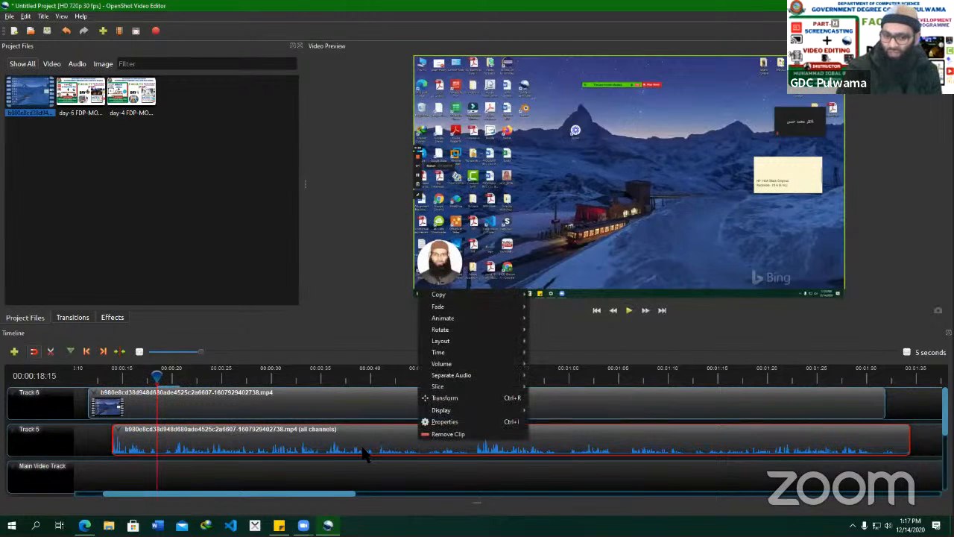
mouse_move(493, 364)
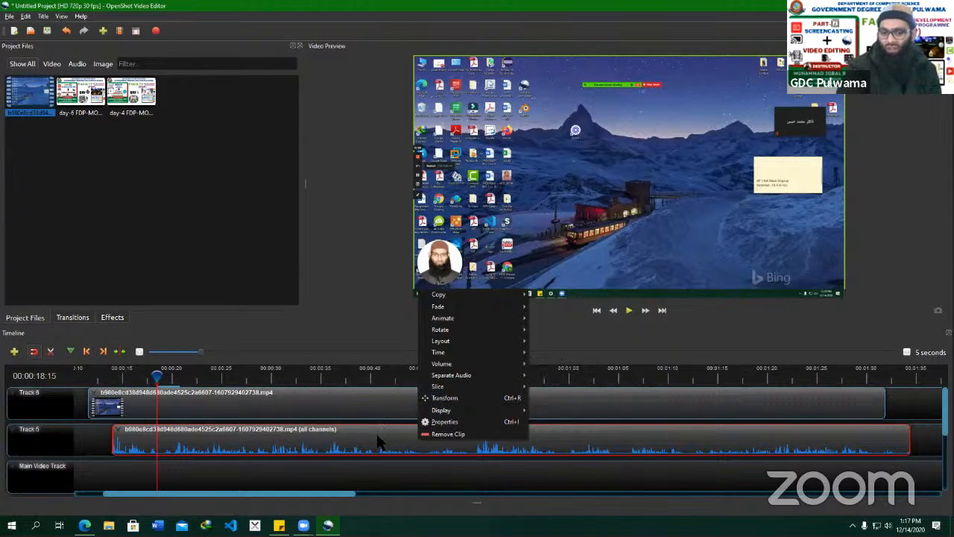
drag(272, 443, 246, 440)
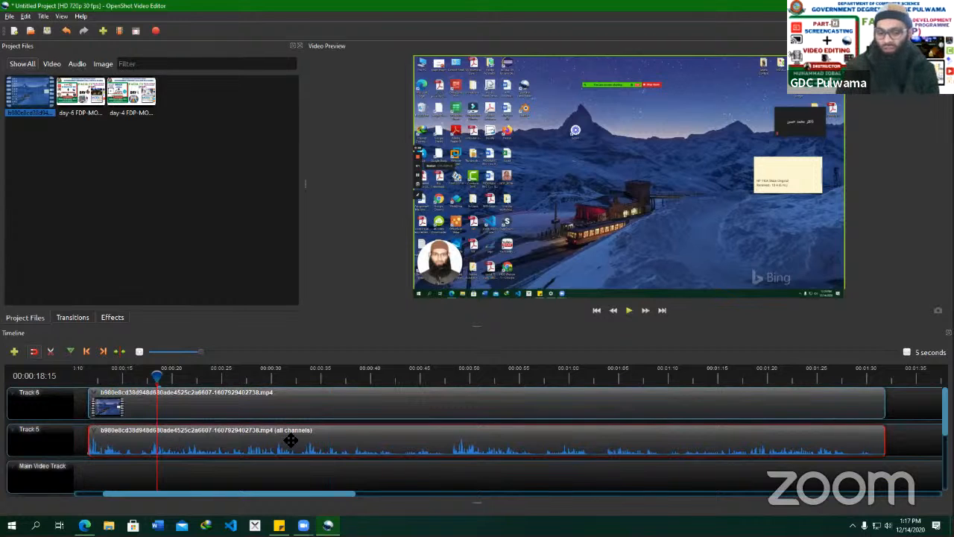
click(269, 398)
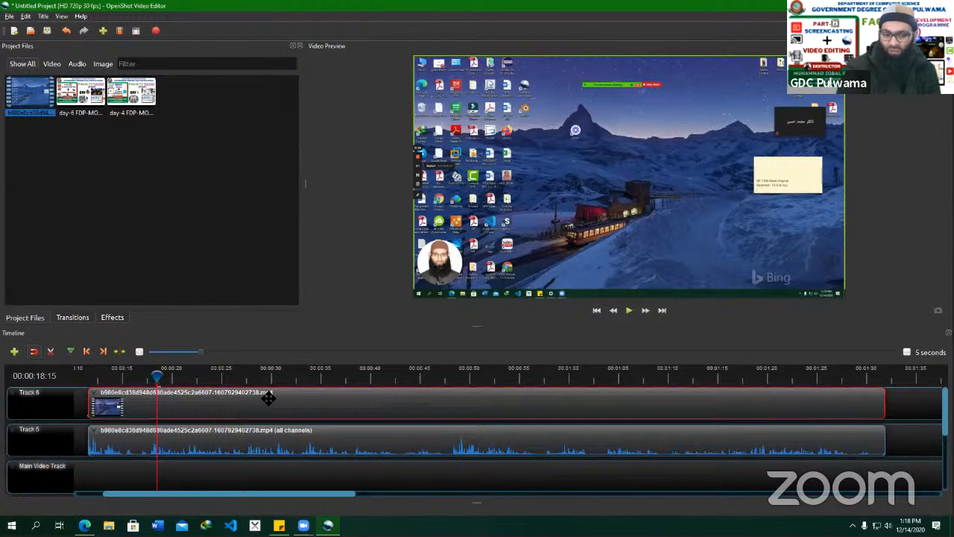
click(266, 437)
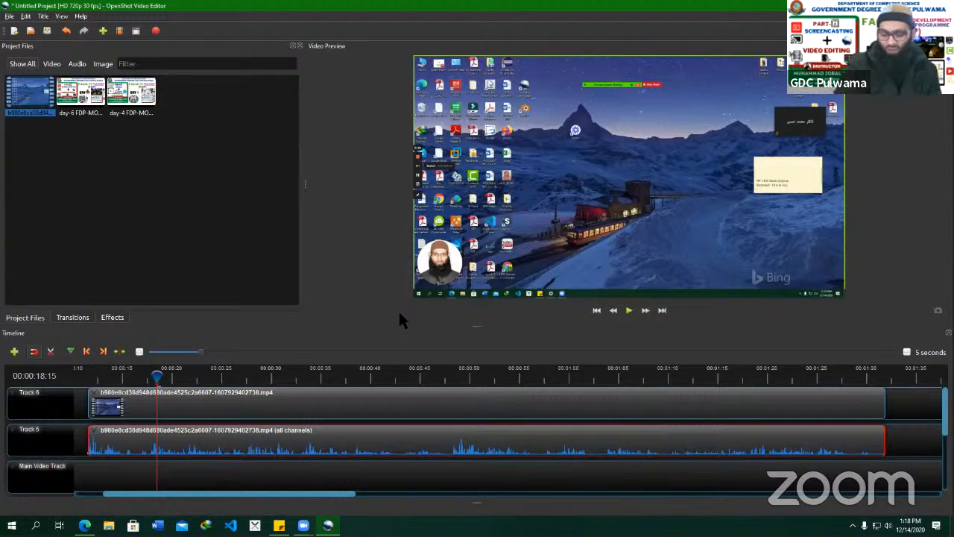
click(155, 148)
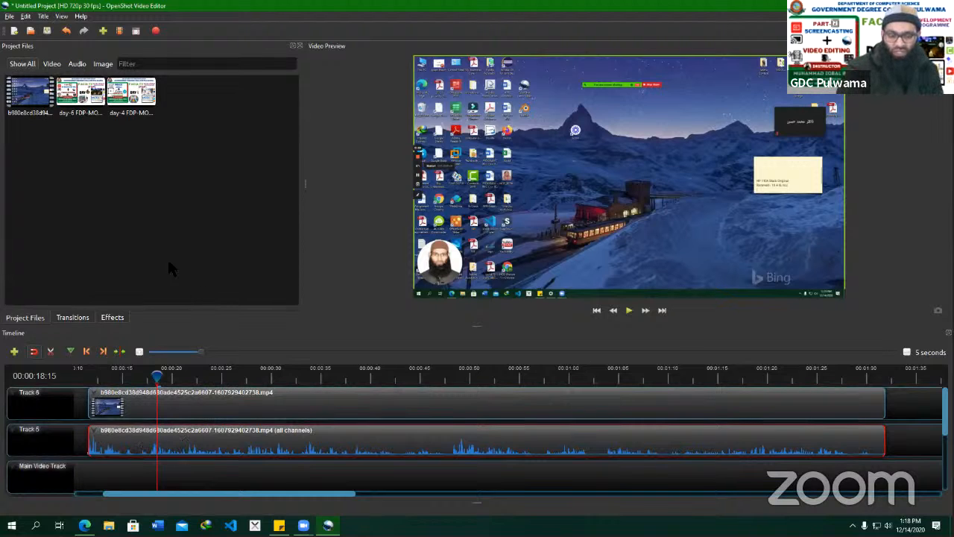
Start a new title and choose the Film rating 1 template after browsing the available templates.
click(43, 16)
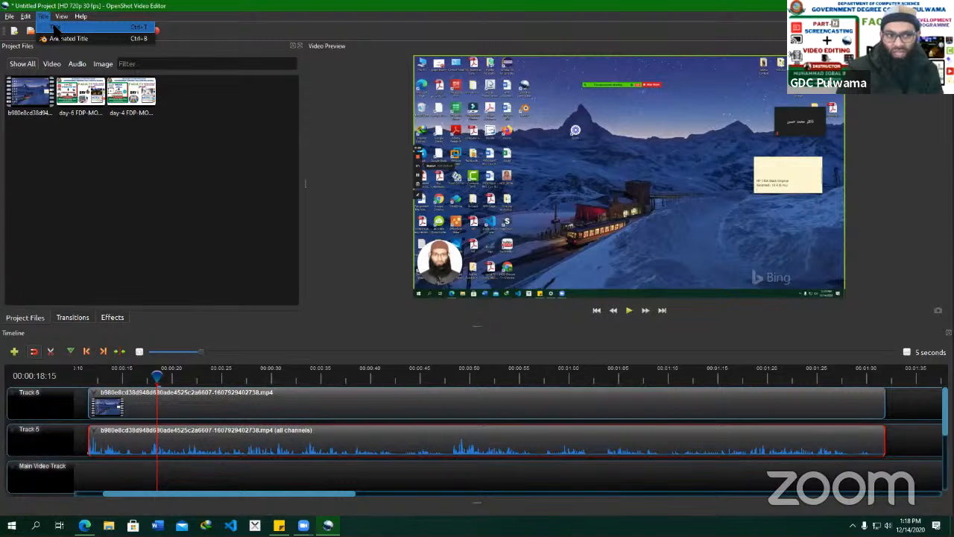
click(54, 26)
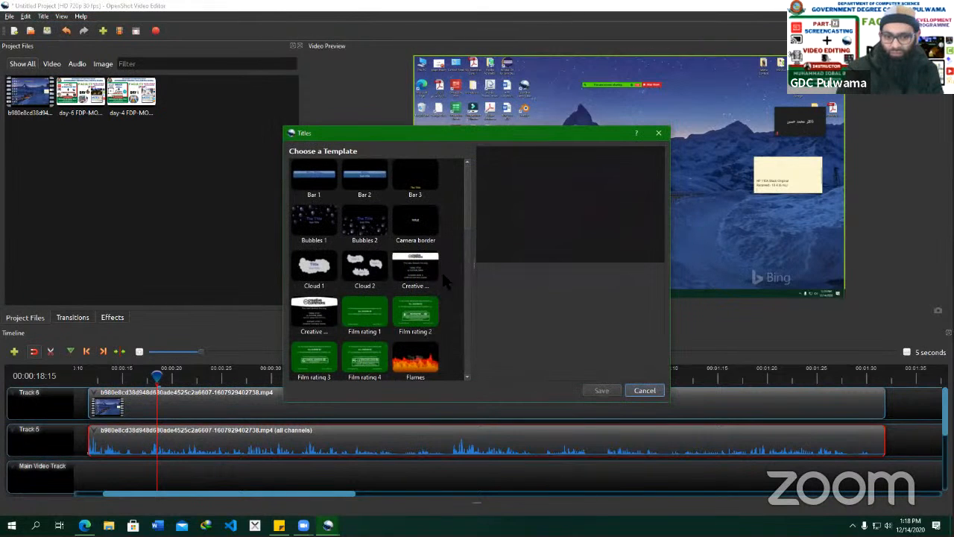
scroll(436, 298, down, 5)
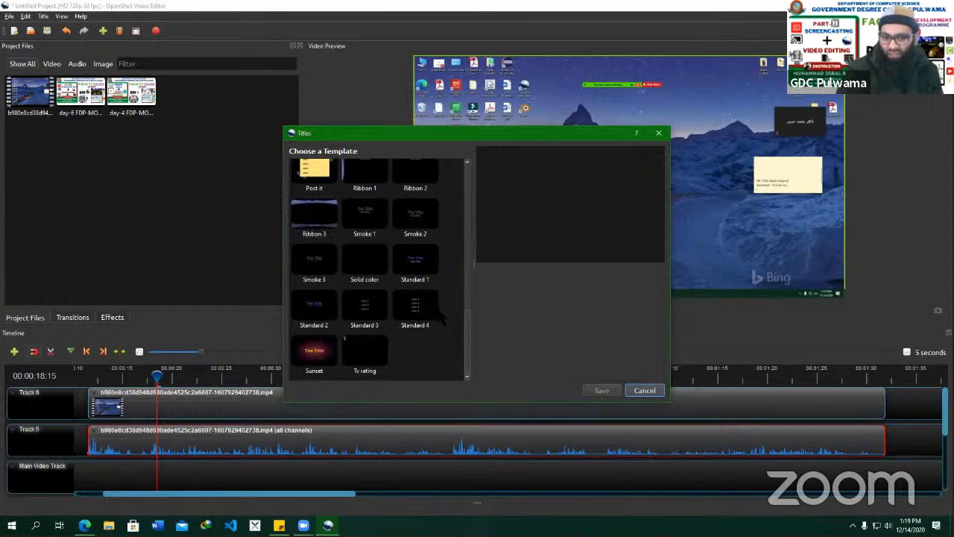
scroll(440, 319, up, 5)
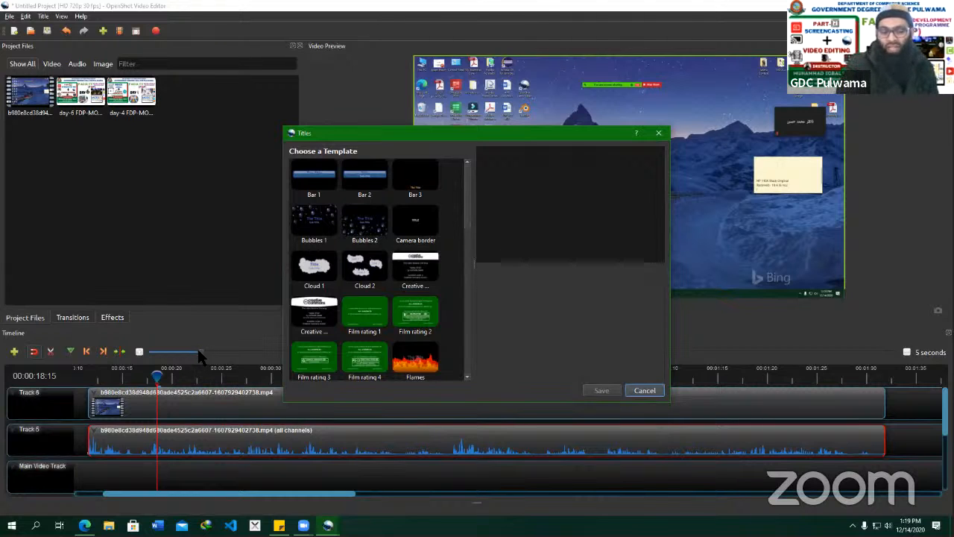
click(356, 330)
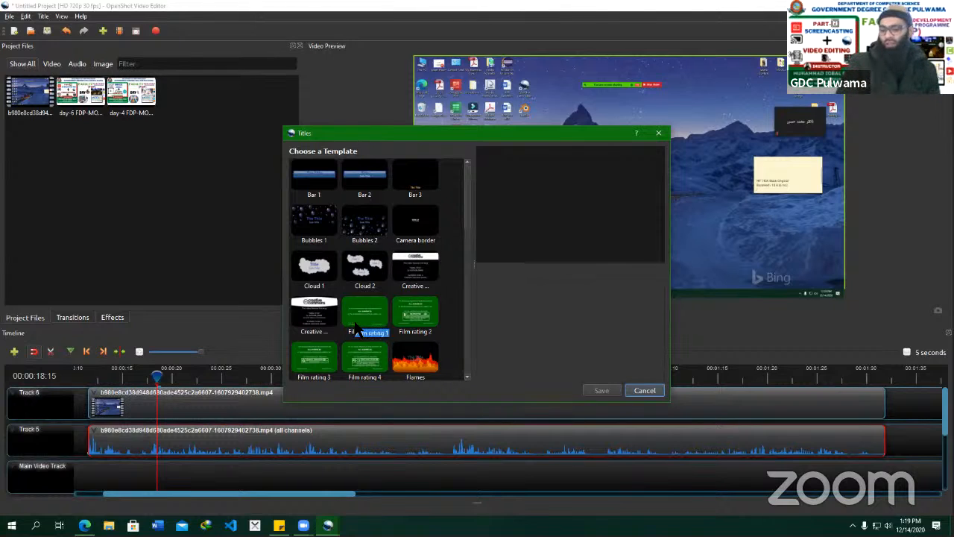
scroll(350, 335, down, 5)
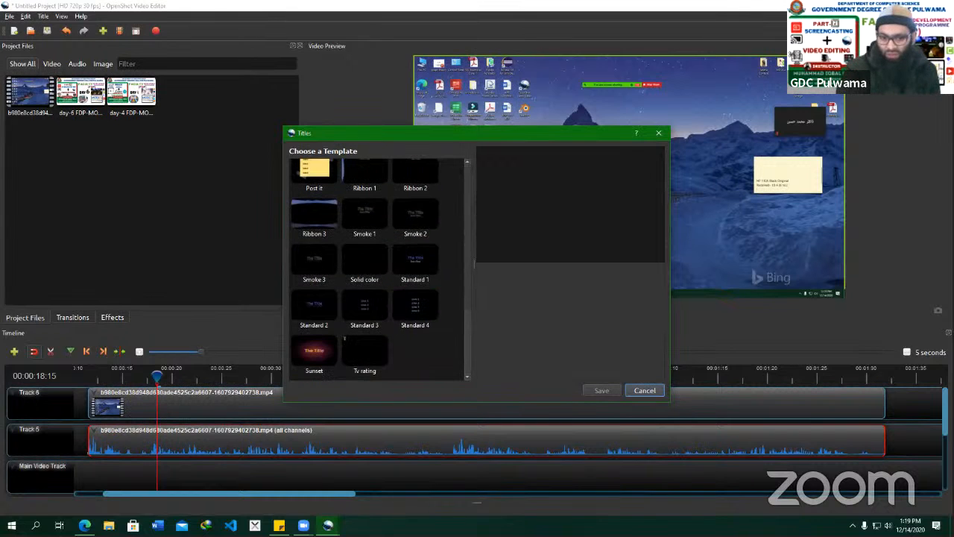
scroll(350, 328, up, 5)
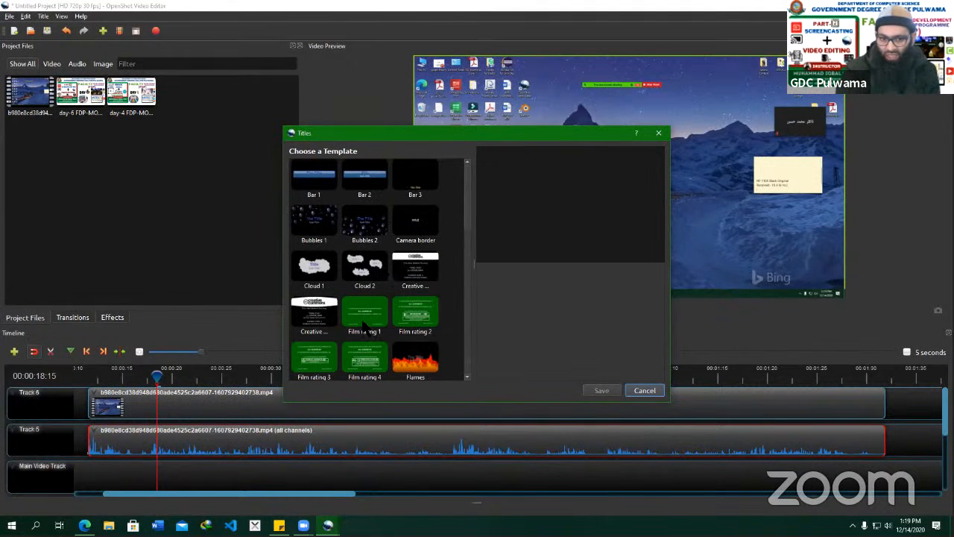
click(364, 326)
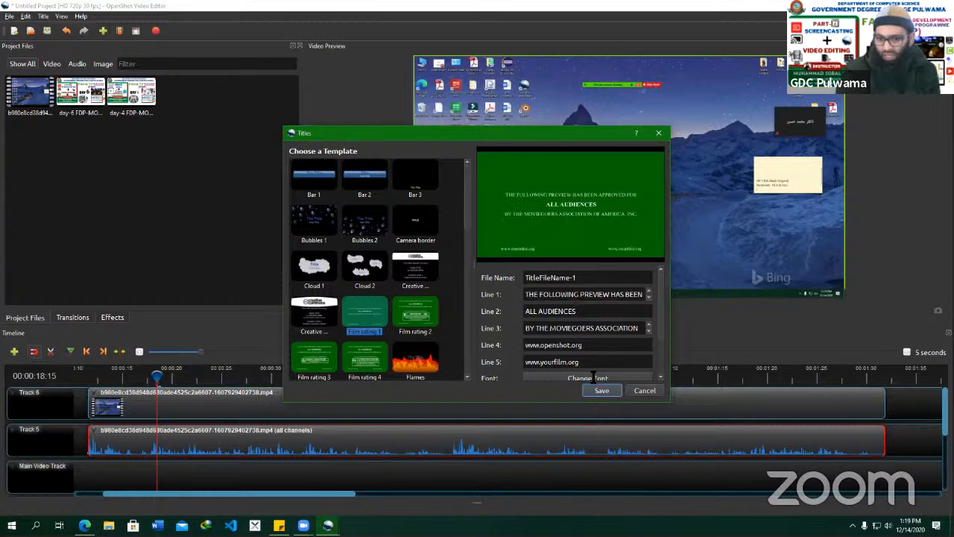
Set Line 1 of the title to "This is a demo text".
drag(579, 277, 505, 213)
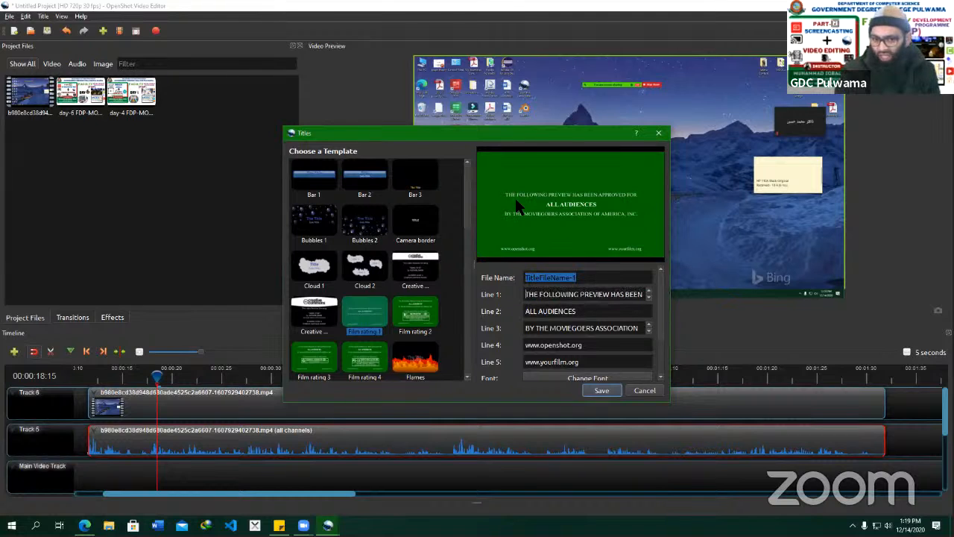
triple_click(575, 295)
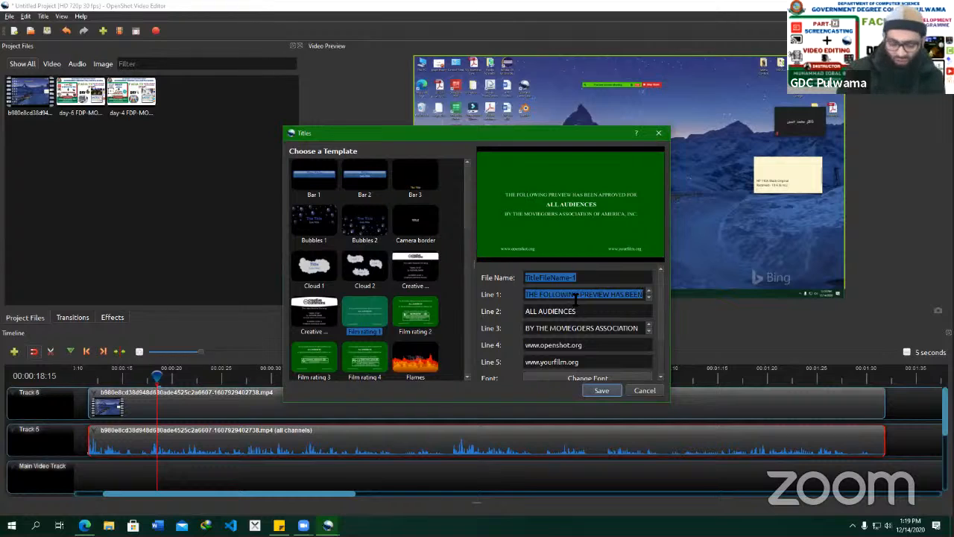
text(Th)
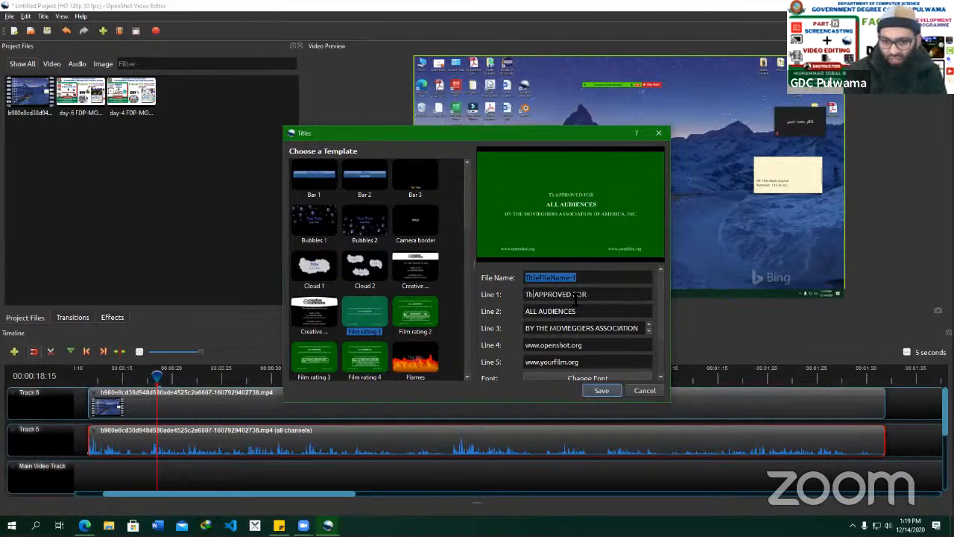
text(is is a)
key(shift+End)
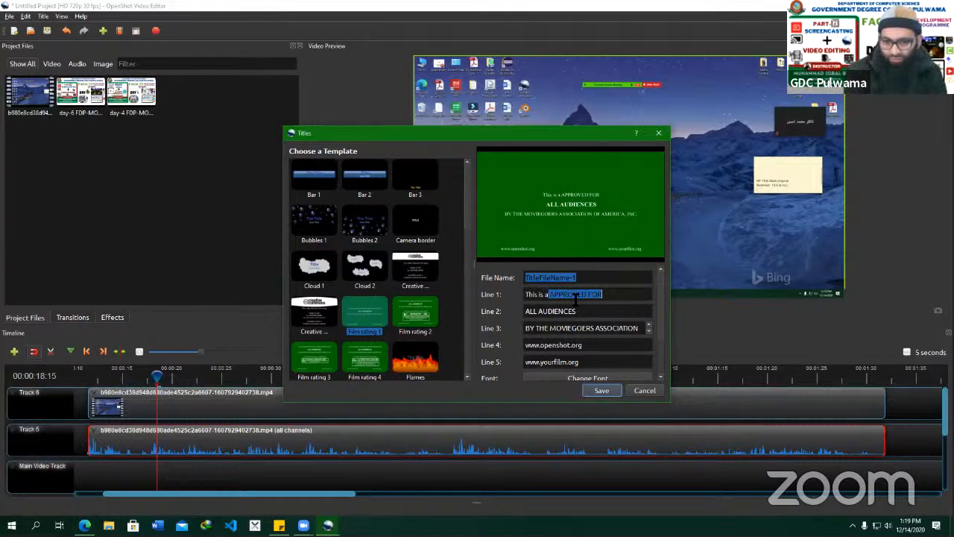
text(demo)
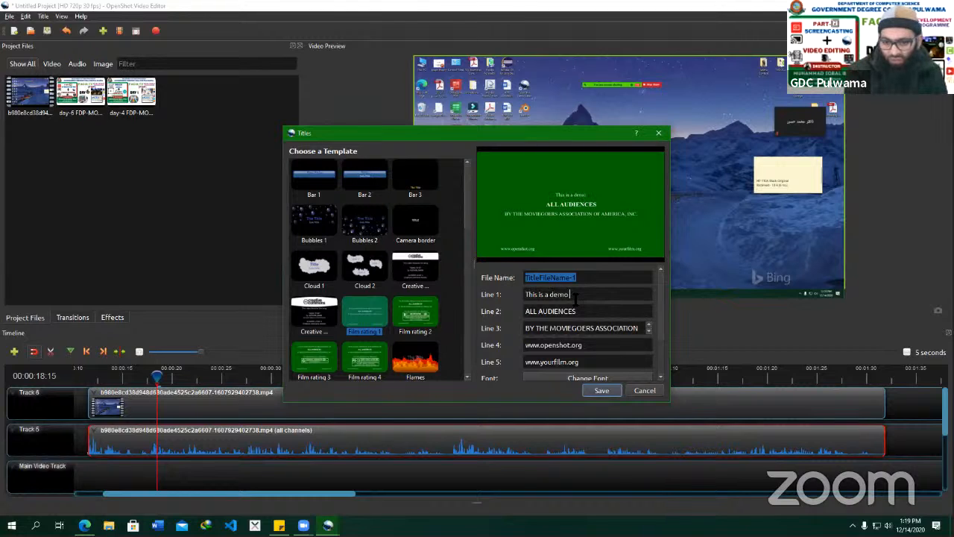
text( text)
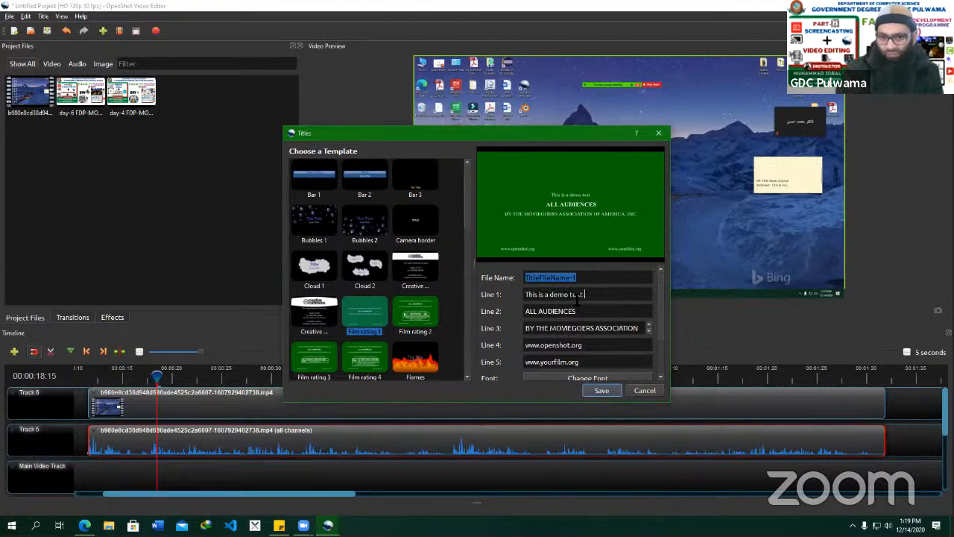
Set Line 2 of the title to "Recorded by MIB" and Line 4 to "gdcpulwama.edu.in".
drag(525, 313, 586, 314)
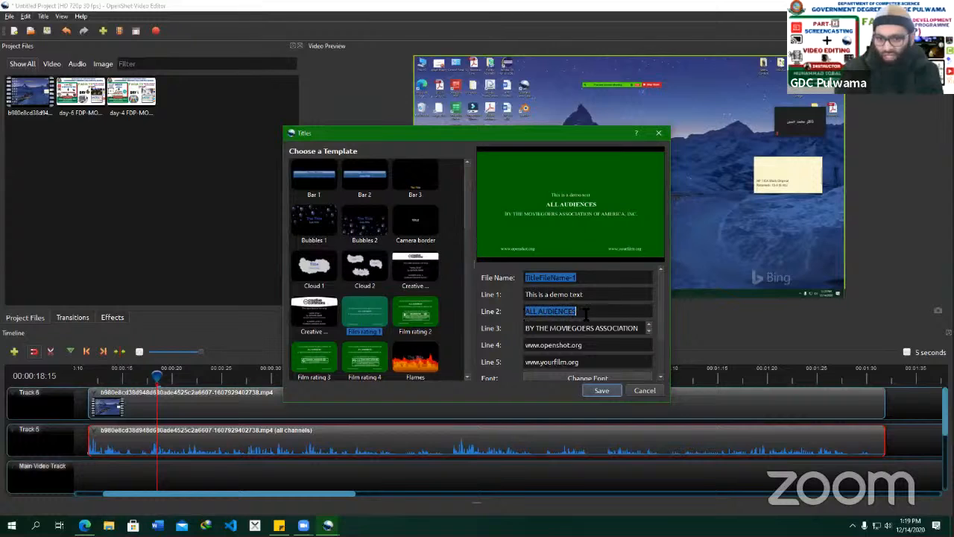
text(Re)
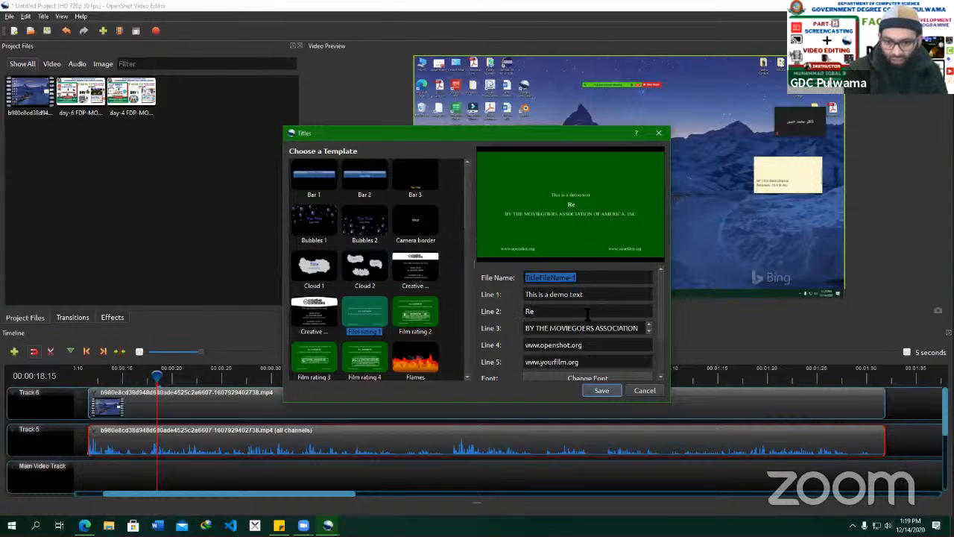
text(corded by MIB)
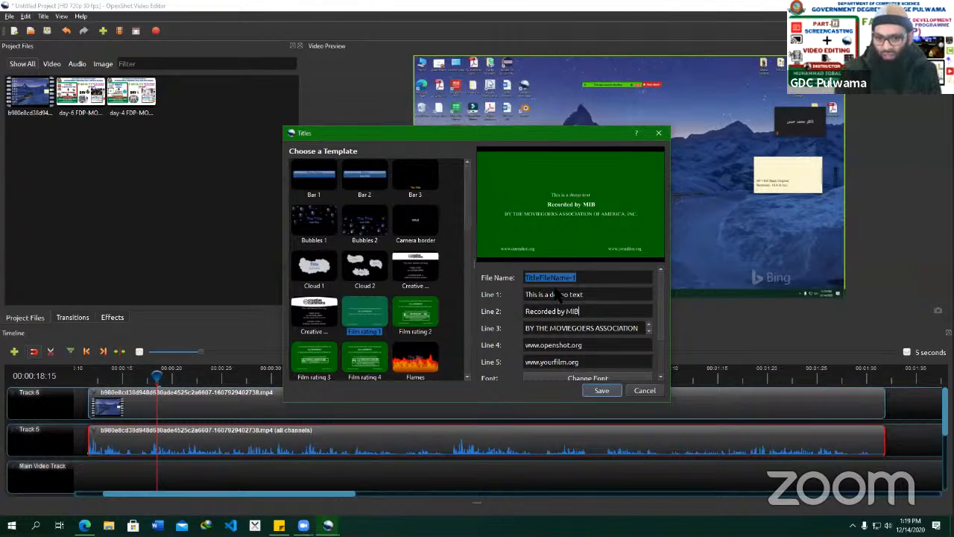
drag(526, 345, 638, 342)
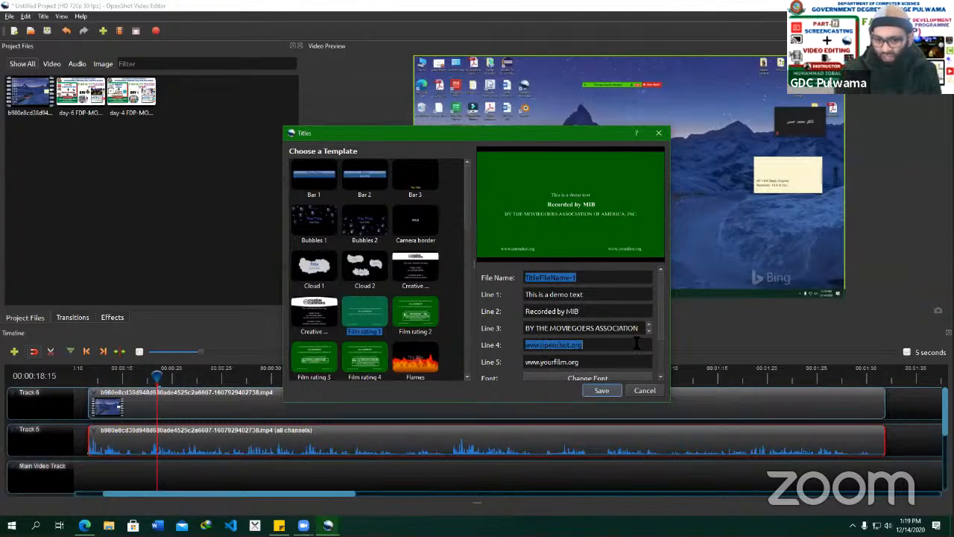
text(gd)
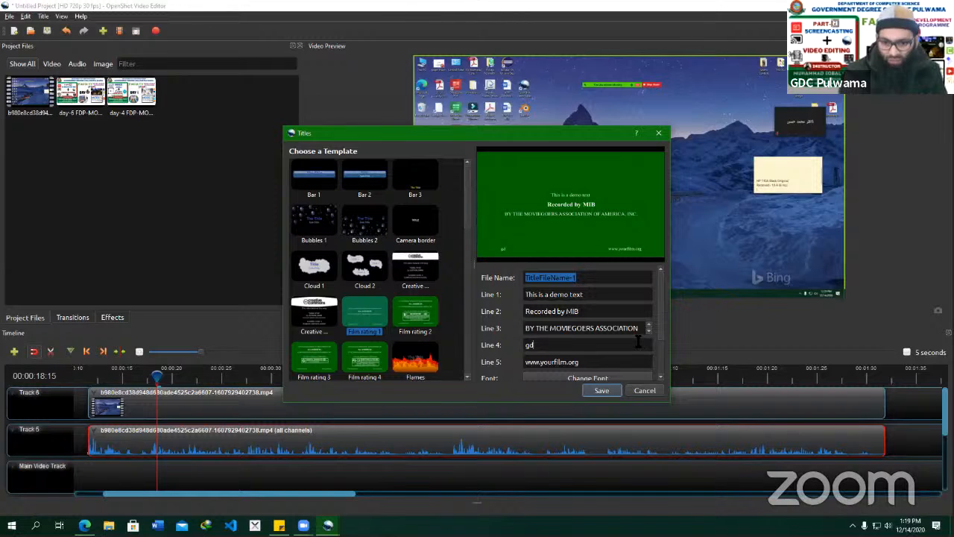
text(cpulwama.edu.in)
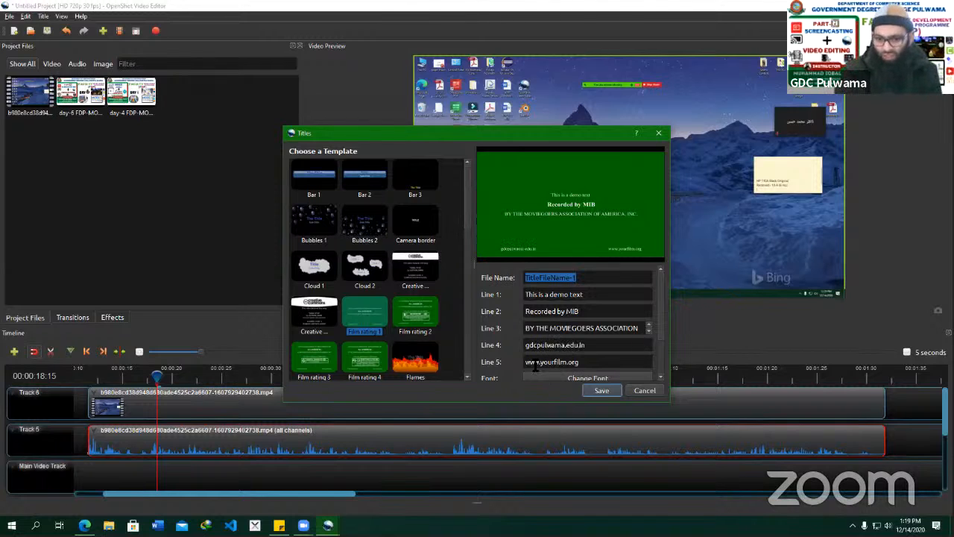
Set Line 5 of the title to "facebook.com/gdcpulwama.edu.in".
drag(526, 362, 647, 368)
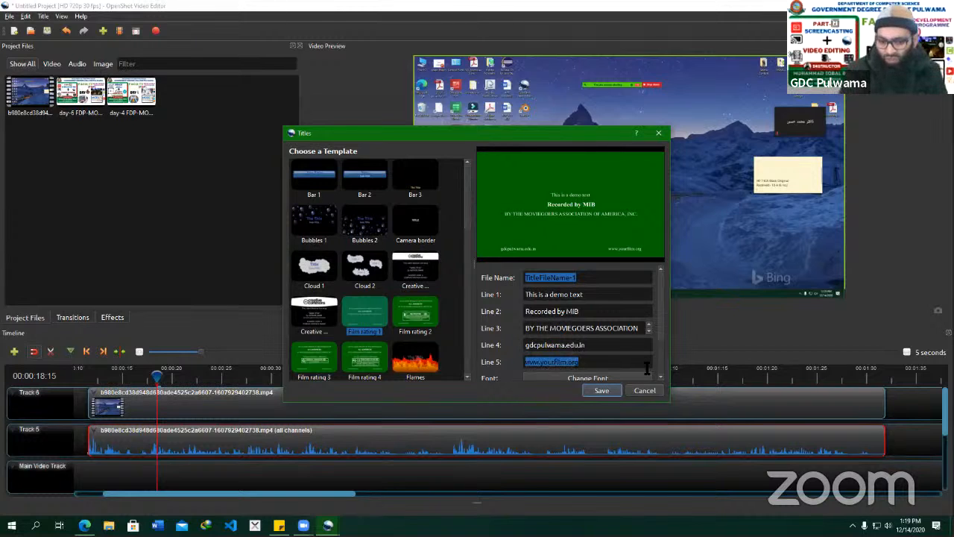
text(face)
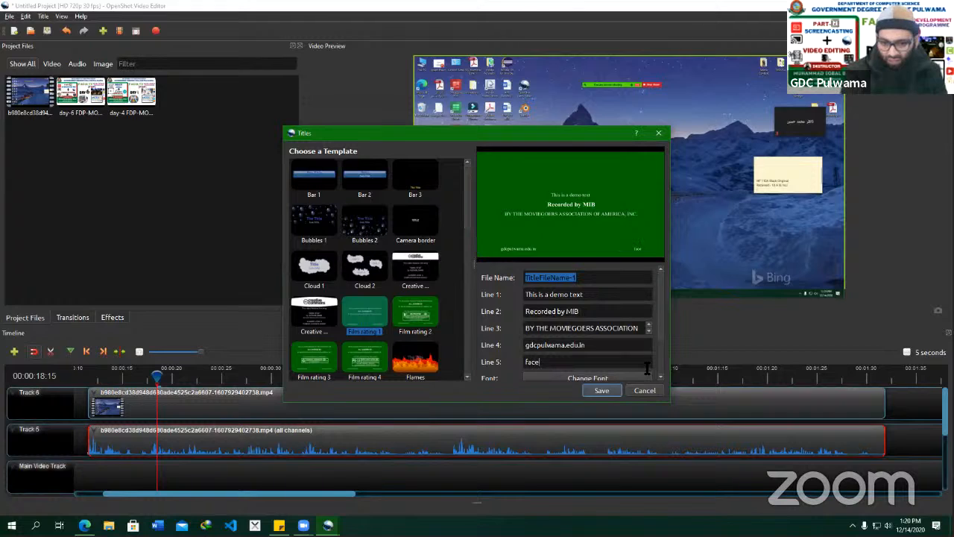
text(book.com)
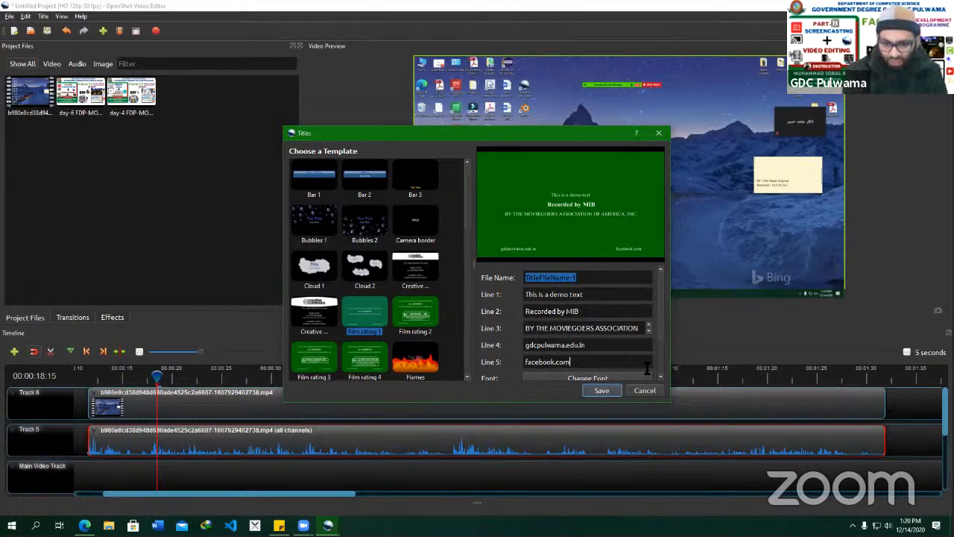
text(/progdc)
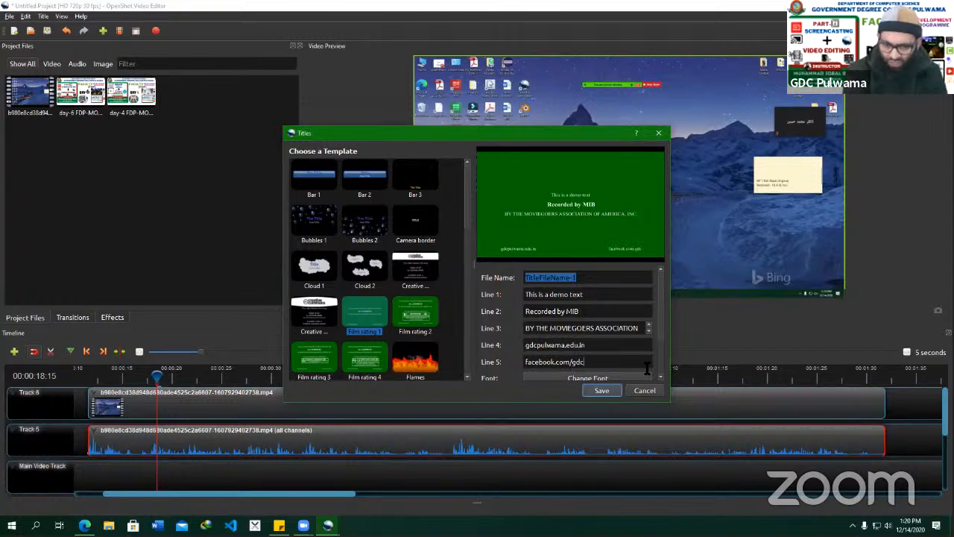
text(pulwama.edu.in)
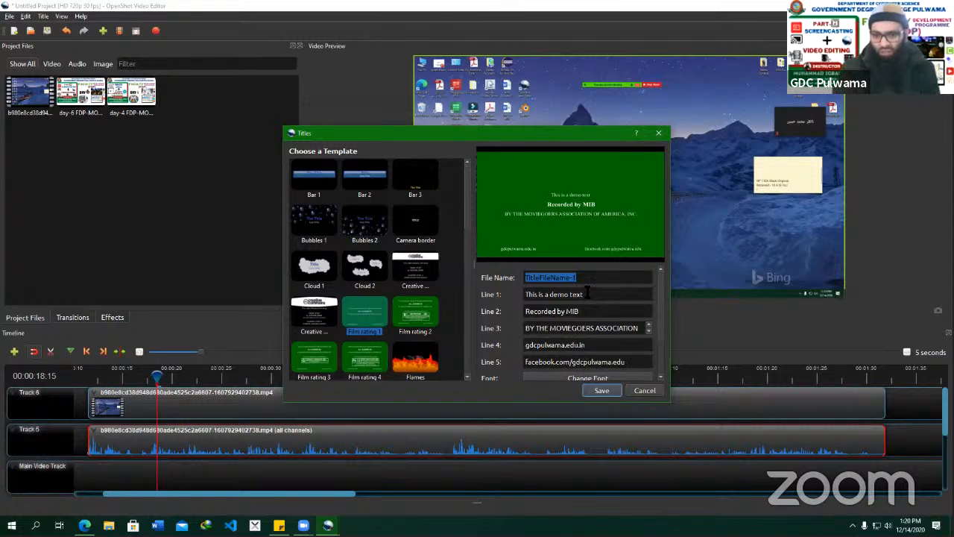
Review the title's font settings and accept Ubuntu Regular at size 14.
scroll(585, 291, down, 1)
click(589, 361)
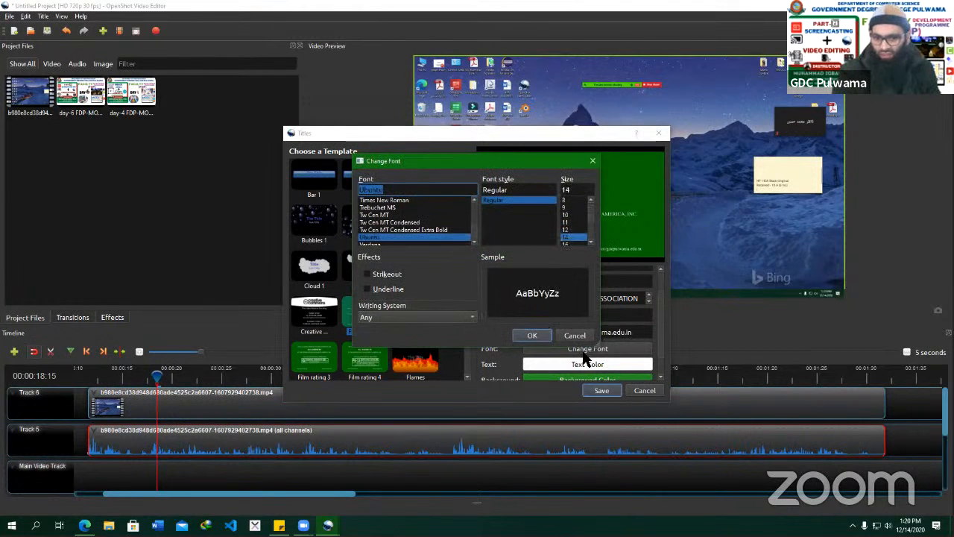
click(532, 337)
scroll(600, 358, down, 1)
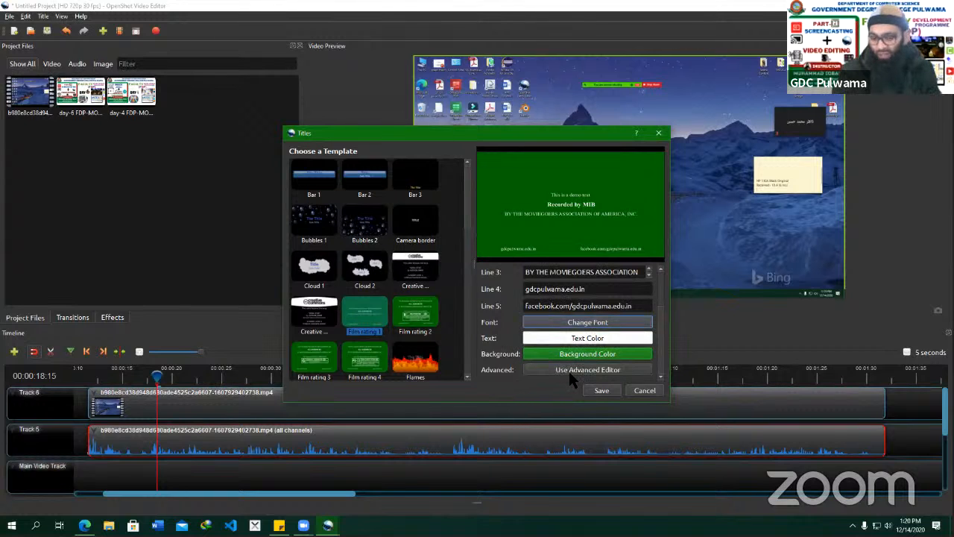
Try to open the title in the advanced editor, dismiss the attempt, and save the title to the project.
click(571, 373)
click(514, 263)
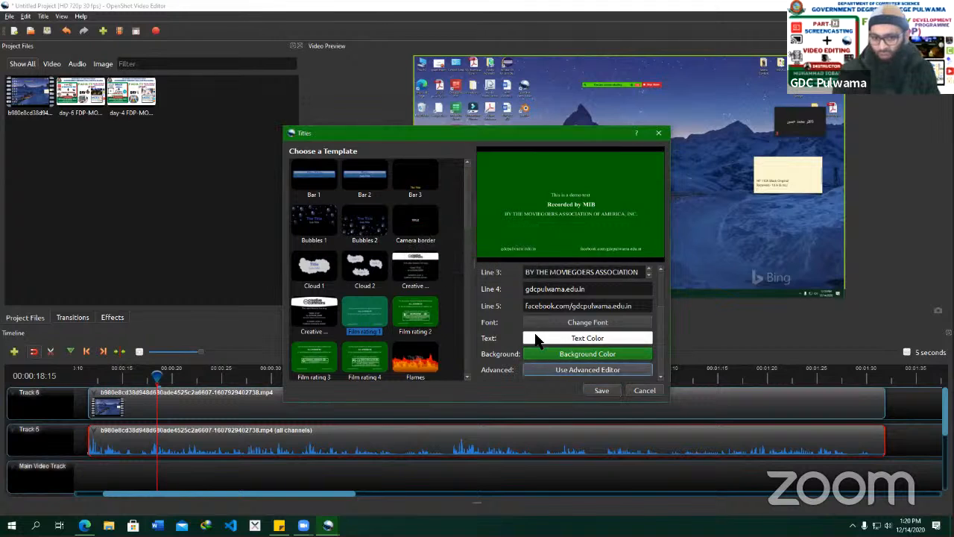
click(601, 392)
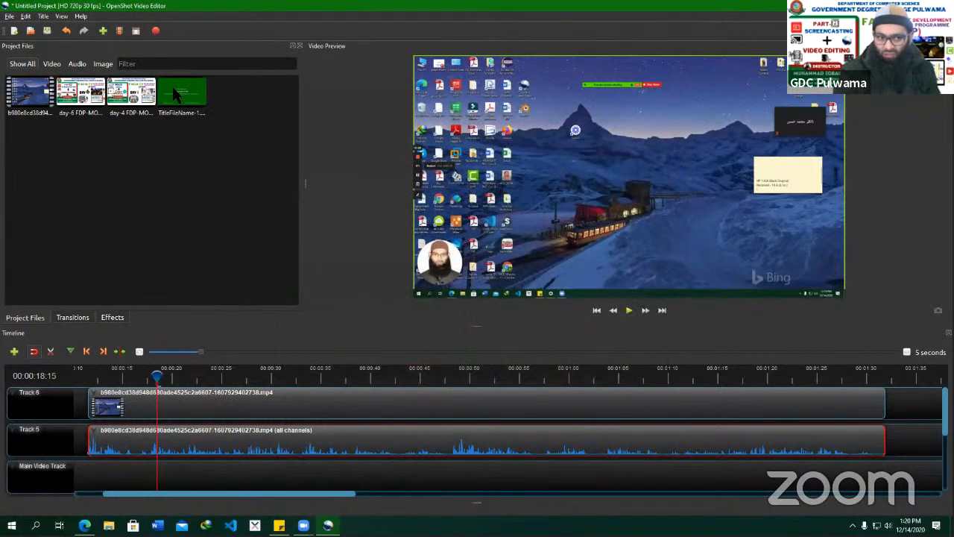
Move the Track 6 video clip and the Track 5 audio clip together to start at about 15 seconds.
click(179, 98)
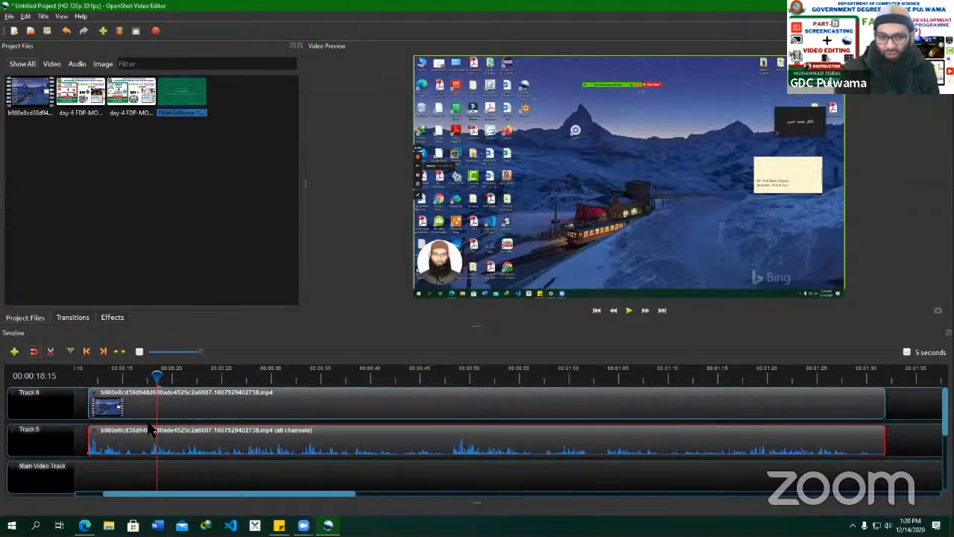
ctrl+click(110, 405)
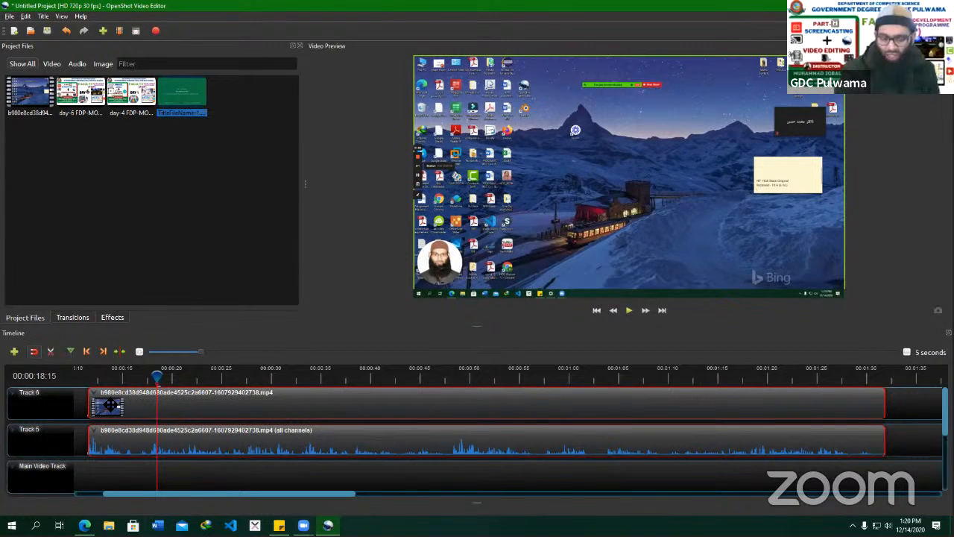
drag(110, 404, 141, 414)
Place the title on the Main Video Track at about 10 seconds and trim its end to the video clip's start.
drag(185, 93, 79, 485)
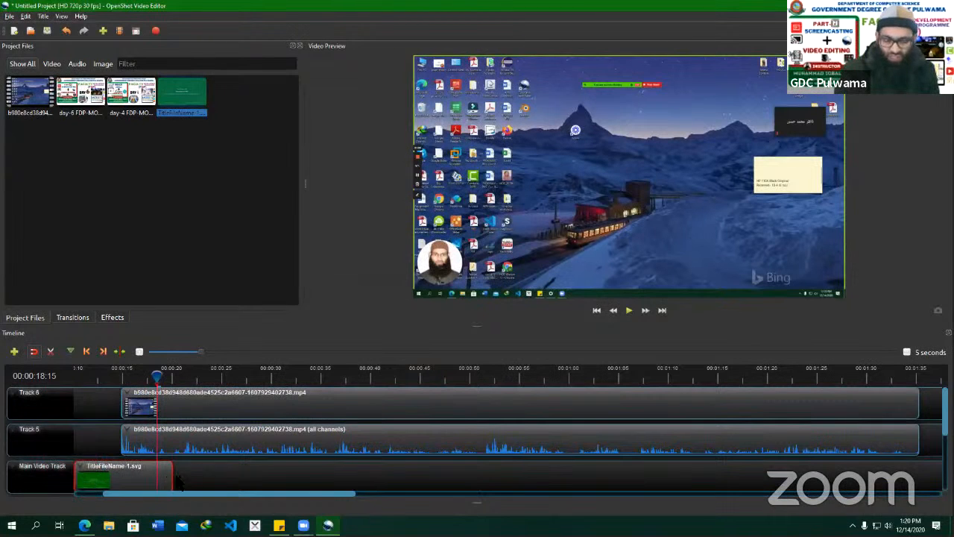
scroll(228, 474, down, 2)
scroll(228, 473, up, 1)
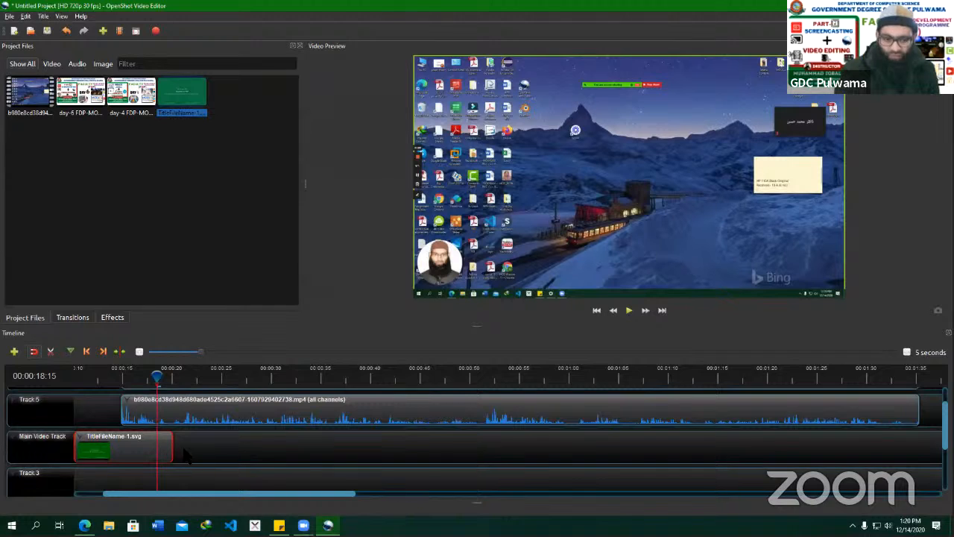
scroll(172, 451, up, 1)
drag(172, 471, 124, 470)
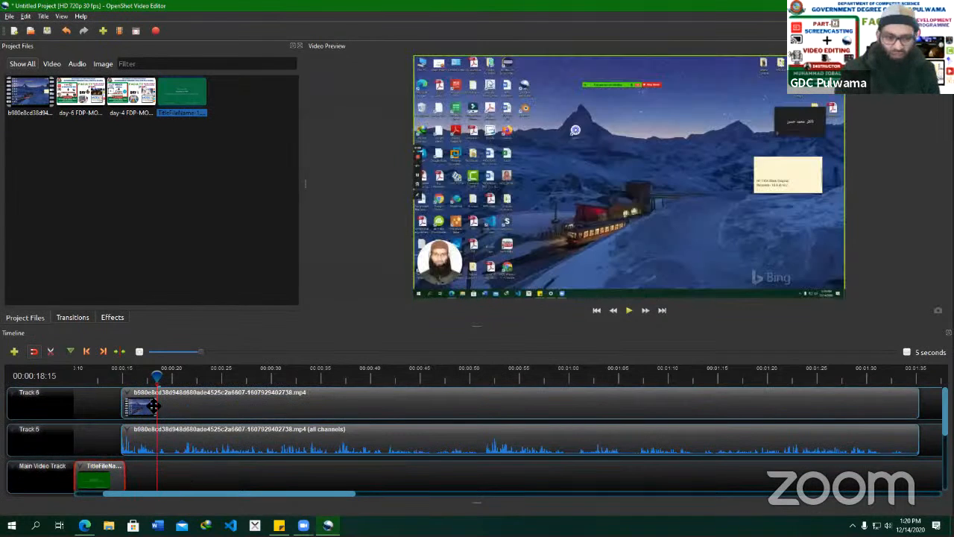
Play the timeline from just before the title clip to preview its change into the video.
drag(156, 376, 87, 380)
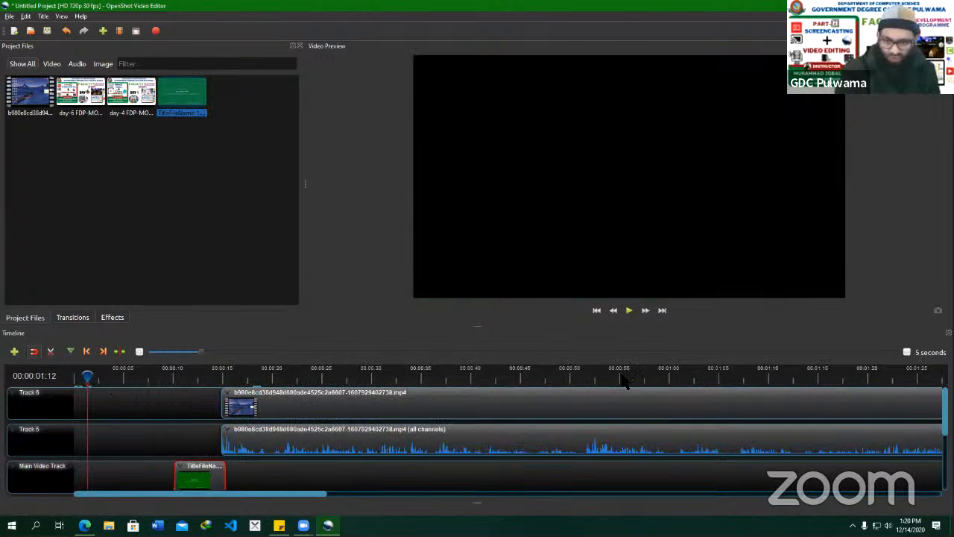
scroll(274, 360, down, 1)
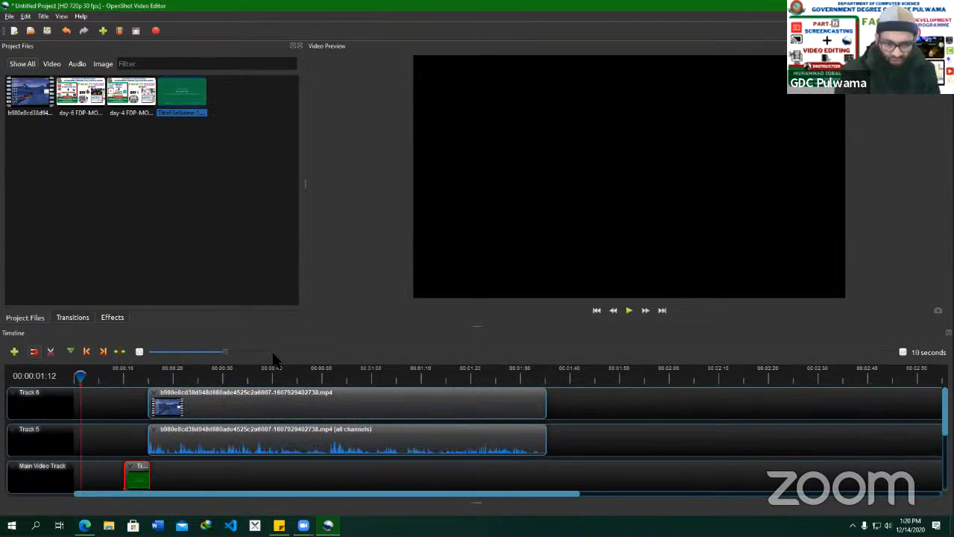
drag(82, 378, 120, 378)
key(space)
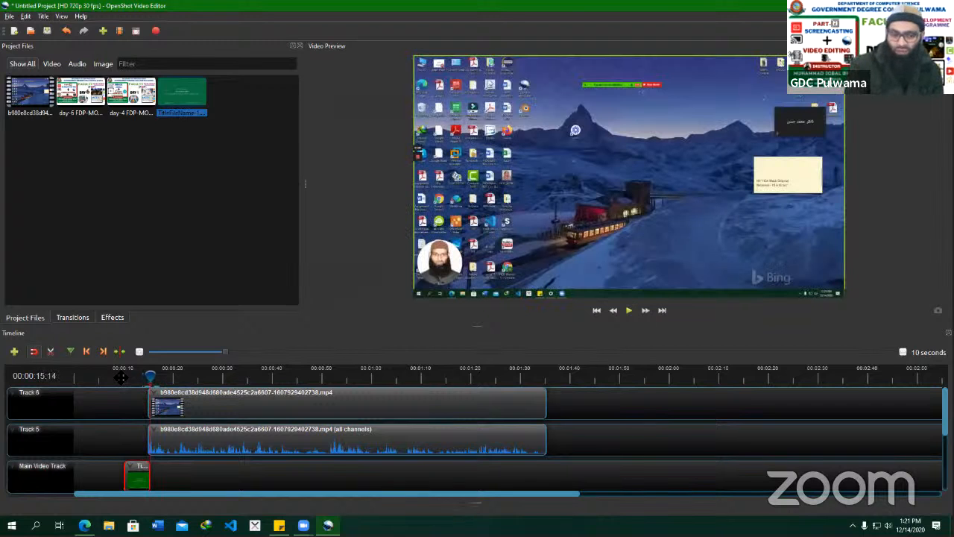
Set the title clip's layout to 1/4 Size - Bottom Left and play it back to check the placement.
right_click(141, 477)
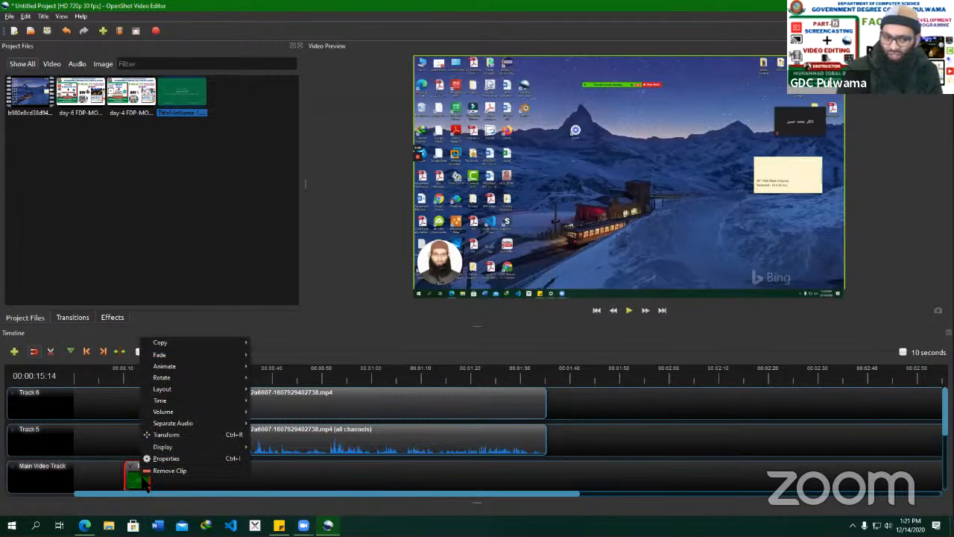
click(72, 317)
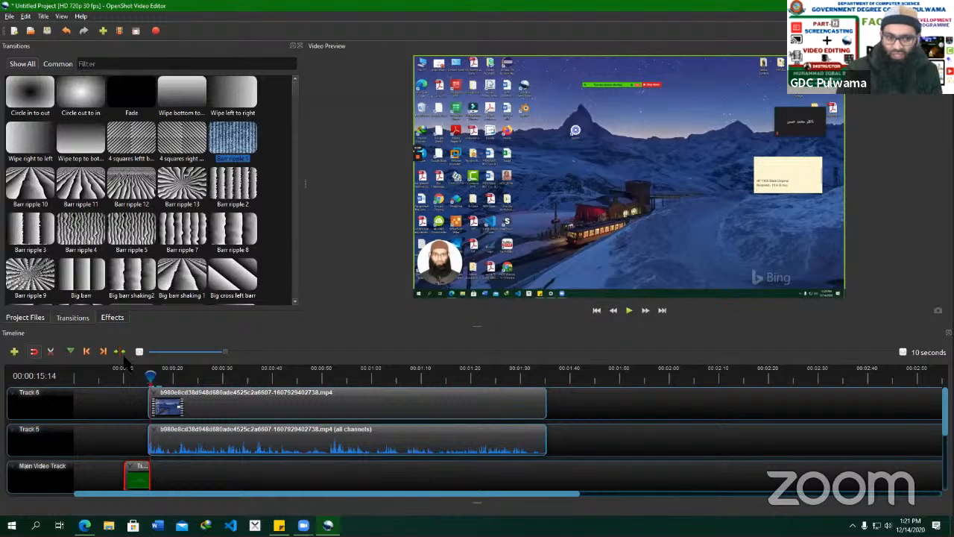
click(109, 319)
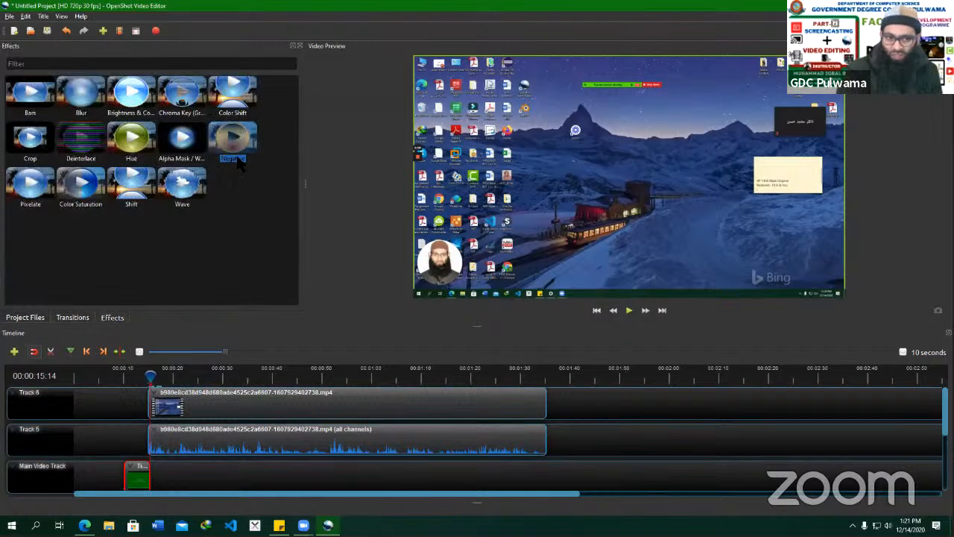
right_click(134, 472)
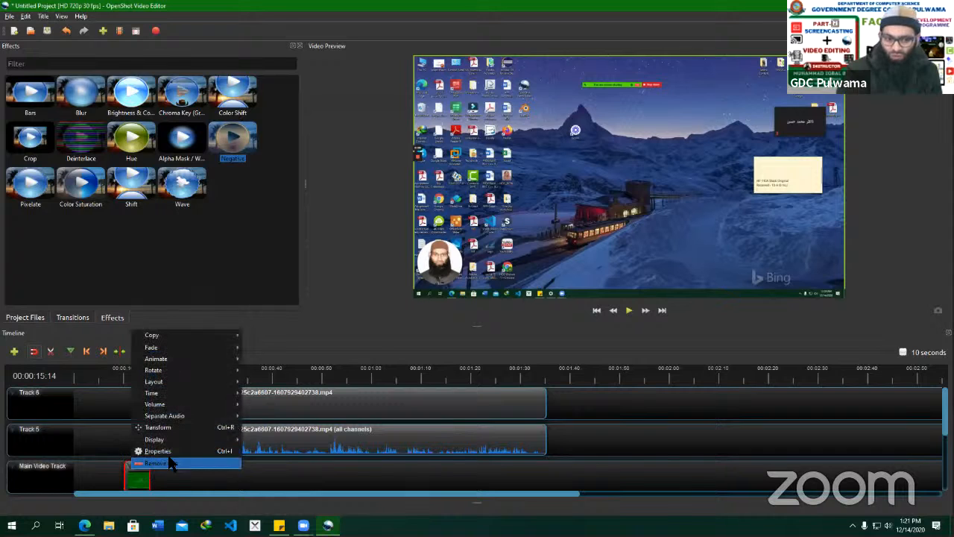
mouse_move(207, 385)
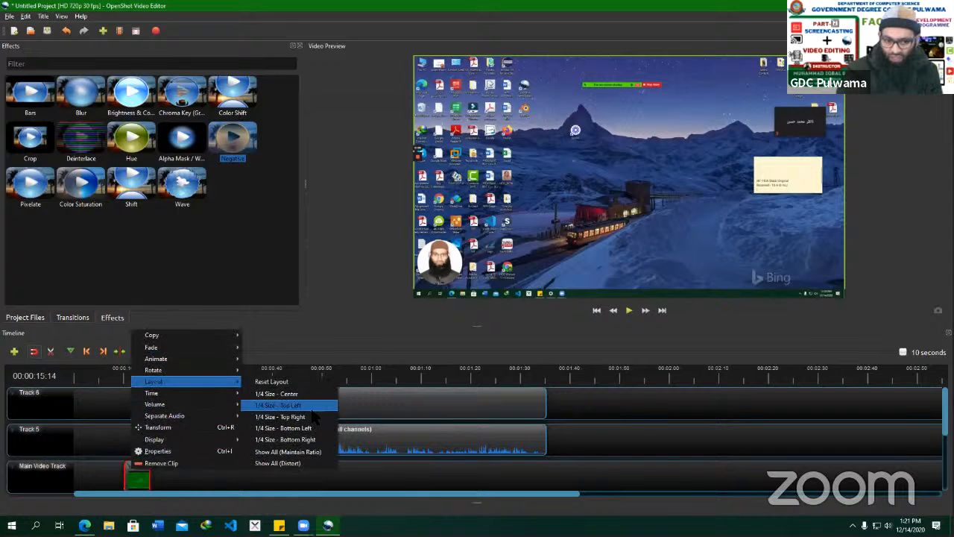
mouse_move(205, 406)
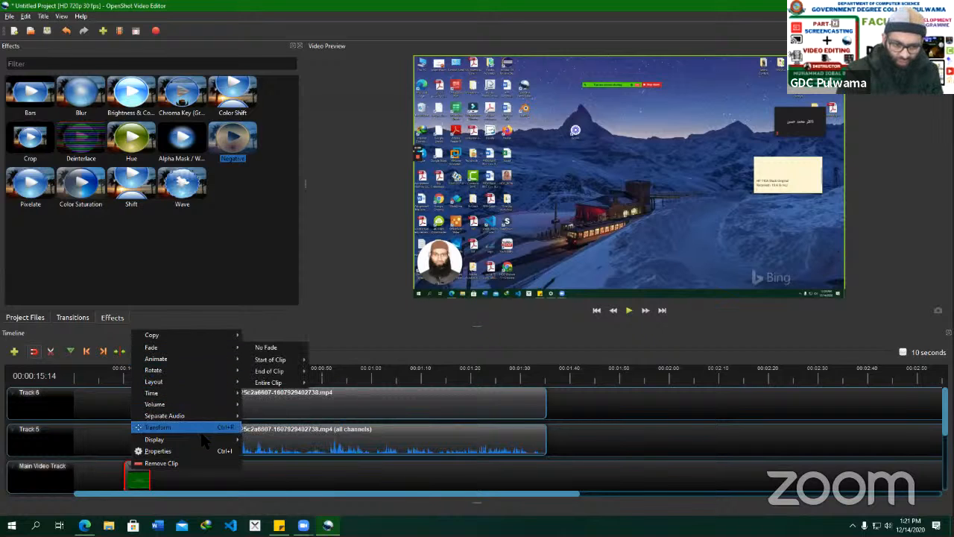
mouse_move(201, 443)
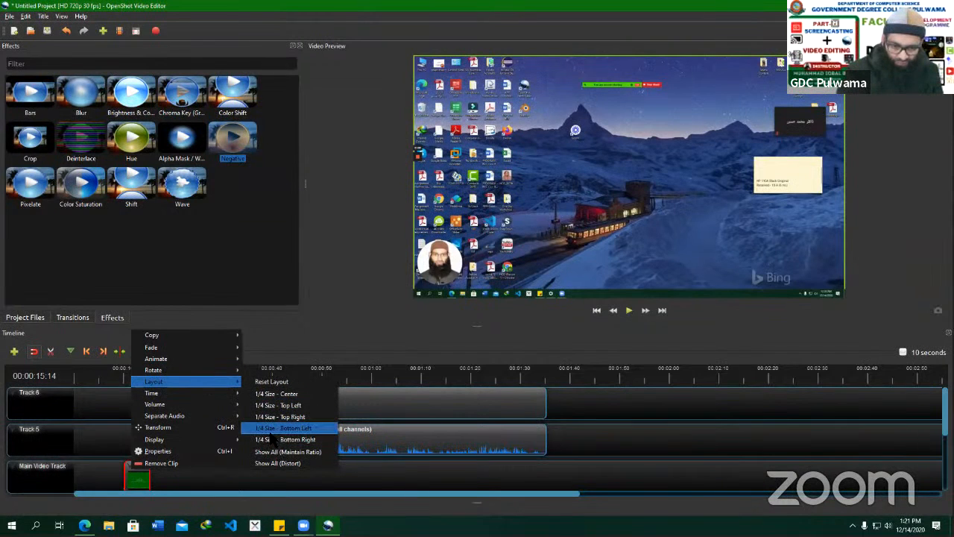
click(271, 434)
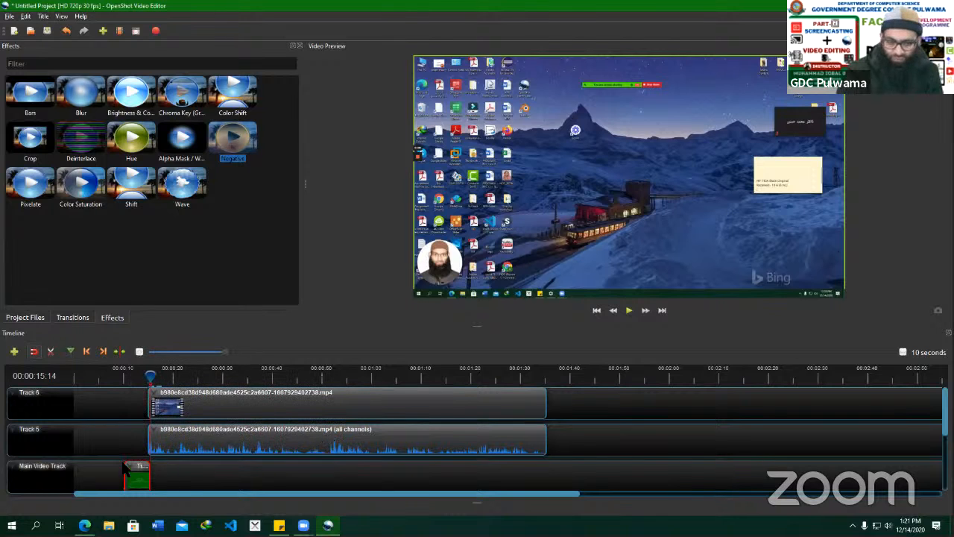
drag(155, 379, 131, 378)
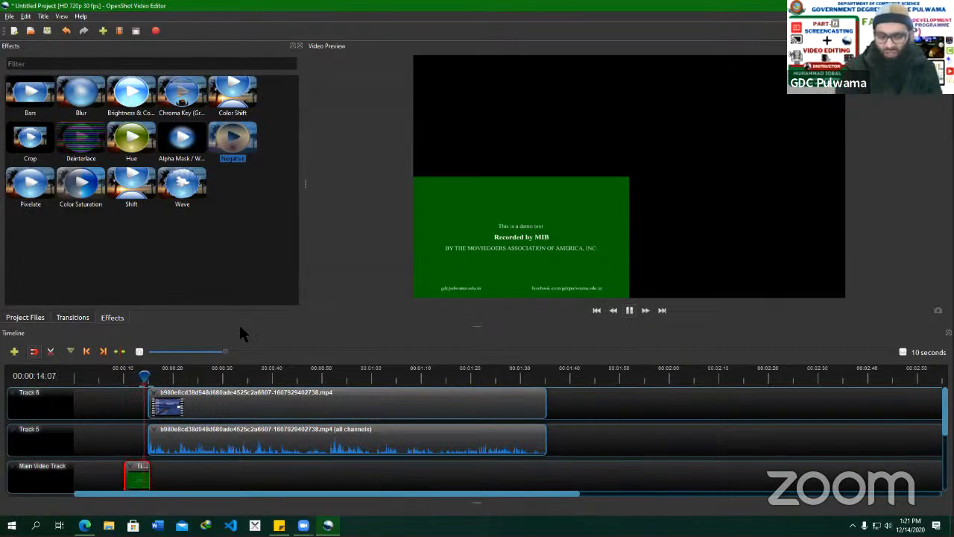
key(space)
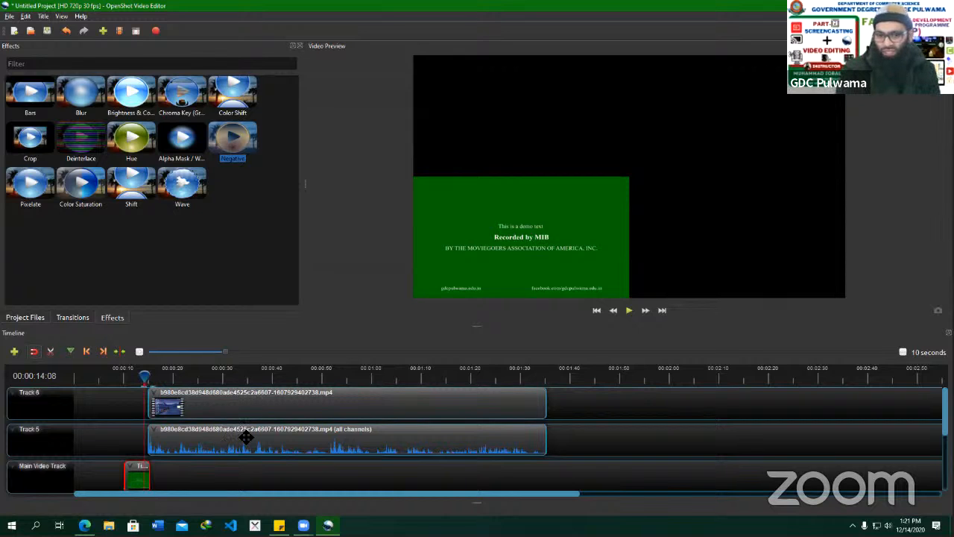
Start a new animated title with the Fly Towards Camera (Two Titles) template and browse the other available templates.
click(43, 17)
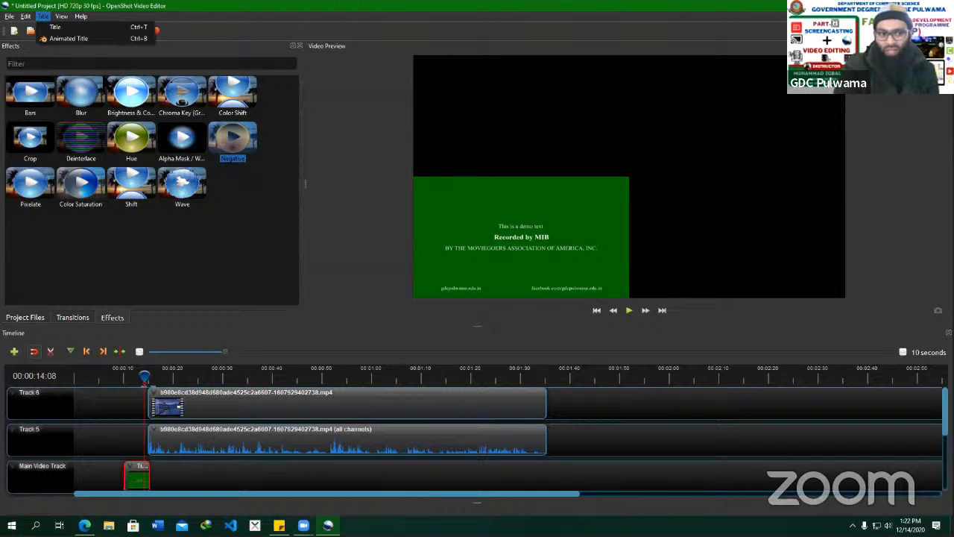
click(91, 53)
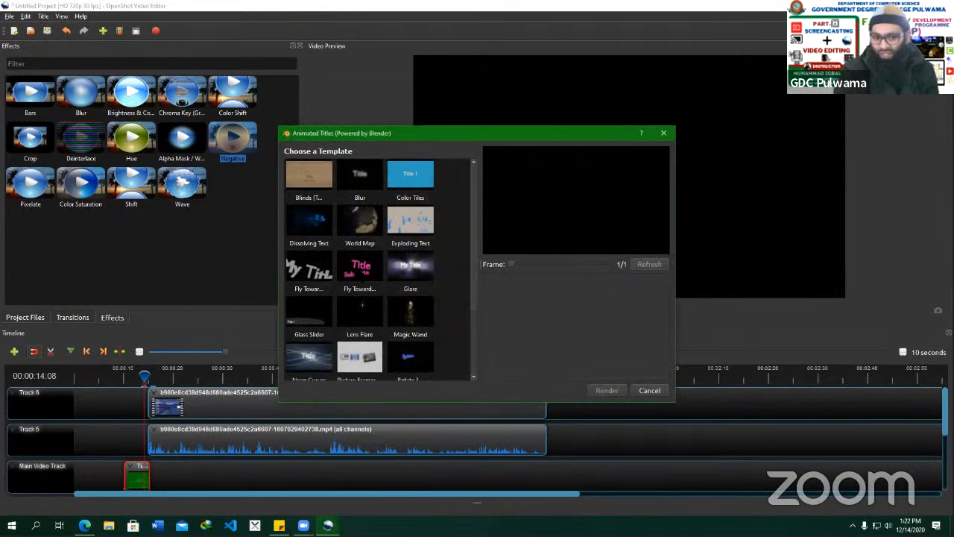
click(361, 269)
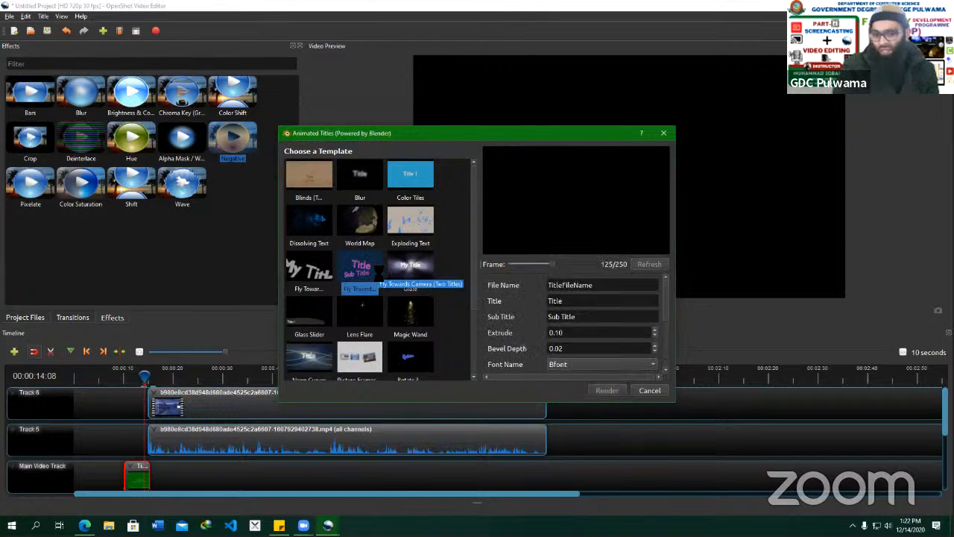
scroll(379, 274, down, 3)
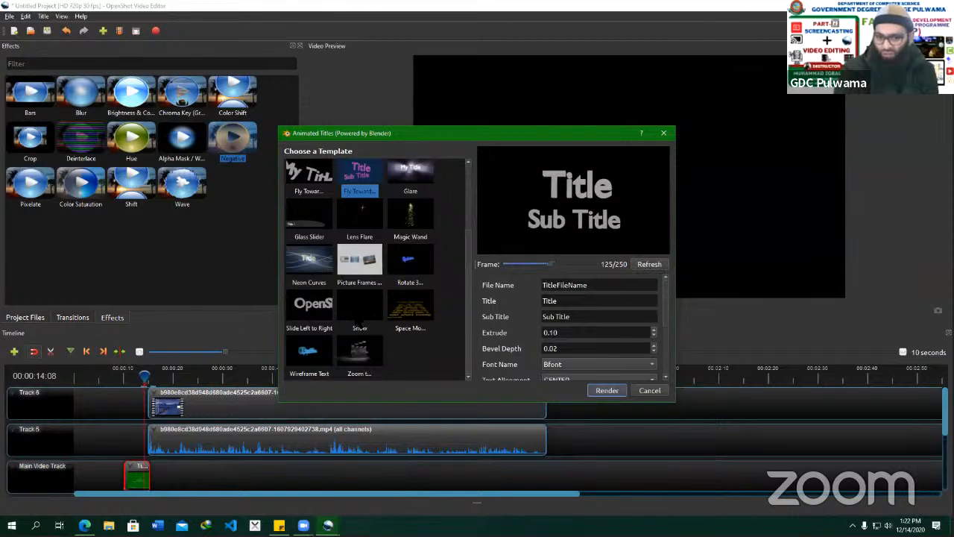
scroll(374, 254, up, 3)
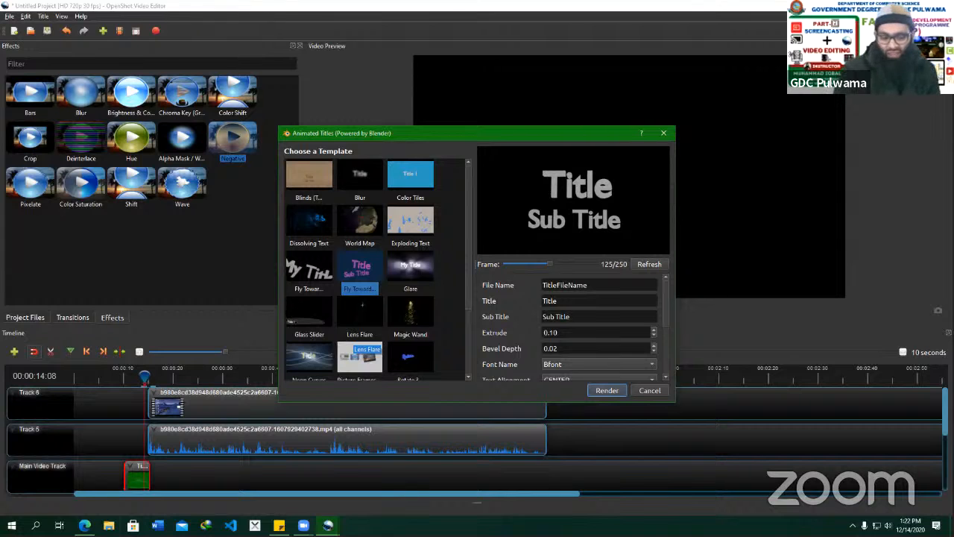
Switch to Microsoft Edge, search for blender in a new tab and open the blender.org home page.
mouse_move(84, 524)
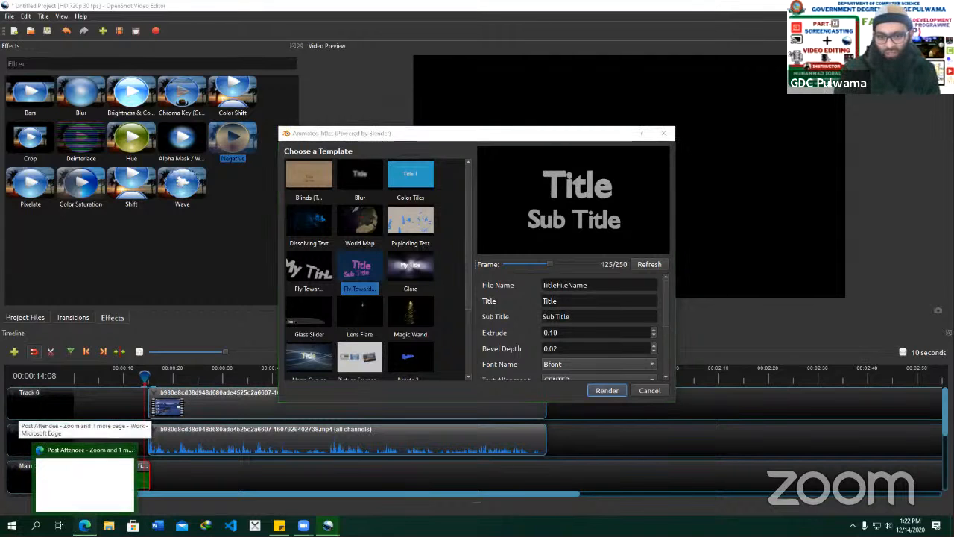
click(85, 481)
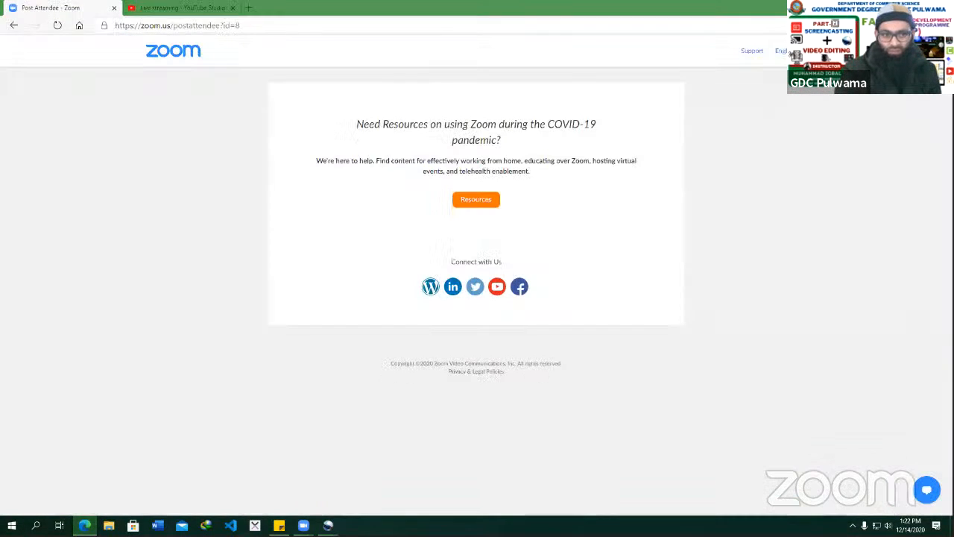
key(ctrl+t)
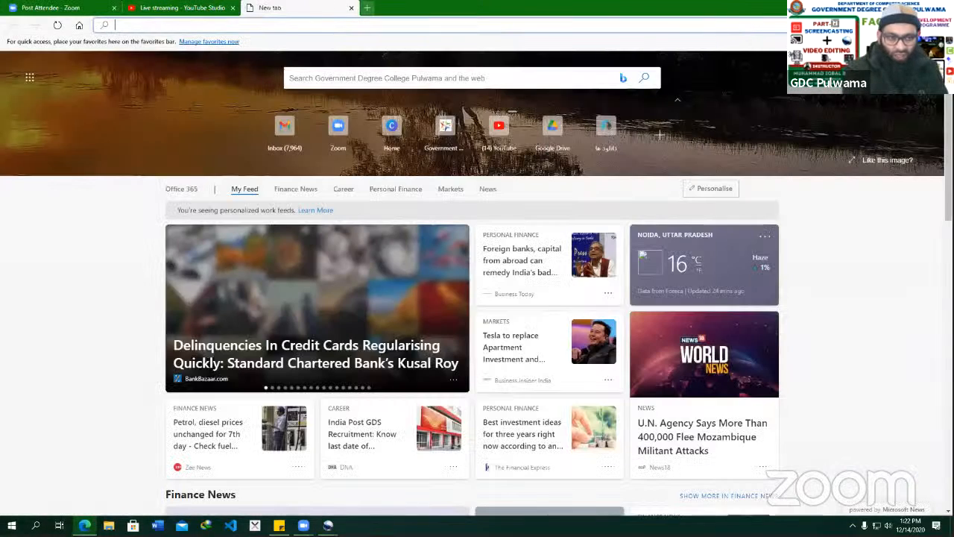
text(blender)
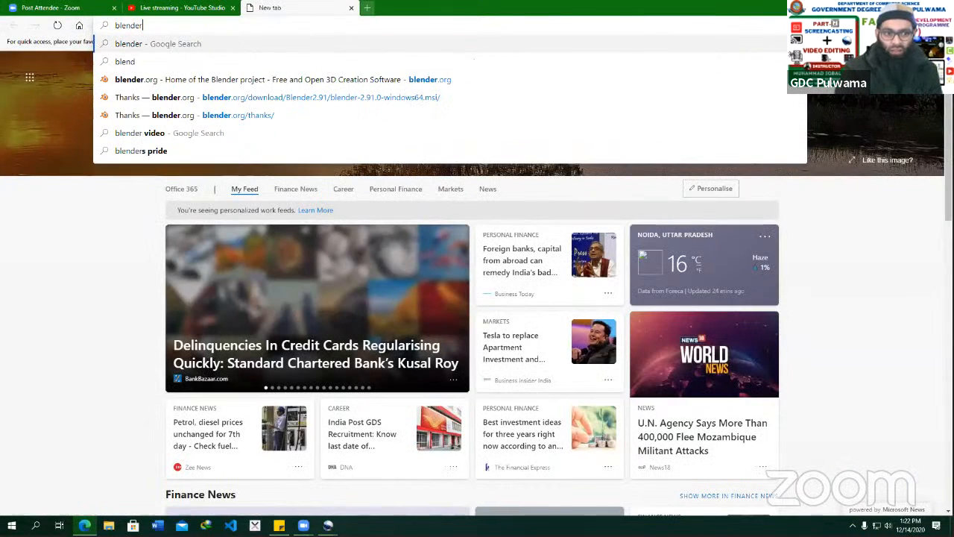
key(Return)
click(129, 142)
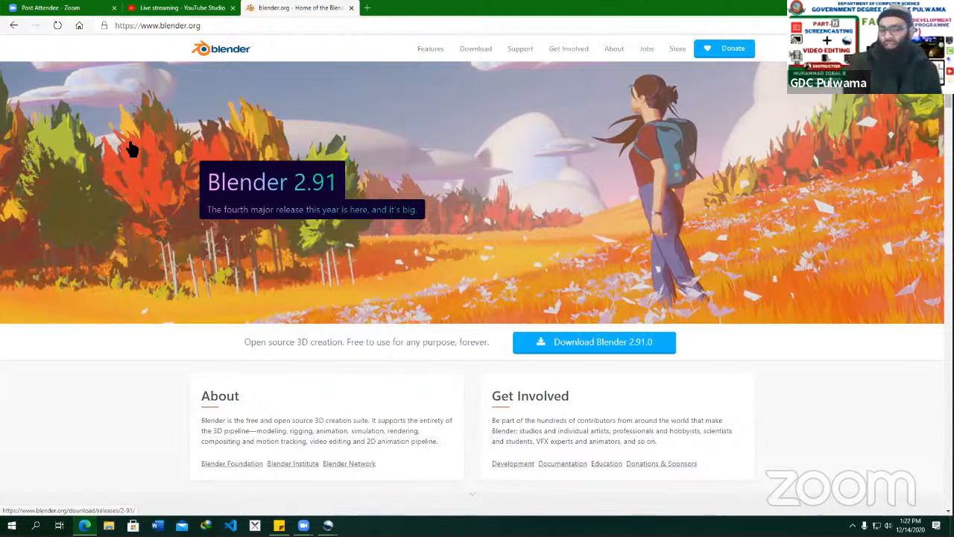
Switch back to OpenShot Video Editor and cancel the animated title without rendering it.
click(328, 525)
click(382, 481)
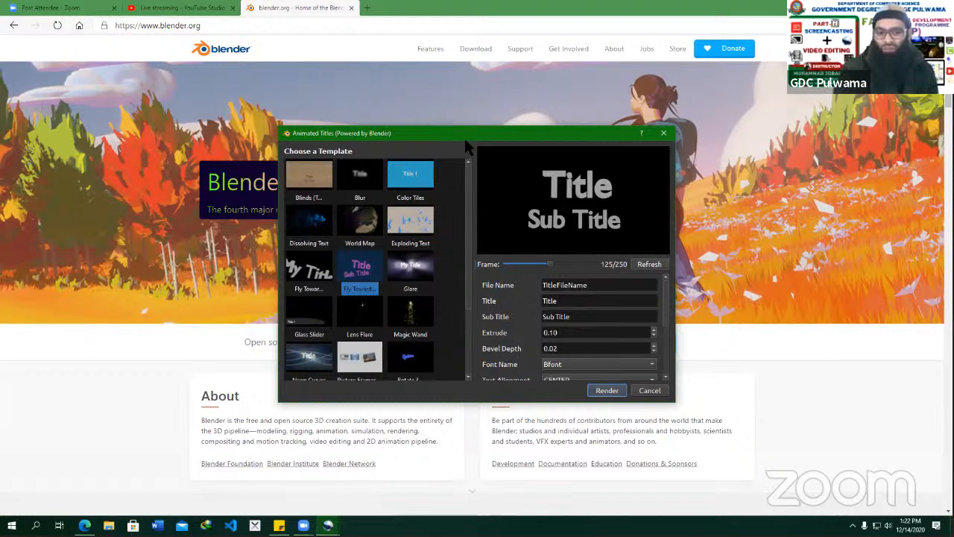
drag(465, 139, 464, 158)
click(152, 361)
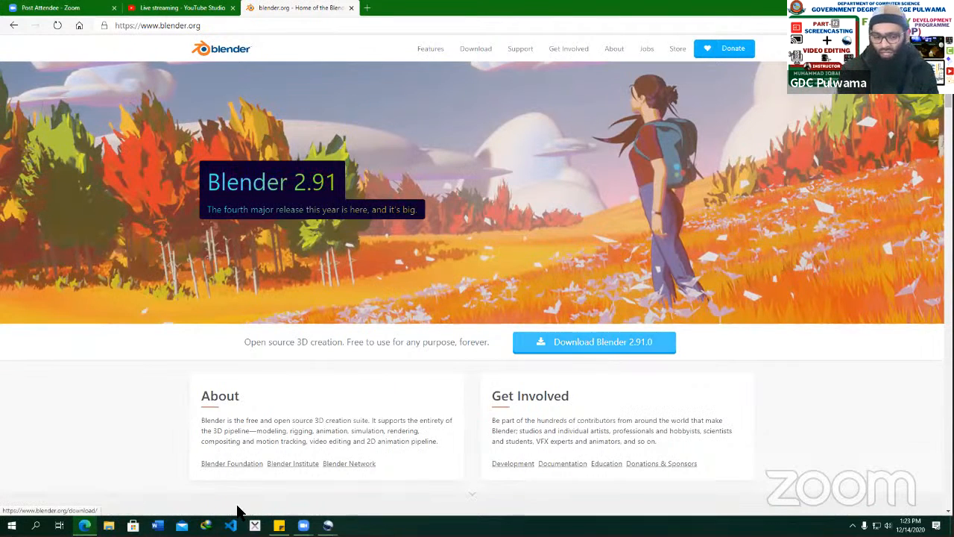
key(alt+Tab)
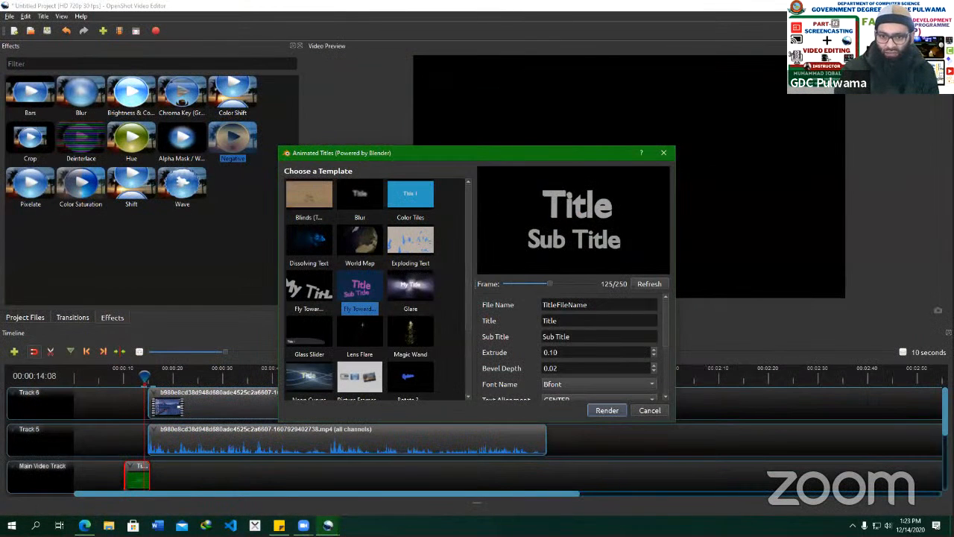
click(650, 410)
click(85, 525)
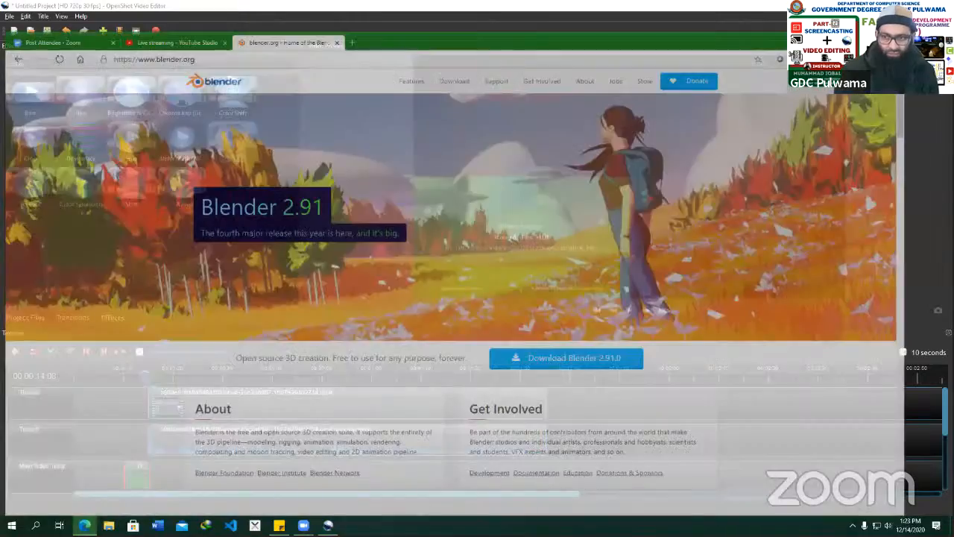
key(alt+Tab)
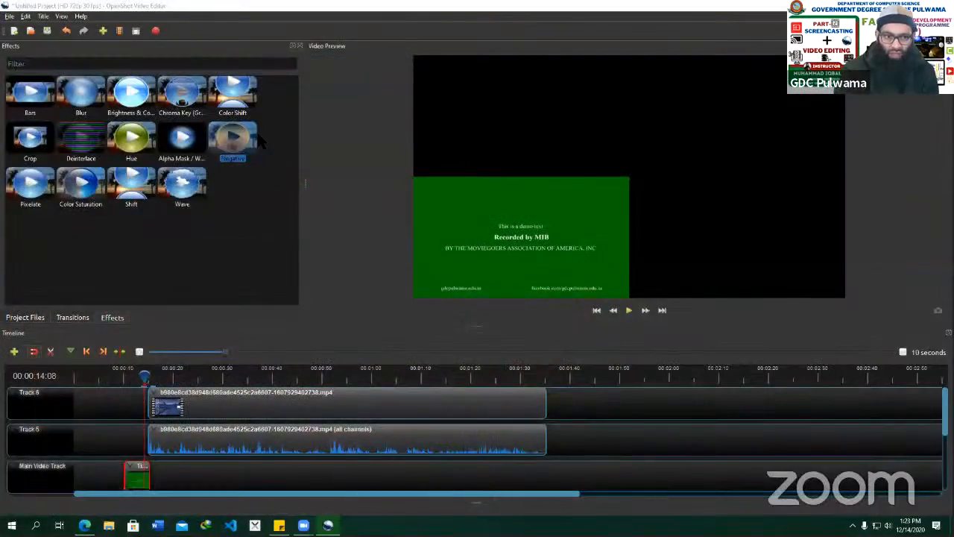
Show the desktop and check the install location of the Blender shortcut.
key(super+d)
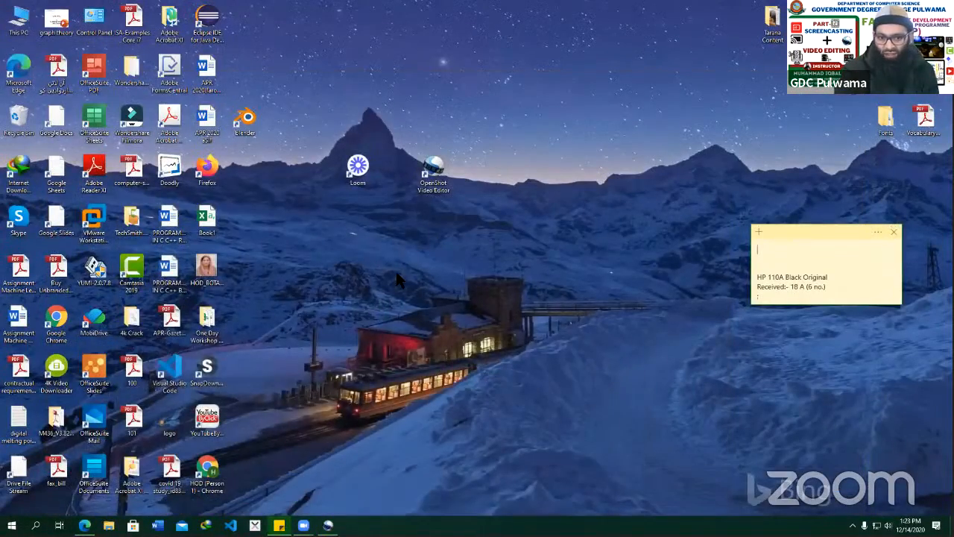
click(246, 119)
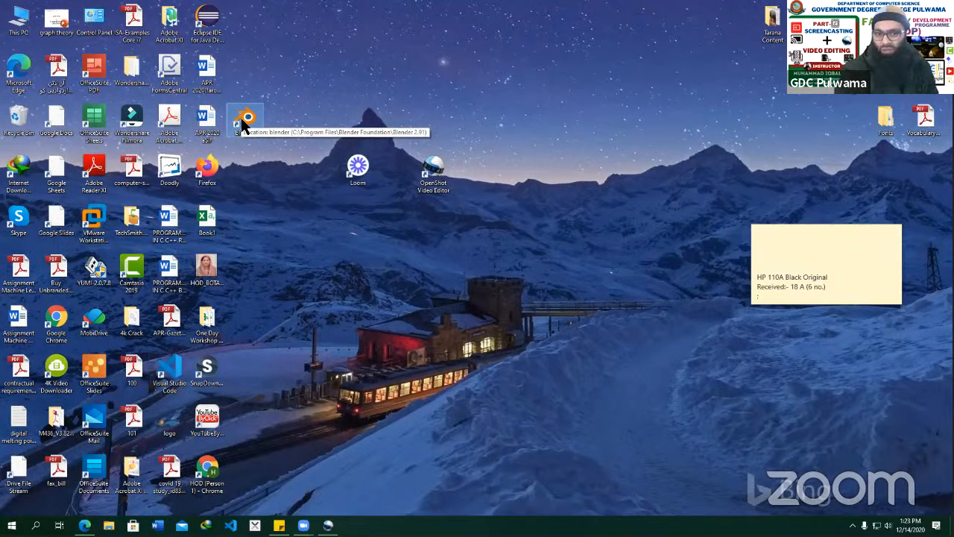
click(248, 178)
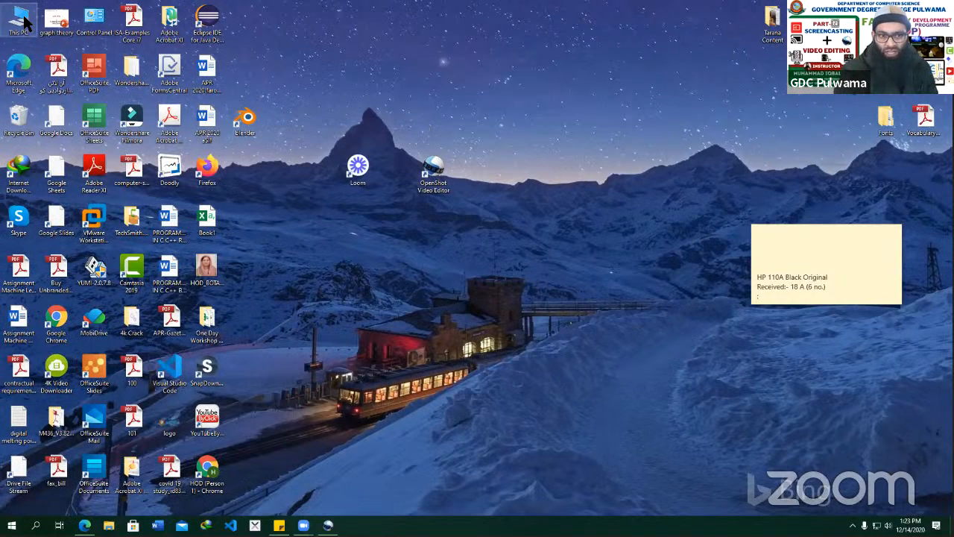
In File Explorer, open C:\Program Files\Blender Foundation\Blender 2.91 and select the blender application.
key(super+e)
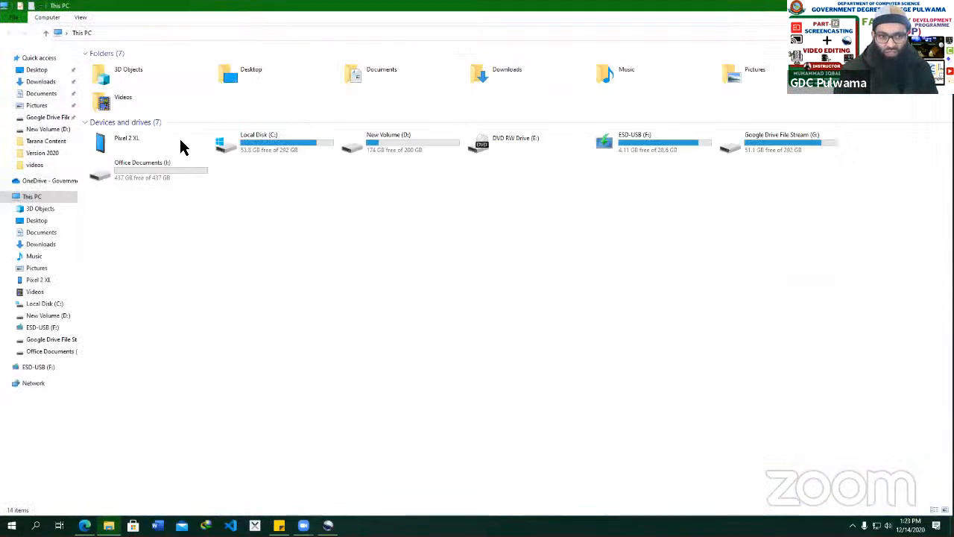
key(l)
key(Return)
double_click(126, 107)
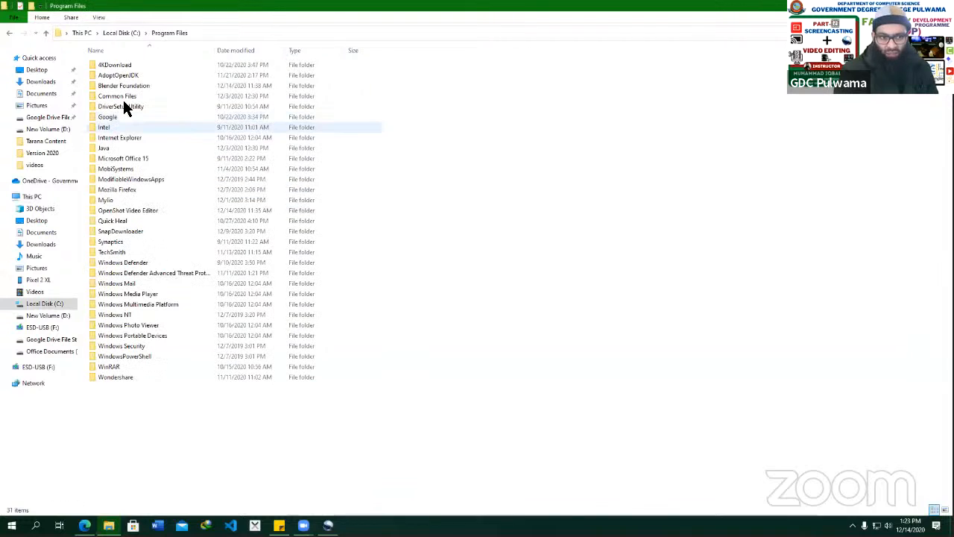
double_click(123, 86)
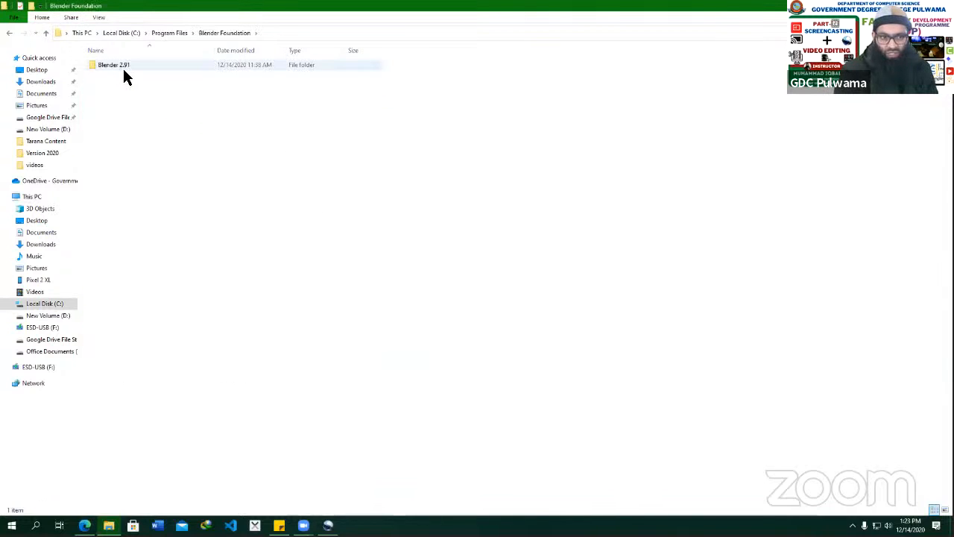
double_click(123, 66)
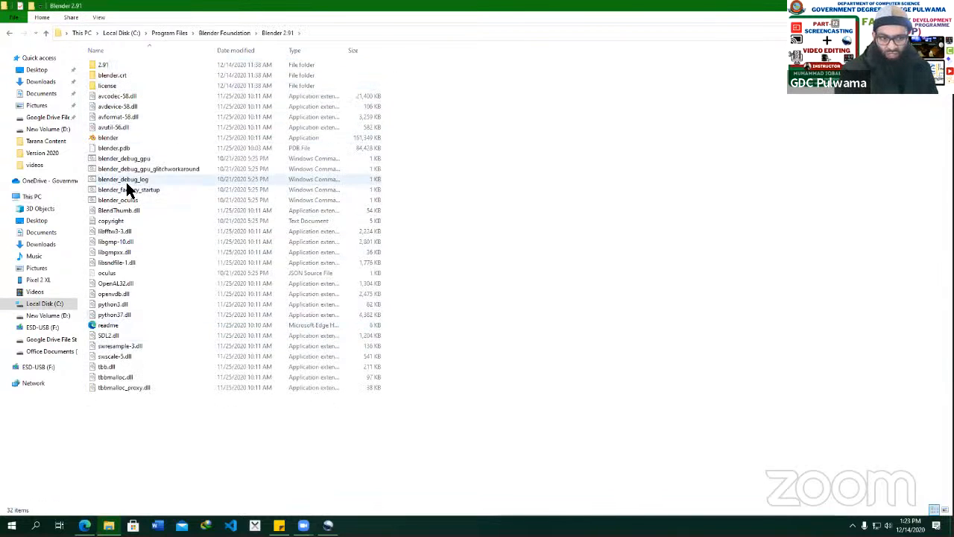
click(112, 140)
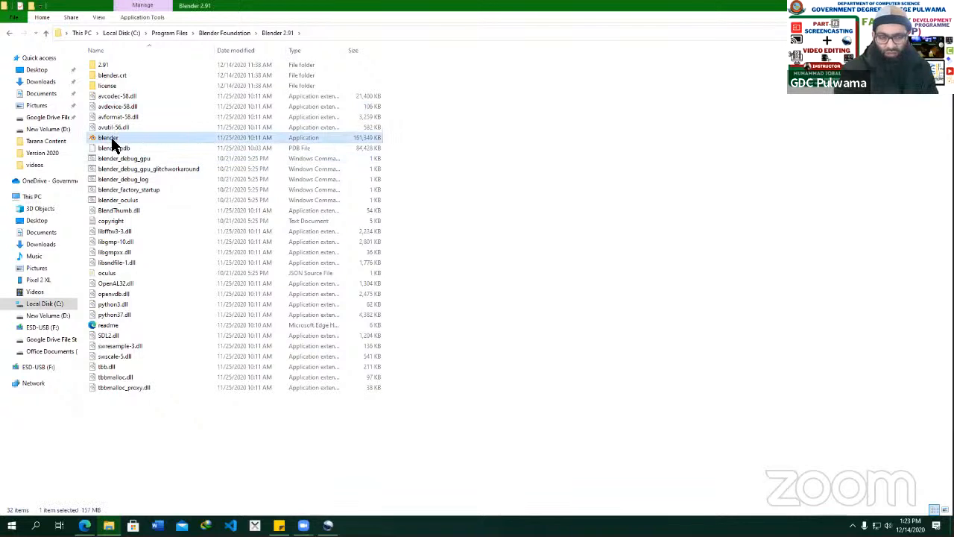
Copy the full path of the Blender 2.91 folder.
click(196, 38)
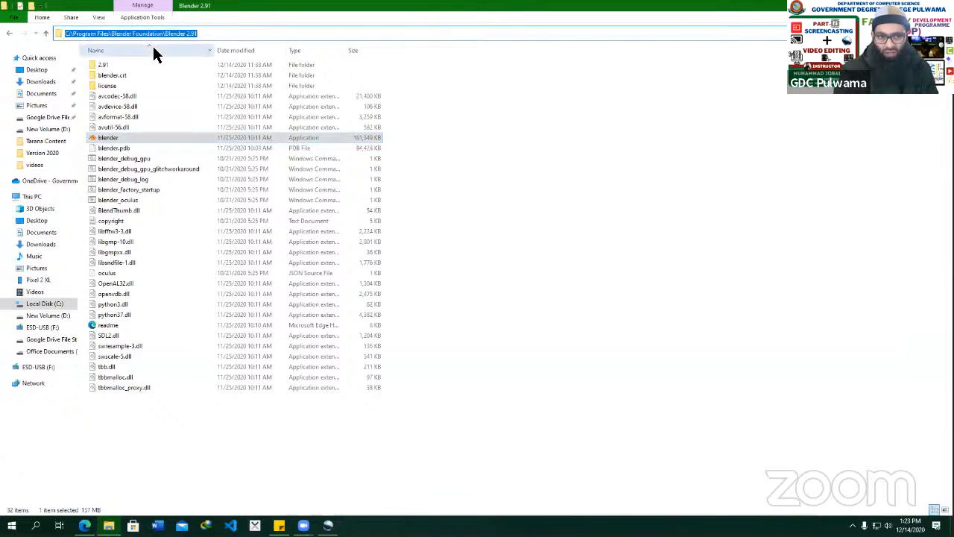
right_click(159, 35)
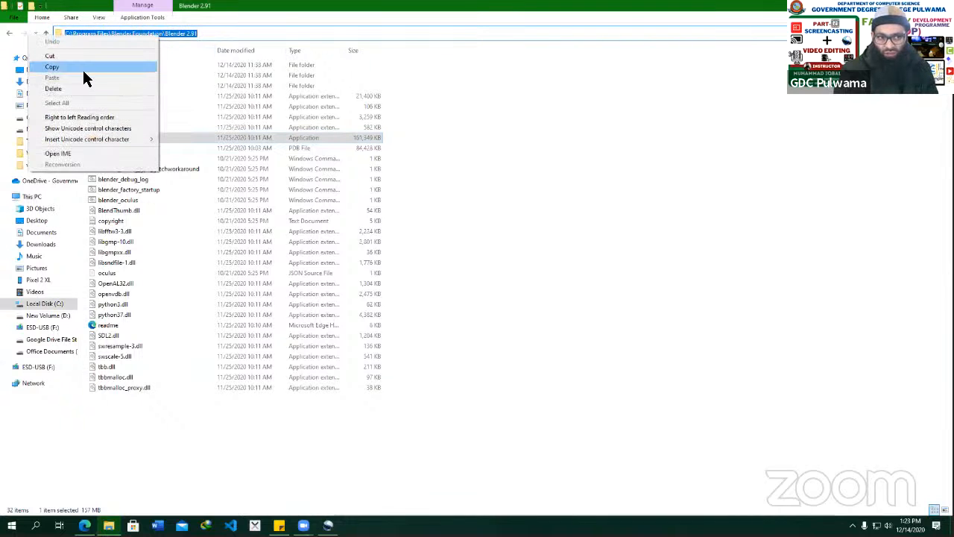
click(82, 68)
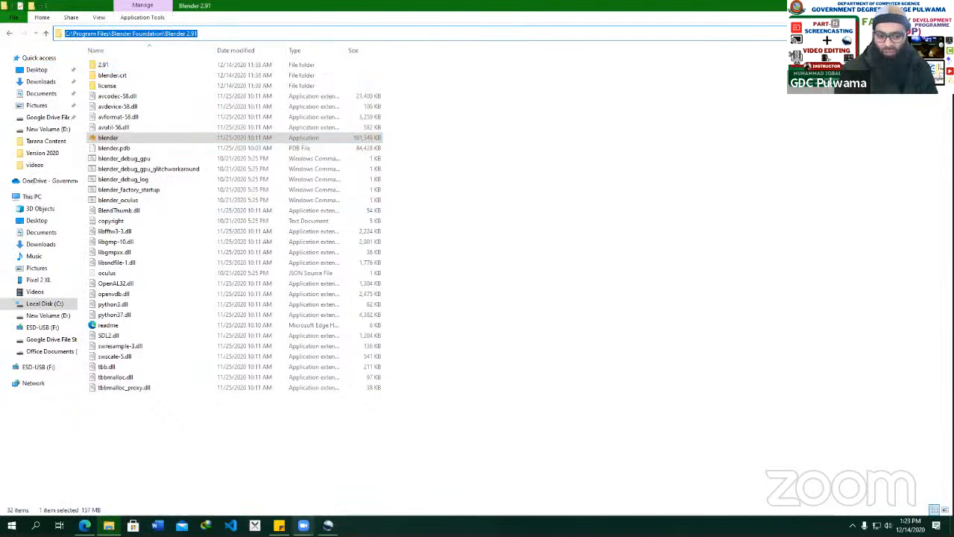
In OpenShot's preferences, choose C:/Program Files/Blender Foundation/Blender 2.91/blender.exe as the Blender Command path, then close the preferences.
click(328, 526)
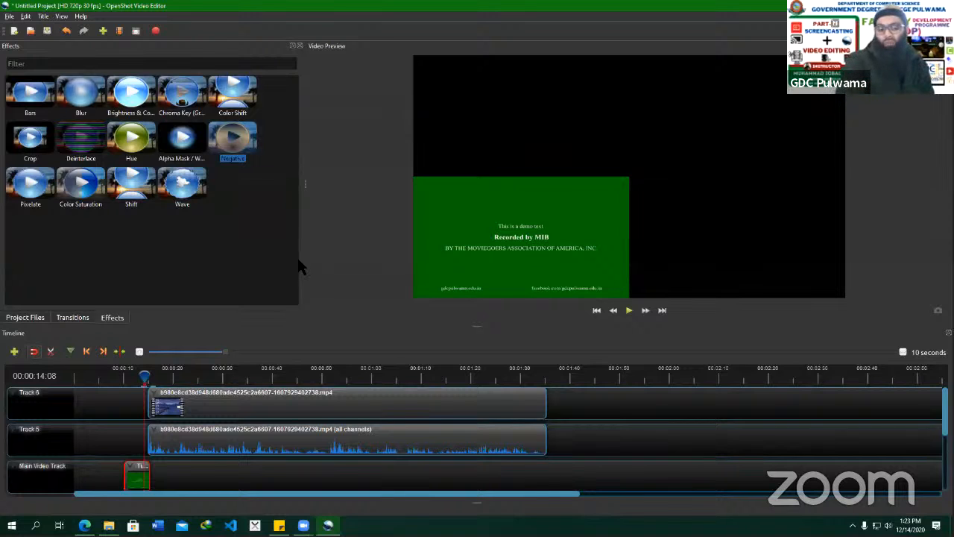
click(27, 18)
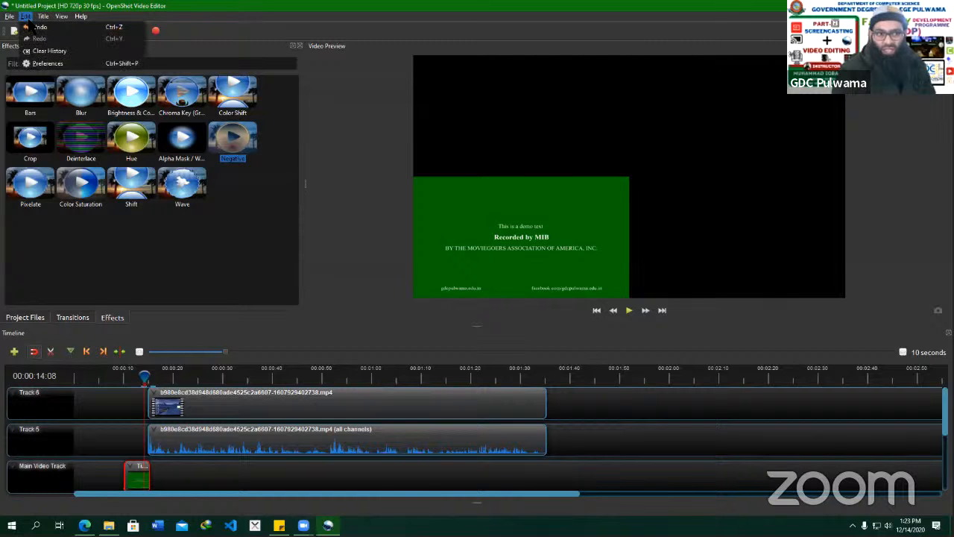
click(35, 65)
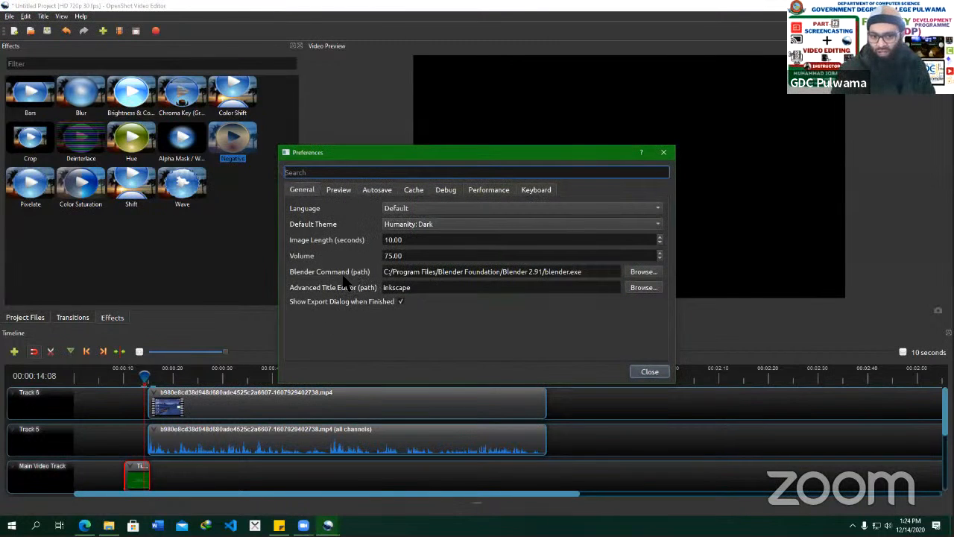
drag(581, 272, 393, 274)
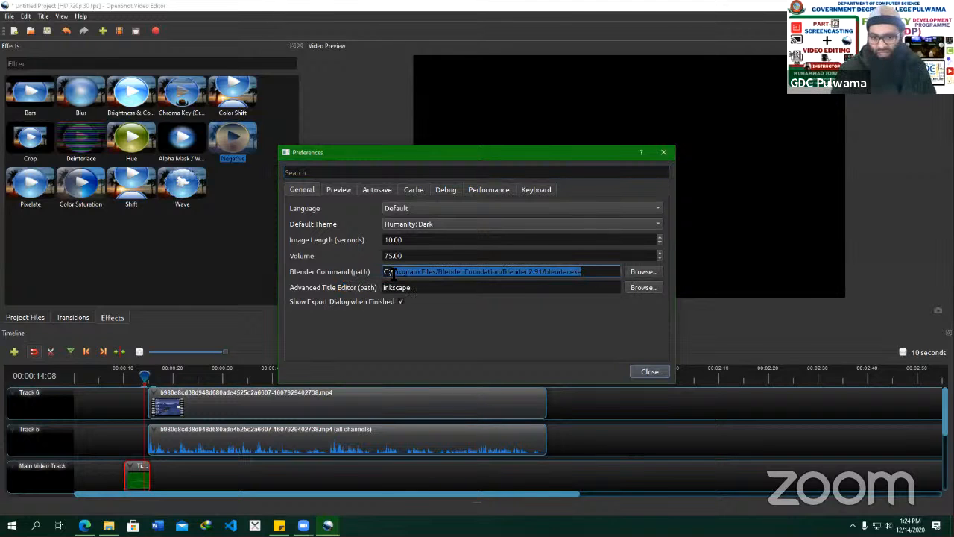
click(642, 272)
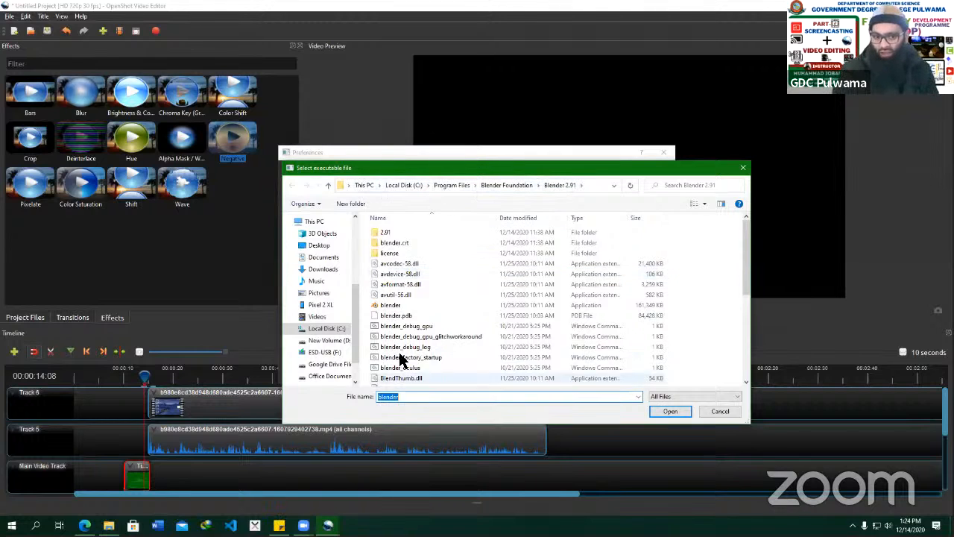
click(671, 412)
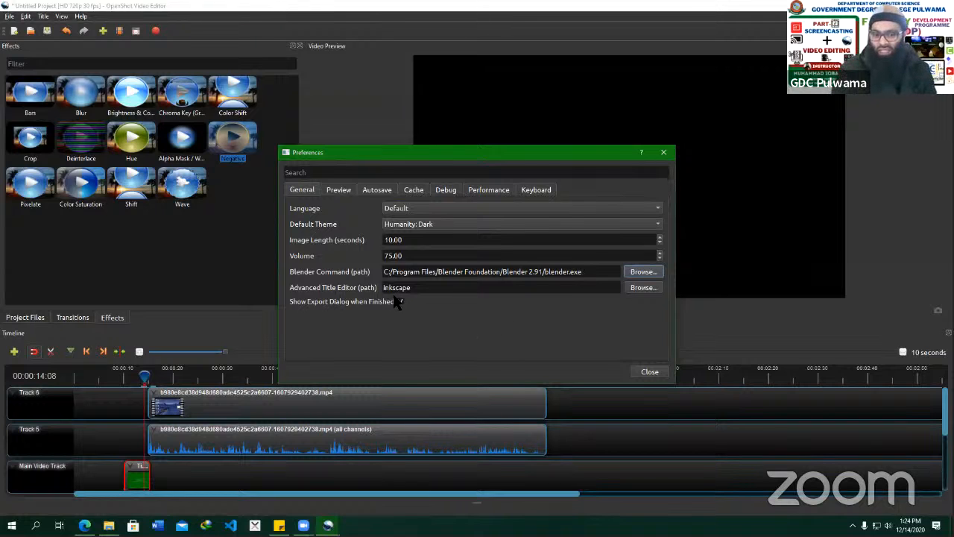
double_click(419, 291)
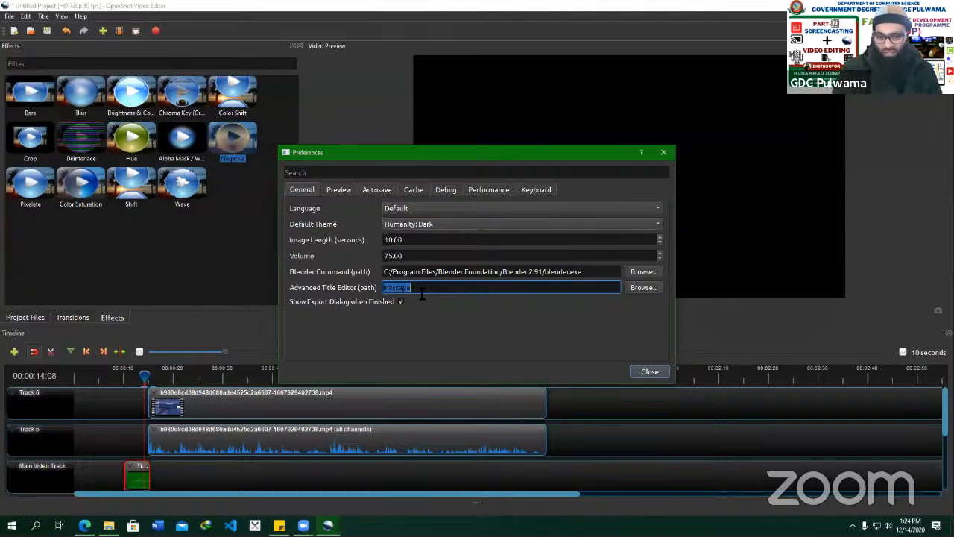
click(412, 271)
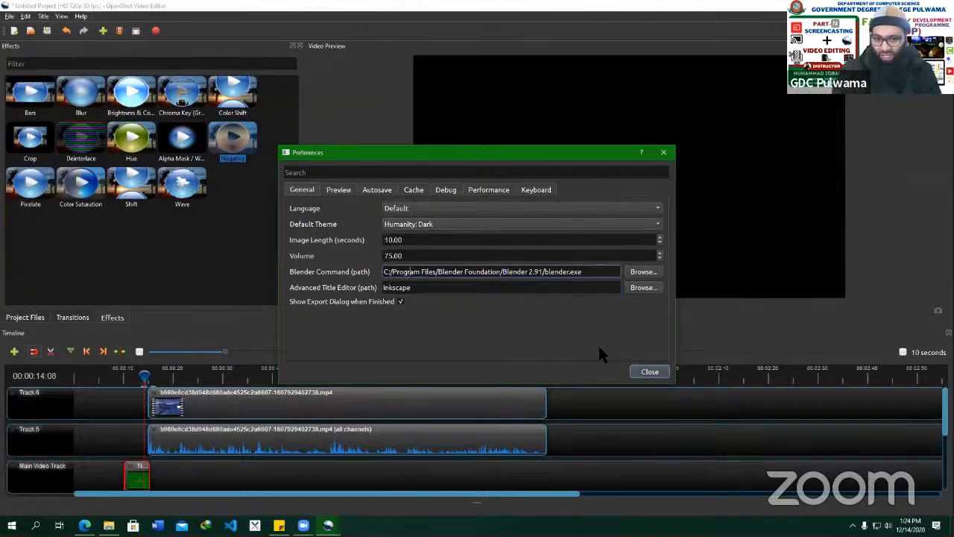
click(649, 371)
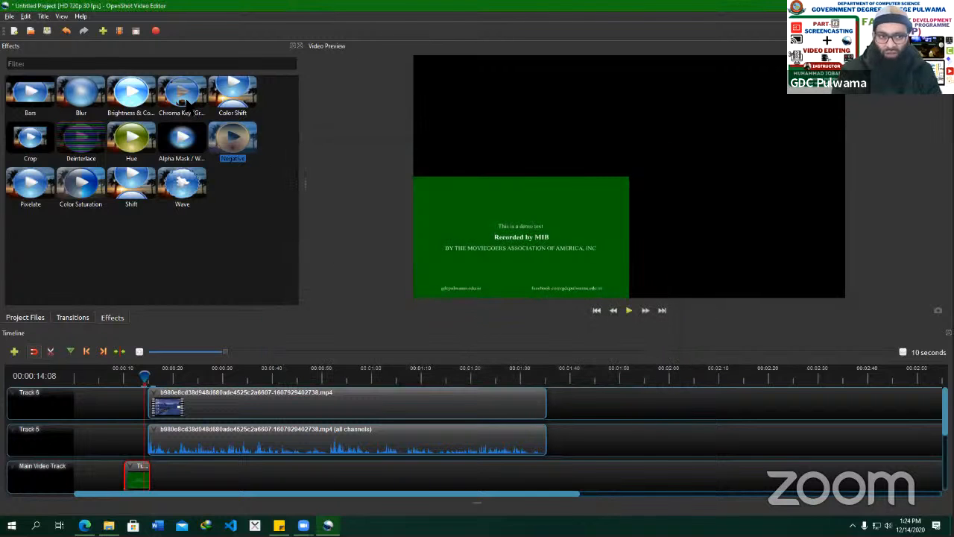
Start an animated title from the Exploding Text template and set its title text to GDC Pulwama.
click(43, 16)
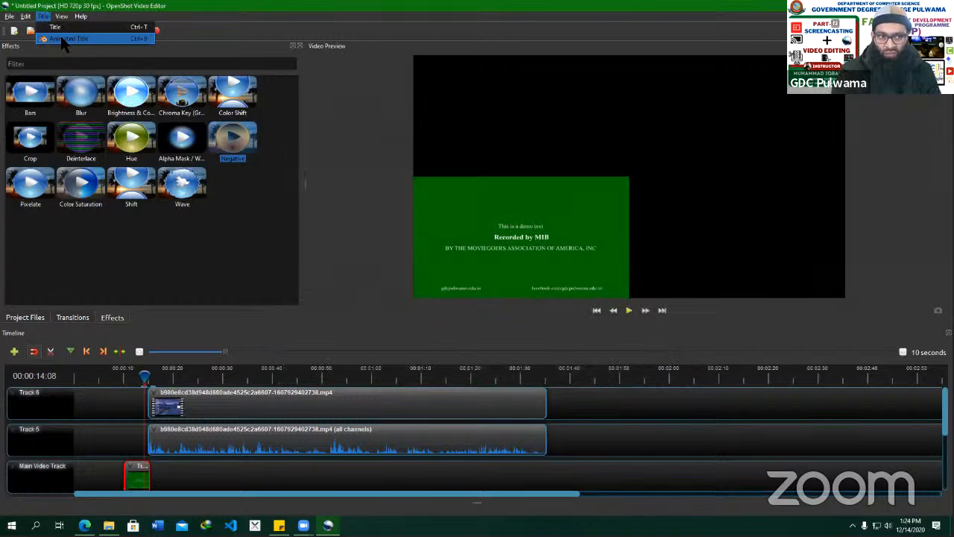
click(63, 40)
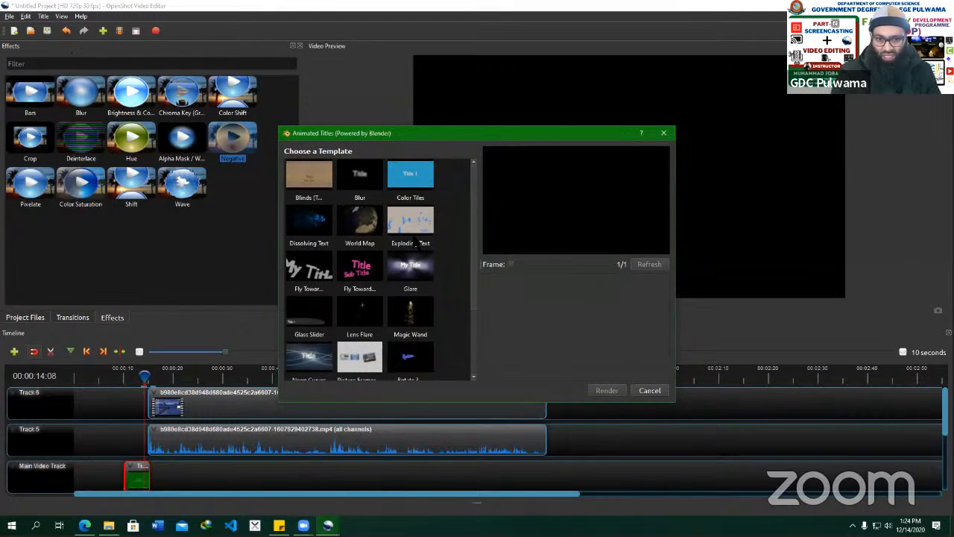
click(415, 243)
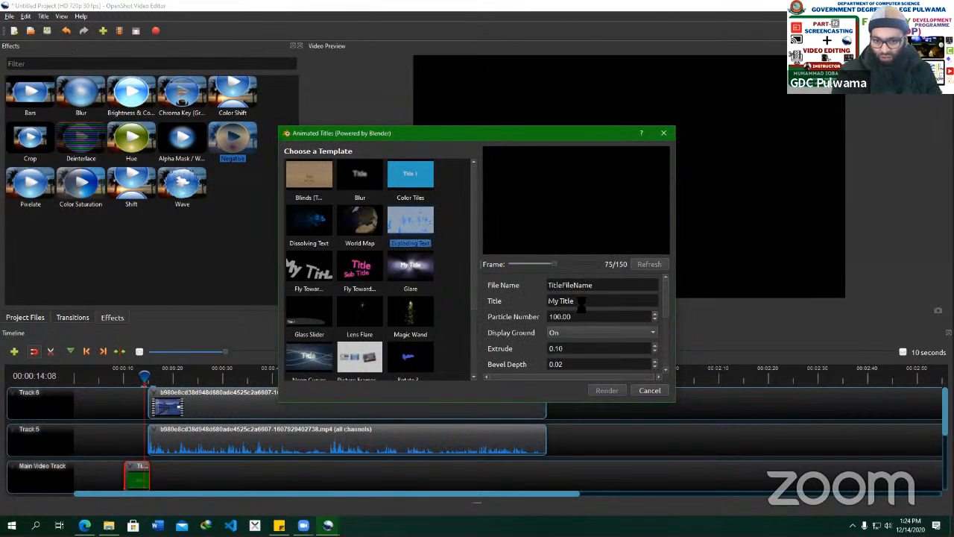
drag(580, 305, 508, 301)
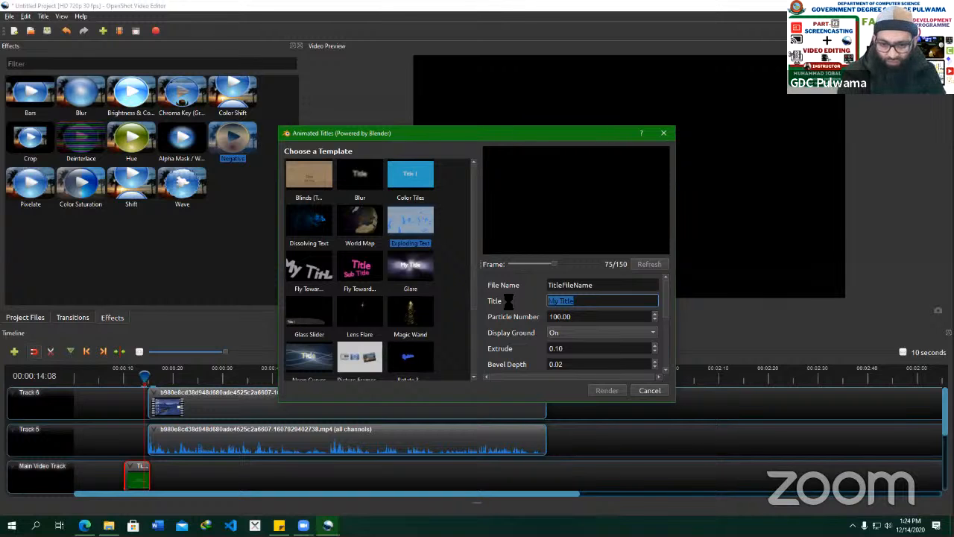
text(GDCp)
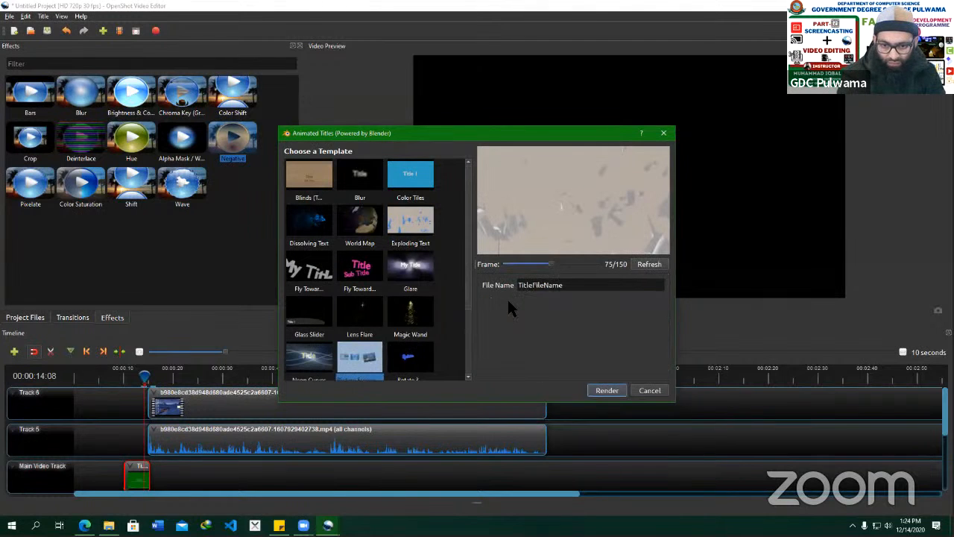
click(415, 225)
click(574, 301)
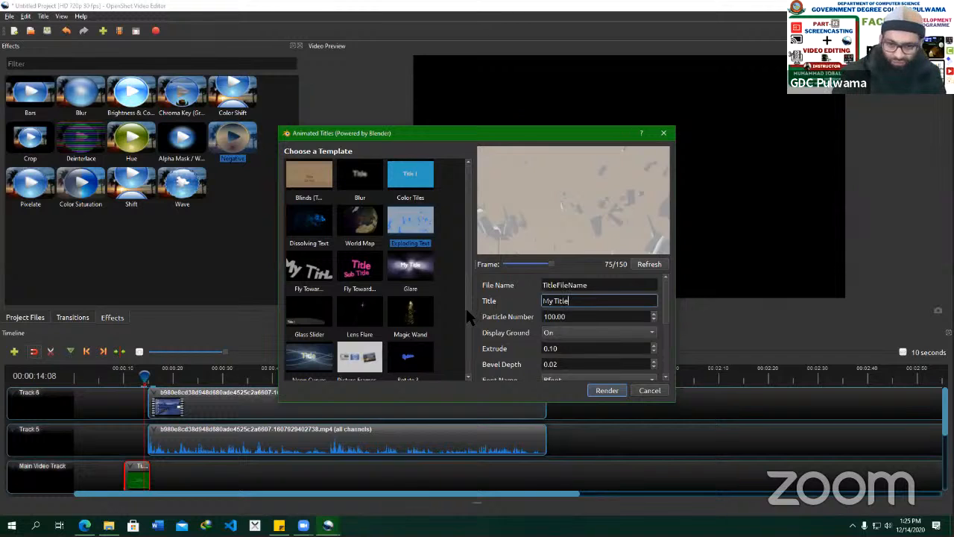
drag(581, 303, 485, 311)
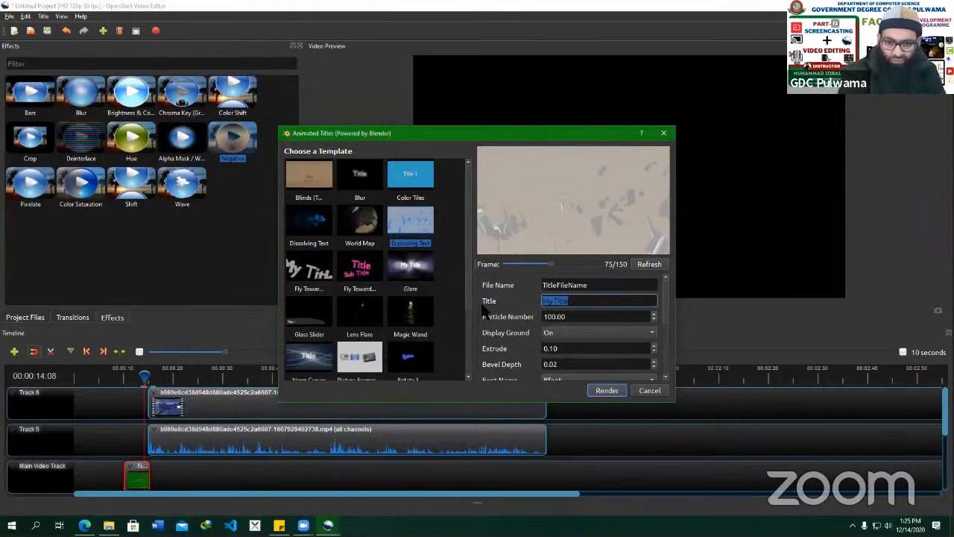
text(GDC Pulwama)
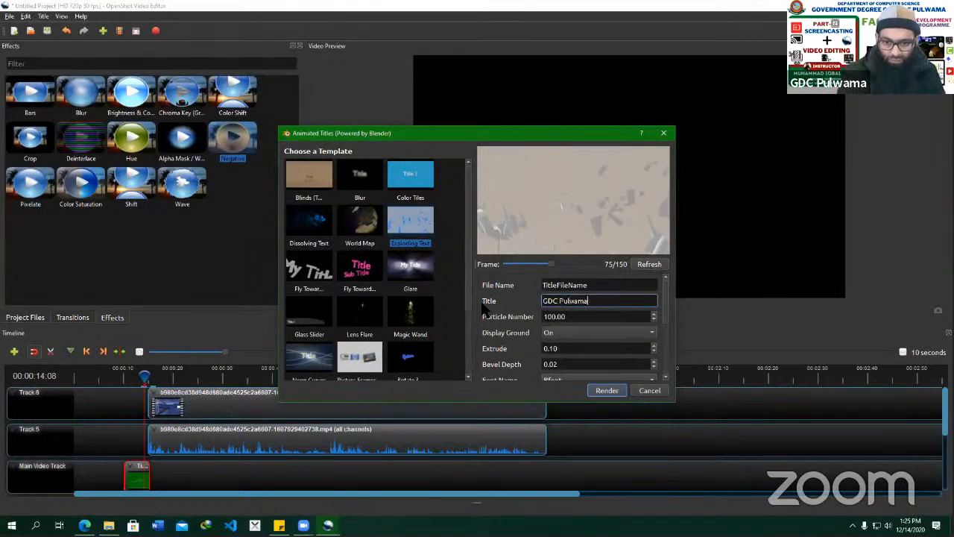
Review the Exploding Text template's remaining font, size and colour settings, then render the animated title.
click(559, 333)
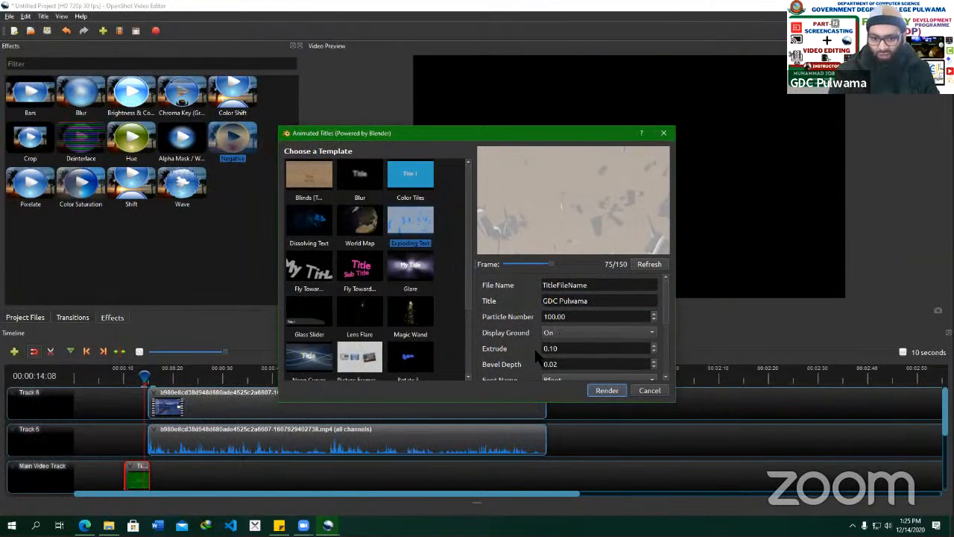
scroll(526, 332, down, 2)
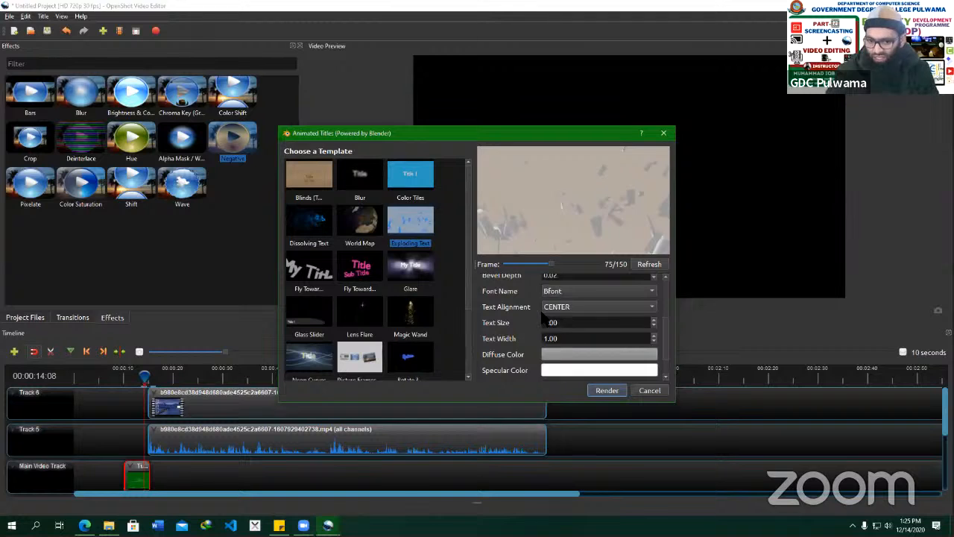
scroll(554, 328, down, 1)
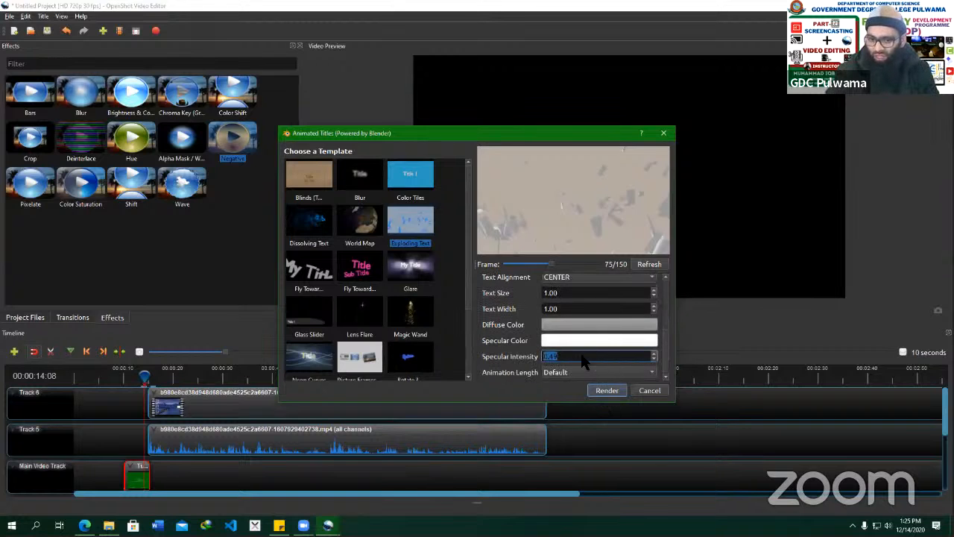
scroll(585, 359, up, 1)
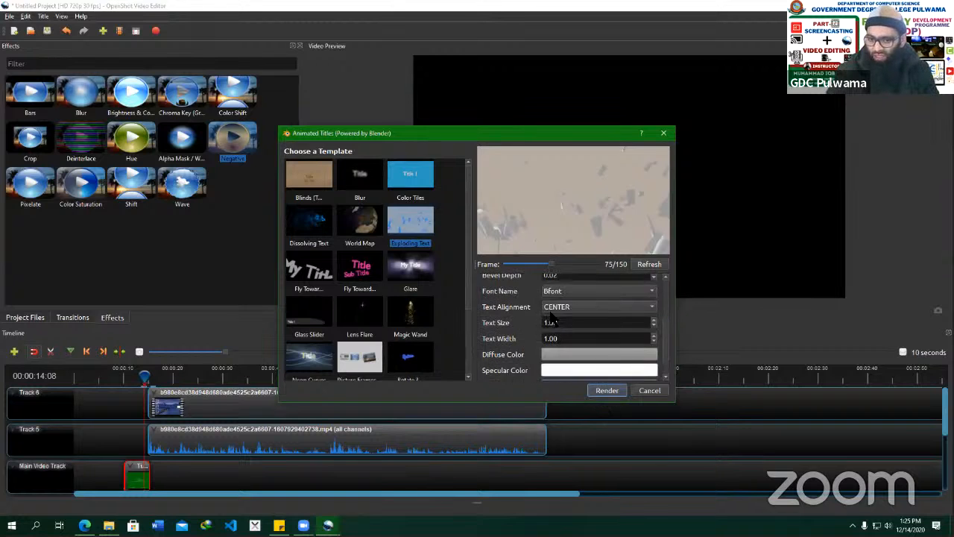
click(606, 392)
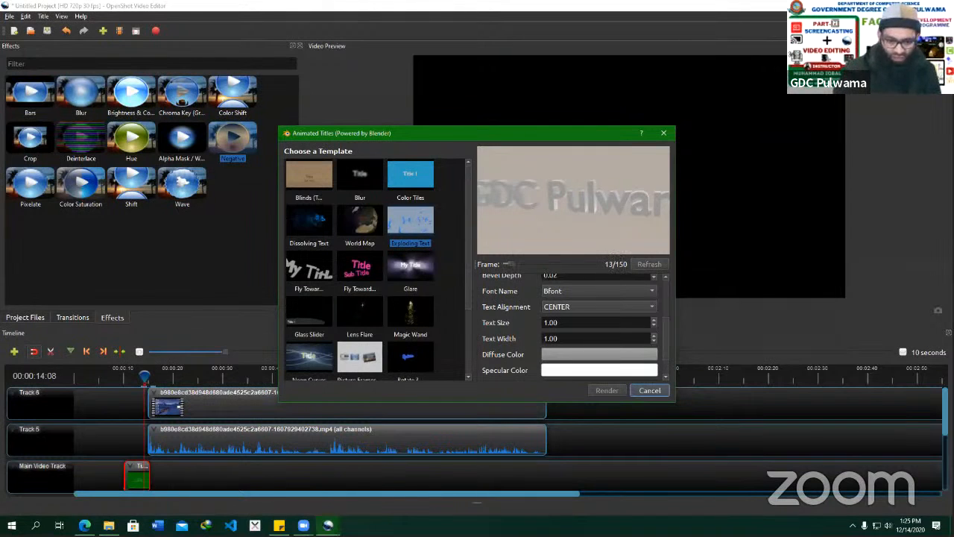
click(304, 524)
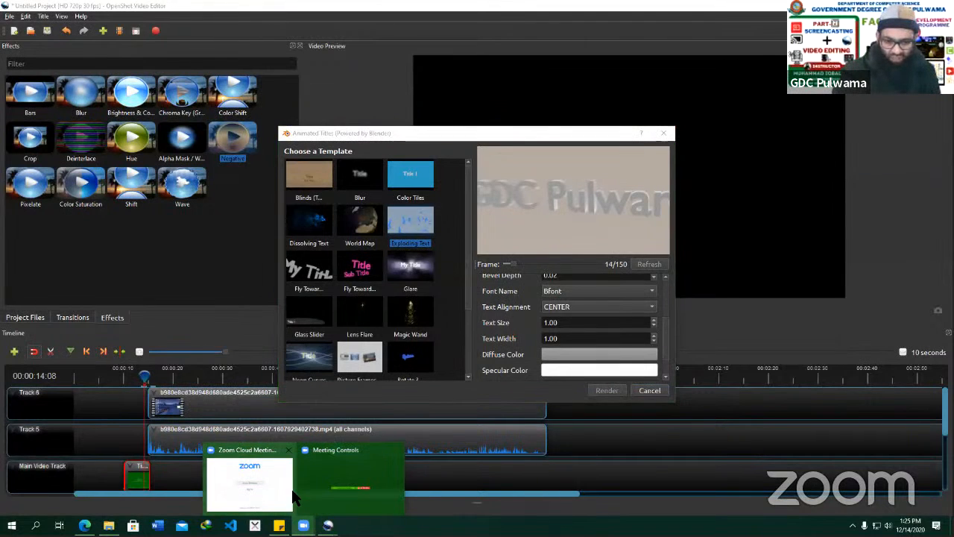
click(322, 489)
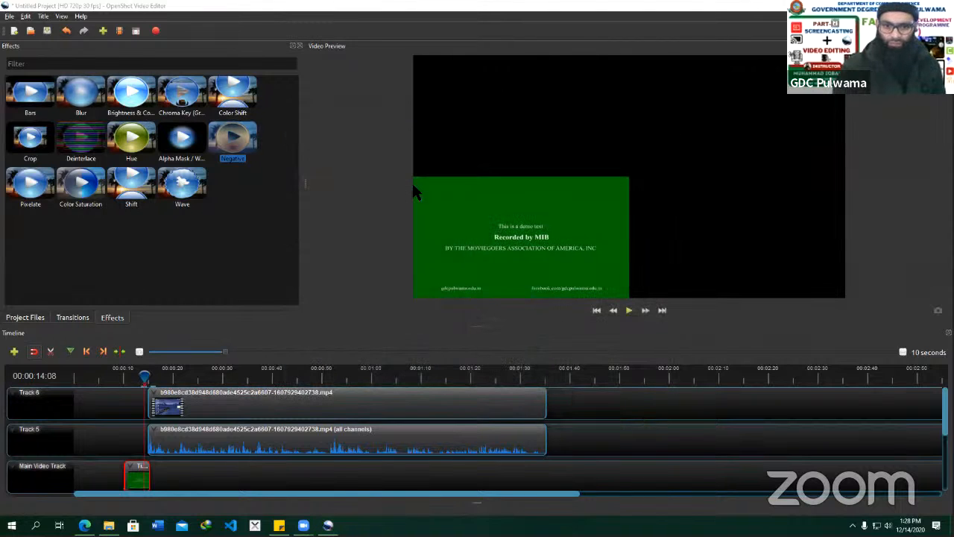
Add a track above Track 6 and place the rendered GDC Pulwama title clip on it at about 10 seconds.
click(33, 319)
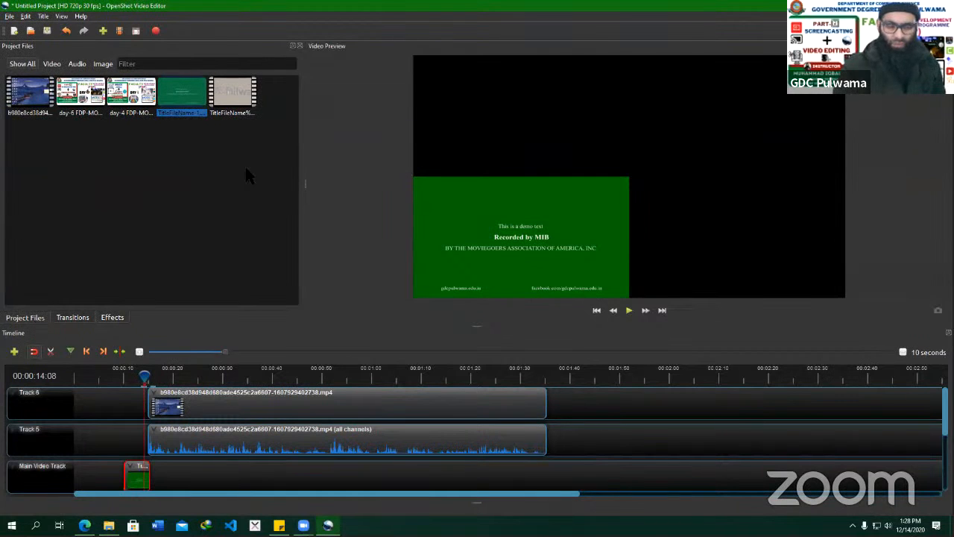
click(234, 99)
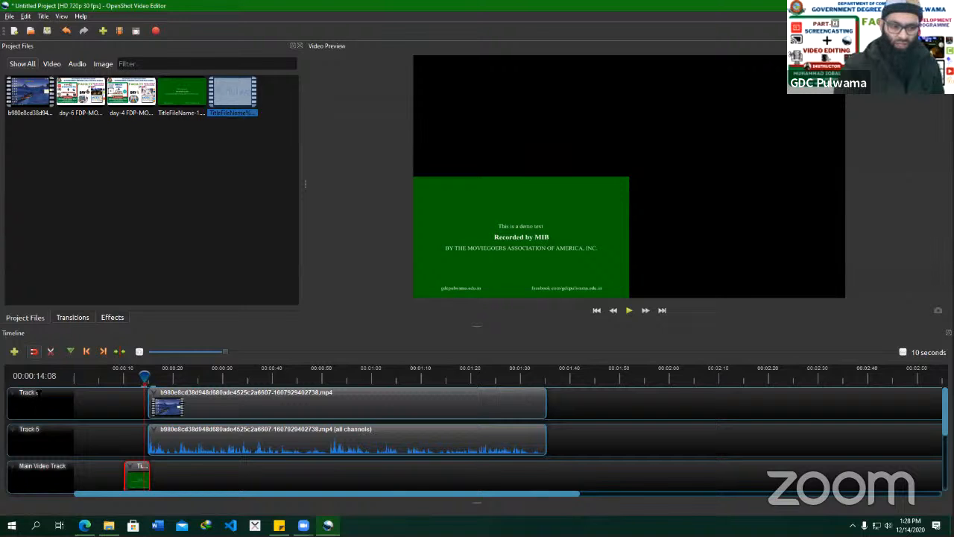
right_click(35, 394)
click(66, 400)
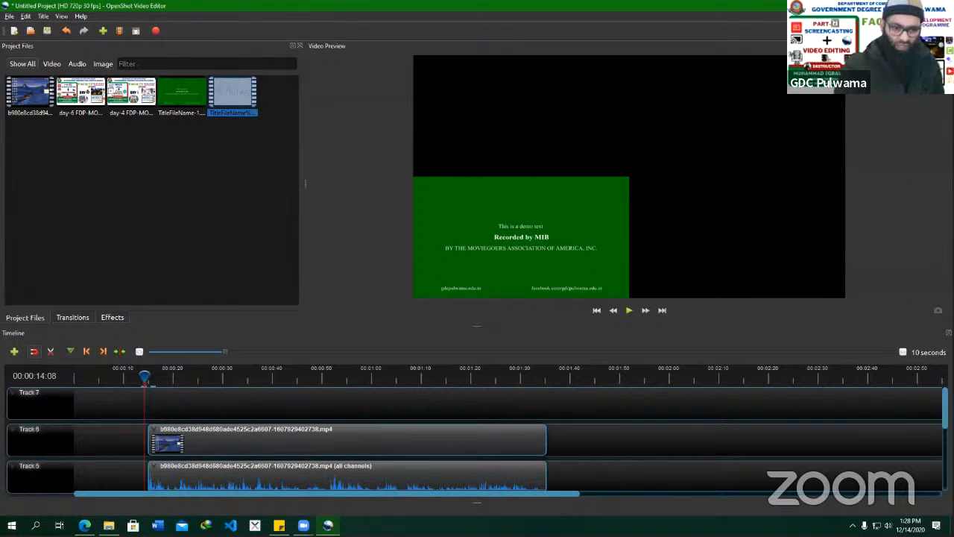
drag(232, 97, 131, 407)
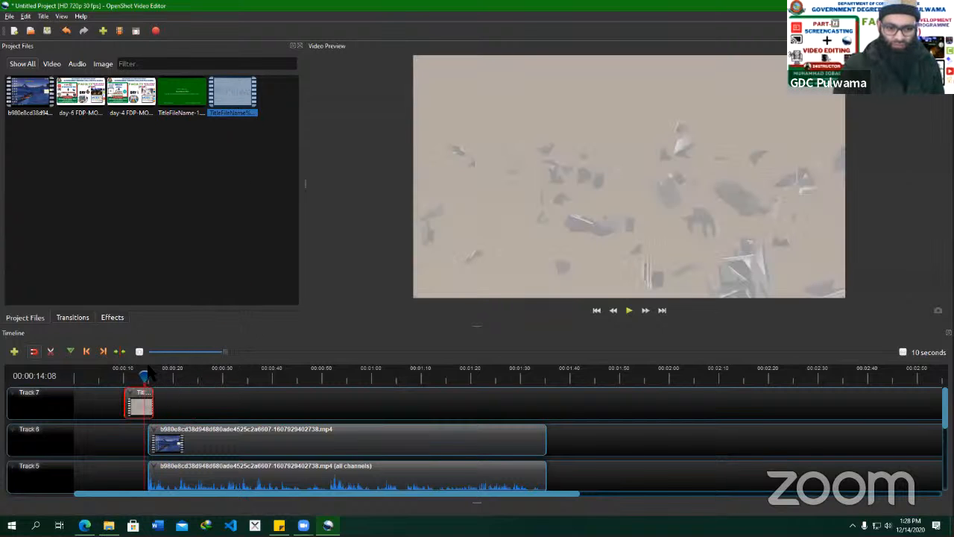
Play the animated title clip on Track 7 from its start twice to preview the exploding text.
drag(145, 375, 123, 378)
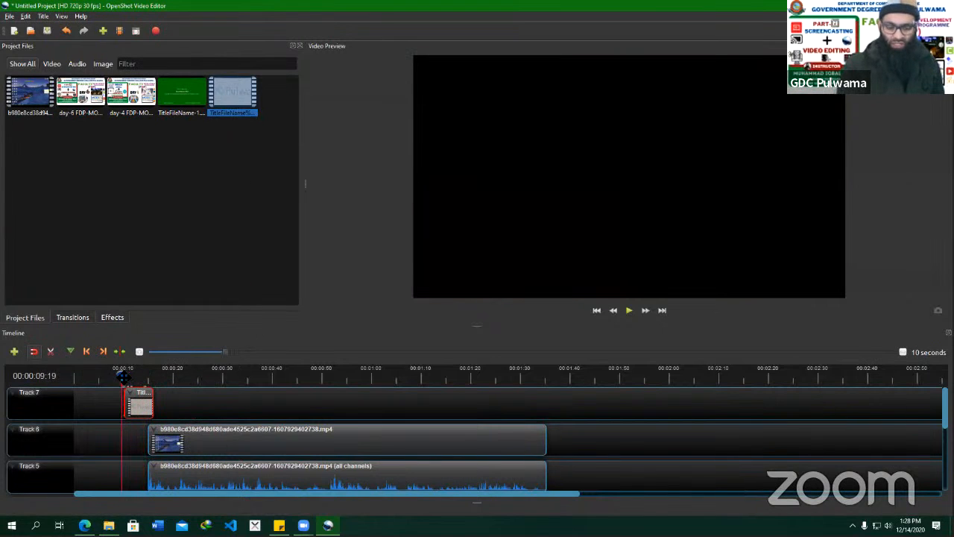
key(space)
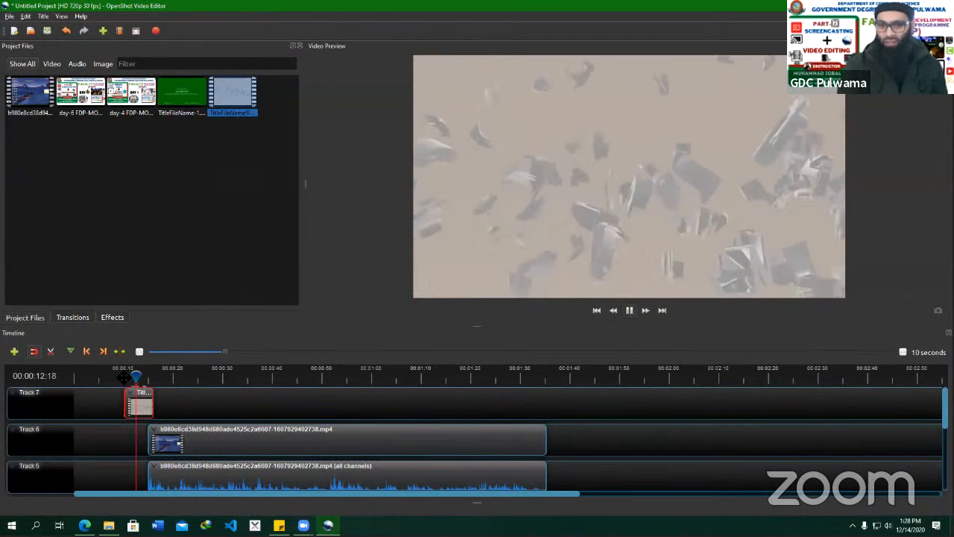
key(space)
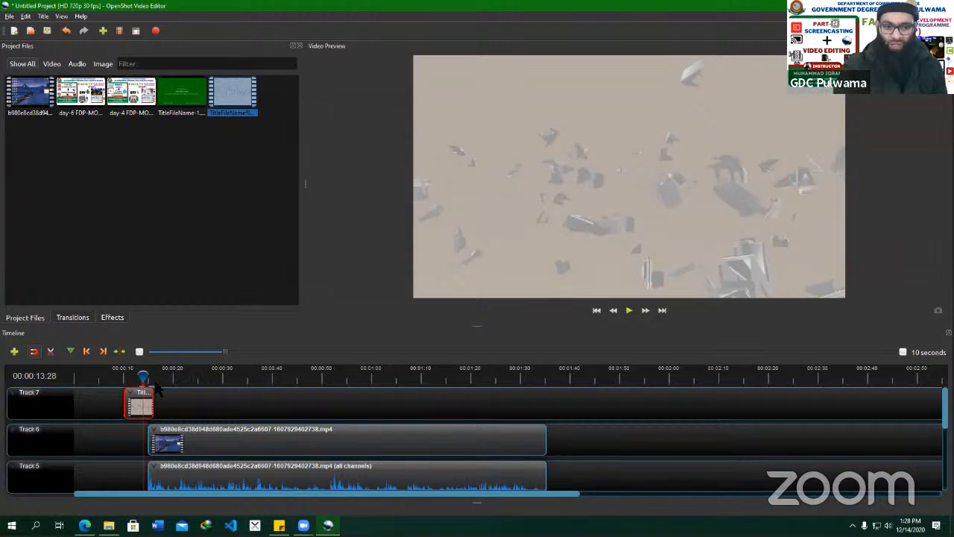
drag(143, 376, 128, 376)
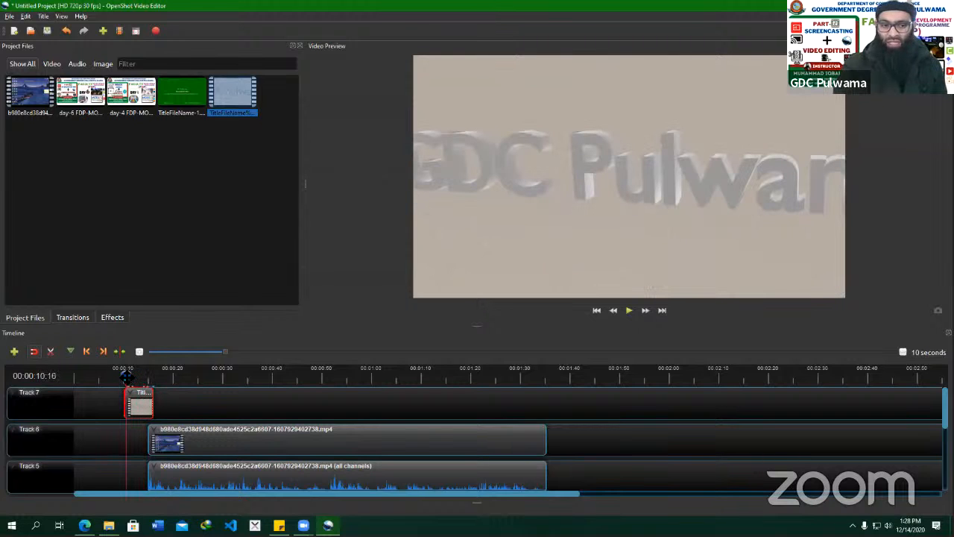
key(space)
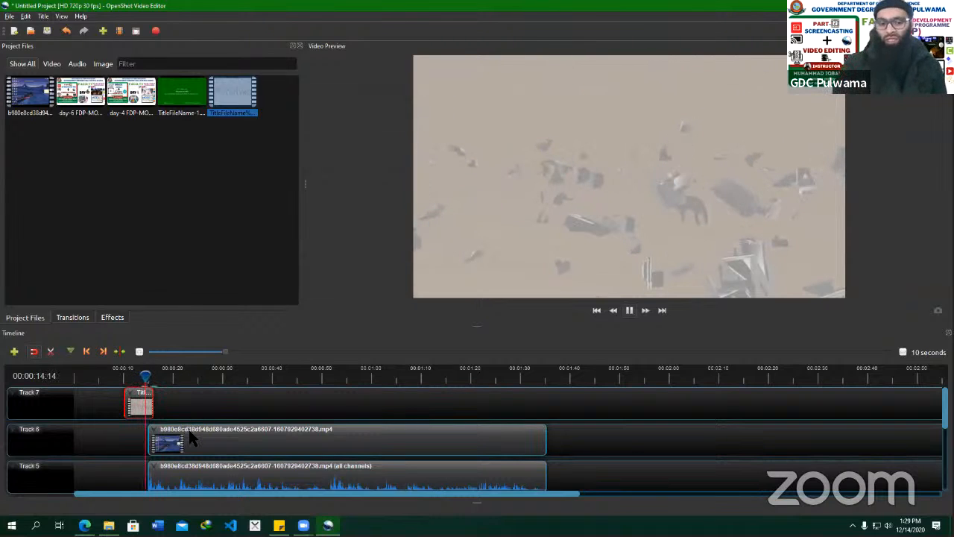
key(space)
Play the timeline through the start of the Track 6 video clip and pause it.
right_click(139, 409)
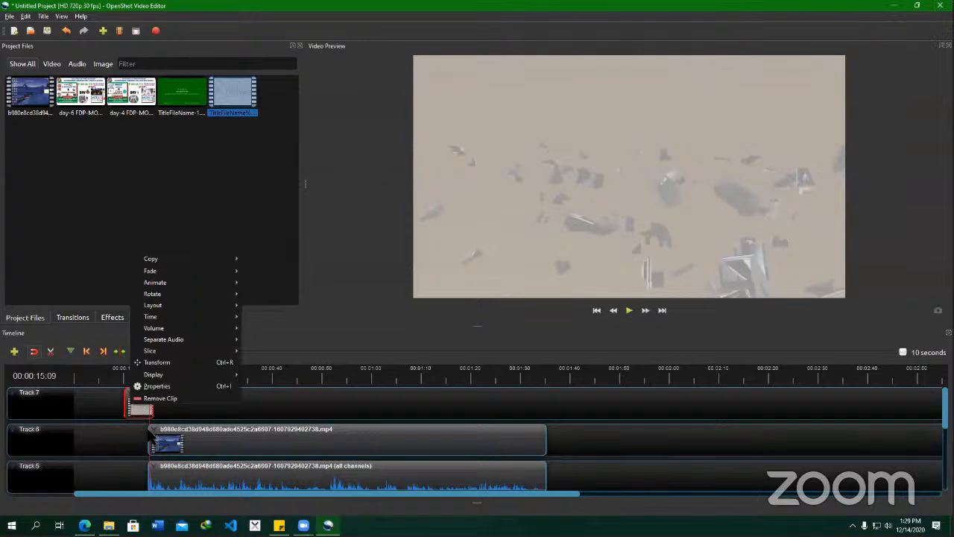
click(213, 440)
key(space)
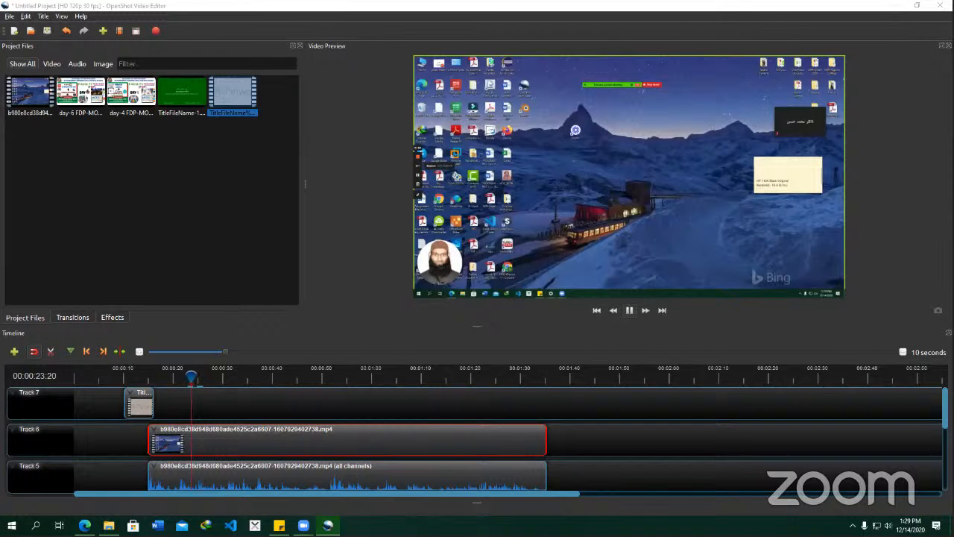
click(211, 437)
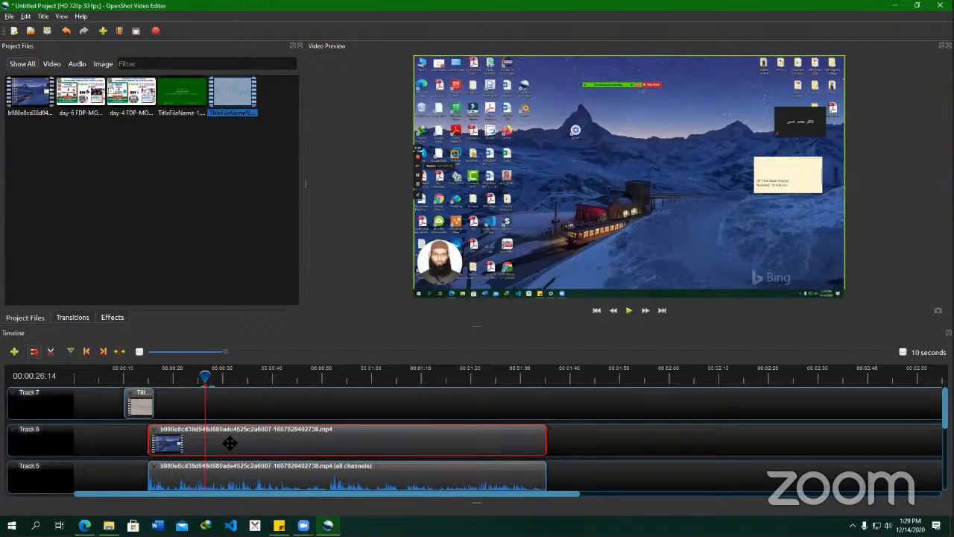
key(space)
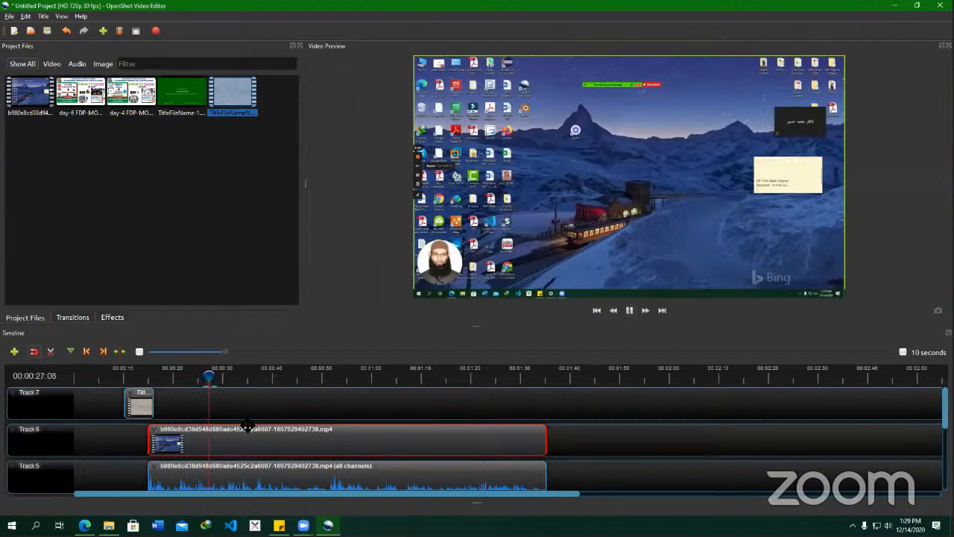
click(629, 311)
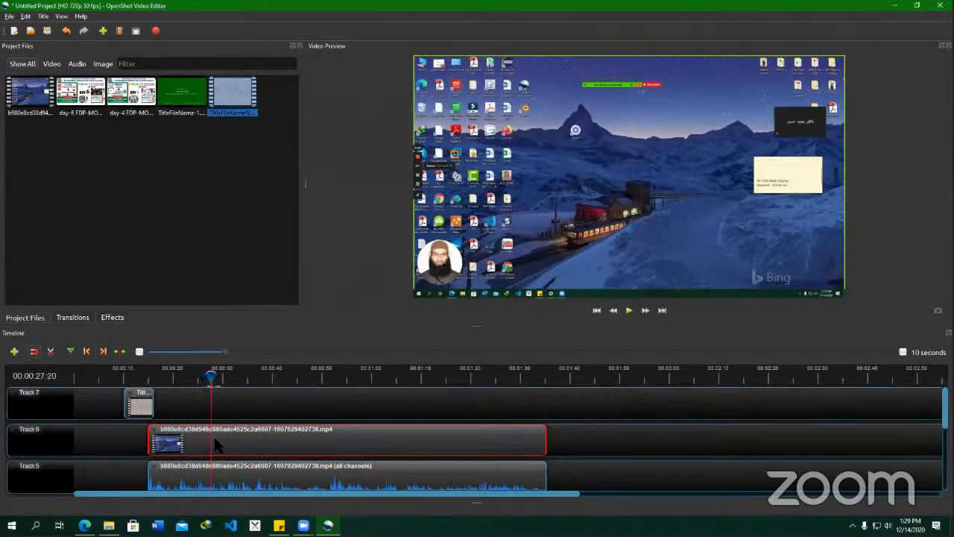
Examine the display, rotation, layout and time options available for the video clip on Track 6.
right_click(235, 445)
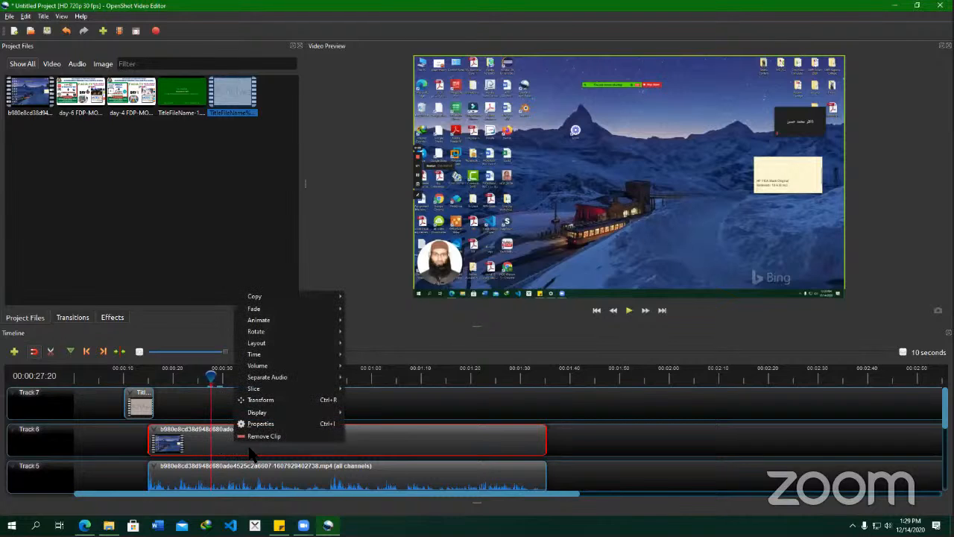
mouse_move(298, 419)
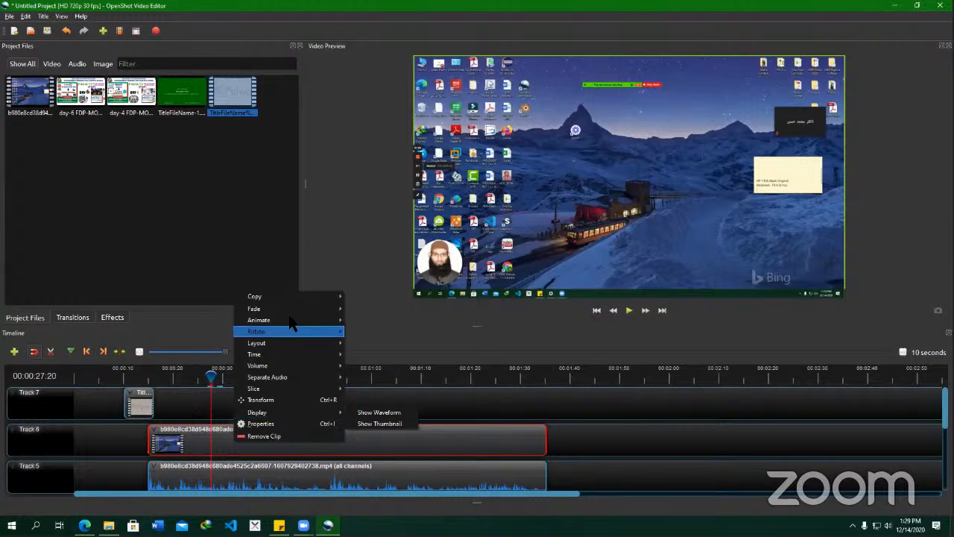
mouse_move(290, 313)
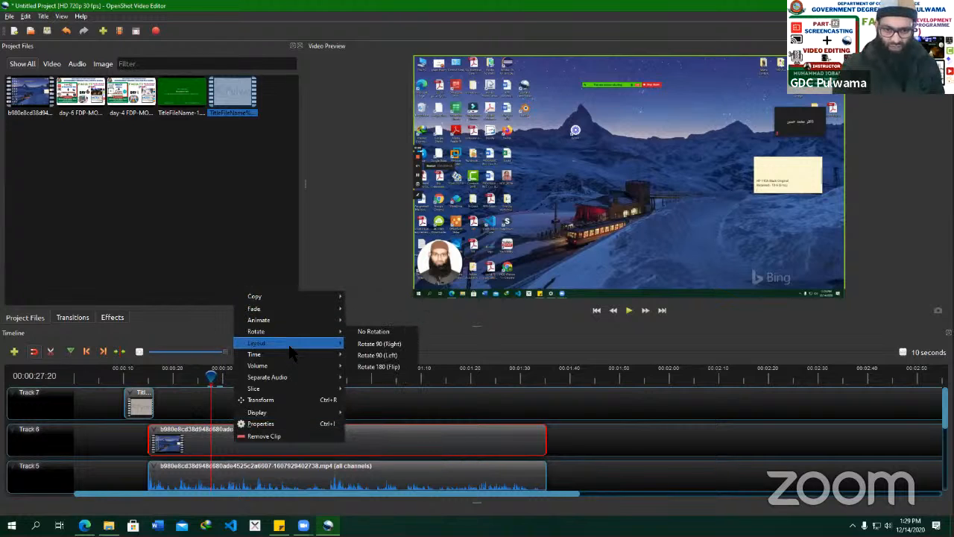
mouse_move(290, 345)
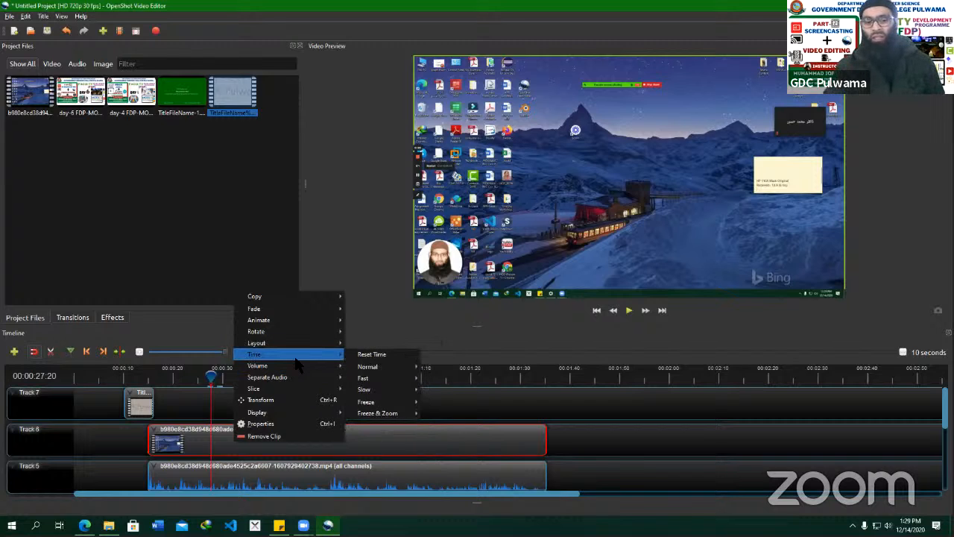
click(558, 457)
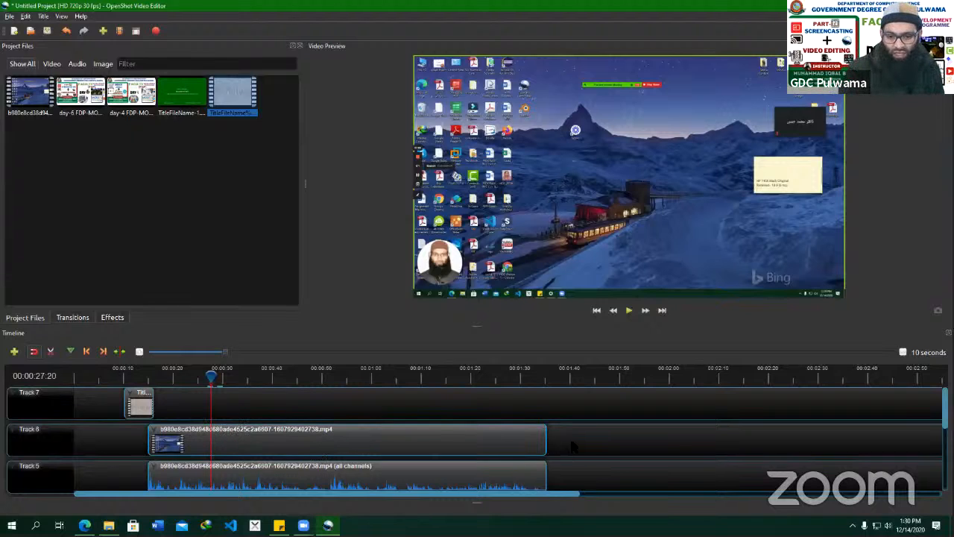
Delete the video clip on Track 6 and its separated audio clip on Track 5 together.
drag(574, 446, 395, 489)
key(Delete)
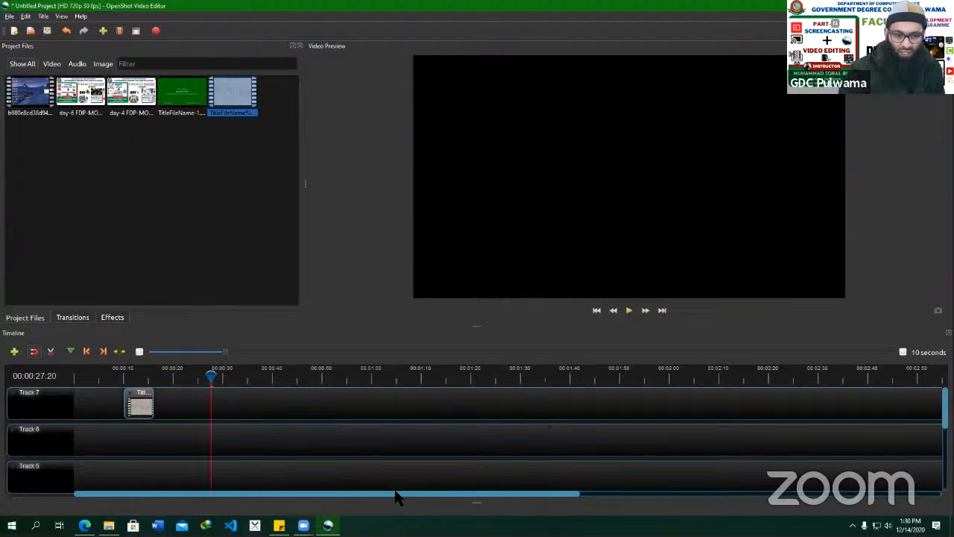
Delete the animated title clip on Track 7 and place the mp4 desktop recording on Track 6 starting at the playhead.
click(149, 409)
key(Delete)
drag(37, 110, 214, 447)
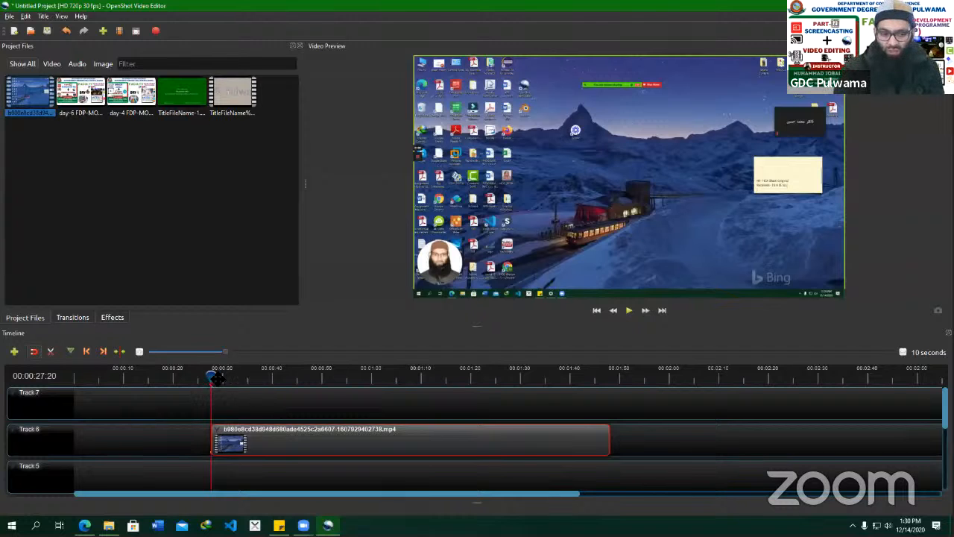
Split the Track 6 video clip with the Razor tool at about 00:00:38:25, leaving the tool switched off.
drag(212, 377, 259, 381)
key(space)
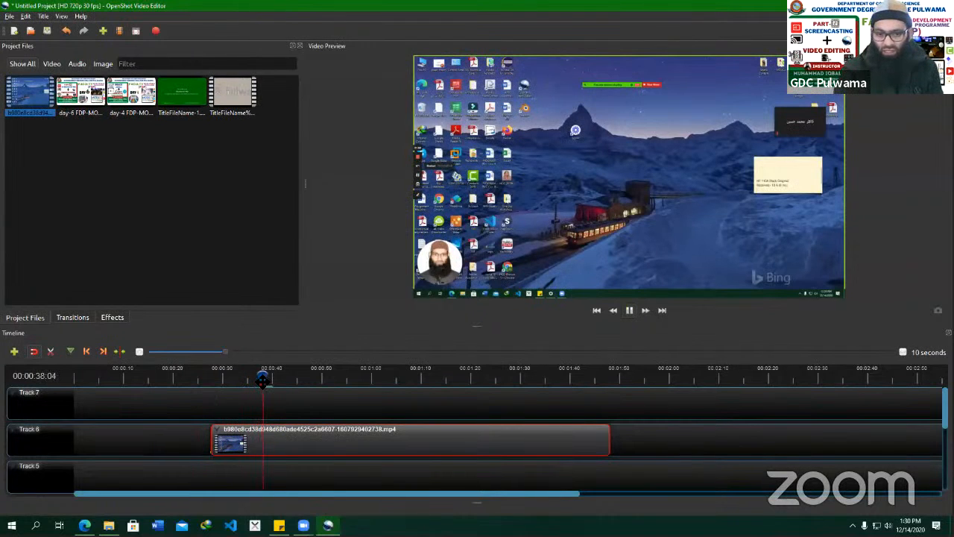
key(space)
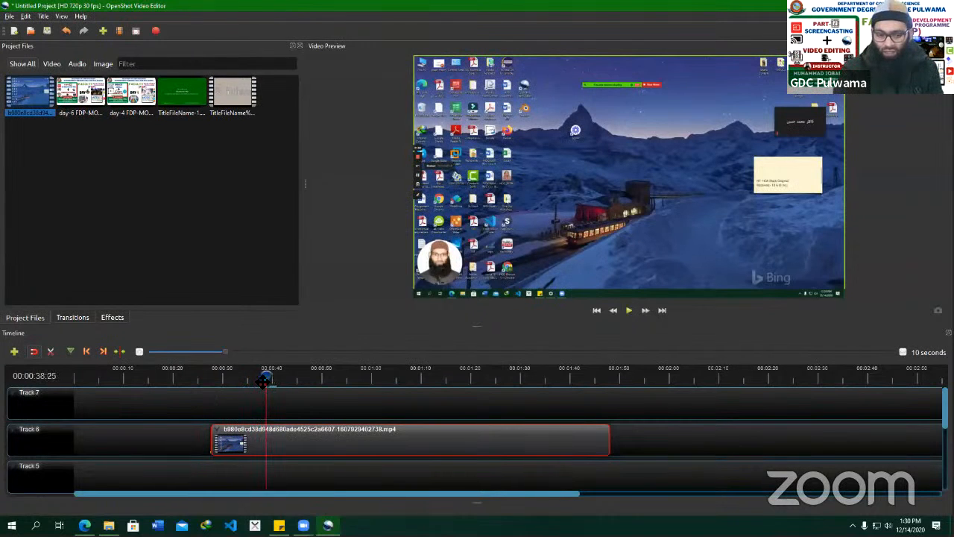
click(50, 351)
click(265, 439)
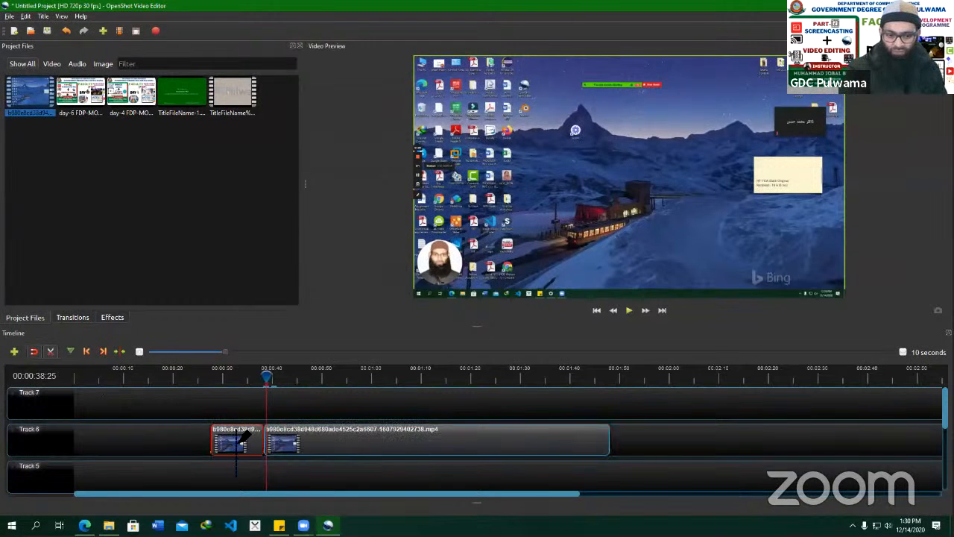
click(50, 352)
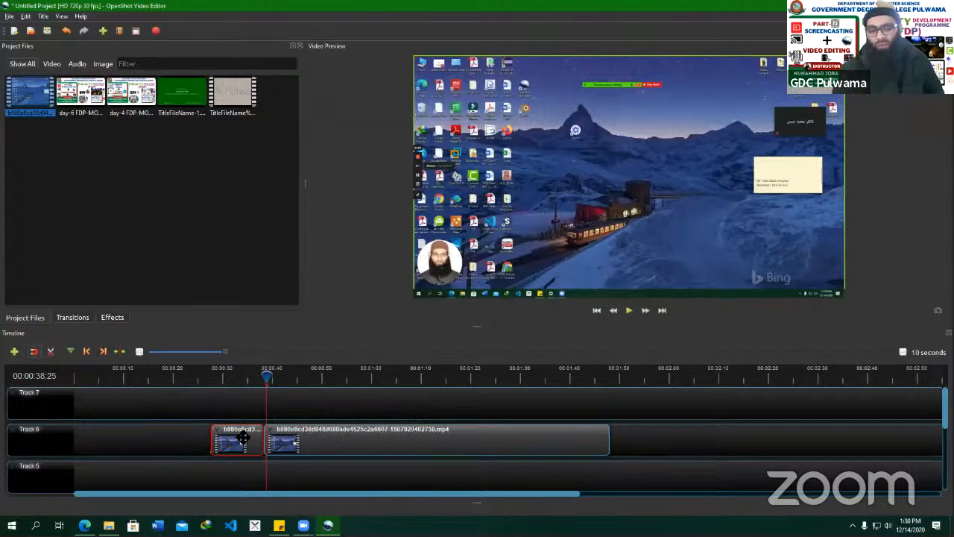
Speed up the short first piece of the Track 6 video to 2X fast forward.
right_click(244, 442)
mouse_move(320, 362)
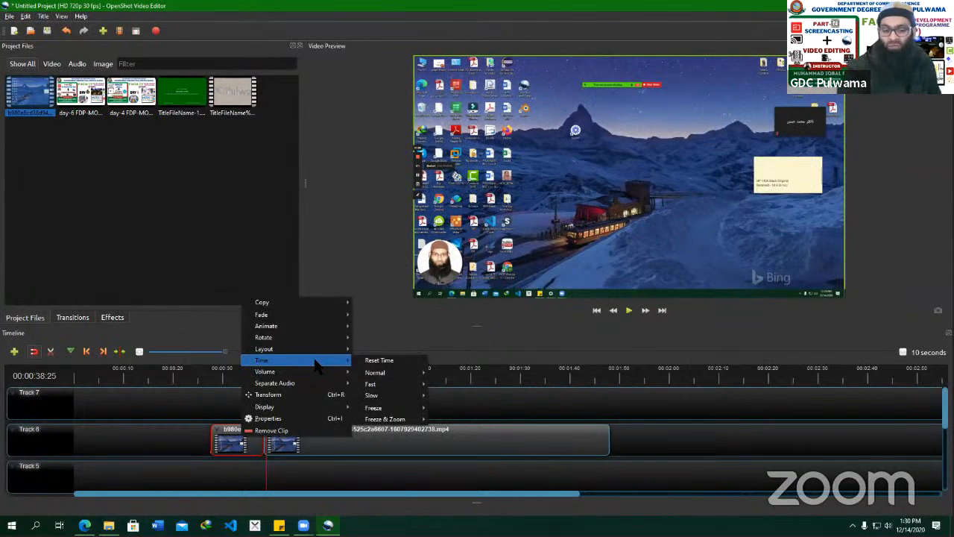
mouse_move(376, 377)
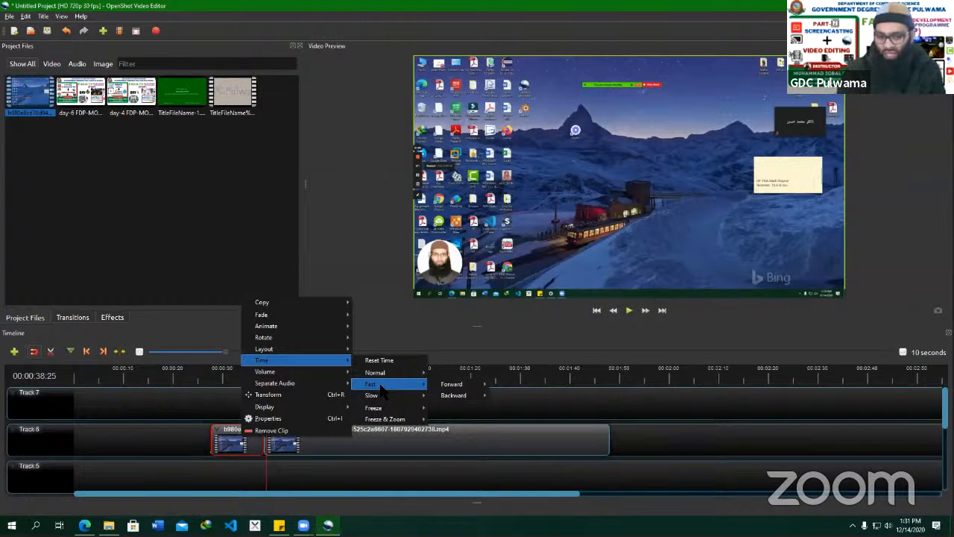
mouse_move(470, 386)
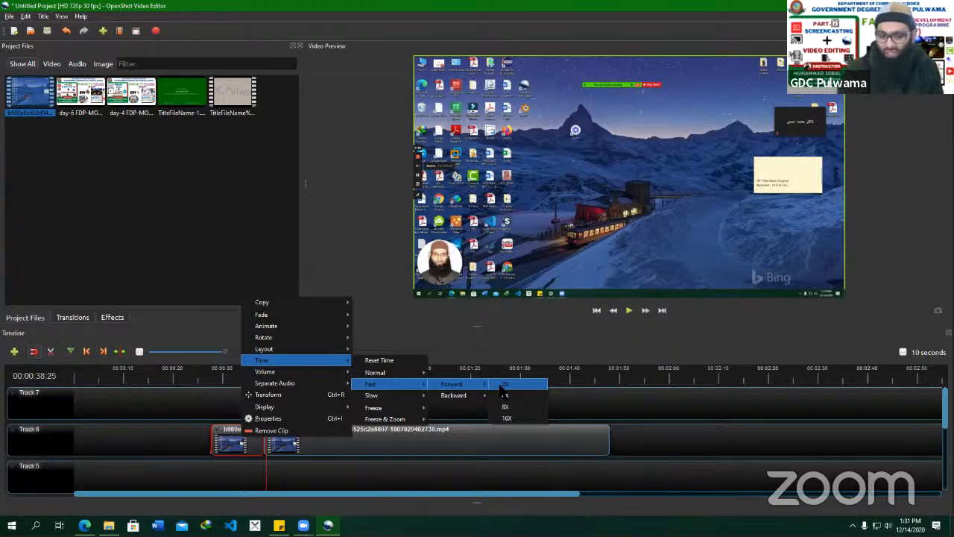
click(504, 385)
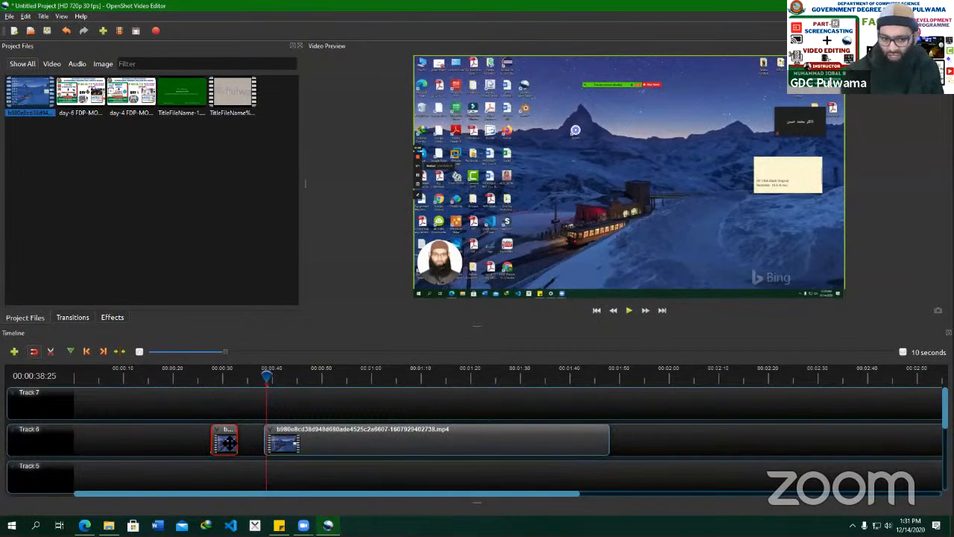
Move the sped-up piece against the start of the second piece on Track 6 and play it from its beginning.
drag(225, 441, 252, 441)
click(262, 378)
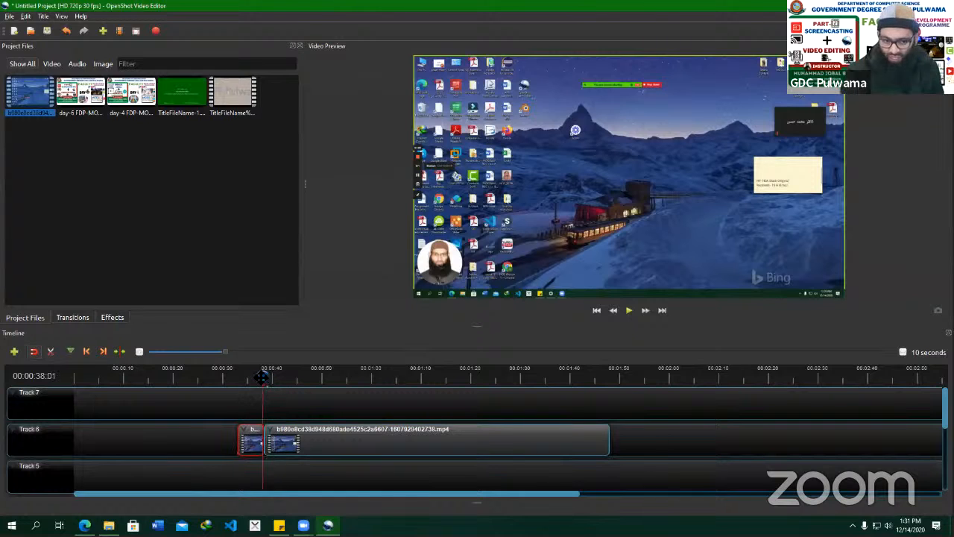
drag(261, 378, 236, 376)
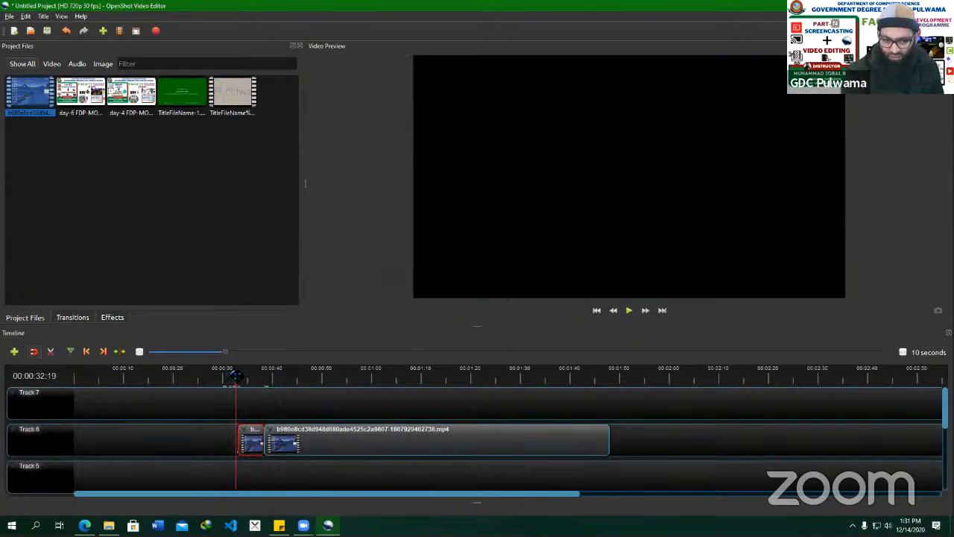
key(space)
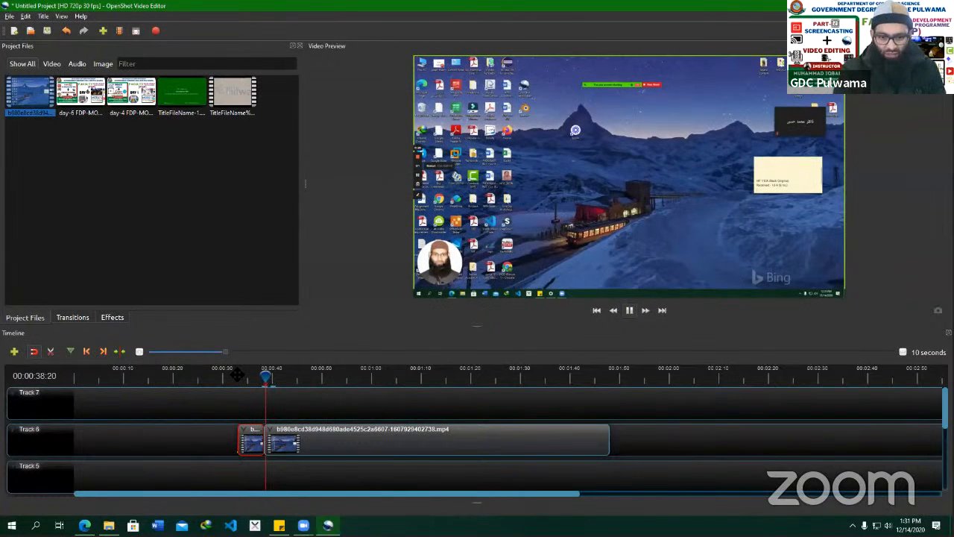
Undo the move and the speed change of the first Track 6 piece and pause the playback.
key(ctrl+z)
key(ctrl+z)
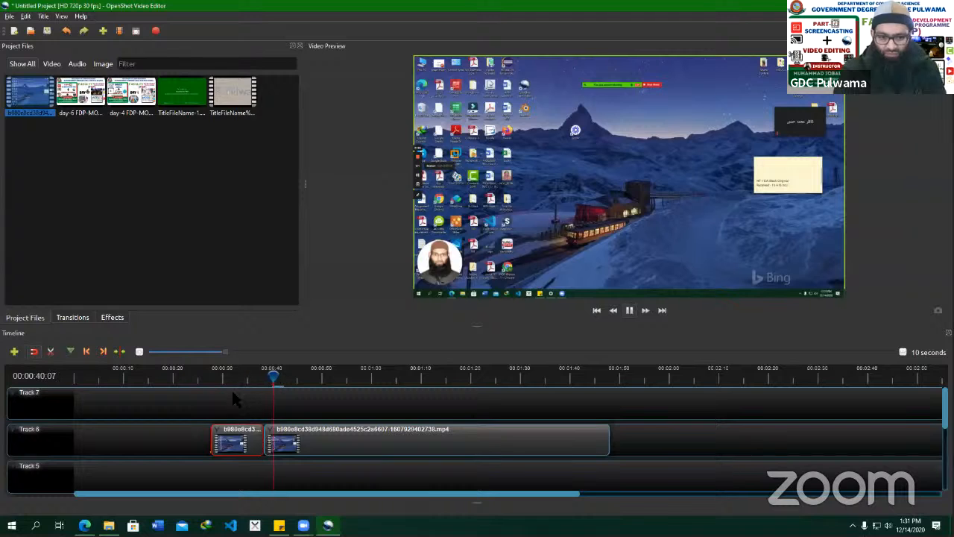
key(space)
Slow the first Track 6 piece to 1/4X forward and shift the second piece to start where it ends.
right_click(246, 442)
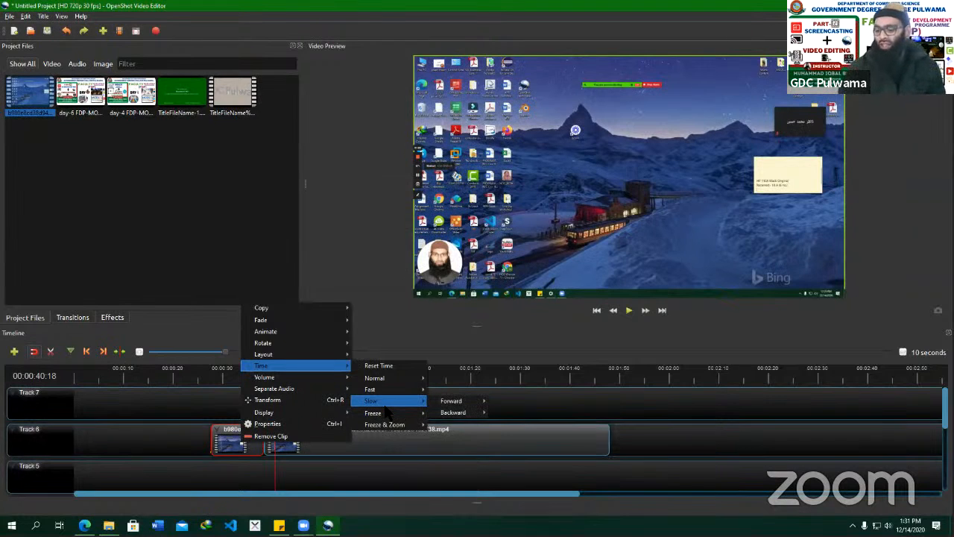
mouse_move(451, 401)
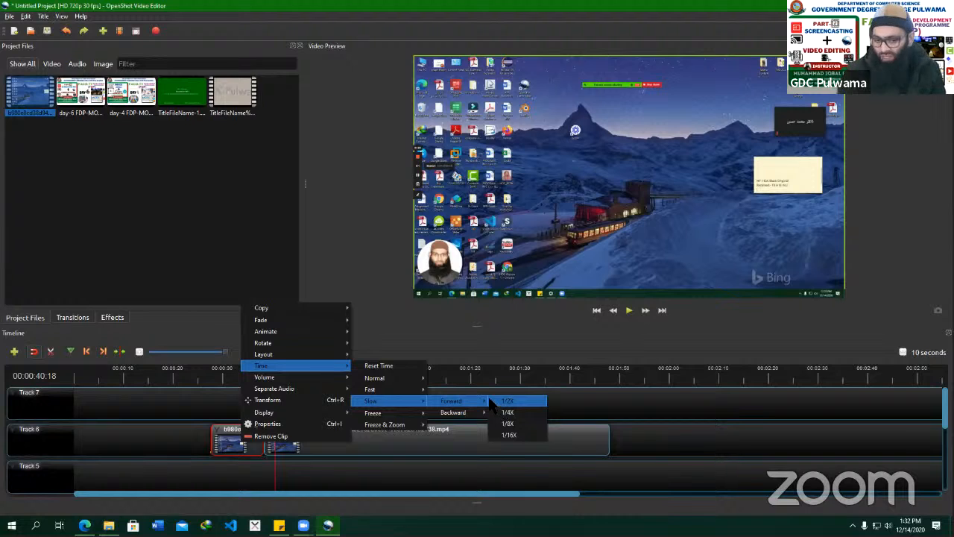
click(510, 415)
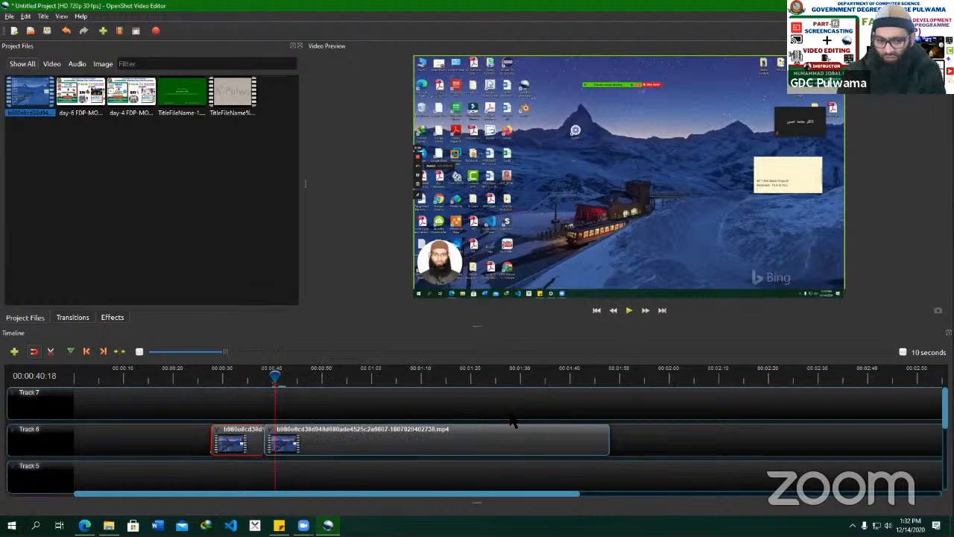
drag(458, 437, 581, 437)
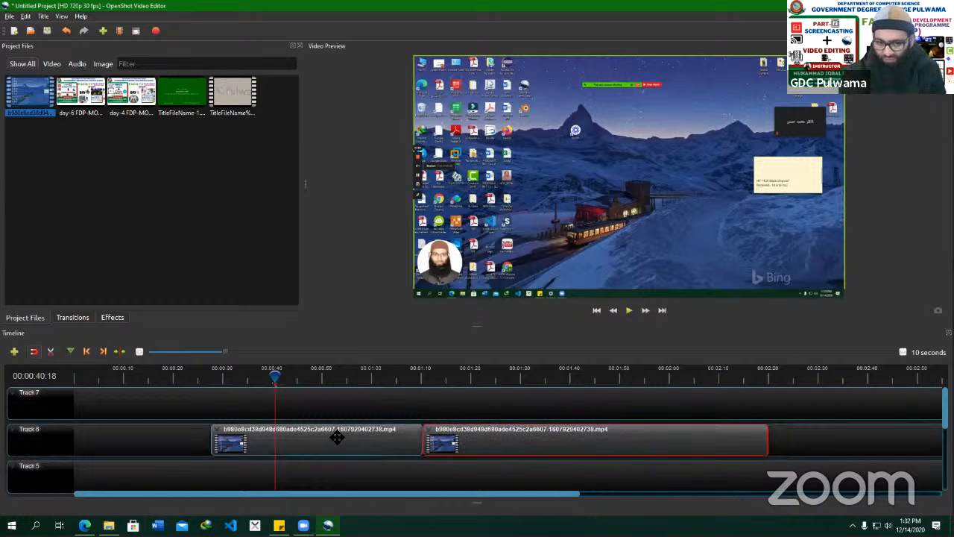
Play the slowed-down piece on Track 6 from its start to preview the slow motion, and pause it.
drag(274, 377, 215, 378)
key(space)
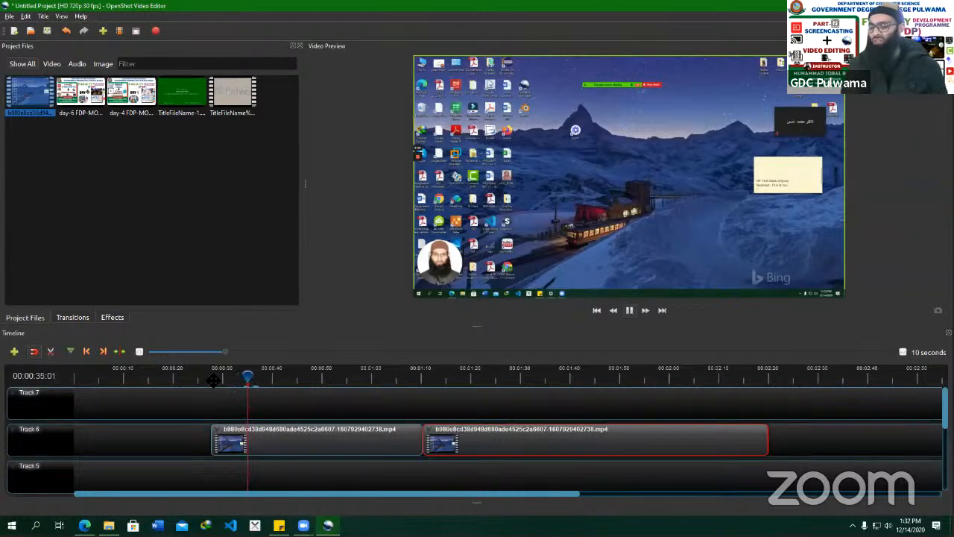
key(space)
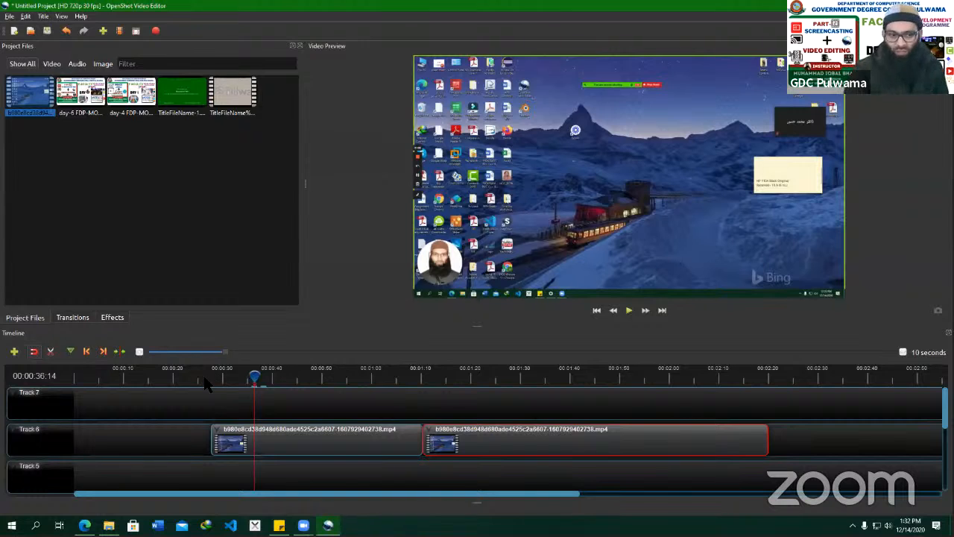
Look over the options of the green title file and the libraries of available transitions and effects.
right_click(187, 98)
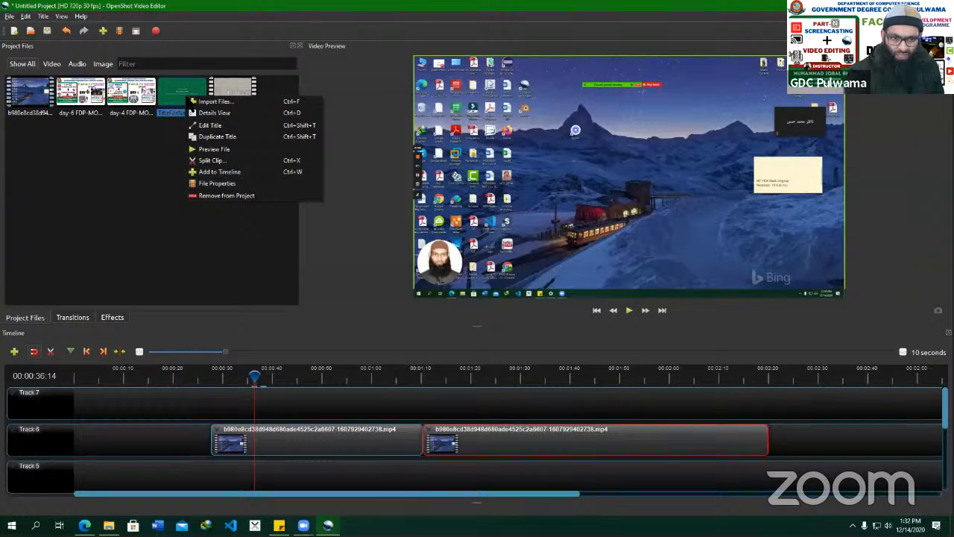
click(161, 227)
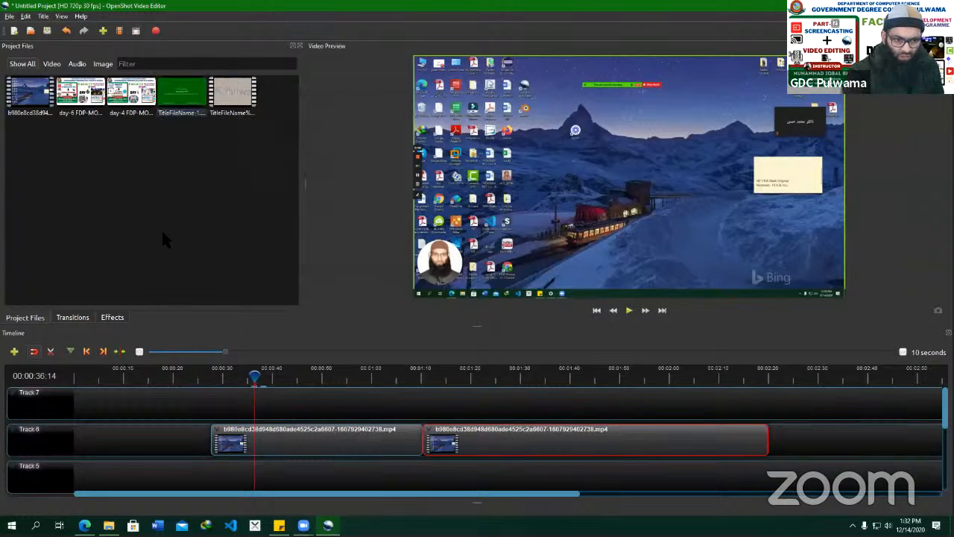
click(85, 317)
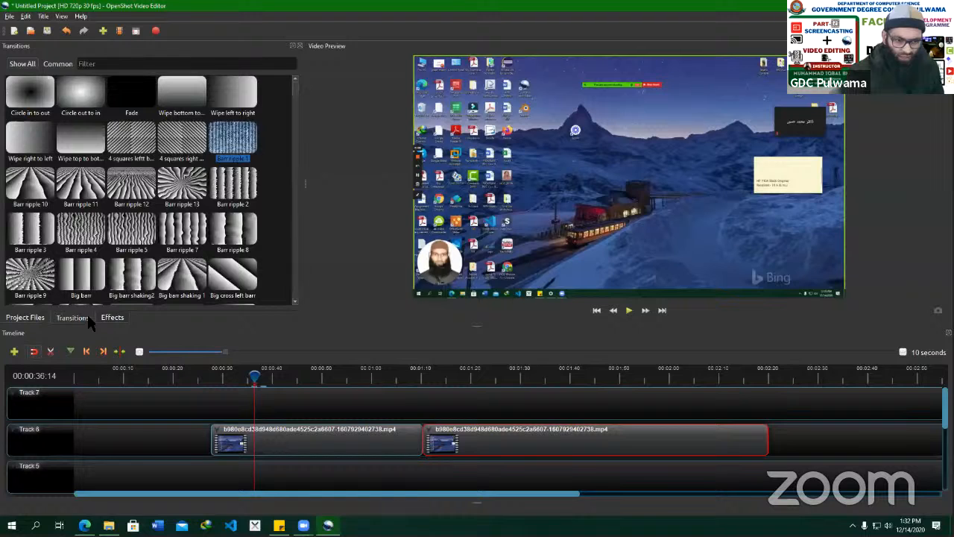
click(109, 319)
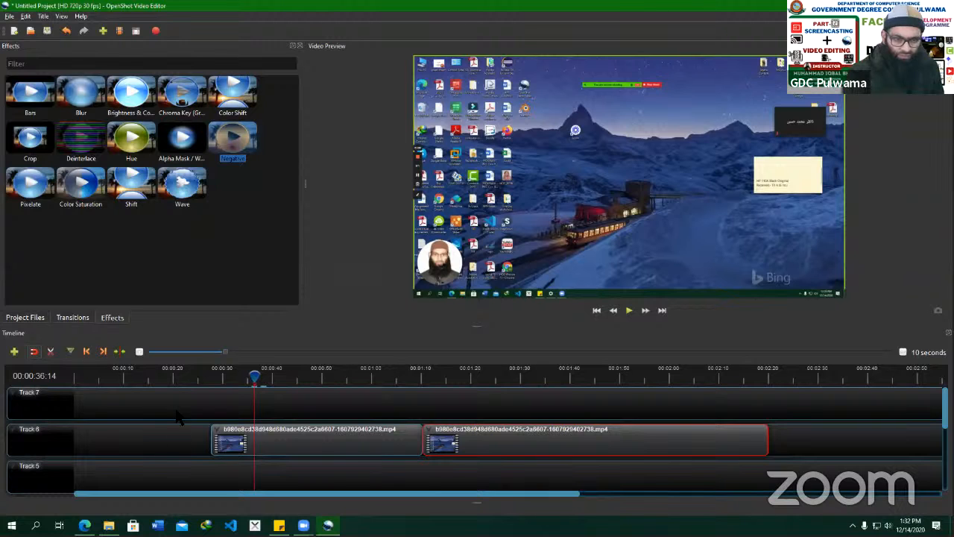
Select both video pieces on Track 6 and look at the available title creation options.
click(156, 454)
drag(817, 442, 187, 464)
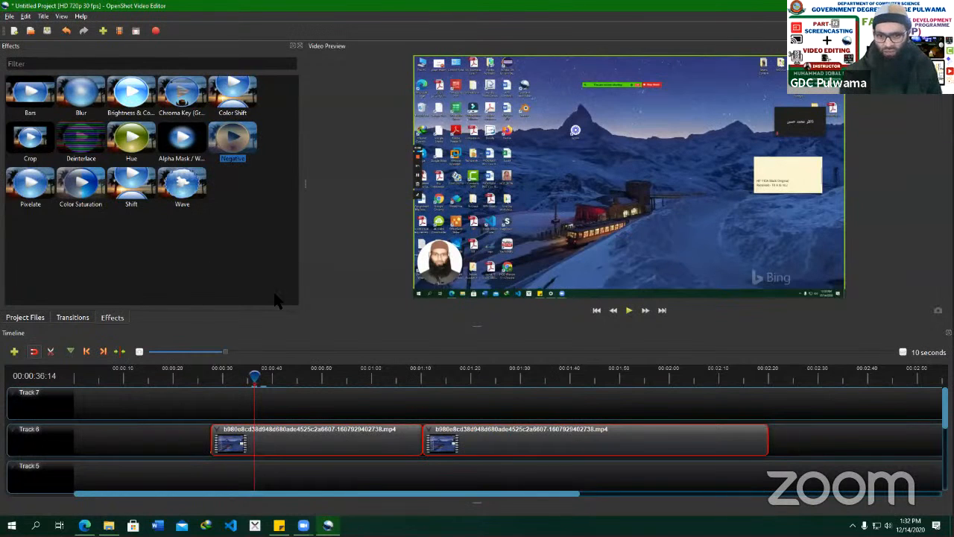
click(43, 16)
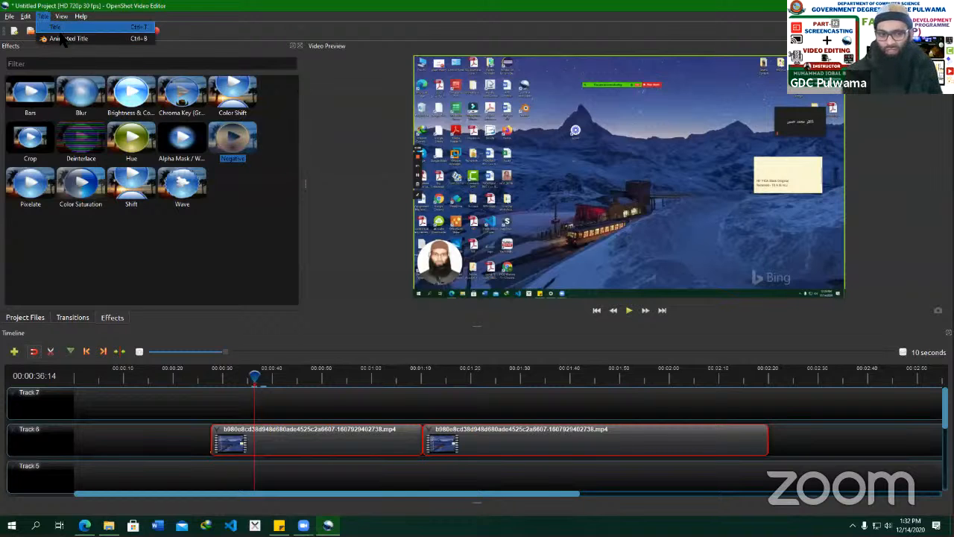
Place the green TitleFileName-1 title from the project files on Track 7 at about 38 seconds and move the playhead onto it.
click(16, 319)
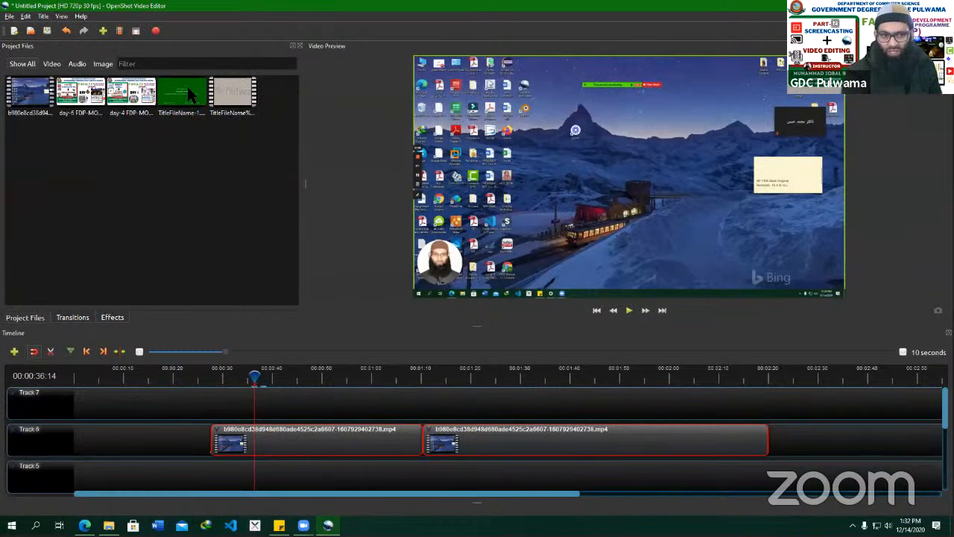
drag(187, 91, 285, 402)
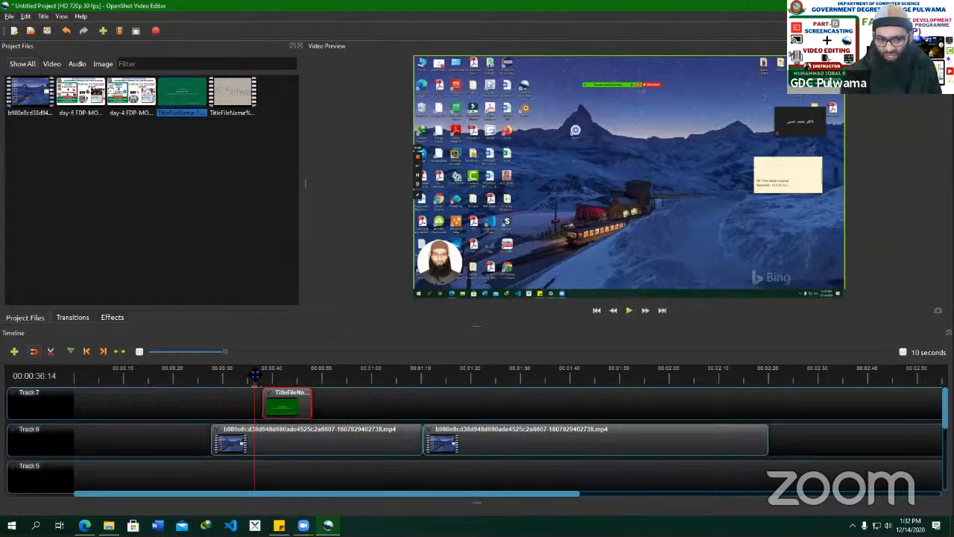
drag(255, 375, 272, 375)
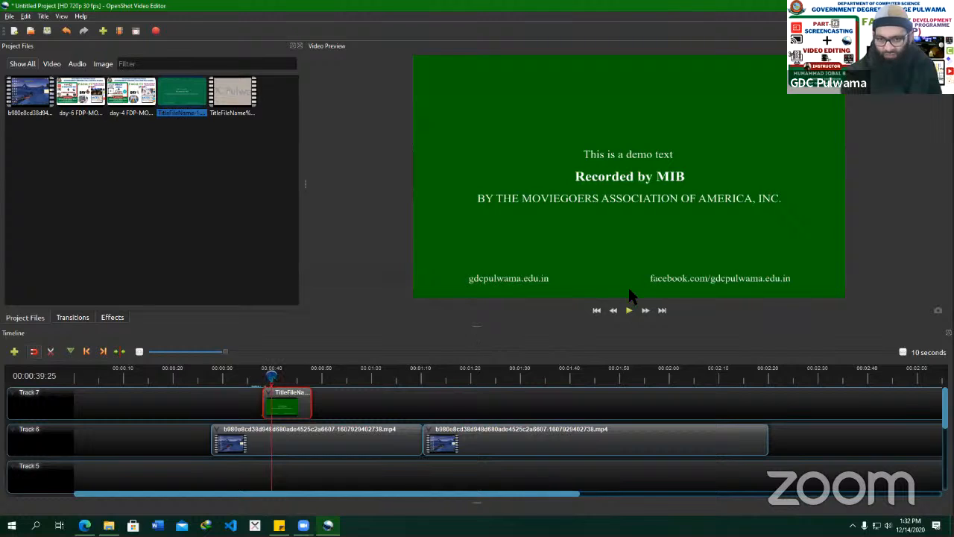
Try shrinking the title with Transform and moving it toward the frame's lower-right area, and delete the clip from Track 7.
right_click(288, 401)
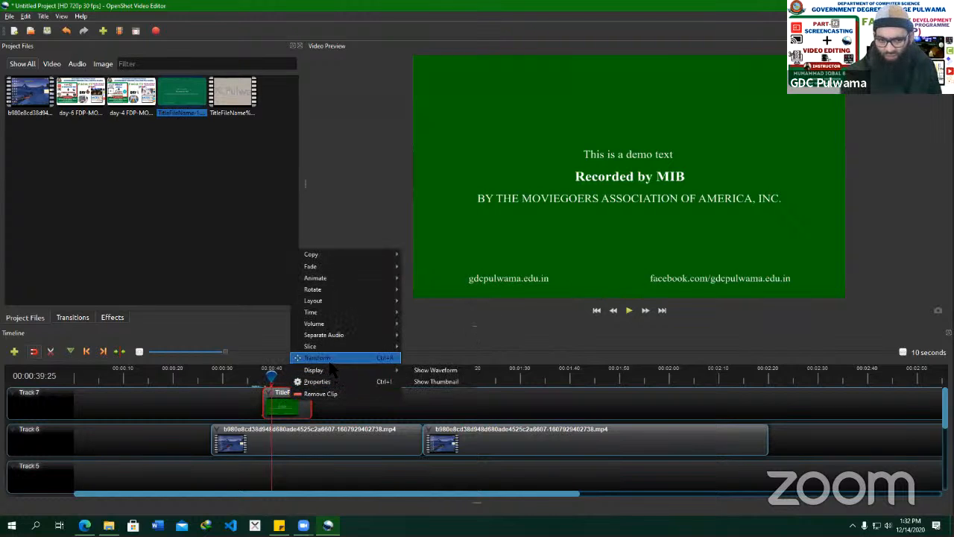
click(317, 358)
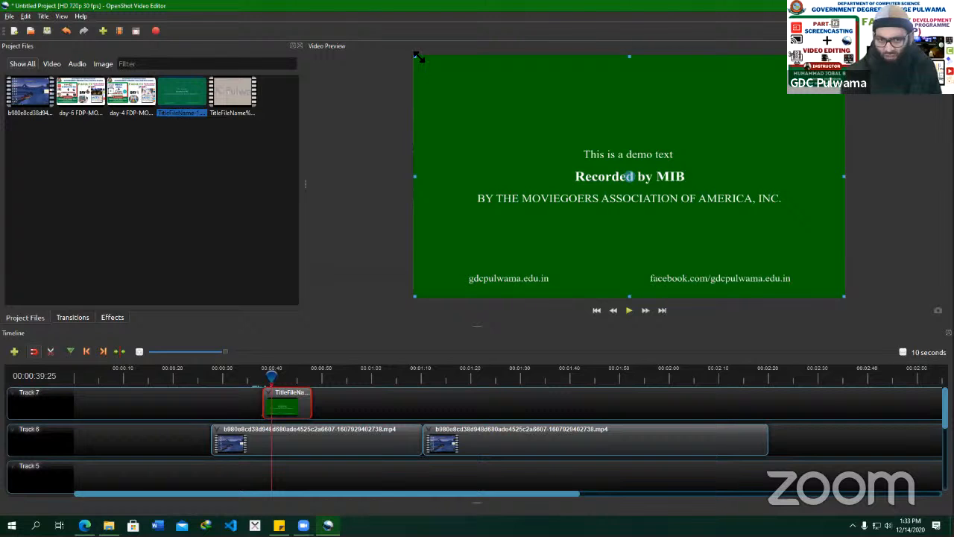
drag(419, 58, 605, 170)
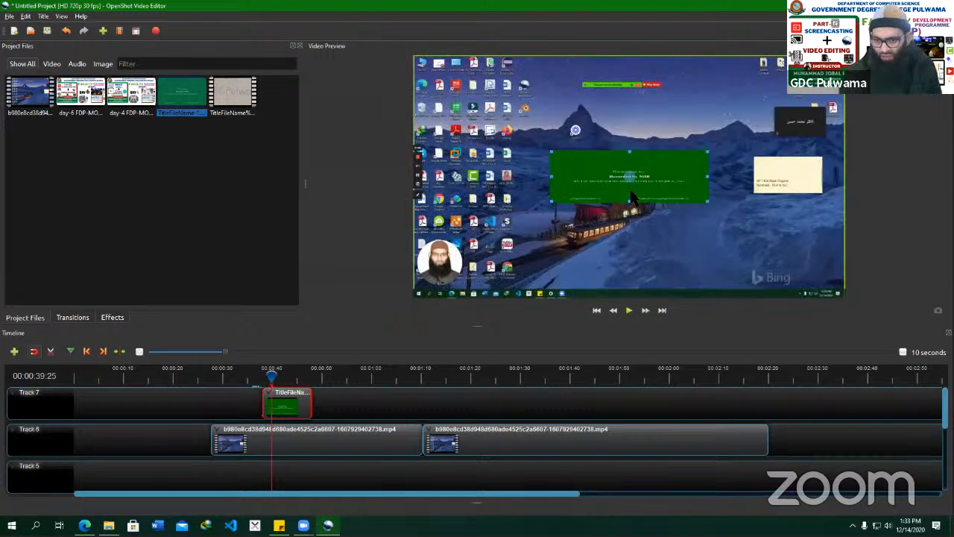
drag(656, 224, 683, 264)
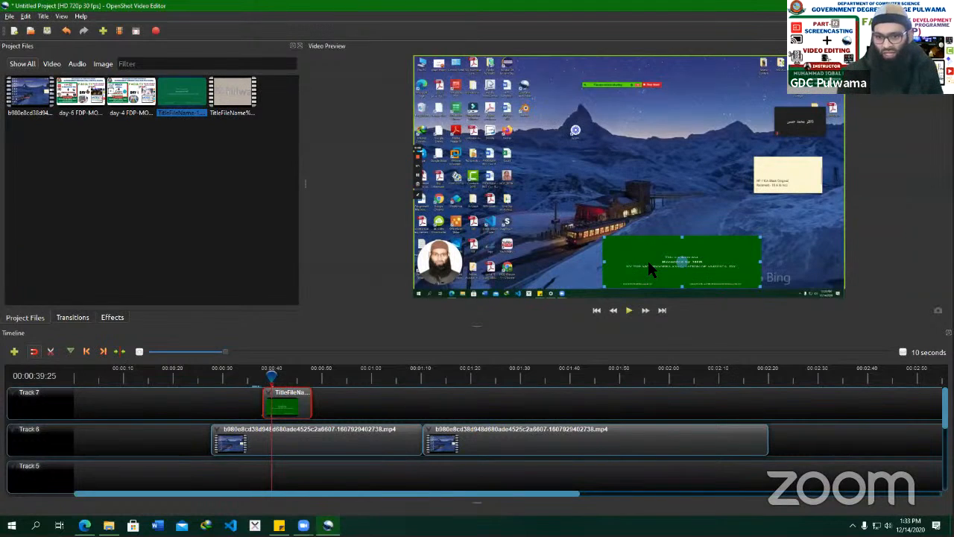
key(Delete)
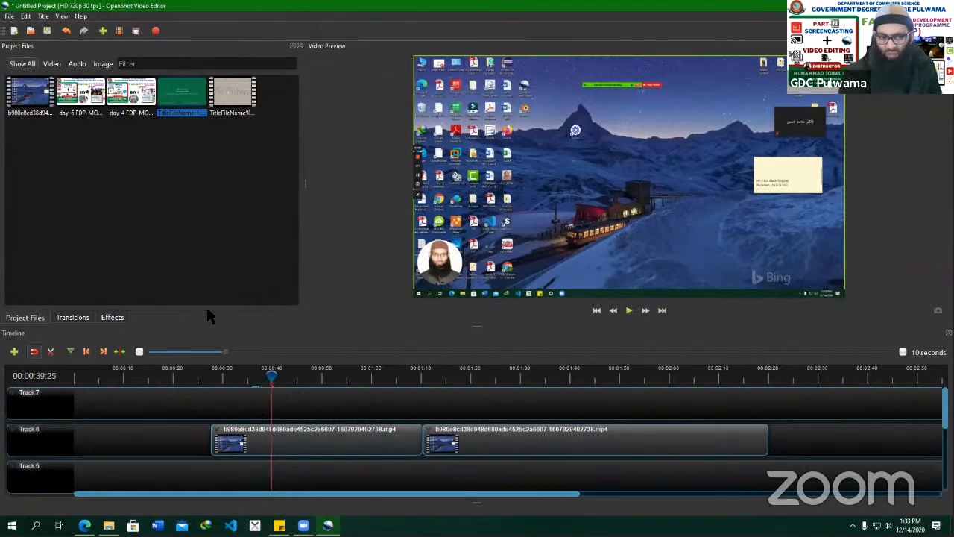
Import the logo PNG image from the Desktop folder into the project files.
right_click(96, 154)
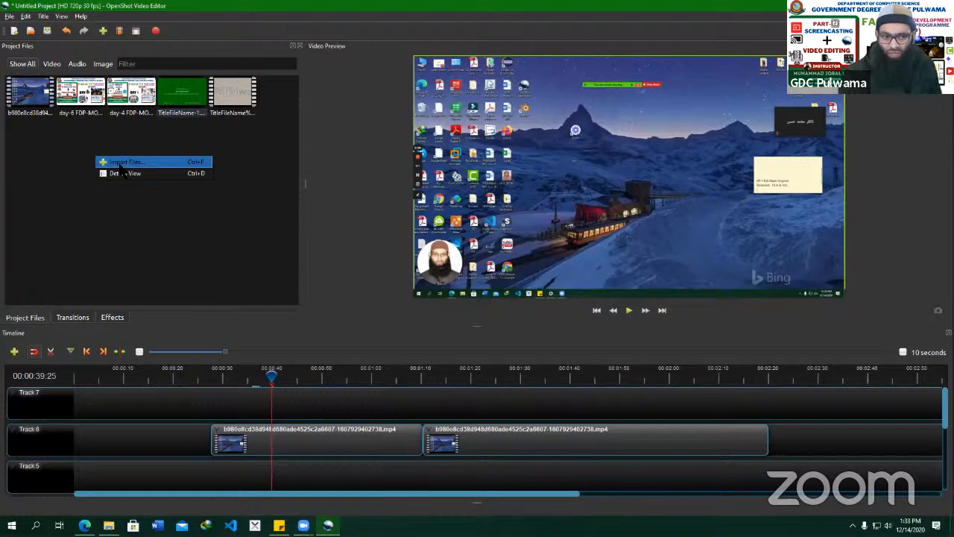
click(119, 162)
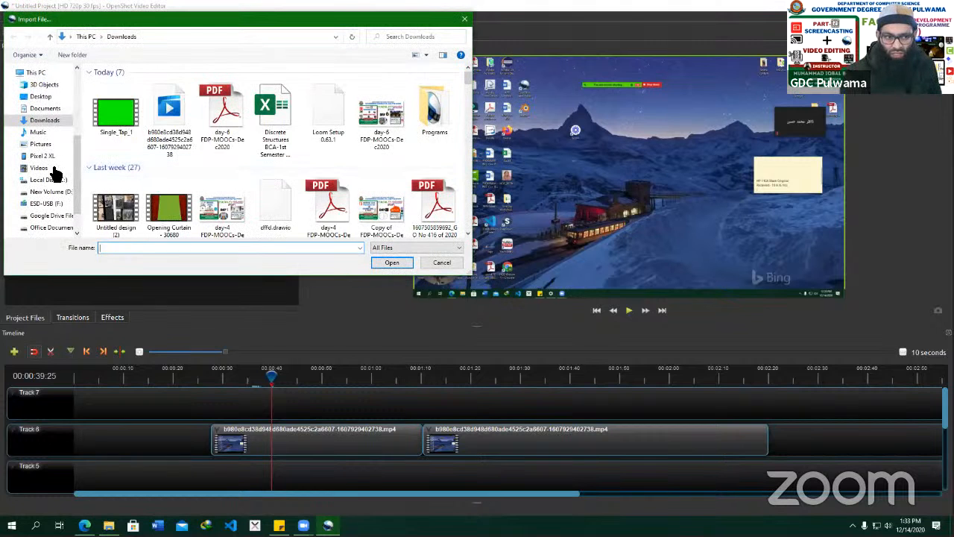
click(41, 97)
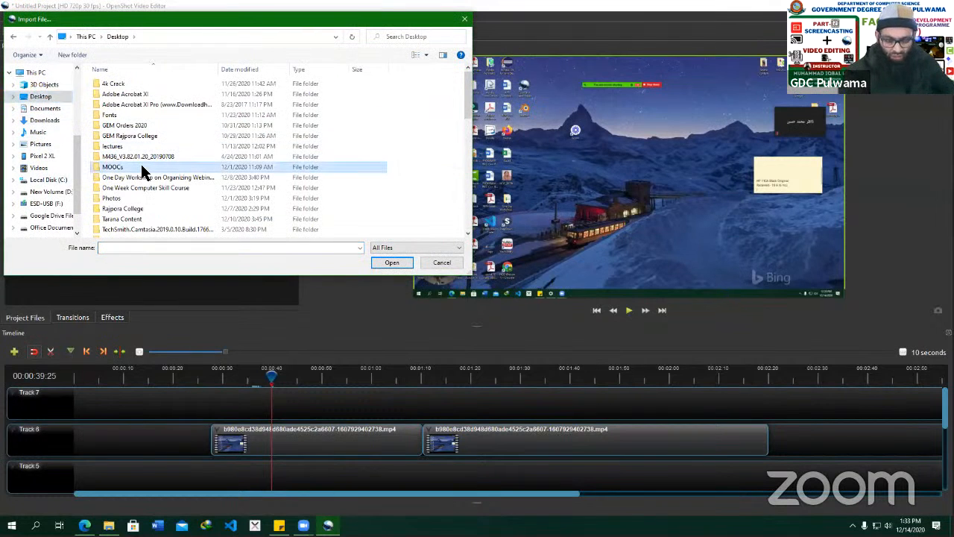
scroll(141, 164, down, 5)
double_click(112, 160)
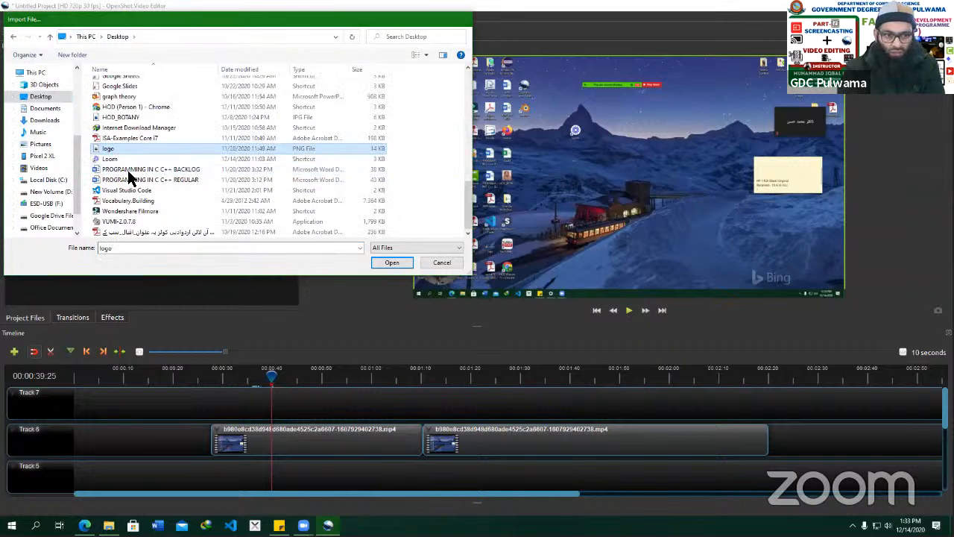
Place logo.png on Track 7 at the playhead and use Transform to shrink it into the lower-right corner of the video frame.
drag(51, 160, 278, 417)
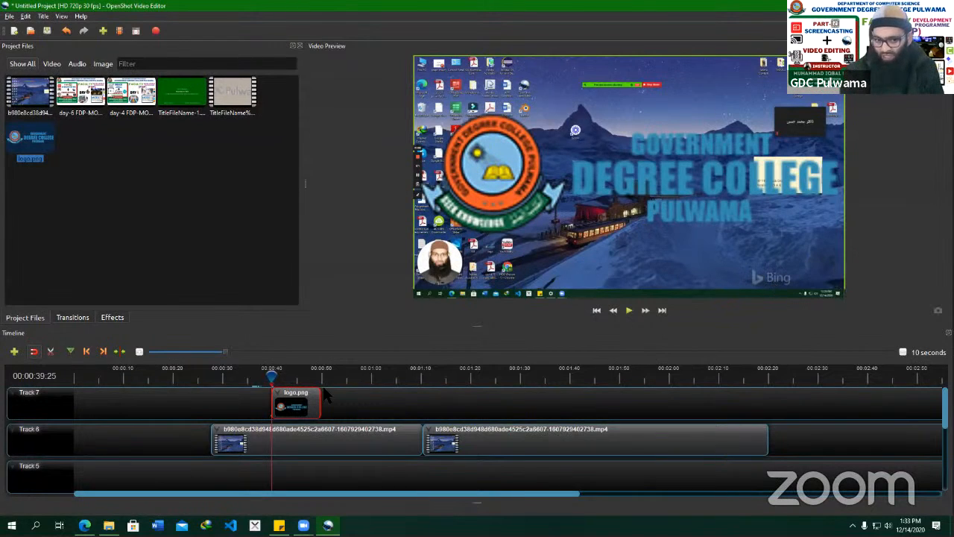
right_click(291, 415)
click(322, 370)
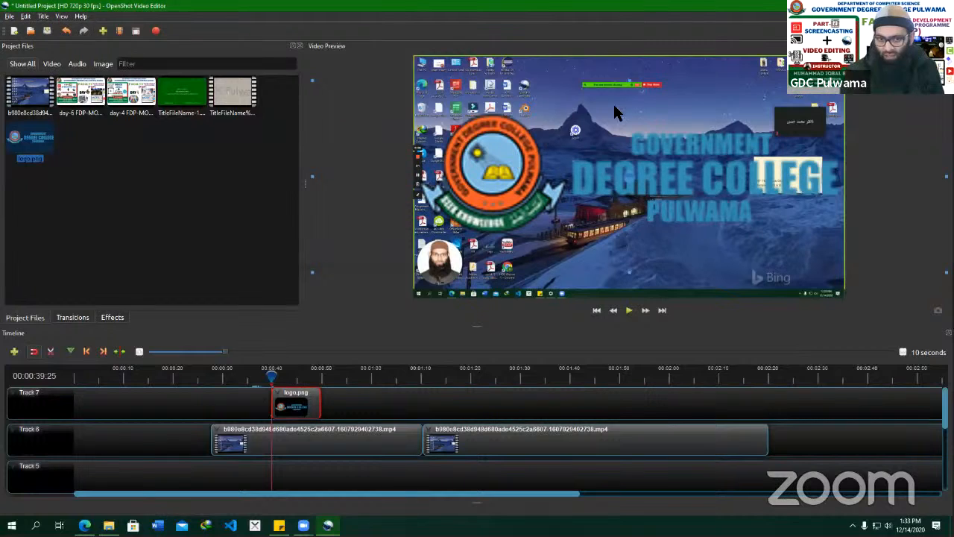
drag(634, 172, 634, 175)
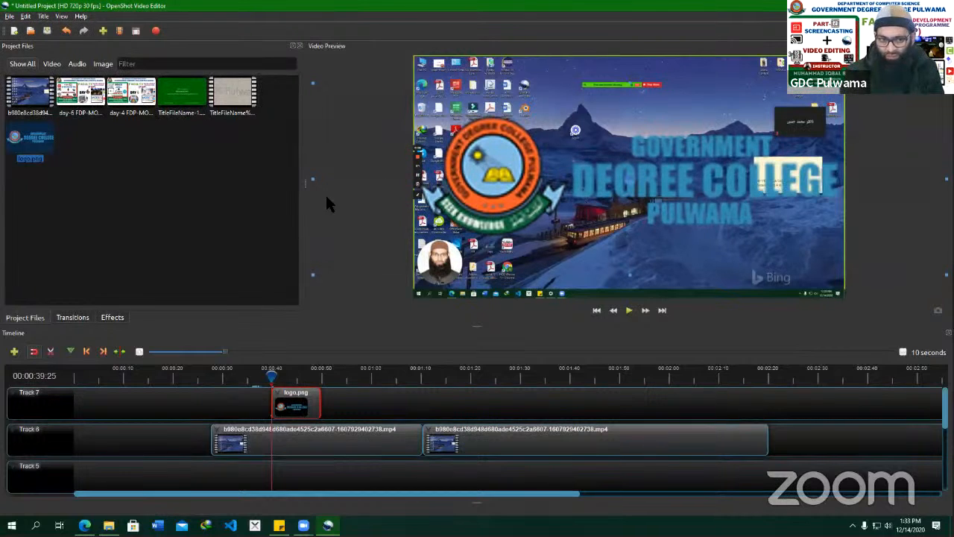
drag(424, 240, 588, 204)
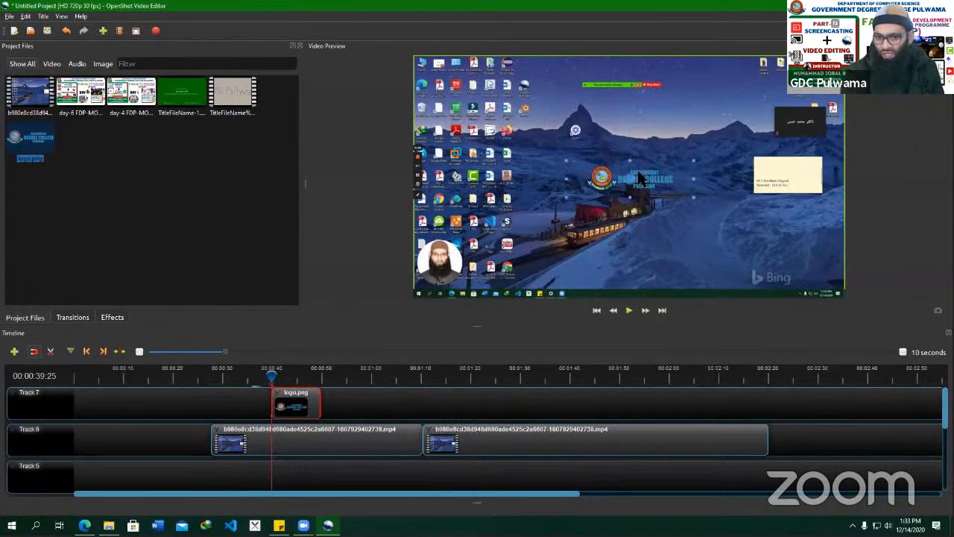
drag(637, 177, 780, 272)
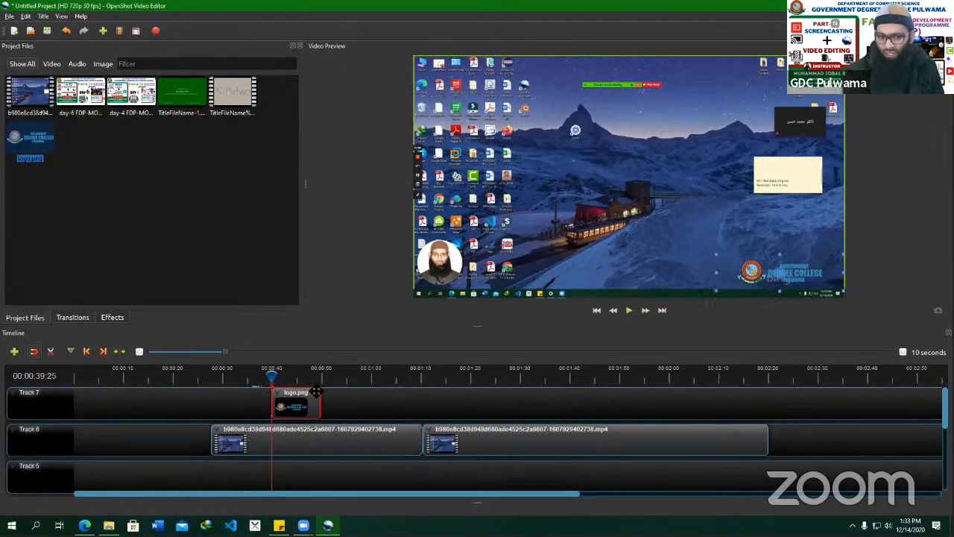
Extend the logo clip to the end of the second video clip and preview playback from just before the logo starts.
drag(317, 399, 765, 408)
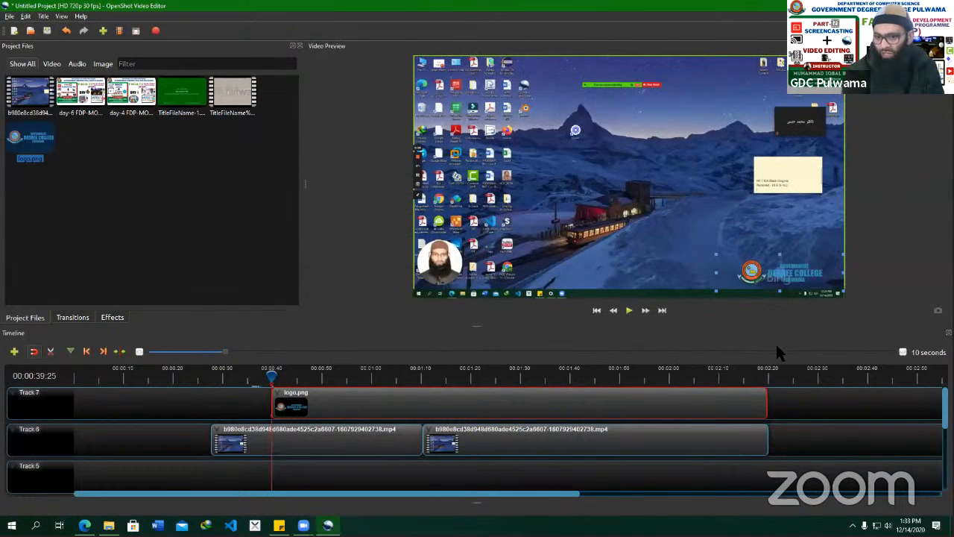
drag(270, 377, 254, 378)
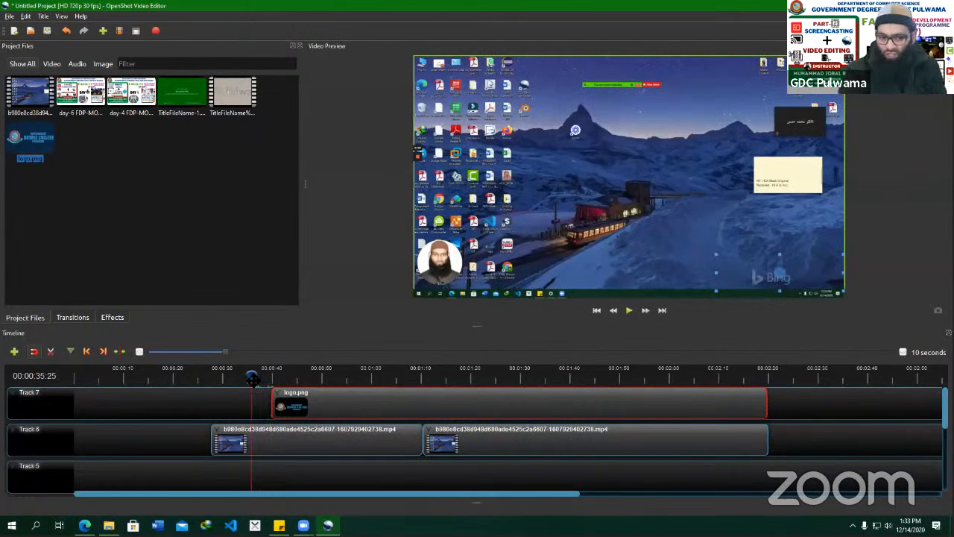
key(space)
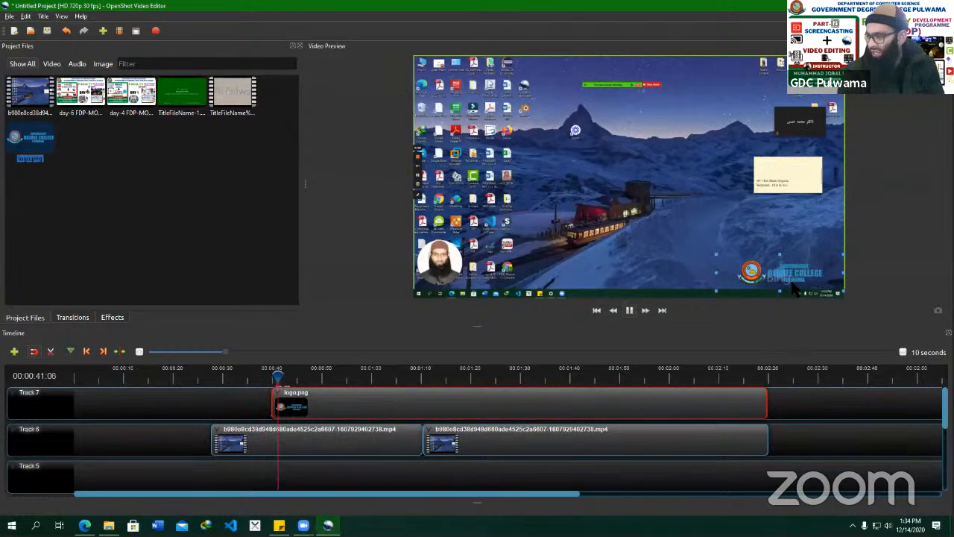
key(space)
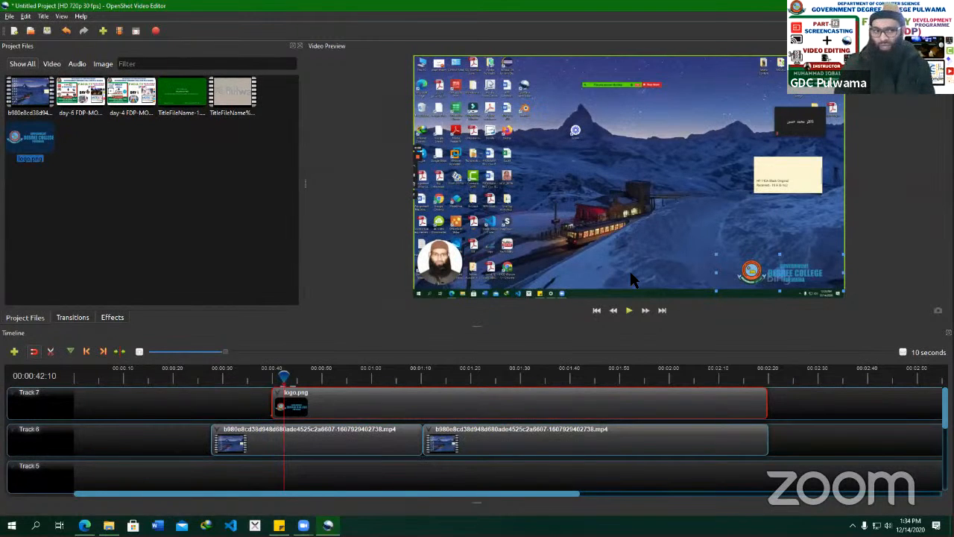
Place the green TitleFileName-1 title on Track 7 at about 30 seconds and remove the logo clip from the track.
click(114, 164)
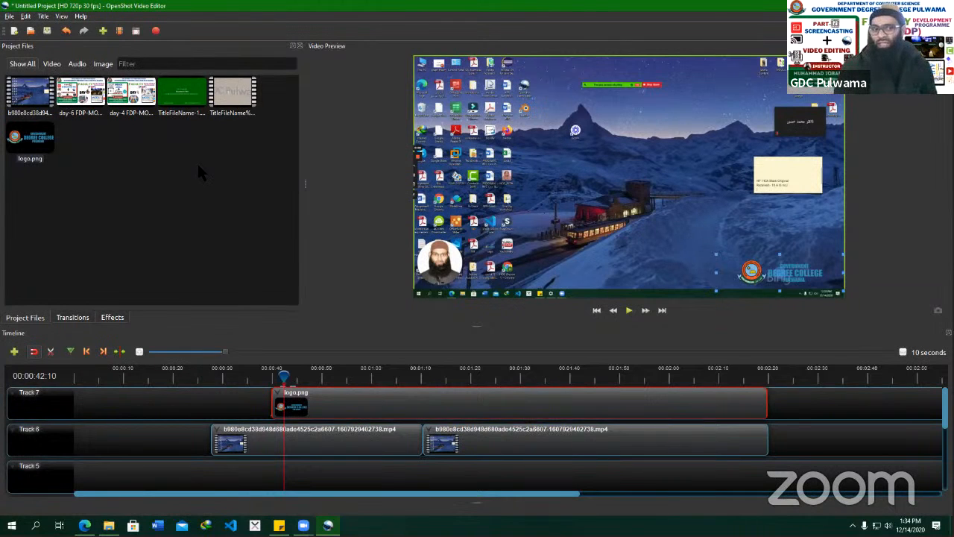
drag(182, 95, 223, 408)
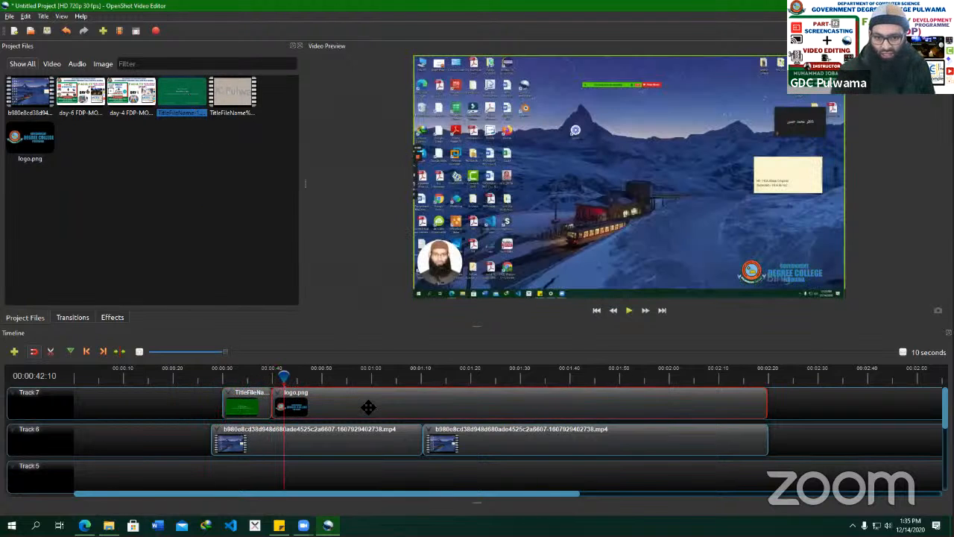
click(243, 408)
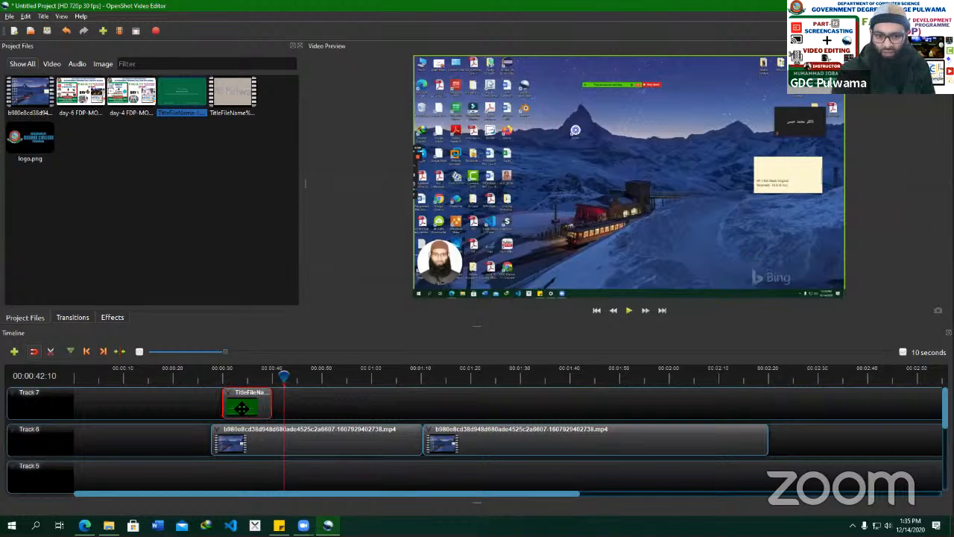
Apply the Chroma Key (Greenscreen) effect to the title clip and set its key color to #006900.
drag(284, 377, 232, 377)
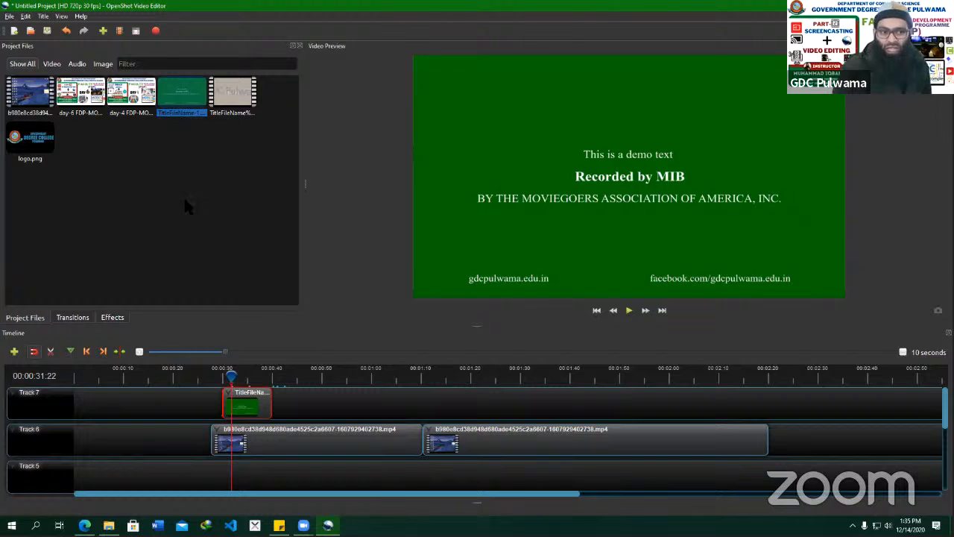
click(113, 317)
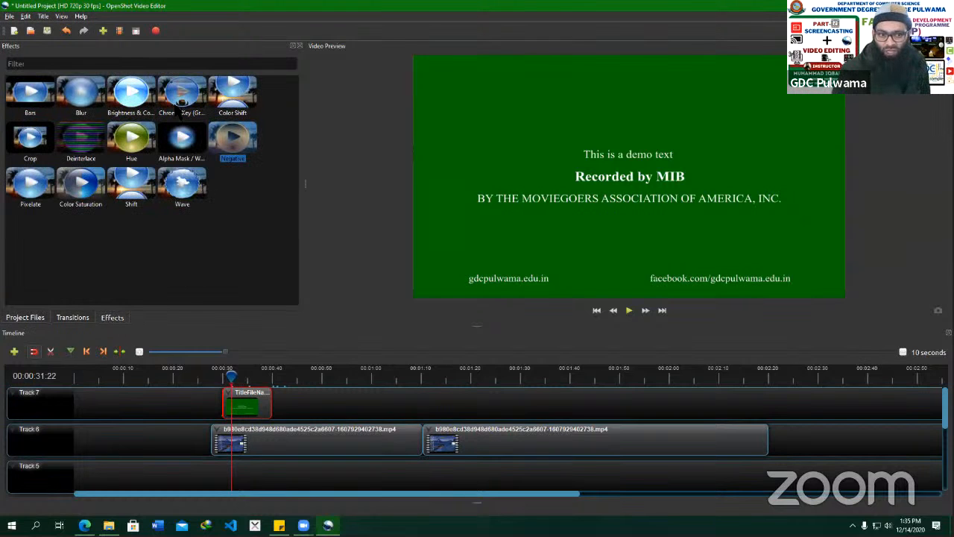
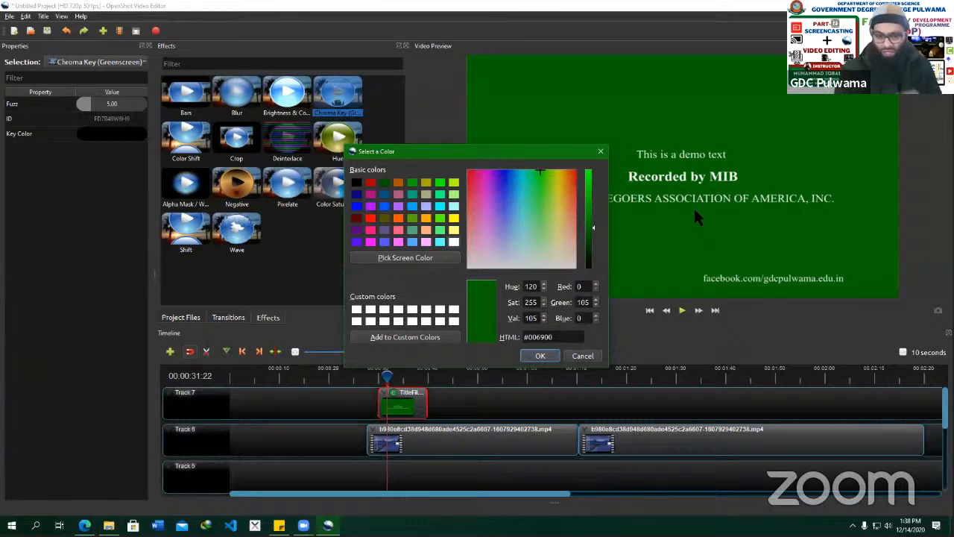
click(540, 356)
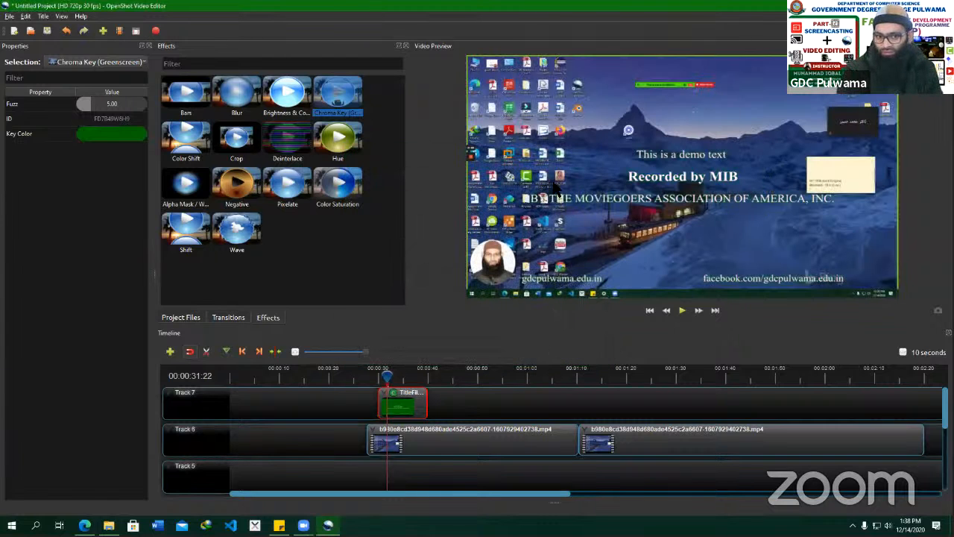
Transform the title overlay to about 0.31 by 0.27 scale and position it in the lower-right part of the video frame.
right_click(403, 405)
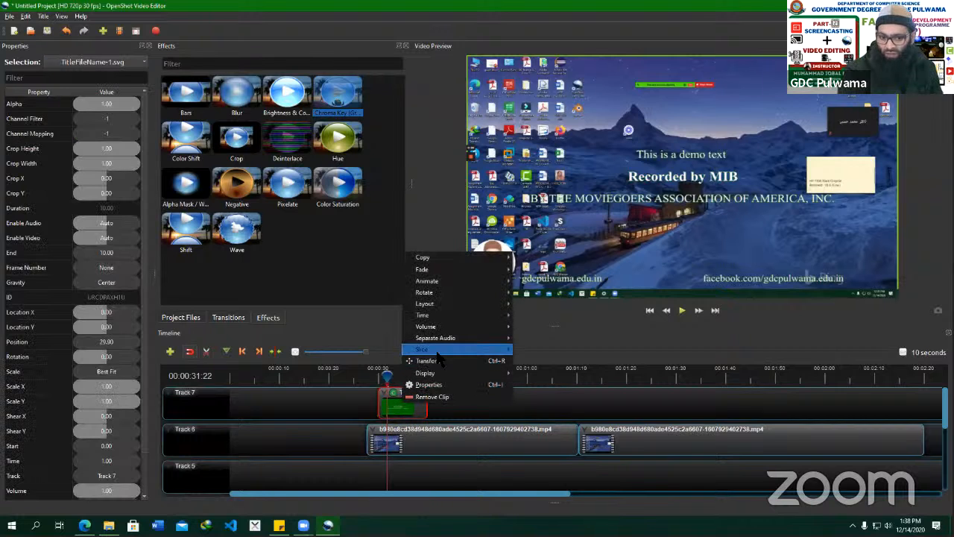
key(Escape)
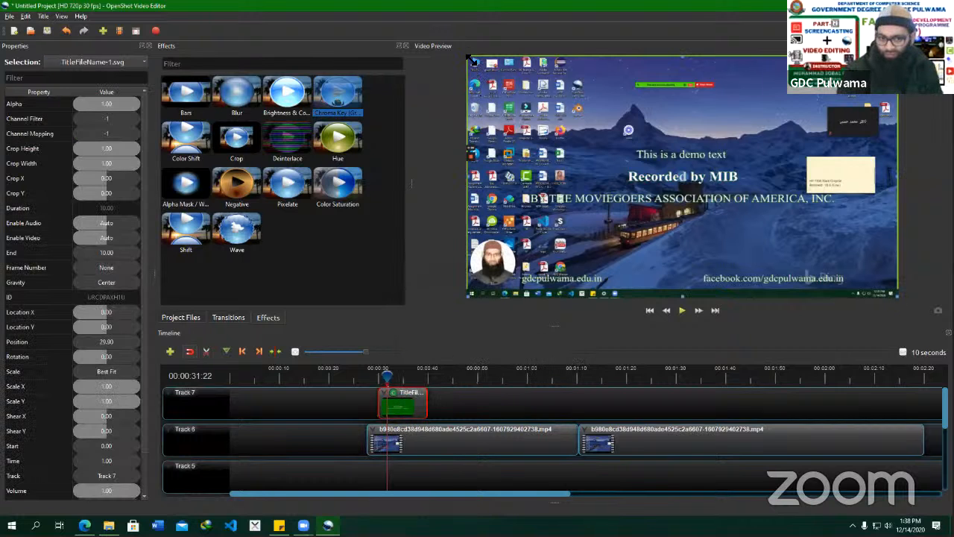
drag(479, 63, 738, 242)
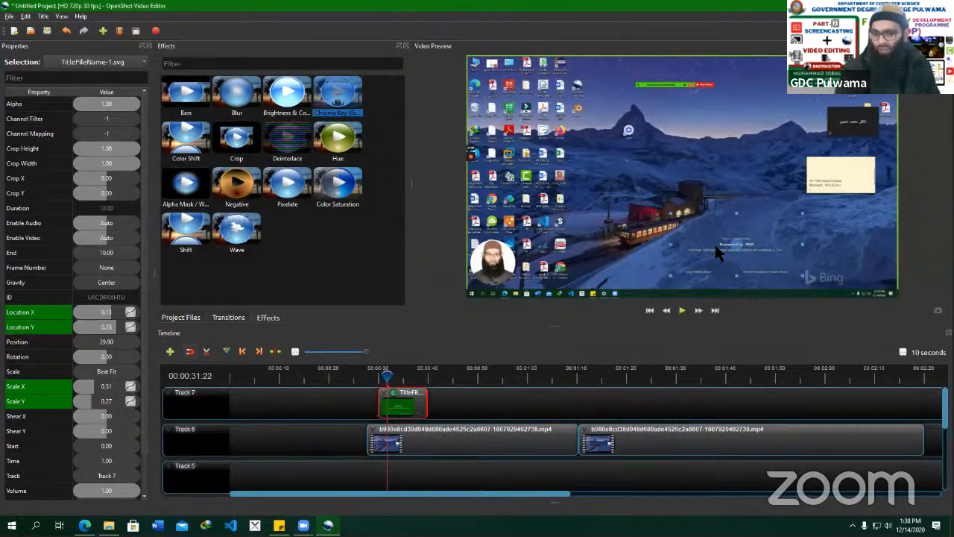
Preview the title overlay from just before it starts and open the properties of its Chroma Key effect.
drag(385, 380, 378, 375)
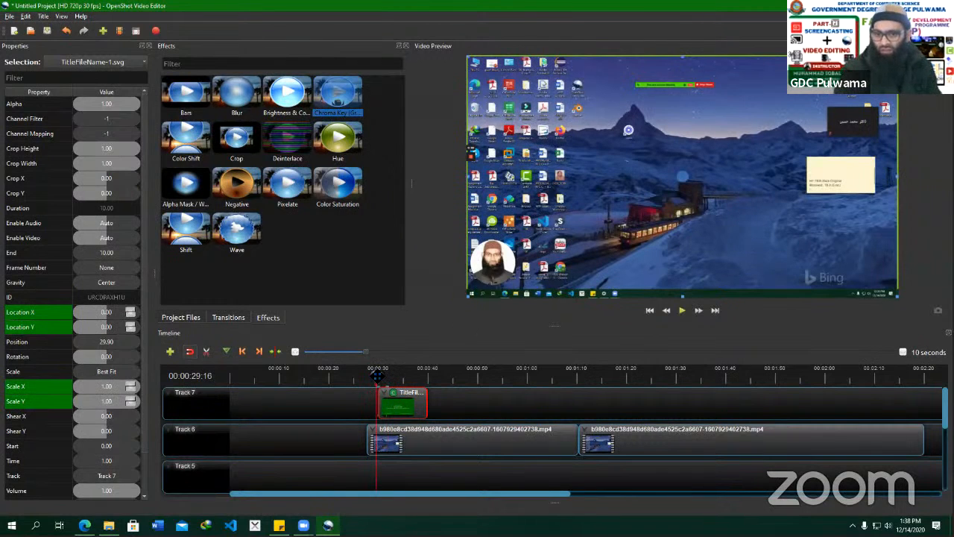
key(space)
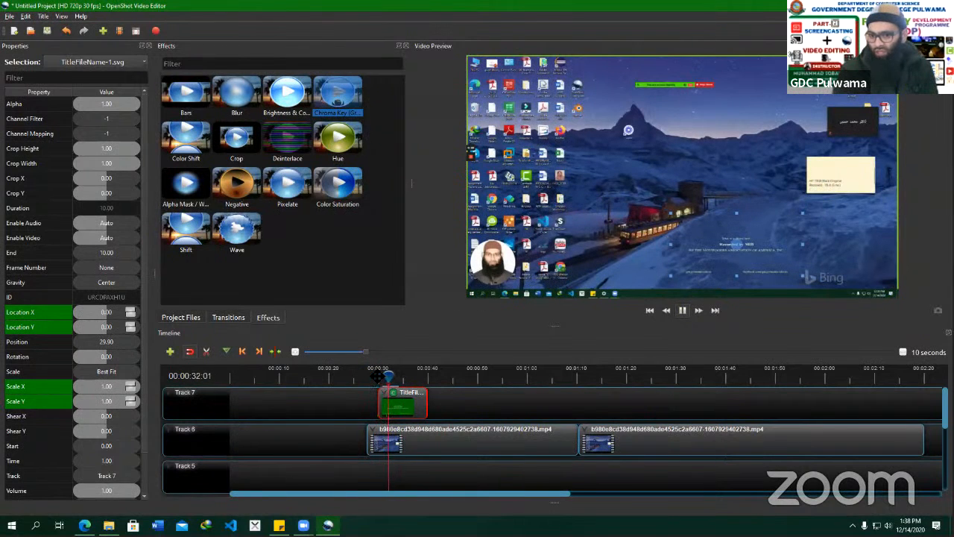
key(space)
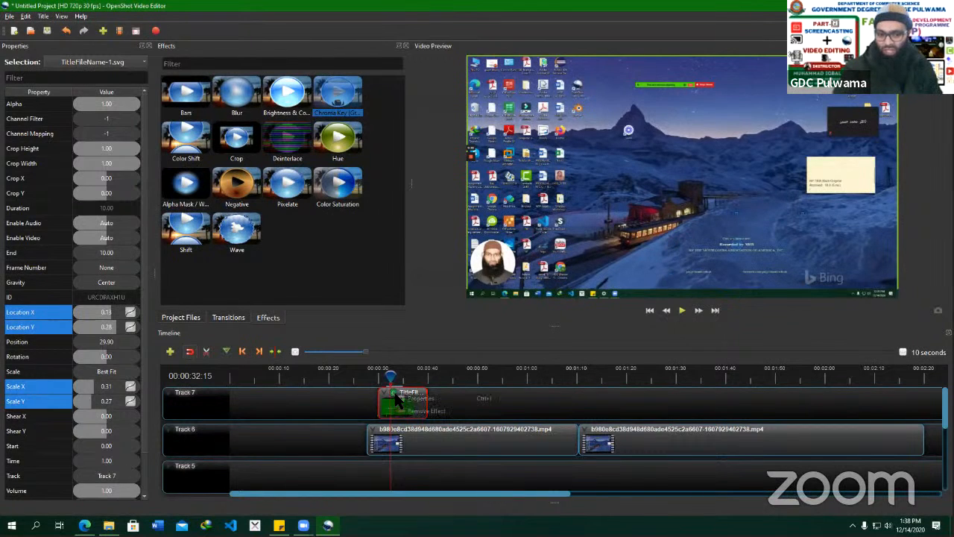
right_click(394, 392)
click(506, 375)
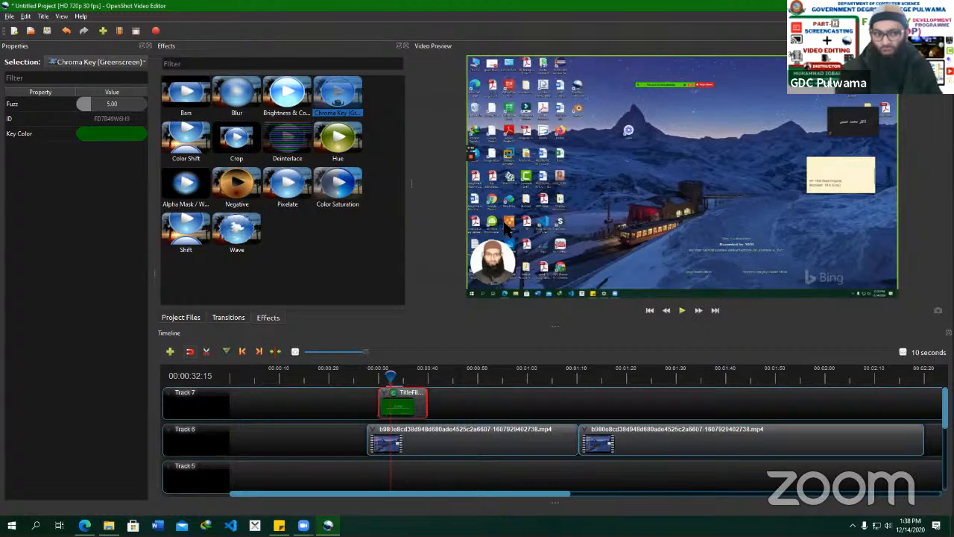
Set the Fuzz of the title clip's Chroma Key (Greenscreen) effect to 100.
click(109, 106)
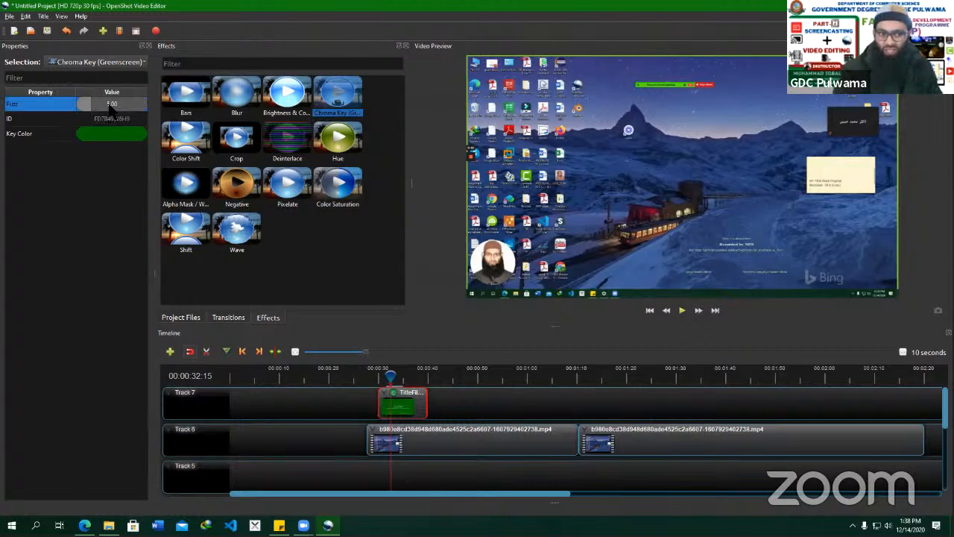
double_click(109, 106)
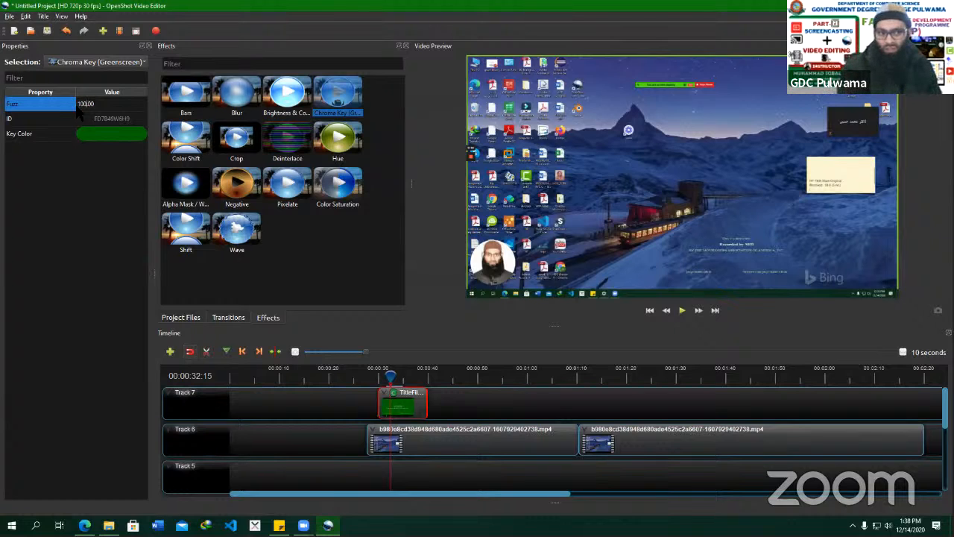
text(100)
key(Return)
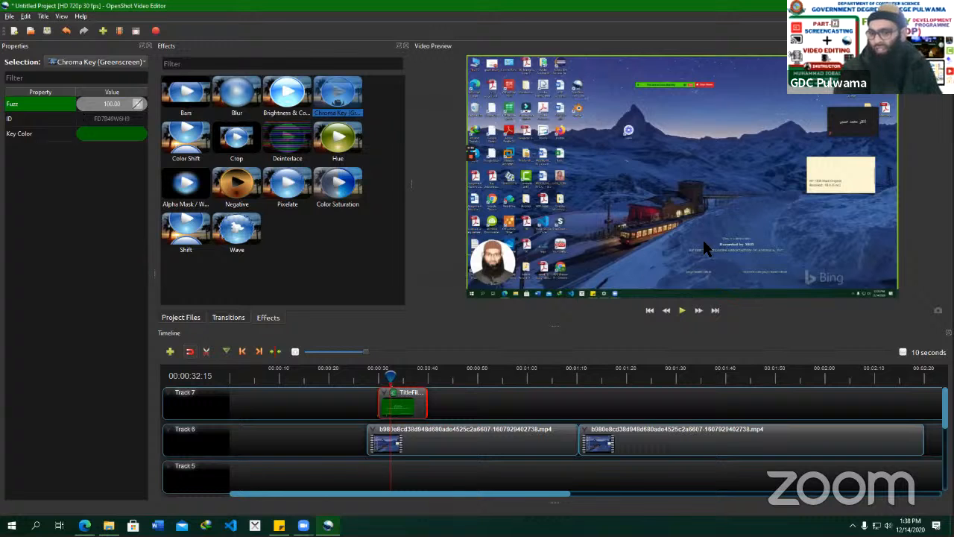
Show the project files and open the file import dialog.
click(178, 319)
right_click(299, 157)
click(310, 155)
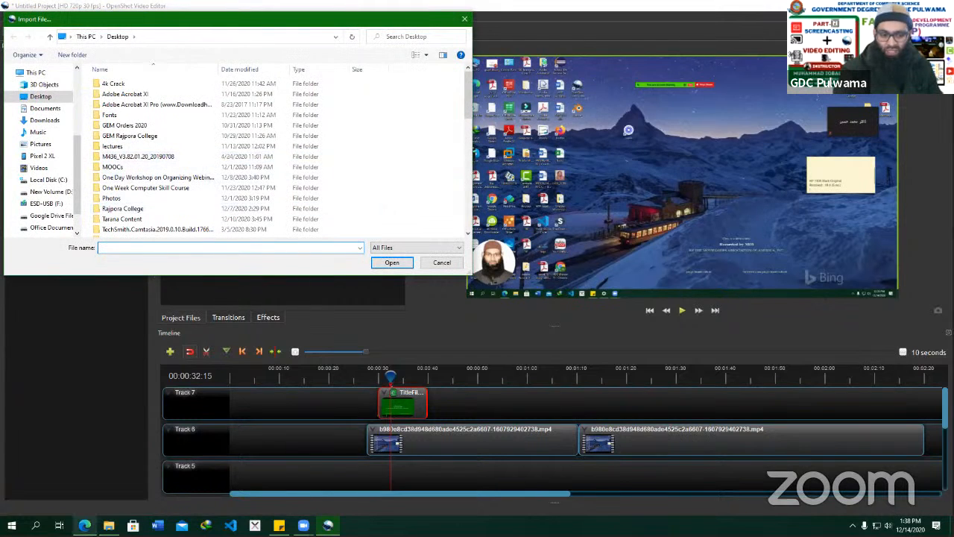
Switch to the web browser, close the Videezy page and open youtube.com in a new tab.
click(84, 525)
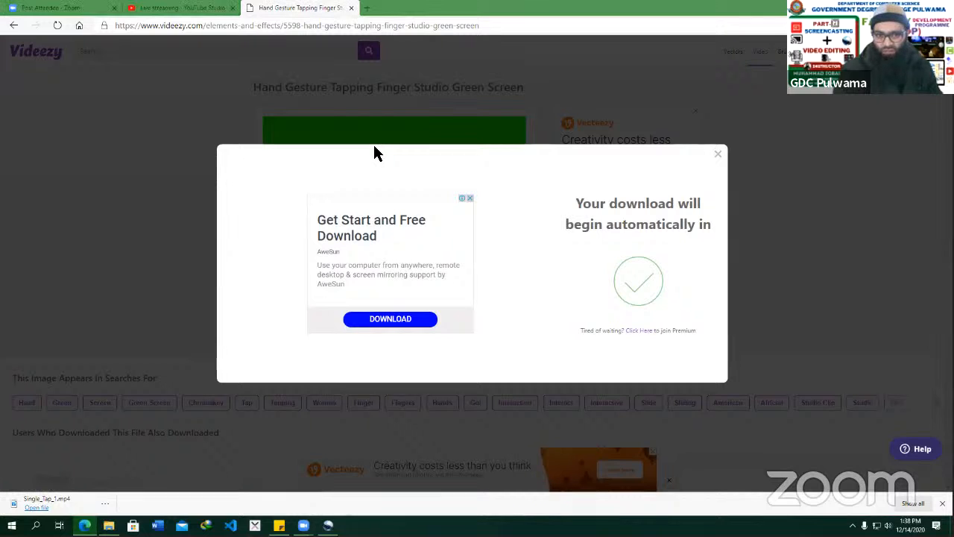
middle_click(251, 10)
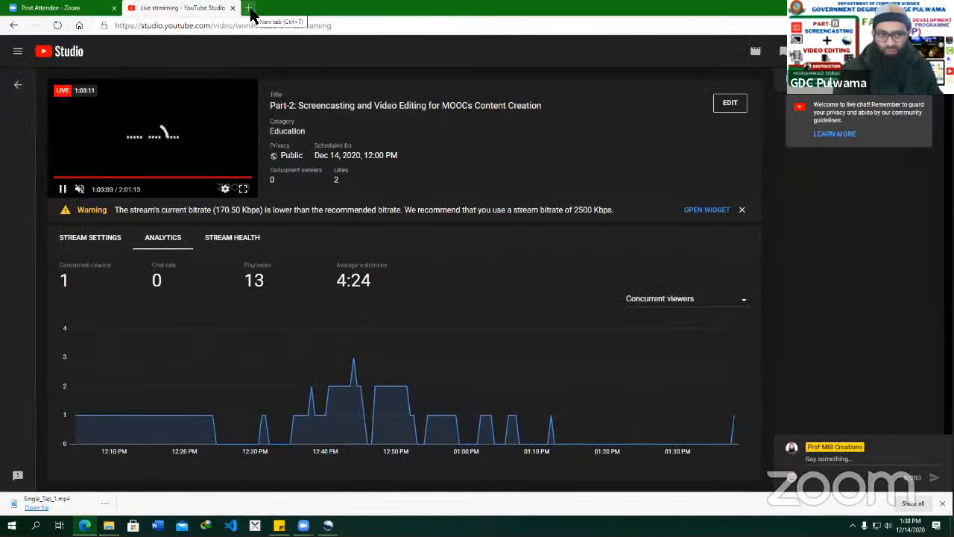
click(250, 9)
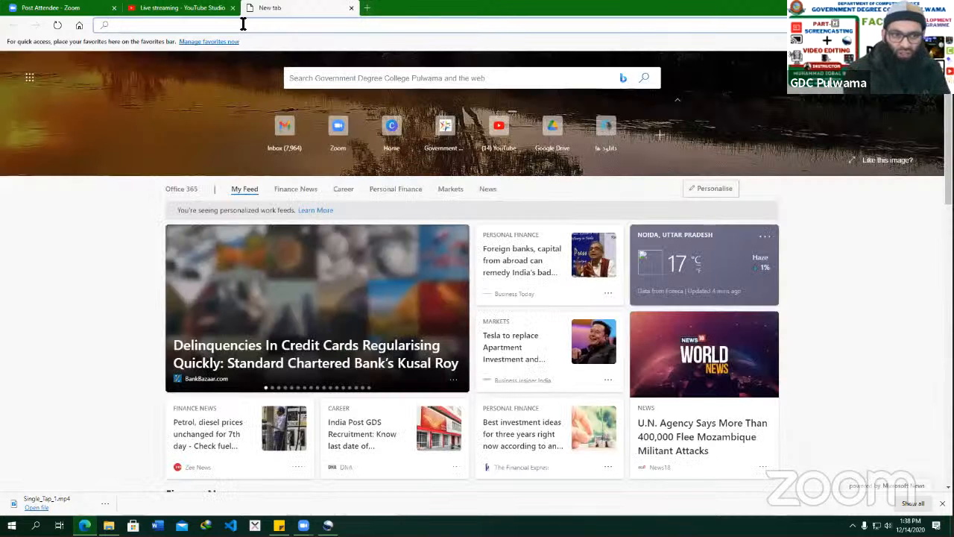
text(youtube.com)
key(Return)
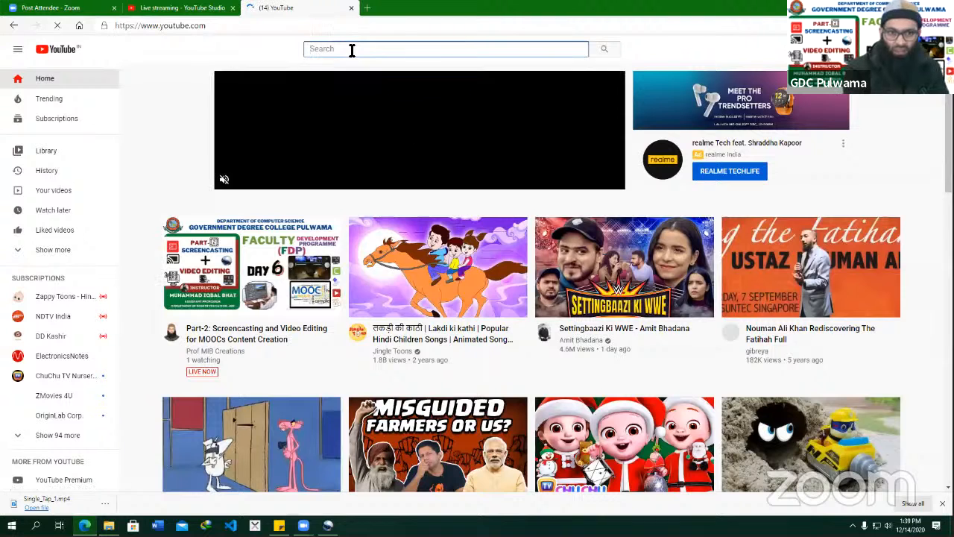
Search YouTube for "subscribe green screen".
text(subscribe)
key(BackSpace)
key(BackSpace)
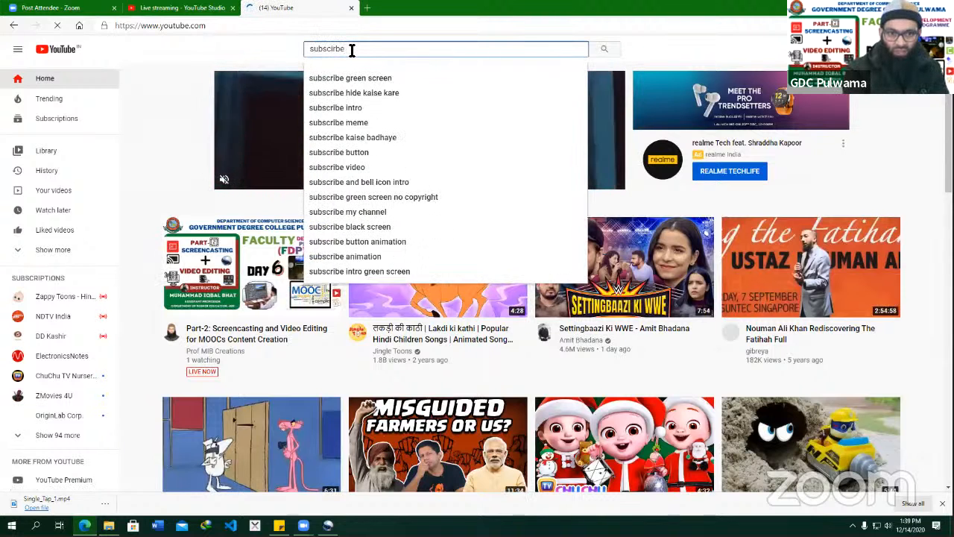
text(e g)
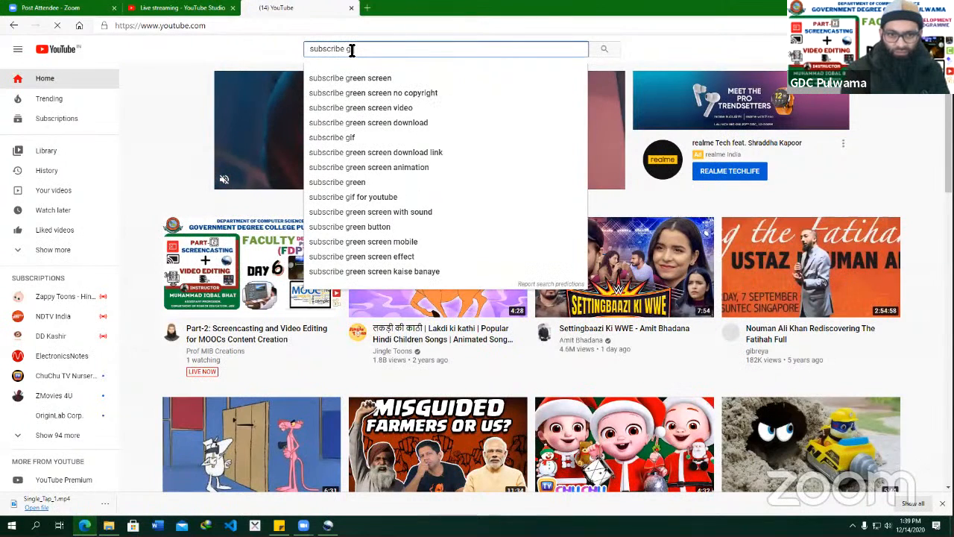
text(reen screen)
key(Return)
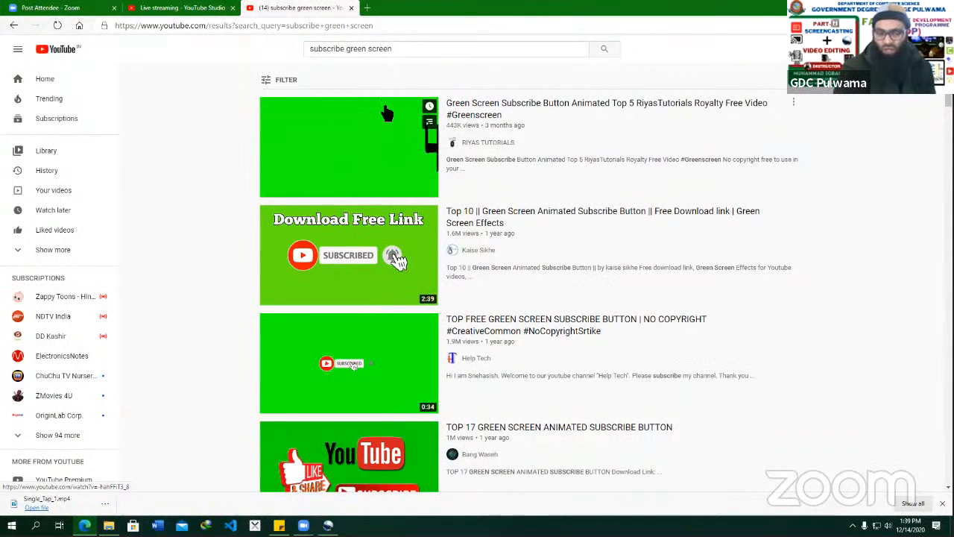
Open the "Green Screen Subscribe Button Animated Top 5" video from the search results and copy its web address.
scroll(332, 229, down, 1)
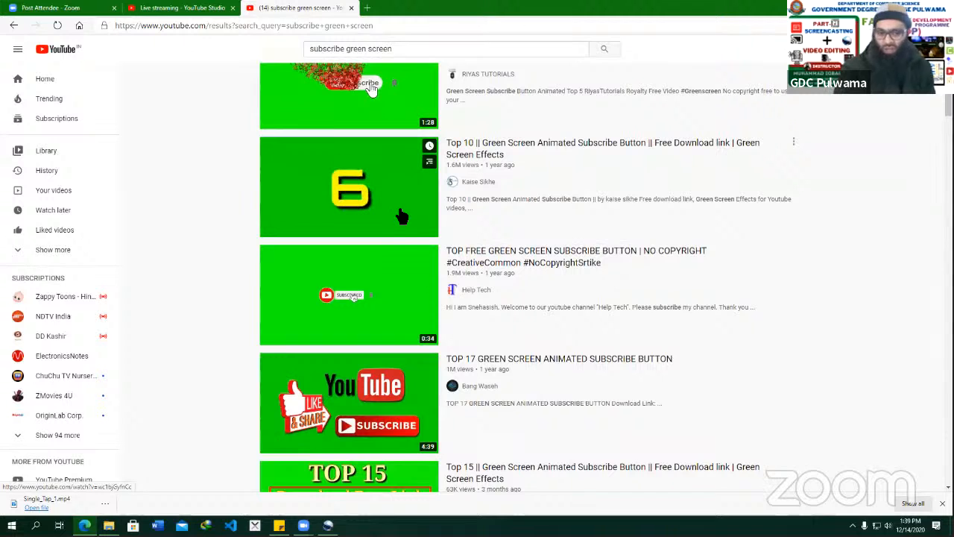
scroll(377, 136, up, 1)
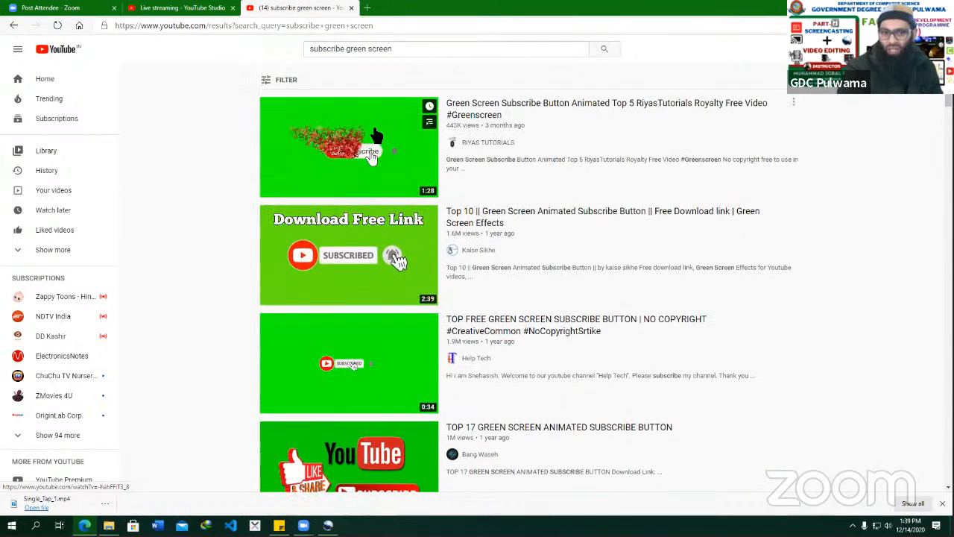
click(462, 119)
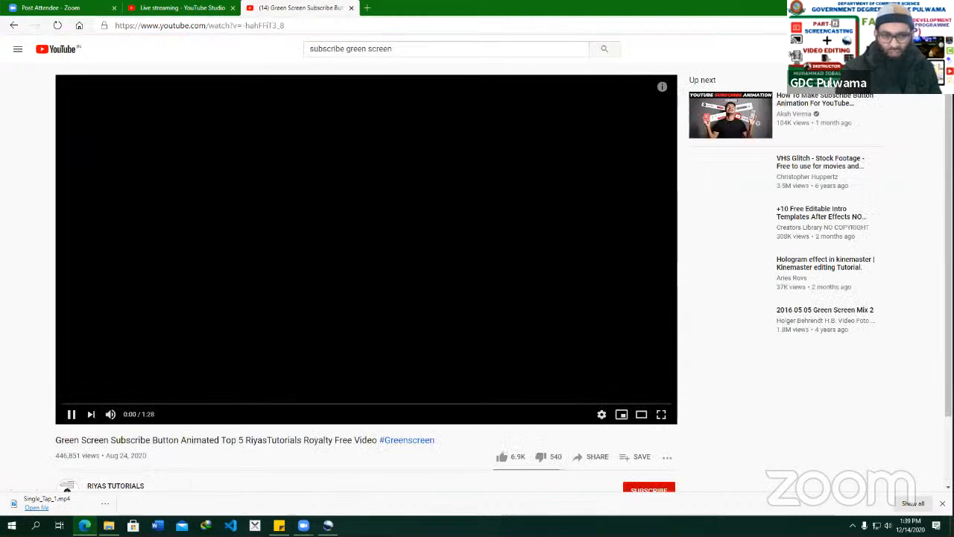
right_click(237, 26)
click(273, 108)
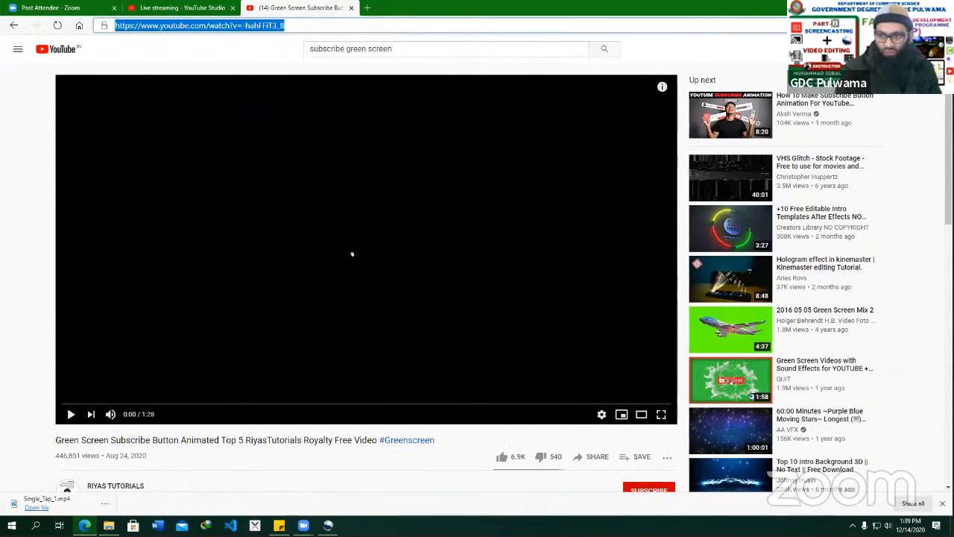
Go to the desktop and try to launch 4K Video Downloader.
key(alt+Tab)
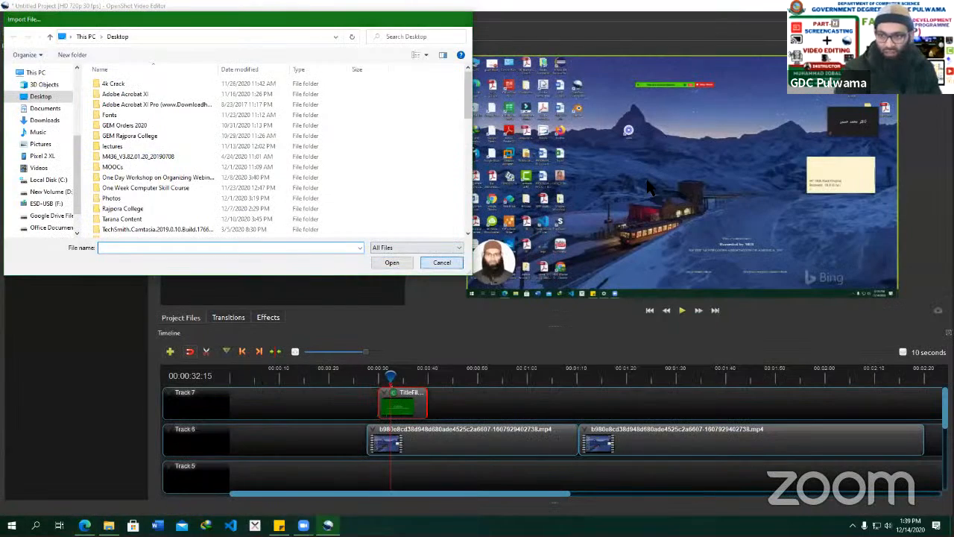
key(alt+Tab)
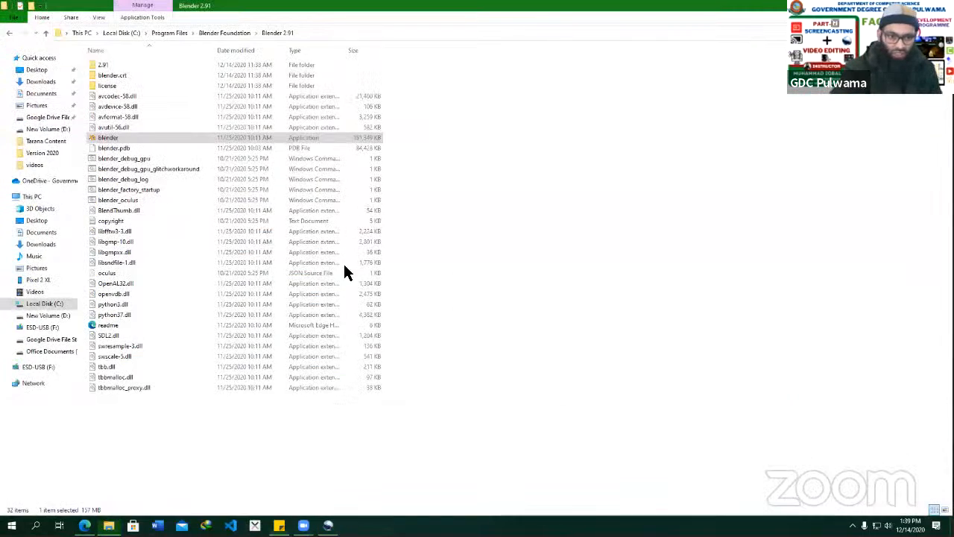
key(super+d)
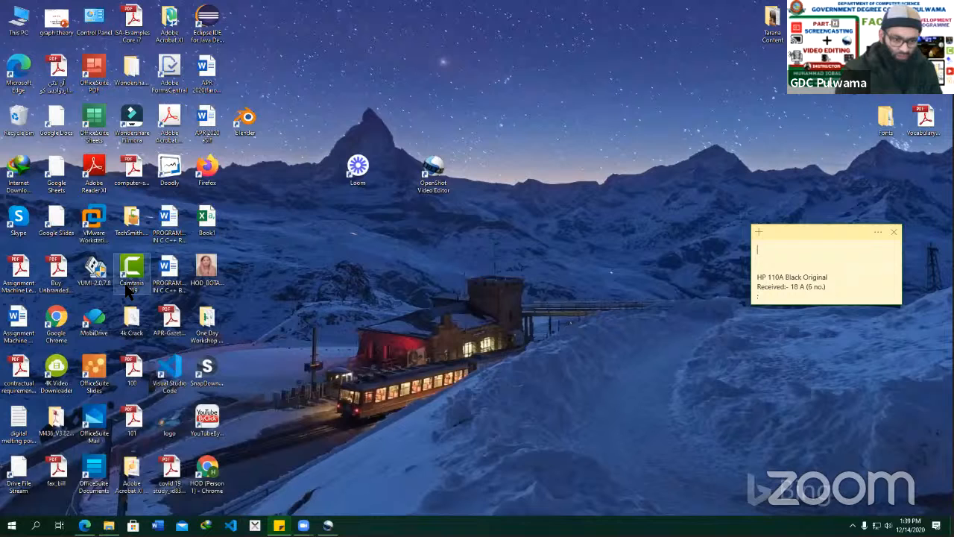
double_click(73, 366)
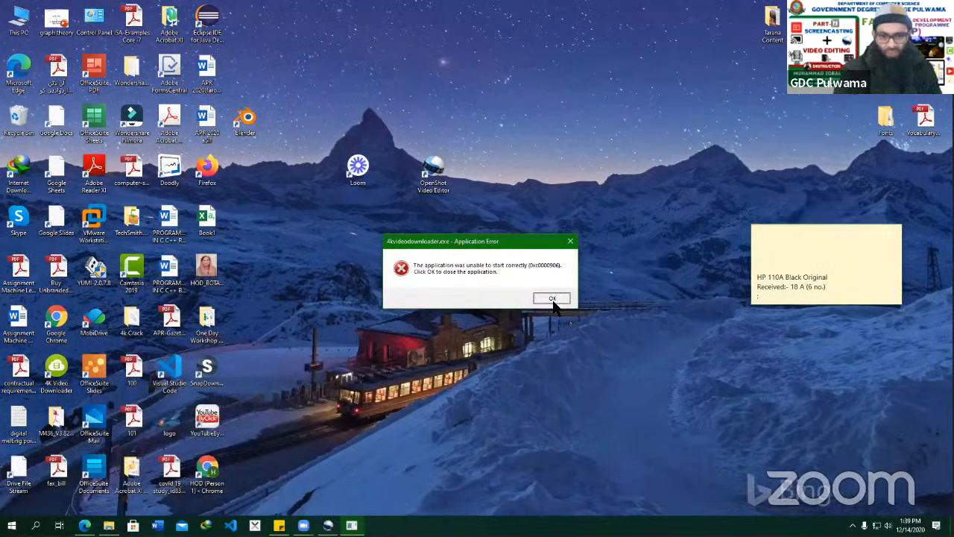
click(556, 299)
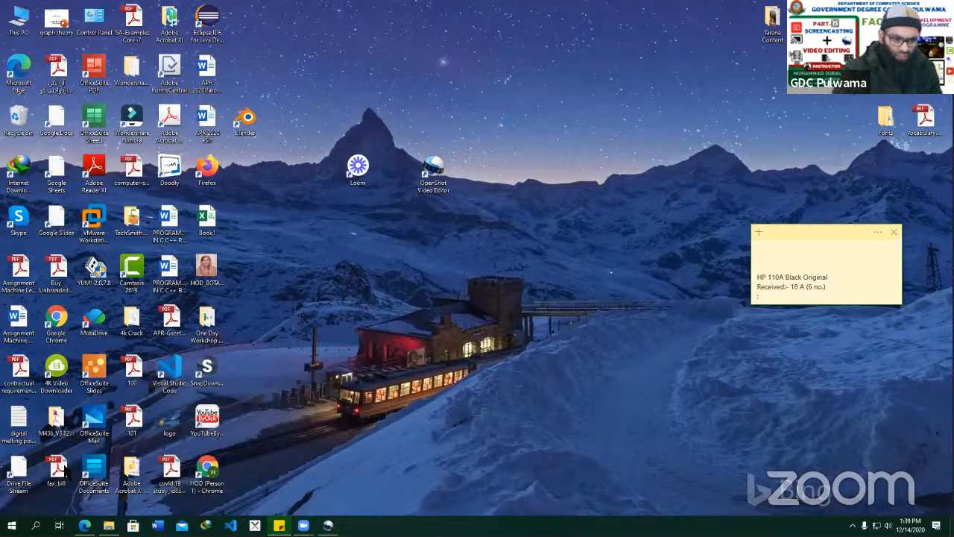
Try to launch YouTube By Click from the desktop, dismissing its update prompt.
double_click(208, 422)
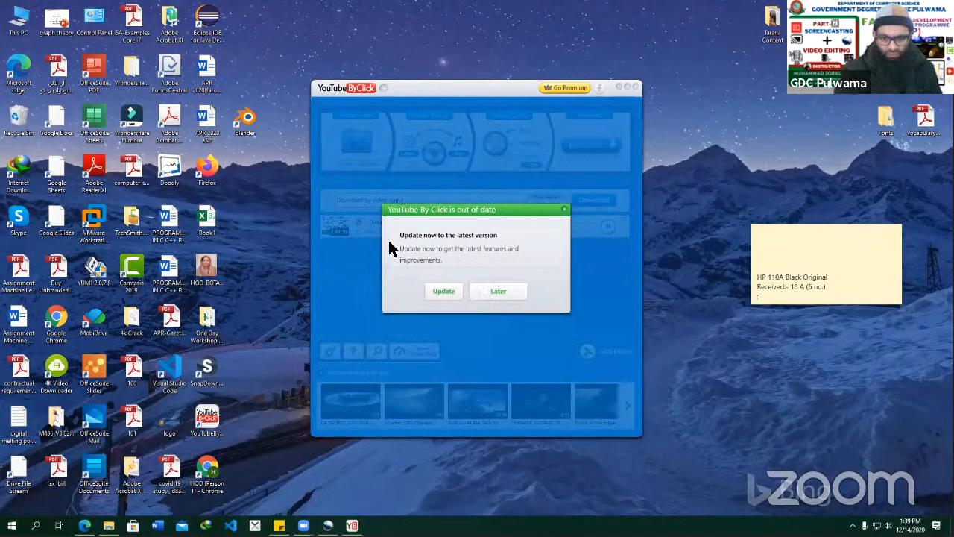
key(alt+F4)
double_click(208, 428)
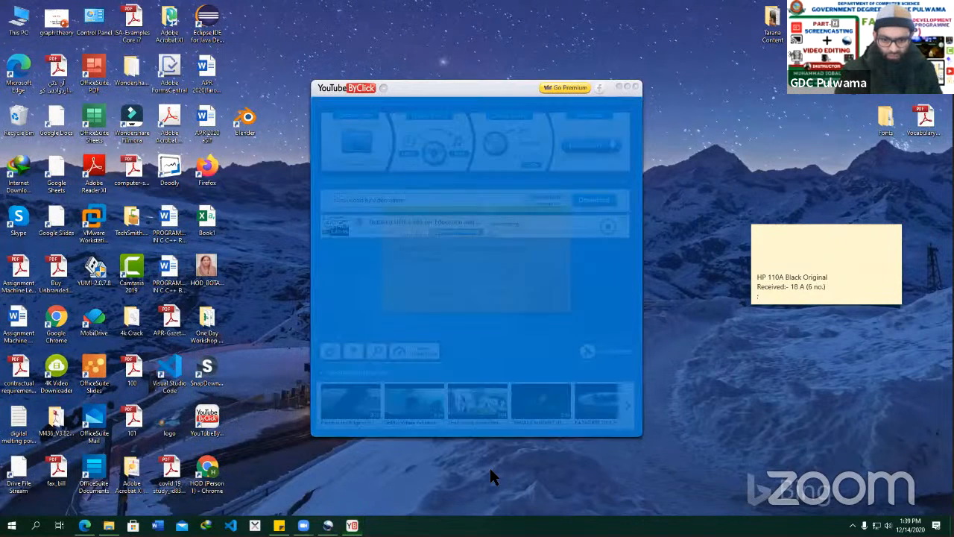
click(492, 477)
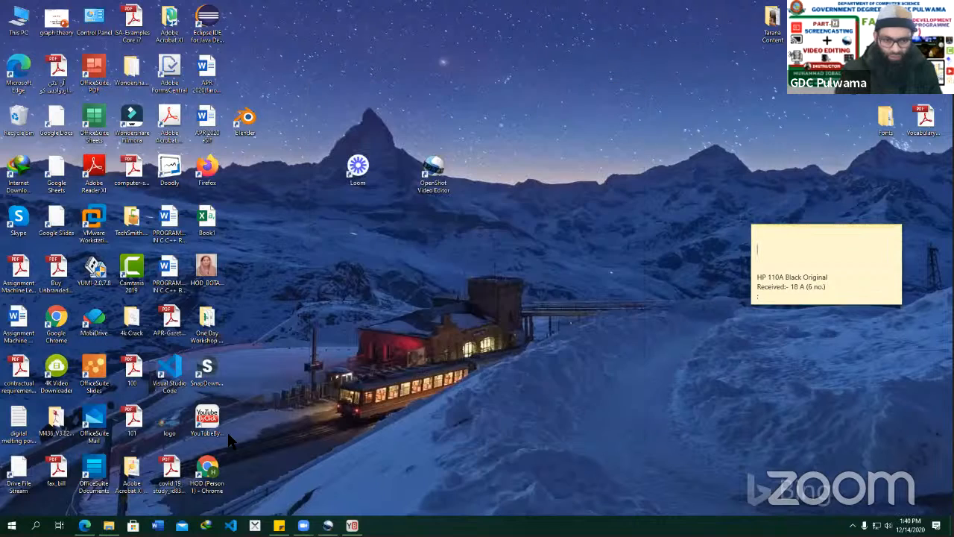
double_click(209, 421)
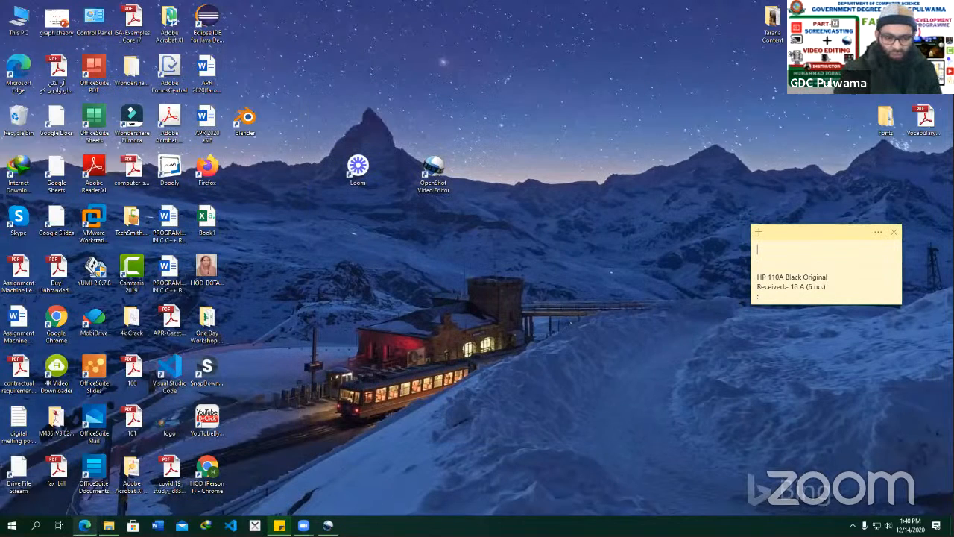
Return to OpenShot, show the Downloads folder in the import dialog and close the dialog.
click(85, 525)
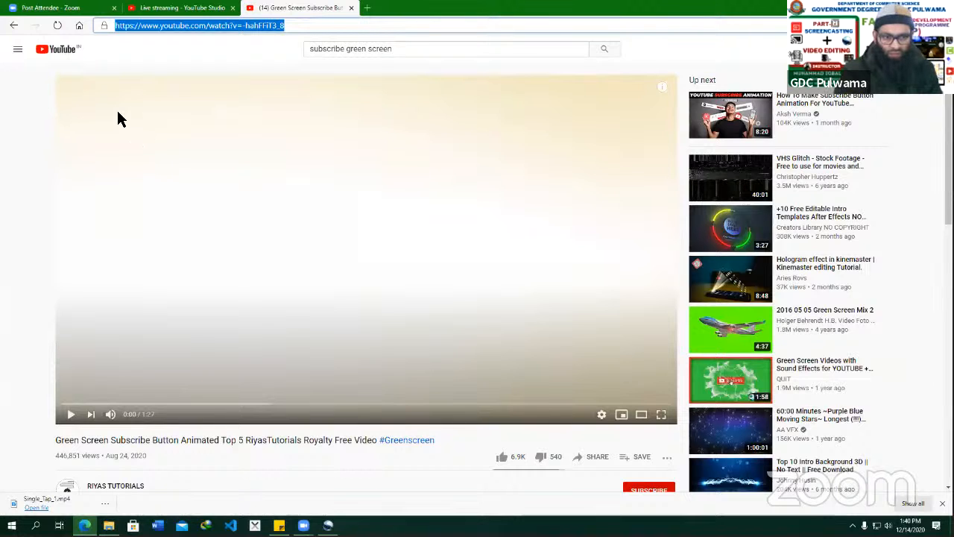
key(alt+Tab)
click(44, 120)
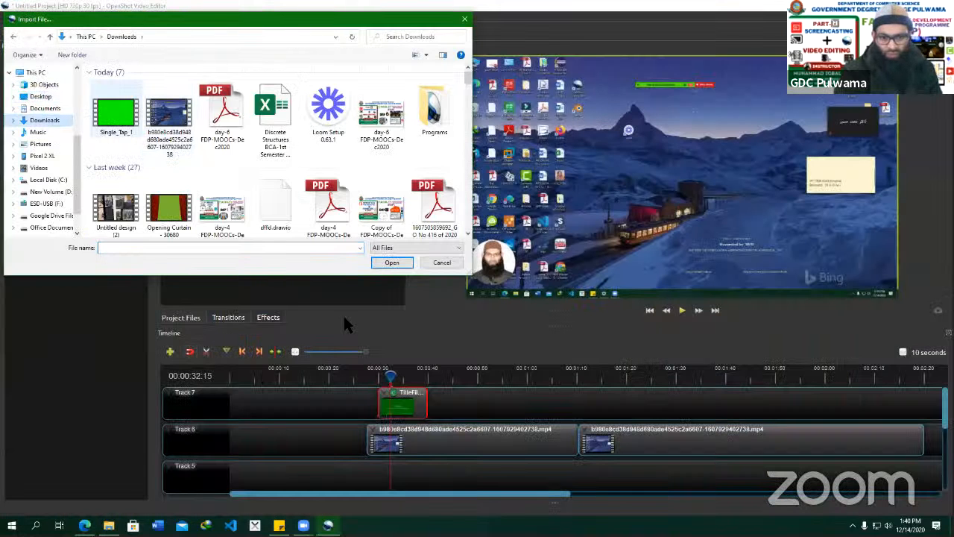
key(Escape)
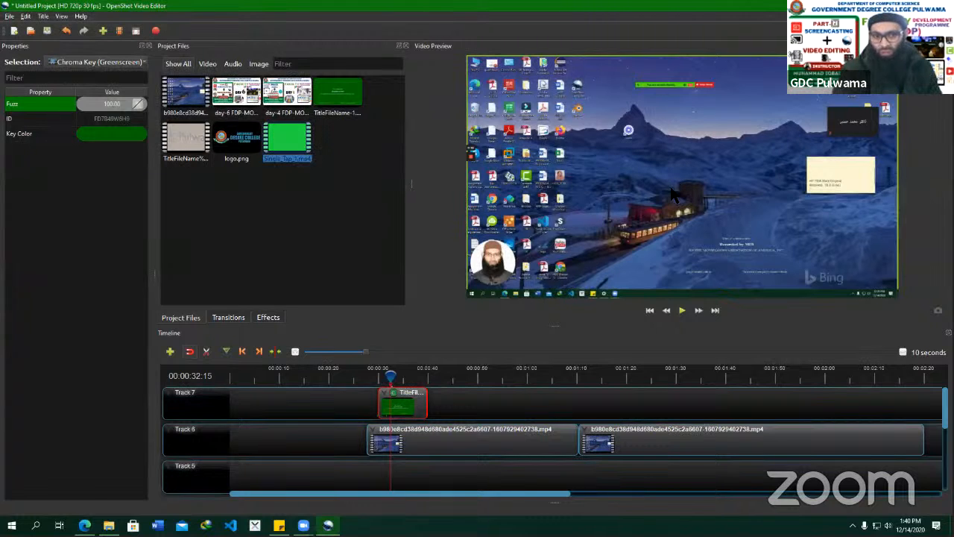
Delete the title clip from Track 7 and place Single_Tap_1.mp4 on that track at about 31 seconds.
click(410, 409)
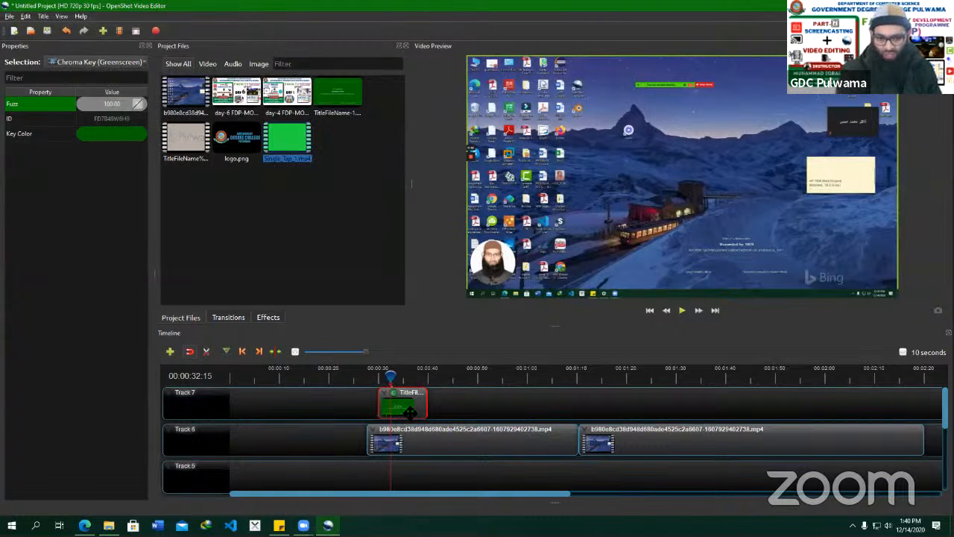
key(Delete)
drag(280, 166, 386, 378)
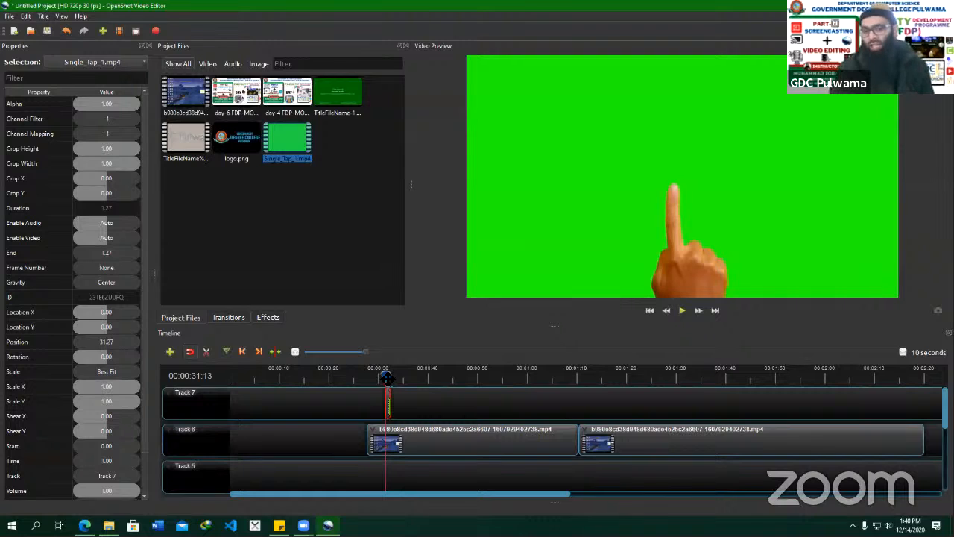
Scrub through the Single_Tap_1.mp4 clip and move the playhead to about 29 seconds, before the clip starts.
drag(387, 378, 390, 378)
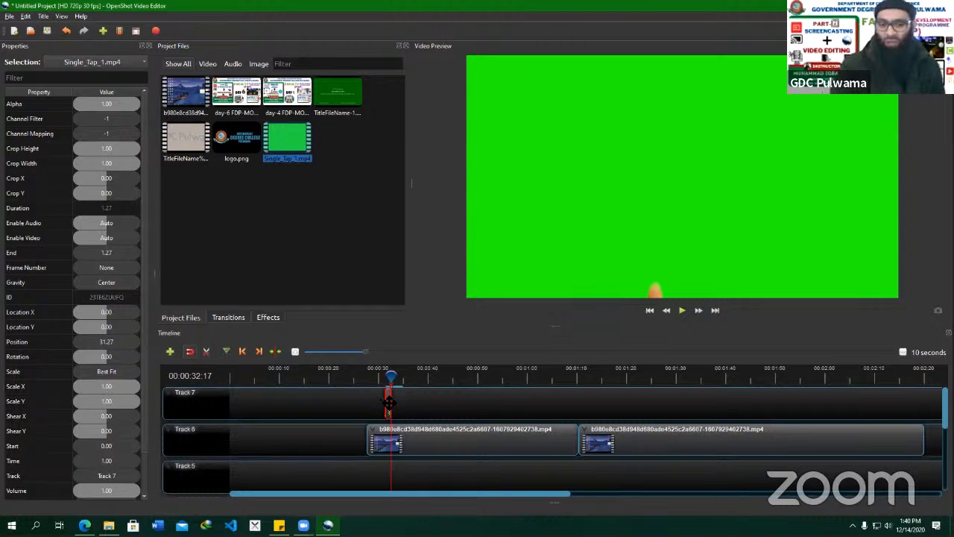
drag(387, 403, 388, 406)
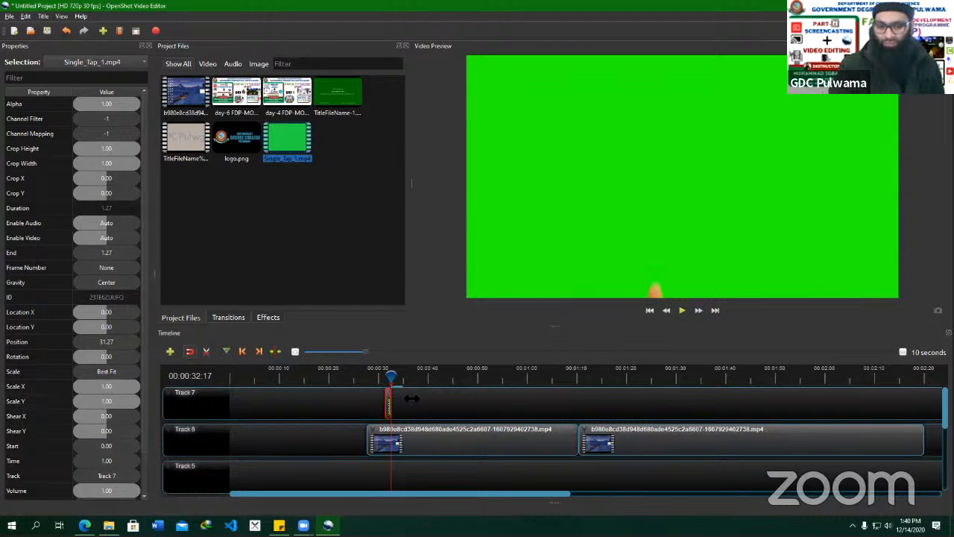
click(374, 372)
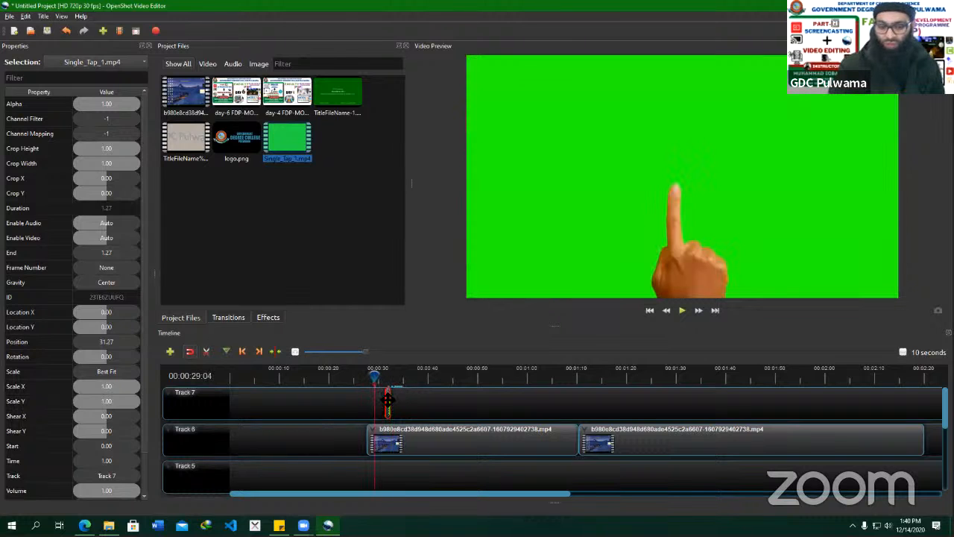
Apply the Chroma Key (Greenscreen) effect to the Single_Tap_1.mp4 clip on Track 7.
drag(373, 357, 348, 362)
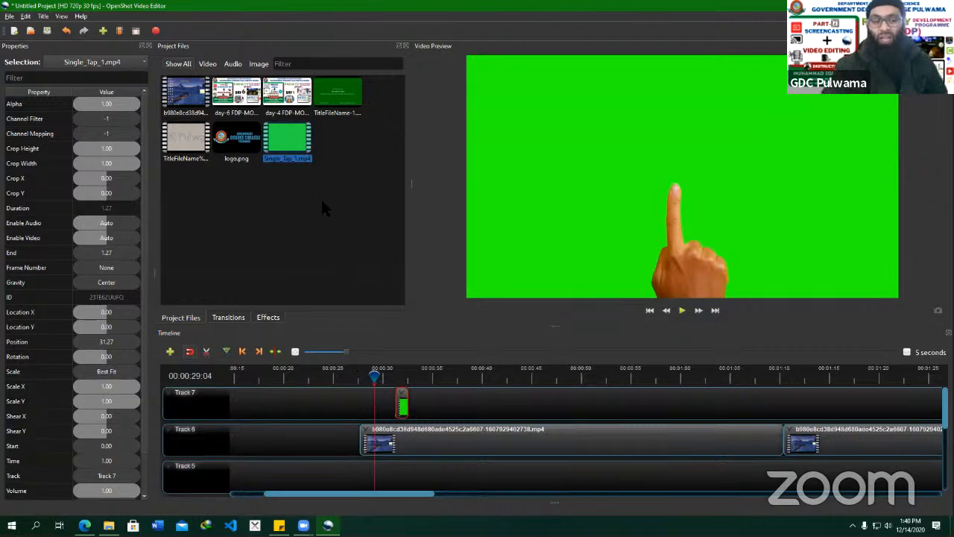
click(268, 318)
click(335, 100)
drag(335, 100, 406, 409)
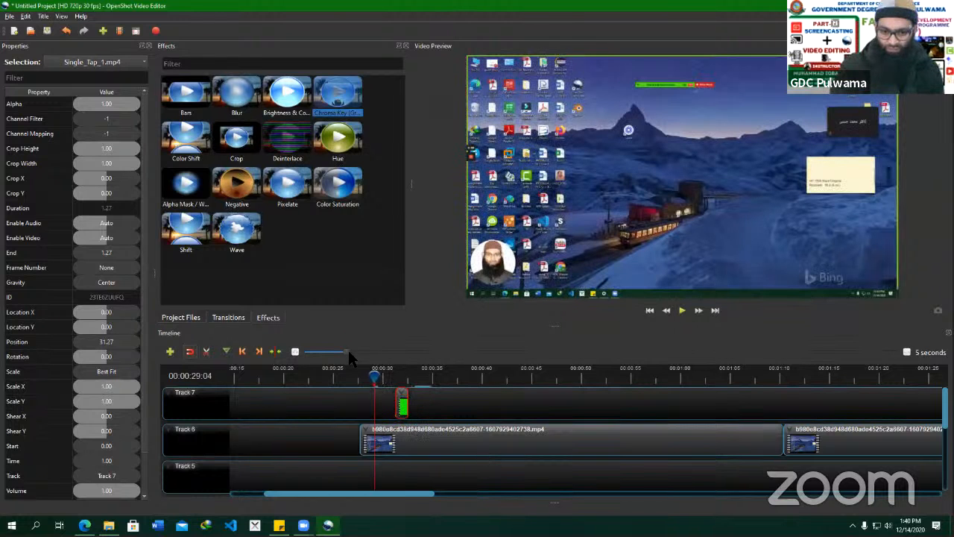
drag(348, 351, 312, 363)
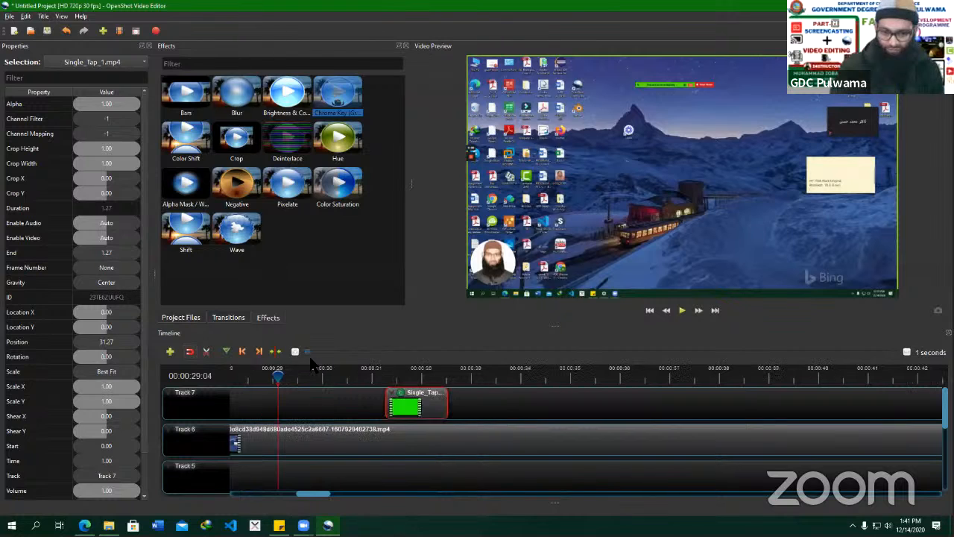
Show the properties of the Chroma Key effect on the Single_Tap_1.mp4 clip.
click(401, 393)
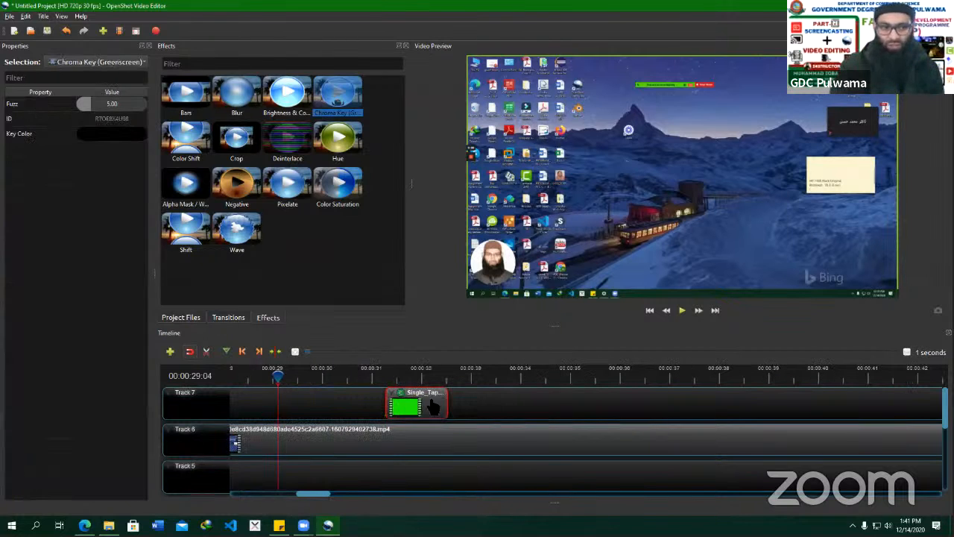
double_click(119, 137)
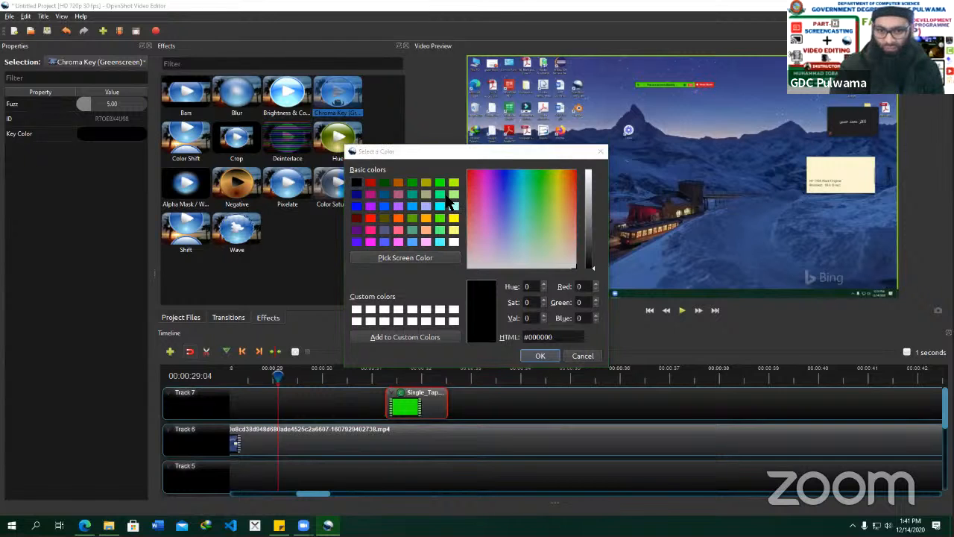
click(526, 158)
drag(378, 160, 220, 163)
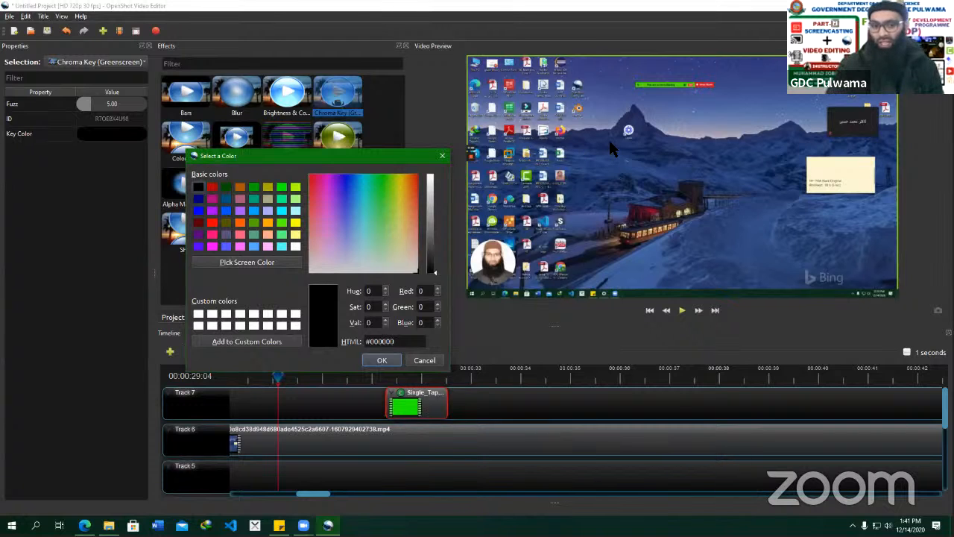
click(442, 155)
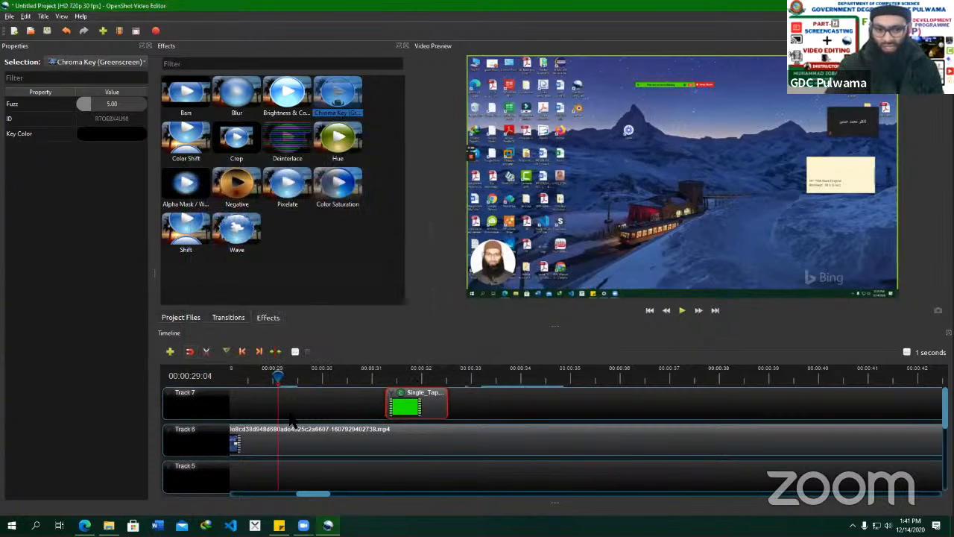
Move the playhead into the clip at 31:14 and set the Key Color to #1eff06, sampled from the green background in the preview.
click(289, 377)
drag(386, 374, 392, 374)
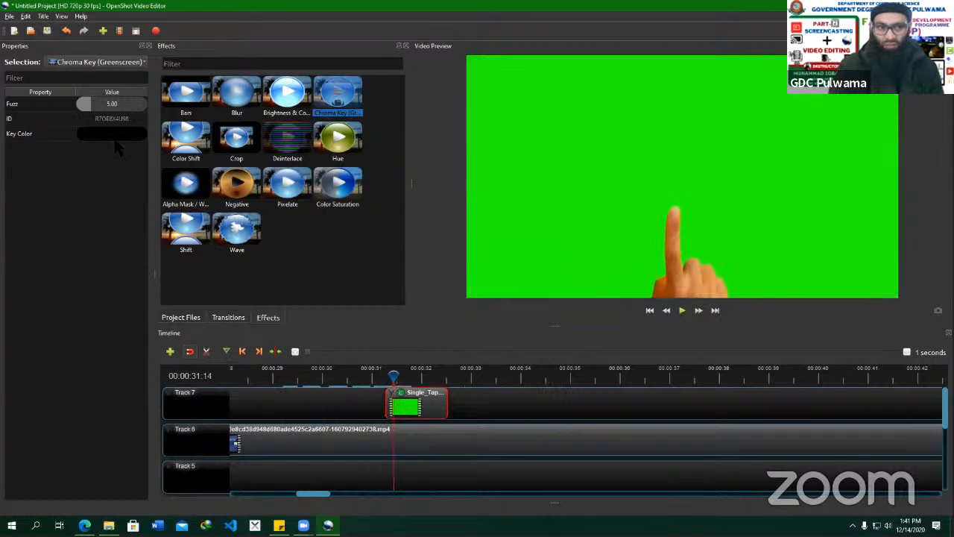
double_click(112, 136)
drag(511, 157, 421, 158)
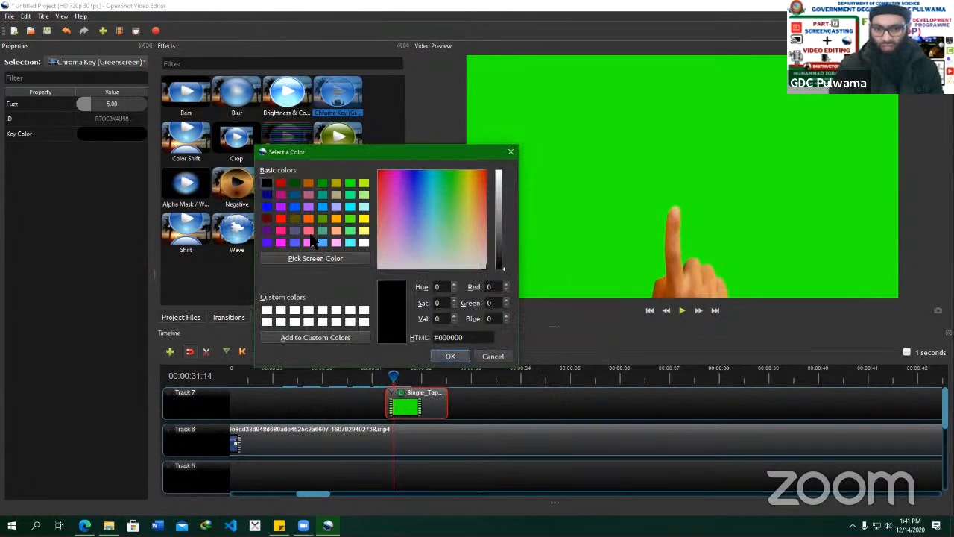
click(316, 257)
click(650, 140)
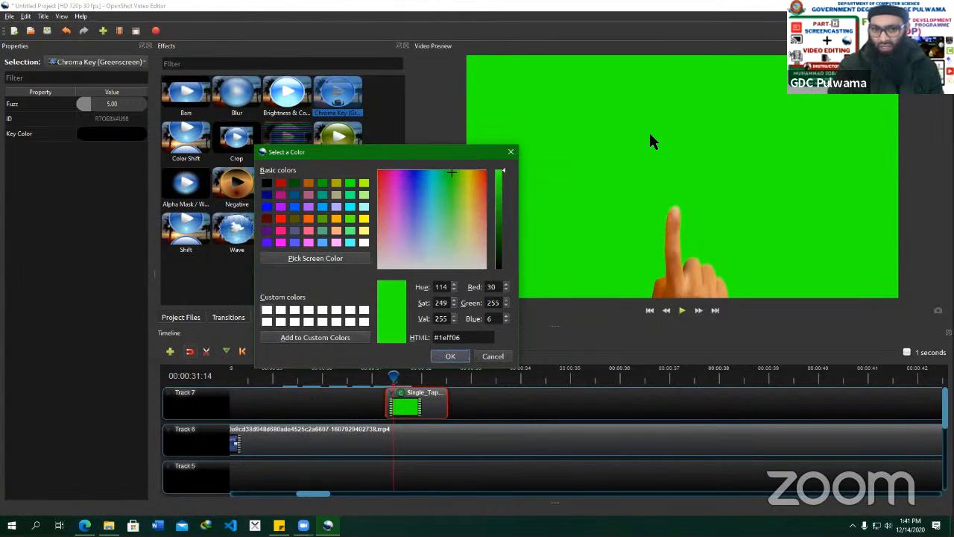
click(453, 360)
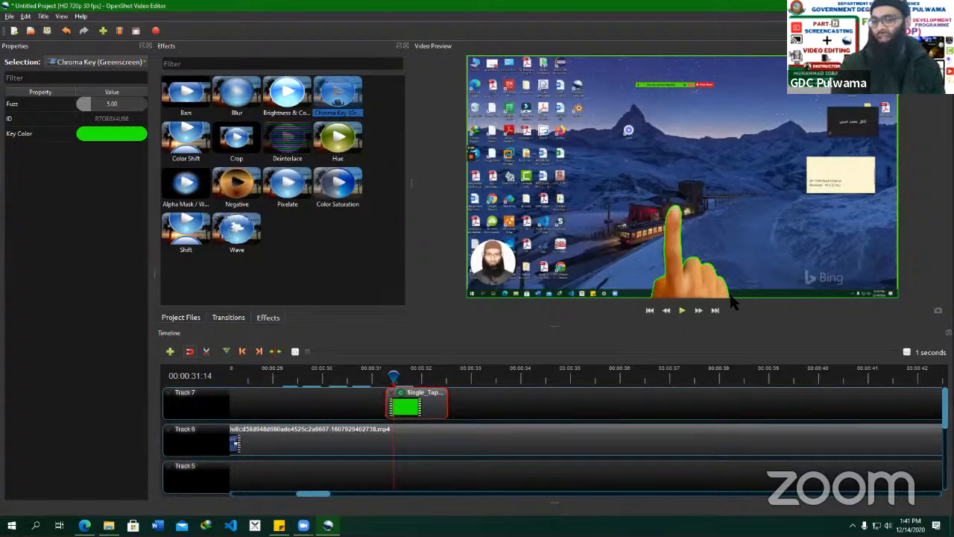
Try Fuzz values of 100, 500 and 200 on the Chroma Key effect.
double_click(112, 106)
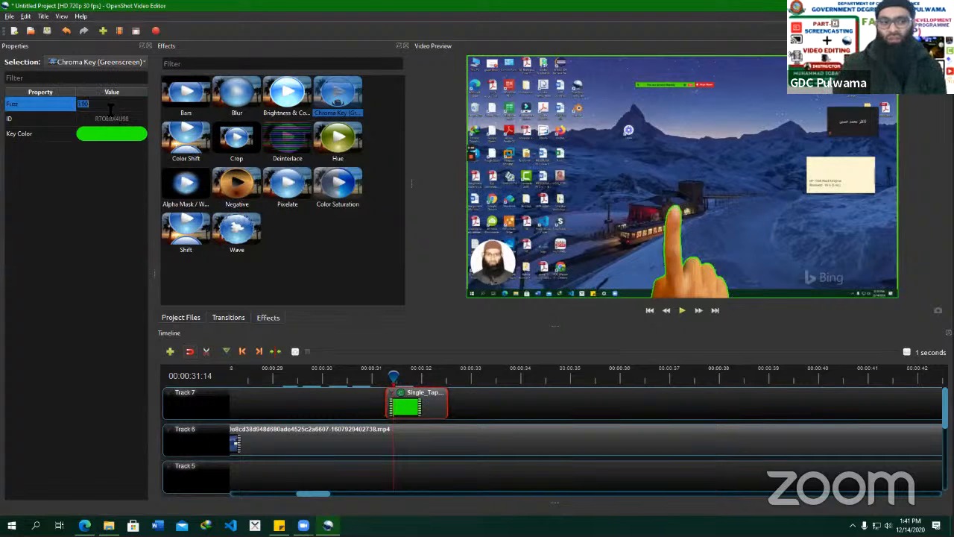
text(10)
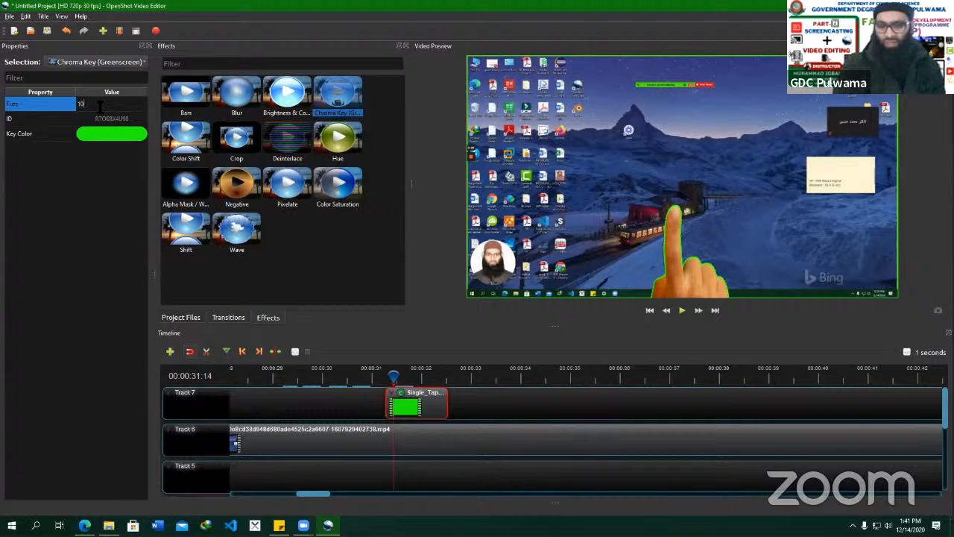
key(Return)
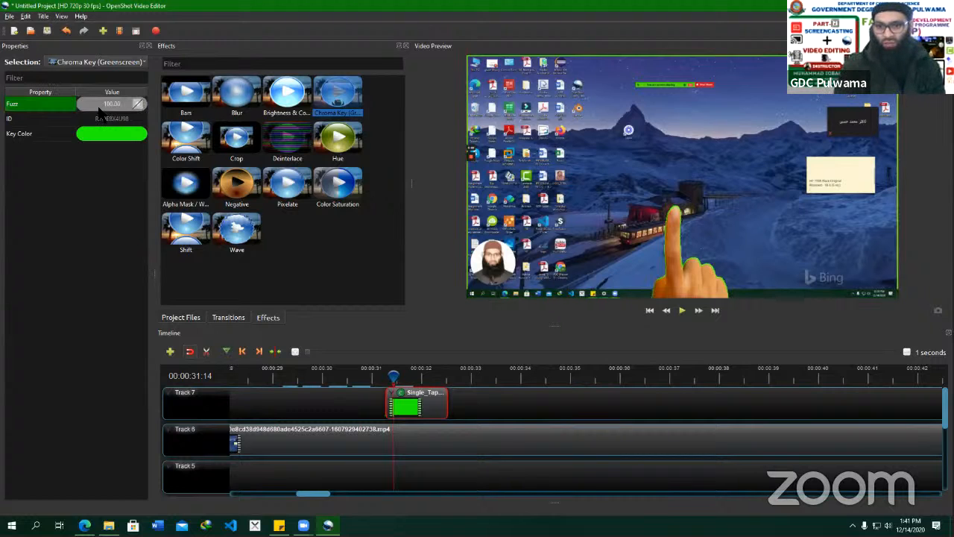
double_click(99, 108)
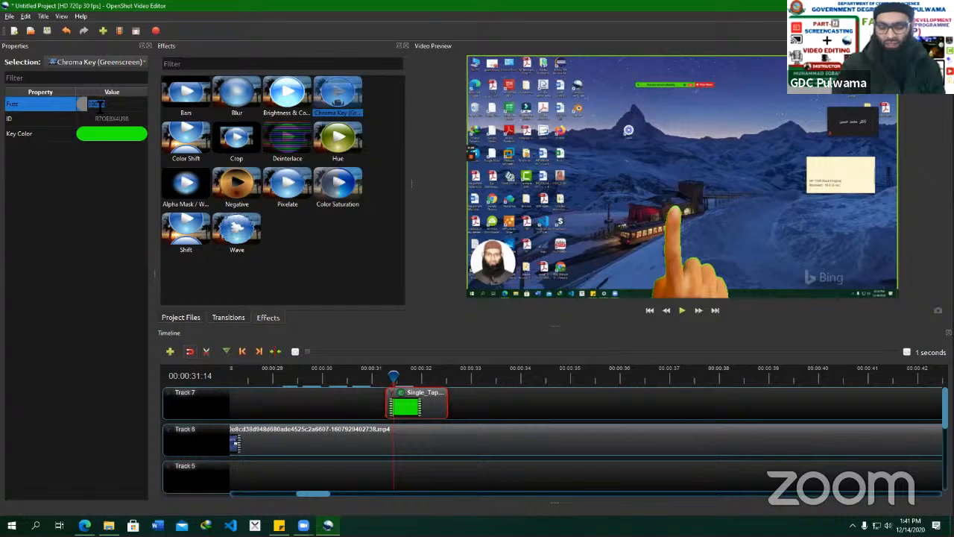
text(500)
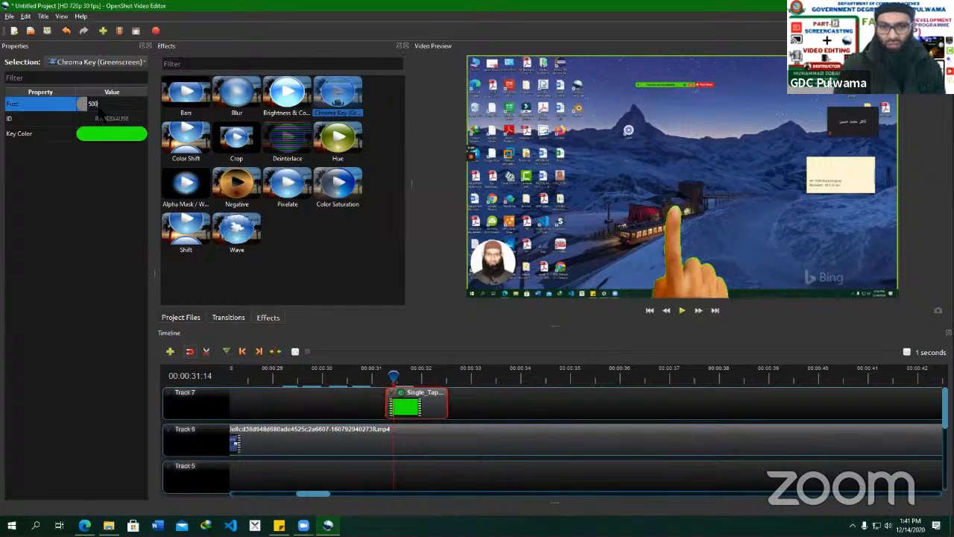
key(Return)
double_click(99, 108)
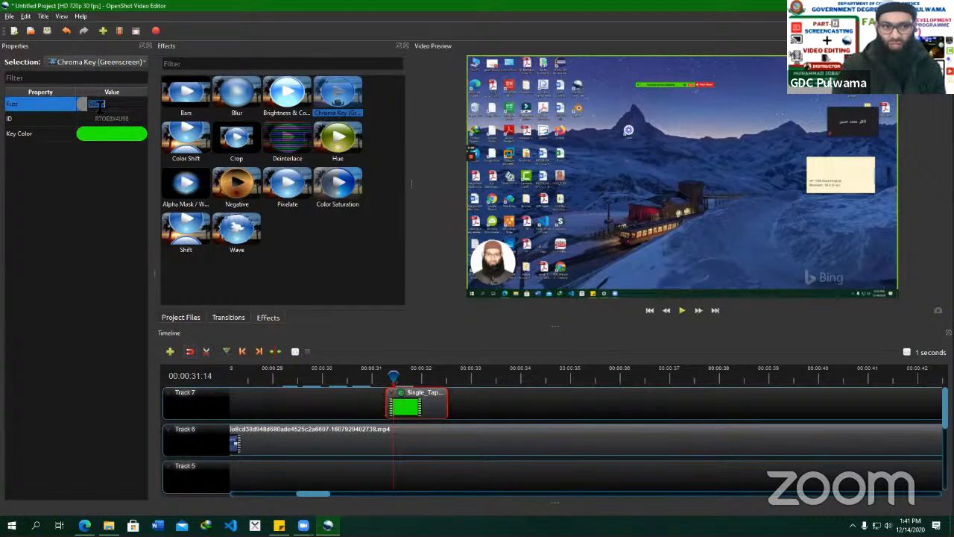
text(200)
key(Return)
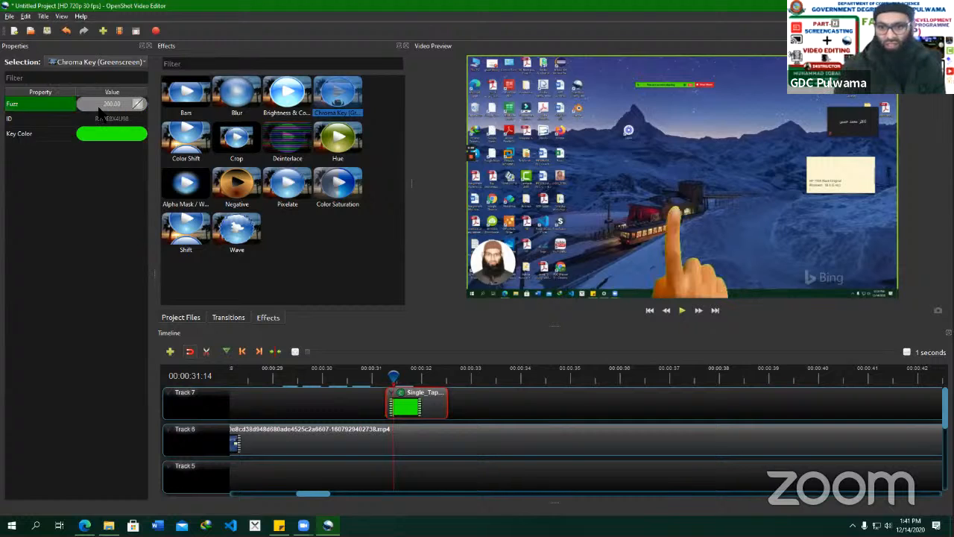
Set the Chroma Key effect's Fuzz to 250.
double_click(99, 108)
text(250)
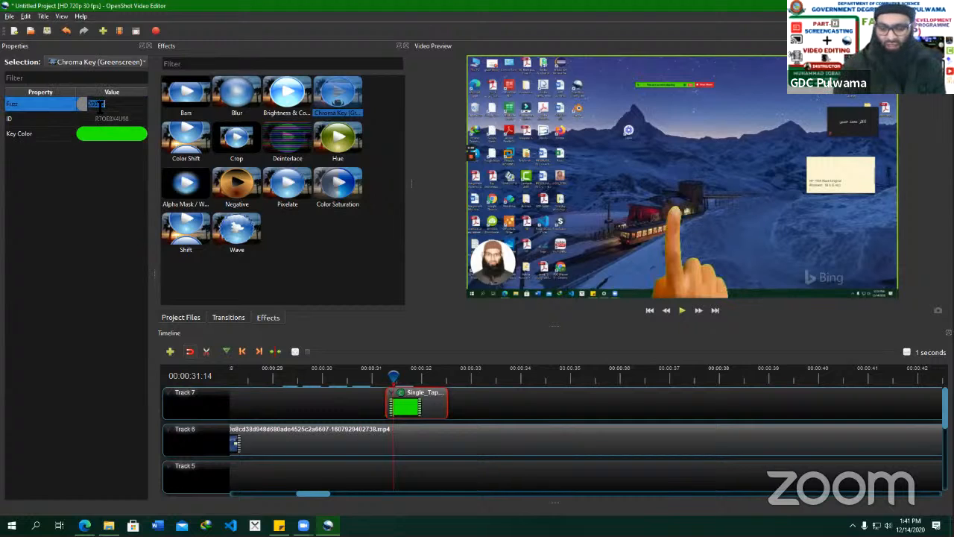
key(Return)
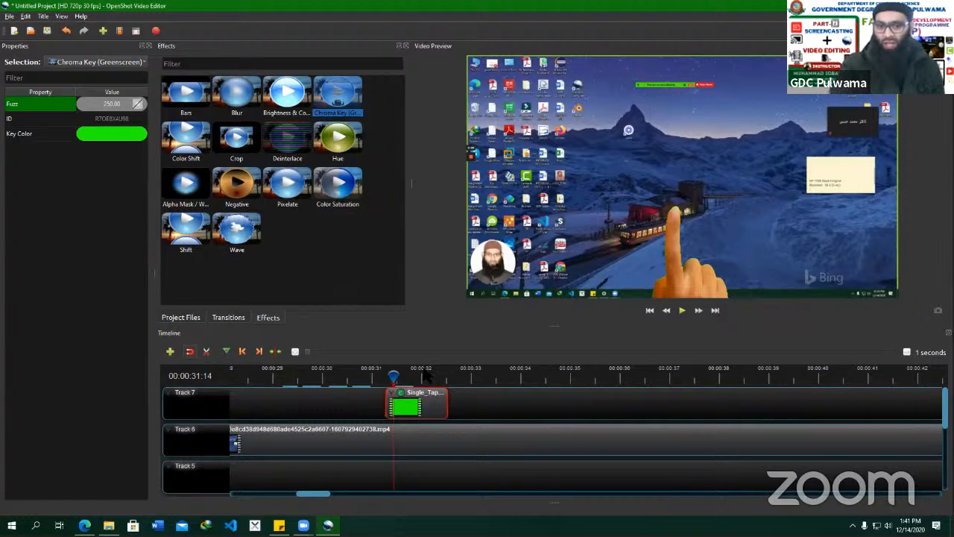
Transform the Single_Tap_1.mp4 clip to about 0.41 by 0.36 scale and place the finger under the round icon beside the mountain peak.
right_click(411, 403)
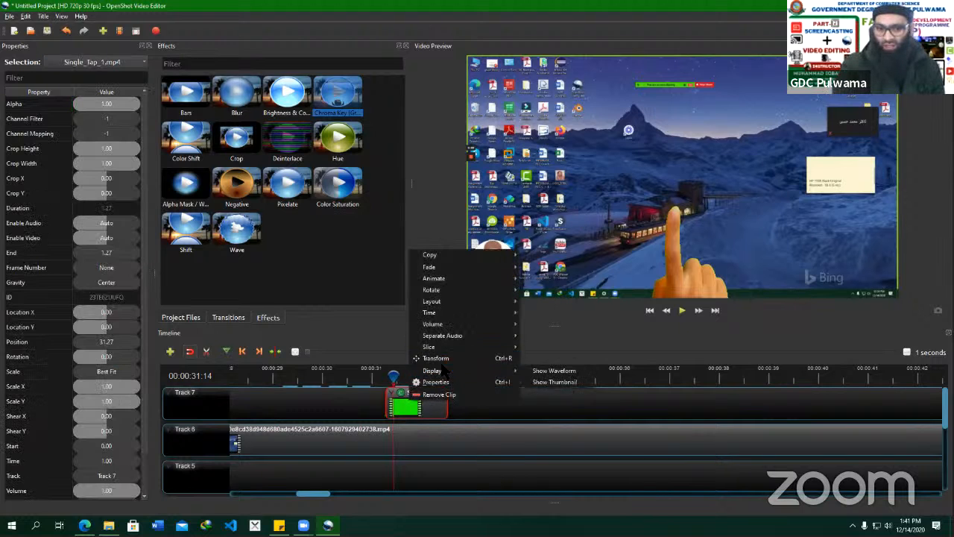
click(447, 382)
drag(474, 62, 595, 133)
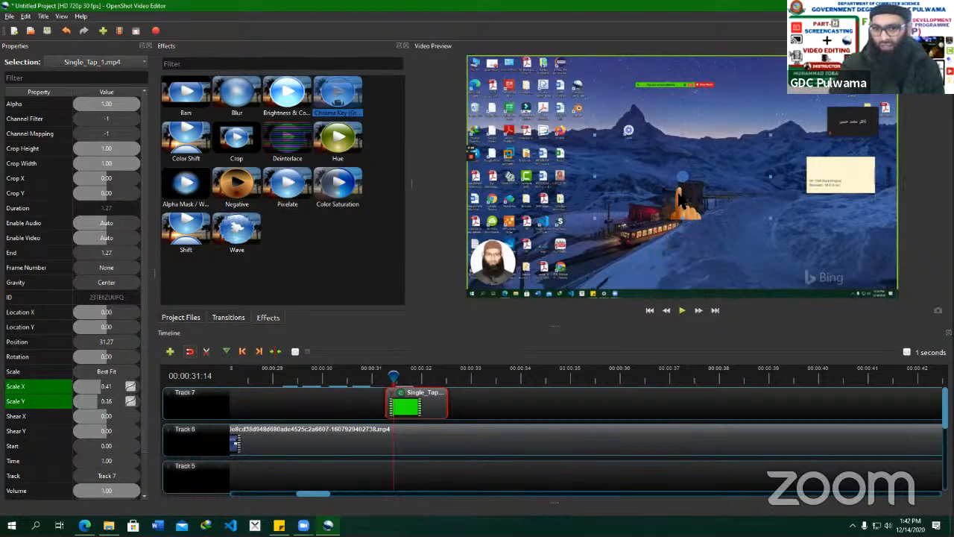
drag(680, 194, 680, 179)
drag(640, 154, 627, 117)
Play back the finger tap overlay from about 31 seconds and pause after the clip ends.
click(393, 376)
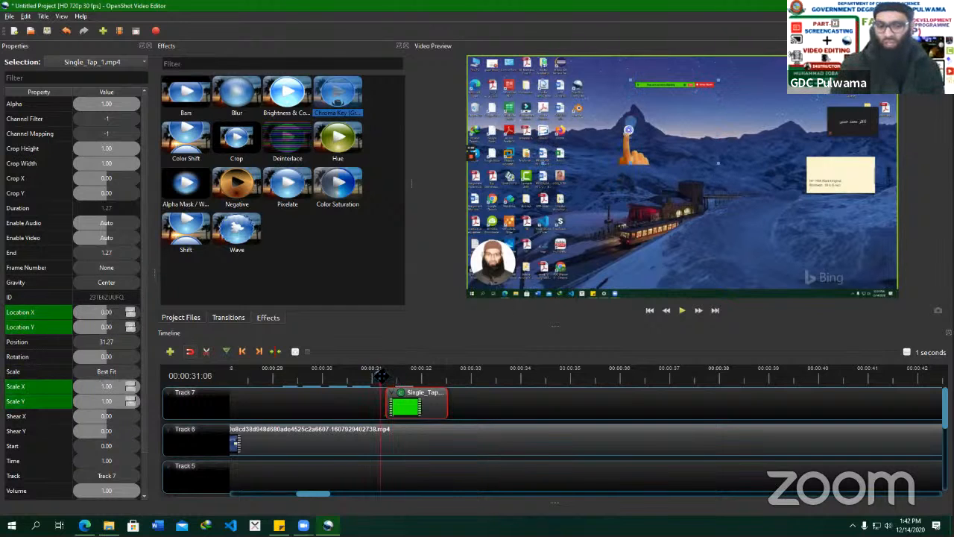
key(space)
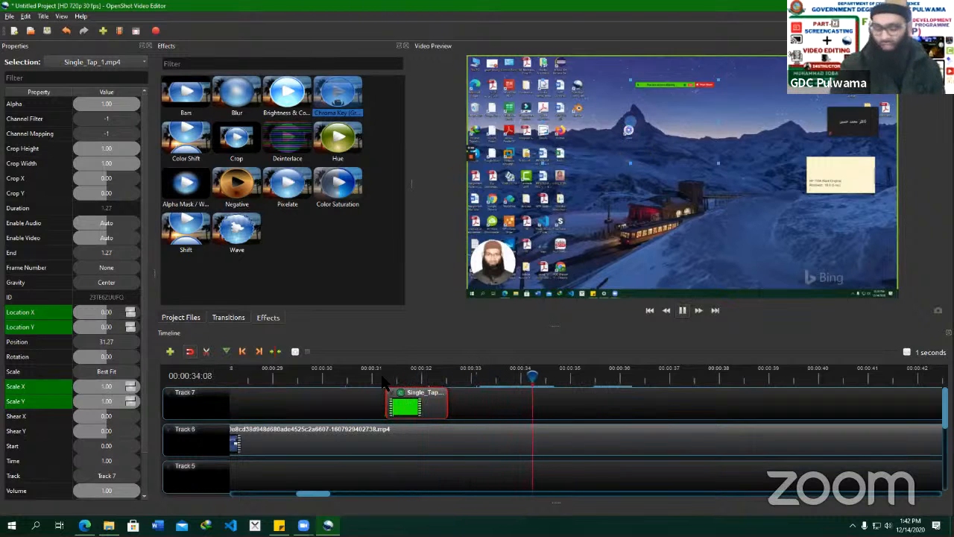
key(space)
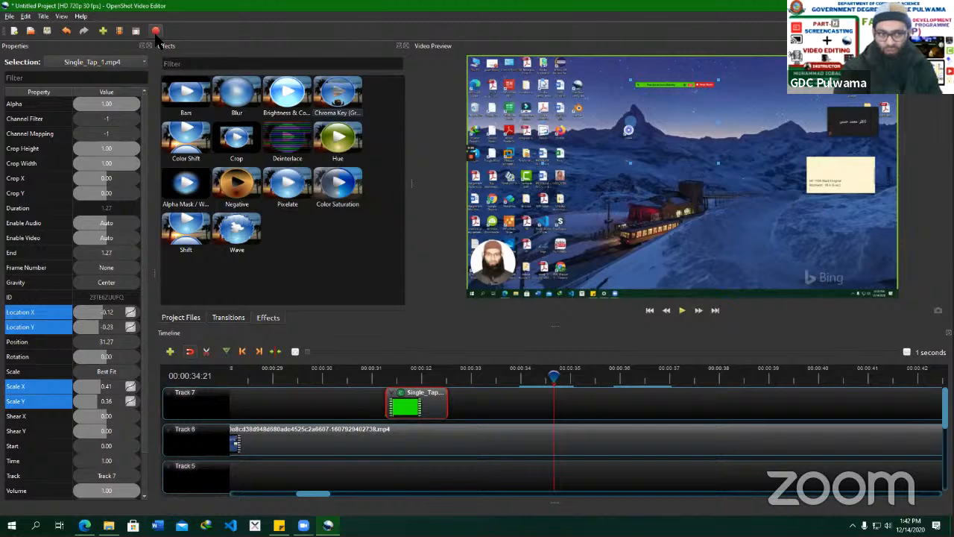
Open the Export Video settings and name the output file MyVideo.
click(9, 16)
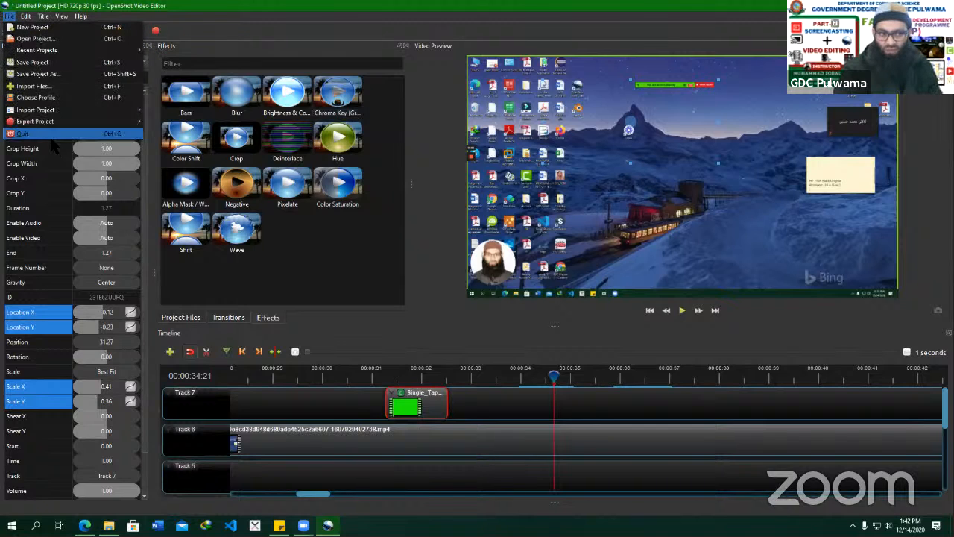
mouse_move(54, 128)
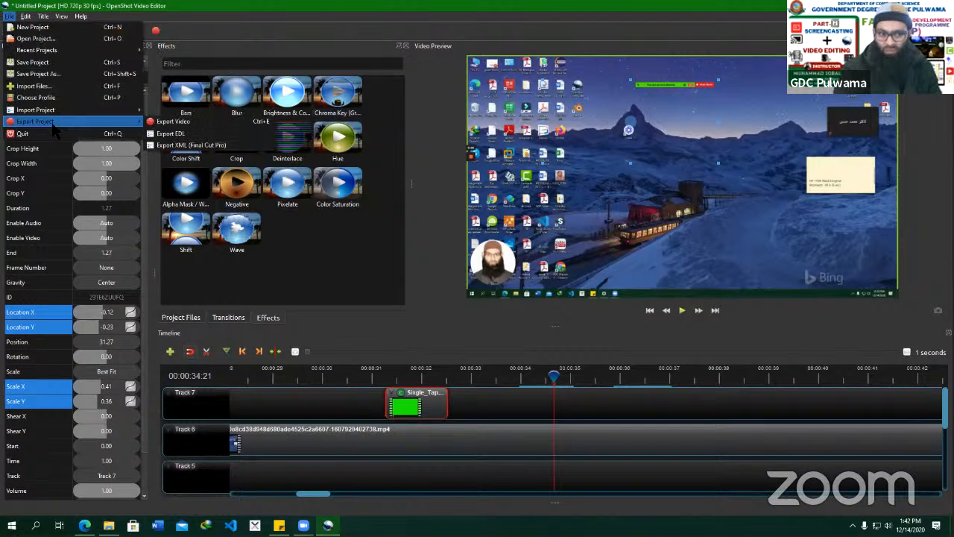
click(153, 33)
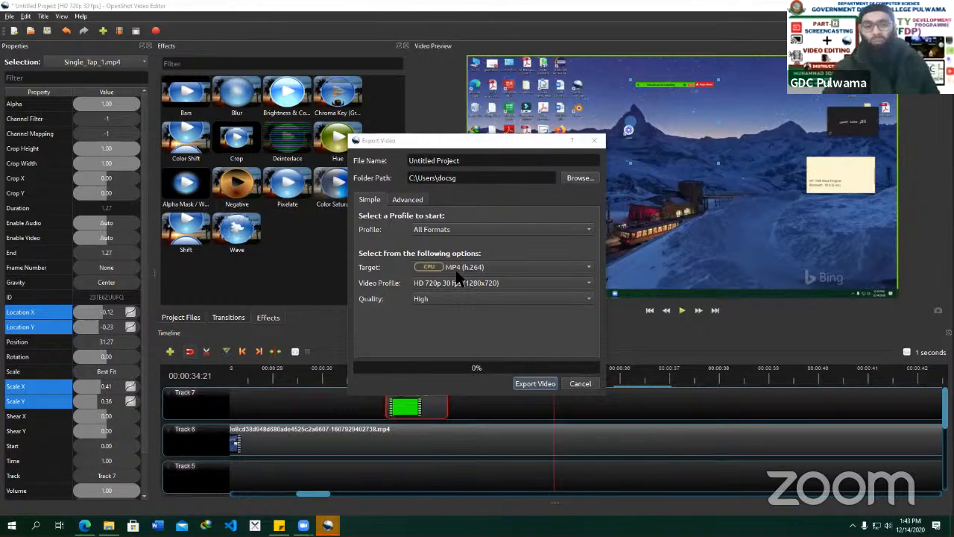
click(431, 145)
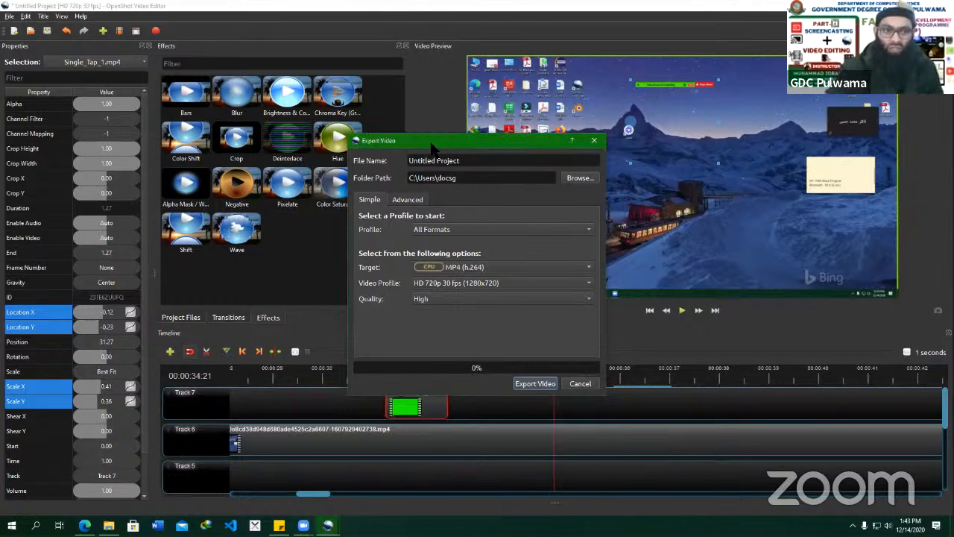
drag(432, 146, 354, 155)
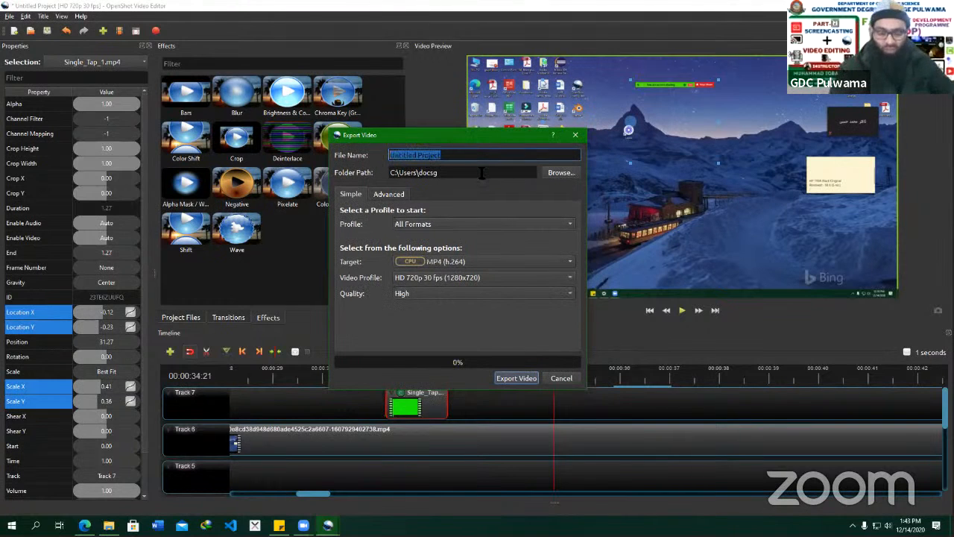
text(MyVideo)
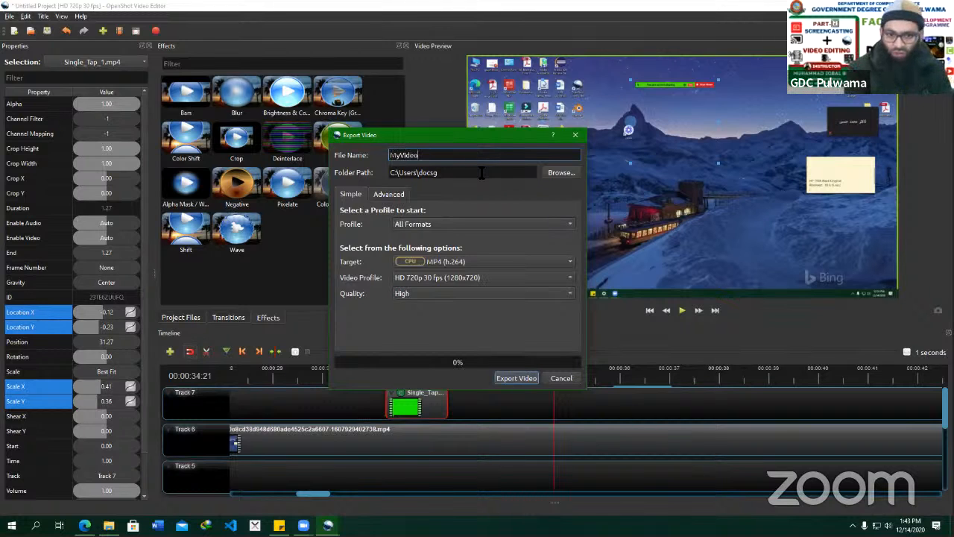
Set the export destination to the Videos folder under This PC.
click(560, 172)
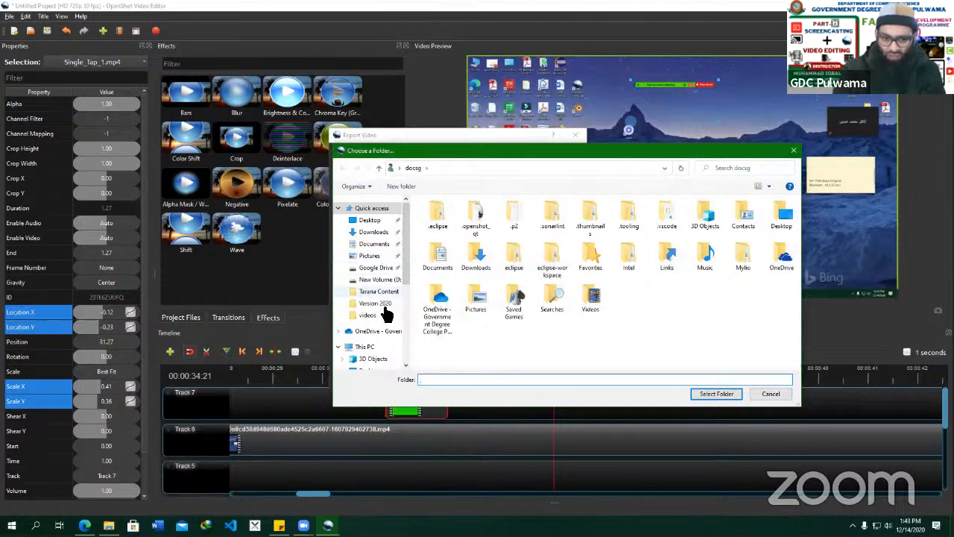
click(377, 318)
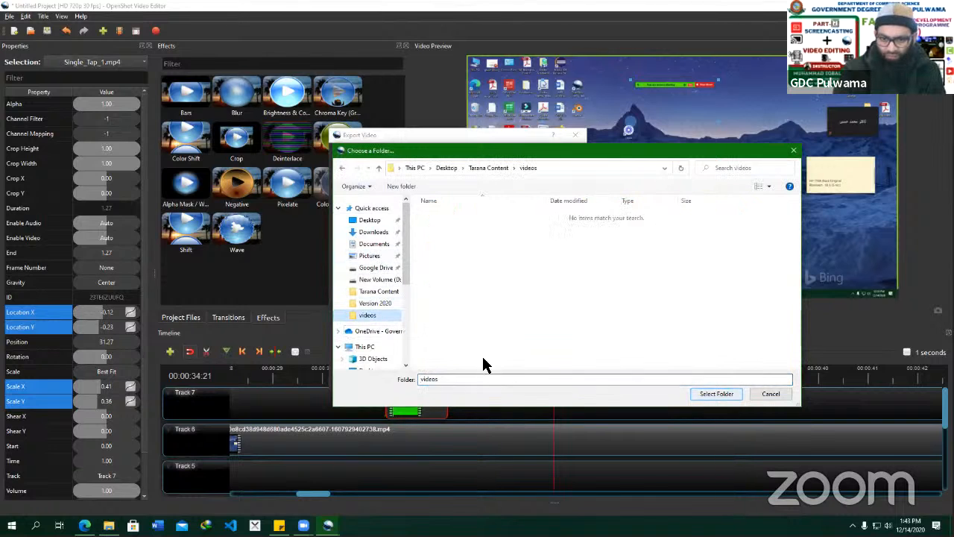
scroll(380, 315, down, 1)
scroll(381, 316, down, 1)
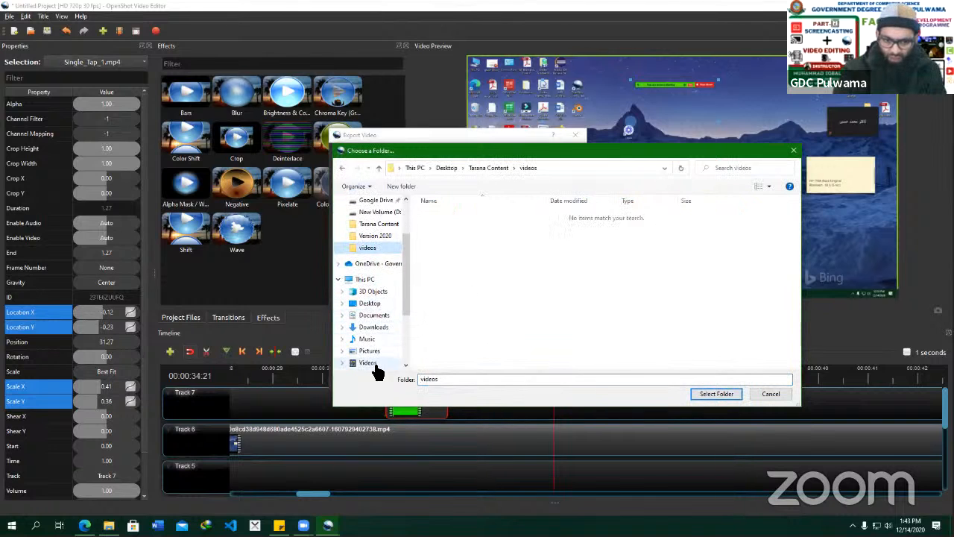
click(380, 362)
click(727, 394)
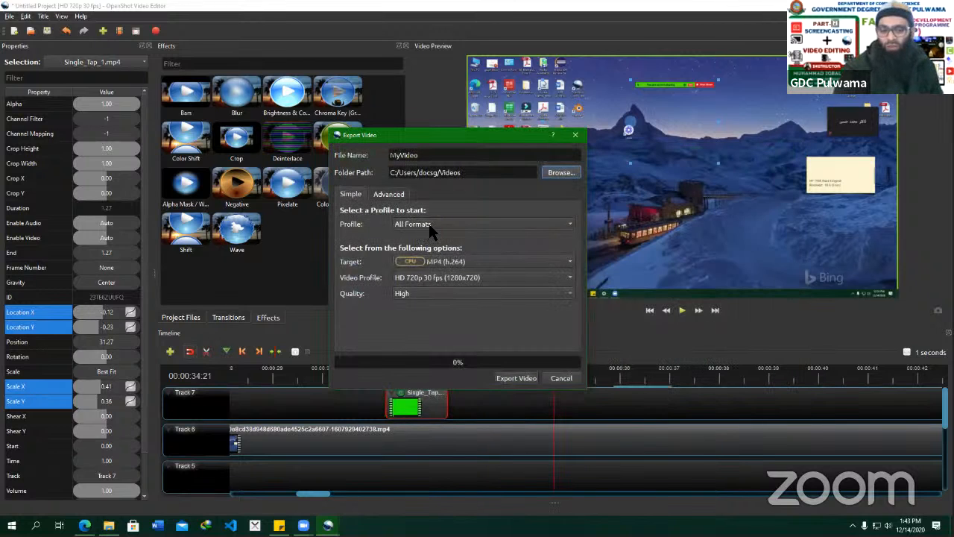
Set the export profile to Web and the target to YouTube-HD, keeping the quality at High.
click(430, 225)
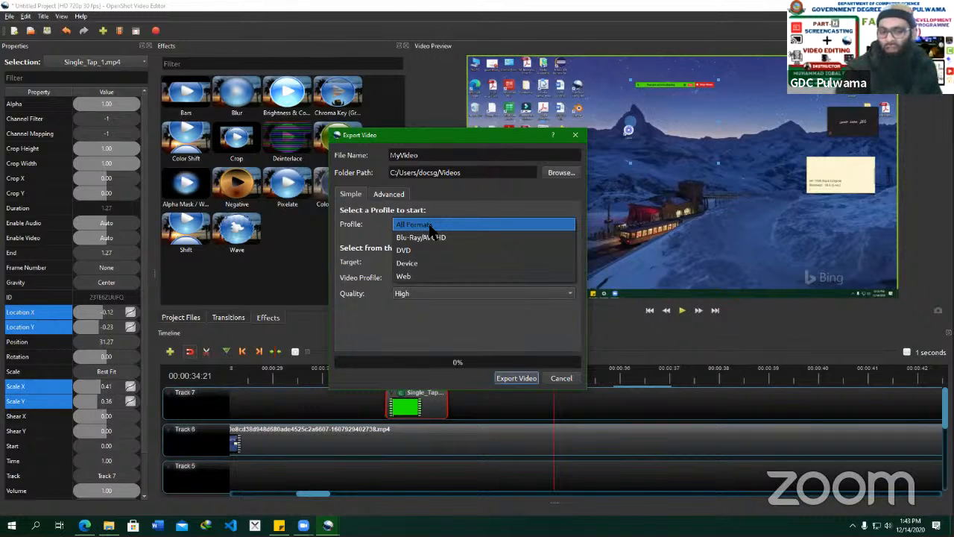
click(414, 276)
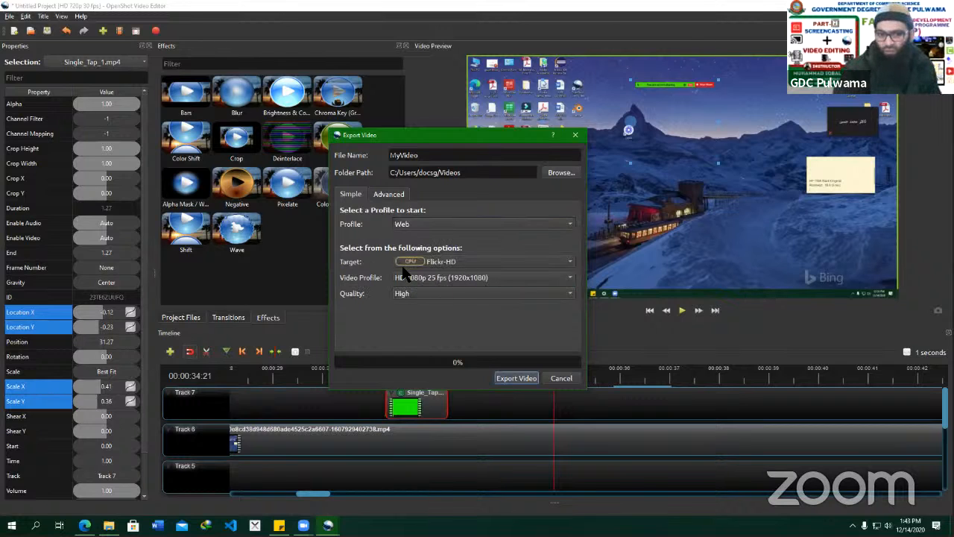
click(451, 265)
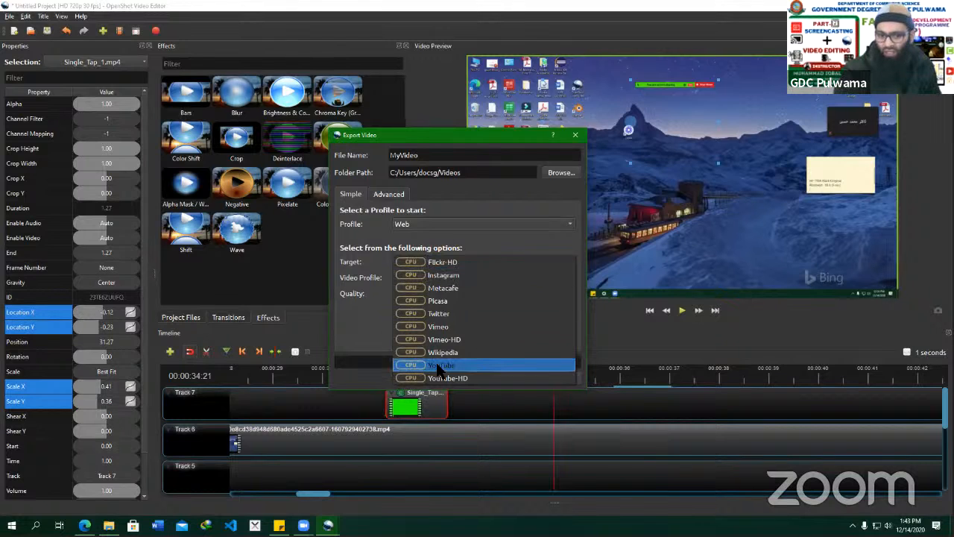
click(450, 381)
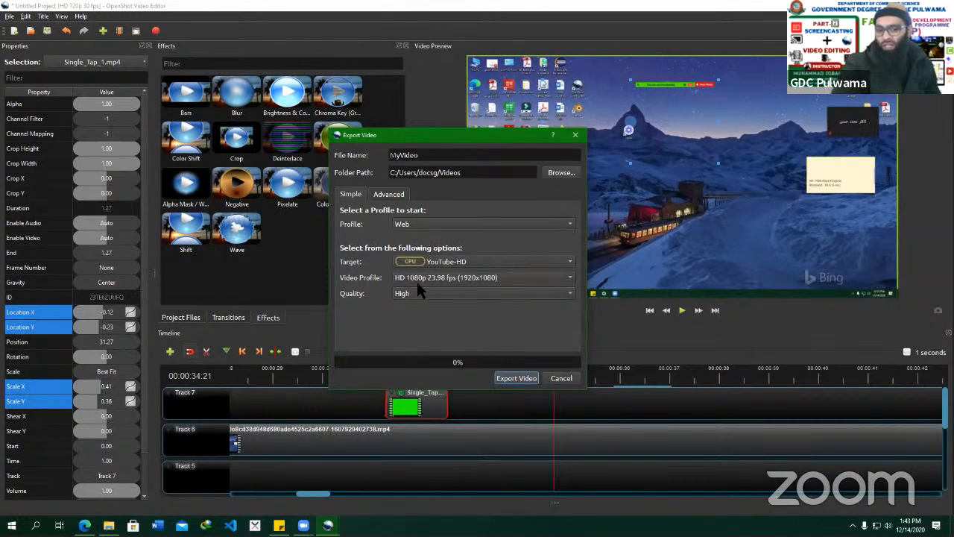
click(427, 293)
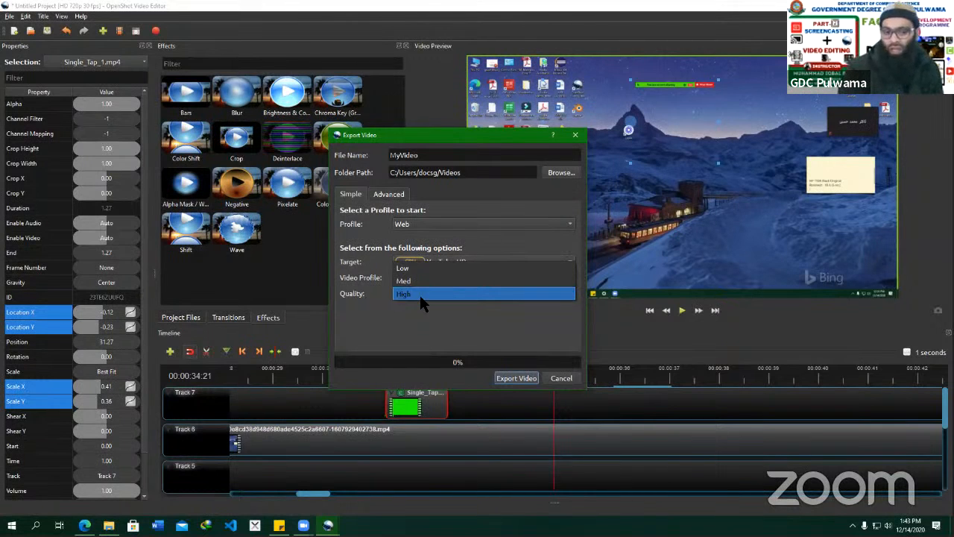
click(414, 293)
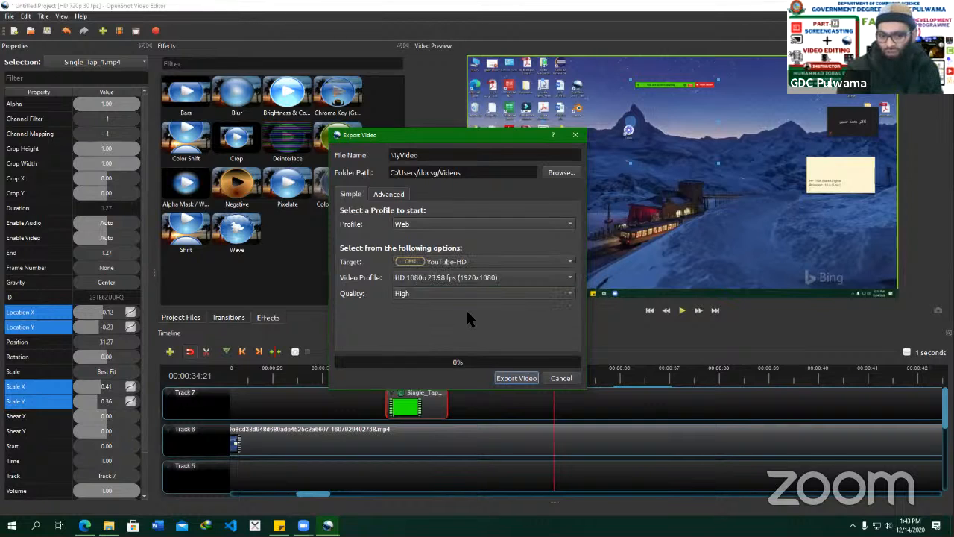
Export the video with the HD 1080p 23.98 fps (1920x1080) video profile and close the finished export.
click(447, 278)
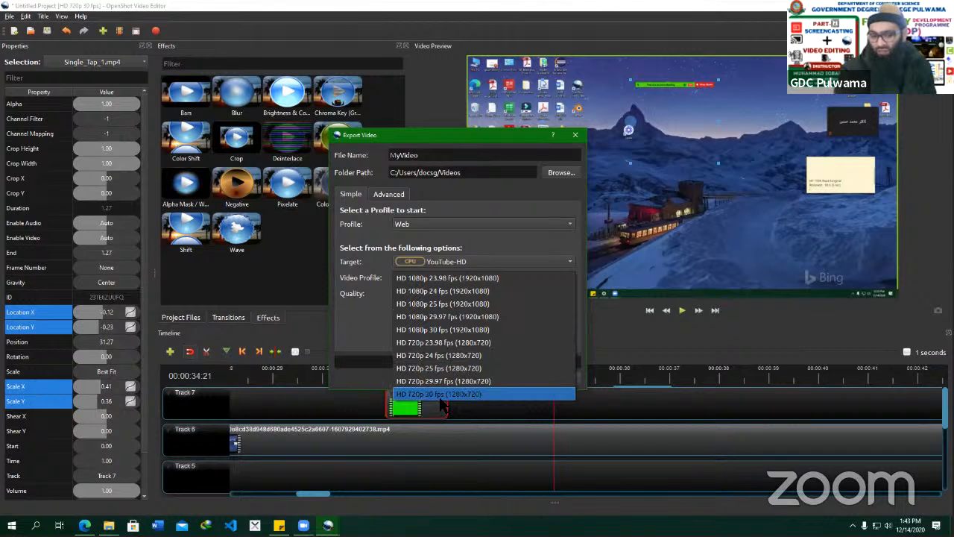
click(478, 228)
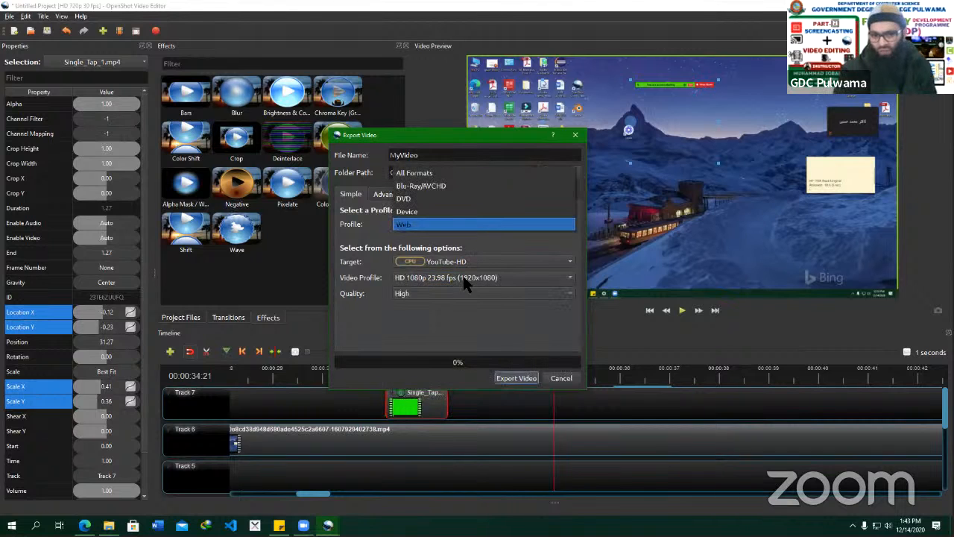
click(408, 315)
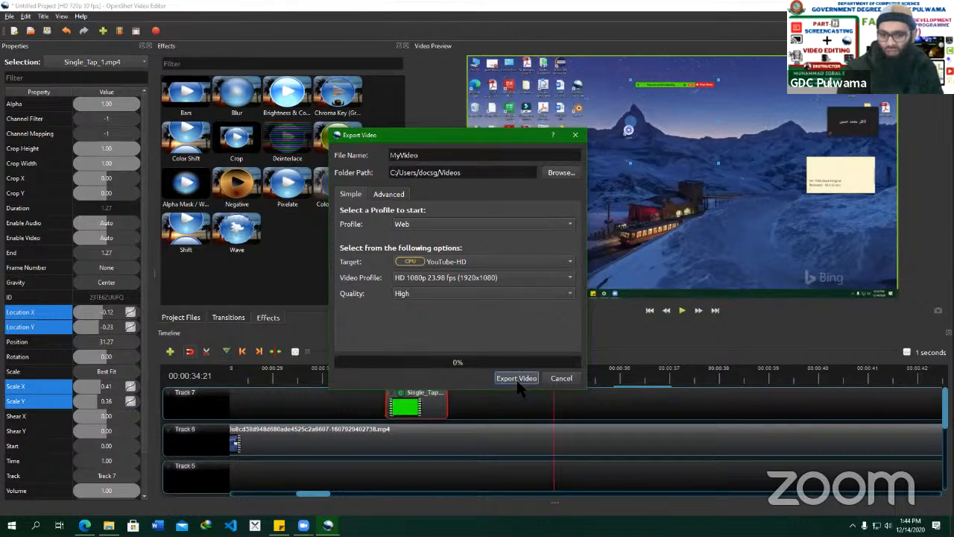
click(517, 380)
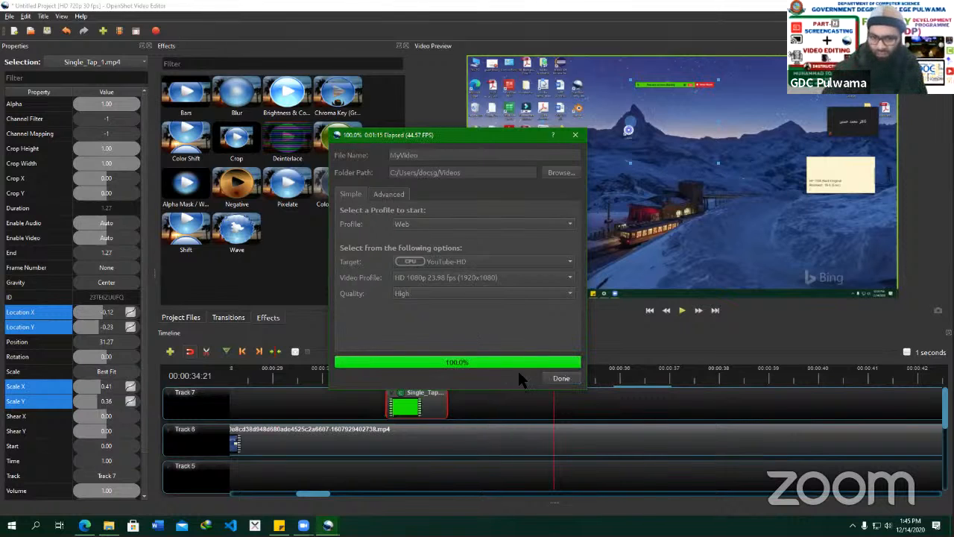
click(561, 377)
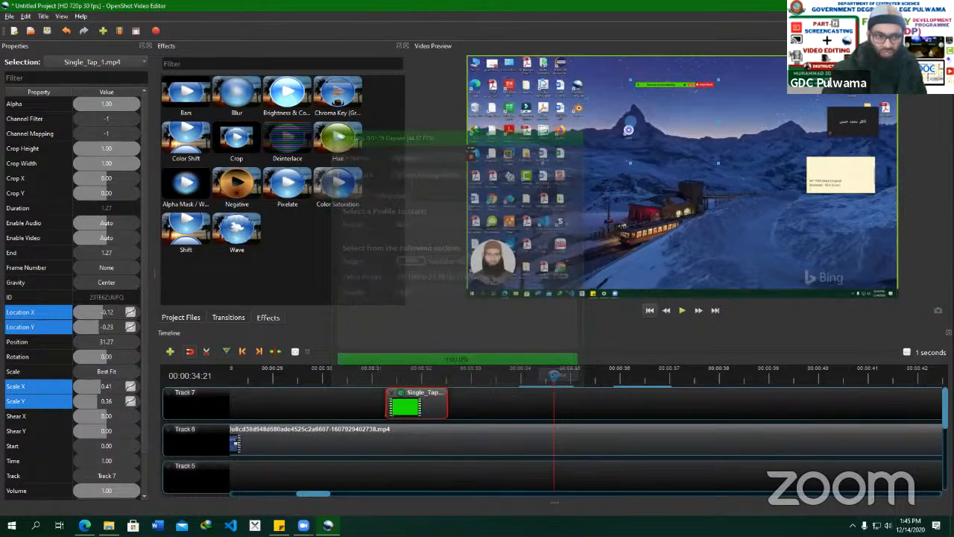
Switch to File Explorer and open the exported MyVideo file from the Videos folder for playback.
key(super+d)
key(super+e)
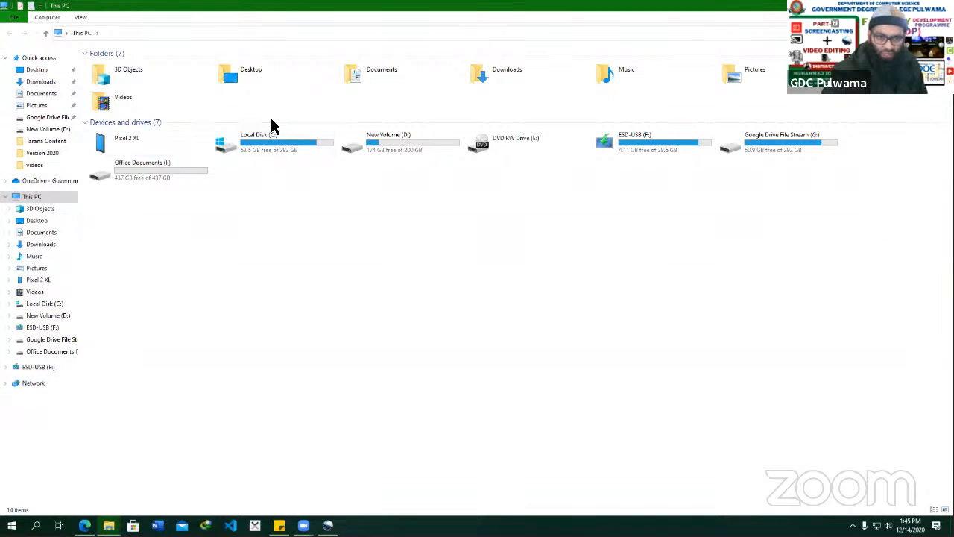
double_click(123, 112)
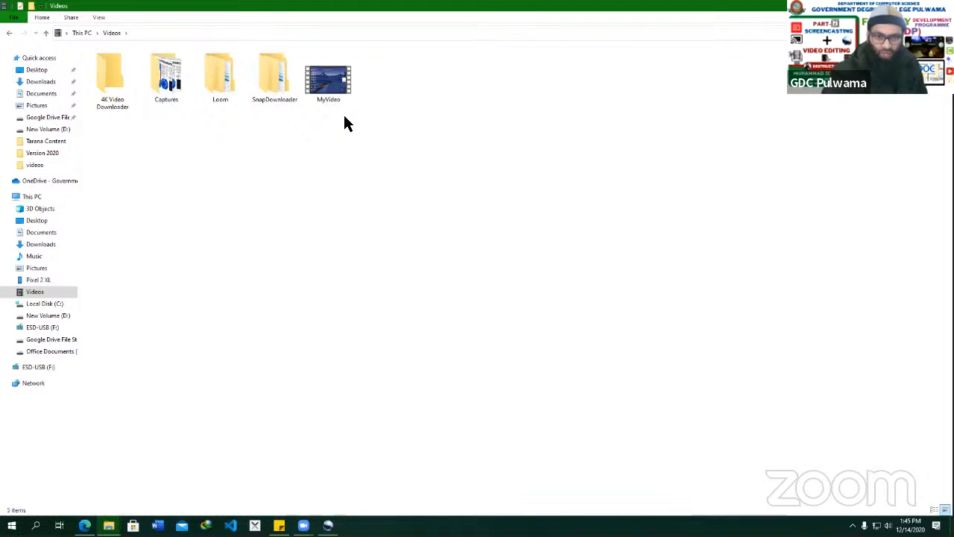
double_click(313, 86)
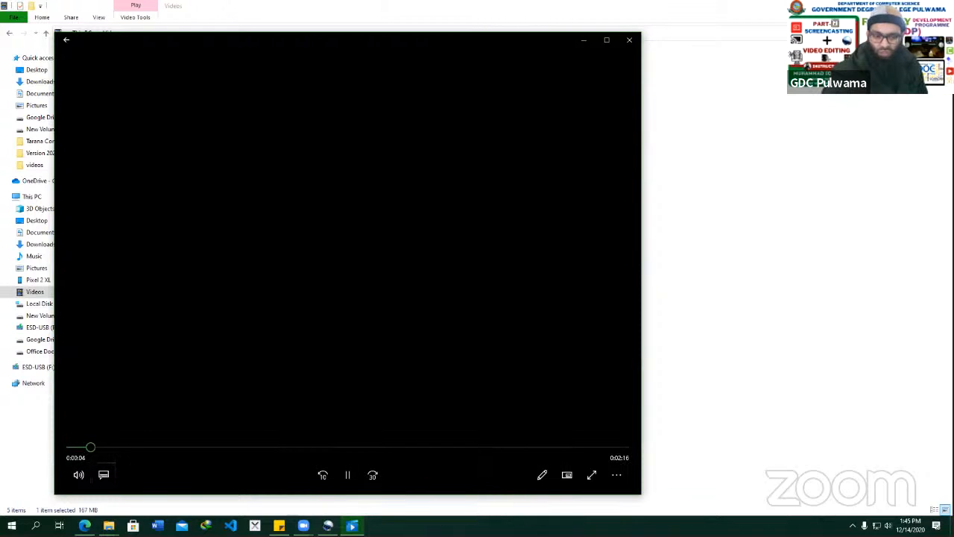
Skim through MyVideo from the beginning to near its end, and close the player and the folder window.
drag(95, 448, 183, 447)
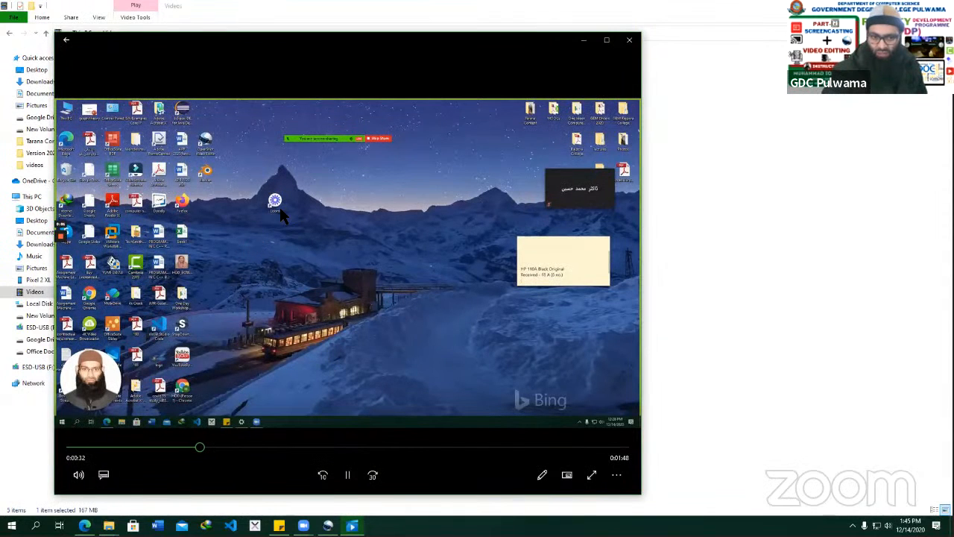
click(250, 448)
drag(251, 447, 613, 447)
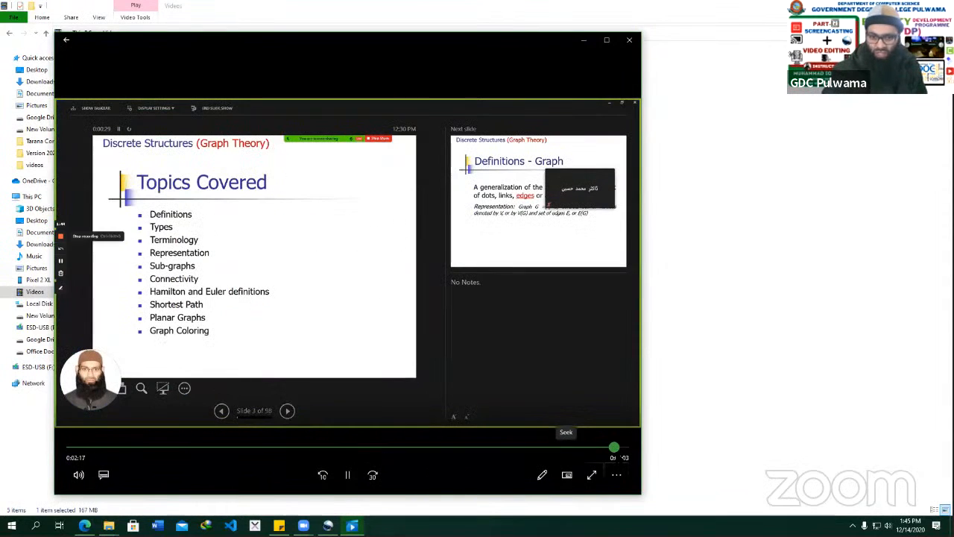
click(629, 39)
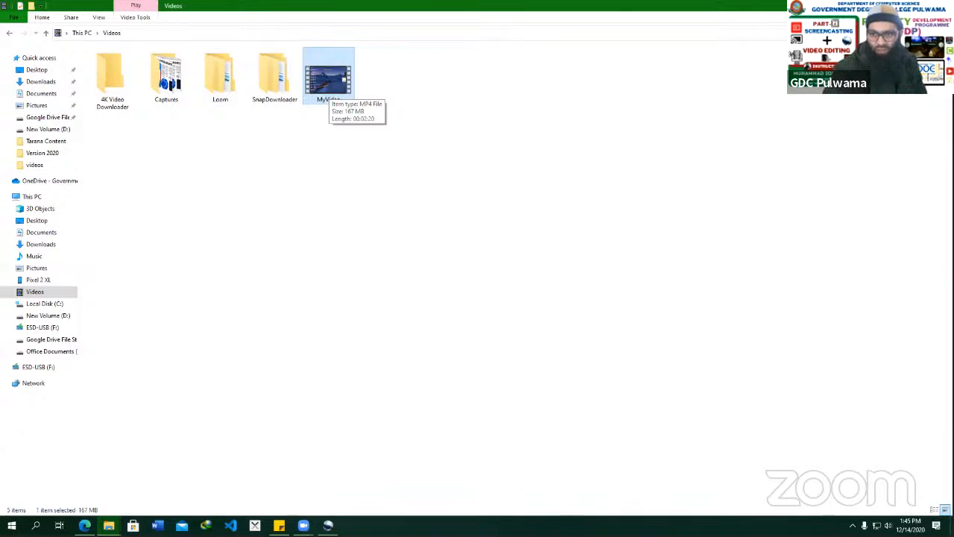
click(897, 6)
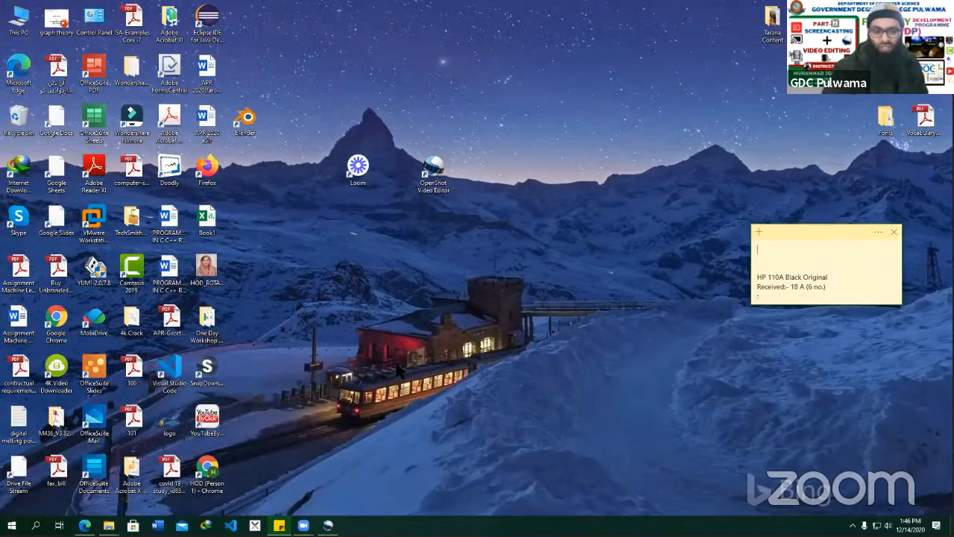
Return to OpenShot and close it without saving the project changes.
click(328, 525)
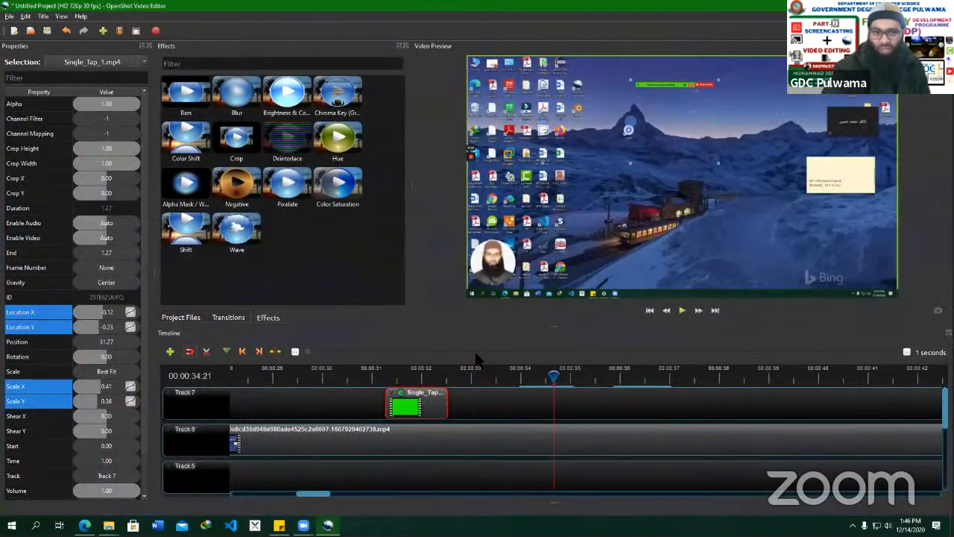
click(942, 6)
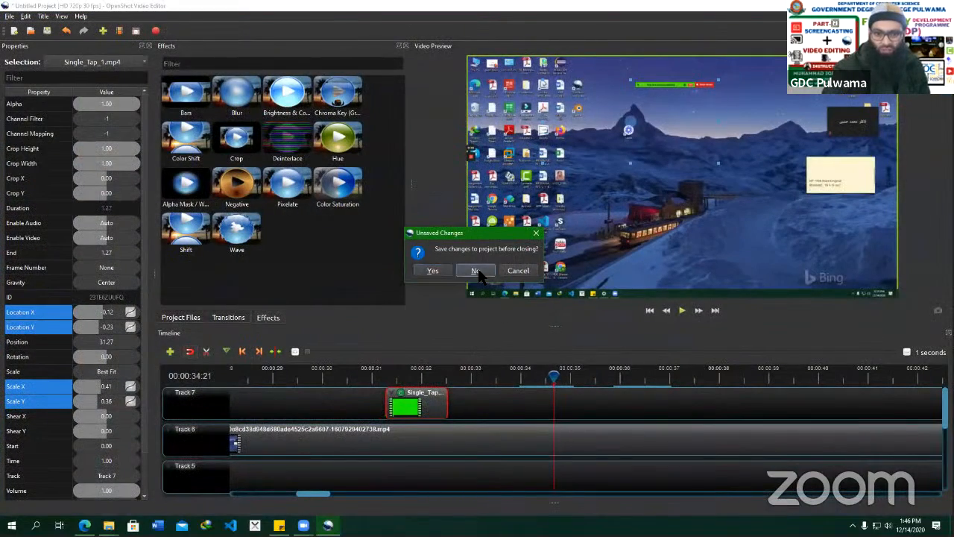
click(477, 271)
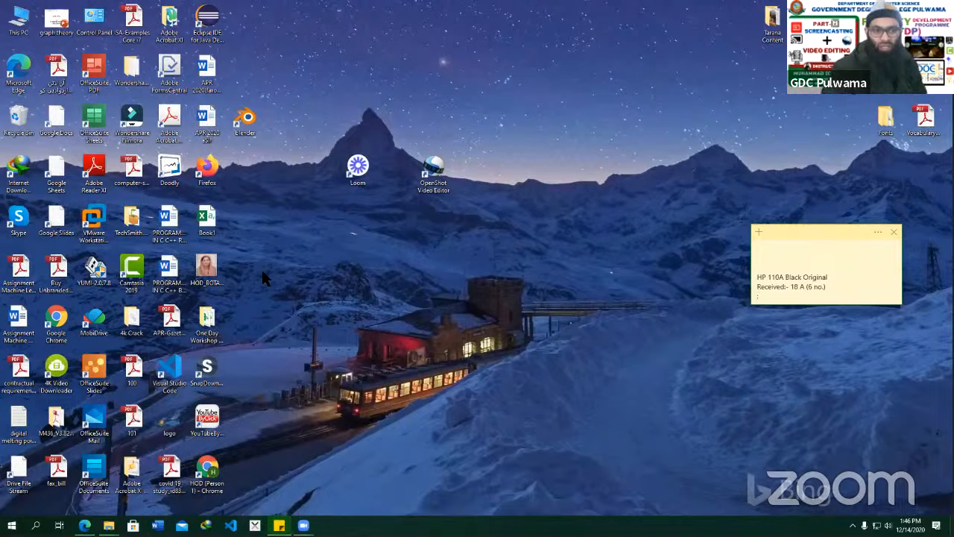
Launch Wondershare Filmora, create a new project with the 16:9 (Widescreen) aspect ratio and dismiss the Message Center.
double_click(140, 117)
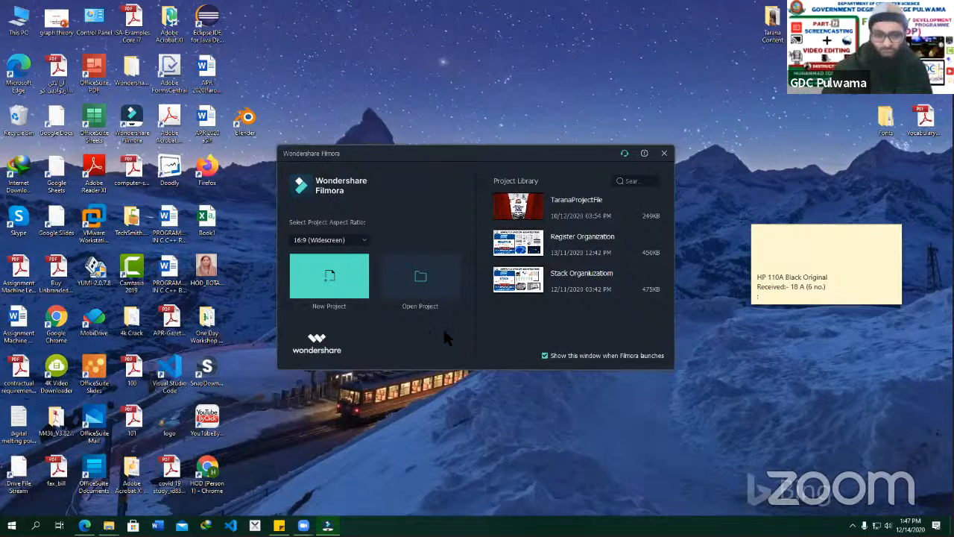
click(338, 244)
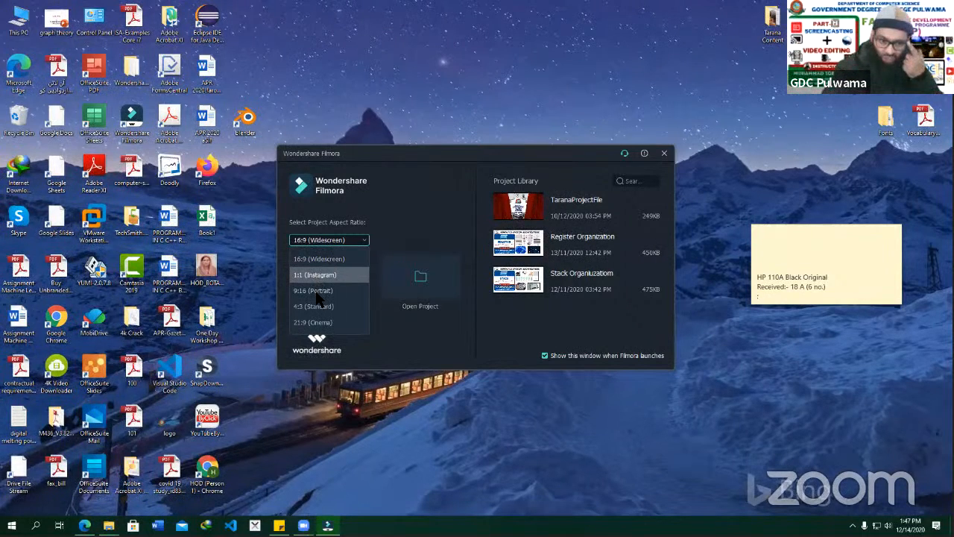
click(328, 260)
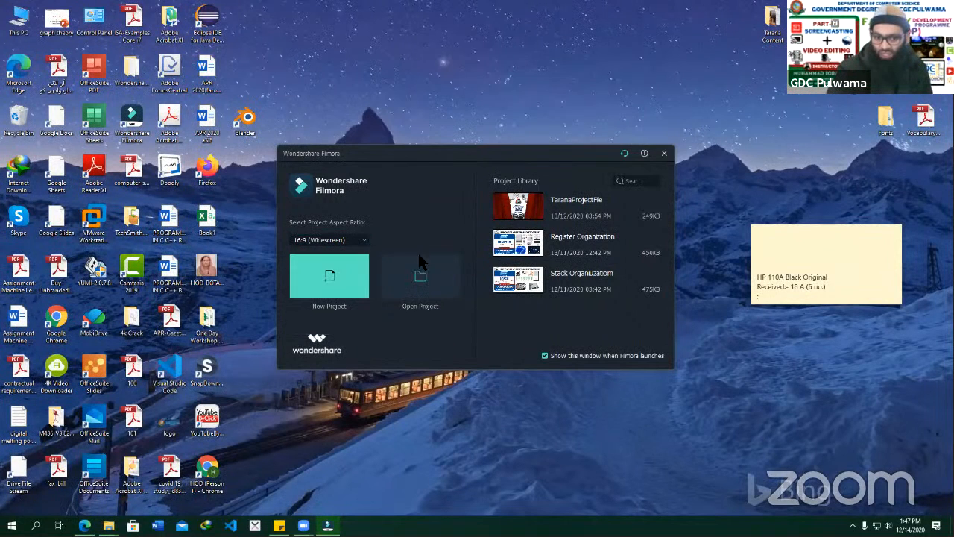
click(326, 273)
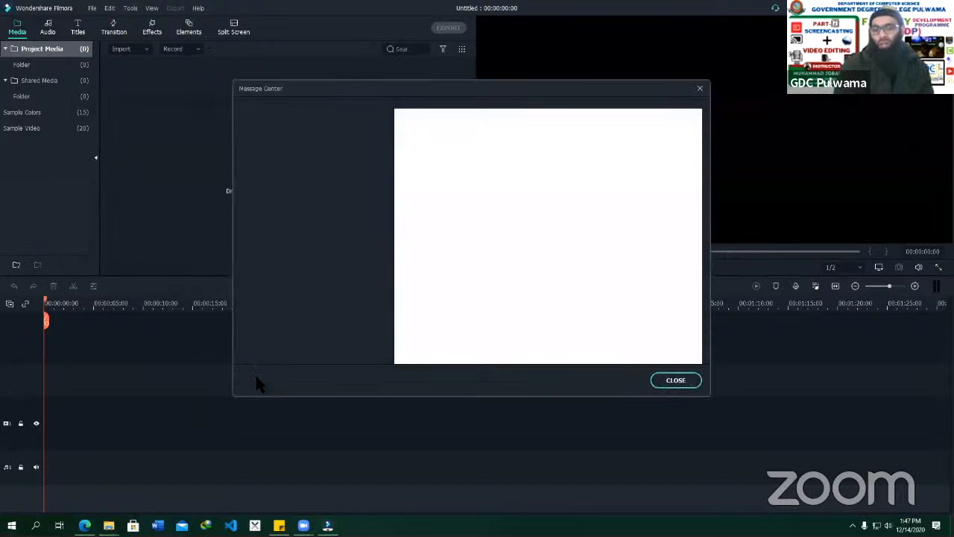
click(680, 381)
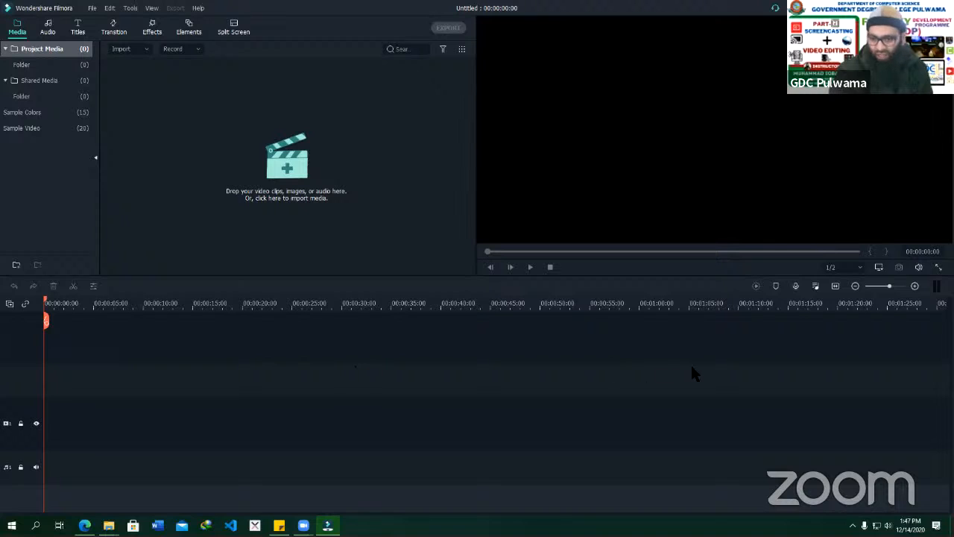
Toggle the visibility of the empty first video track off and back on.
click(36, 423)
click(36, 423)
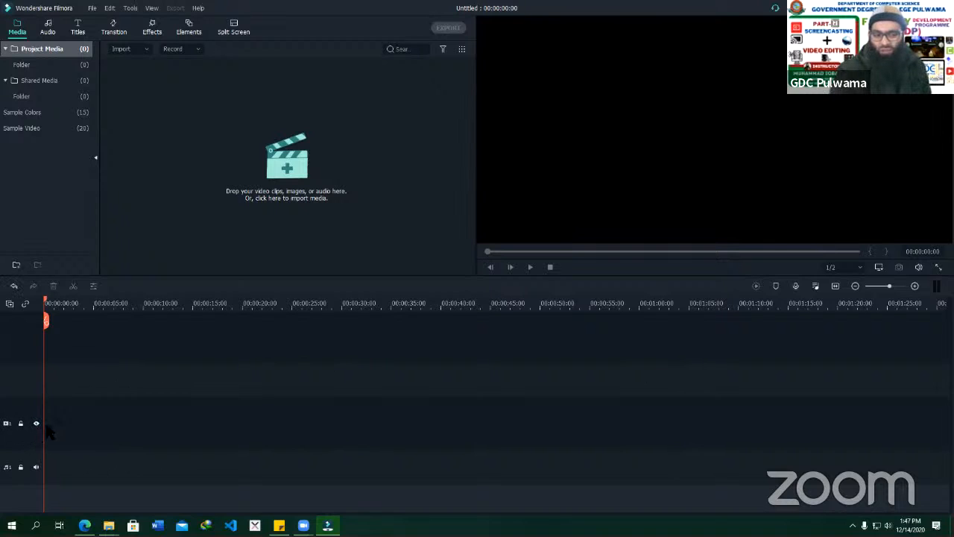
click(36, 423)
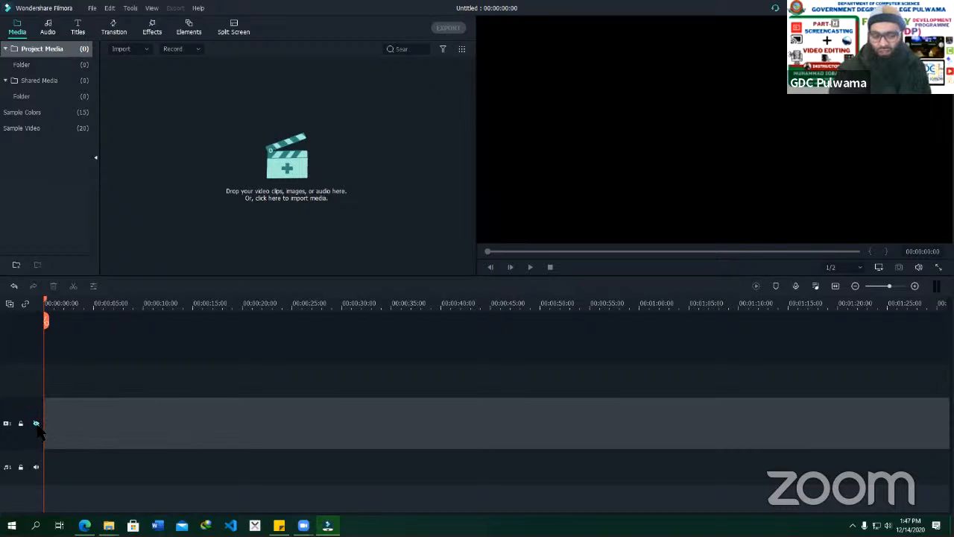
click(36, 424)
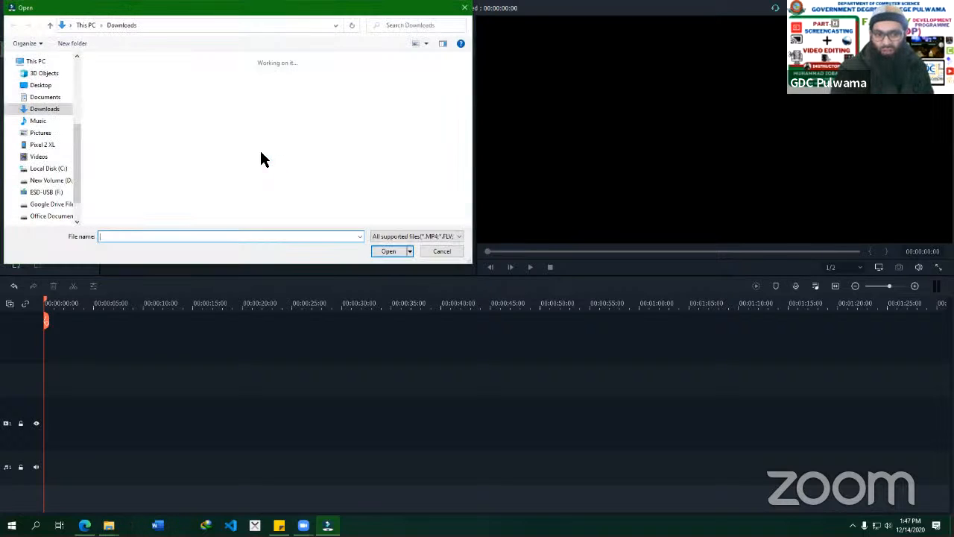
Import the MyVideo file from the Videos folder into the project media.
scroll(50, 192, down, 1)
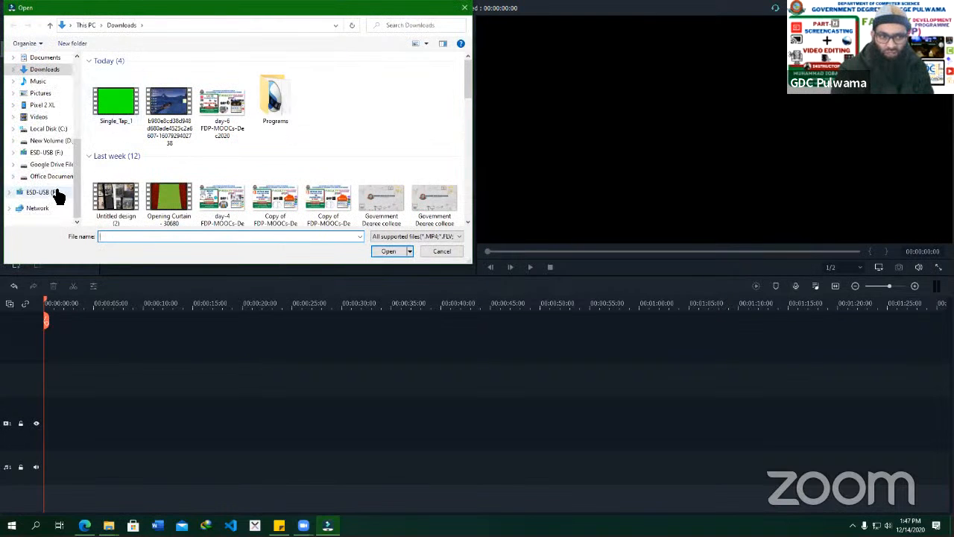
click(41, 117)
click(331, 110)
double_click(328, 118)
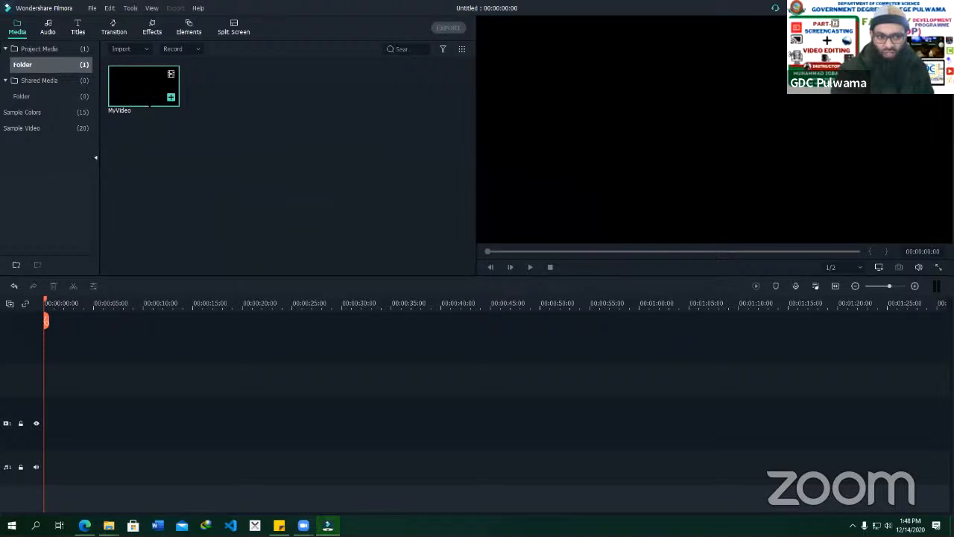
Place MyVideo at the start of the timeline on video track 2, keeping the project settings of 1920 x 1080 25fps.
drag(149, 106, 52, 402)
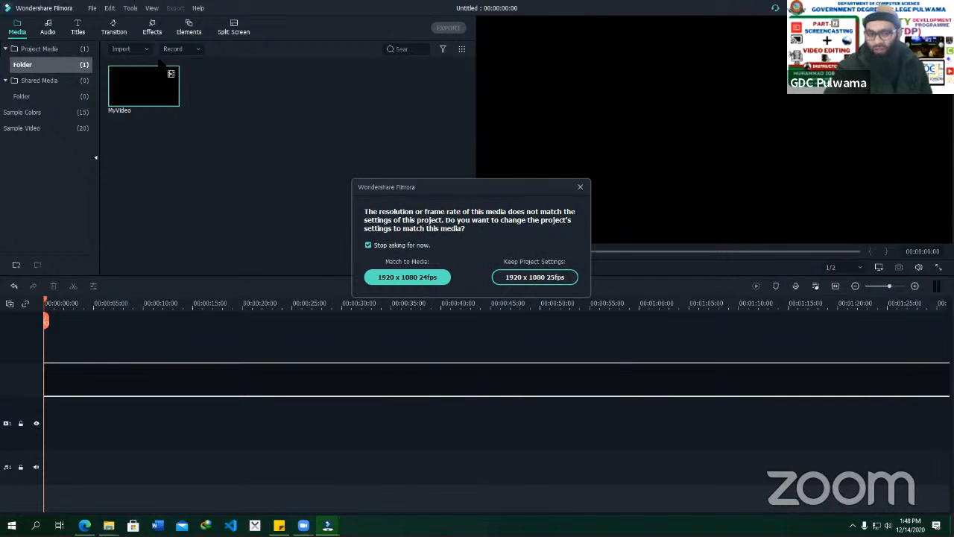
click(544, 277)
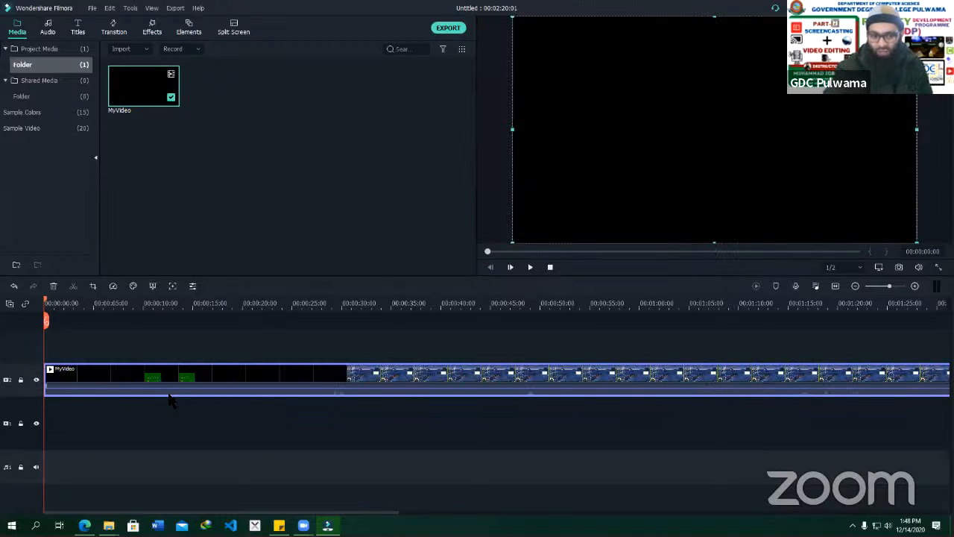
mouse_move(169, 393)
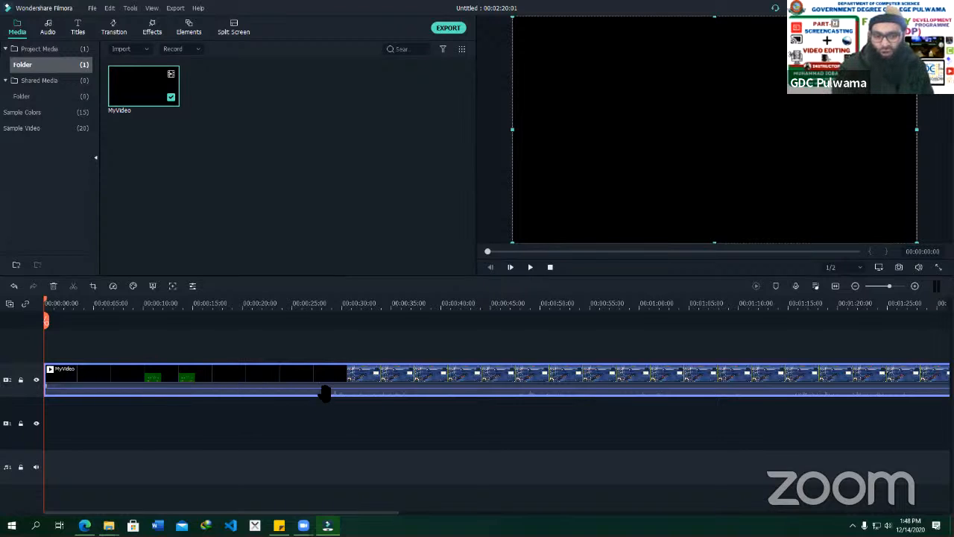
mouse_move(296, 396)
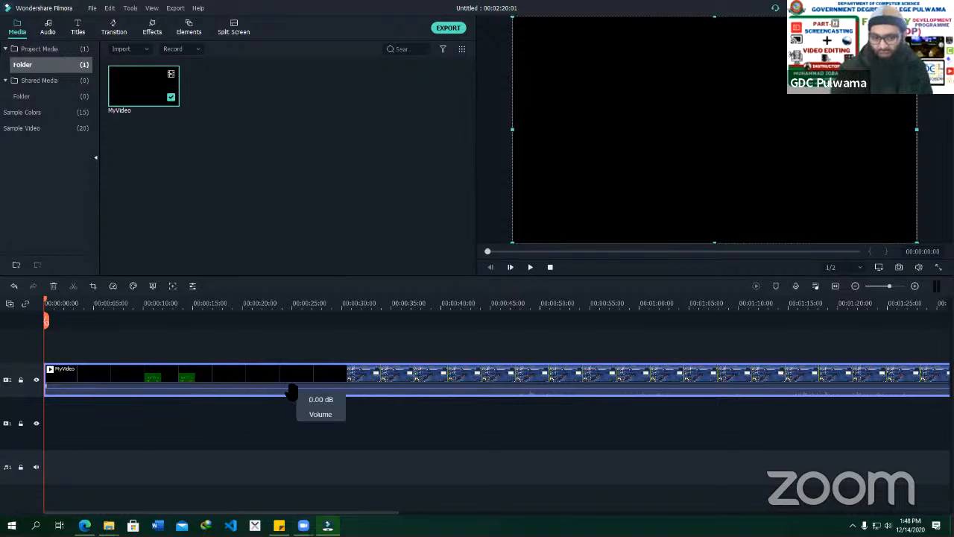
Raise the volume of the MyVideo clip on the timeline to about 9.30 dB.
drag(288, 392, 288, 390)
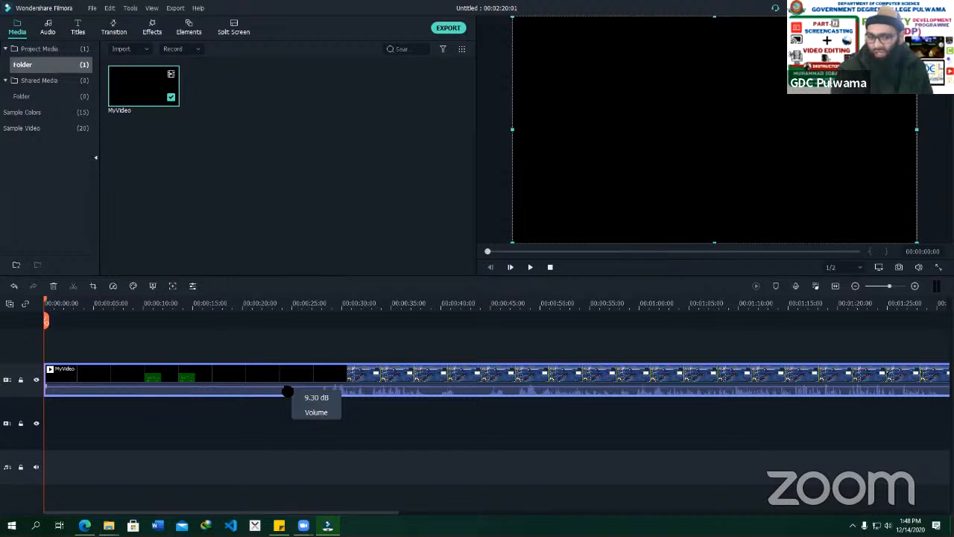
right_click(284, 378)
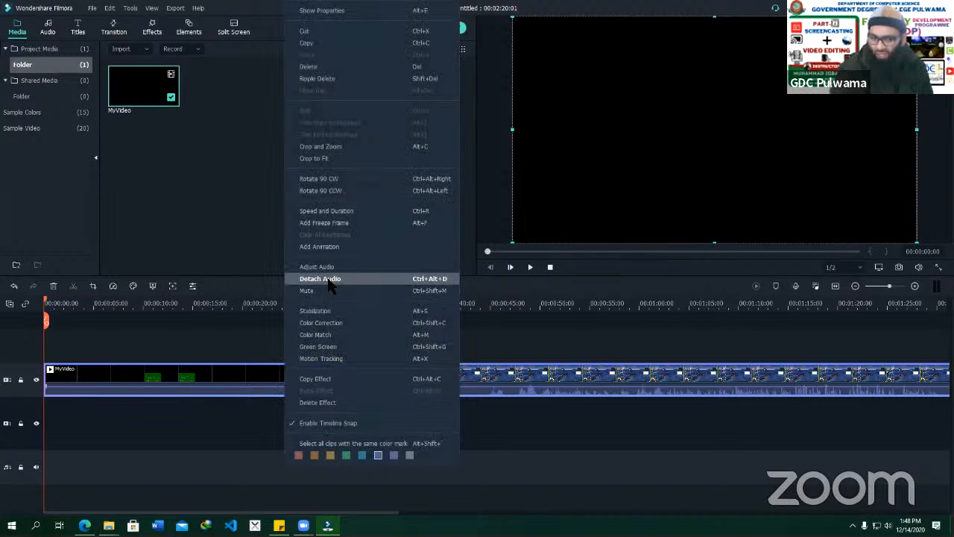
click(139, 416)
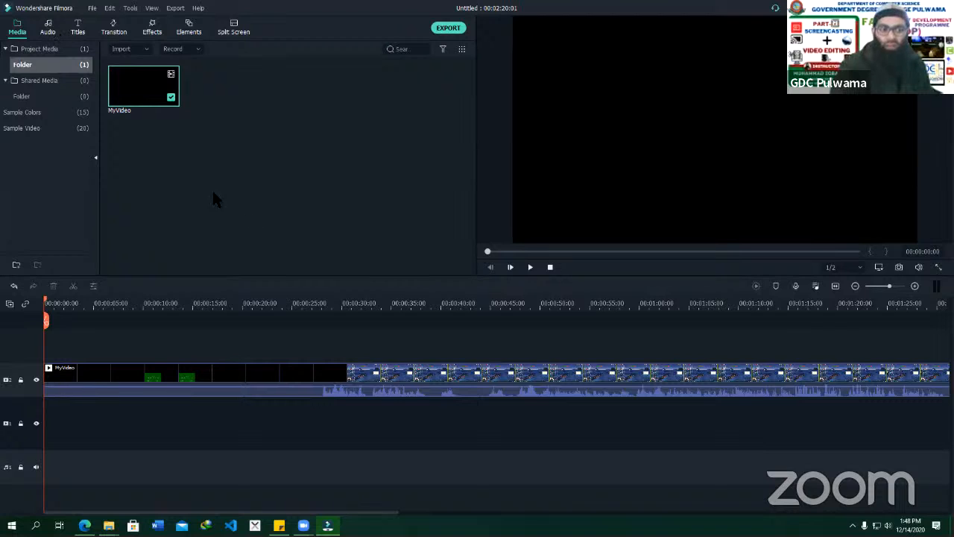
Import the day-6 FDP-MOOCs-Dec2020 image from the Downloads folder into the project media.
right_click(215, 127)
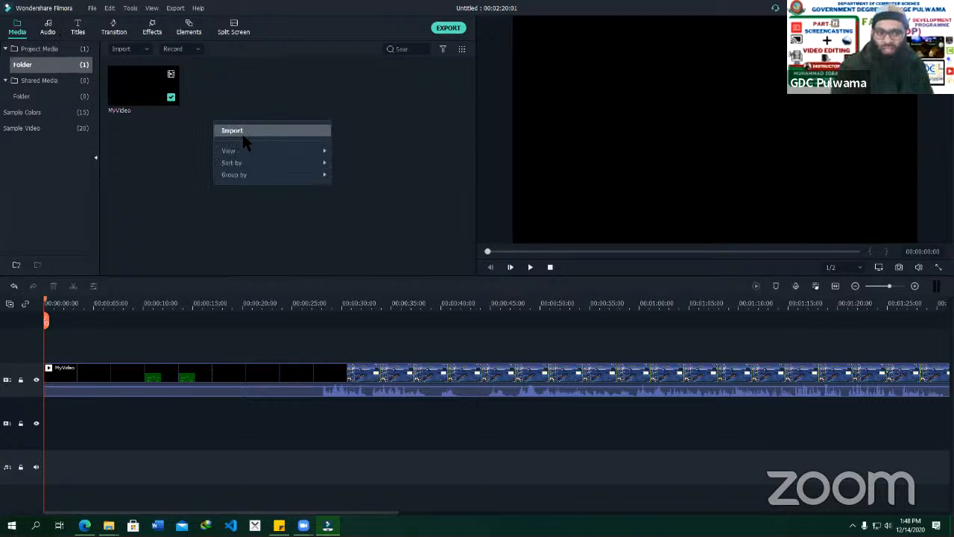
click(243, 137)
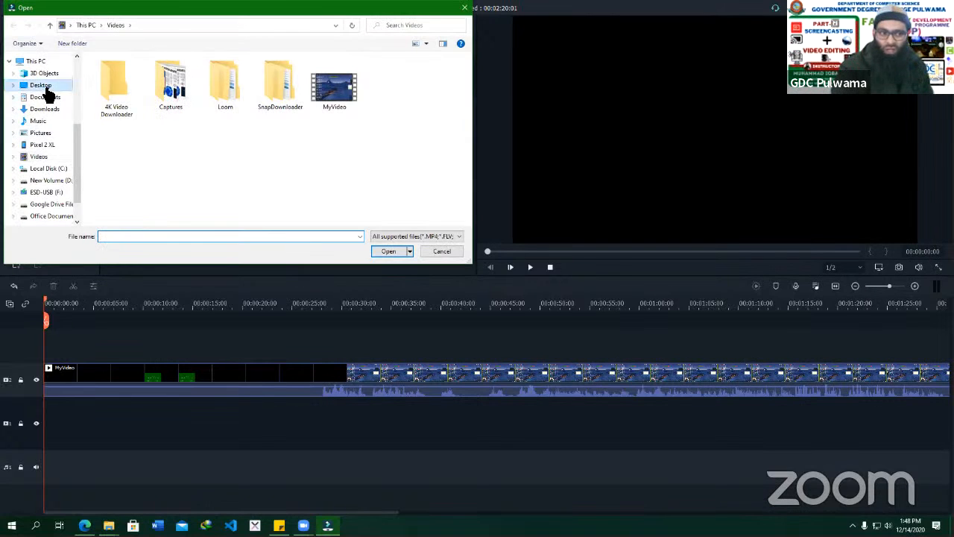
click(43, 86)
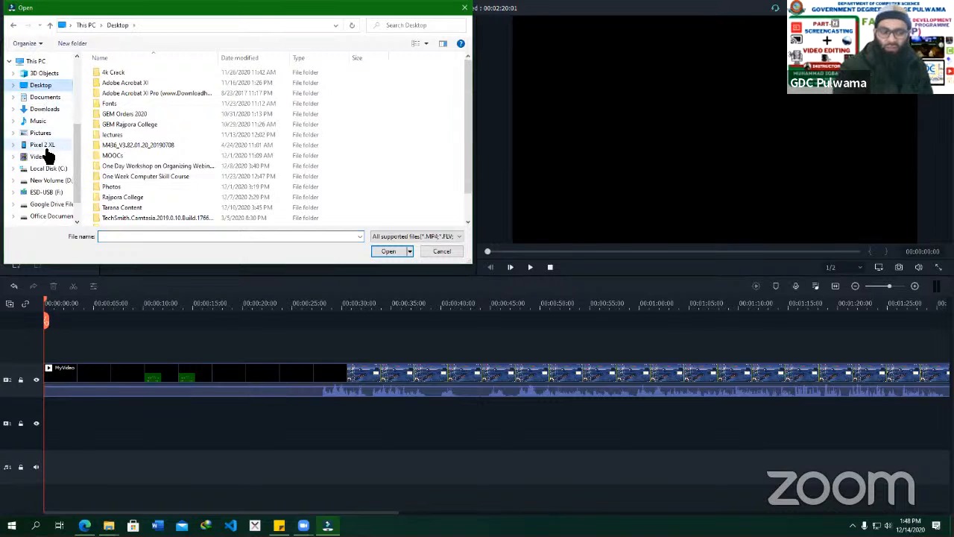
click(42, 109)
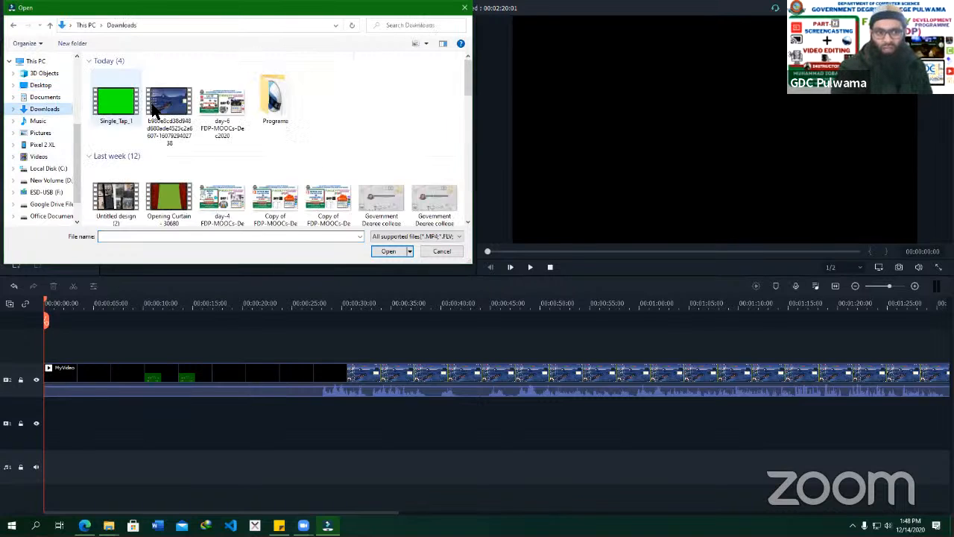
double_click(222, 104)
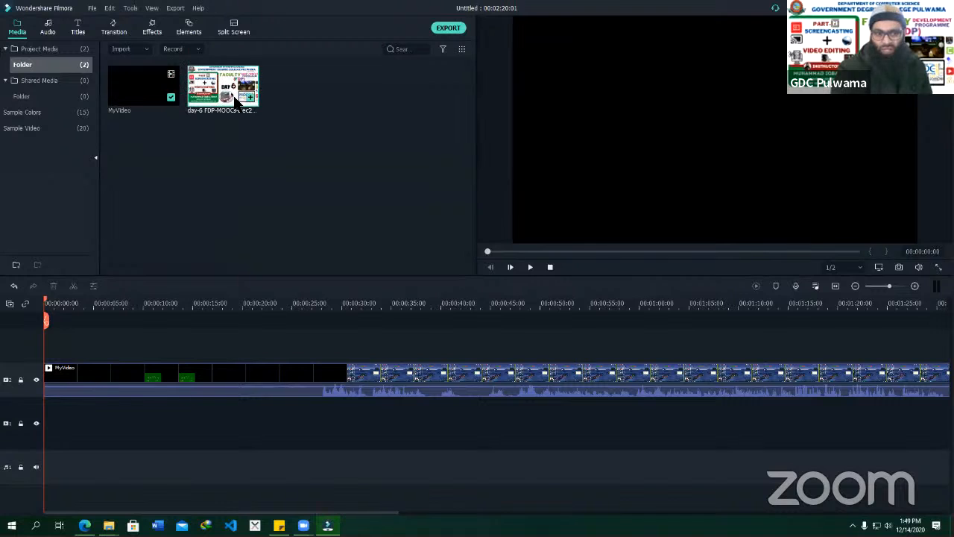
Place the day-6 image at the timeline start on a new track above MyVideo and shrink it to under half the frame's width.
drag(213, 97, 47, 350)
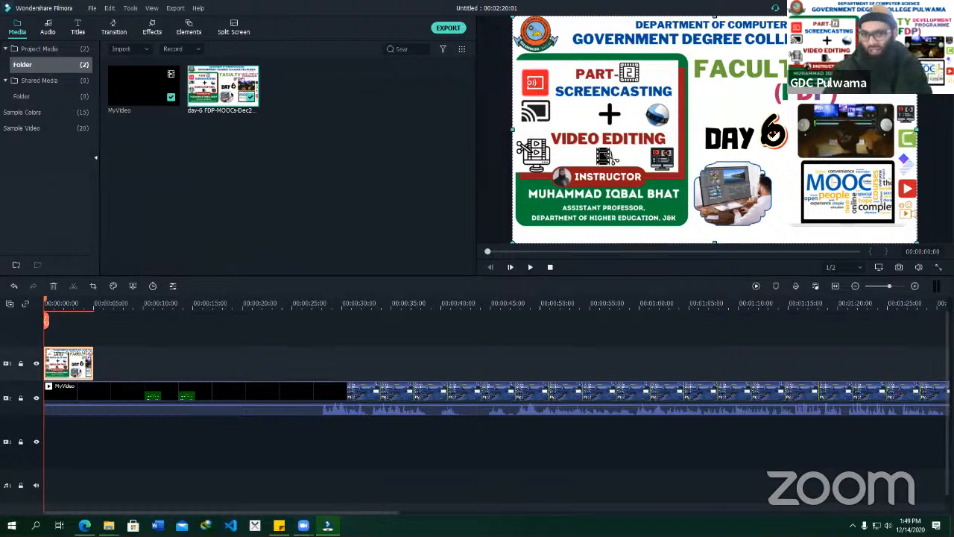
drag(514, 16, 672, 98)
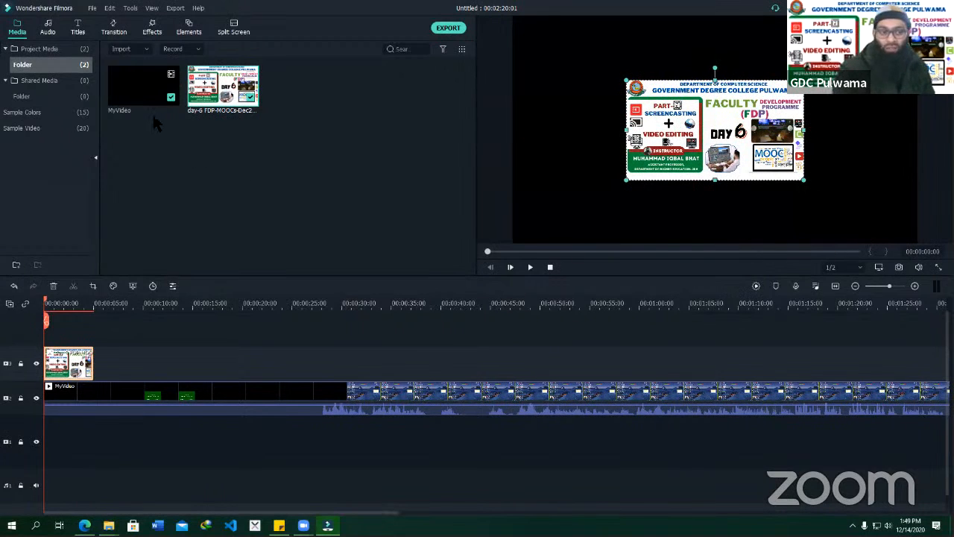
Show the included audio library and shift the MyVideo clip to start at about 5 seconds, where the day-6 image ends.
click(49, 30)
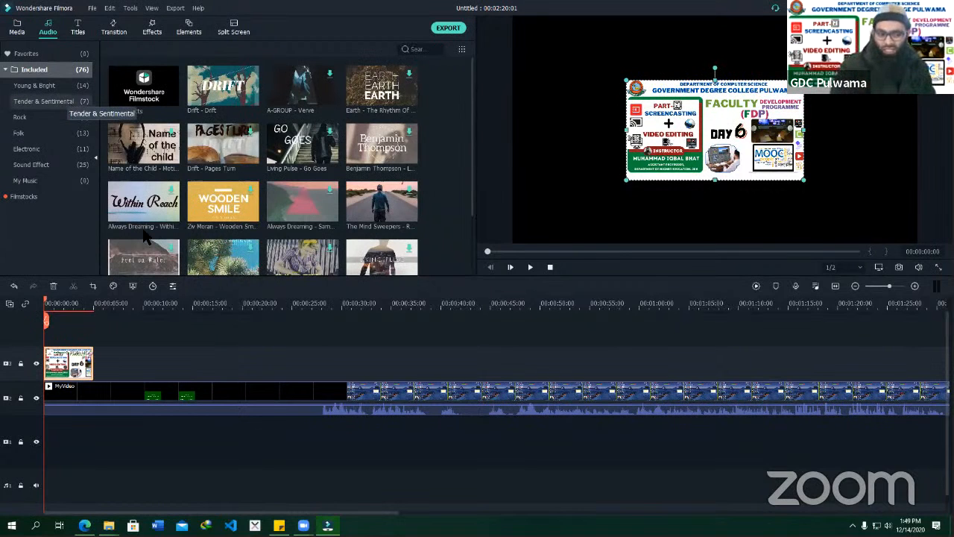
click(95, 406)
drag(146, 407, 145, 408)
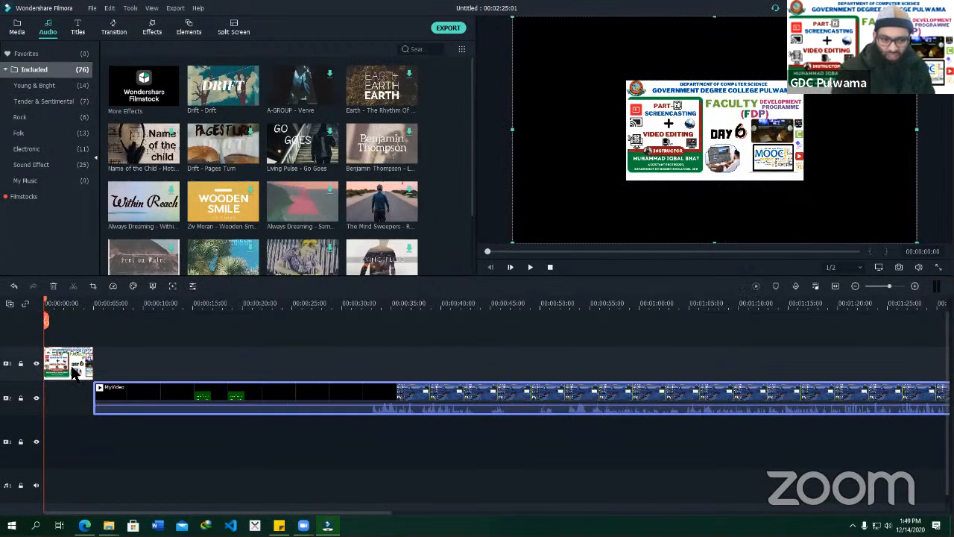
Preview the Drift song from the audio library and place it at the start of audio track 1.
click(67, 366)
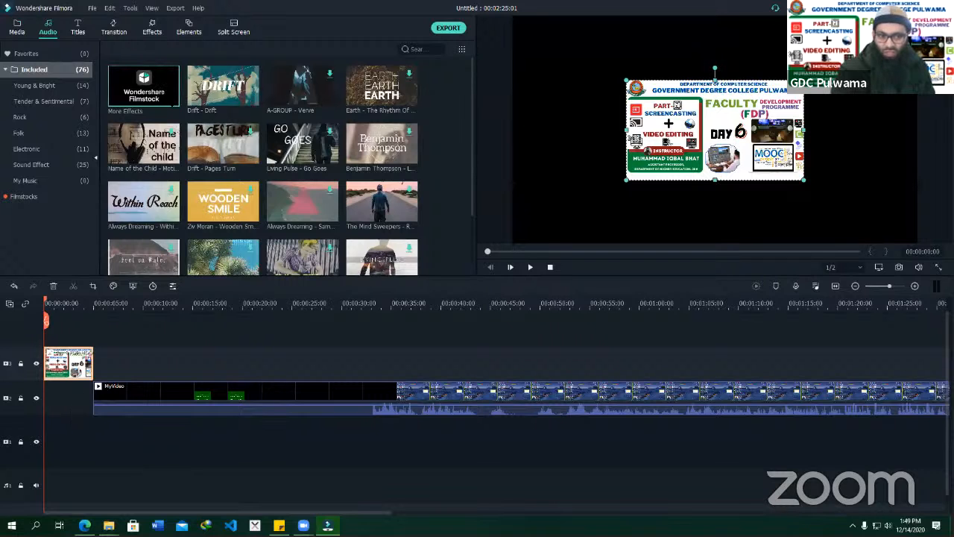
click(219, 91)
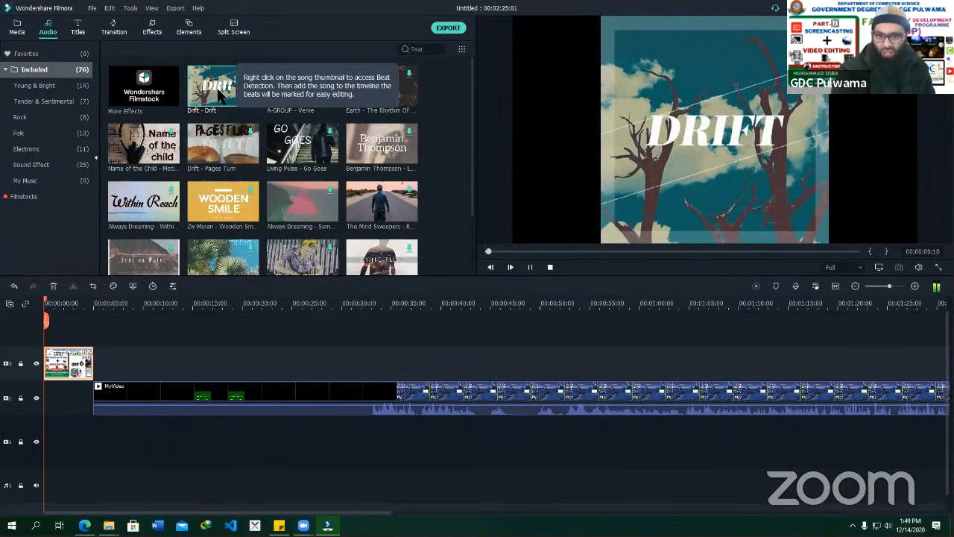
drag(218, 91, 78, 417)
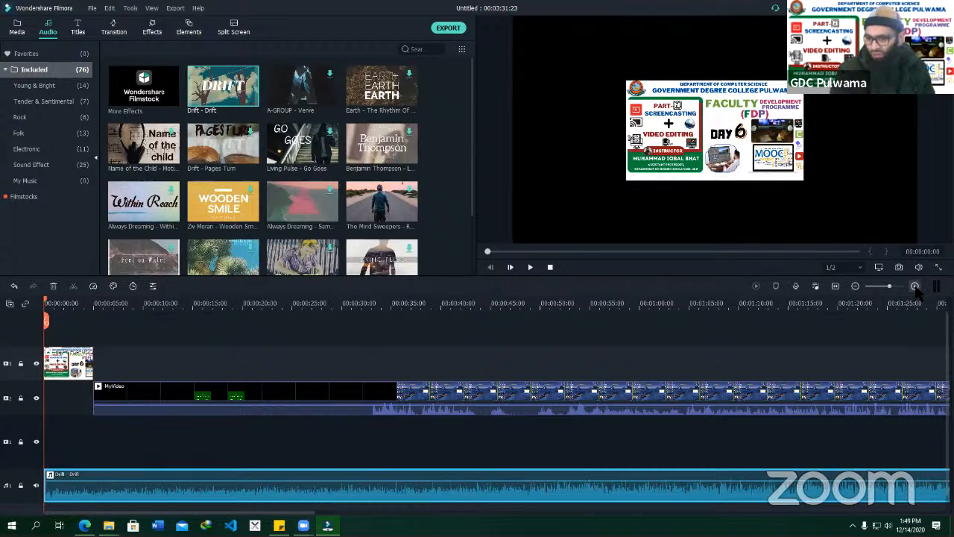
Trim the Drift audio to end together with the day-6 image and play the opening seconds.
click(880, 288)
click(876, 287)
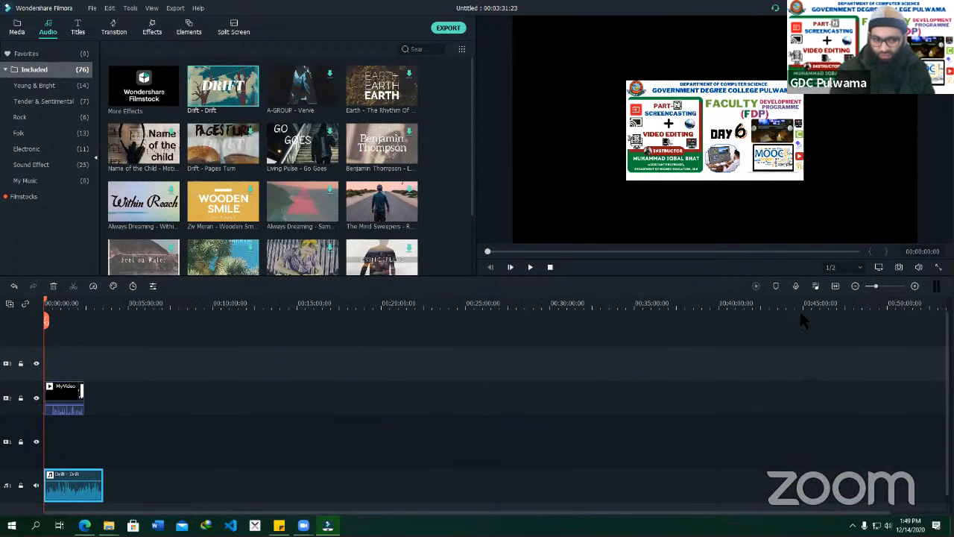
drag(106, 485, 51, 486)
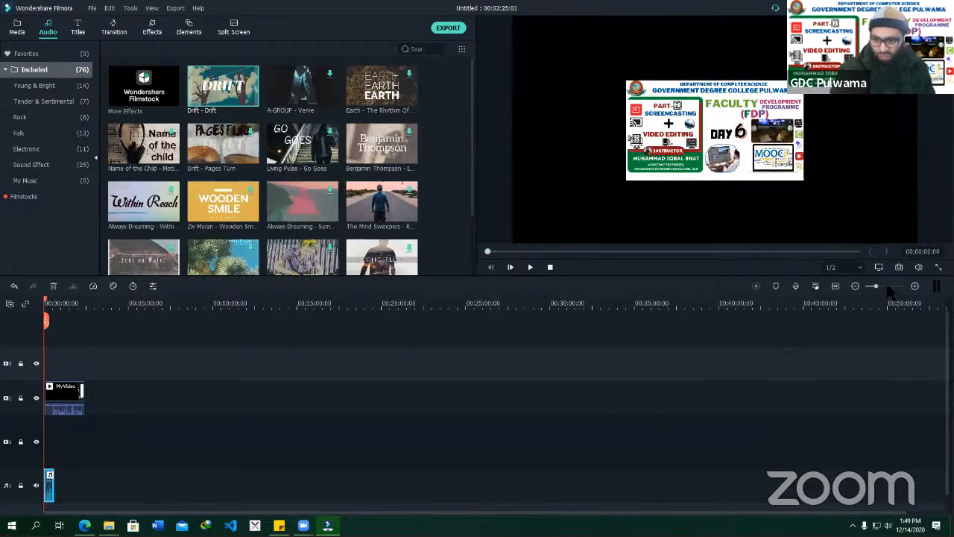
click(887, 287)
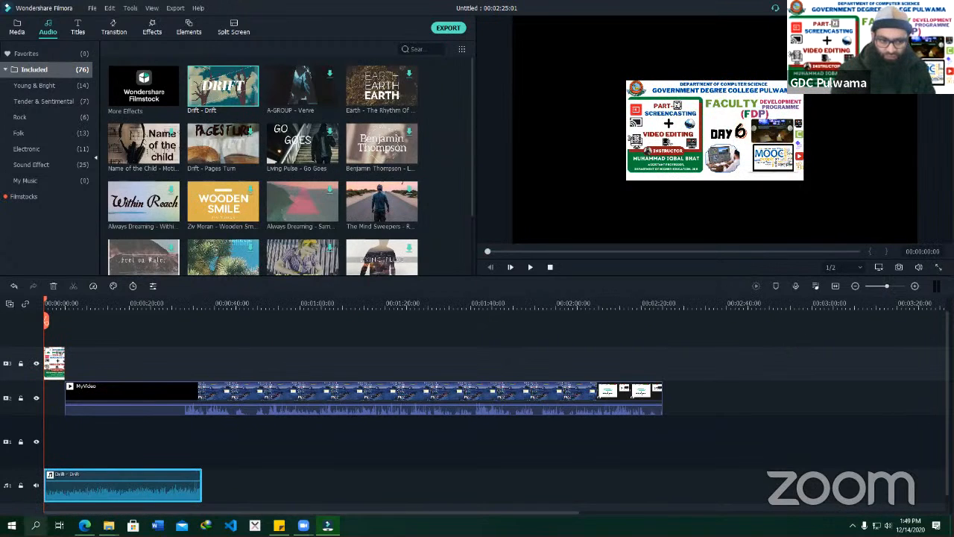
drag(202, 498, 65, 495)
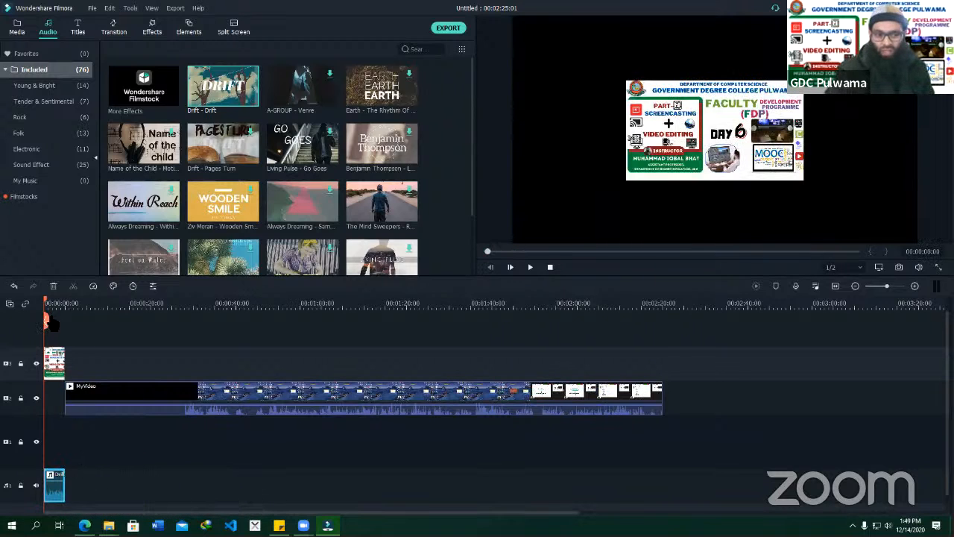
key(space)
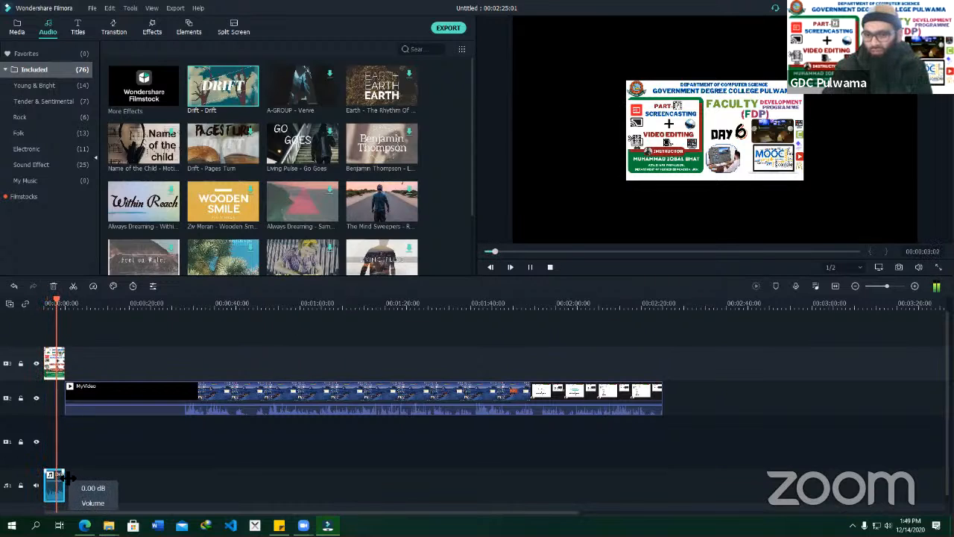
key(space)
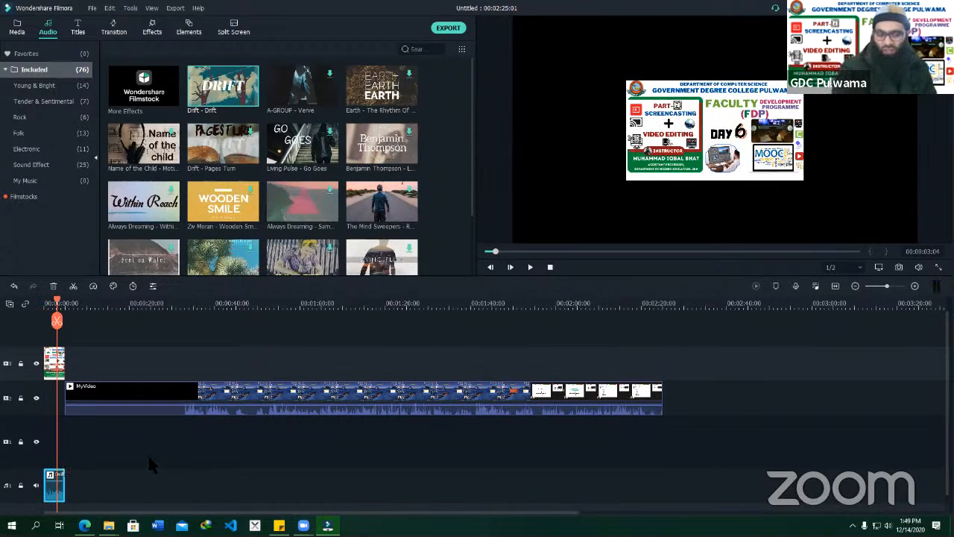
Set the Drift audio clip's fade in to 0.44 s and its fade out to 0.92 s.
double_click(53, 492)
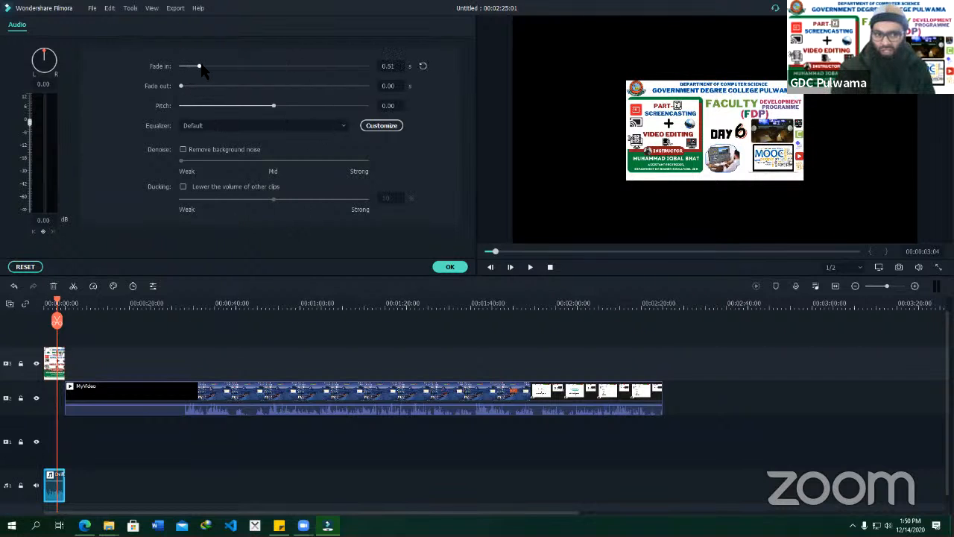
drag(200, 65, 198, 66)
click(215, 86)
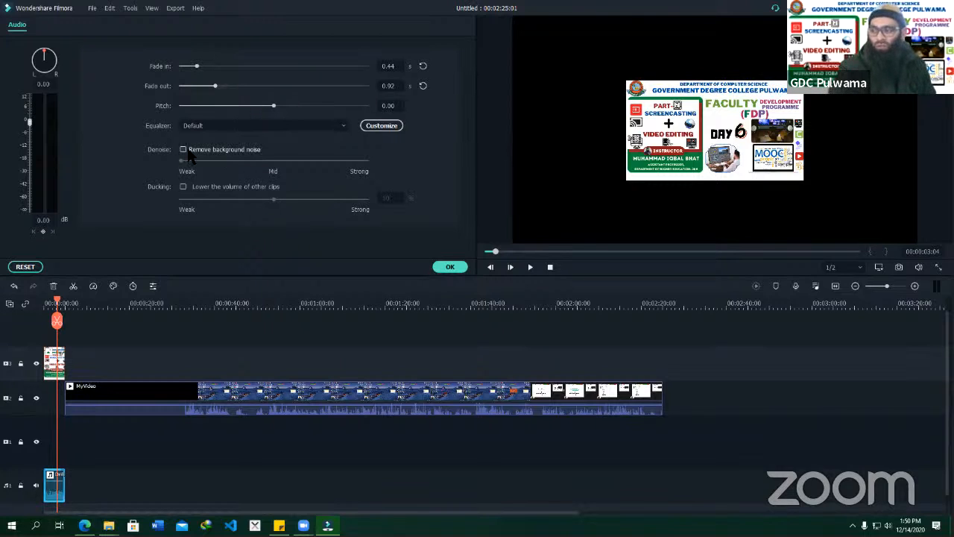
click(449, 266)
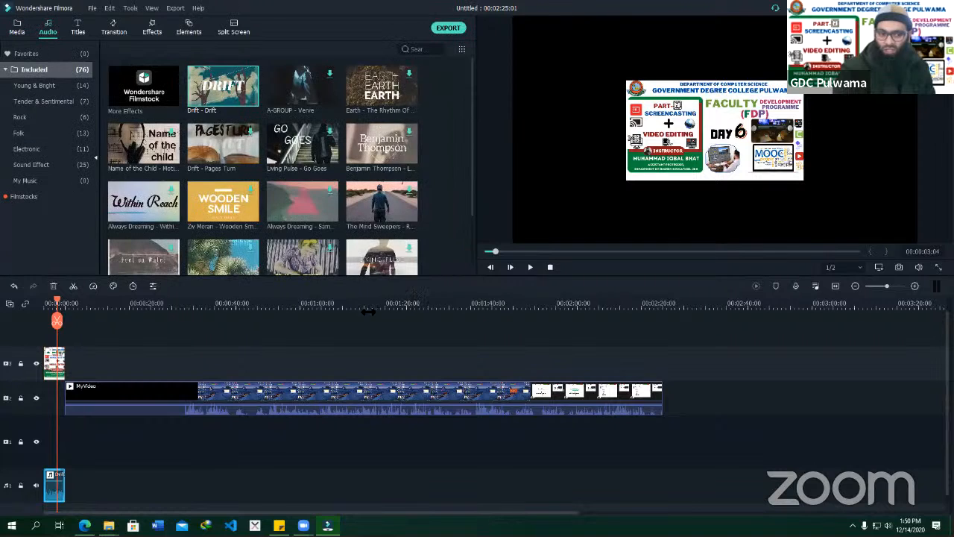
Play the timeline from the start to check the faded Drift audio under the image.
drag(60, 302, 17, 306)
key(space)
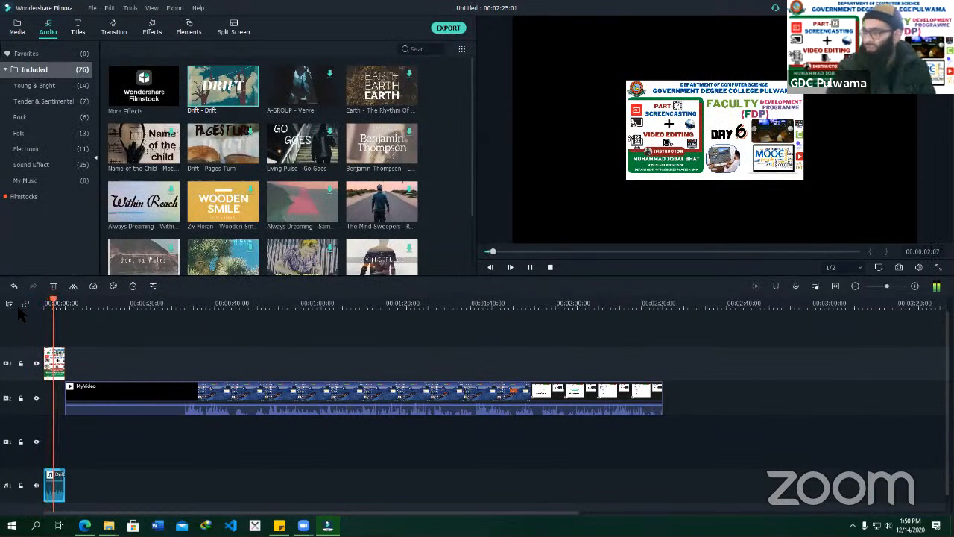
key(space)
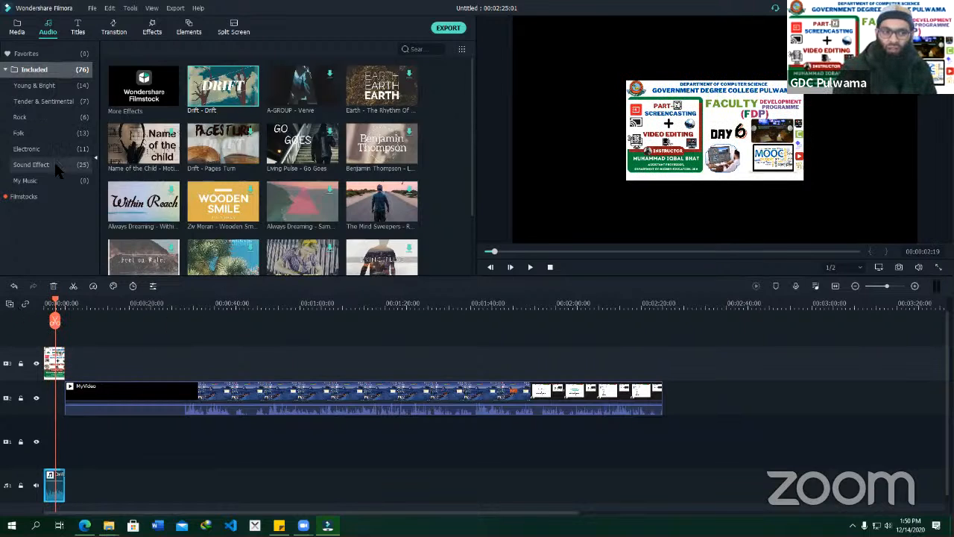
Preview the Callout 1 title and place it directly after the day-6 image on the same track.
click(84, 32)
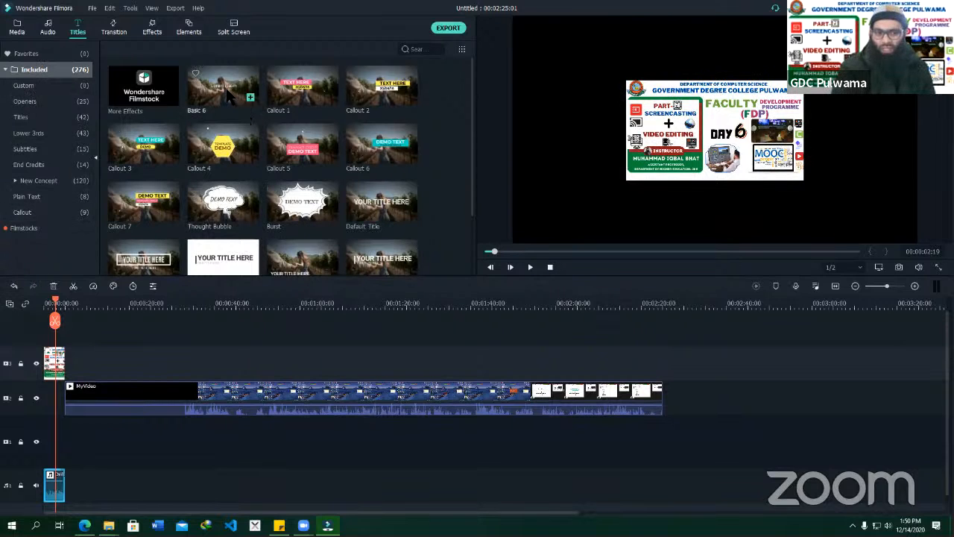
click(298, 88)
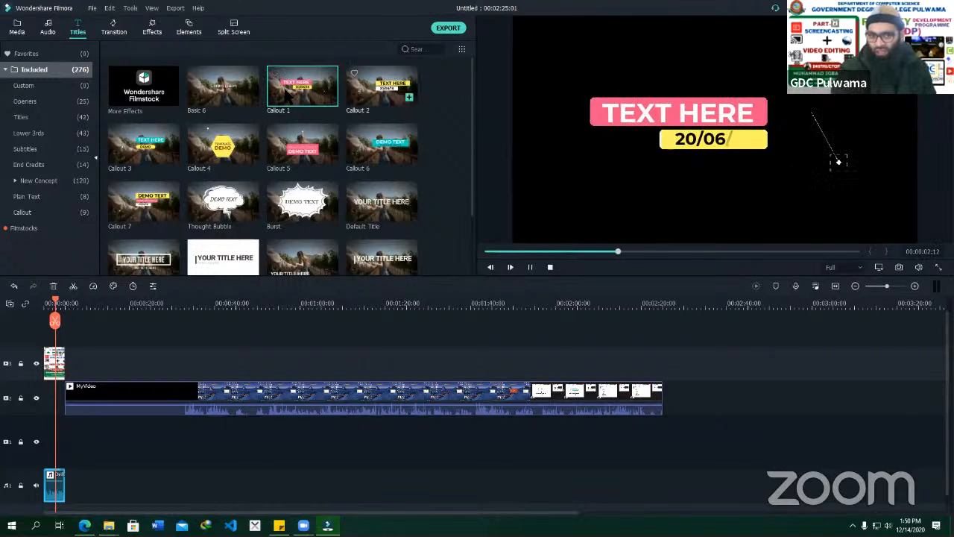
drag(123, 322, 71, 363)
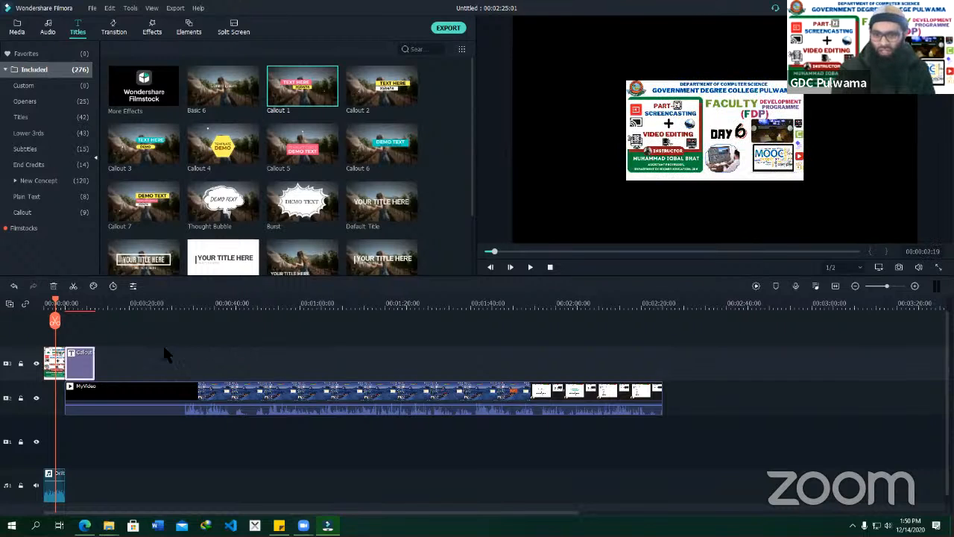
Play the timeline from the start of the Callout 1 title to review its animation.
drag(57, 302, 73, 300)
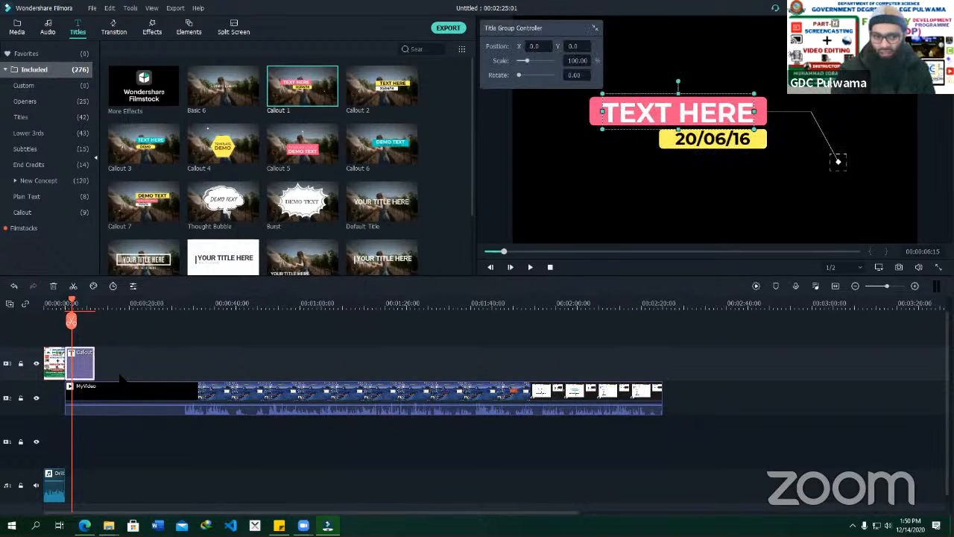
drag(72, 300, 65, 301)
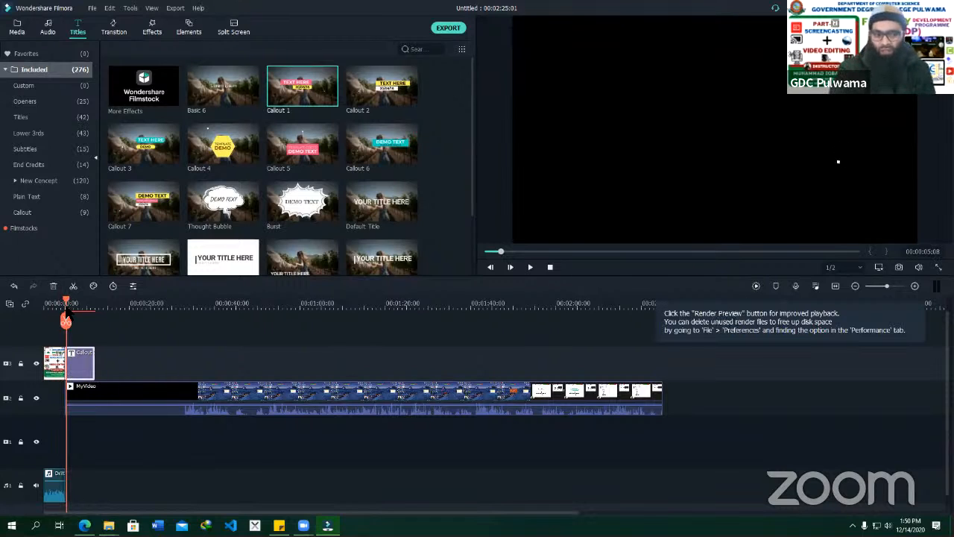
key(space)
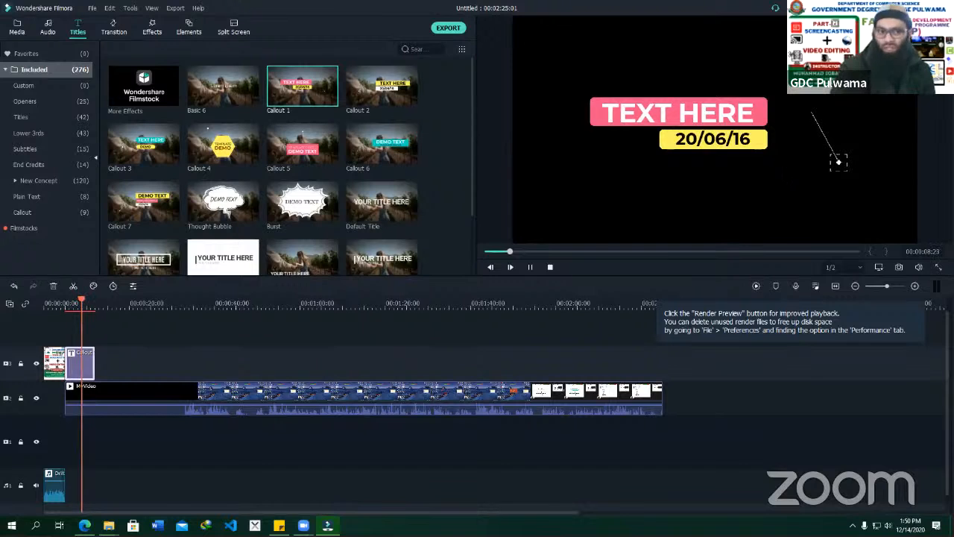
key(space)
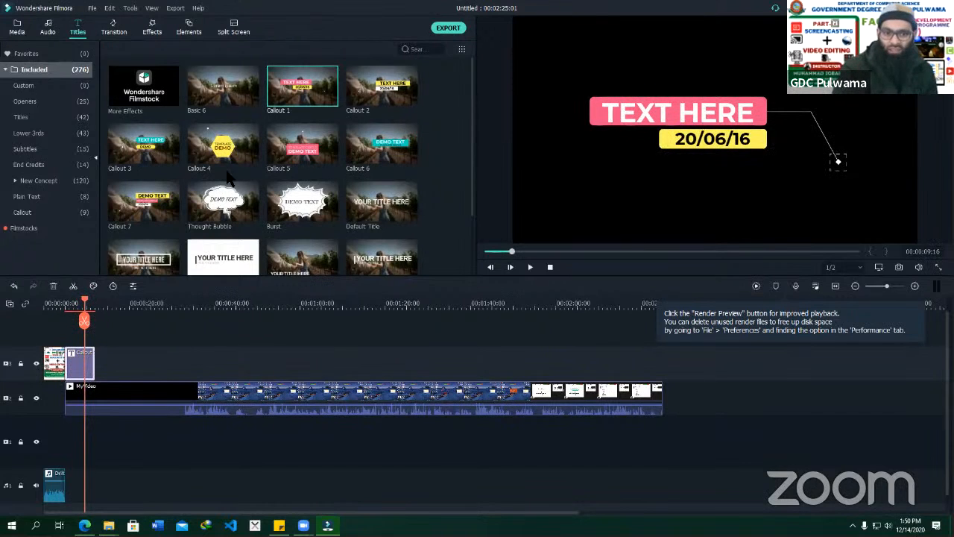
Browse the Openers and Lower 3rds categories of the included title templates.
click(23, 86)
click(21, 102)
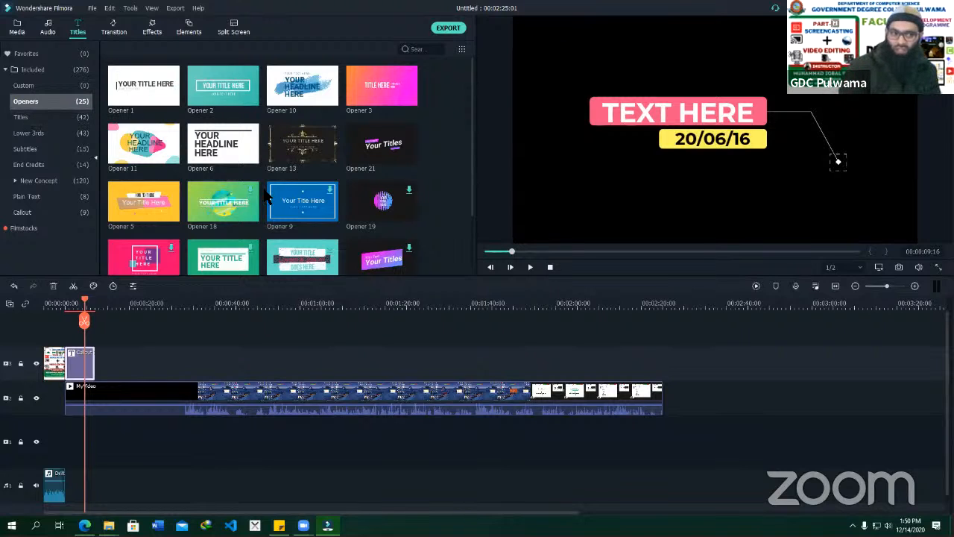
click(44, 132)
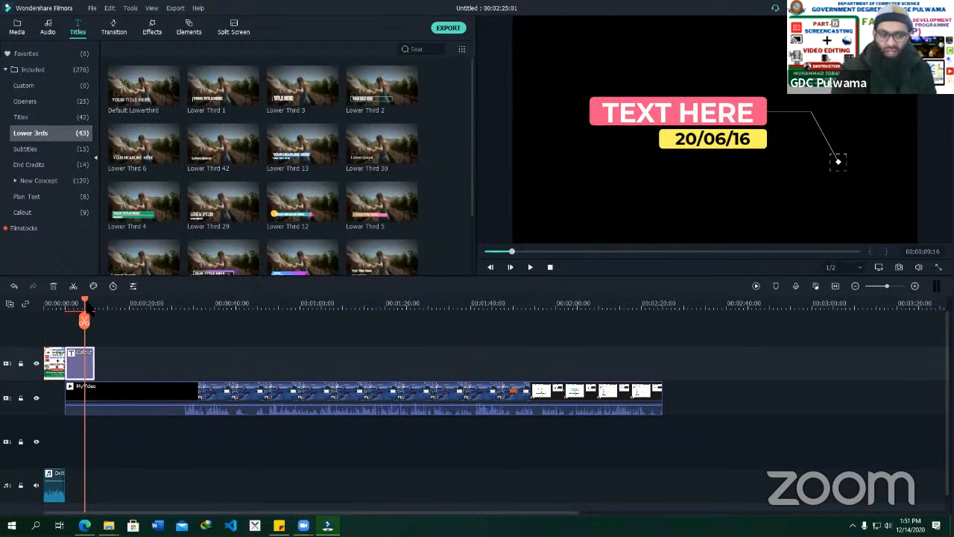
Place the Lower Third 4 title at 00:00:33:06 above MyVideo, on the same track as the Callout 1 title.
drag(88, 308, 186, 317)
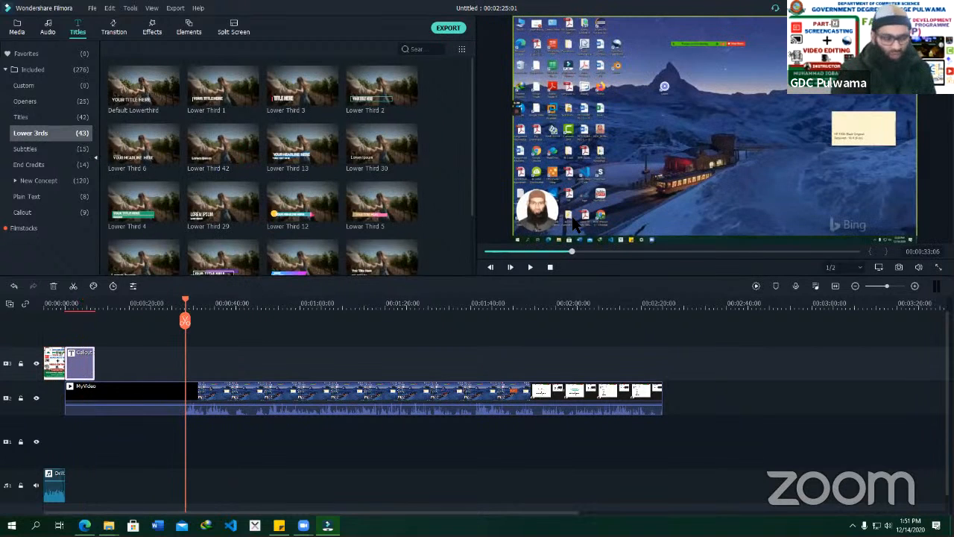
click(146, 220)
drag(209, 336, 216, 371)
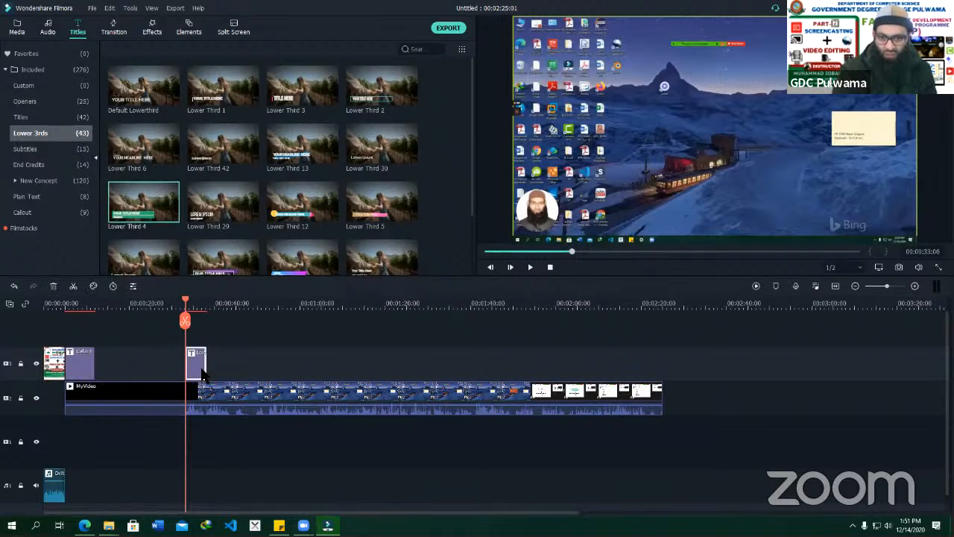
Open the Lower Third 4 title for editing and replace its headline with the presenter's name.
double_click(199, 366)
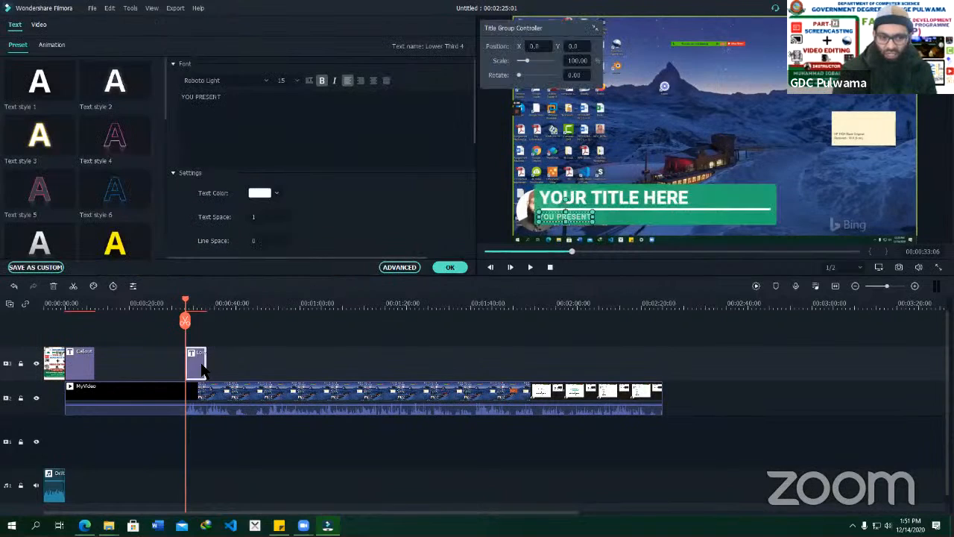
click(231, 102)
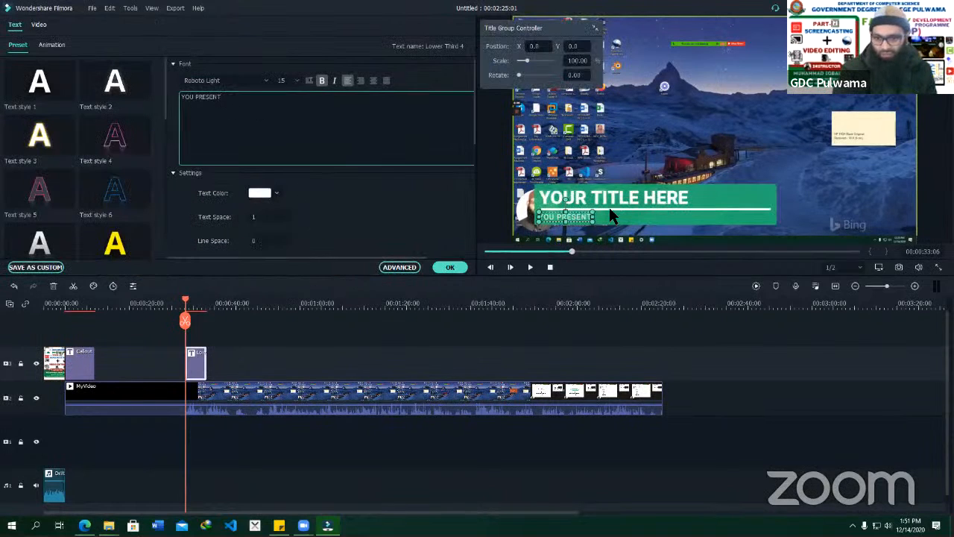
click(608, 205)
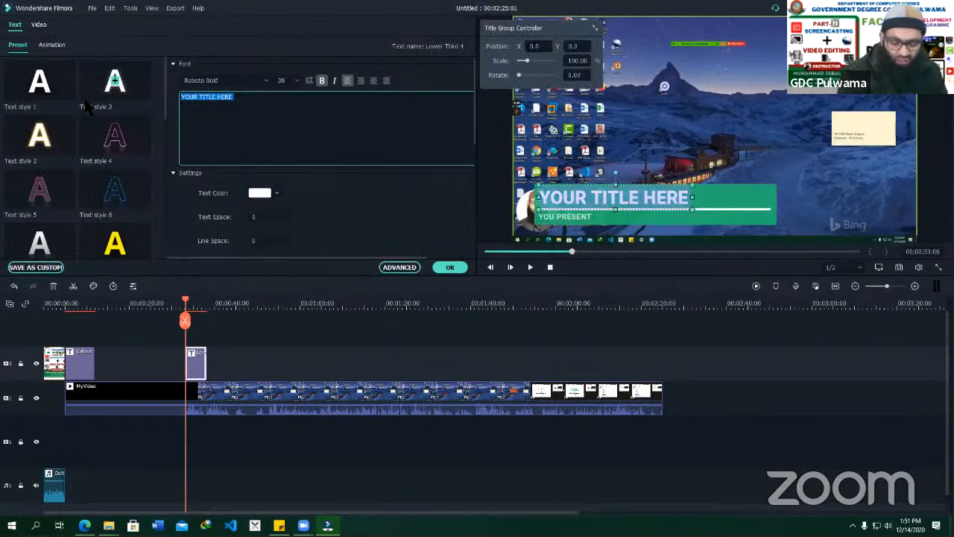
text(M. Iqb)
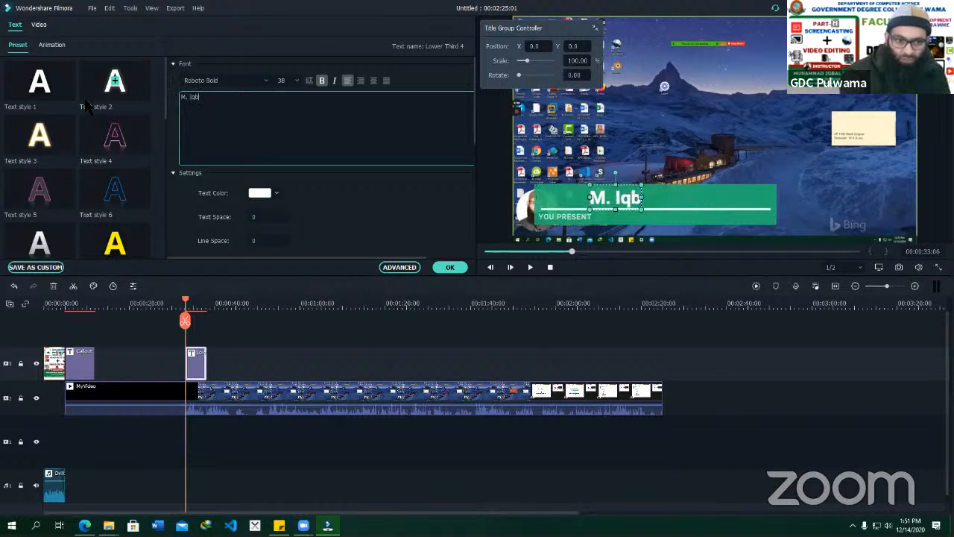
text(al Bhat)
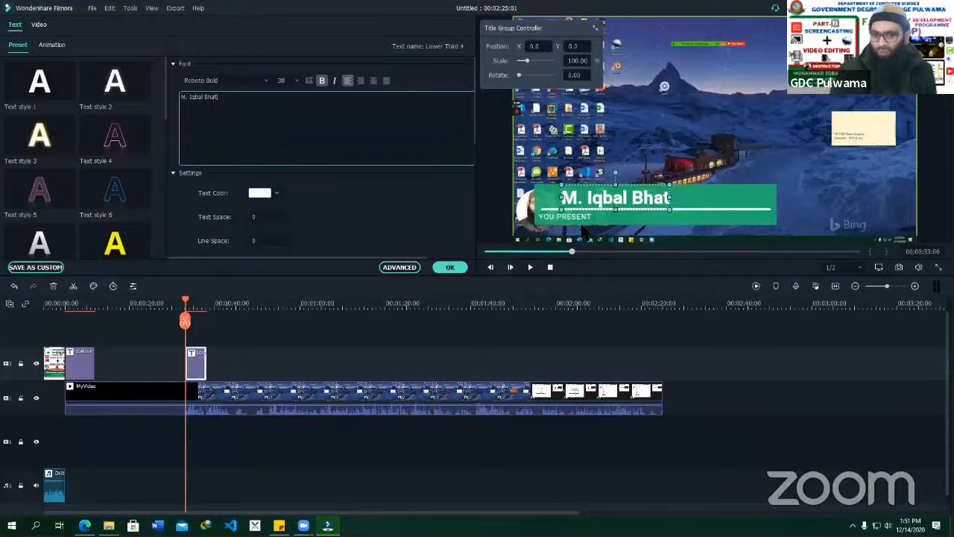
Change the title's second line to "AP GDC Pulwama" and centre it beneath the presenter's name.
click(579, 221)
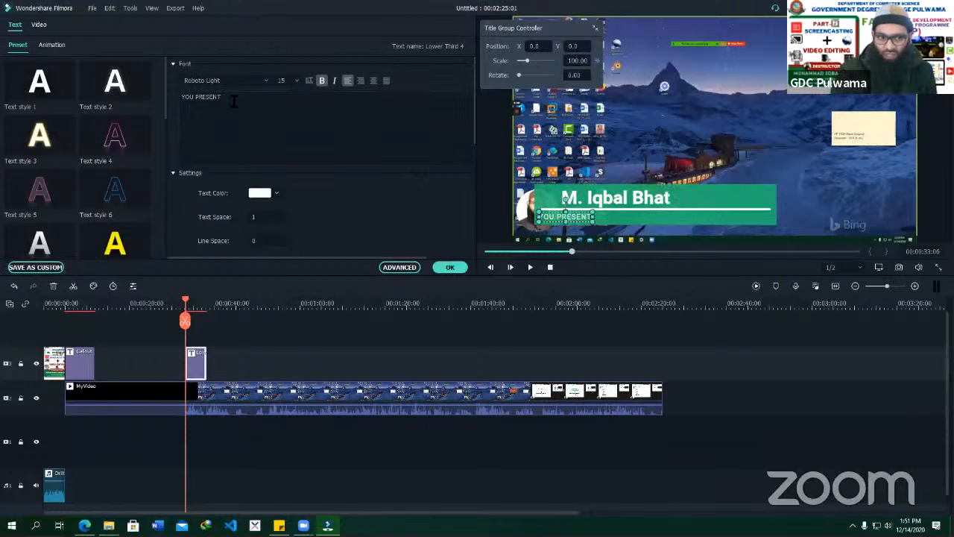
drag(234, 100, 153, 104)
text(AP GCC P)
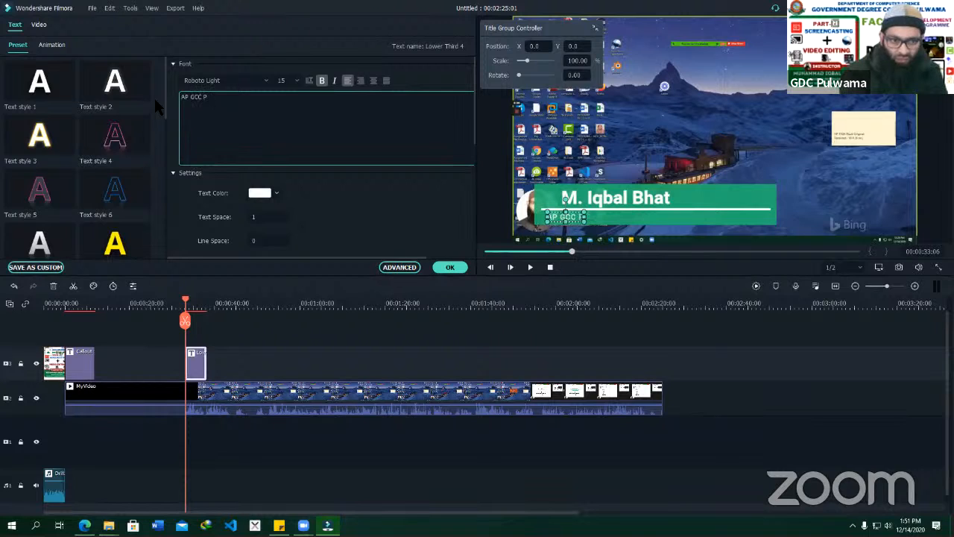
key(BackSpace)
text(DC)
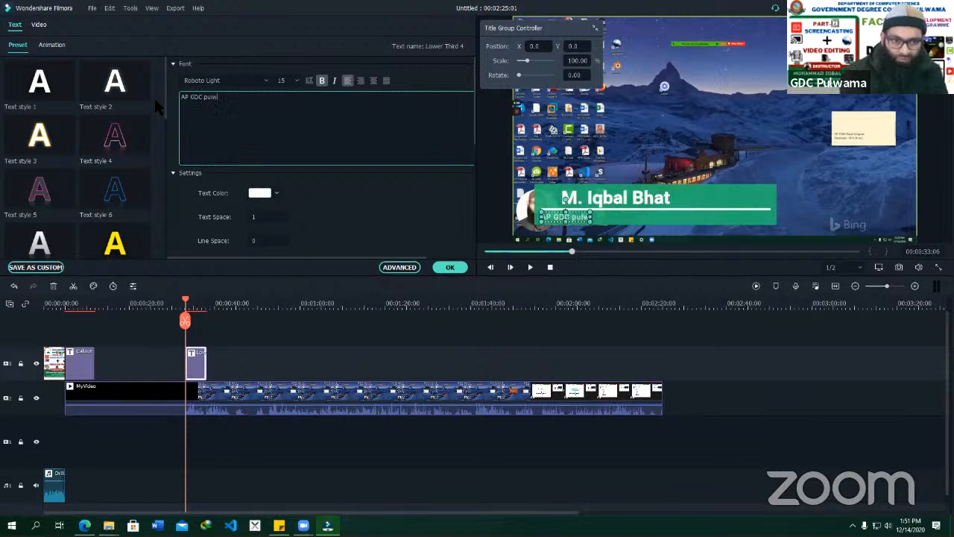
text( Pulwama)
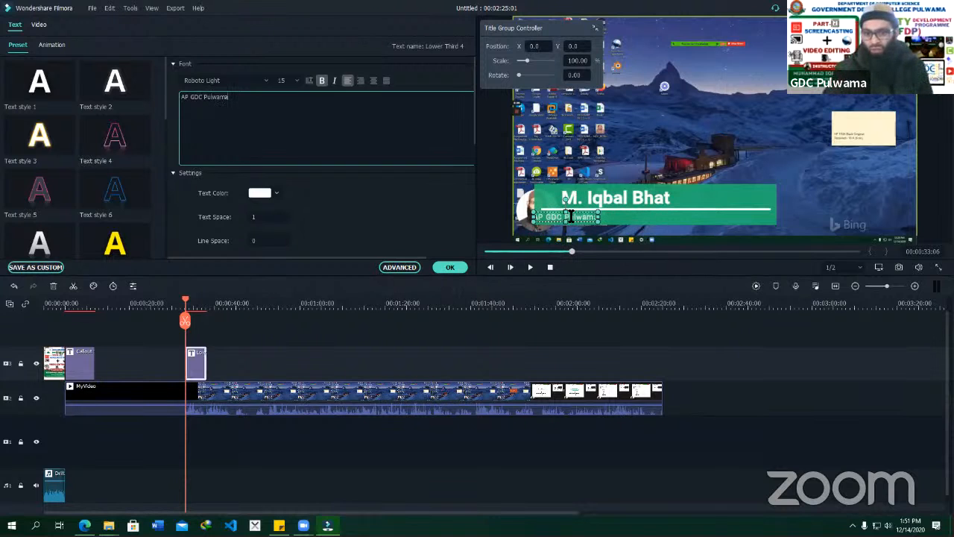
drag(592, 225, 641, 225)
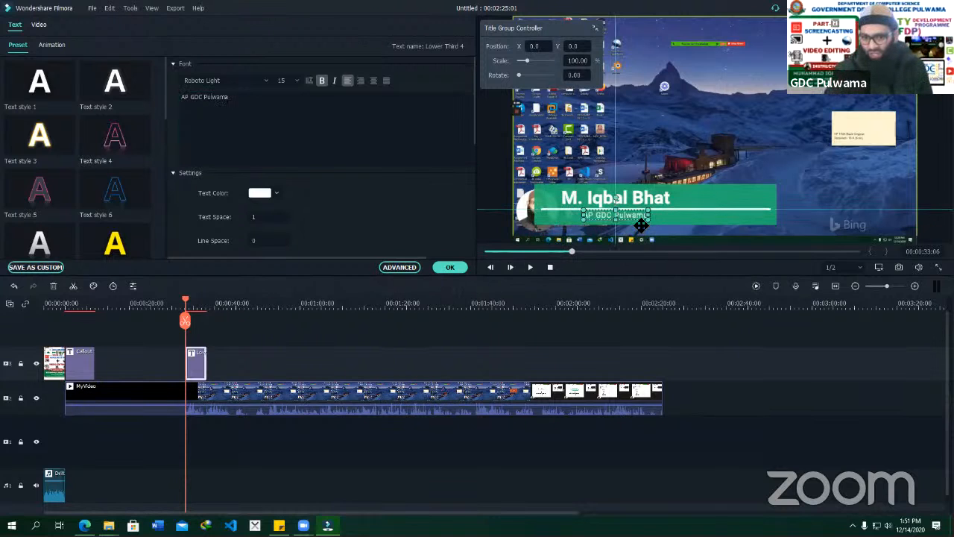
Narrow the green banner to fit the presenter's name, apply the title edits and play the title to check it.
click(735, 205)
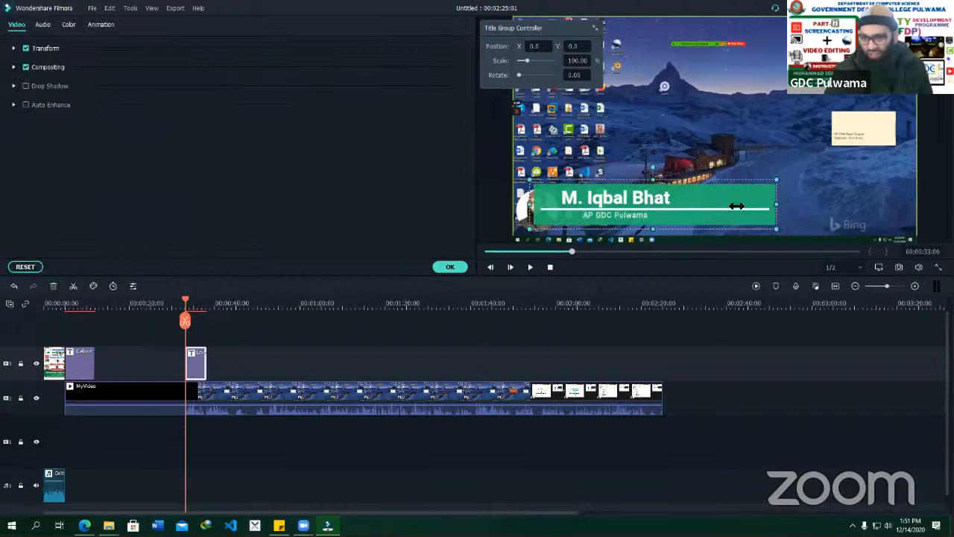
drag(737, 206, 677, 202)
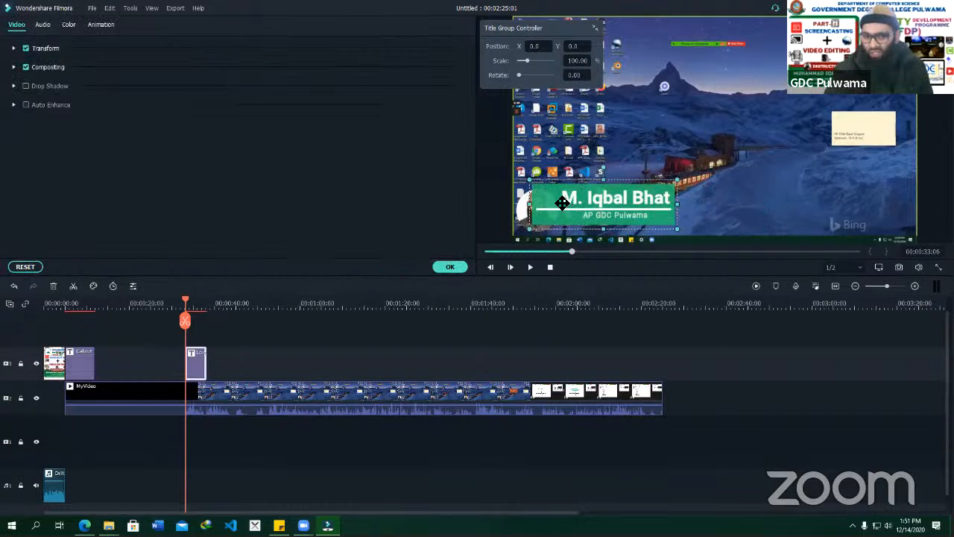
click(450, 266)
key(space)
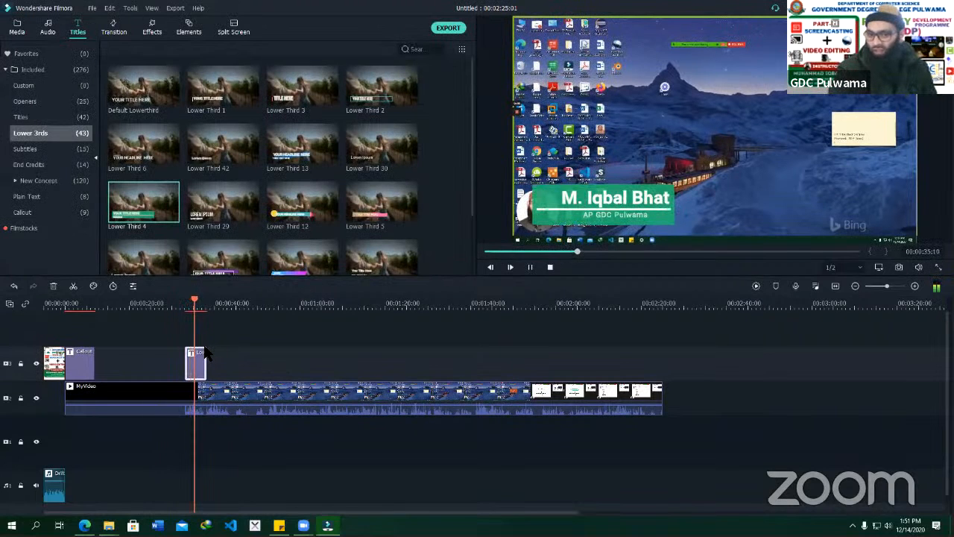
key(space)
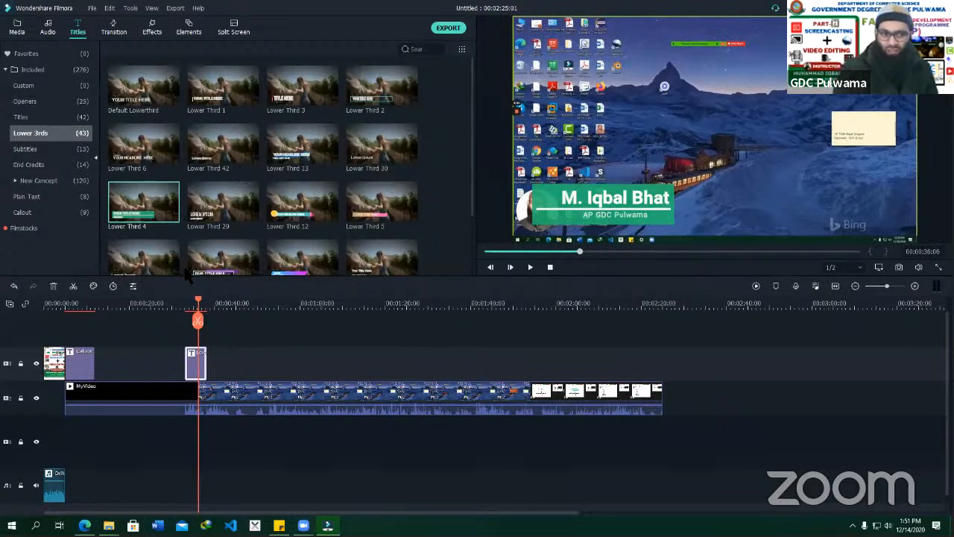
Browse the Subtitles and End Credits title categories and preview the Credit 11 template.
click(34, 149)
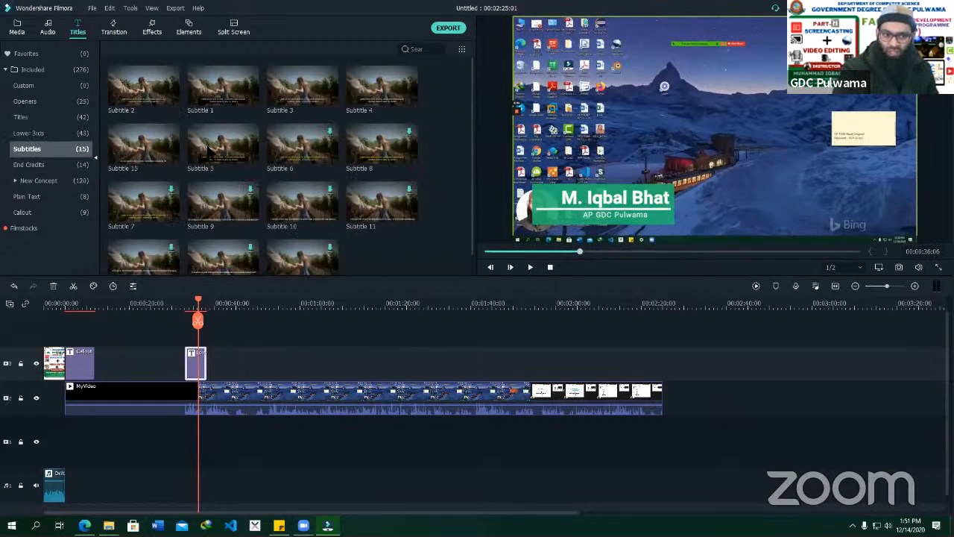
click(36, 165)
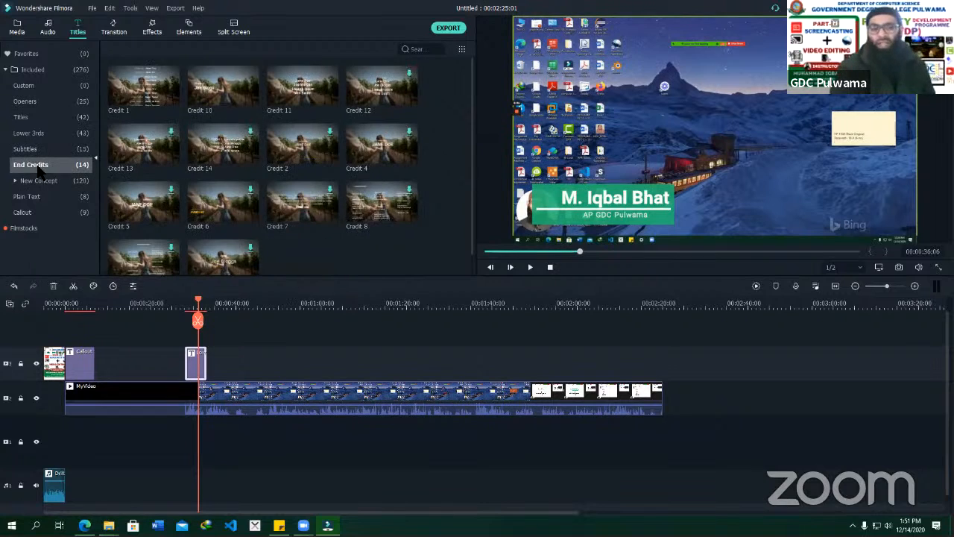
mouse_move(328, 171)
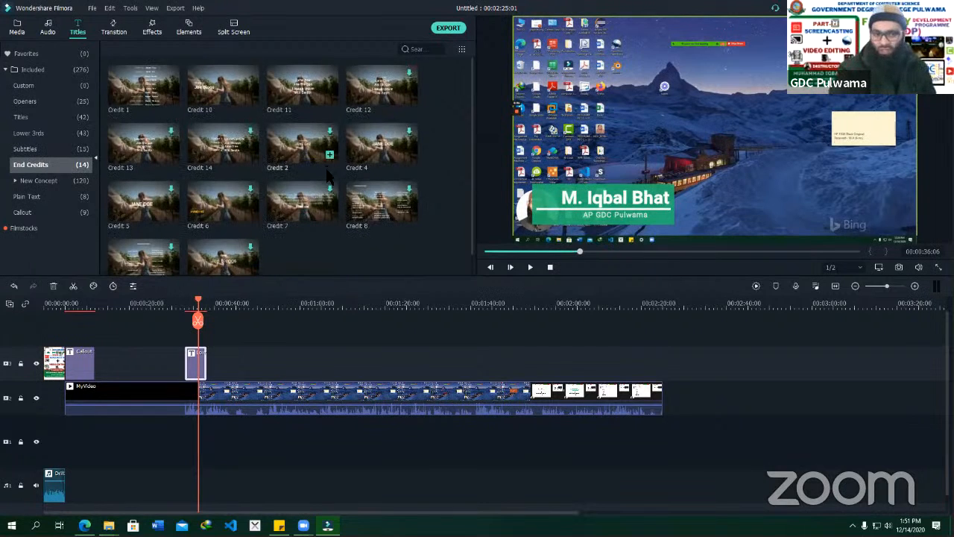
click(295, 88)
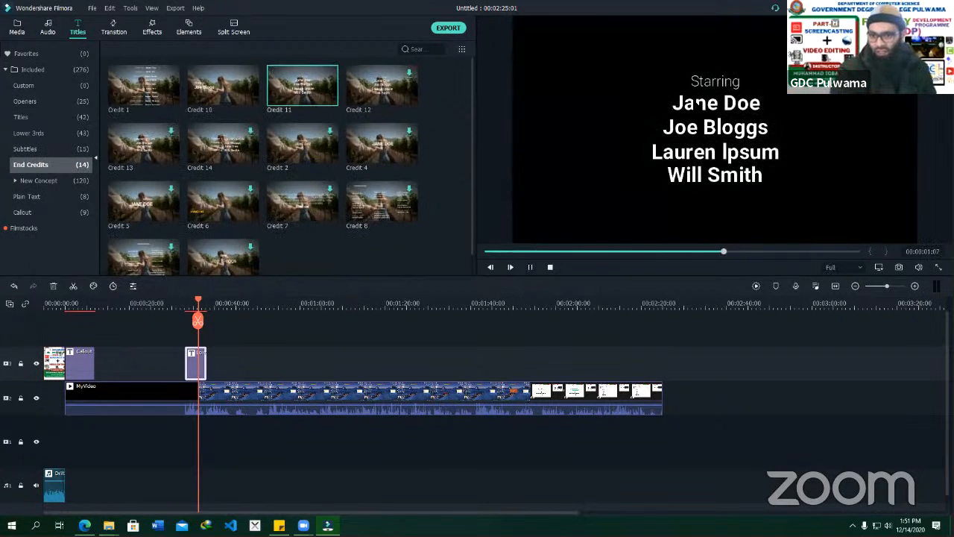
Browse the included transitions, looking through the 3D, Fisheye and Ripple & Dissolve categories and returning to 3D.
click(113, 32)
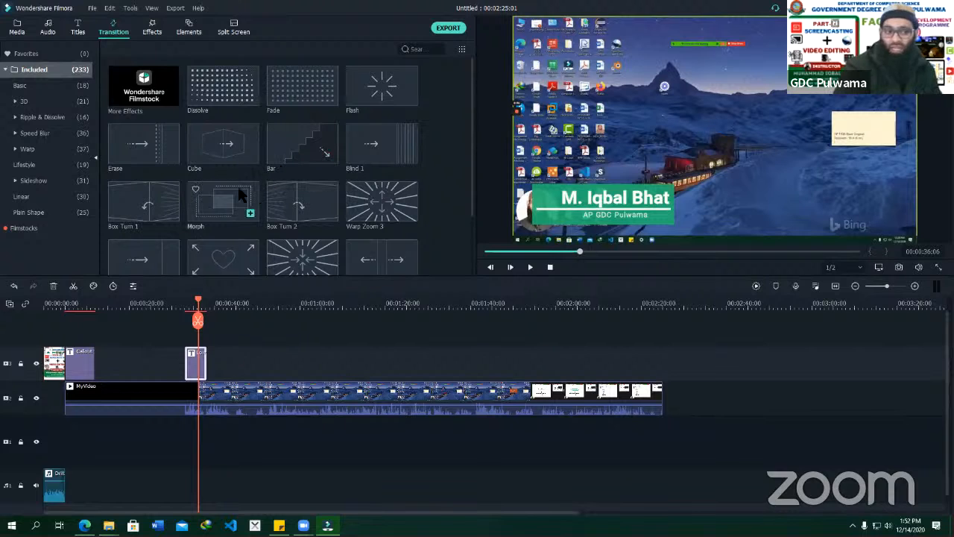
click(46, 101)
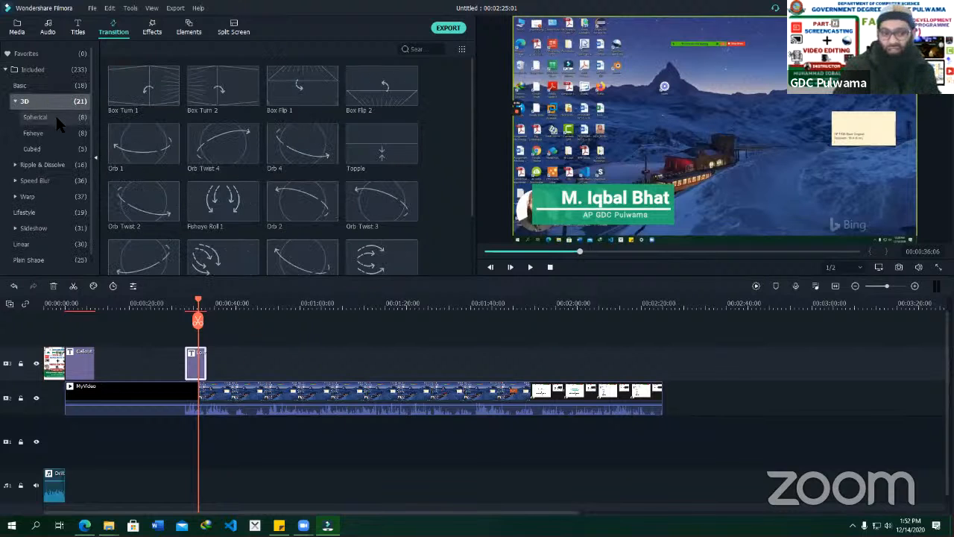
click(42, 120)
click(34, 133)
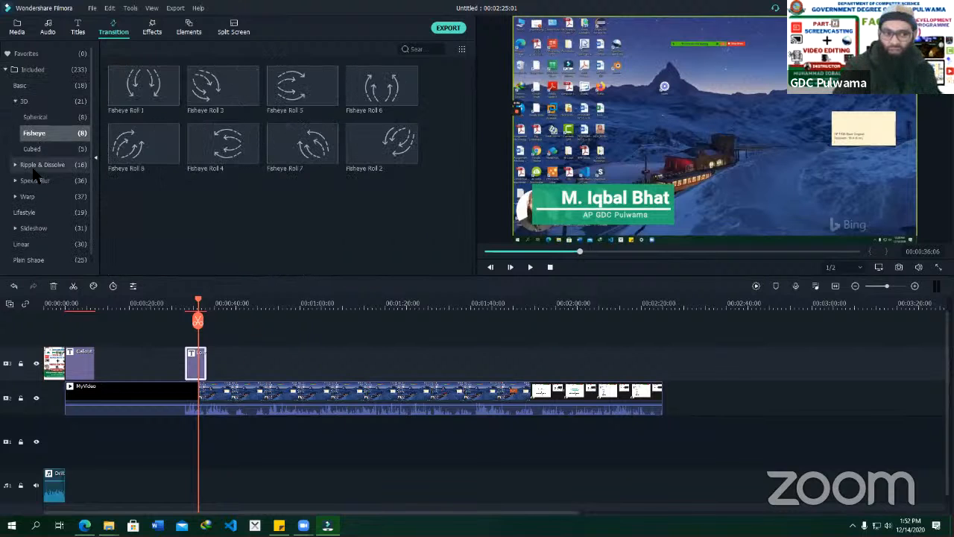
click(37, 165)
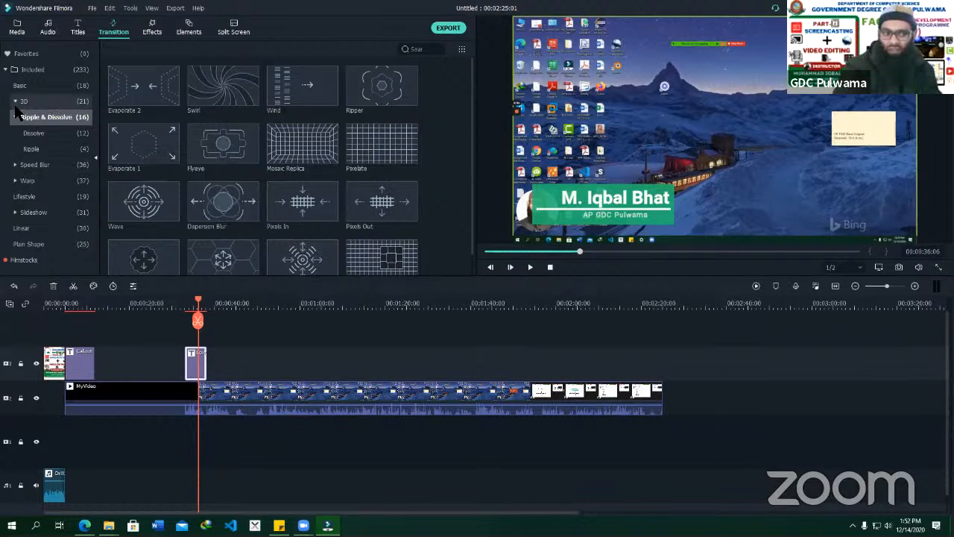
click(15, 117)
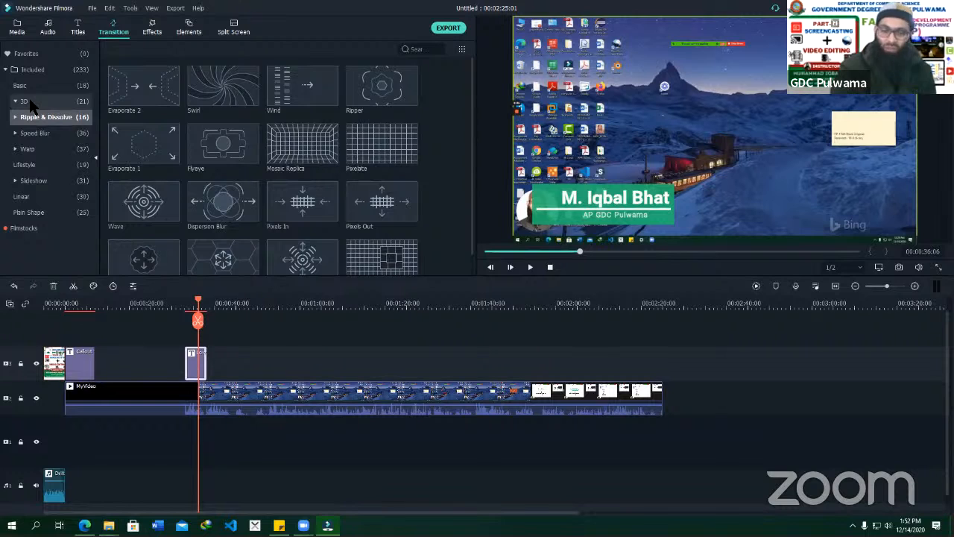
click(25, 102)
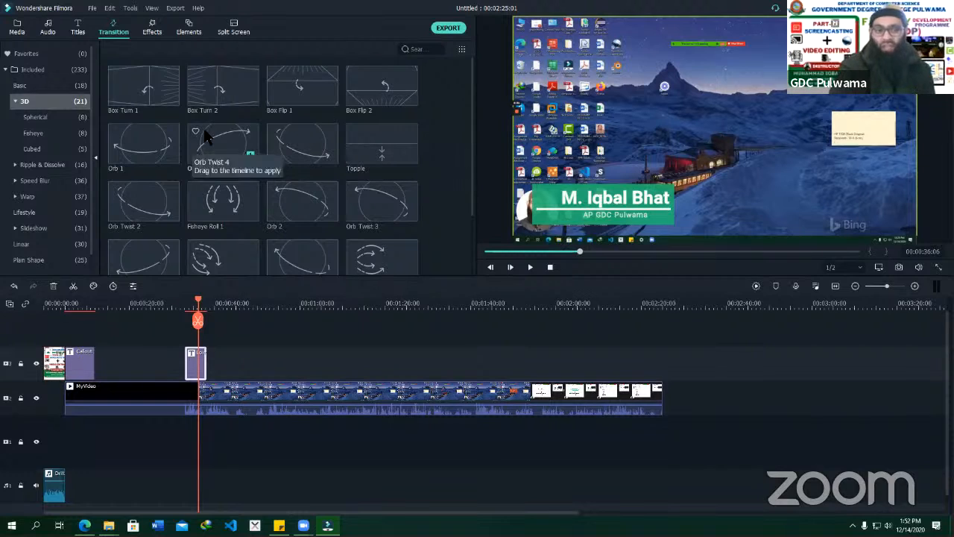
Split the MyVideo clip at 00:00:57:16, keeping the second piece directly against the first.
drag(139, 91, 261, 407)
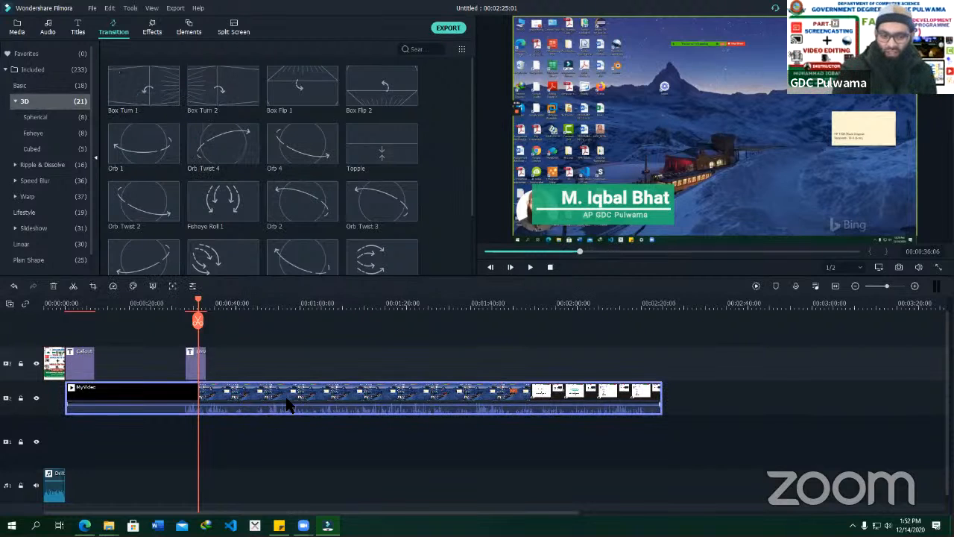
drag(201, 297, 291, 300)
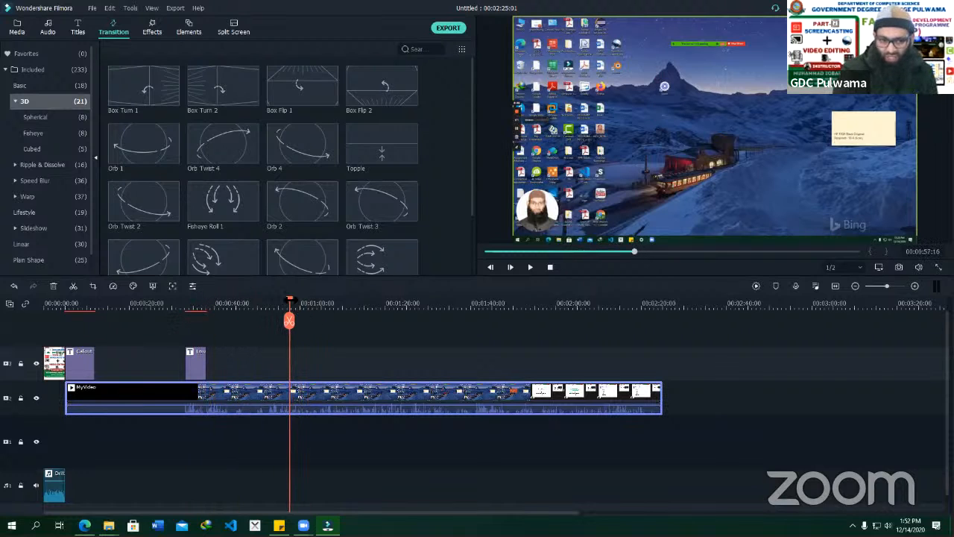
click(73, 293)
drag(304, 398, 421, 400)
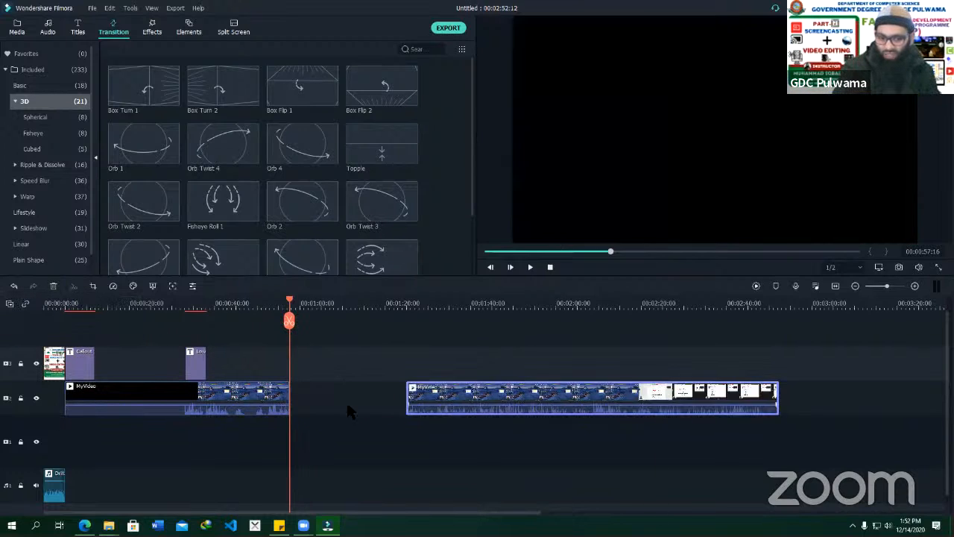
drag(484, 408, 366, 408)
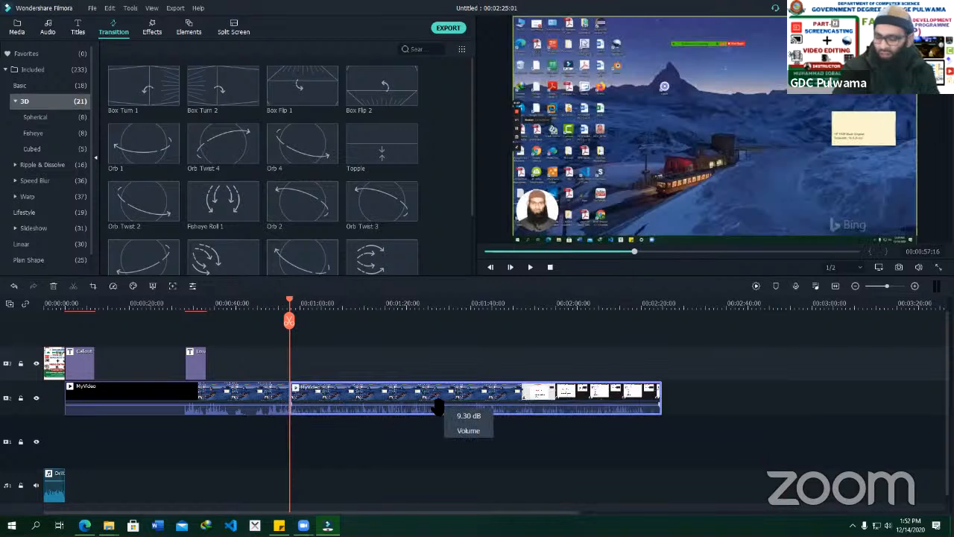
Preview the Orb Twist 4 transition, apply it at the cut between the two MyVideo pieces and play across it.
click(288, 405)
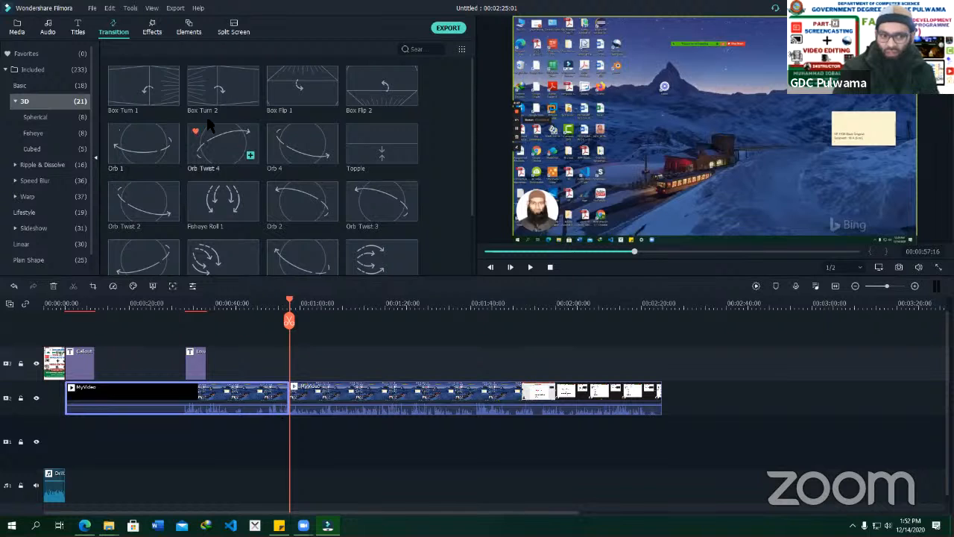
click(211, 136)
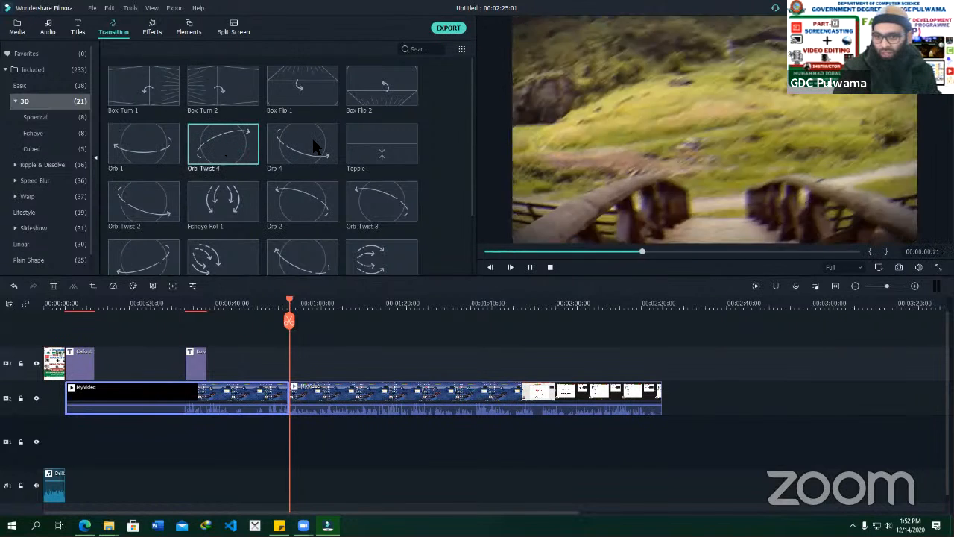
click(295, 390)
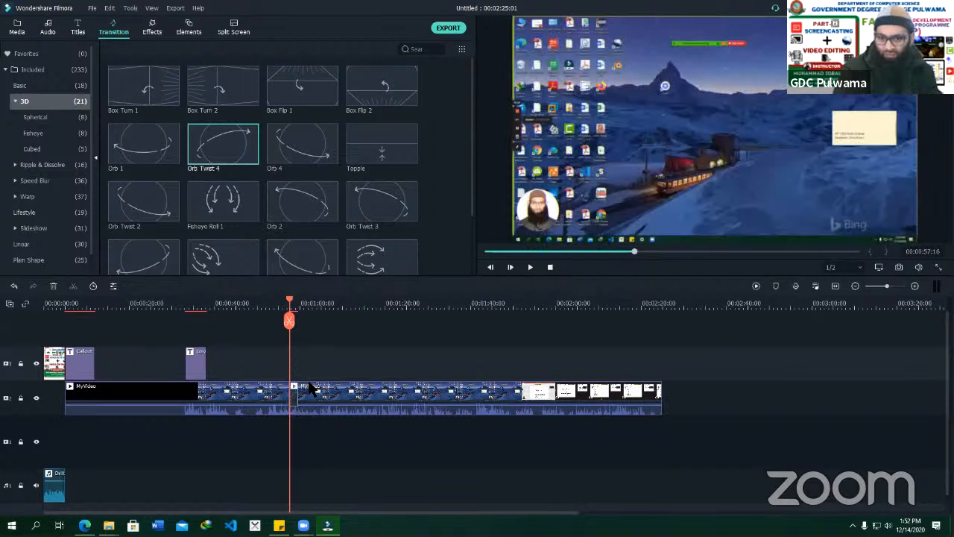
key(space)
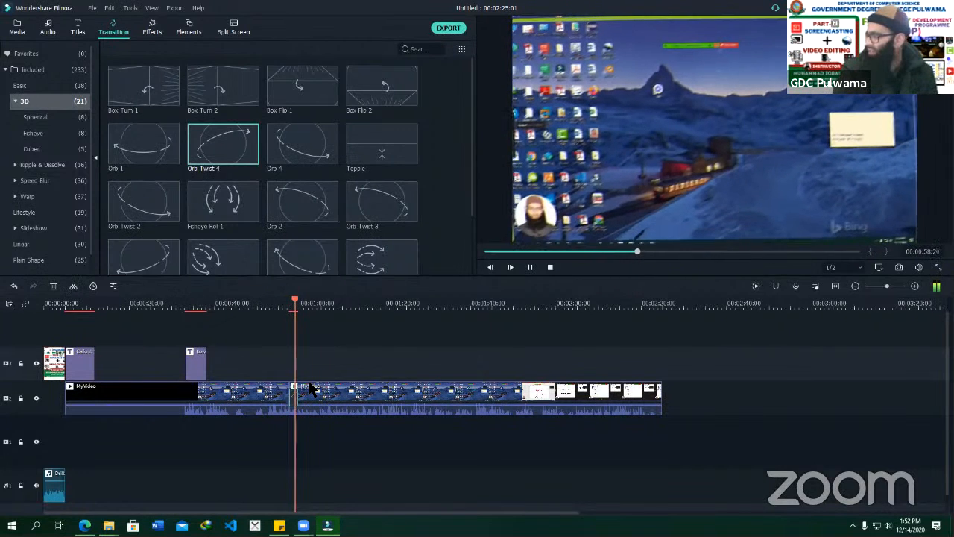
key(space)
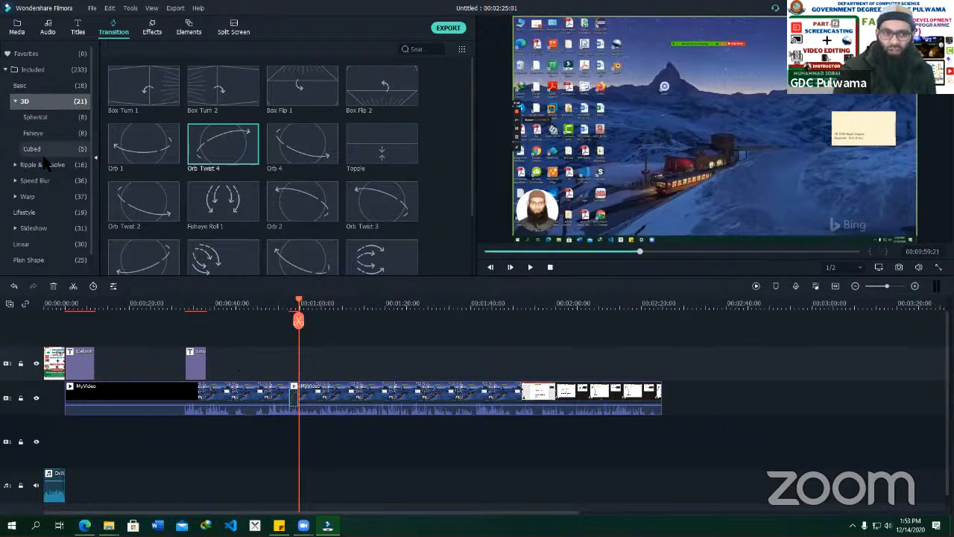
Split the MyVideo clip at 00:01:11:15 and 00:01:22:19 to separate a short middle piece, with the effects library open.
scroll(45, 158, down, 1)
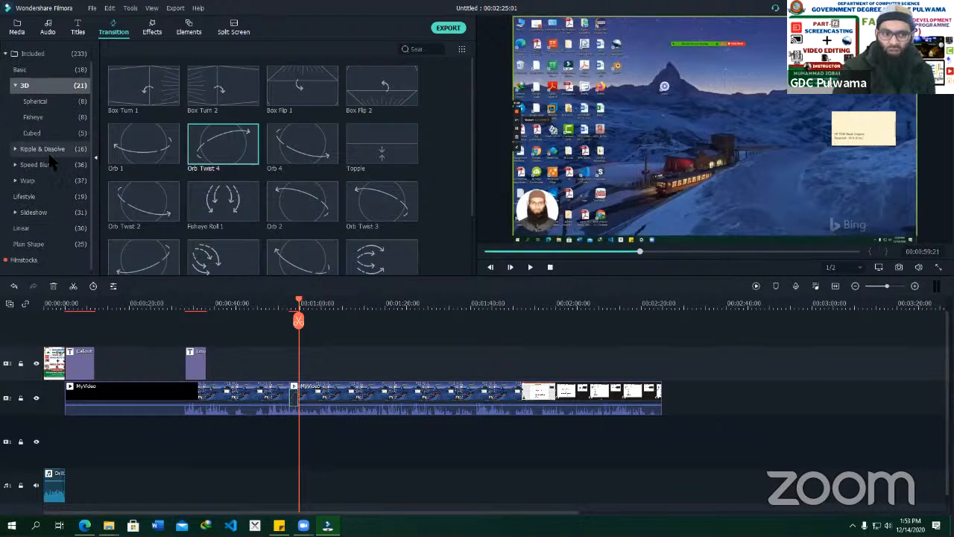
click(153, 33)
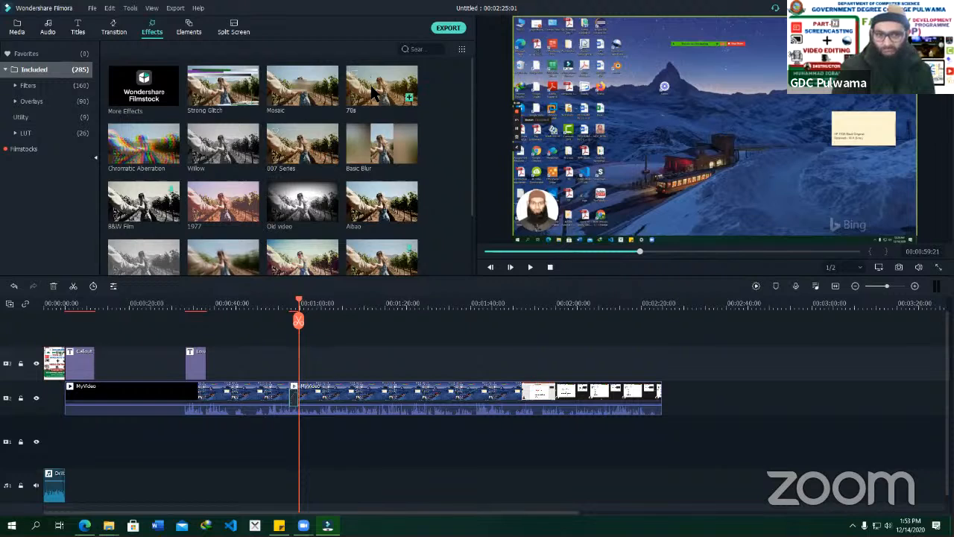
click(369, 395)
drag(299, 305, 349, 303)
click(73, 286)
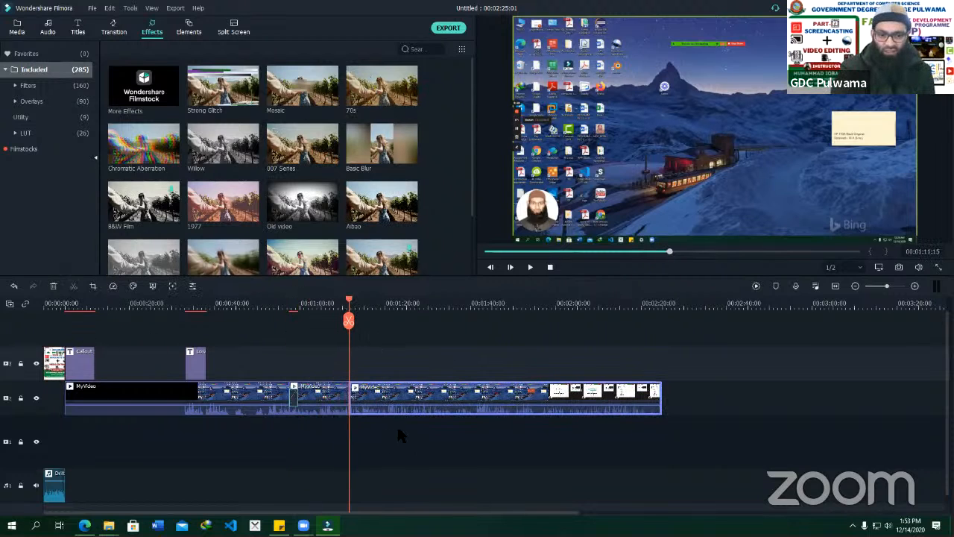
click(397, 303)
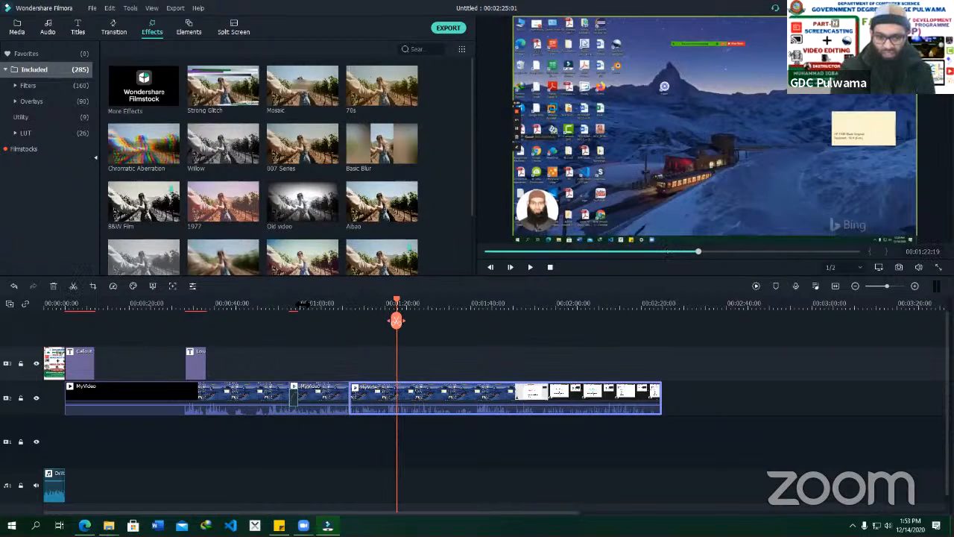
click(73, 286)
click(376, 396)
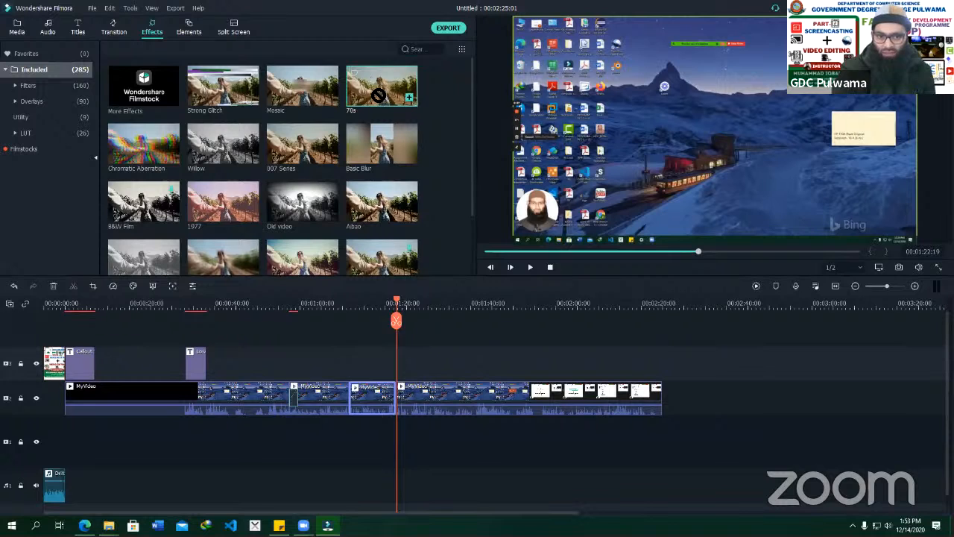
Apply the 70s effect to the short MyVideo piece between 00:01:11:15 and 00:01:22:19 and play it back.
drag(381, 96, 382, 405)
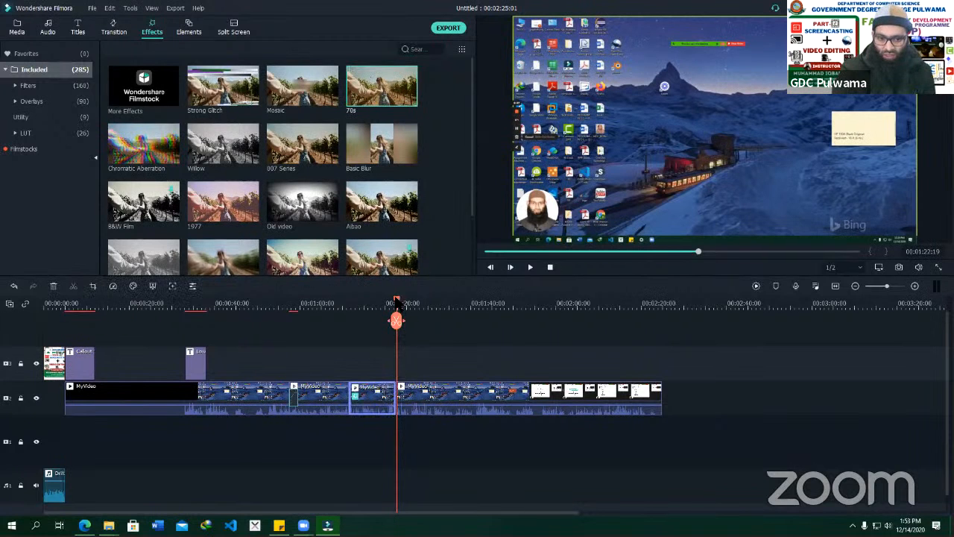
drag(396, 320, 349, 320)
key(space)
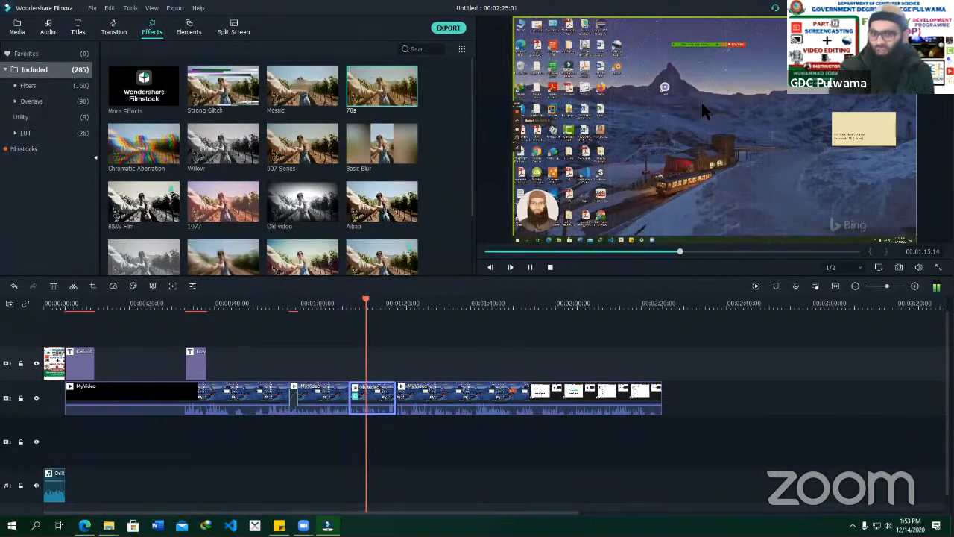
key(space)
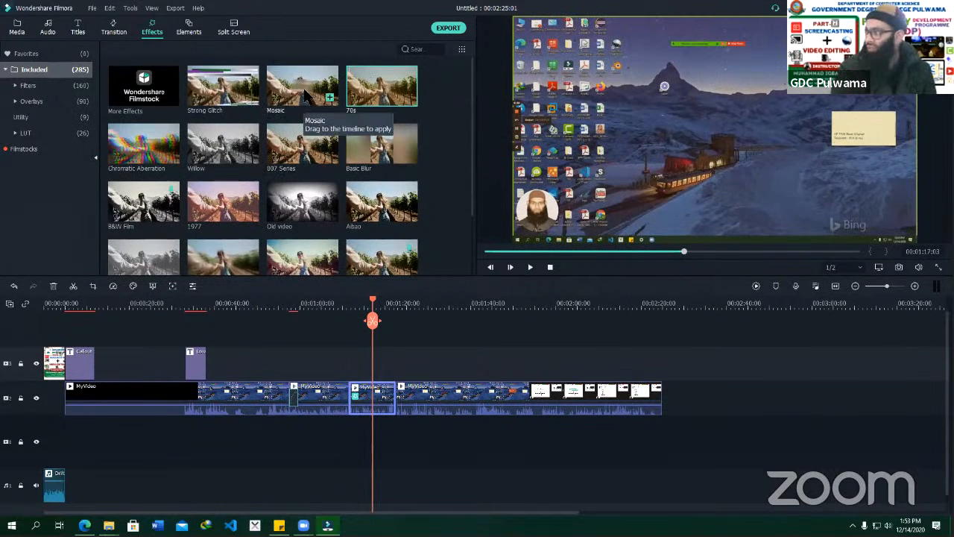
Apply the Mosaic effect to the last MyVideo piece, play part of it and move the mosaic area to the picture's upper middle.
drag(306, 93, 441, 375)
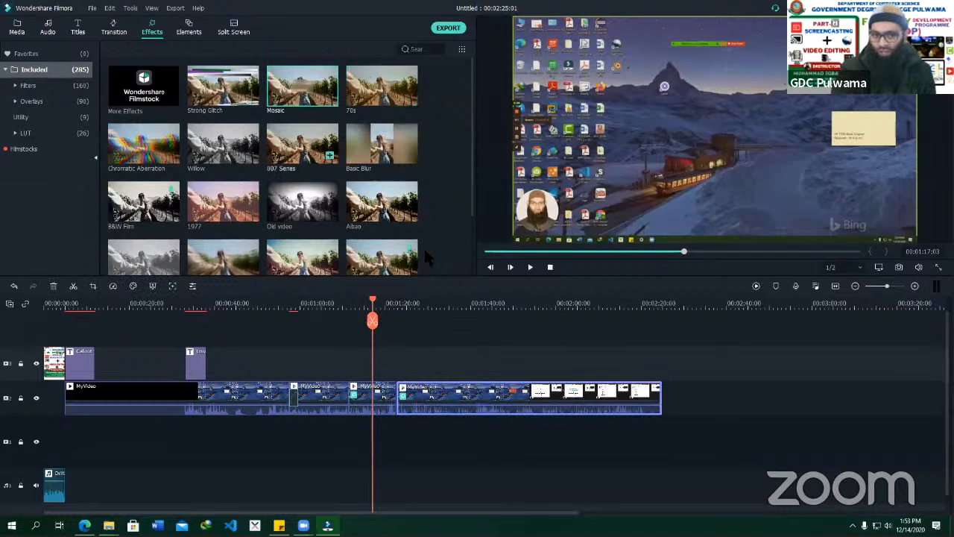
key(space)
click(427, 300)
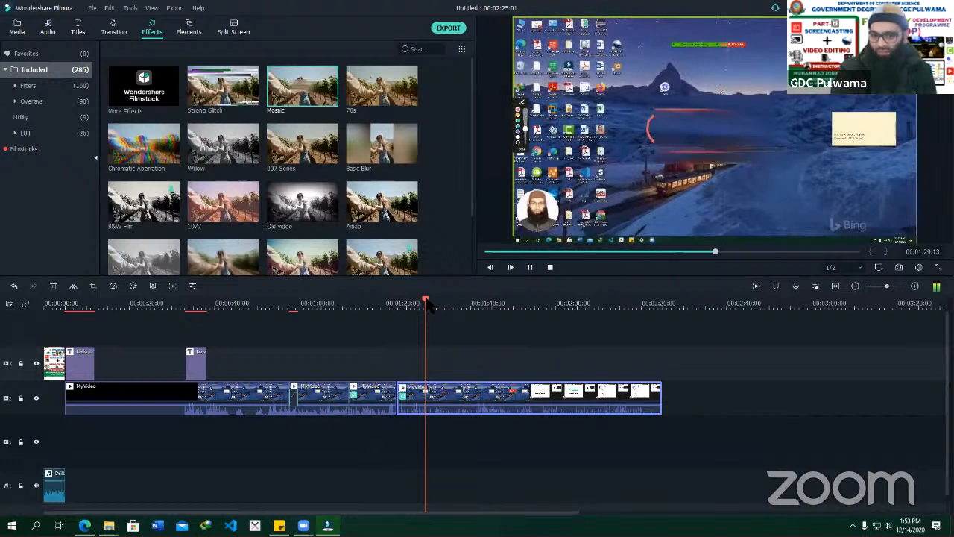
key(space)
drag(772, 162, 772, 163)
drag(719, 139, 663, 115)
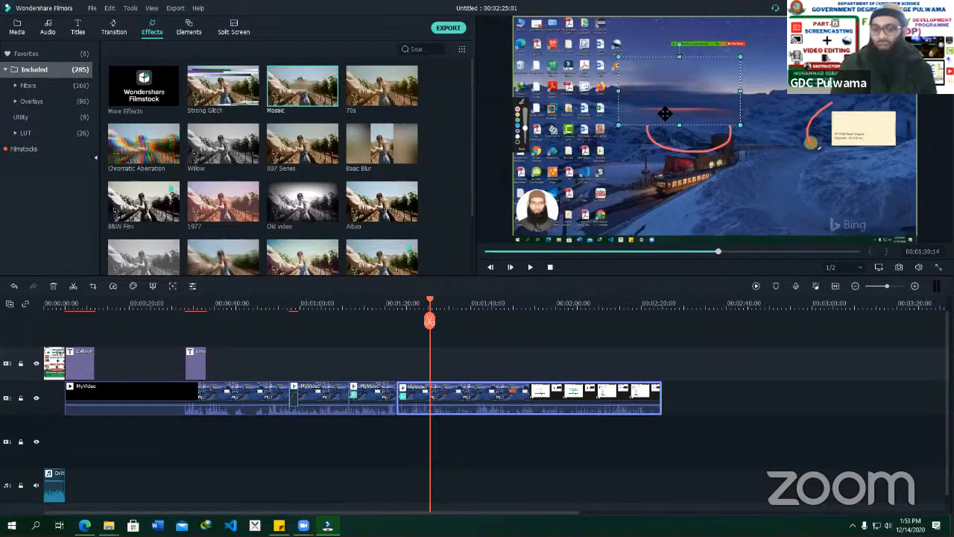
Add the Boom! element on the track above MyVideo at 00:01:30:14, play it, and view the Tutorial elements.
scroll(216, 193, down, 5)
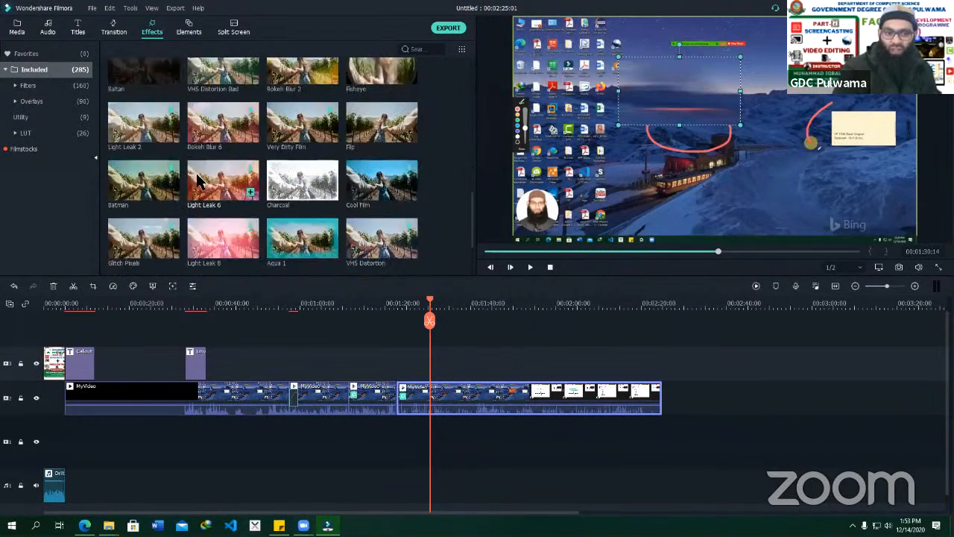
scroll(215, 200, down, 5)
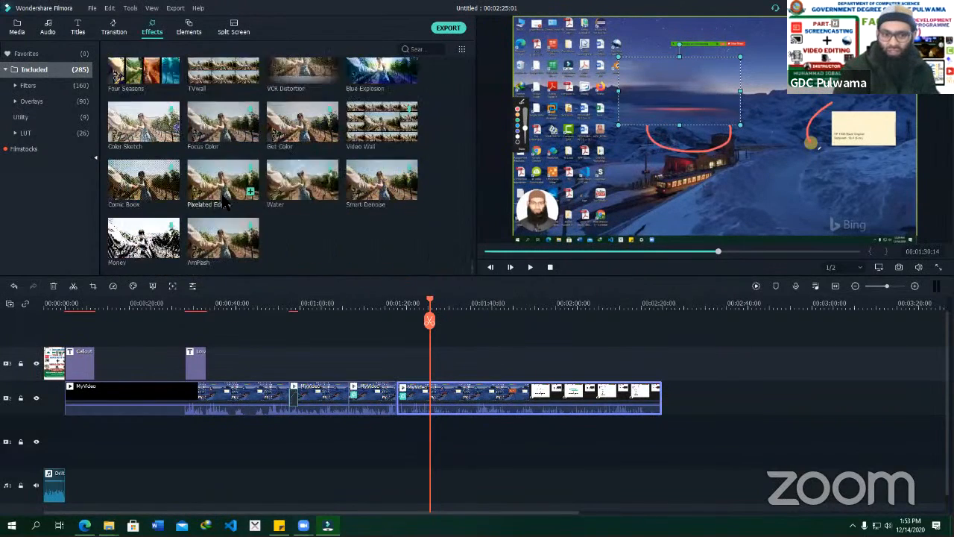
scroll(223, 164, up, 10)
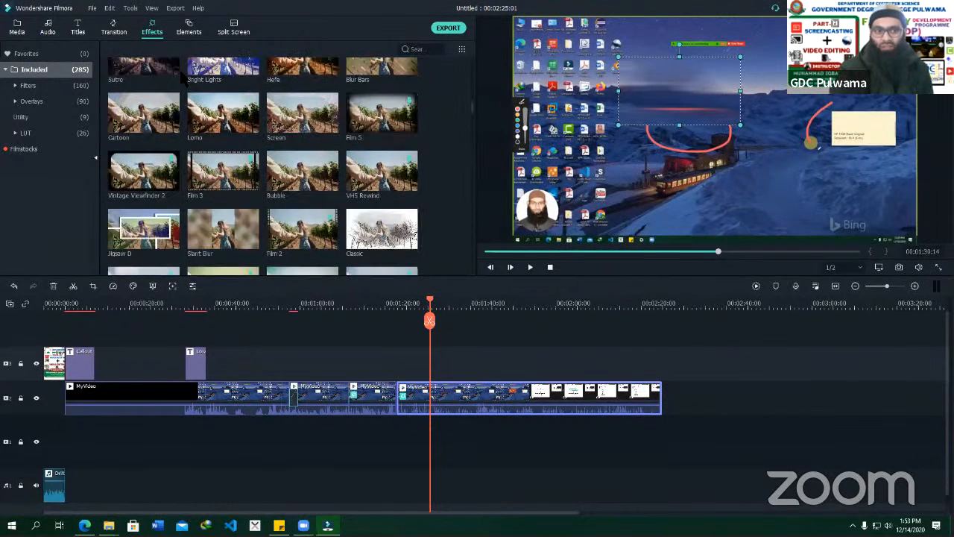
click(188, 28)
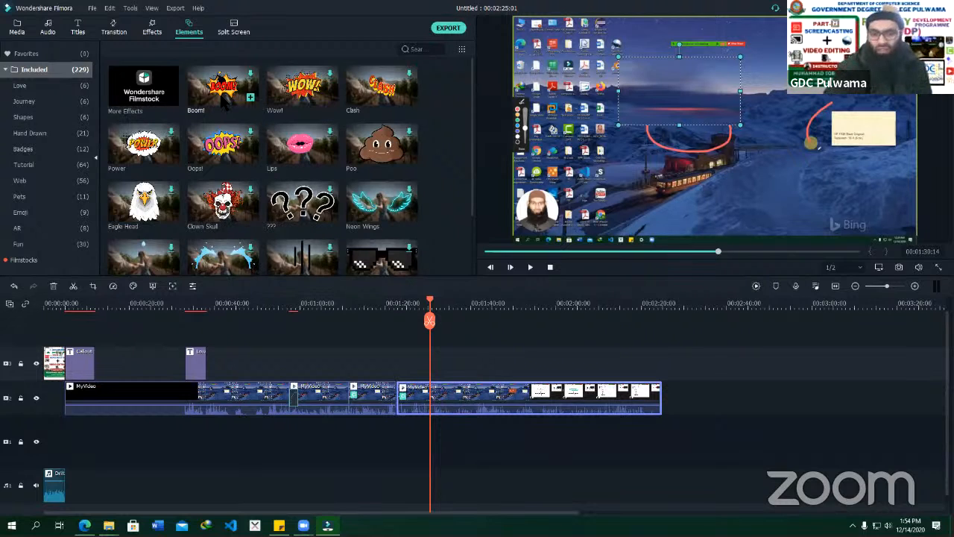
click(228, 99)
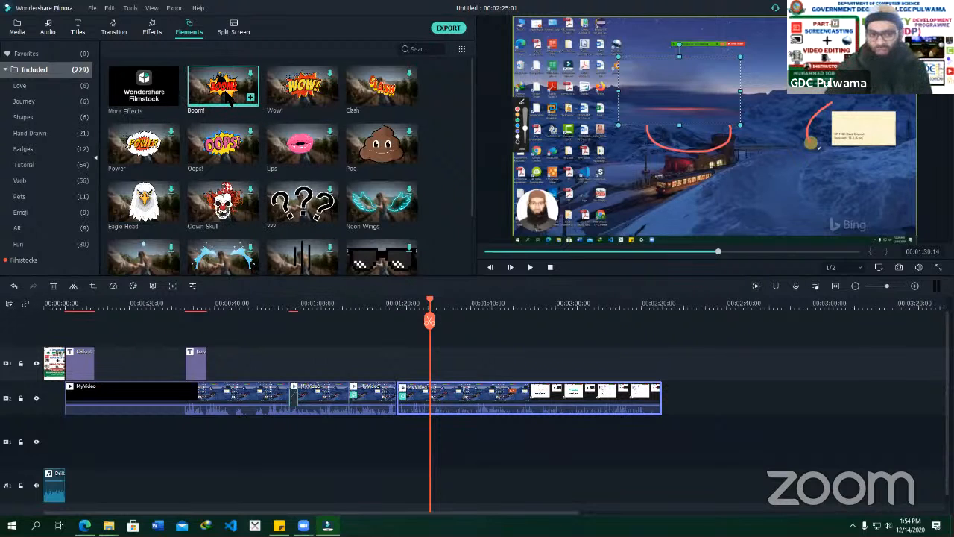
drag(228, 99, 440, 357)
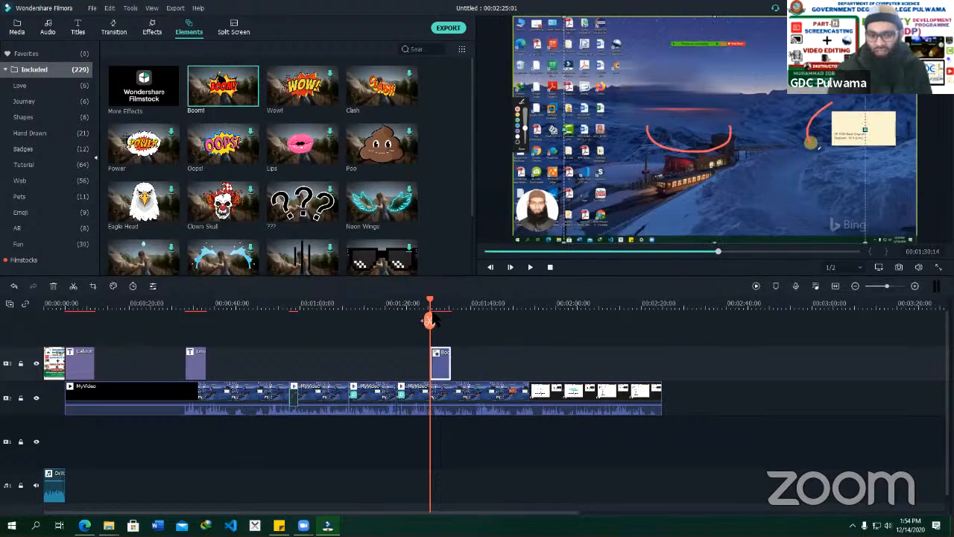
key(space)
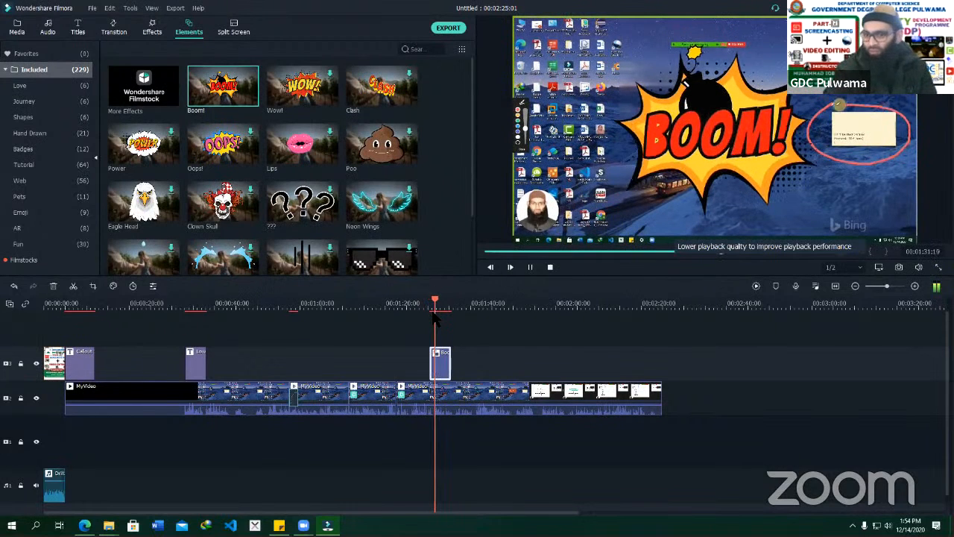
key(space)
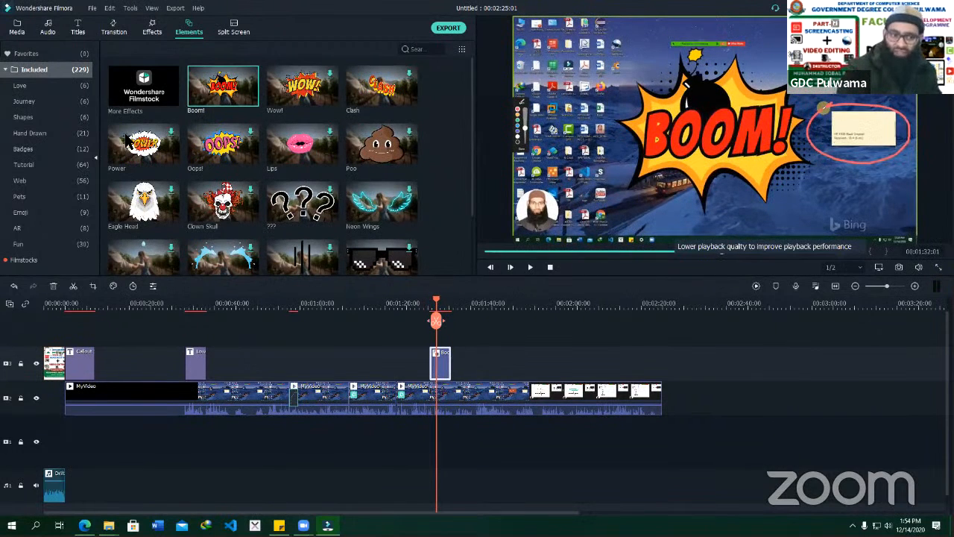
click(24, 164)
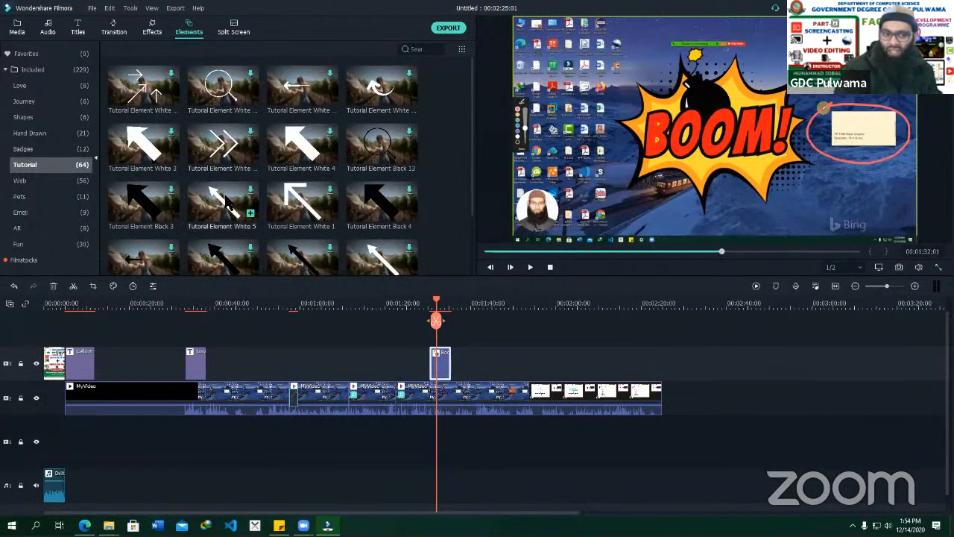
Add a side-by-side two-pane split screen after the Boom! element, with the day-6 FDP image in pane 1 and MyVideo in pane 2.
click(233, 33)
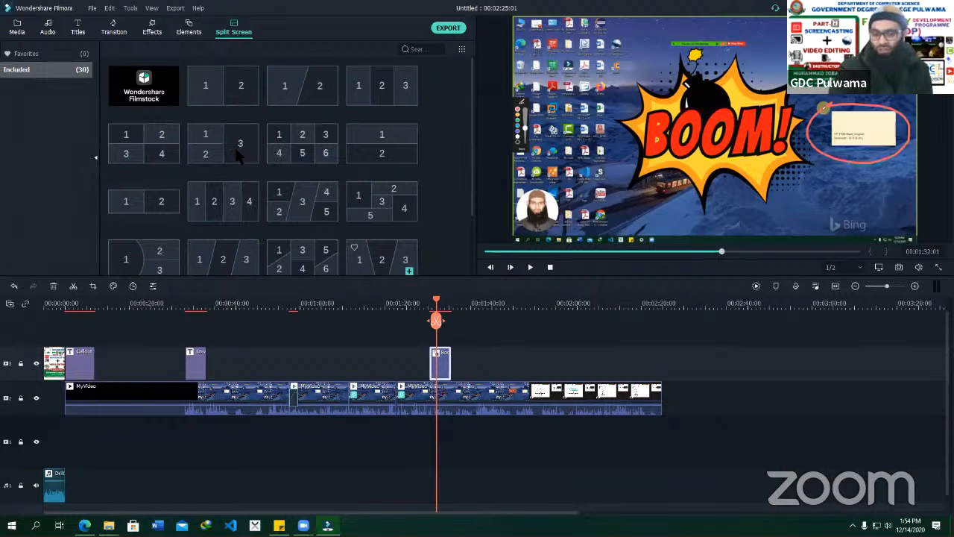
drag(242, 93, 485, 376)
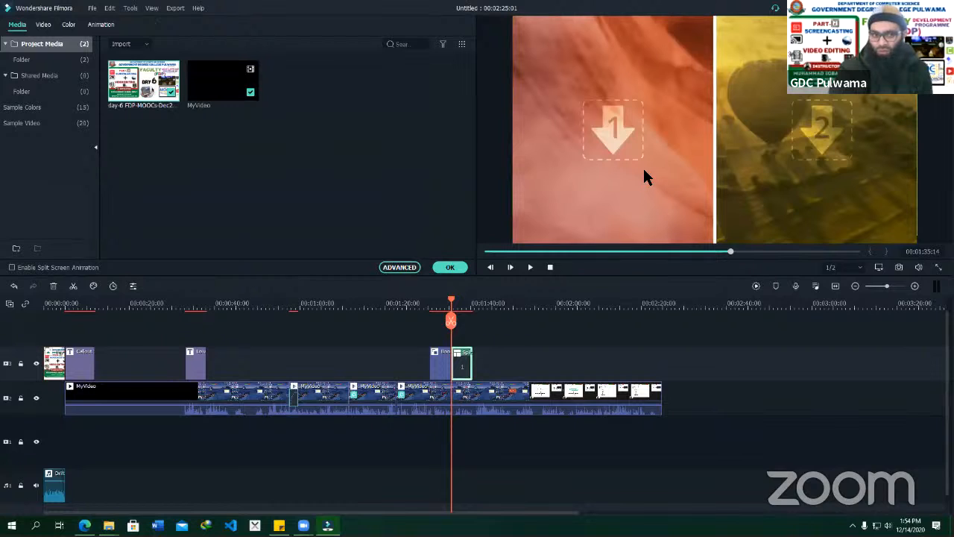
drag(515, 104, 580, 112)
drag(222, 83, 820, 179)
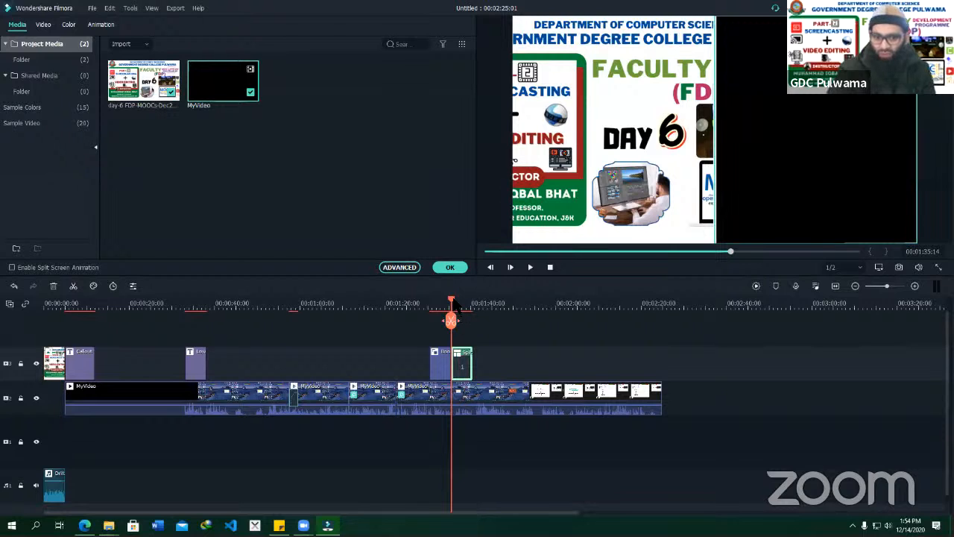
key(space)
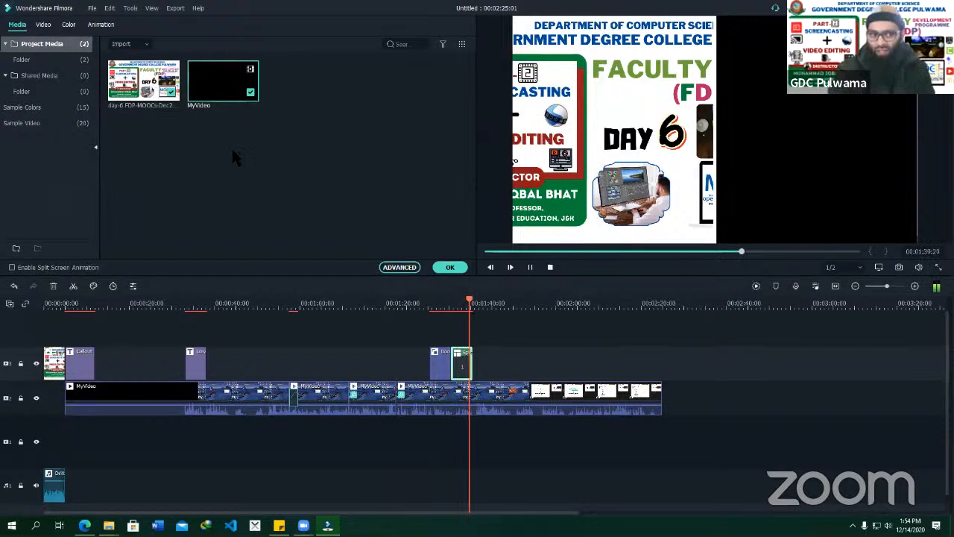
key(space)
click(441, 270)
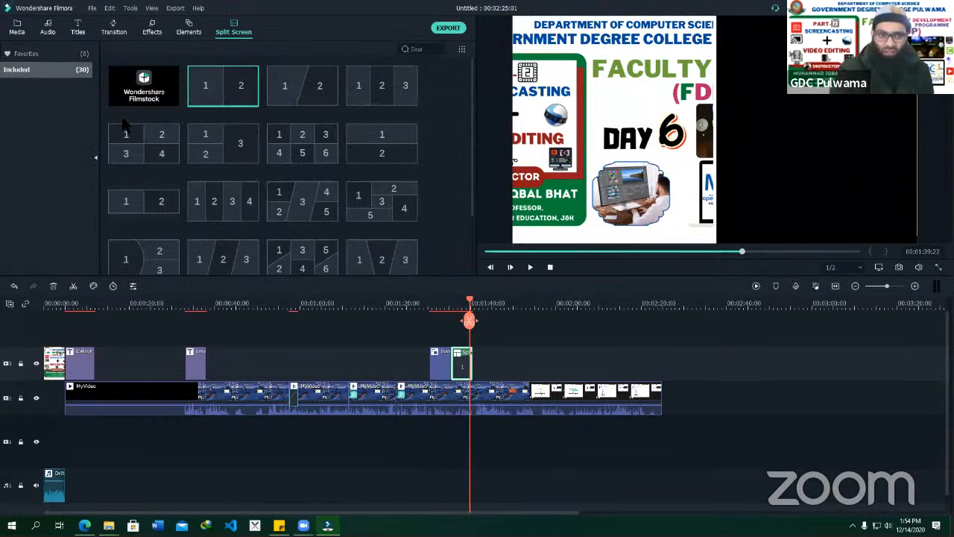
scroll(298, 149, down, 5)
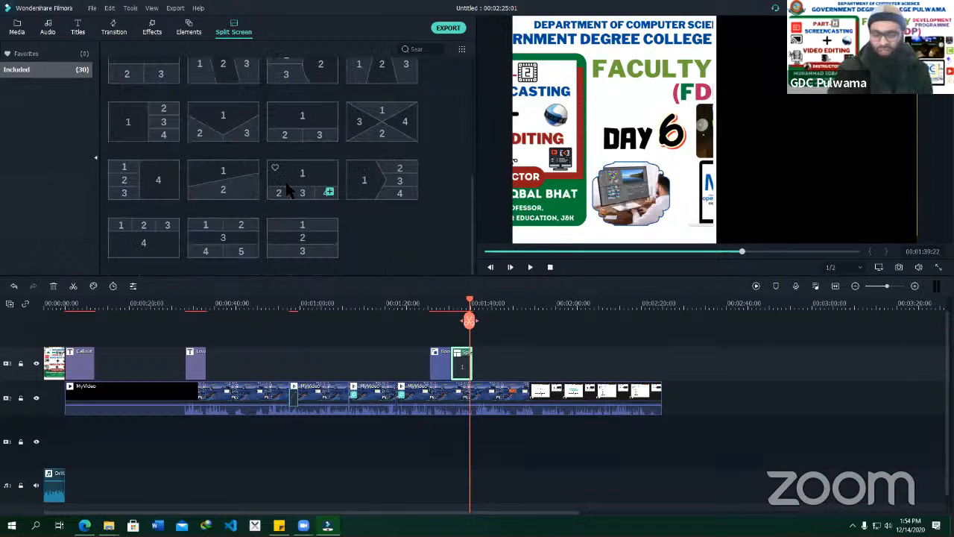
scroll(289, 191, up, 5)
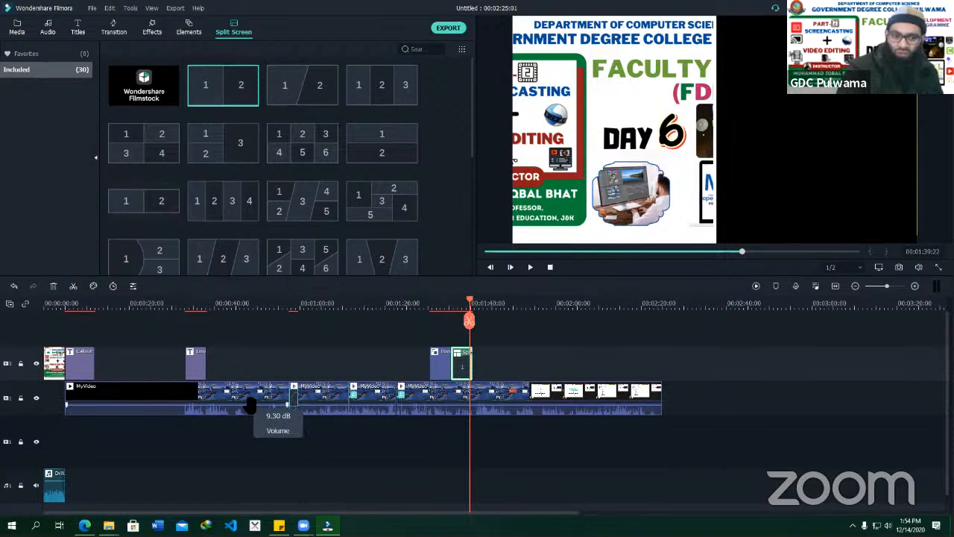
Open the export settings and look through the Local, Device and YouTube export targets.
click(445, 33)
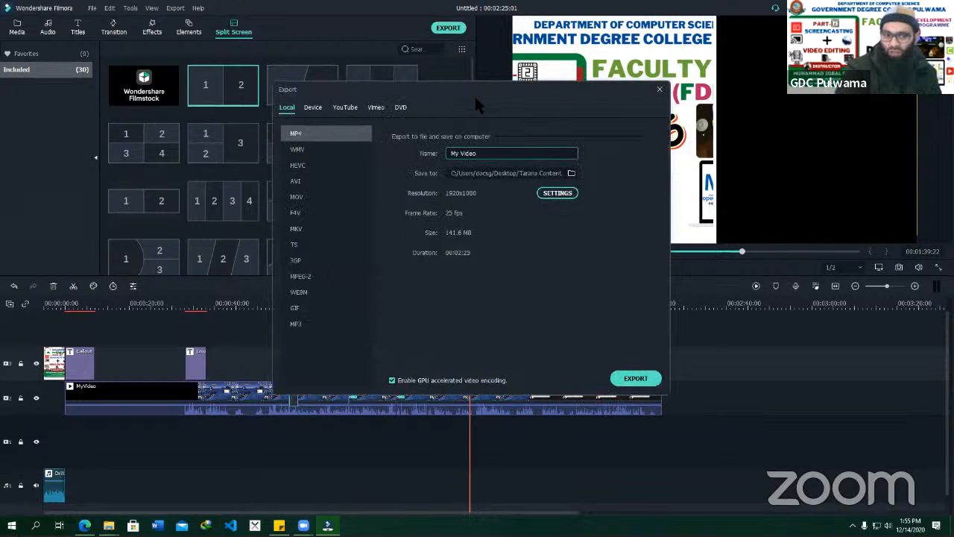
drag(371, 98, 278, 89)
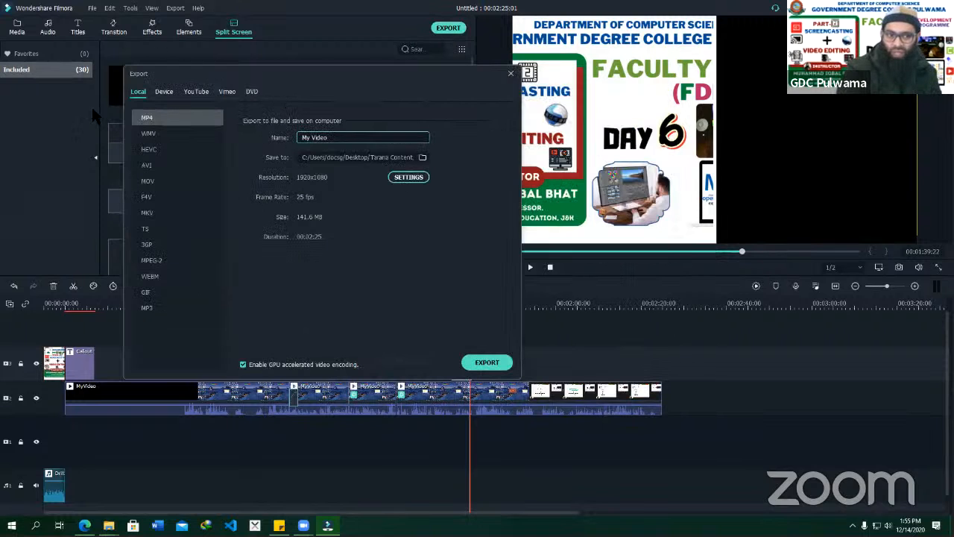
click(164, 93)
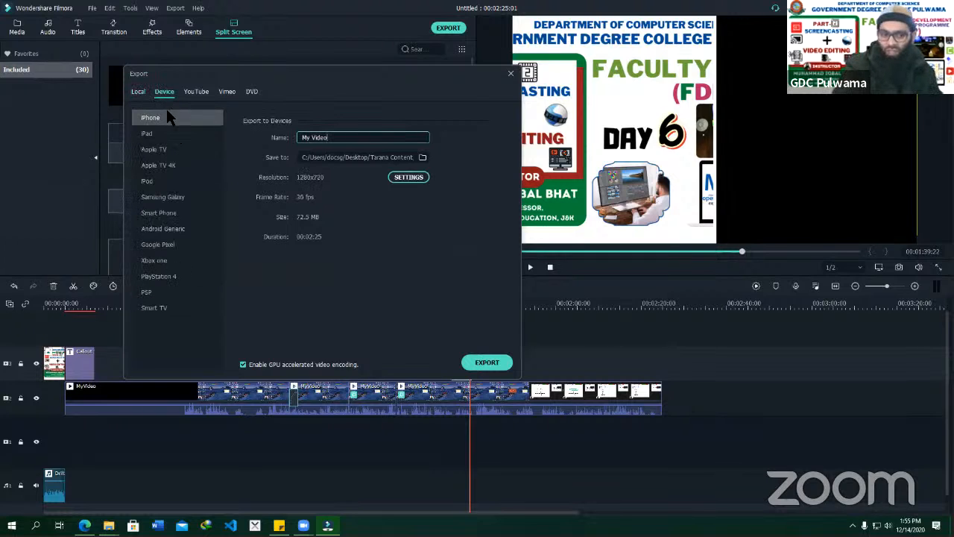
click(201, 95)
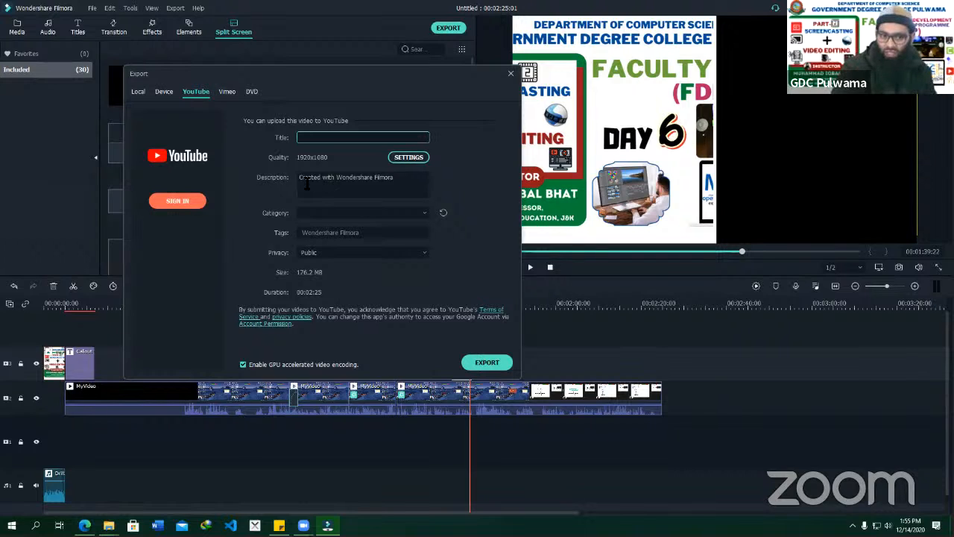
Examine the description, tags and privacy options of the YouTube upload, leaving the privacy on Public.
drag(301, 177, 394, 179)
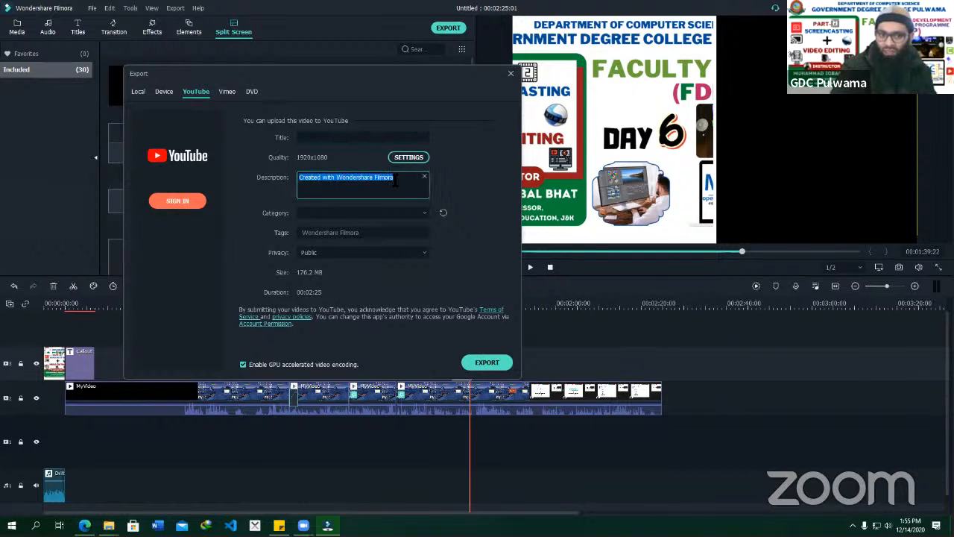
click(328, 233)
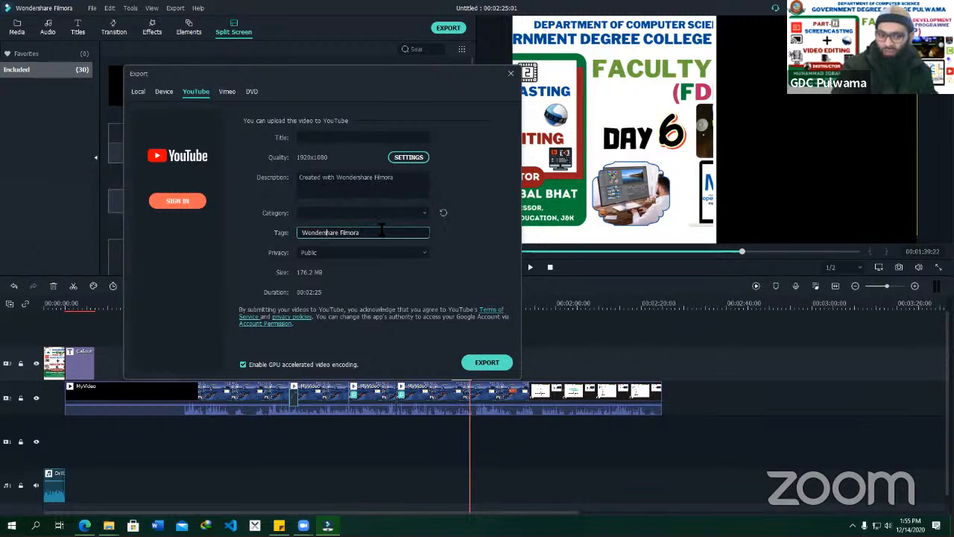
drag(381, 233, 300, 233)
click(333, 257)
click(333, 254)
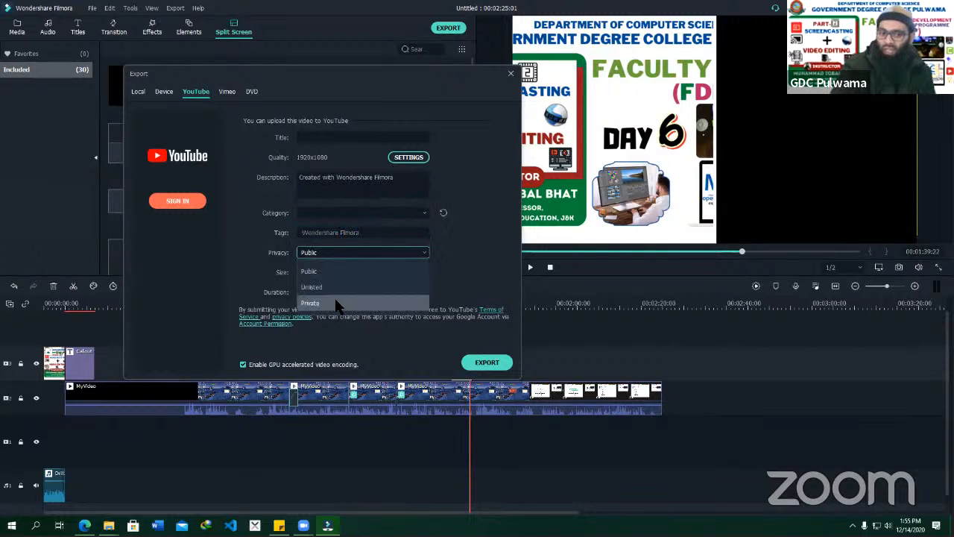
click(348, 265)
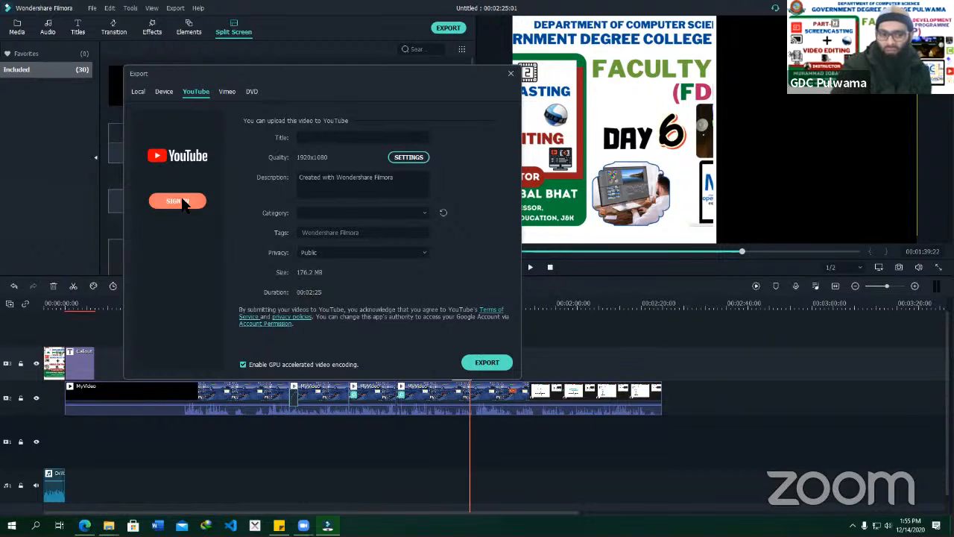
Look through the local export formats WMV, AVI, MKV and MP3 with their resolution, frame rate and size.
click(139, 91)
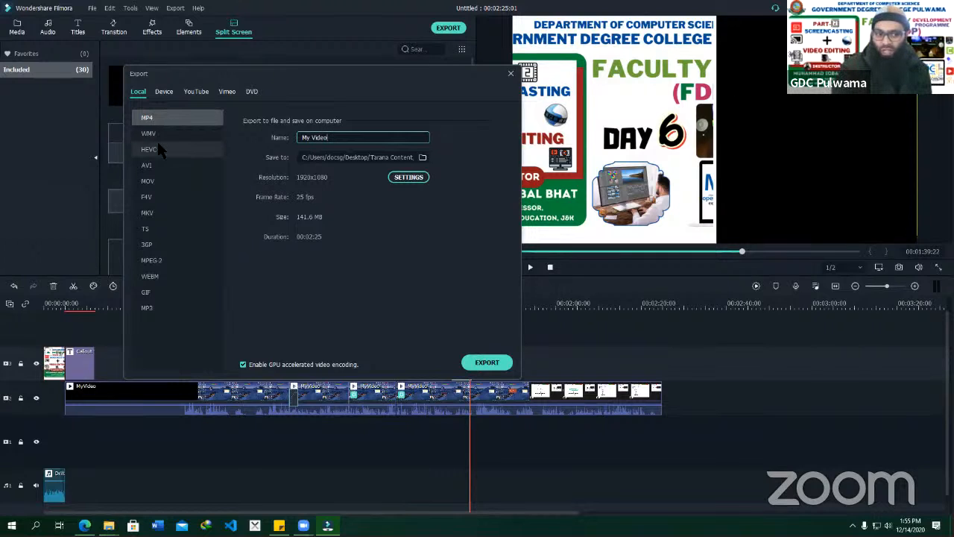
click(158, 135)
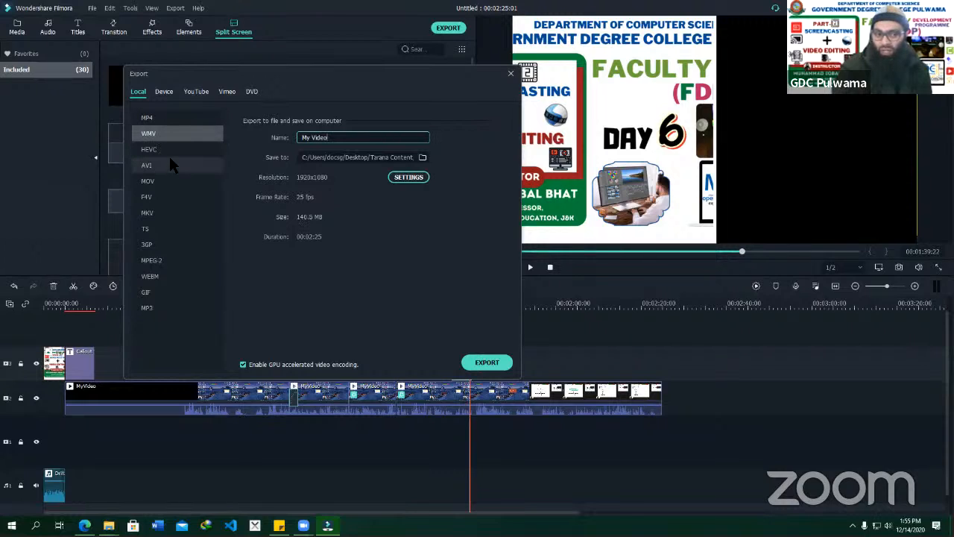
click(157, 167)
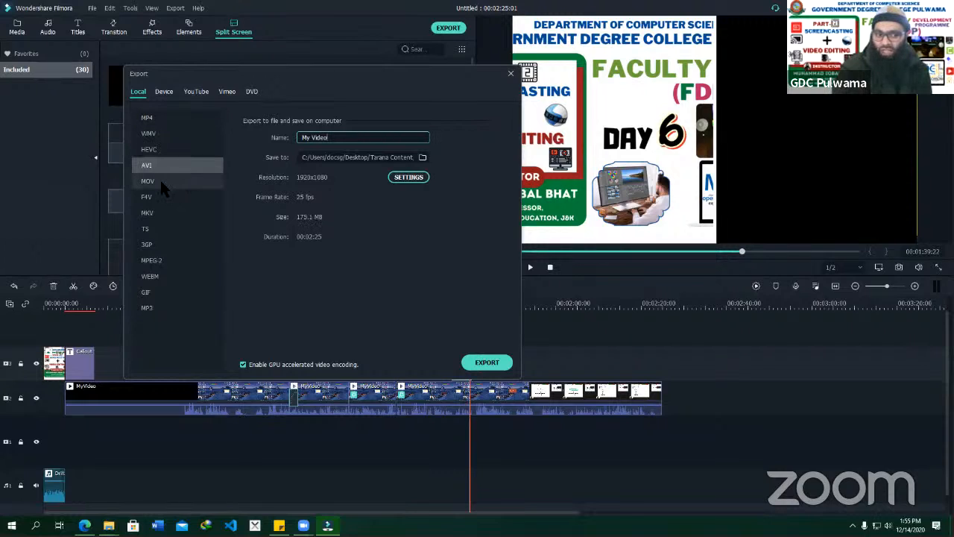
click(157, 212)
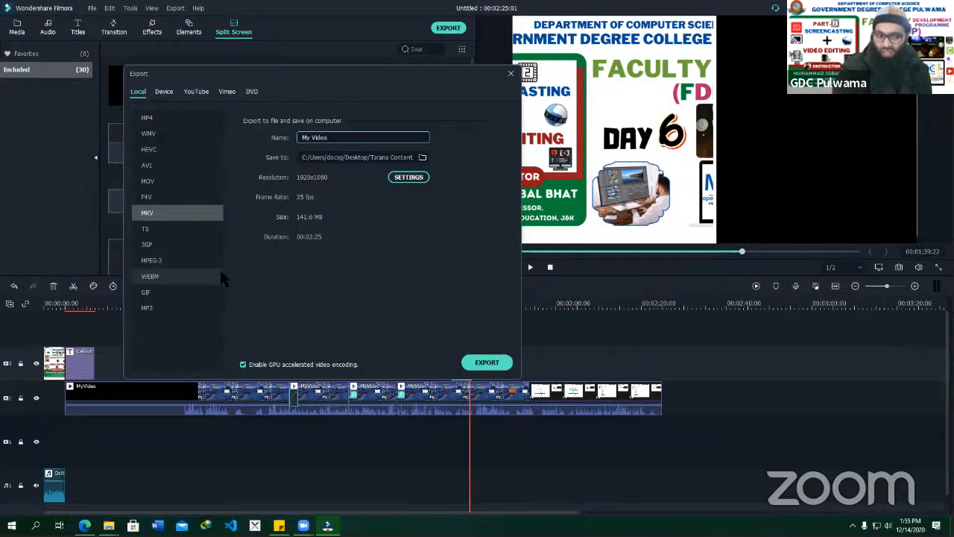
click(156, 309)
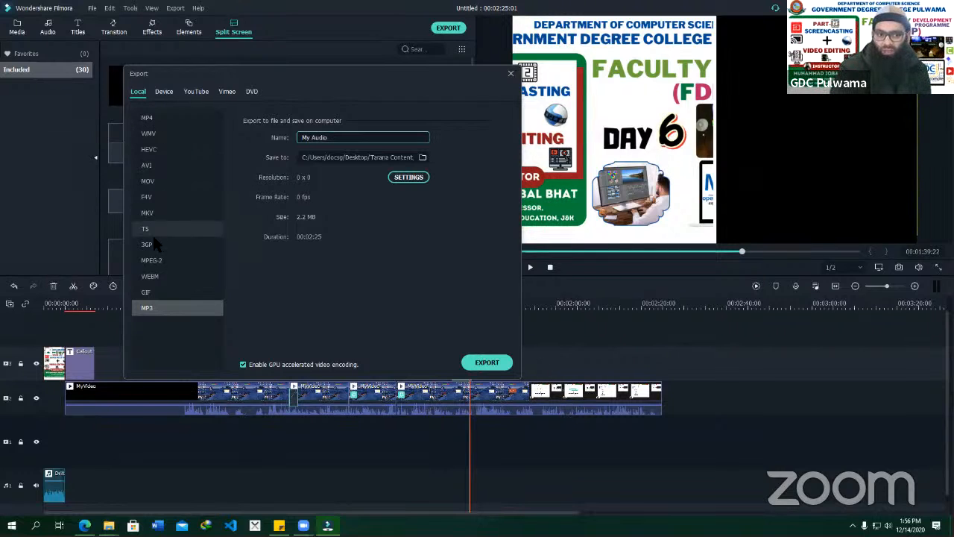
Start exporting the project locally in MP4 format as My Video, and abort the running export.
click(151, 119)
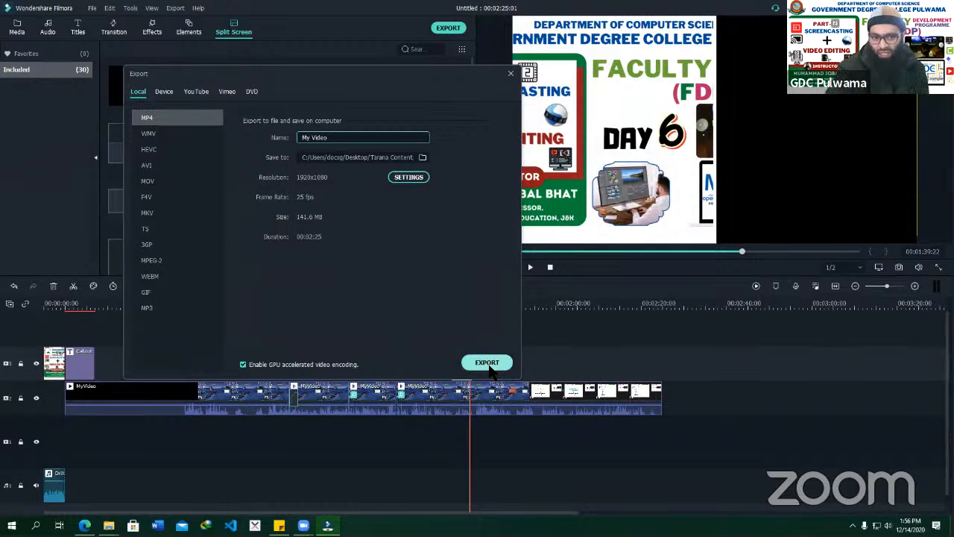
click(488, 364)
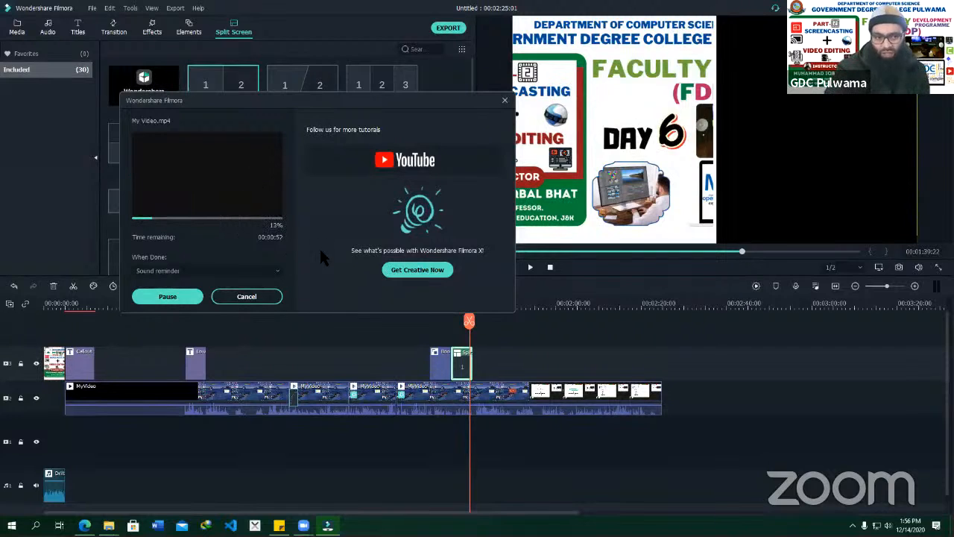
click(504, 99)
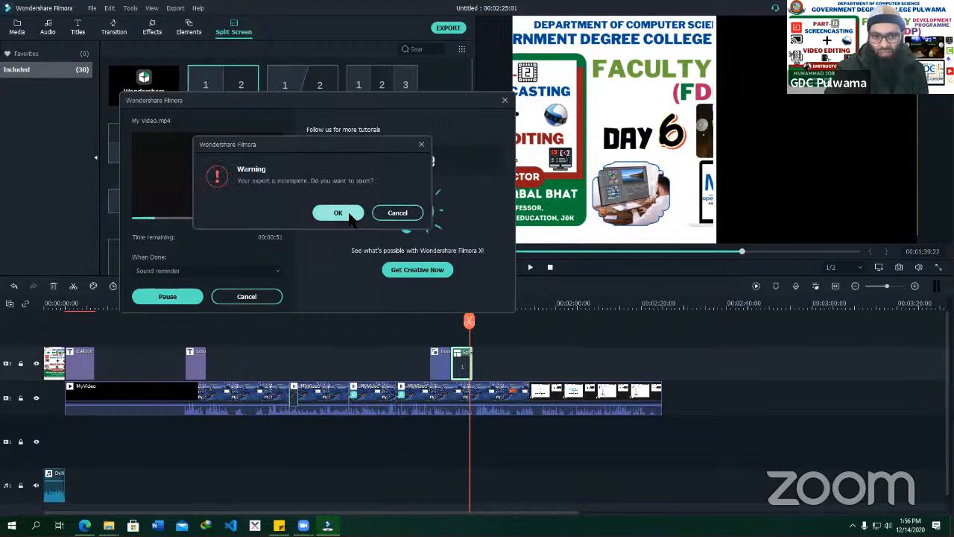
click(337, 213)
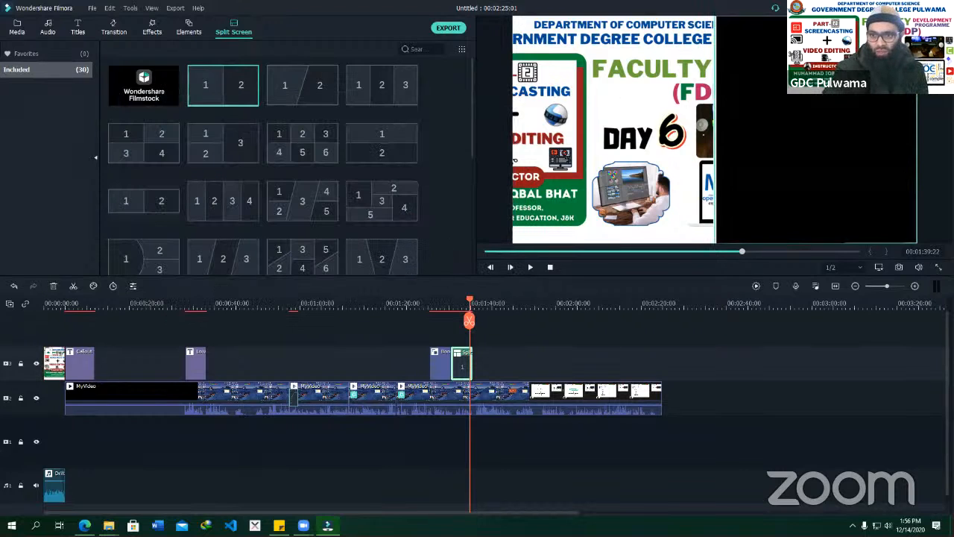
Cancel saving the project file and exit Filmora without saving the project.
click(943, 8)
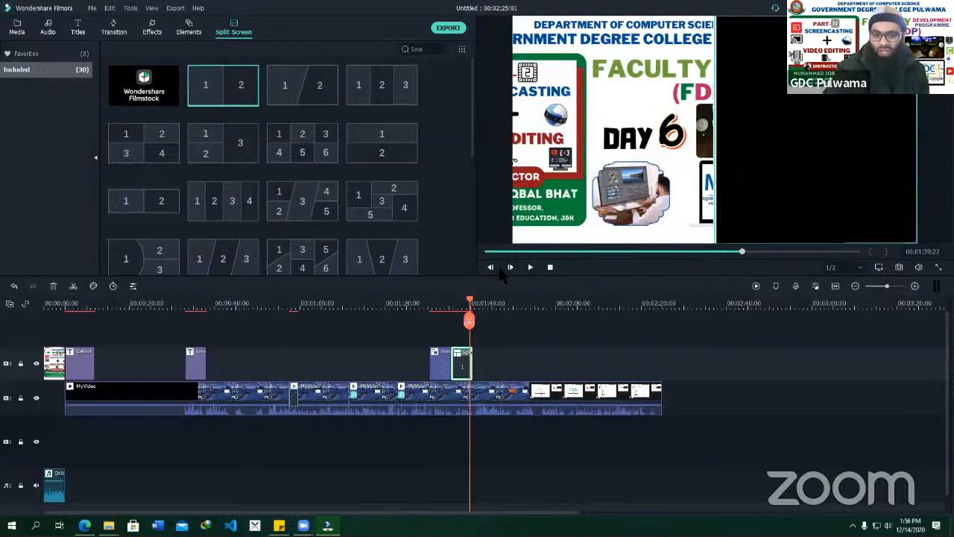
key(Escape)
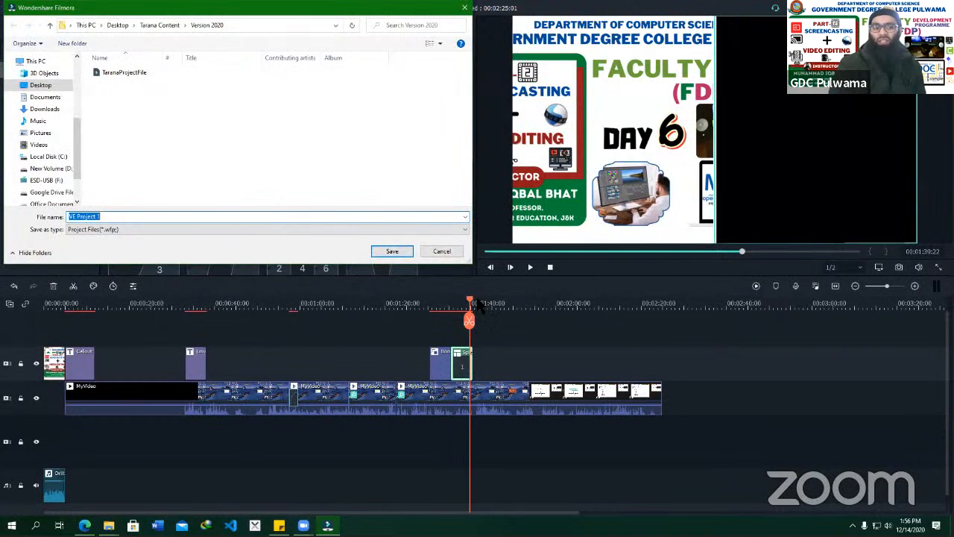
click(438, 251)
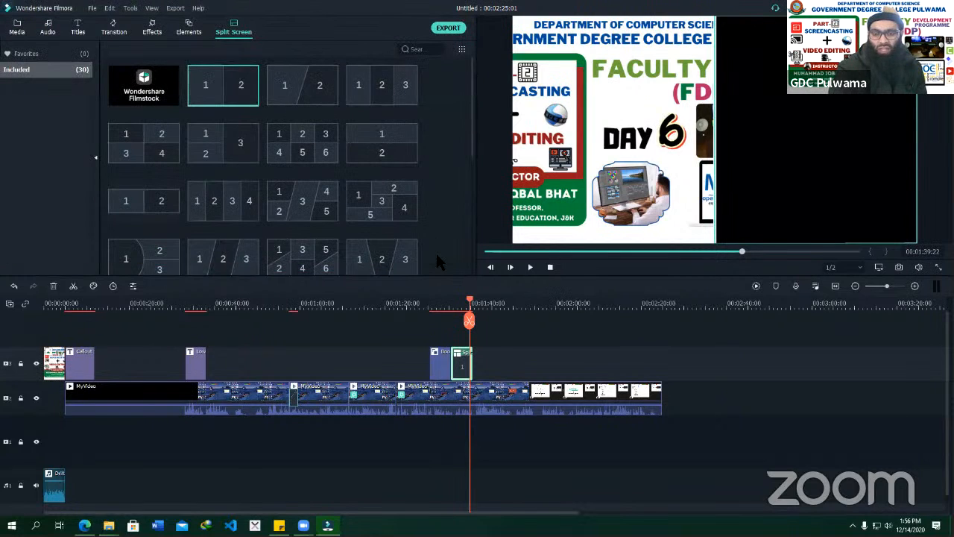
key(alt+F4)
key(n)
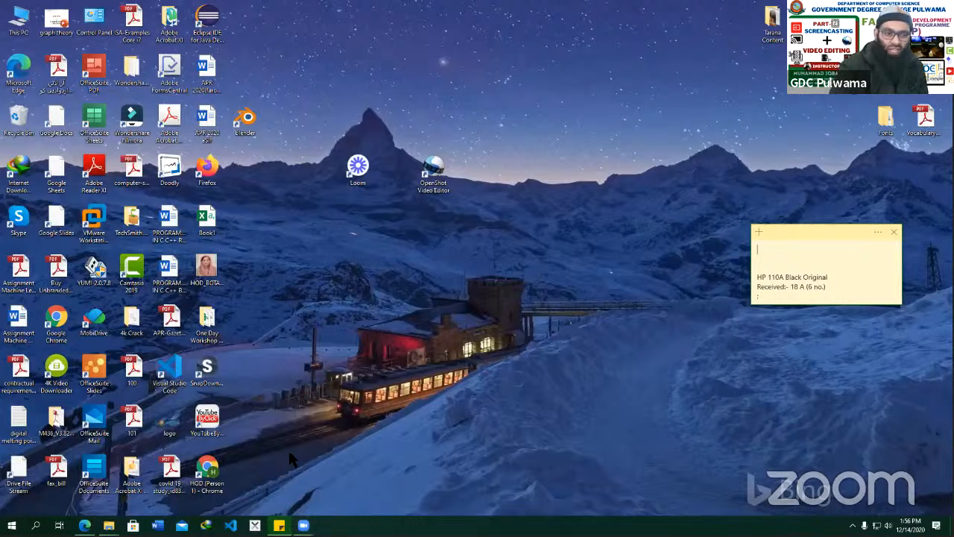
Launch Camtasia 2019 and Wondershare Filmora from the desktop, refreshing the desktop while they load.
click(132, 272)
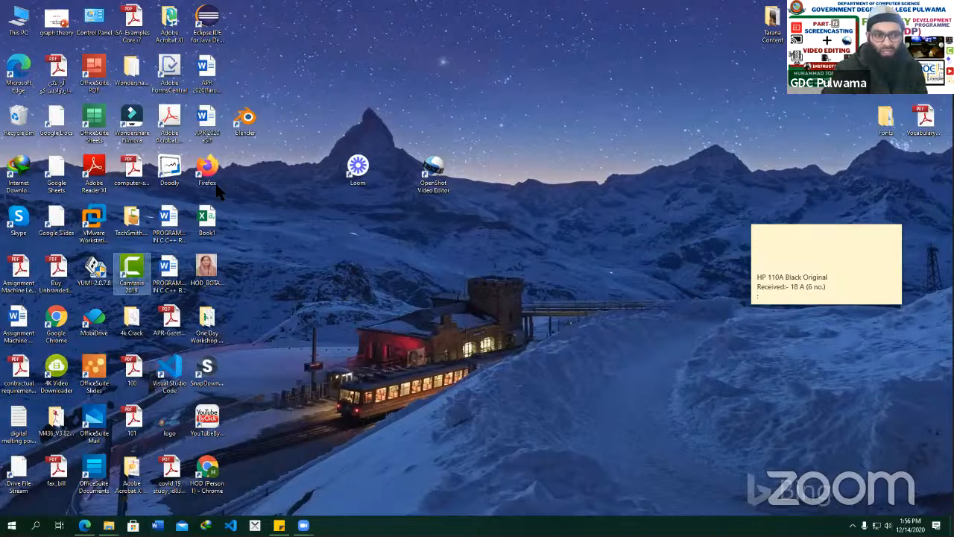
click(133, 126)
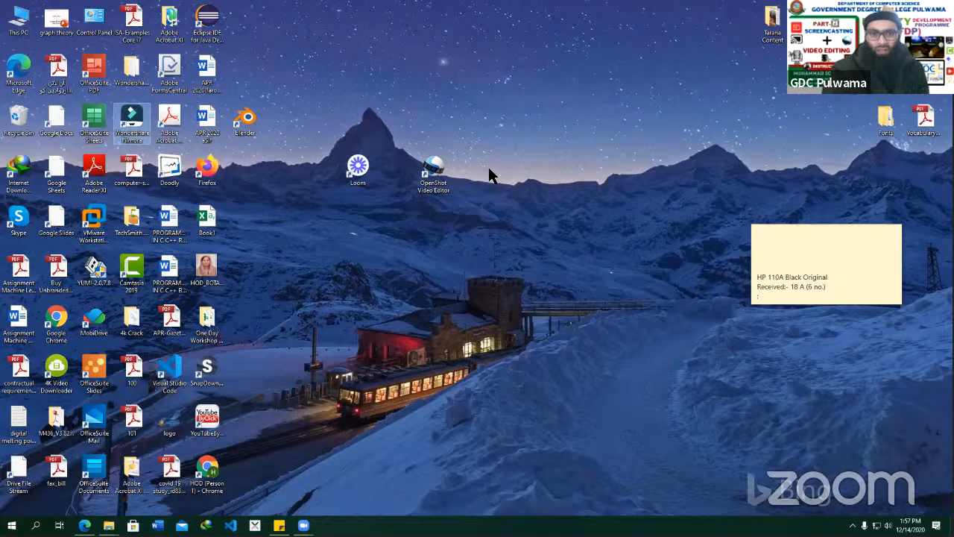
double_click(136, 126)
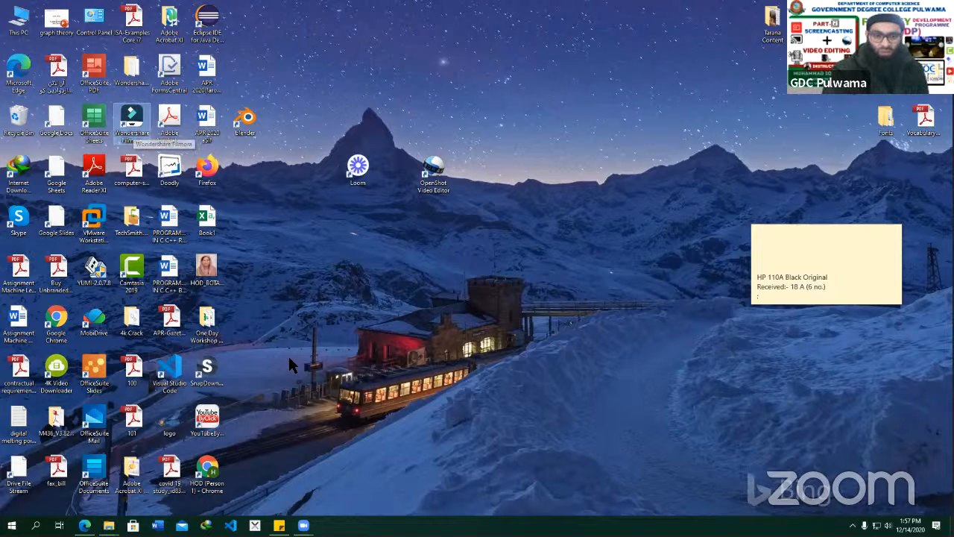
right_click(293, 246)
click(263, 240)
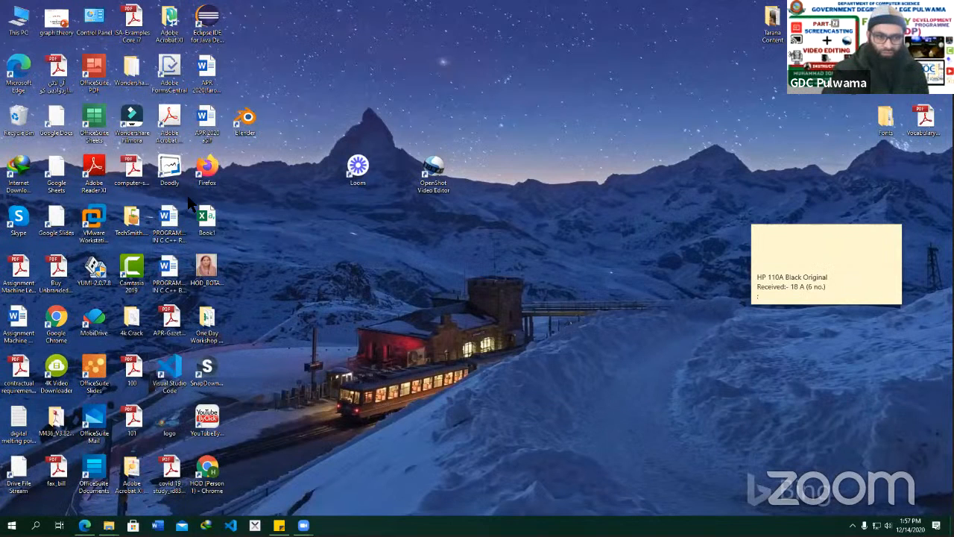
right_click(317, 216)
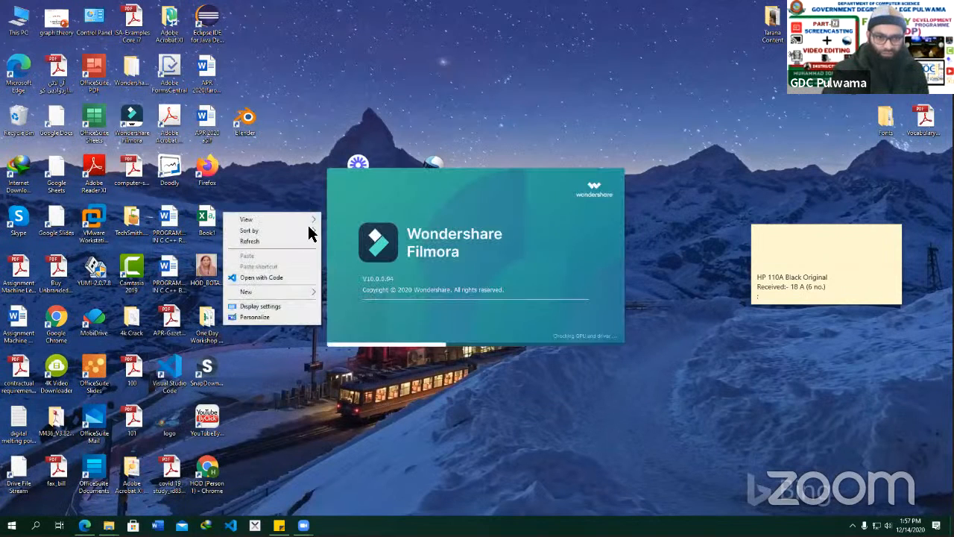
click(272, 241)
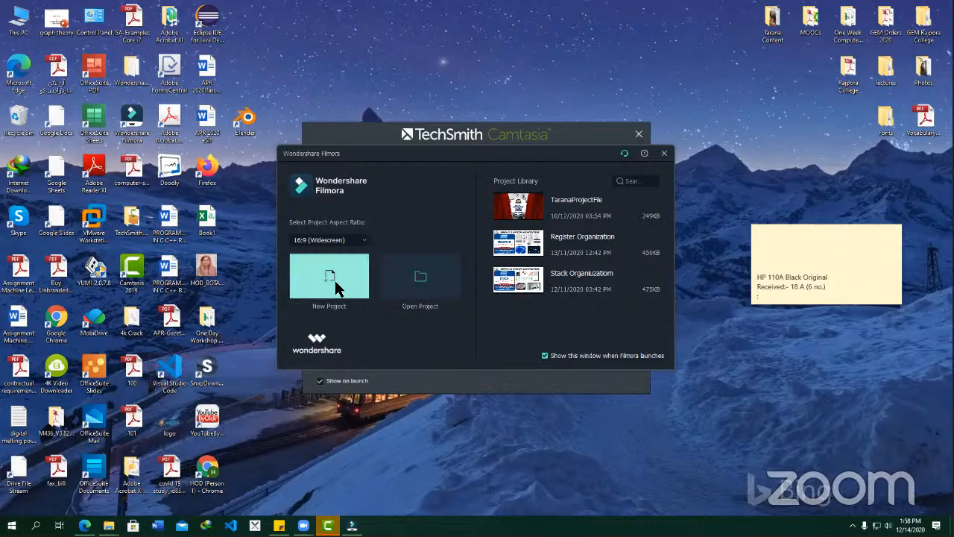
Open TaranaProjectFile from the project library, and create a new 16:9 (Widescreen) project.
click(546, 201)
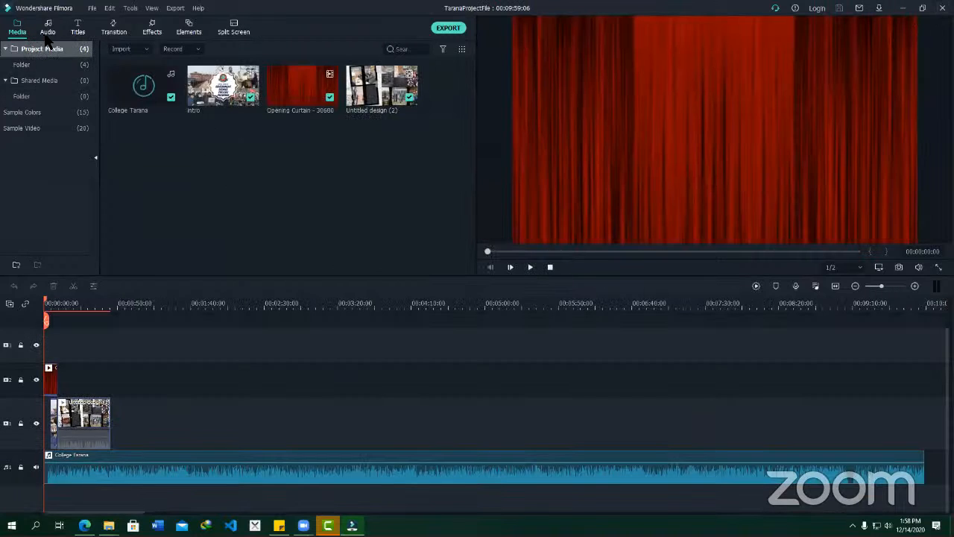
click(94, 9)
mouse_move(142, 26)
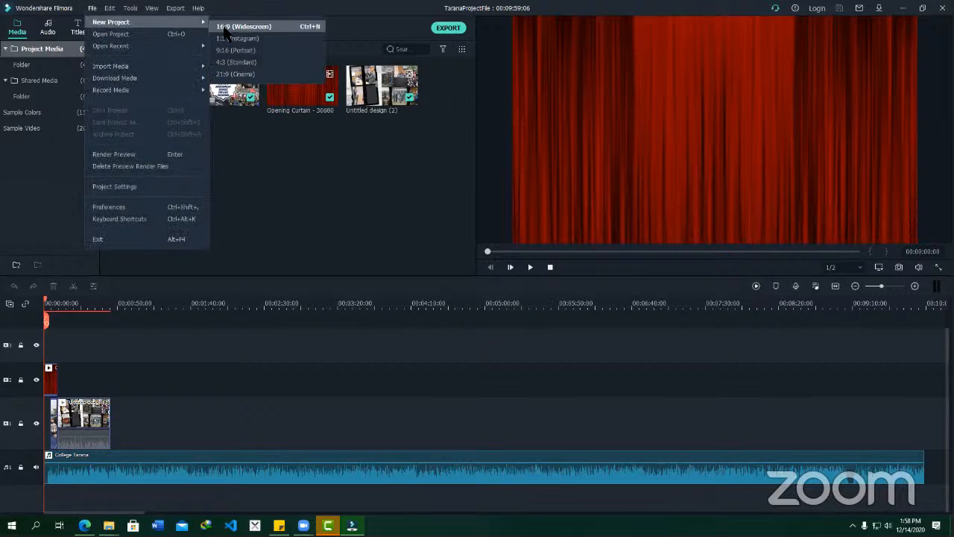
click(226, 27)
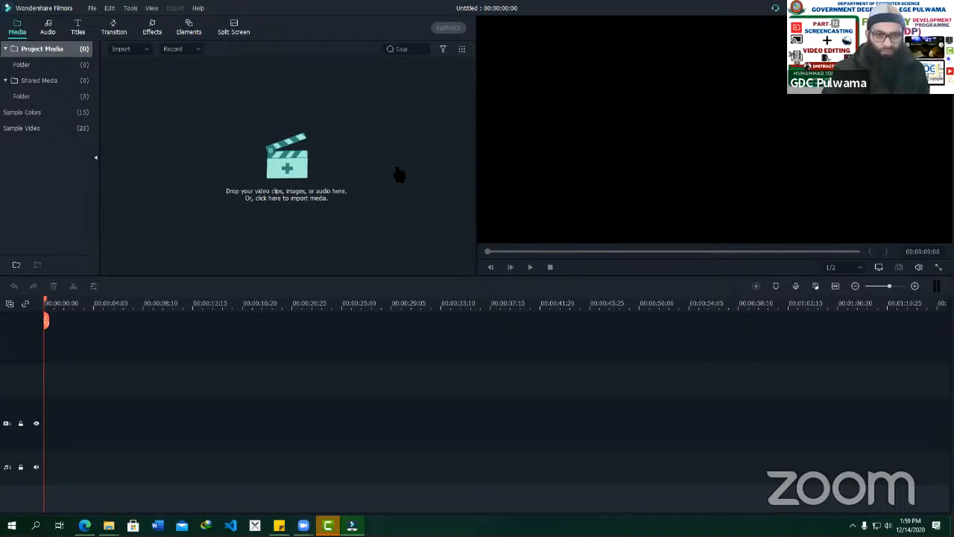
Dismiss the media import dialog, open the PC screen recorder, and close the Camtasia start window.
click(228, 187)
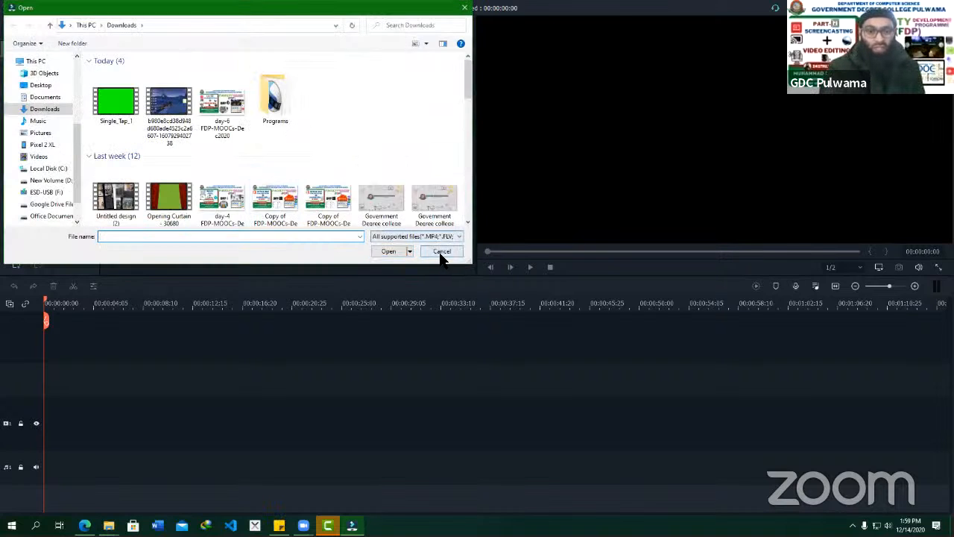
click(440, 251)
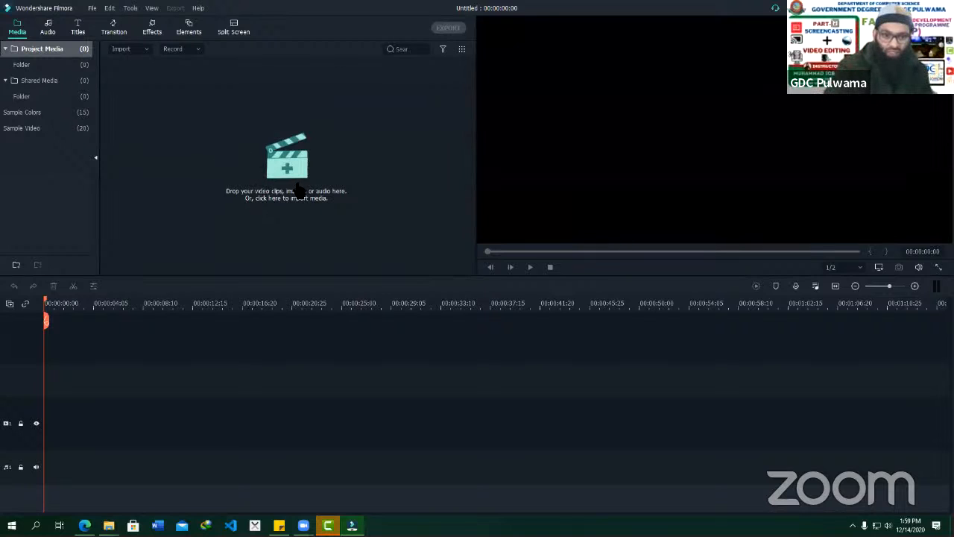
click(195, 53)
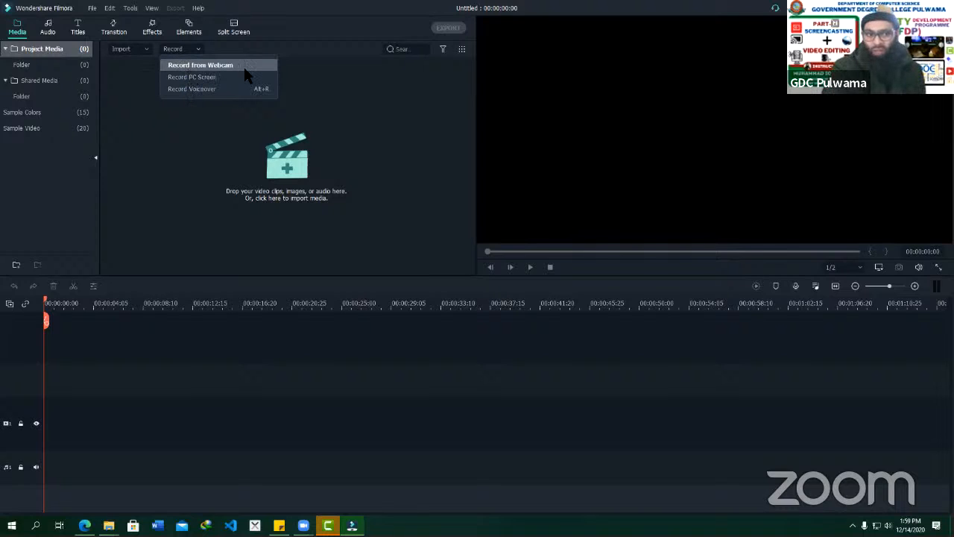
click(200, 80)
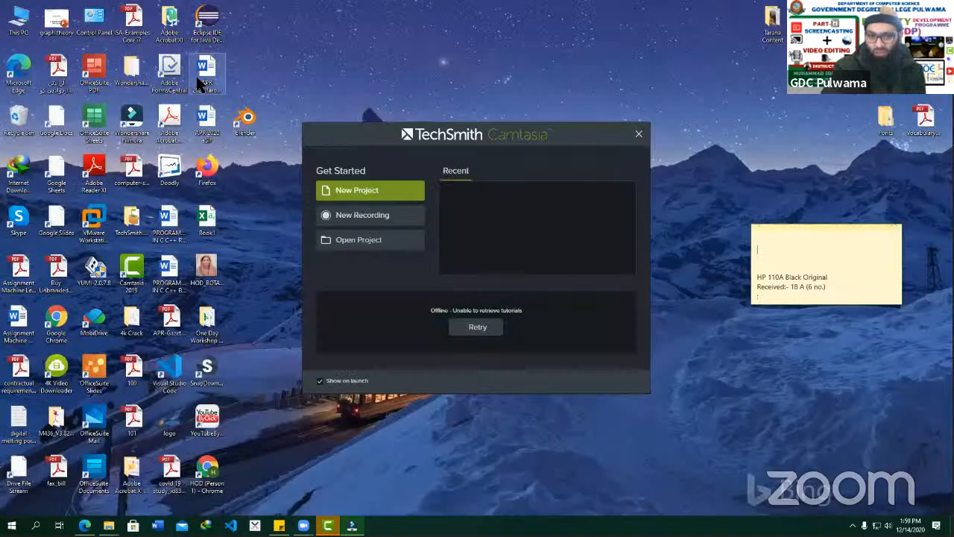
click(638, 135)
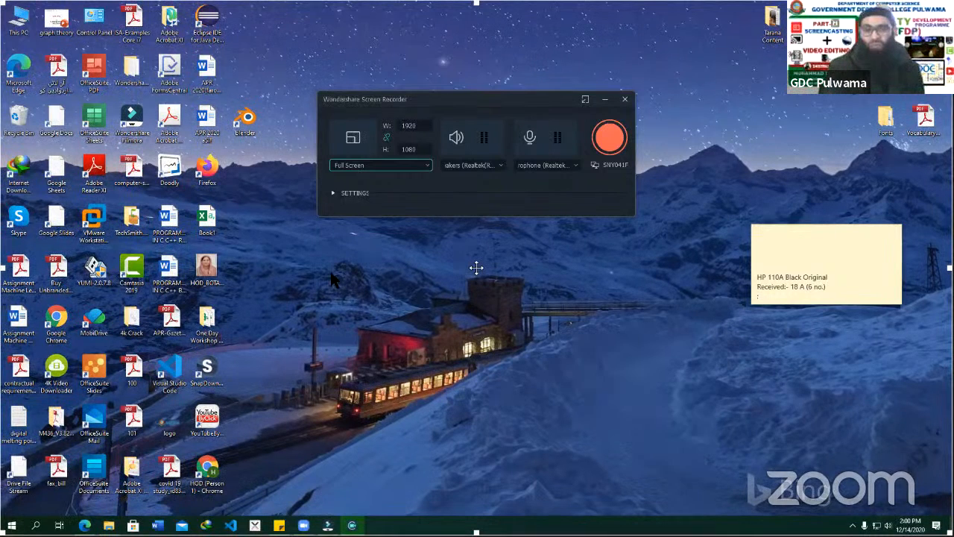
Expand the screen recorder settings and set the frame rate to 25 fps, keeping the quality at Best.
click(335, 194)
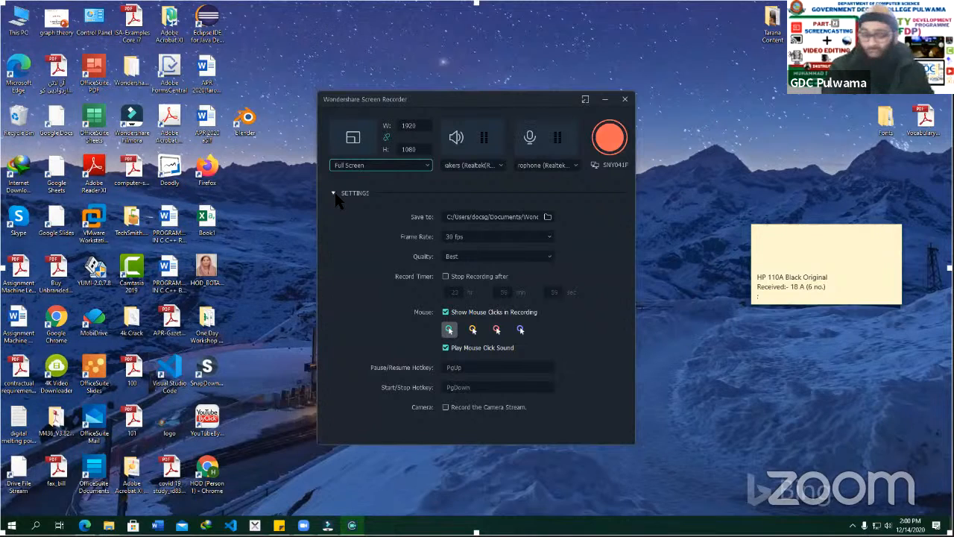
click(487, 170)
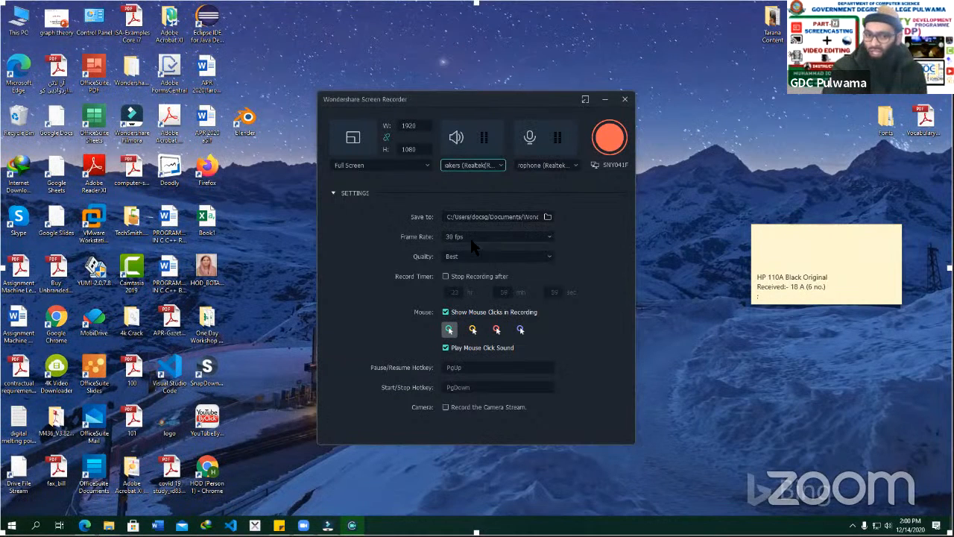
click(491, 239)
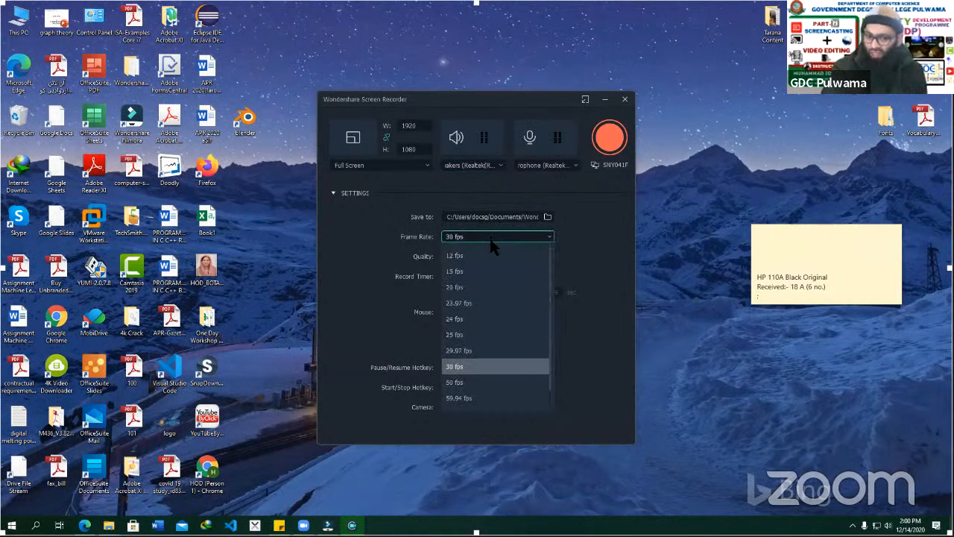
scroll(481, 369, down, 1)
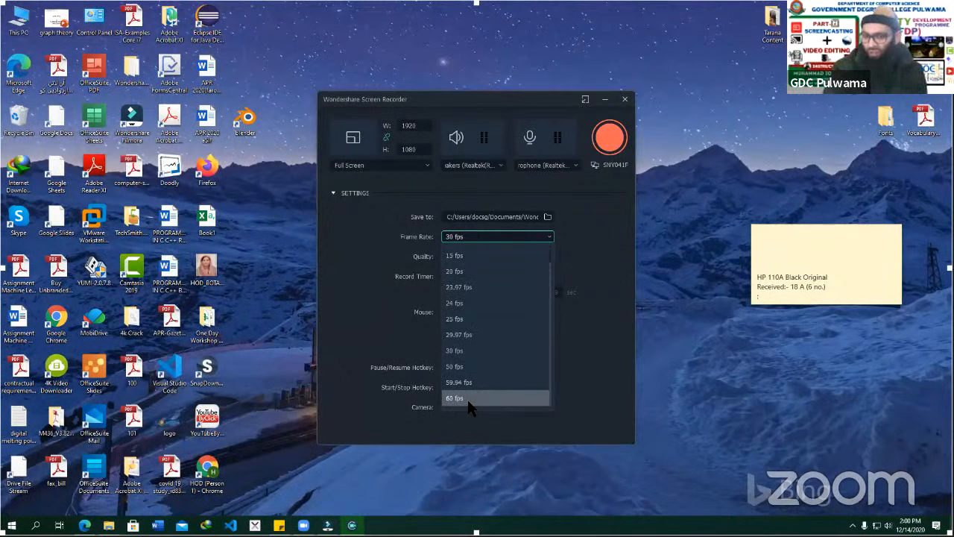
click(474, 328)
click(476, 258)
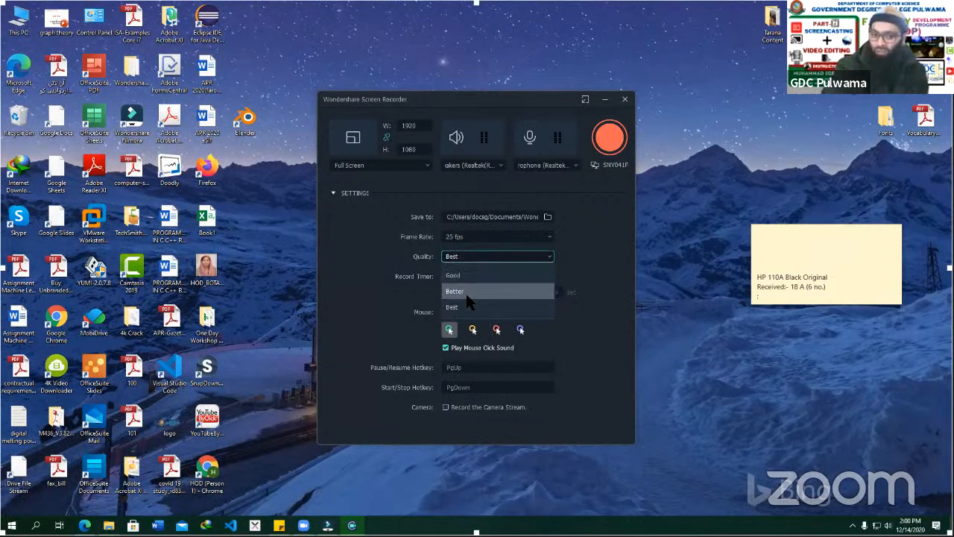
click(471, 307)
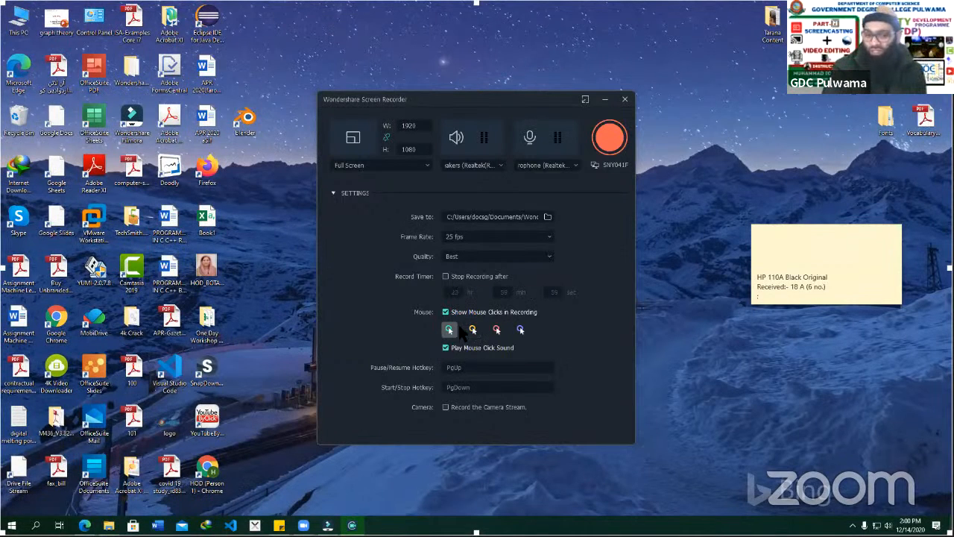
Examine the Pause/Resume and Start/Stop hotkey fields in the screen recorder settings.
click(464, 369)
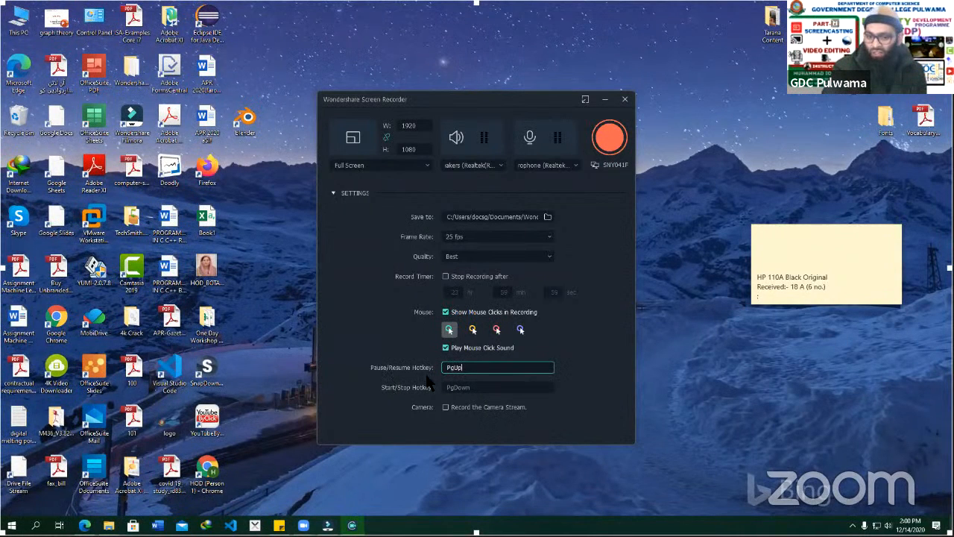
double_click(453, 369)
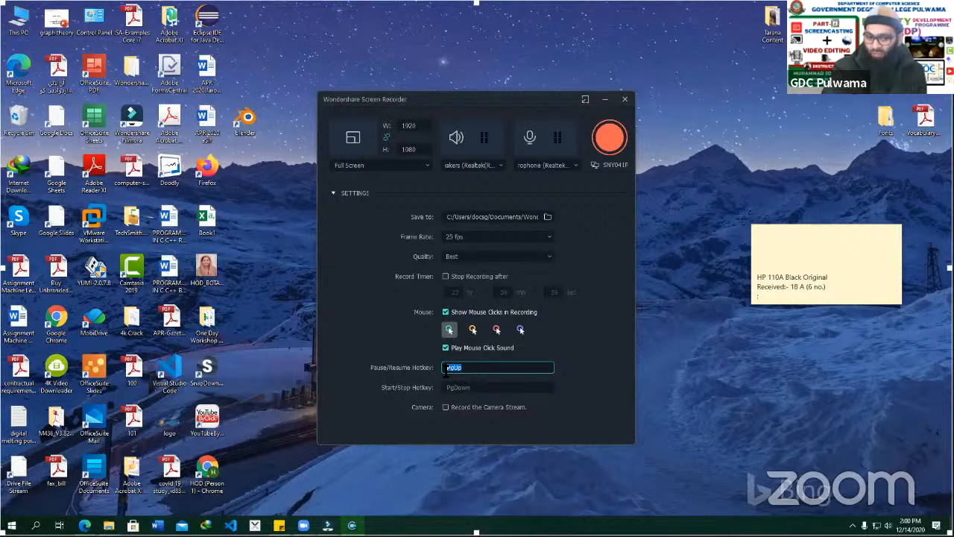
click(465, 388)
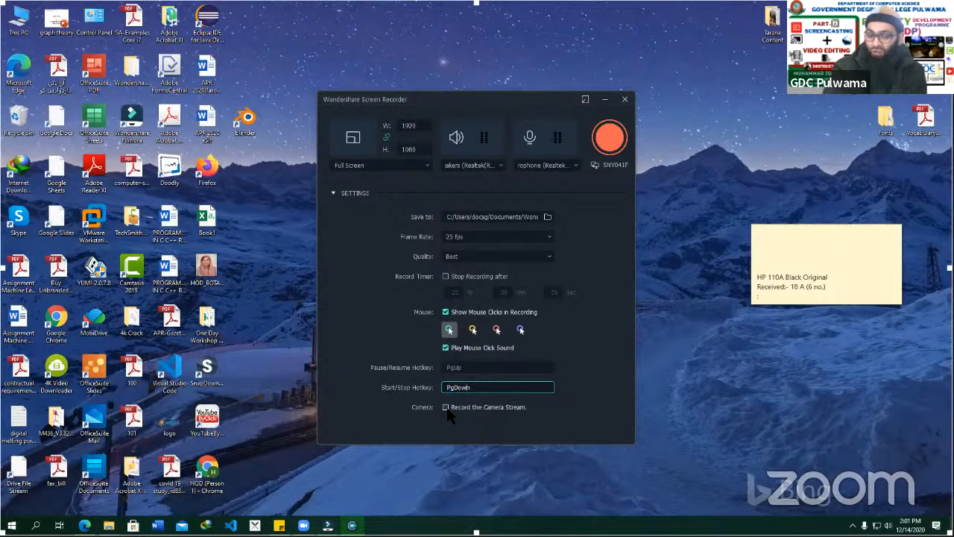
Turn on recording of the camera stream, check the camera choices, and turn the camera recording off again.
click(446, 407)
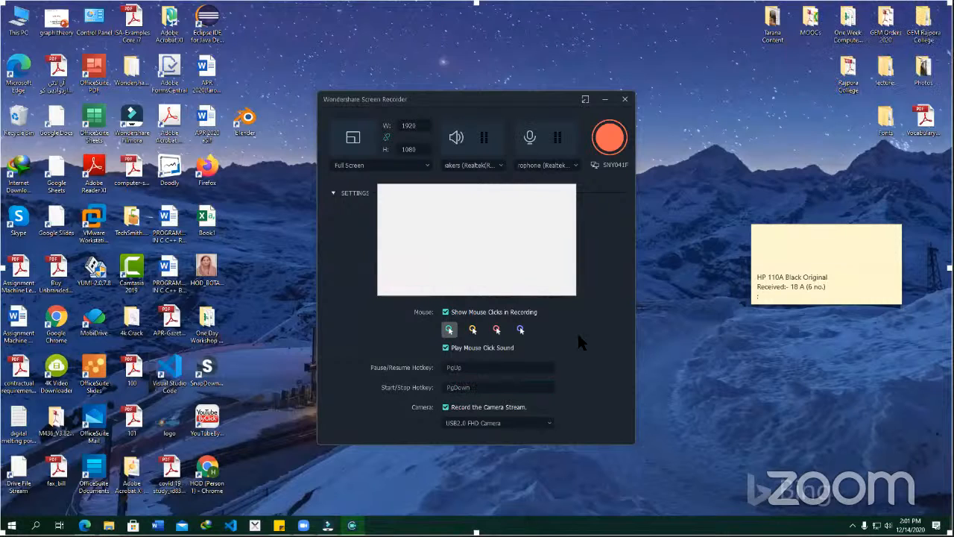
click(504, 422)
click(484, 446)
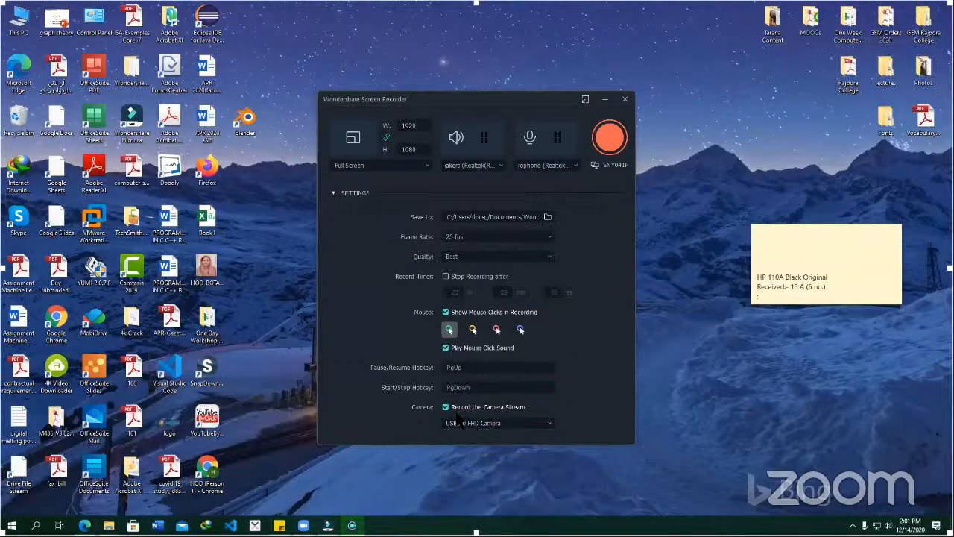
click(446, 407)
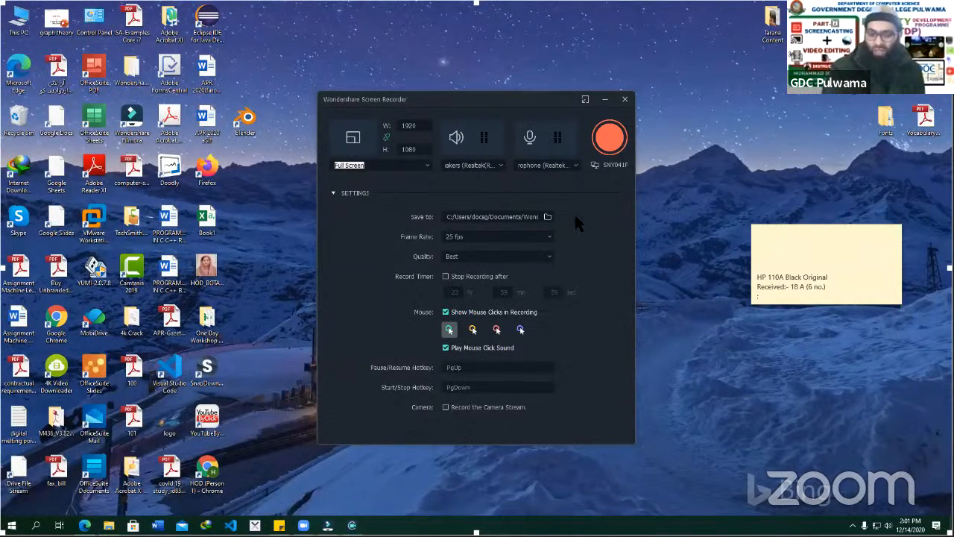
Record the full screen while selecting desktop icons and opening and closing the Start menu, and stop the recording.
click(609, 141)
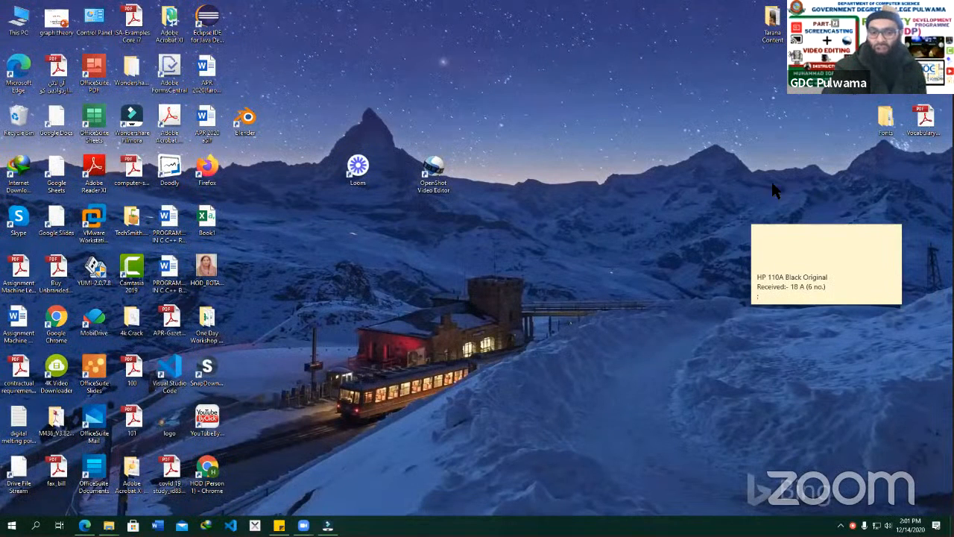
click(433, 171)
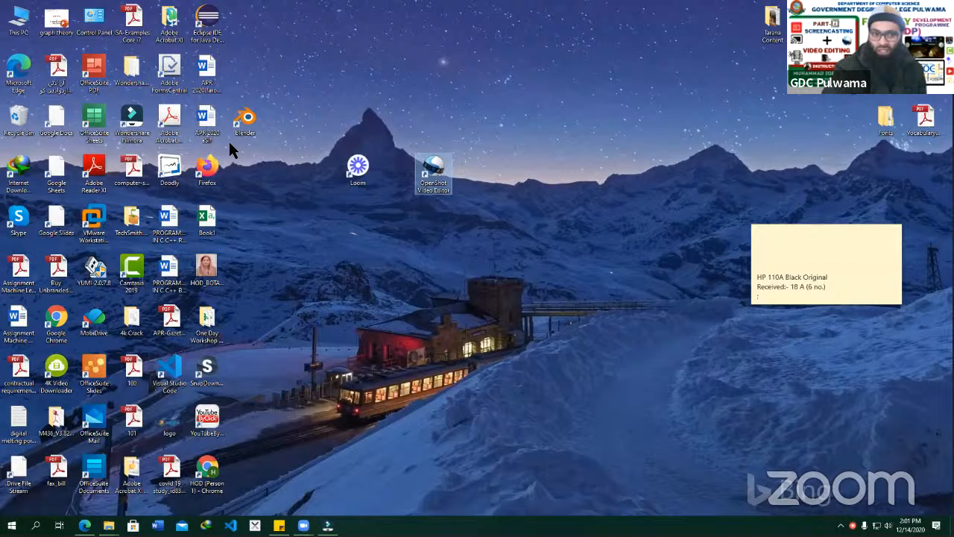
click(212, 230)
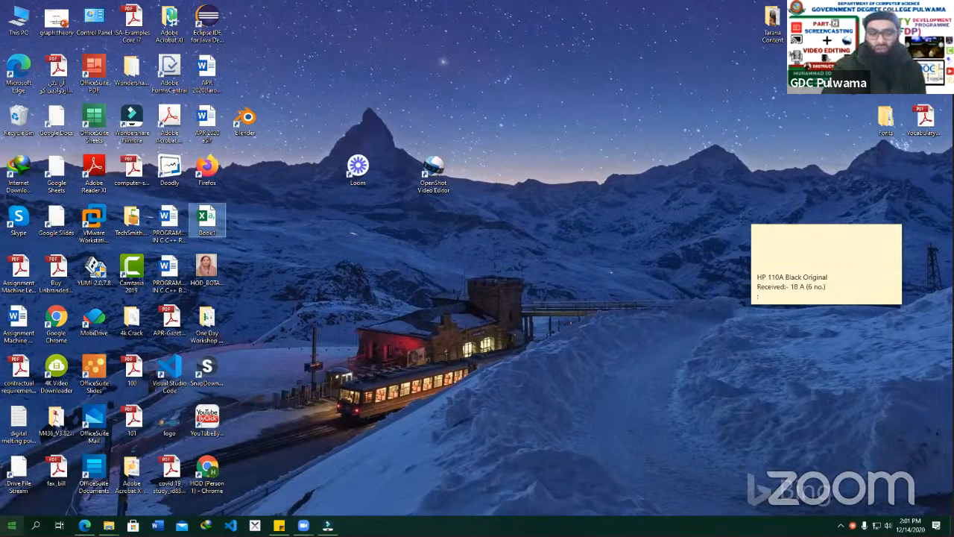
click(12, 526)
click(14, 409)
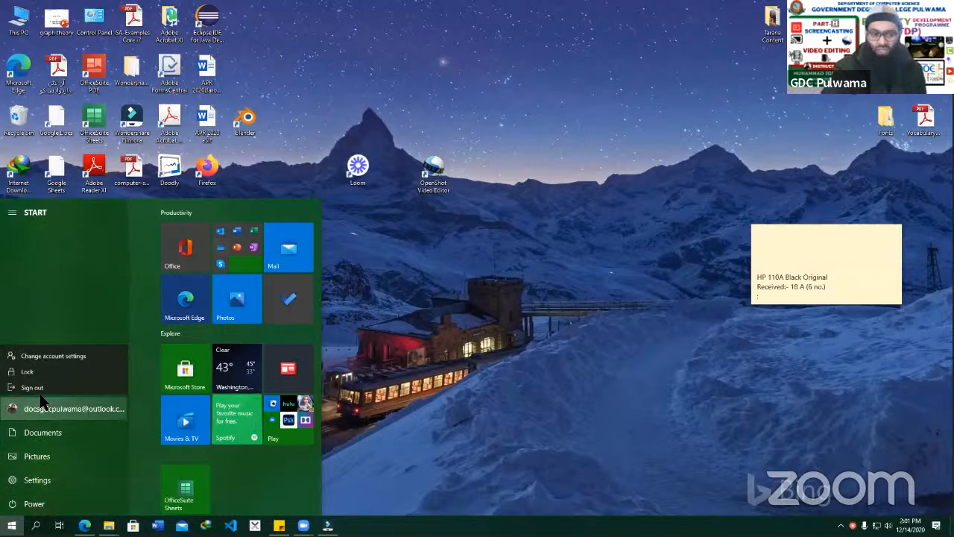
click(518, 262)
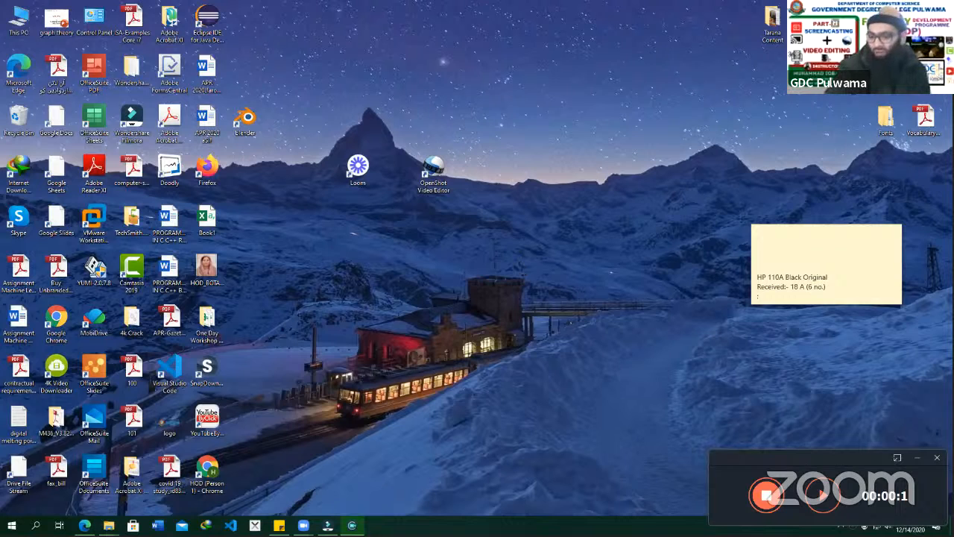
click(772, 501)
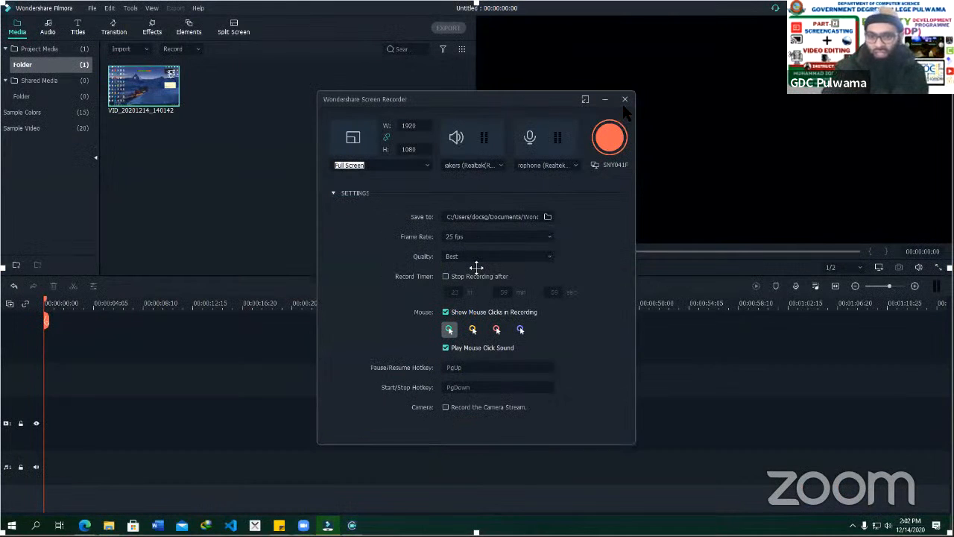
Close the screen recorder, preview the recorded clip, and place it at the start of the second video track.
click(624, 99)
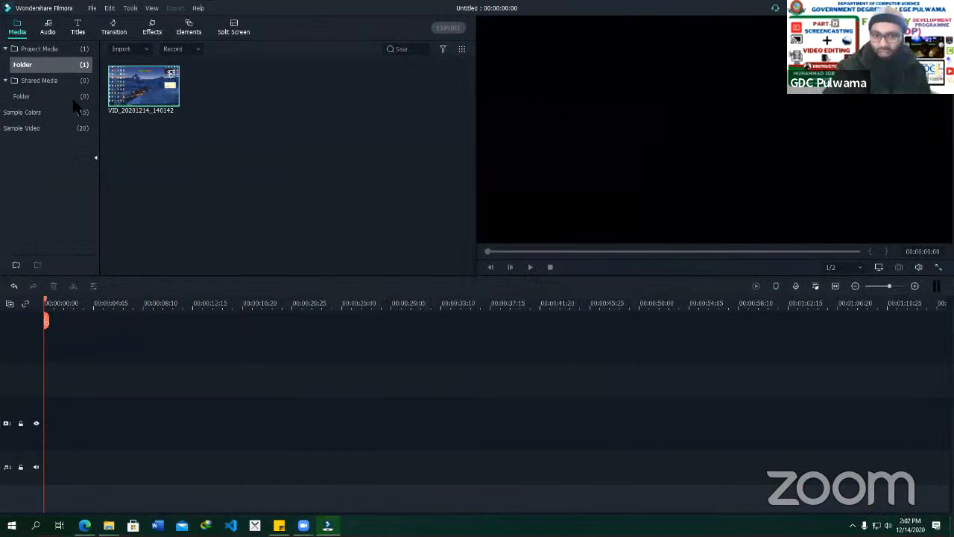
double_click(135, 98)
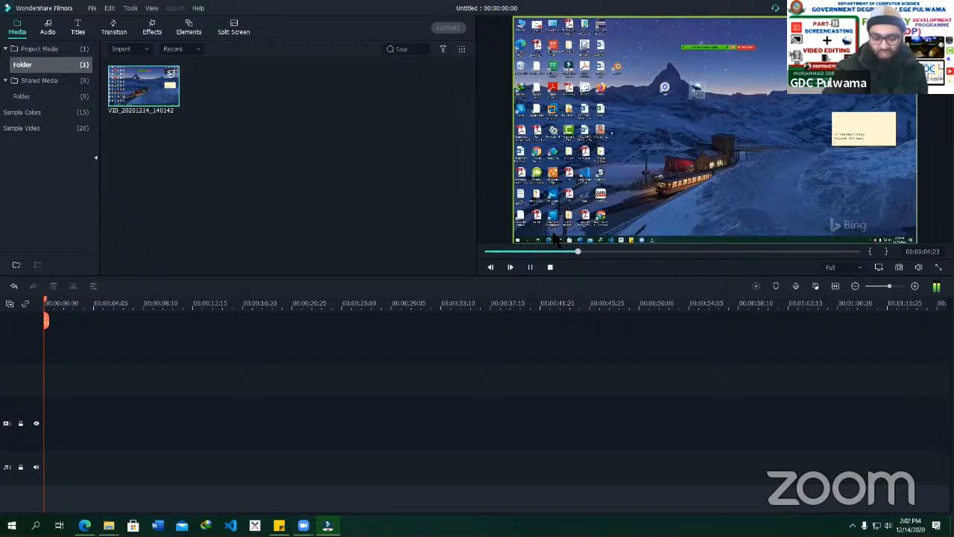
drag(148, 104, 209, 373)
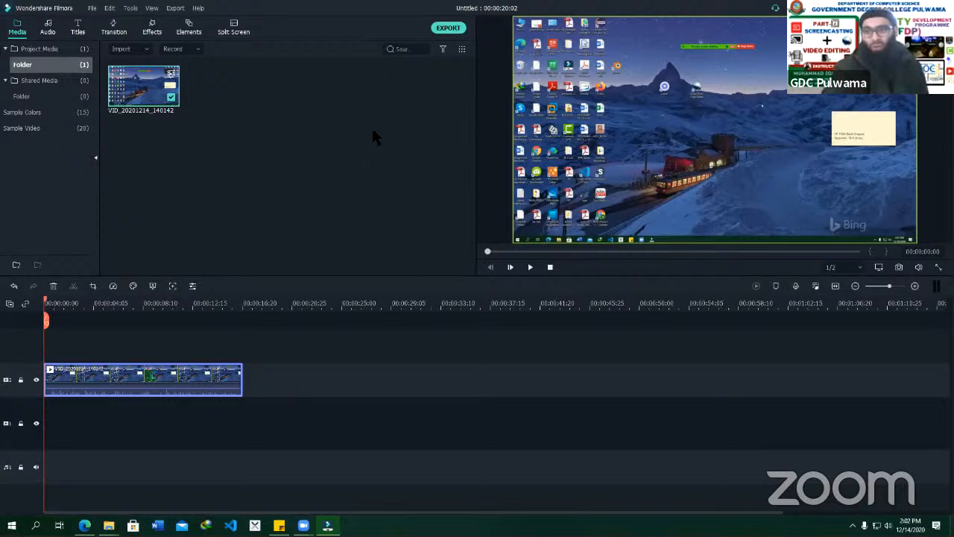
Close Filmora, declining to export the video.
key(alt+F4)
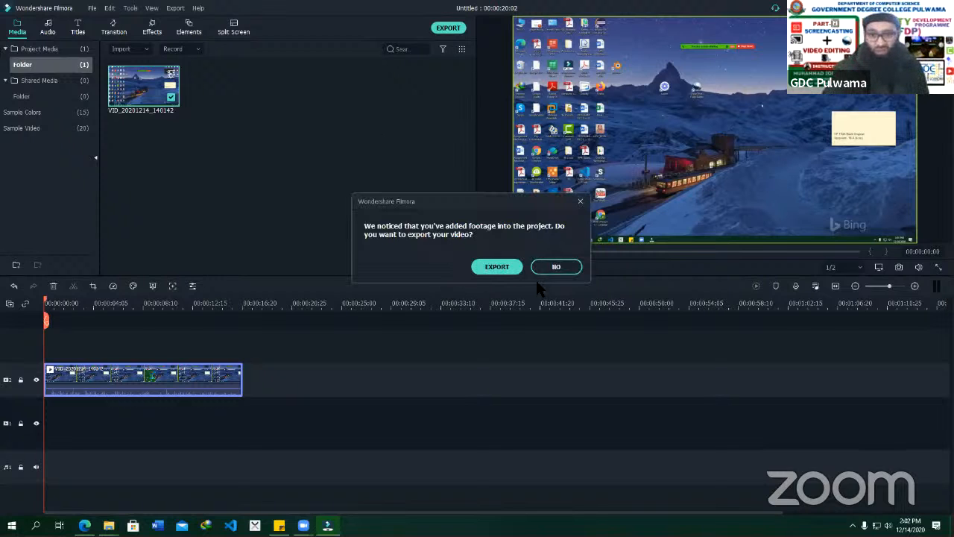
click(550, 268)
click(560, 263)
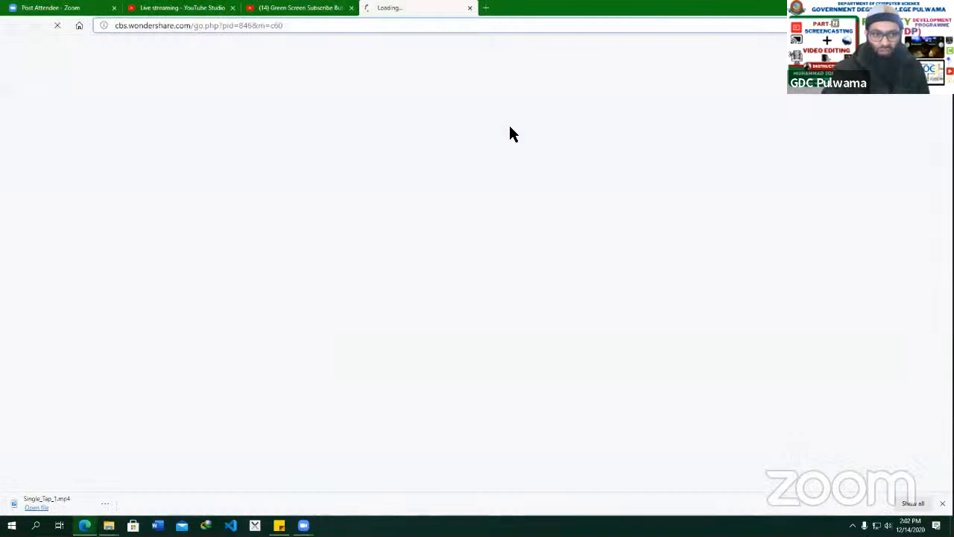
In the browser, close the Wondershare page and the green screen subscribe button video, and show the desktop.
click(470, 8)
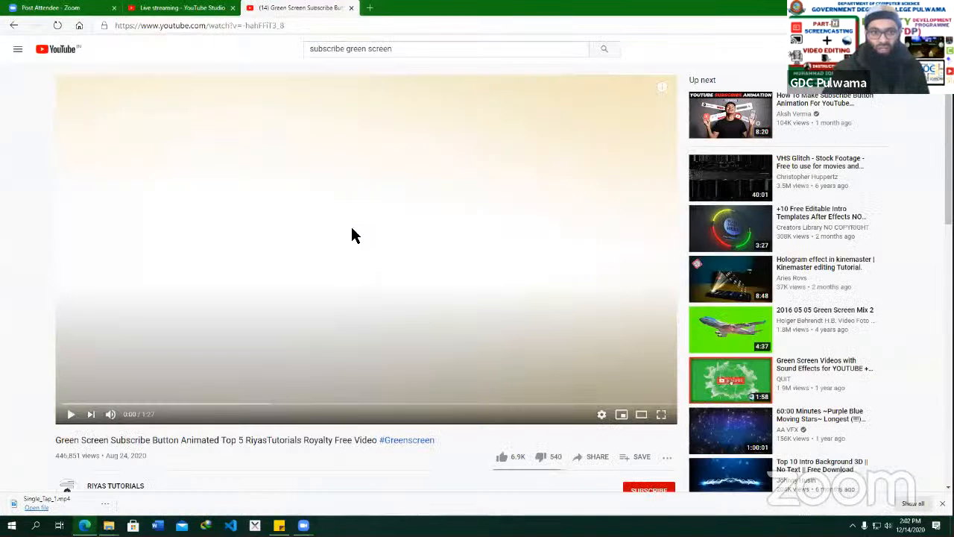
click(351, 7)
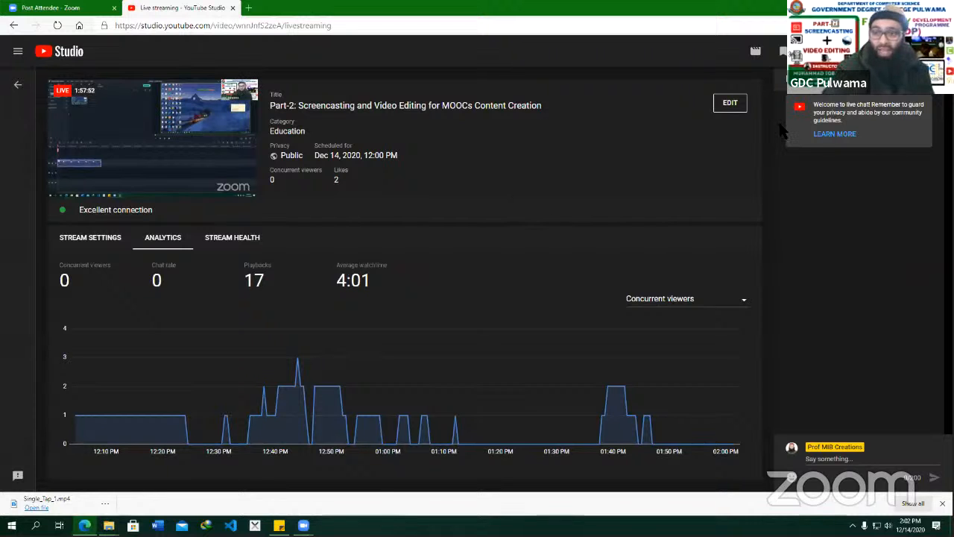
key(super+d)
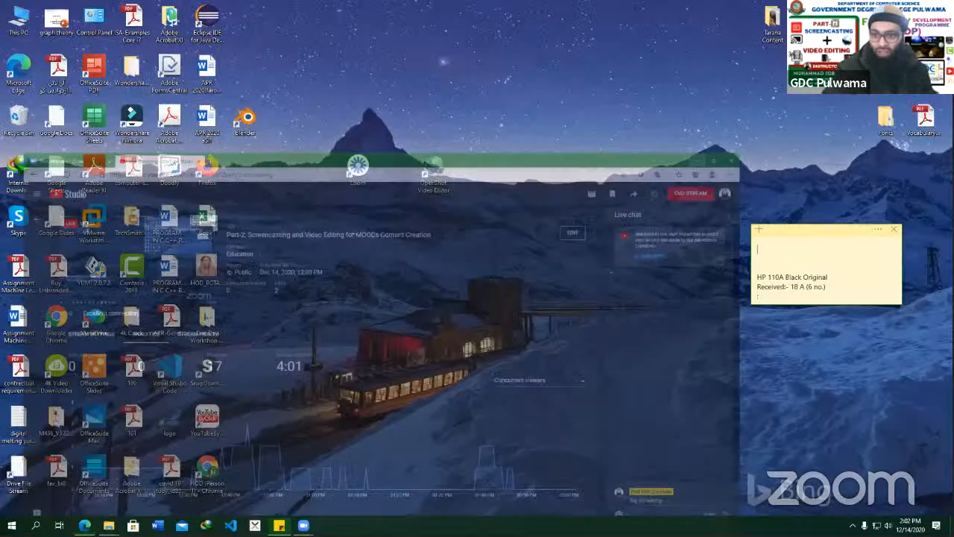